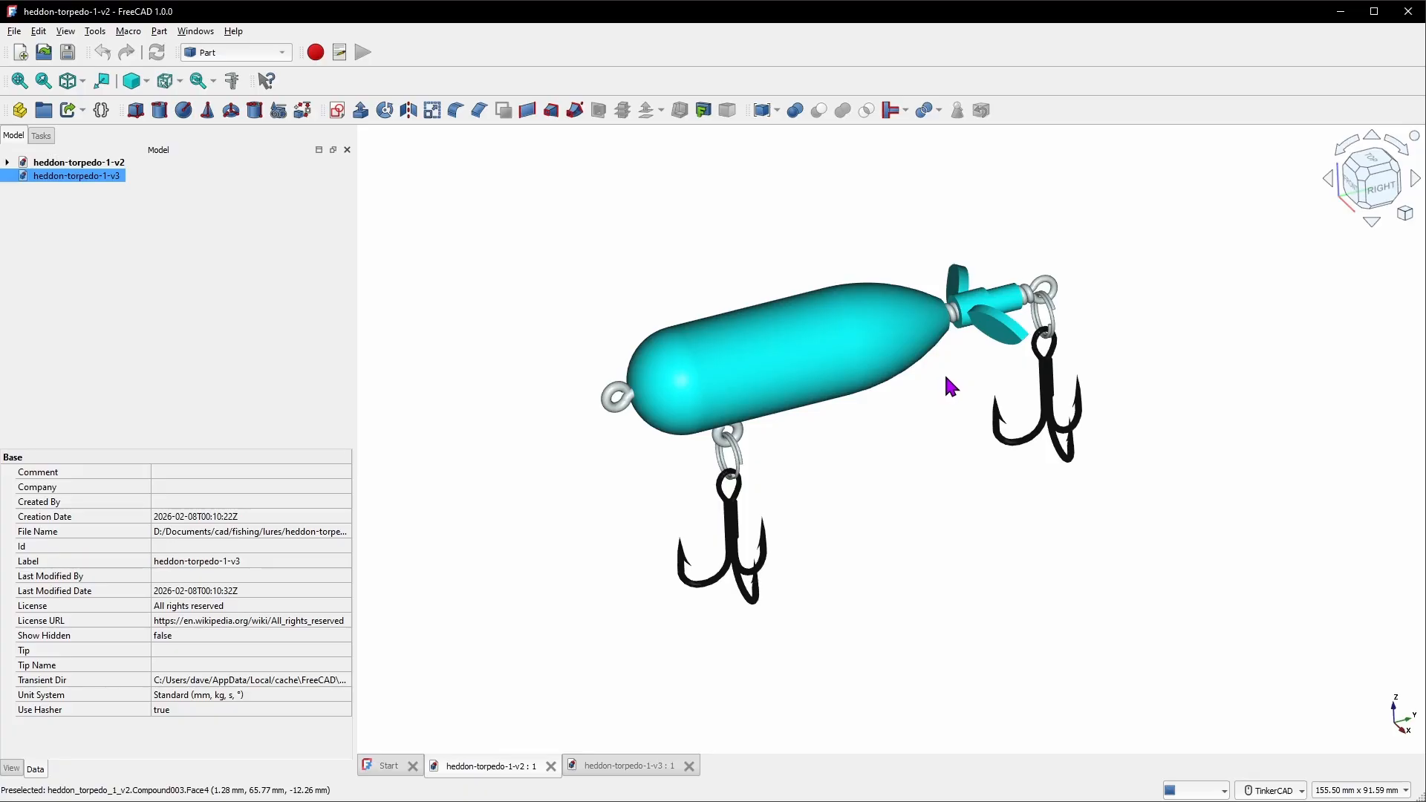
In the heddon-torpedo-1-v3 document, create a variable set and add a length property PilotHoleDiameter of 1.4 mm, with adding another enabled
{"action": "left_click", "coordinate": [633, 768]}
{"action": "left_click", "coordinate": [102, 110]}
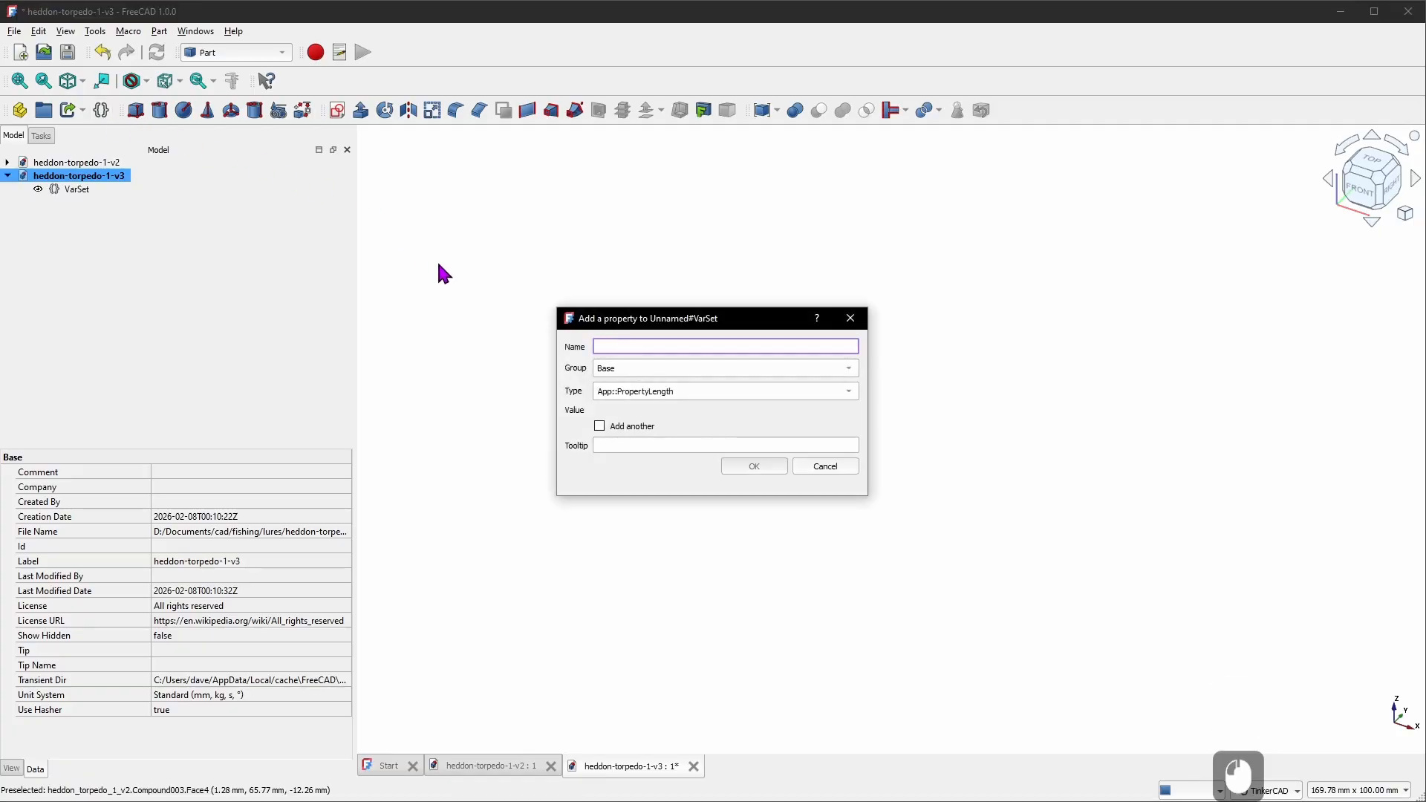
{"action": "type", "text": "Pri"}
{"action": "key", "text": "BackSpace"}
{"action": "key", "text": "BackSpace"}
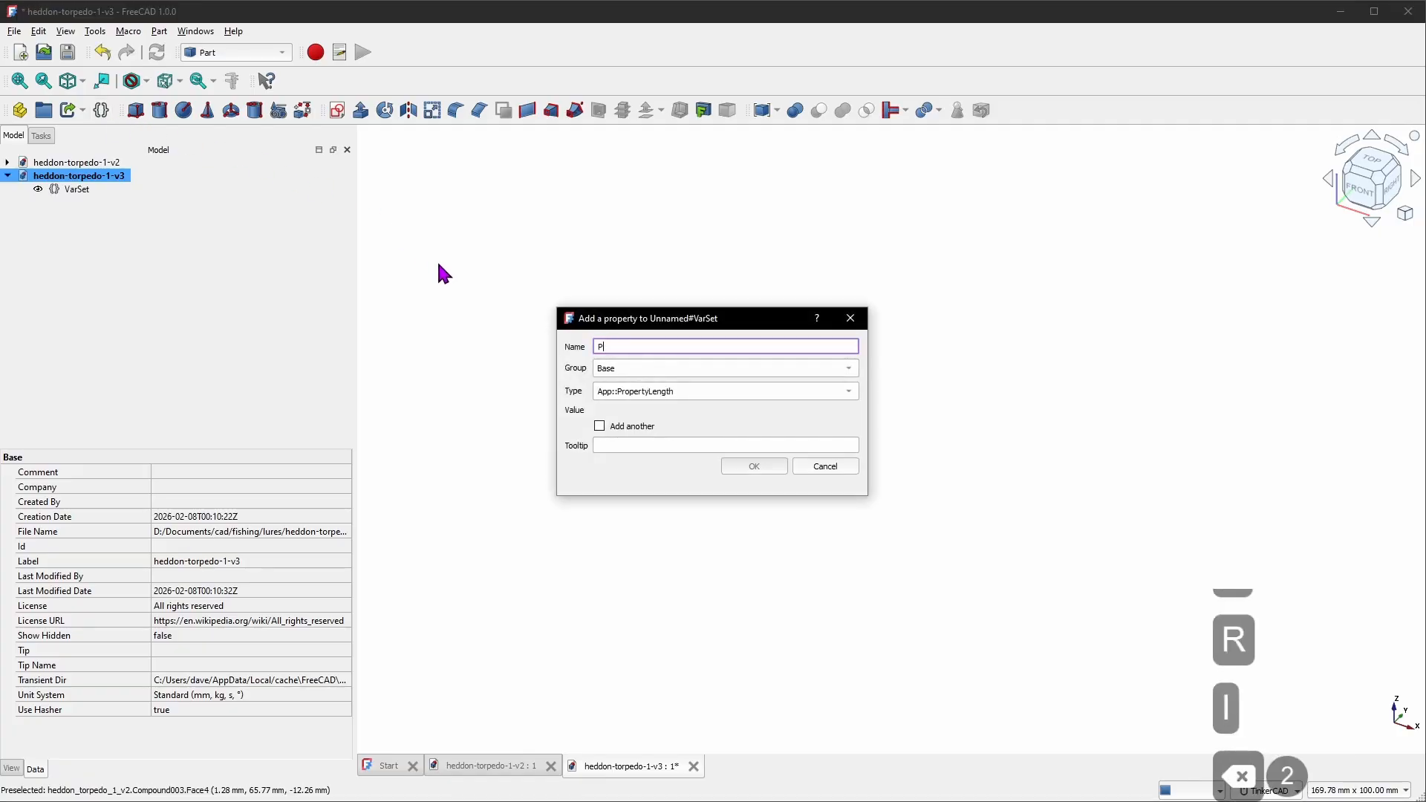
{"action": "type", "text": "ilotHole"}
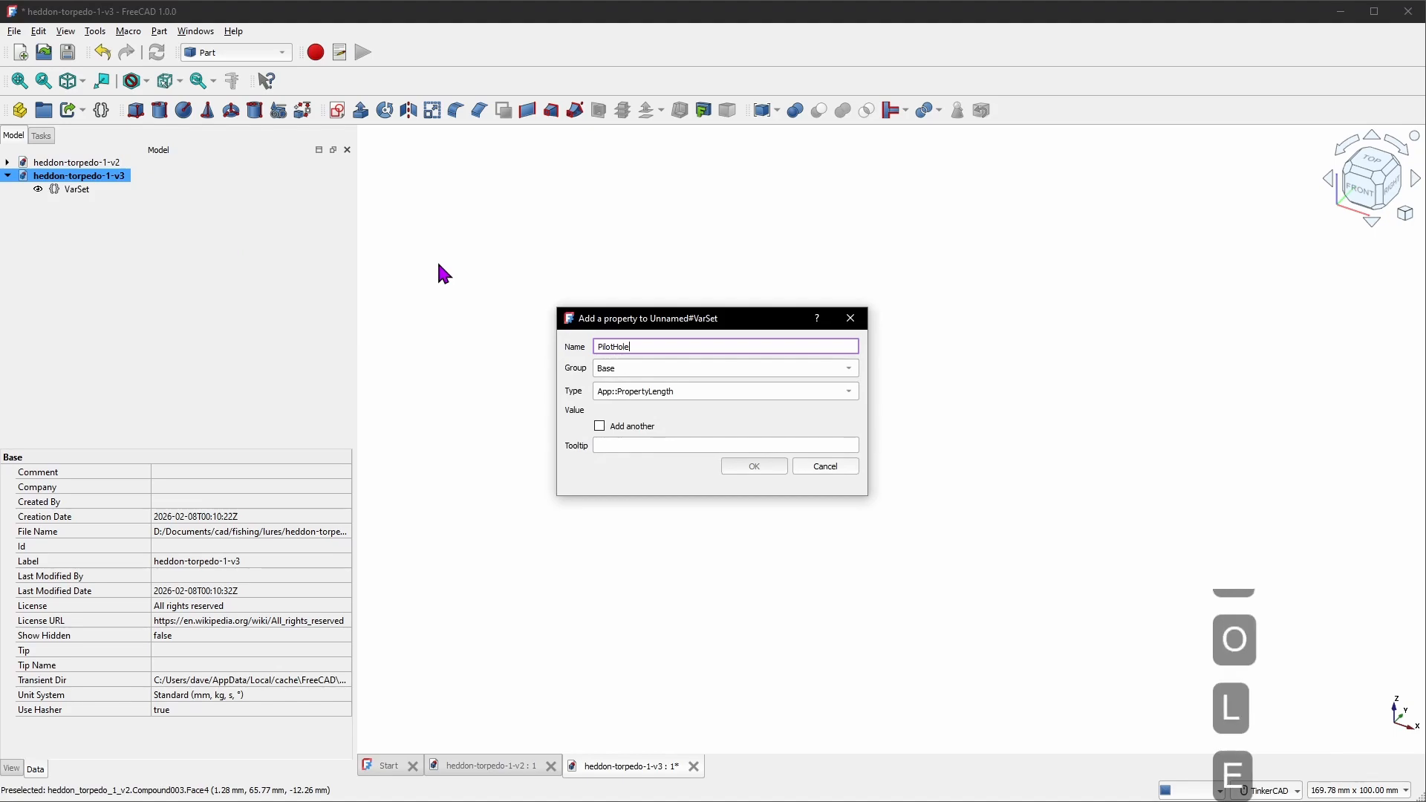
{"action": "type", "text": "Diameter"}
{"action": "key", "text": "Tab"}
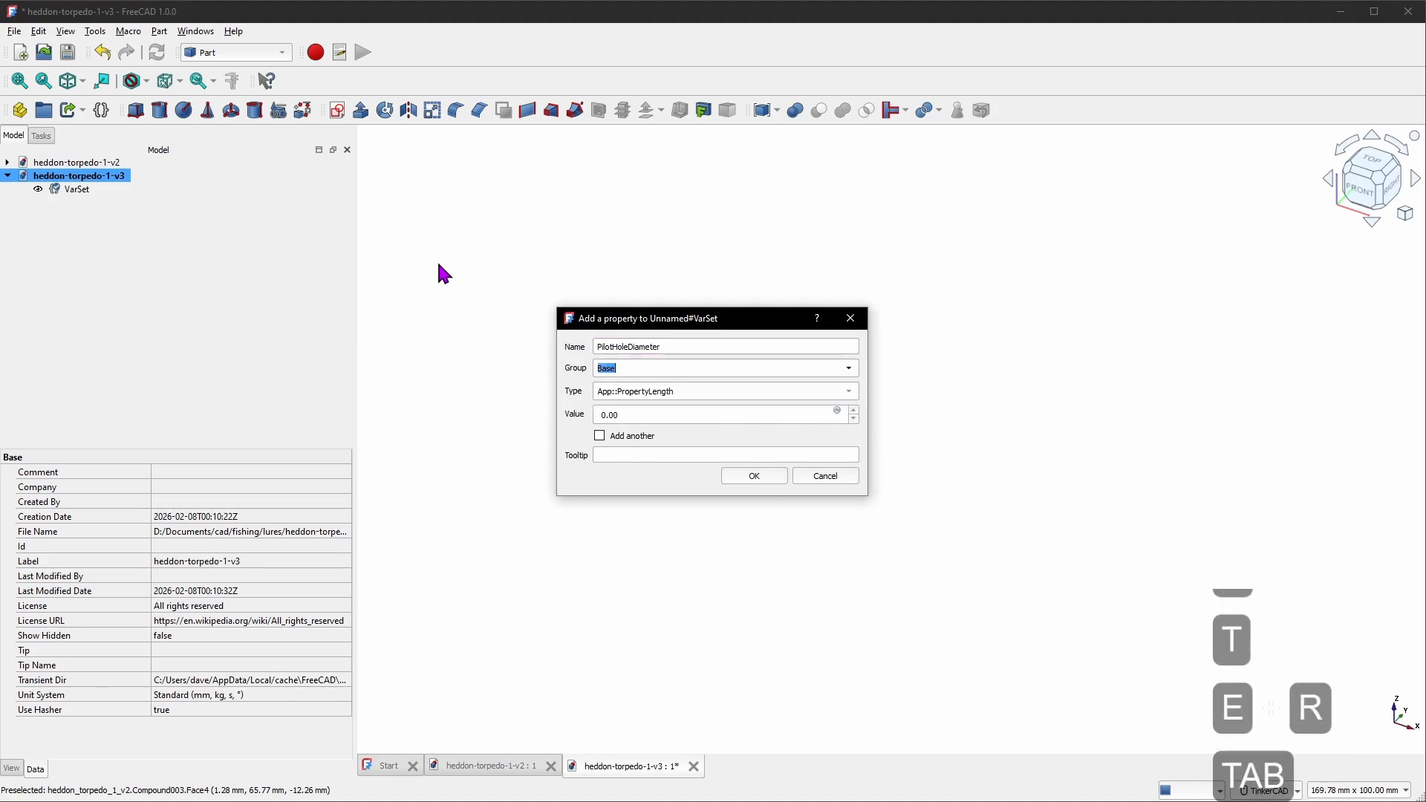
{"action": "key", "text": "Tab"}
{"action": "key", "text": "Tab"}
{"action": "type", "text": "1.4"}
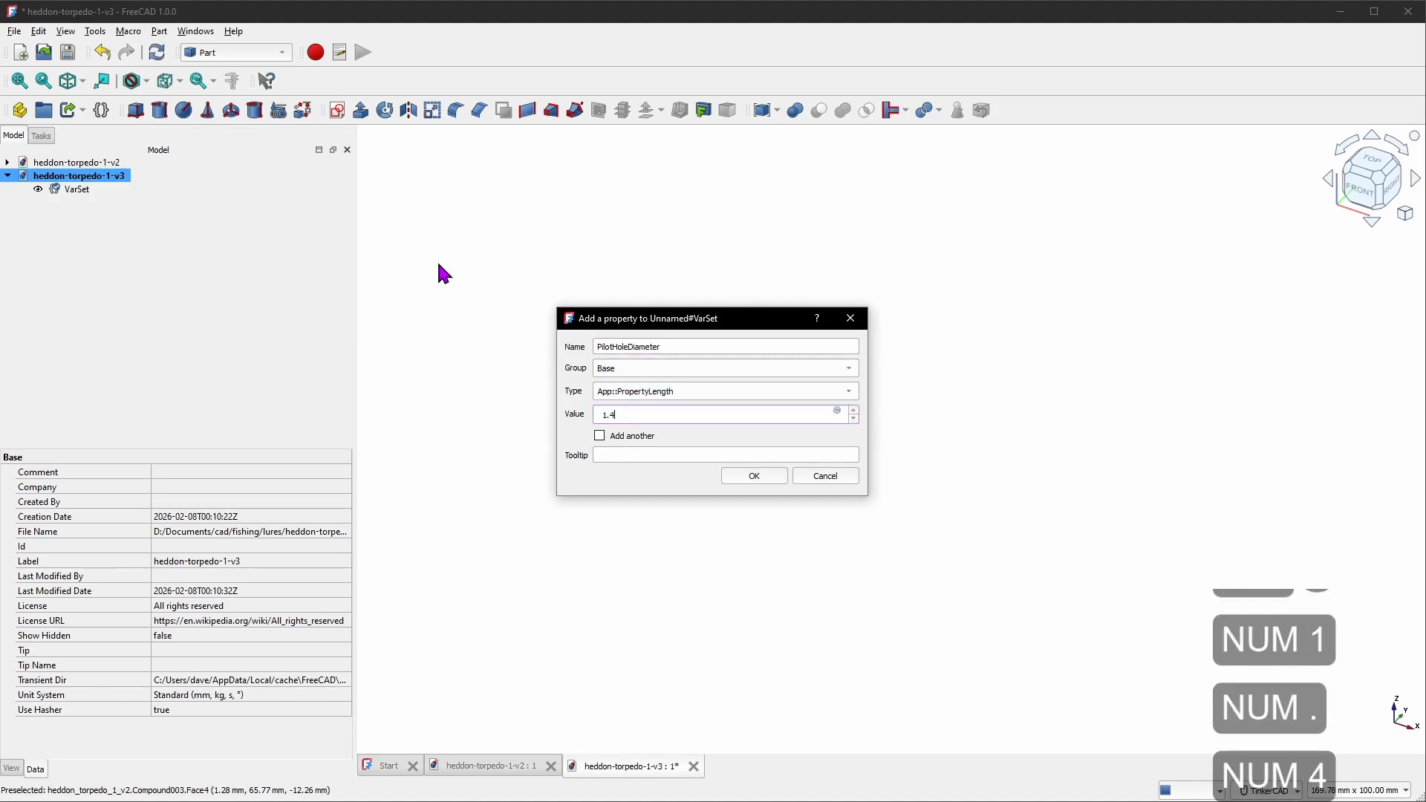
{"action": "left_click", "coordinate": [600, 436]}
{"action": "left_click", "coordinate": [759, 473]}
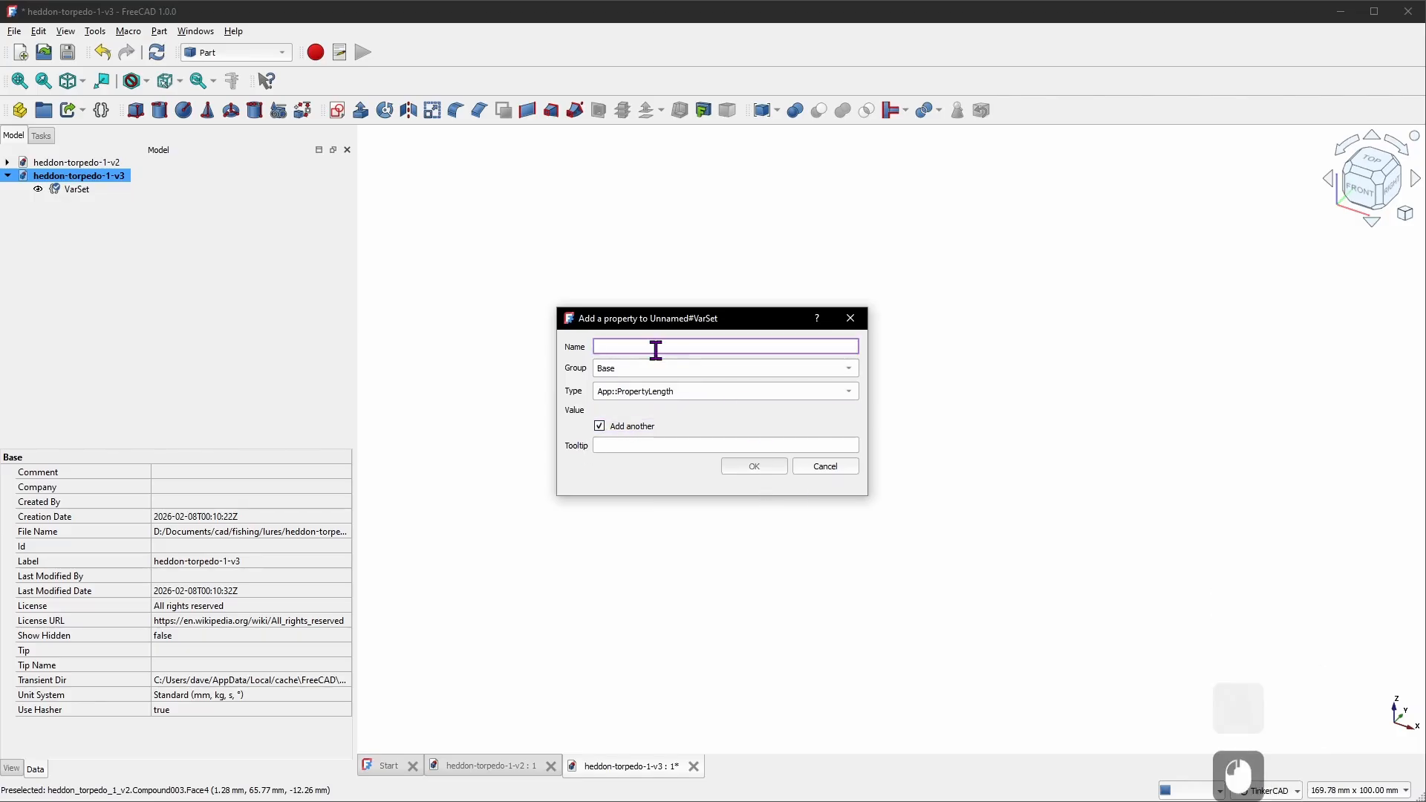
Add a length property named PropShaftHoleDiameter with a value of 2.95 mm to the variable set
{"action": "type", "text": "PropShaftHoleDiameter"}
{"action": "key", "text": "Tab"}
{"action": "key", "text": "Tab"}
{"action": "key", "text": "Tab"}
{"action": "type", "text": "2.95"}
{"action": "key", "text": "Return"}
Add a length property named PropShaftLength with a value of 10 mm as the variable set's last entry
{"action": "type", "text": "PropShaftLength"}
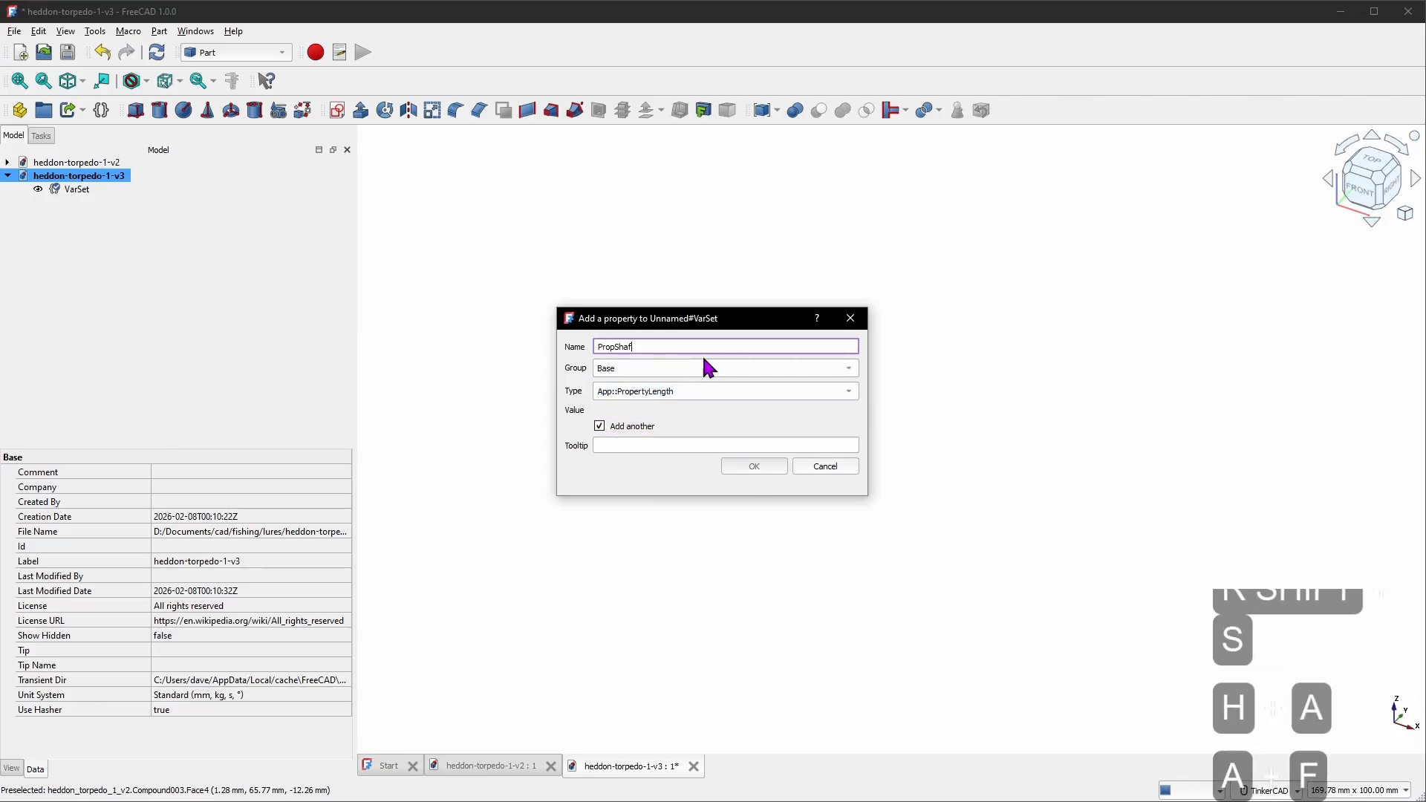
{"action": "key", "text": "Tab"}
{"action": "key", "text": "Tab"}
{"action": "key", "text": "Tab"}
{"action": "type", "text": "10"}
{"action": "left_click", "coordinate": [599, 426]}
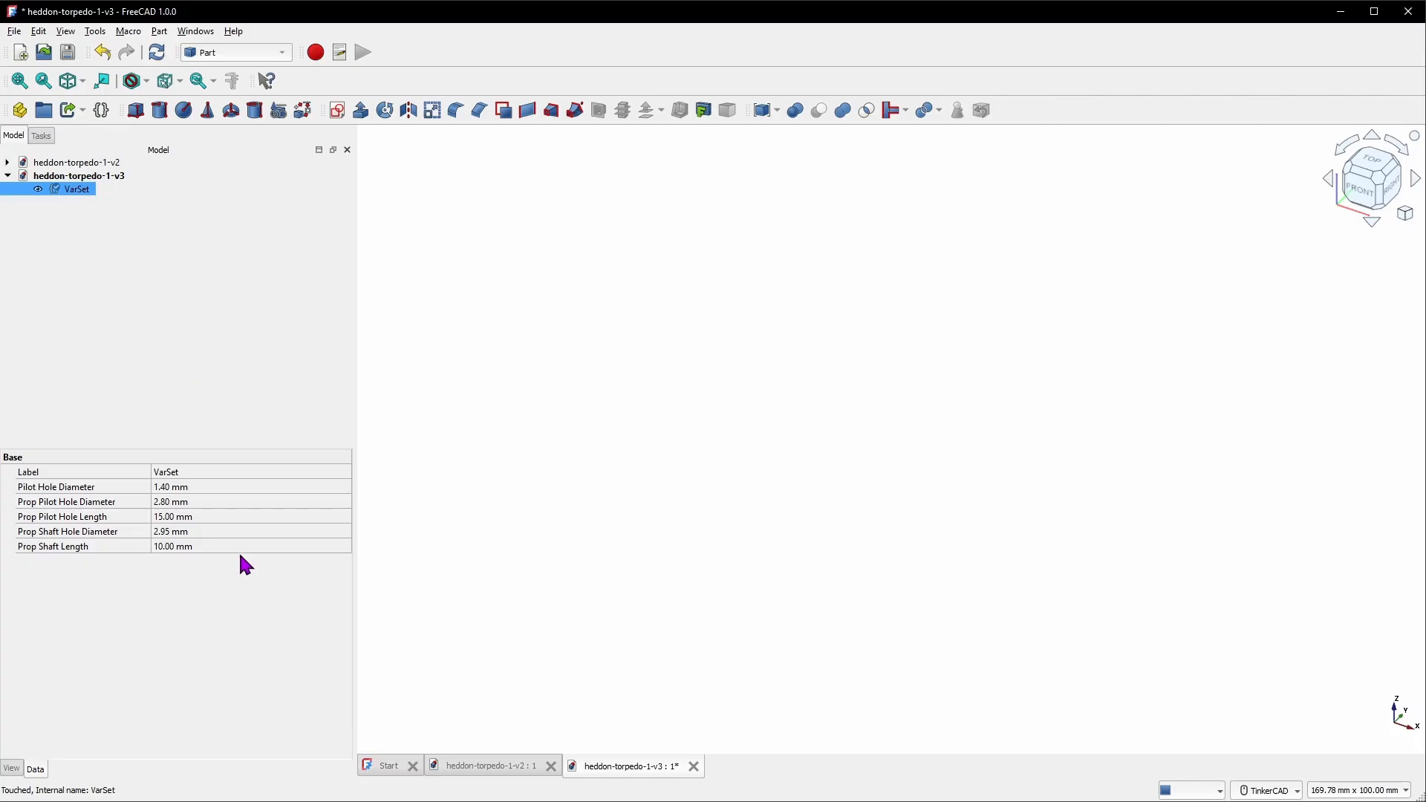
Create a new sketch on the YZ plane with nothing selected
{"action": "key", "text": "ctrl"}
{"action": "key", "text": "ctrl"}
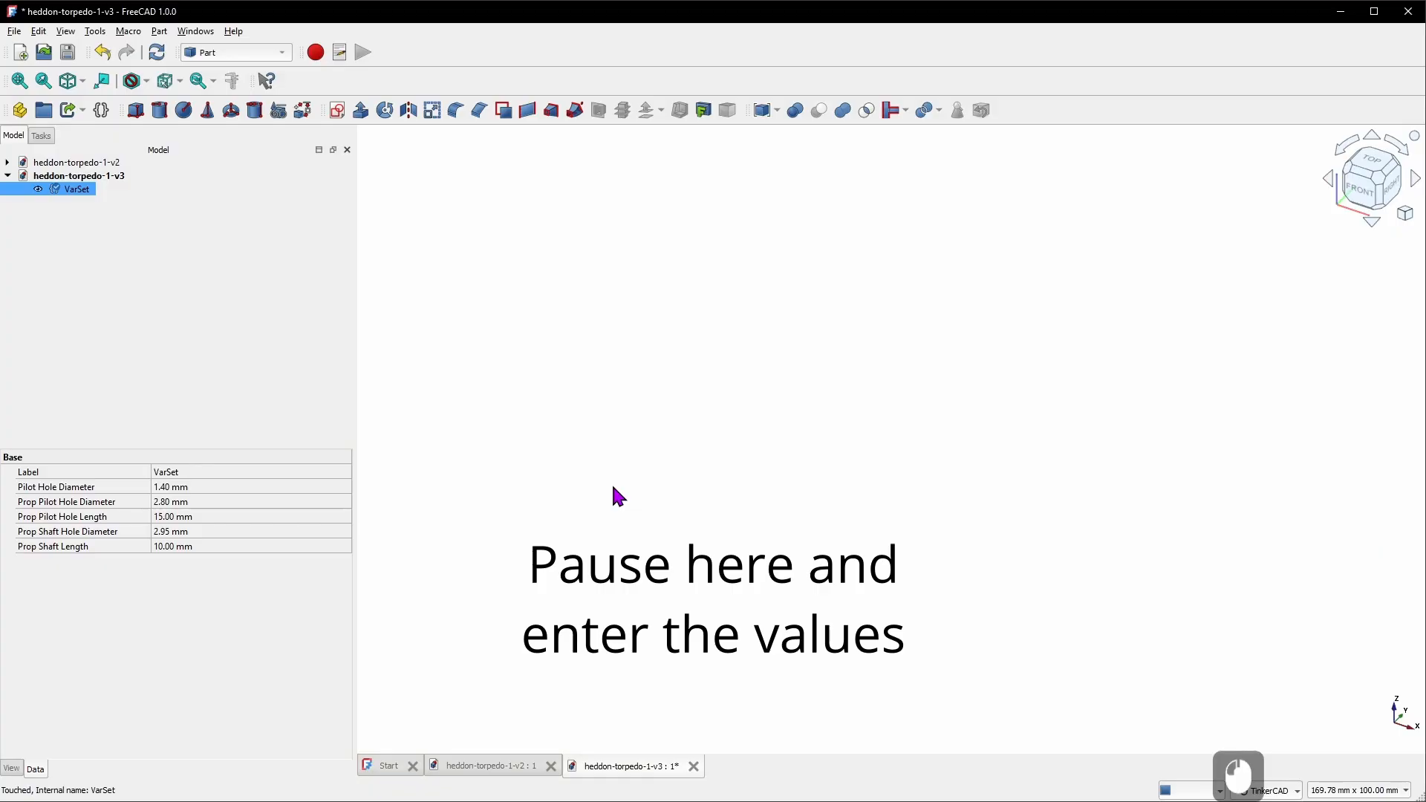
{"action": "left_click", "coordinate": [619, 496]}
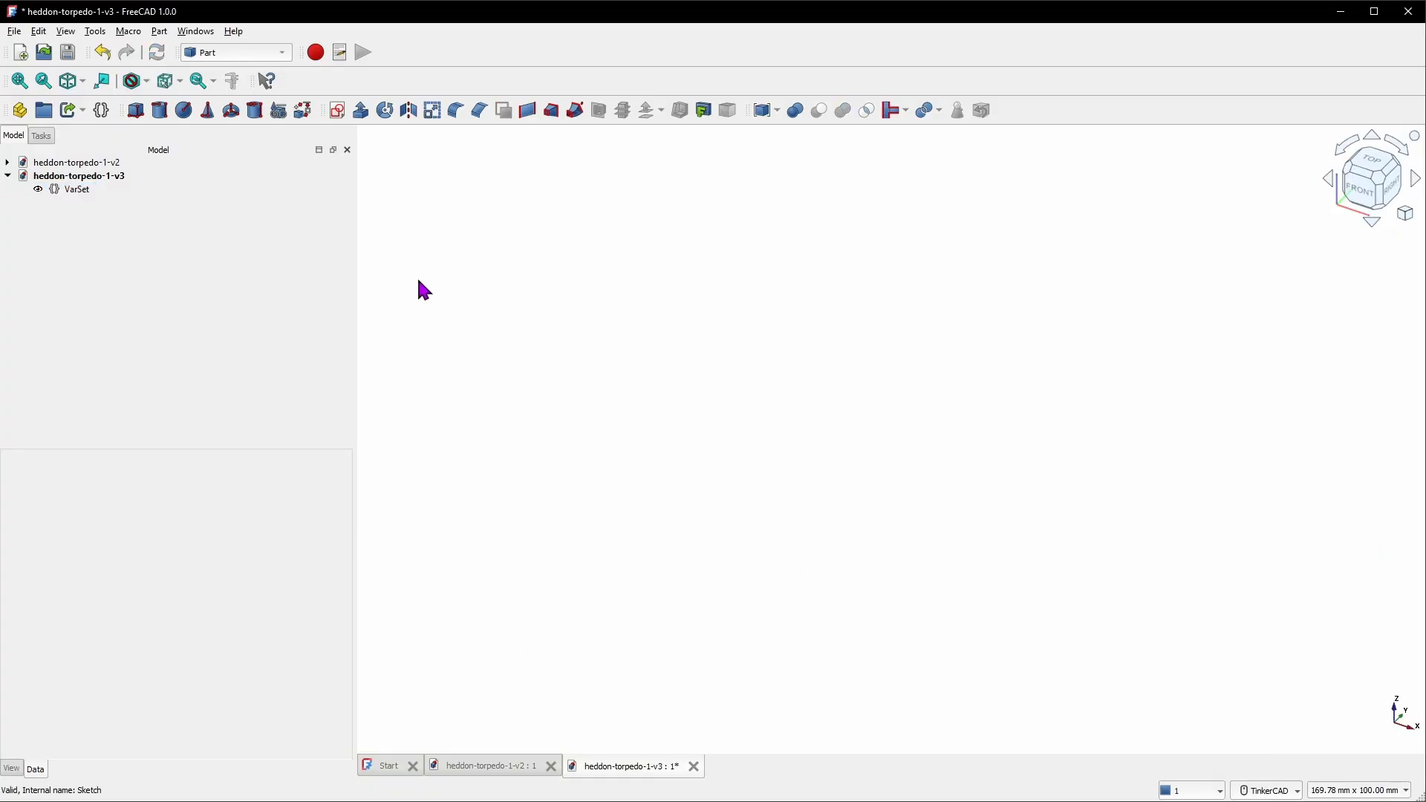
{"action": "left_click", "coordinate": [337, 111]}
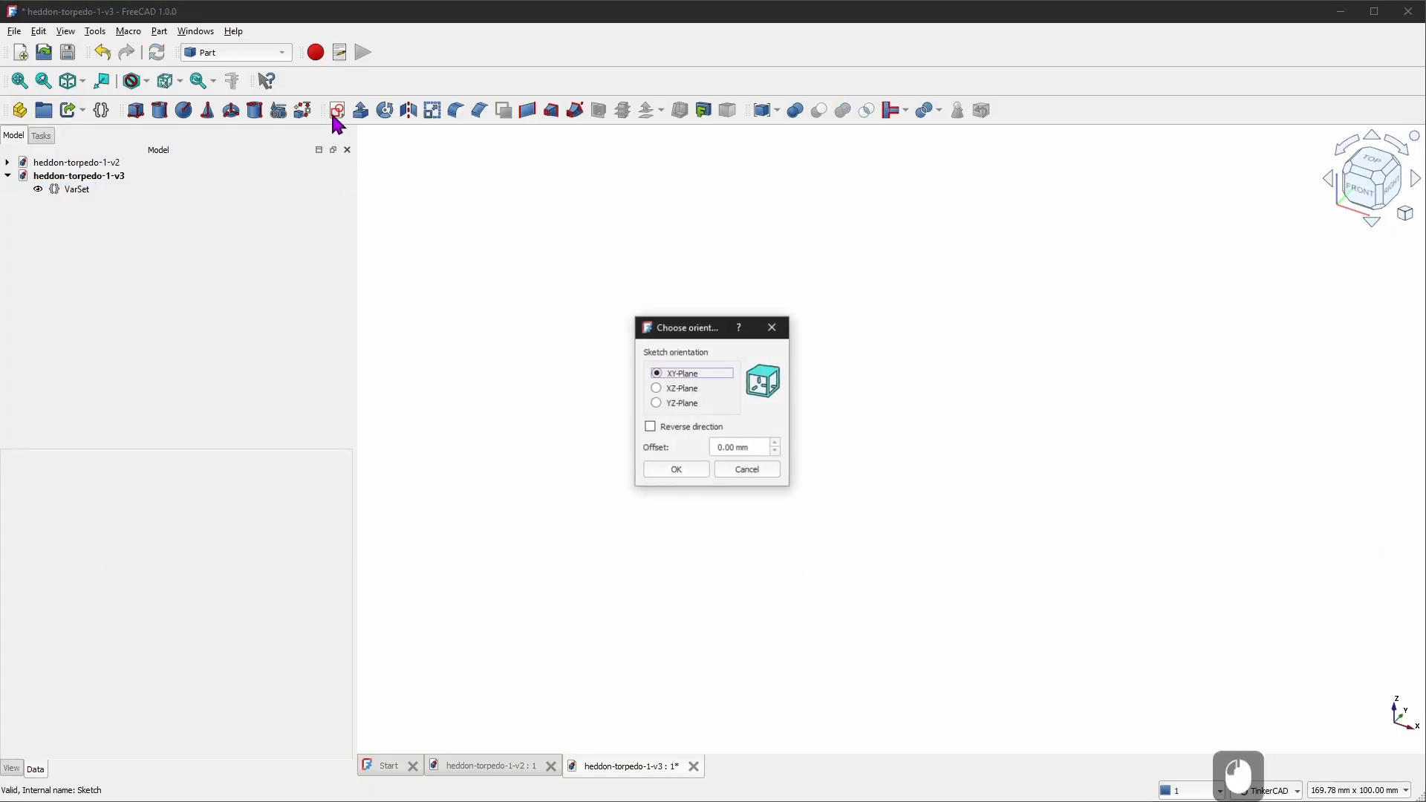
{"action": "left_click", "coordinate": [671, 410]}
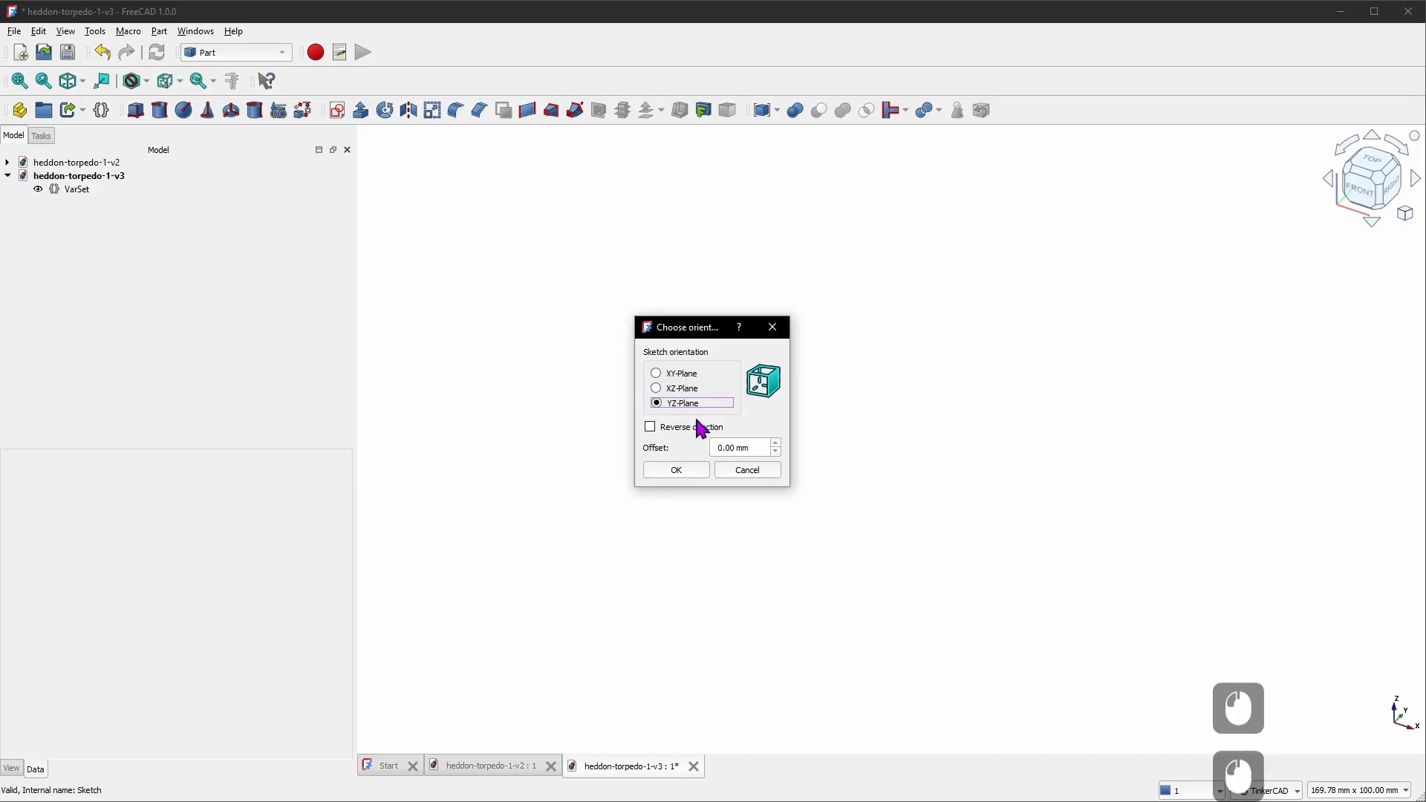
{"action": "left_click", "coordinate": [677, 470]}
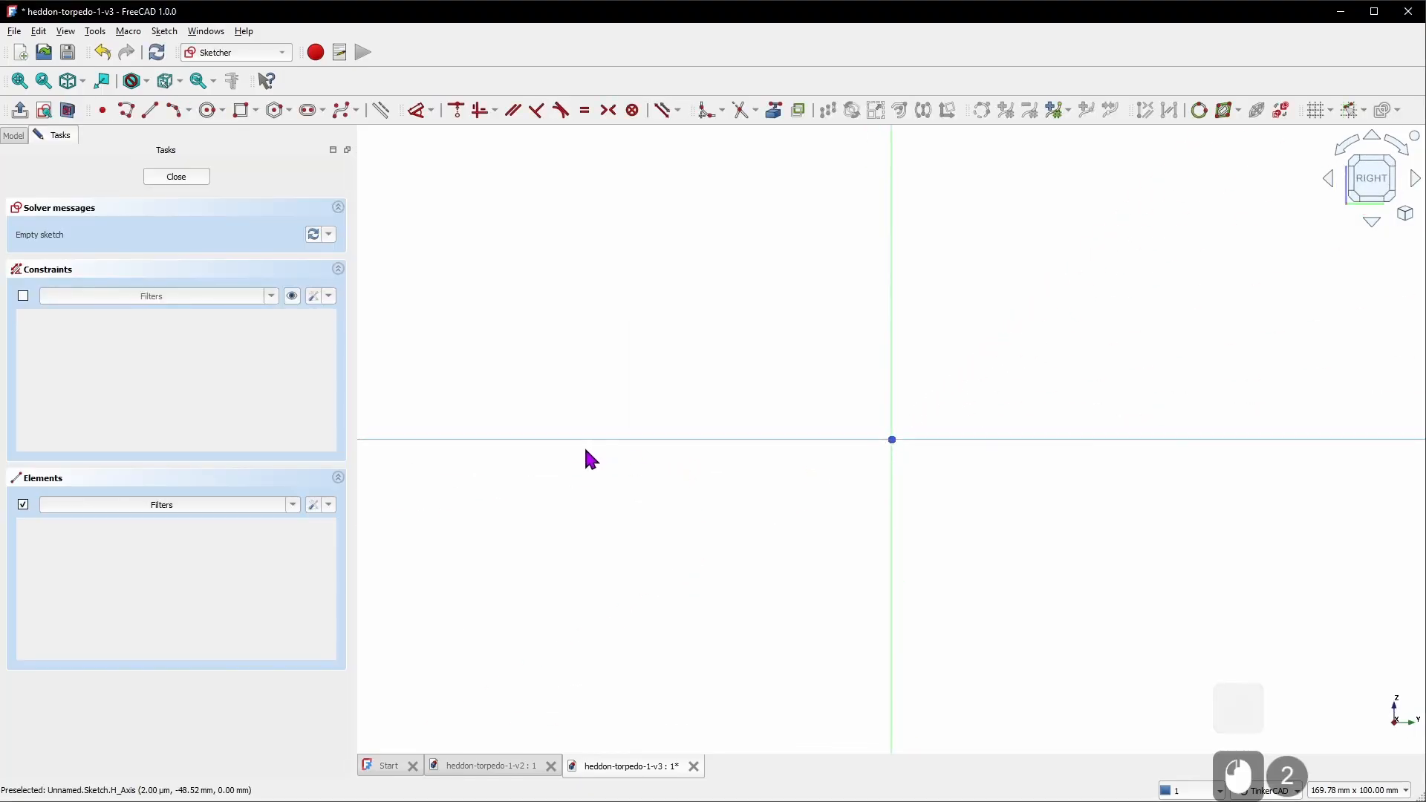
Draw a quarter arc of about 20.55 mm radius, centred on the positive horizontal axis, from the origin to directly above its centre
{"action": "scroll", "coordinate": [626, 458], "scroll_direction": "down", "scroll_amount": 5}
{"action": "scroll", "coordinate": [623, 453], "scroll_direction": "up", "scroll_amount": 4}
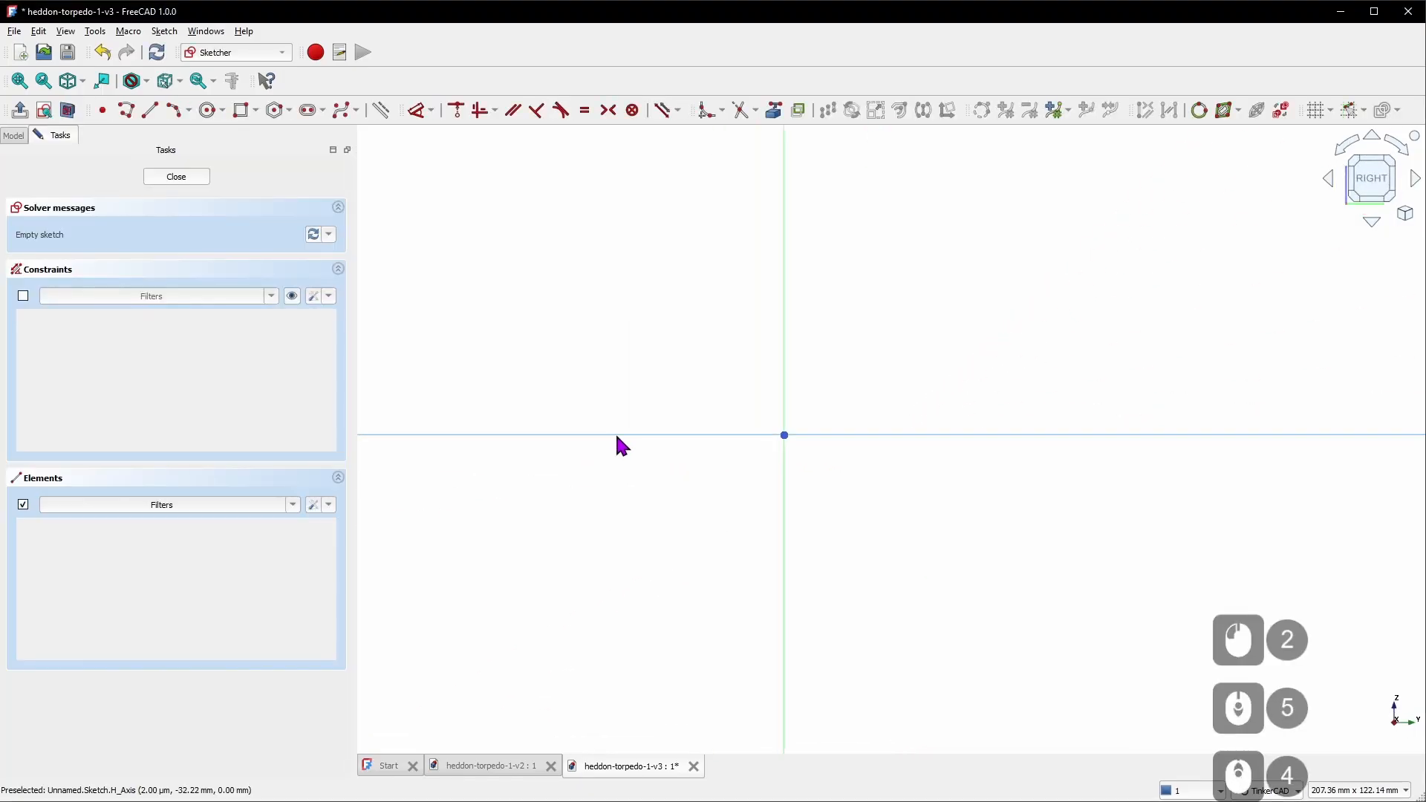
{"action": "left_click", "coordinate": [190, 110]}
{"action": "left_click", "coordinate": [212, 133]}
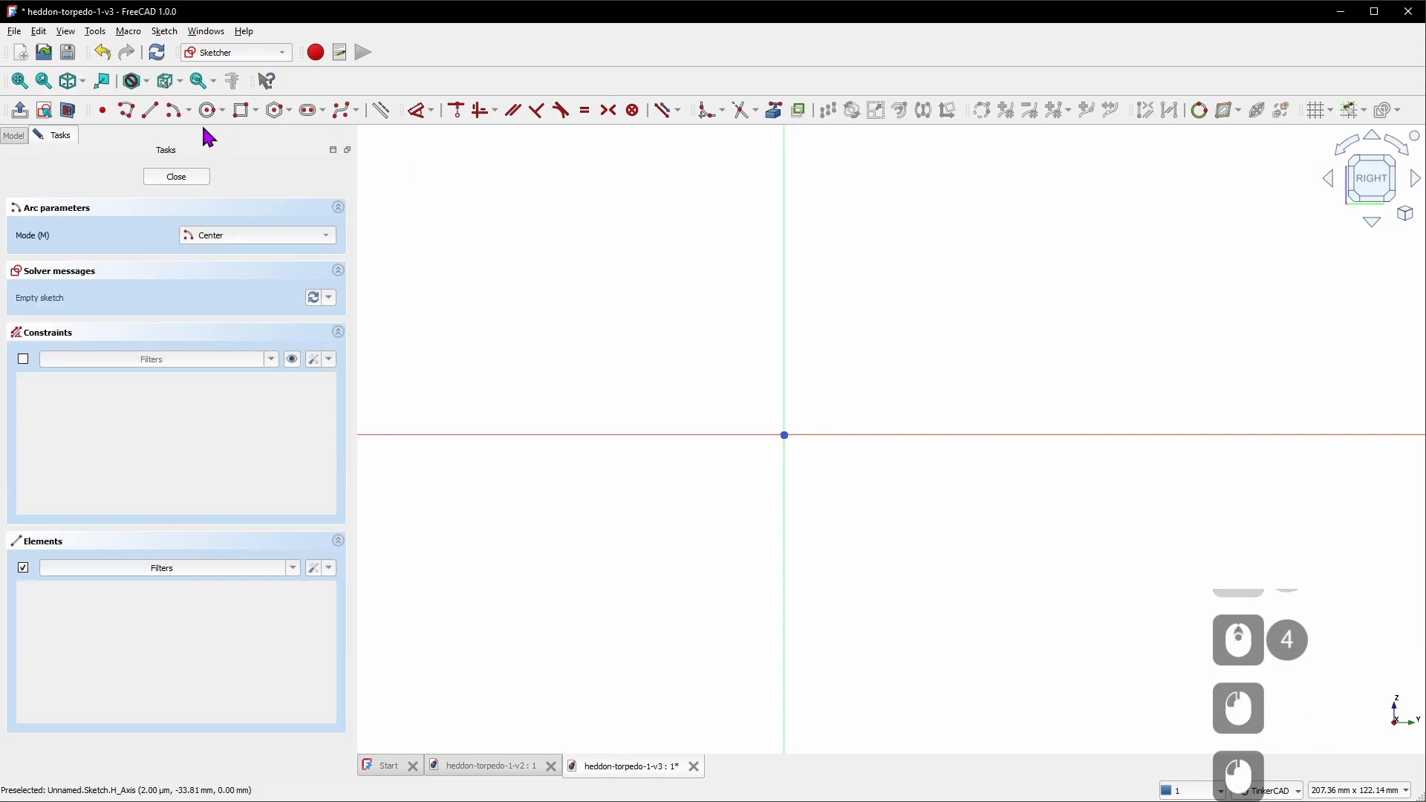
{"action": "left_click", "coordinate": [890, 434]}
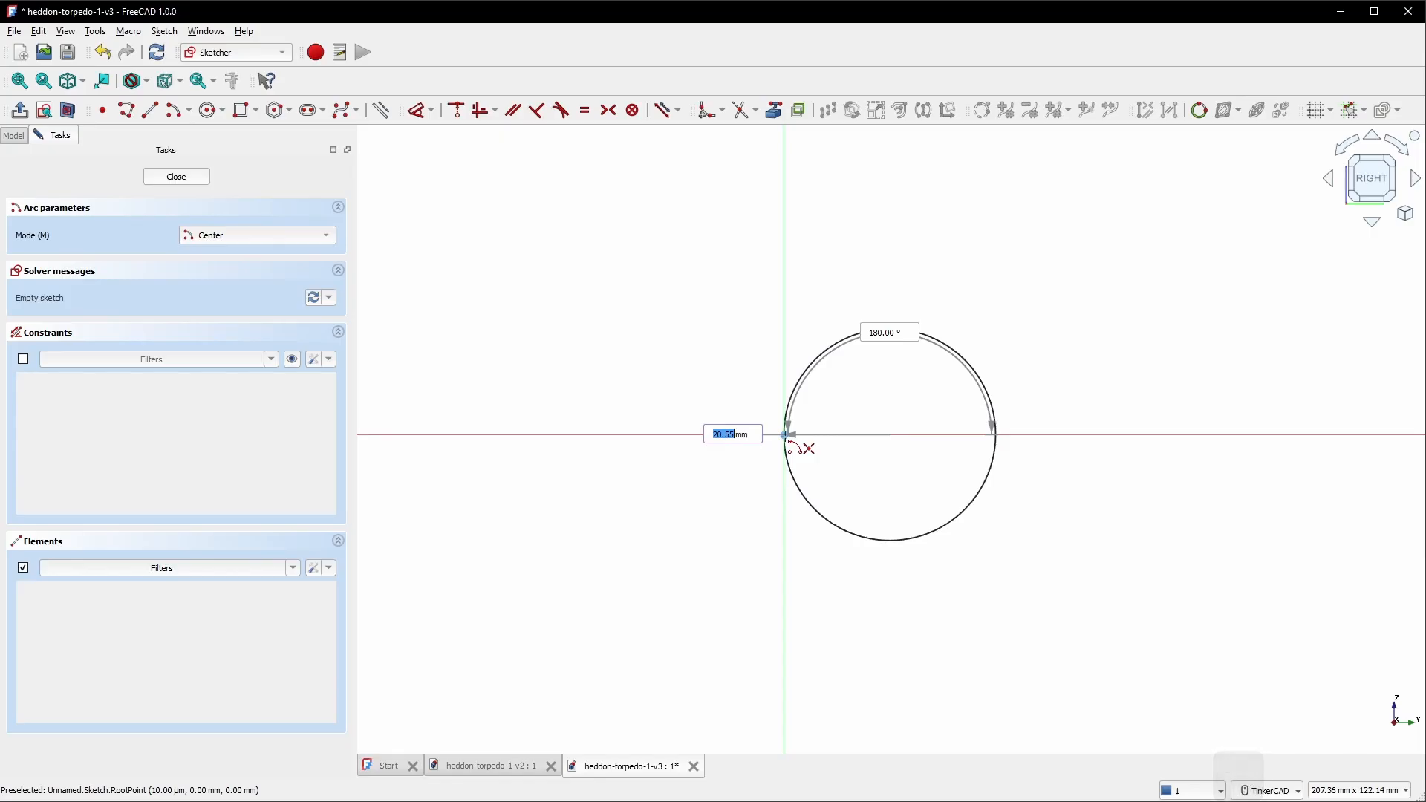
{"action": "left_click", "coordinate": [786, 436]}
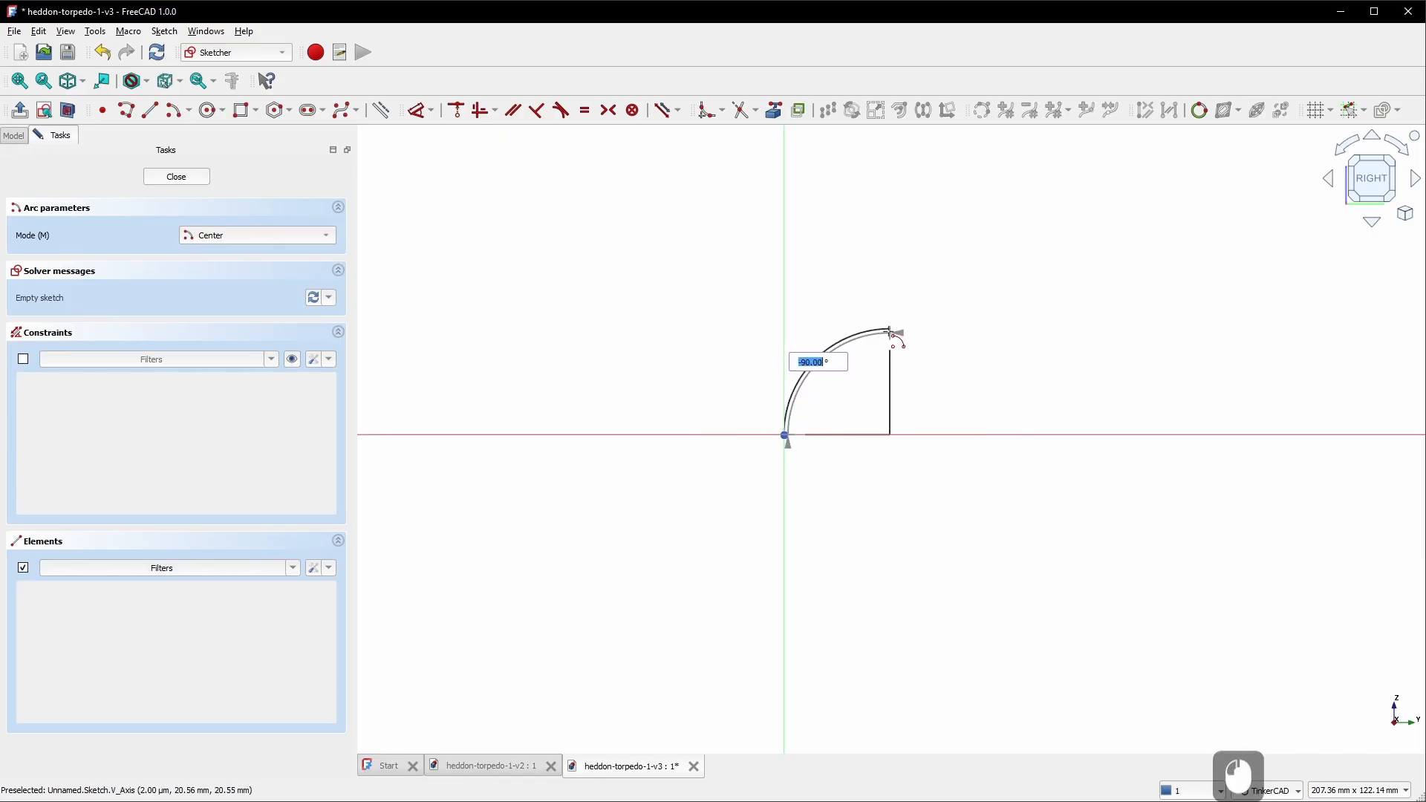
{"action": "left_click", "coordinate": [890, 332]}
{"action": "right_click", "coordinate": [937, 310]}
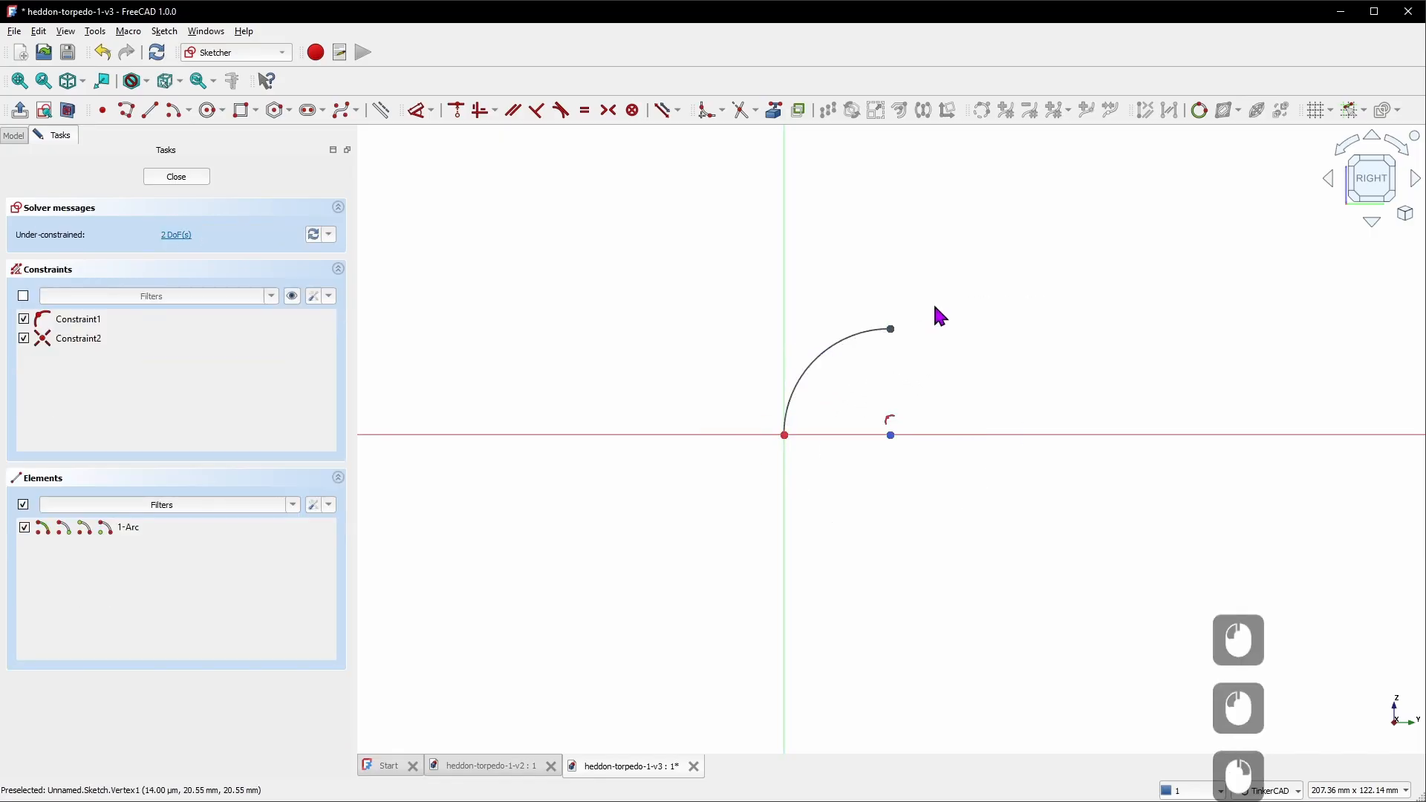
Constrain the arc's upper endpoint and its centre point to be vertically aligned
{"action": "left_click", "coordinate": [894, 330]}
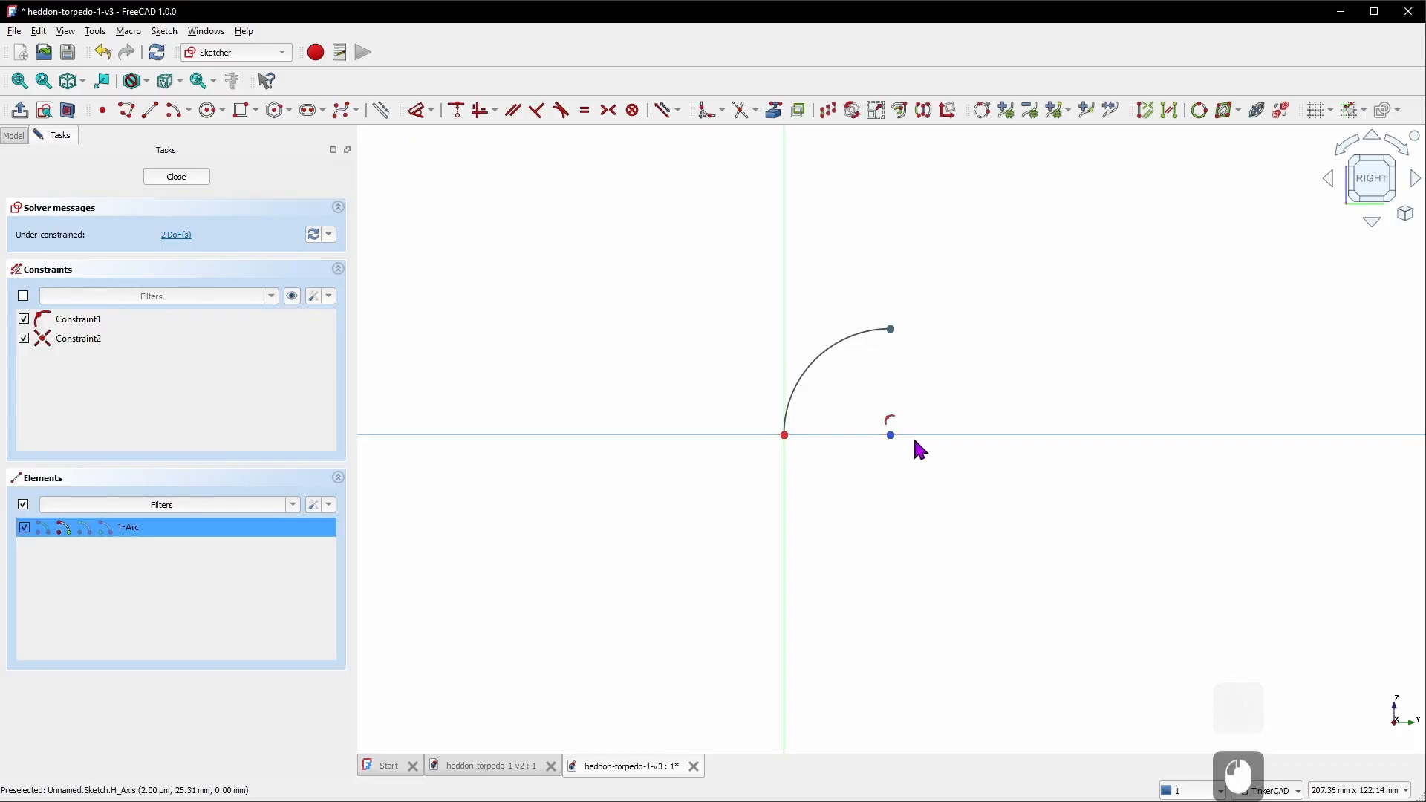
{"action": "left_click", "coordinate": [892, 434]}
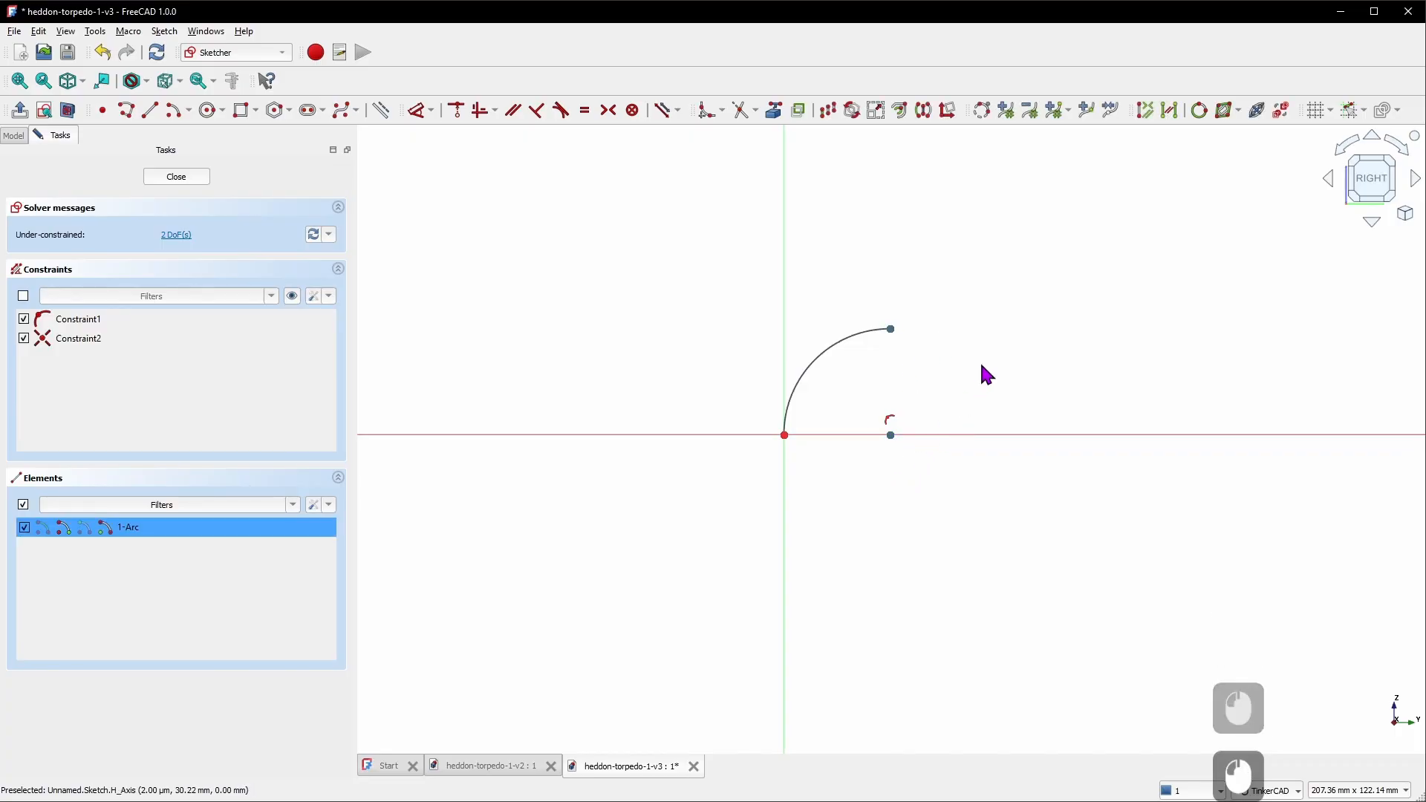
{"action": "key", "text": "v"}
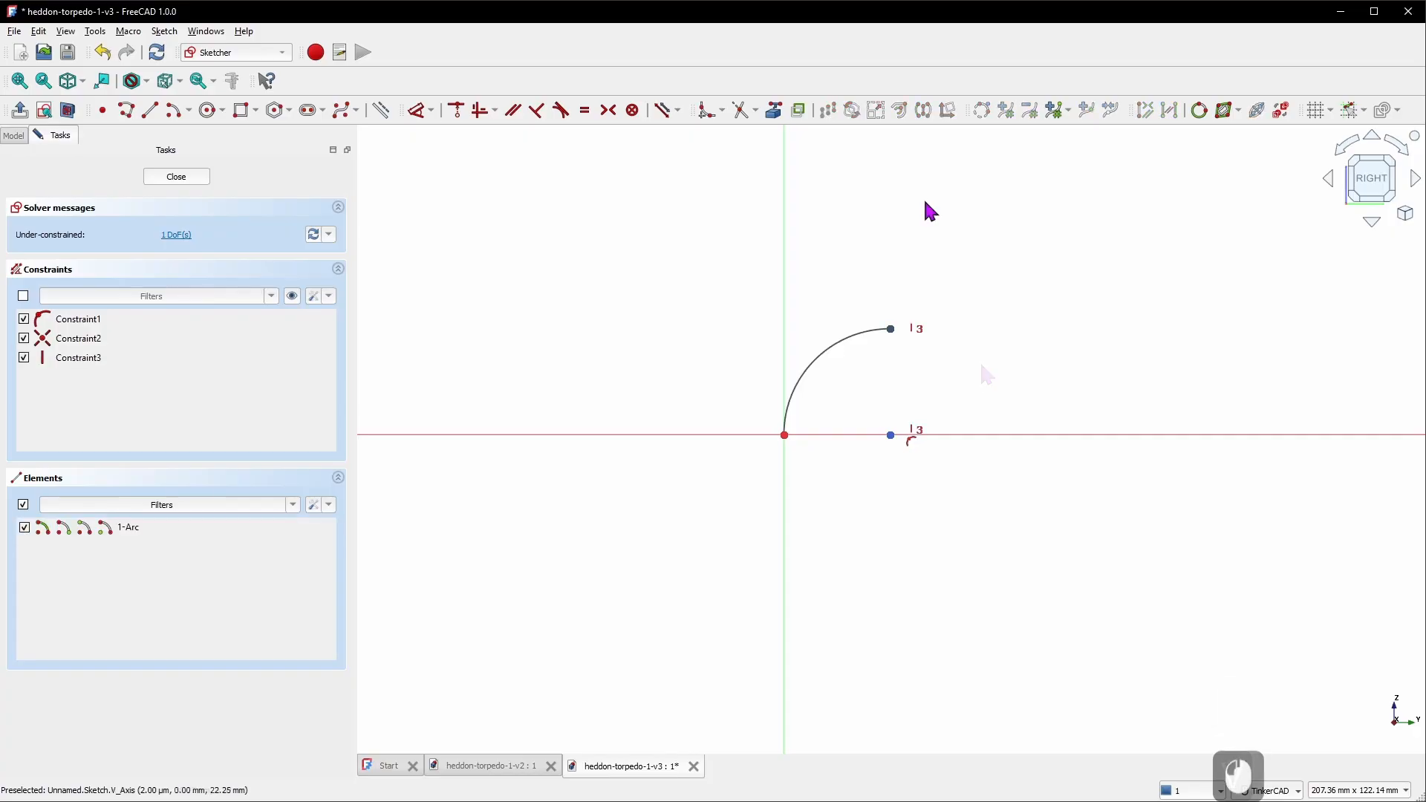
{"action": "left_click", "coordinate": [494, 110]}
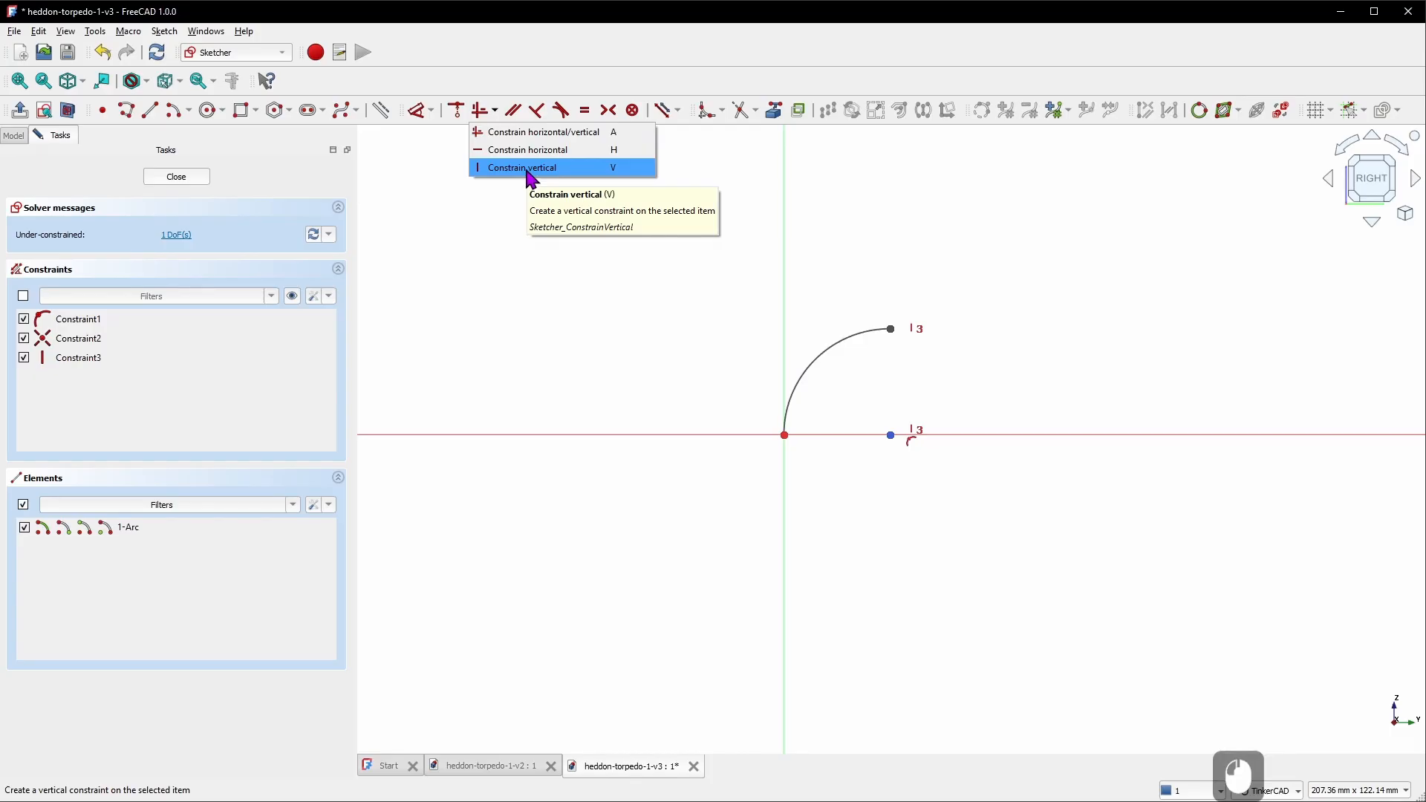
{"action": "left_click", "coordinate": [966, 216]}
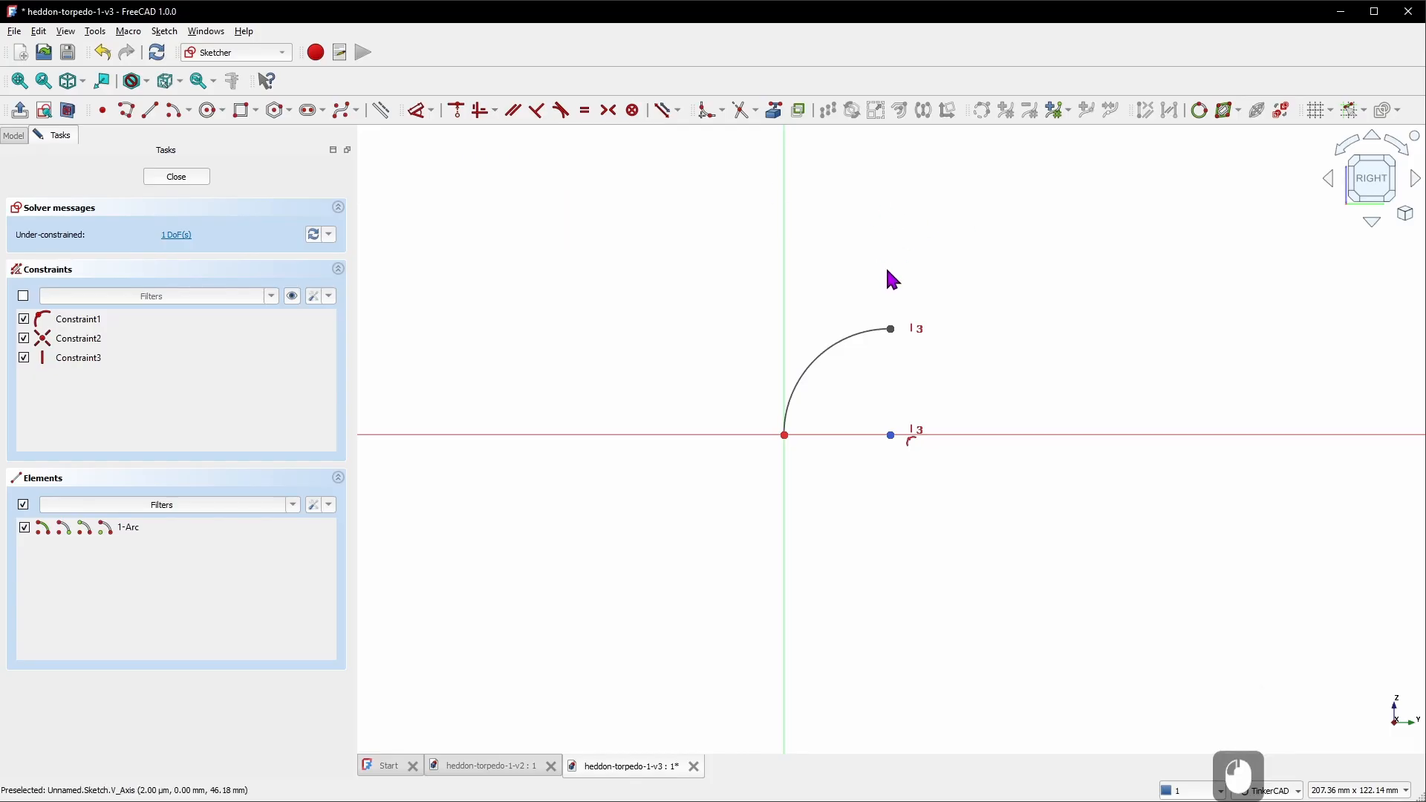
Dimension the arc's upper endpoint height above the horizontal axis as 8 mm and name the constraint HalfLureHeight
{"action": "key", "text": "d"}
{"action": "left_click", "coordinate": [889, 328]}
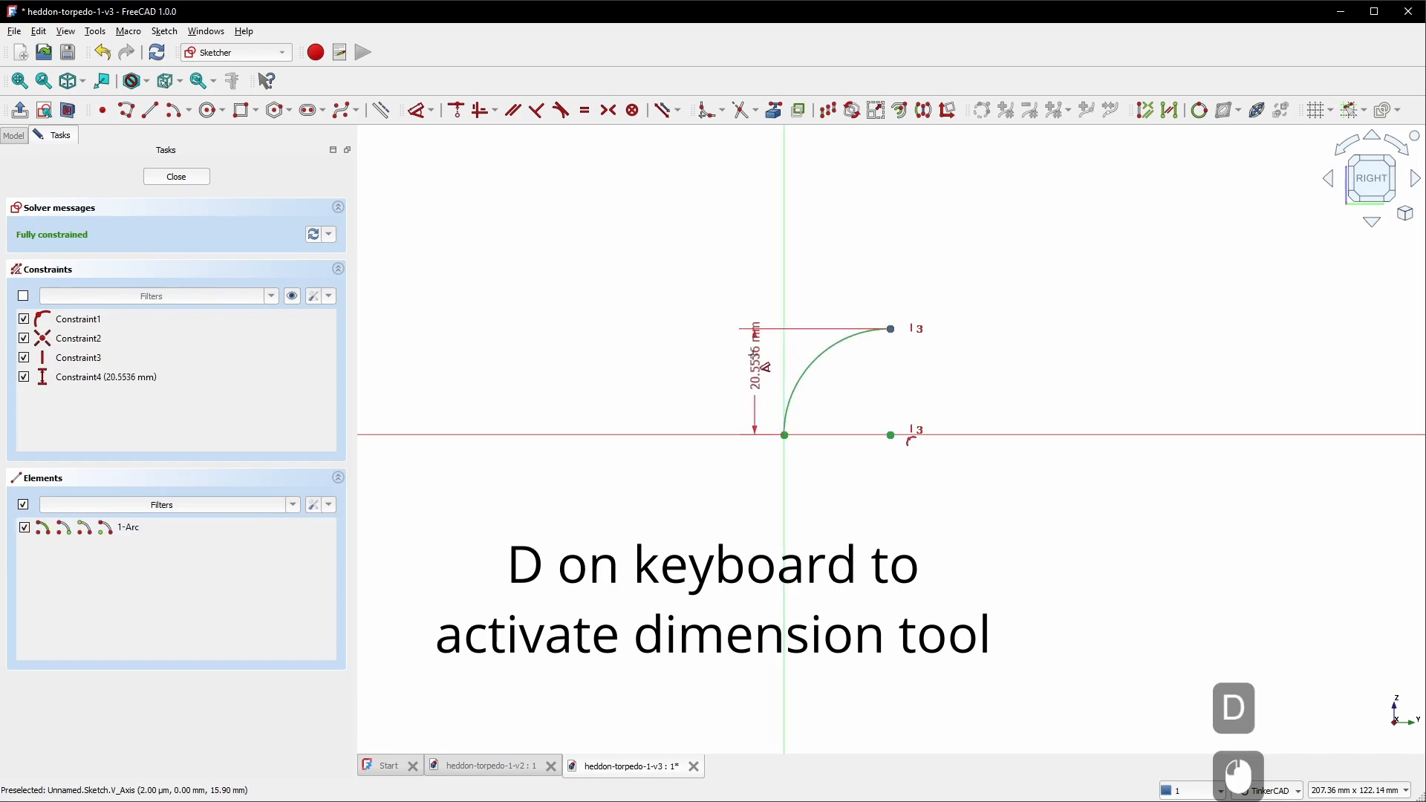
{"action": "left_click", "coordinate": [663, 382]}
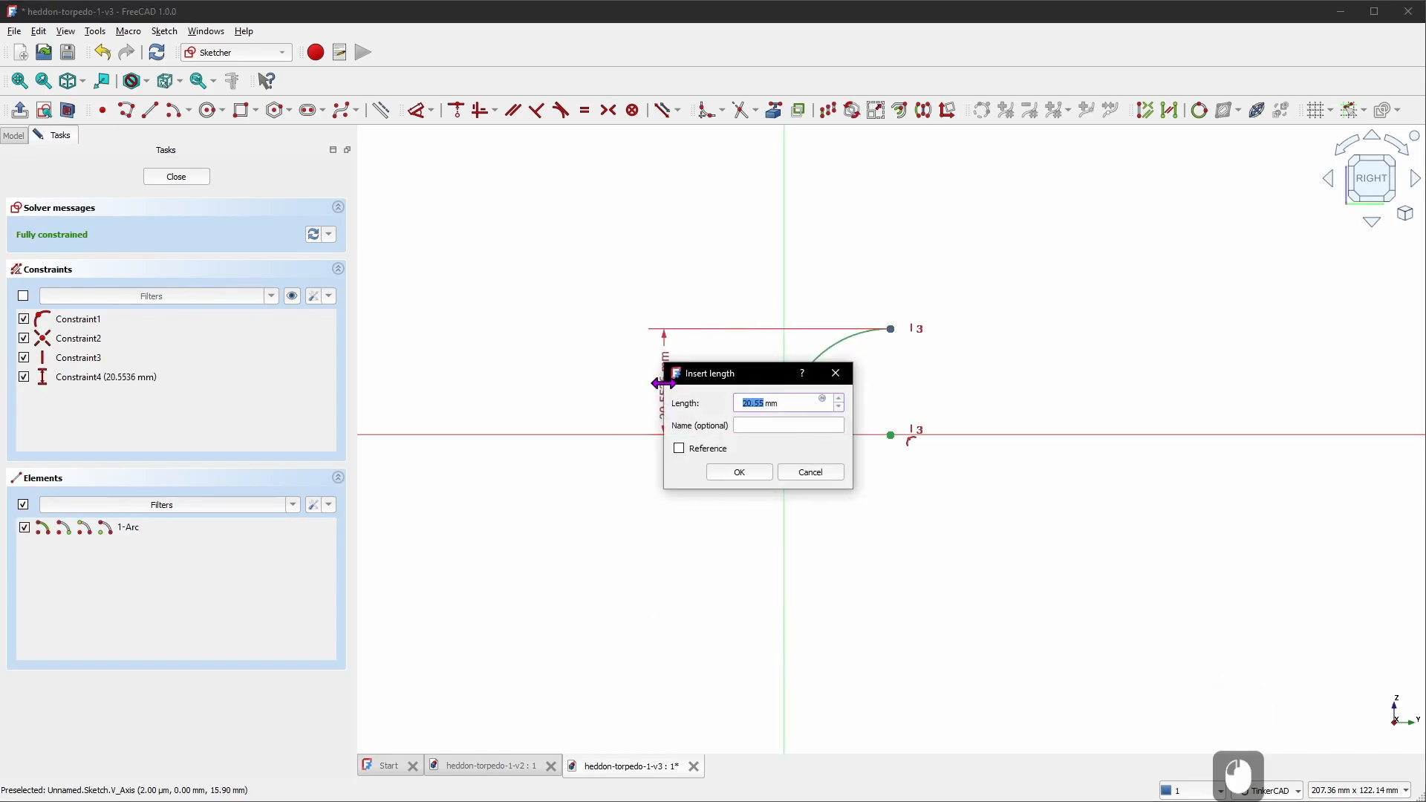
{"action": "type", "text": "8"}
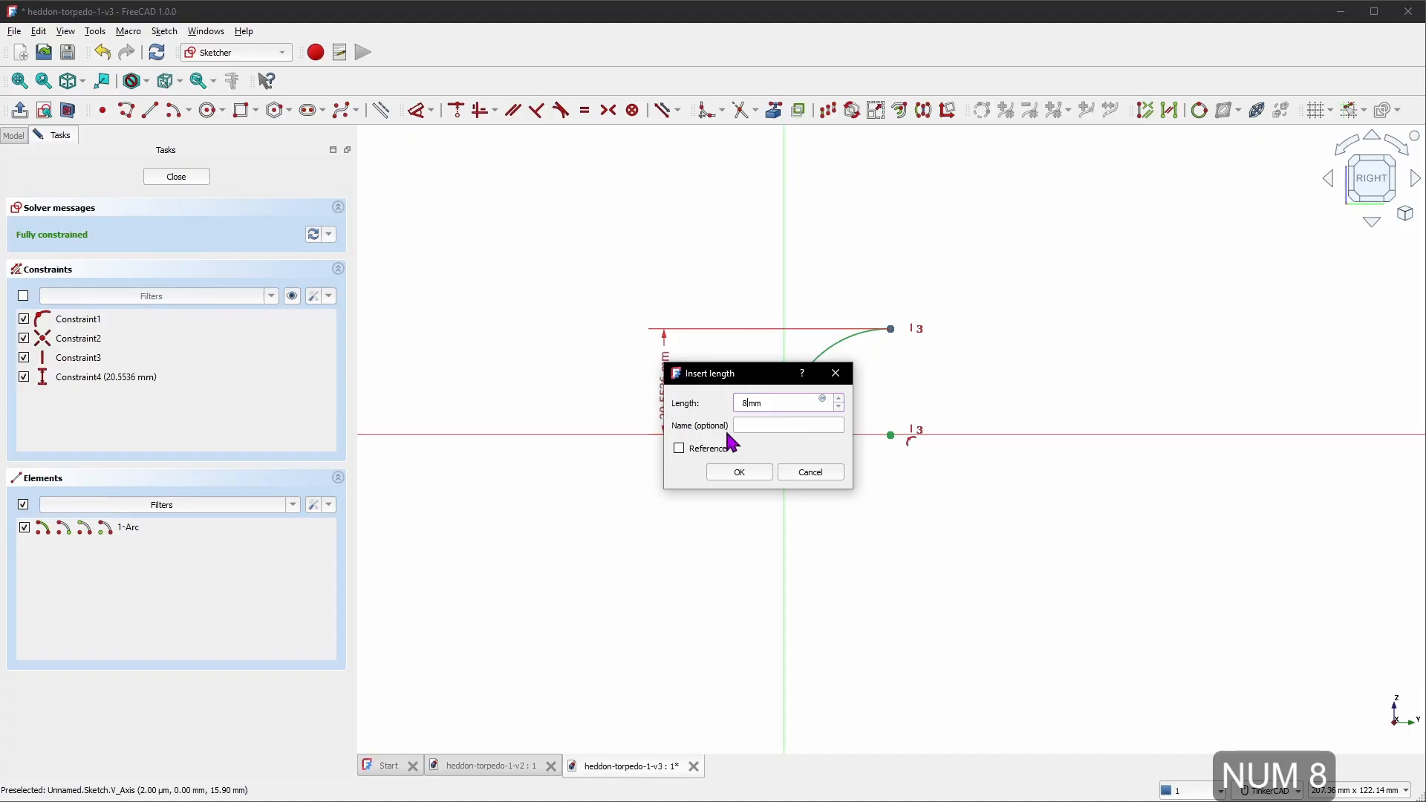
{"action": "left_click", "coordinate": [749, 427]}
{"action": "type", "text": "Half"}
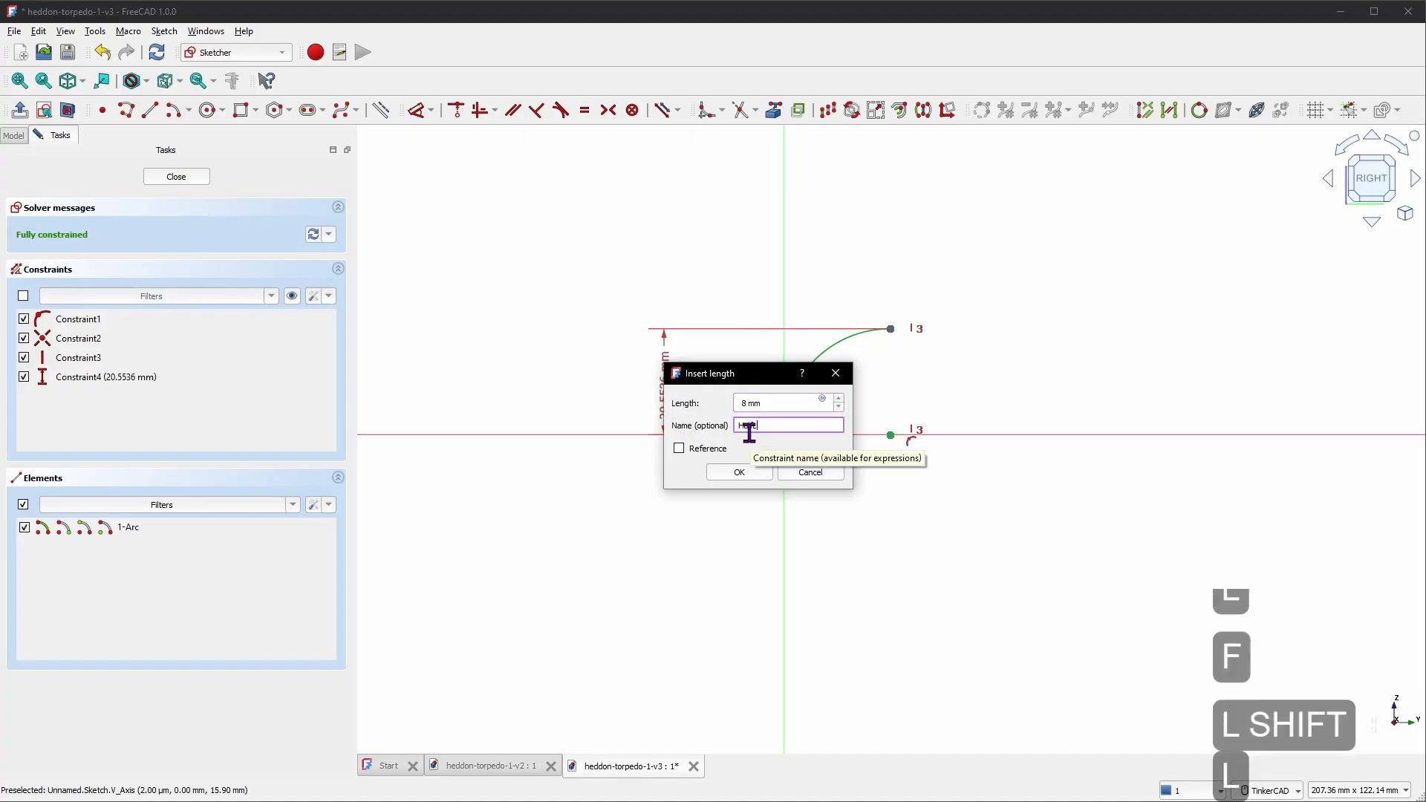
{"action": "type", "text": "LureHeight"}
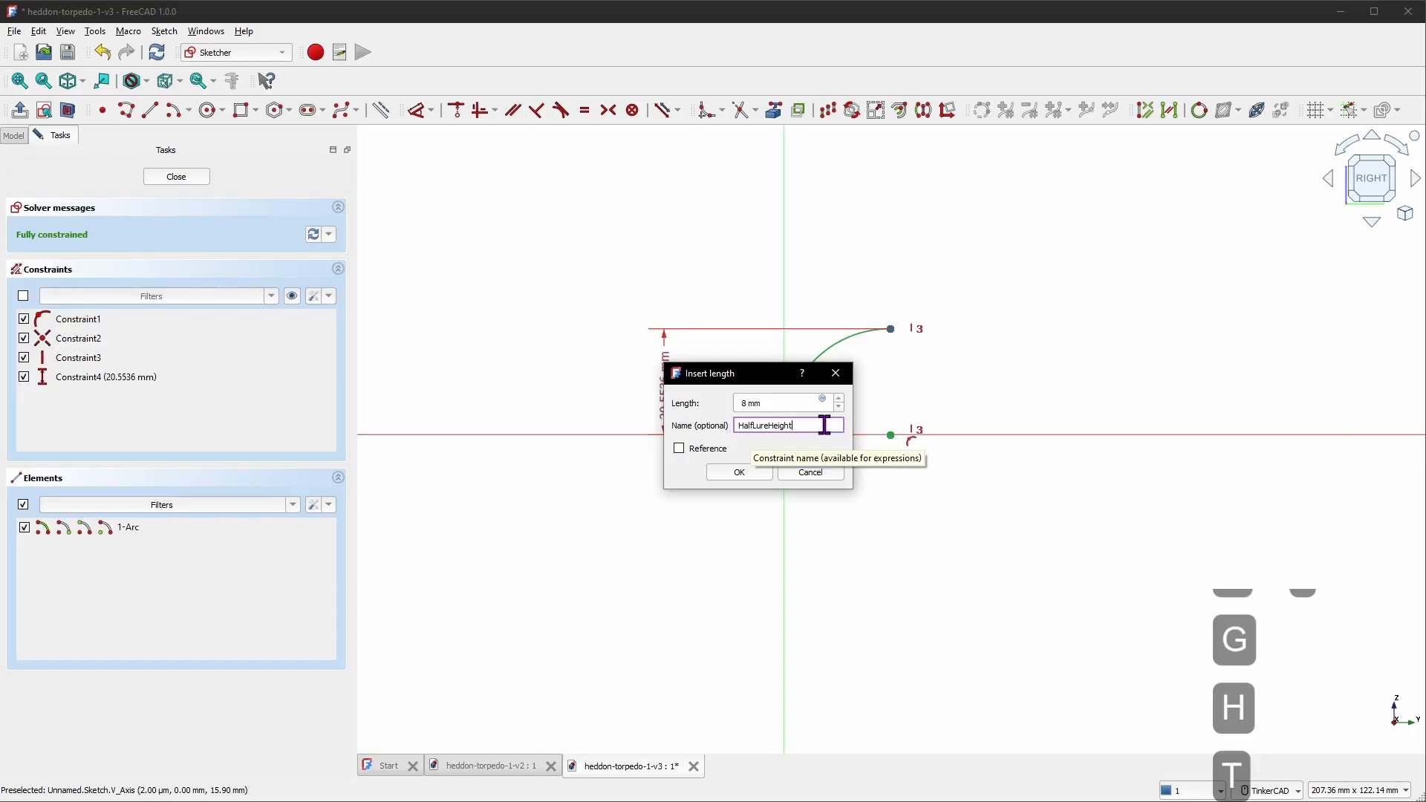
{"action": "left_click", "coordinate": [739, 473]}
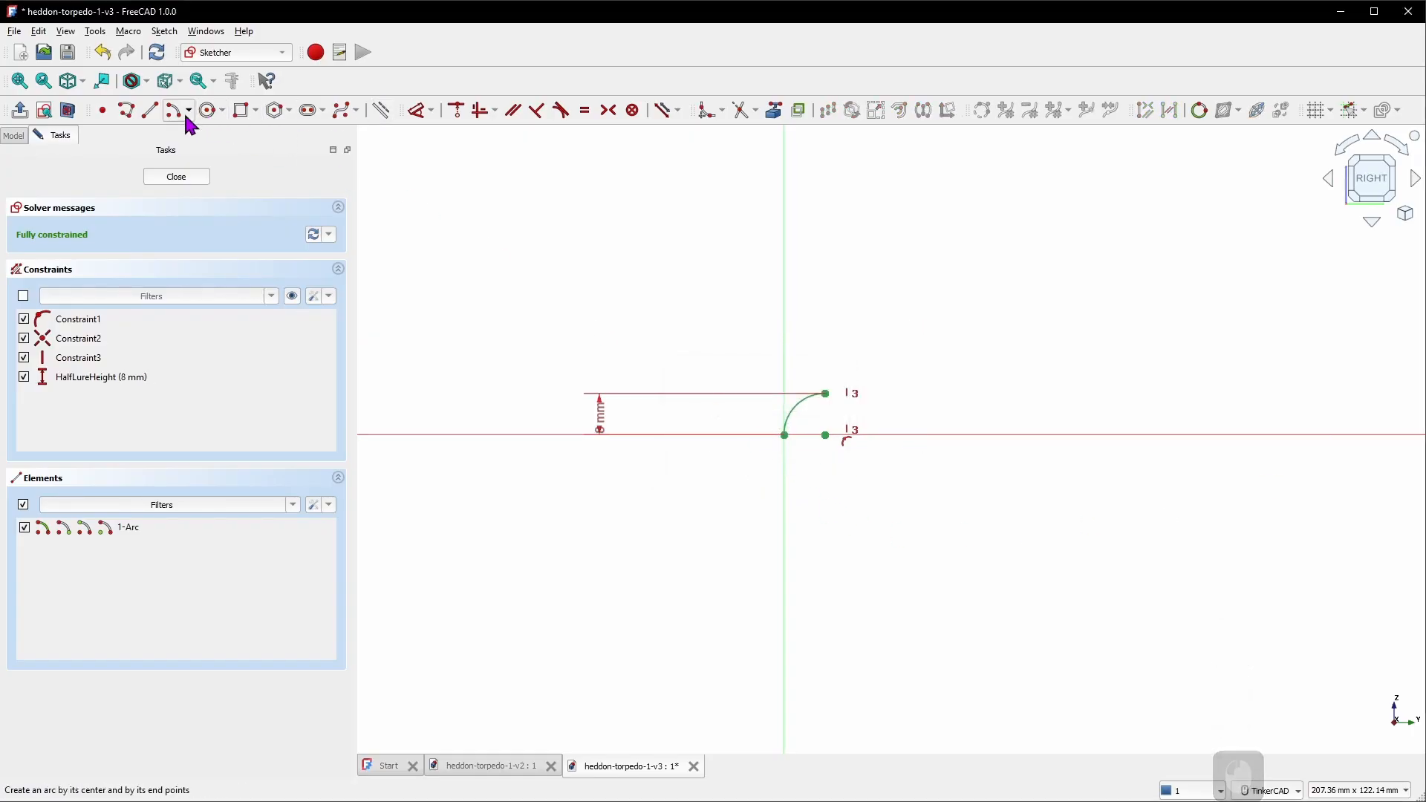
Draw a horizontal line about 25 mm long, starting at the arc's upper endpoint and running away from the arc
{"action": "left_click", "coordinate": [149, 110]}
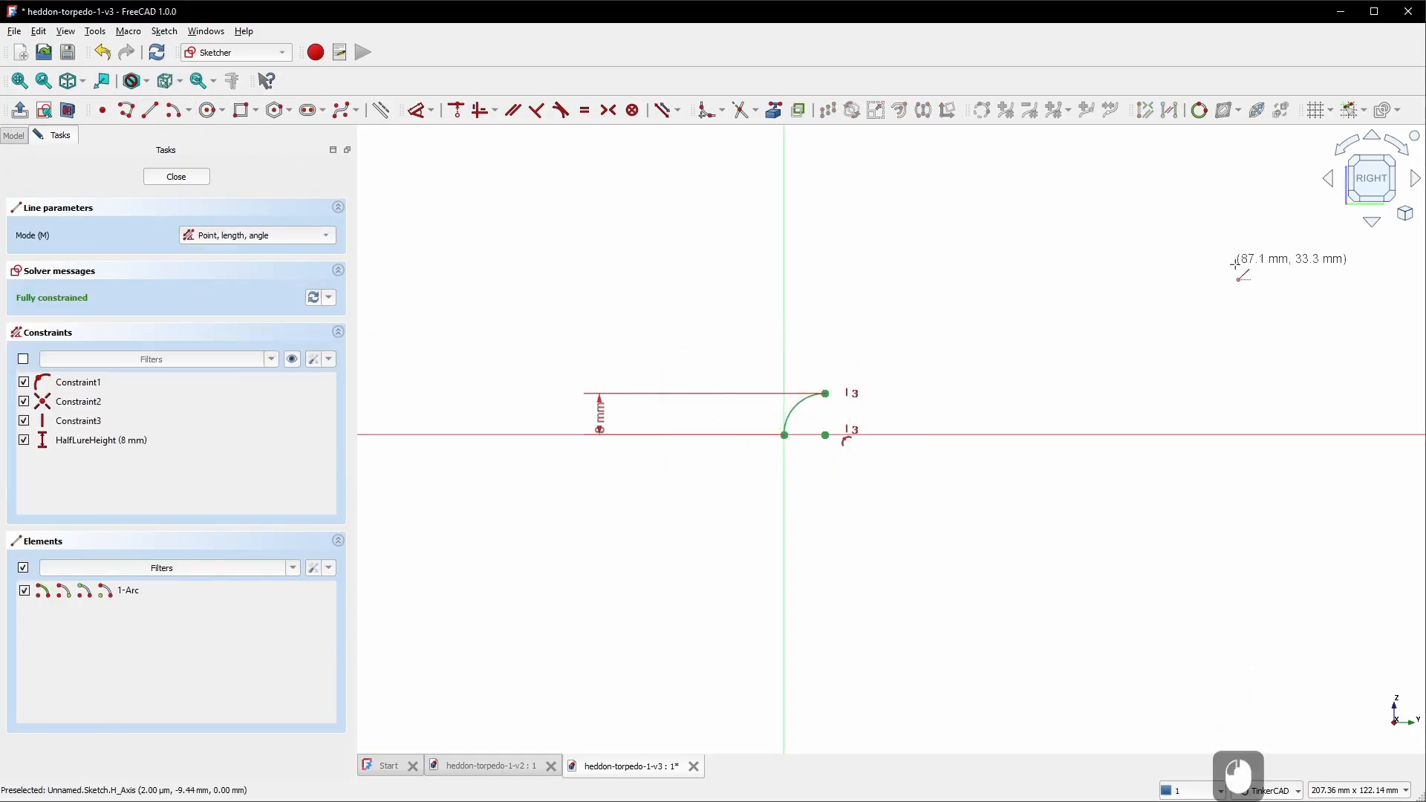
{"action": "left_click", "coordinate": [826, 394]}
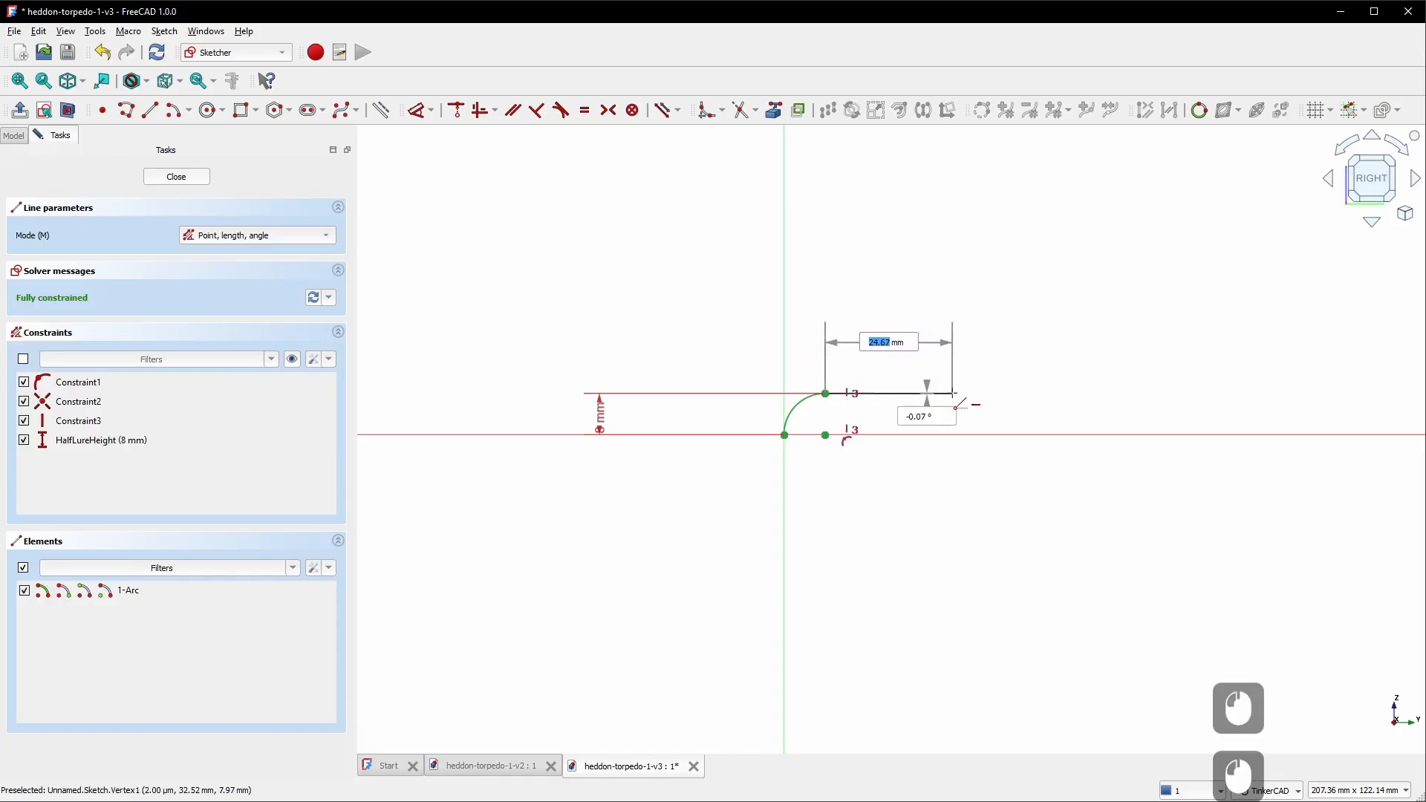
{"action": "left_click", "coordinate": [952, 395]}
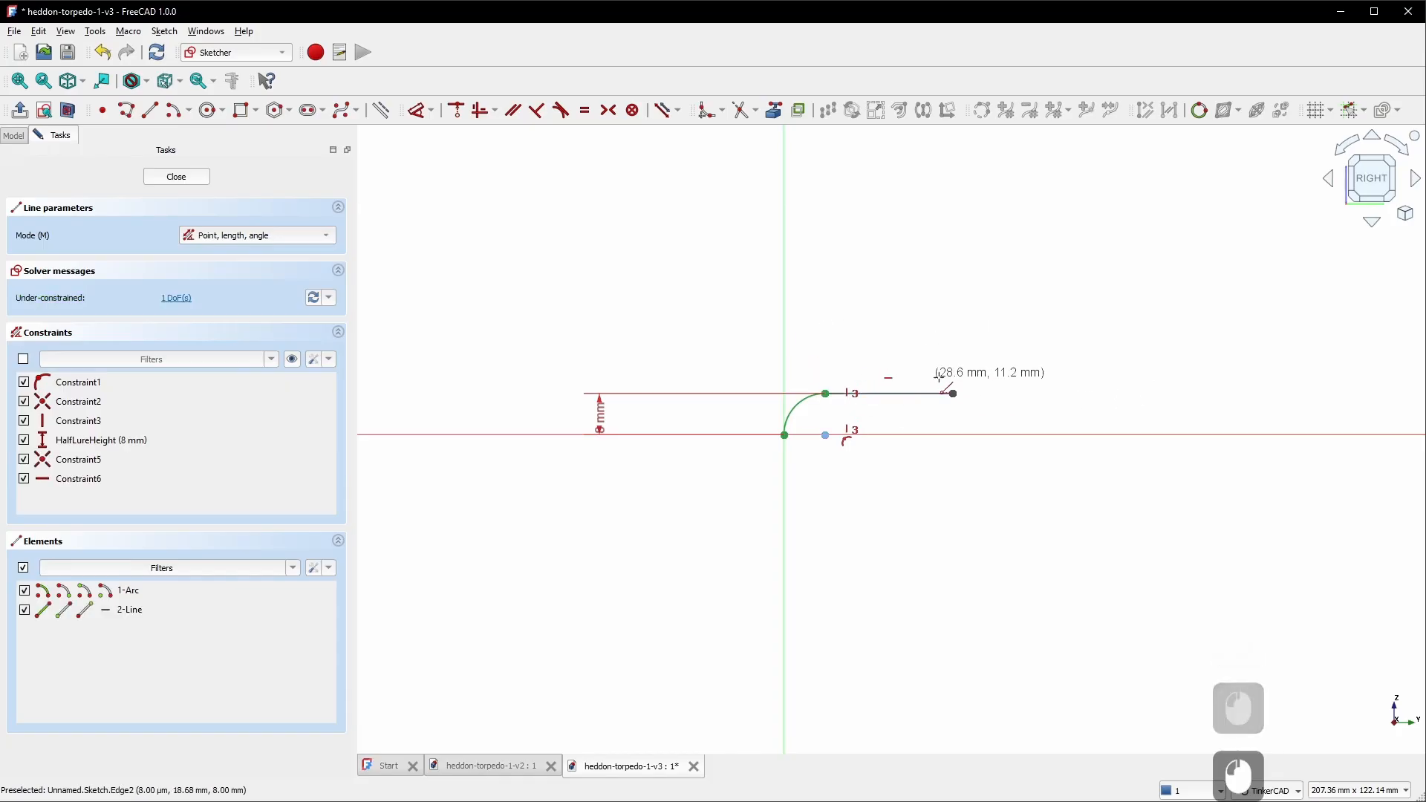
Draw a separate vertical line about 7 mm long, rising from the horizontal axis beyond the horizontal line's free end
{"action": "left_click", "coordinate": [1026, 432]}
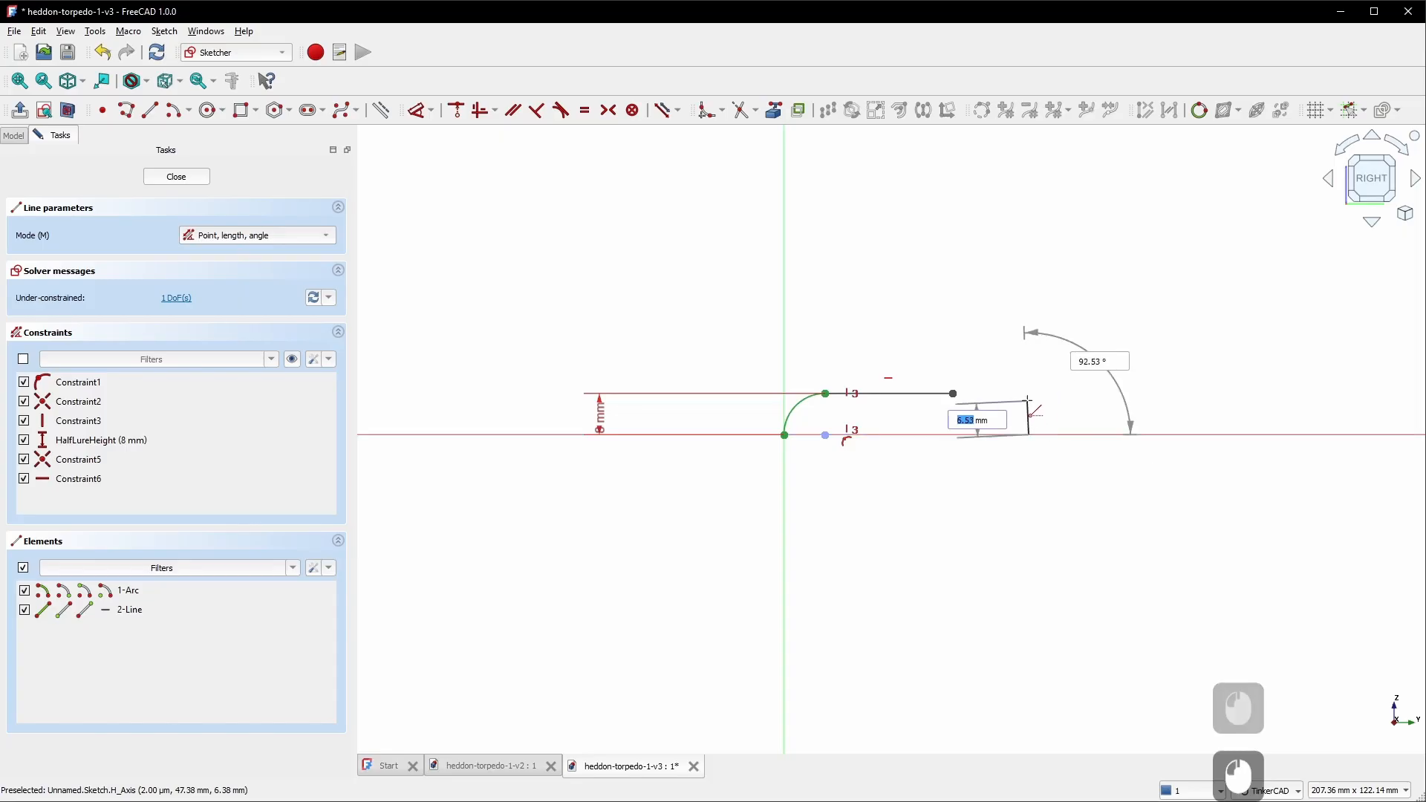
{"action": "left_click", "coordinate": [1029, 397]}
{"action": "right_click", "coordinate": [1092, 404]}
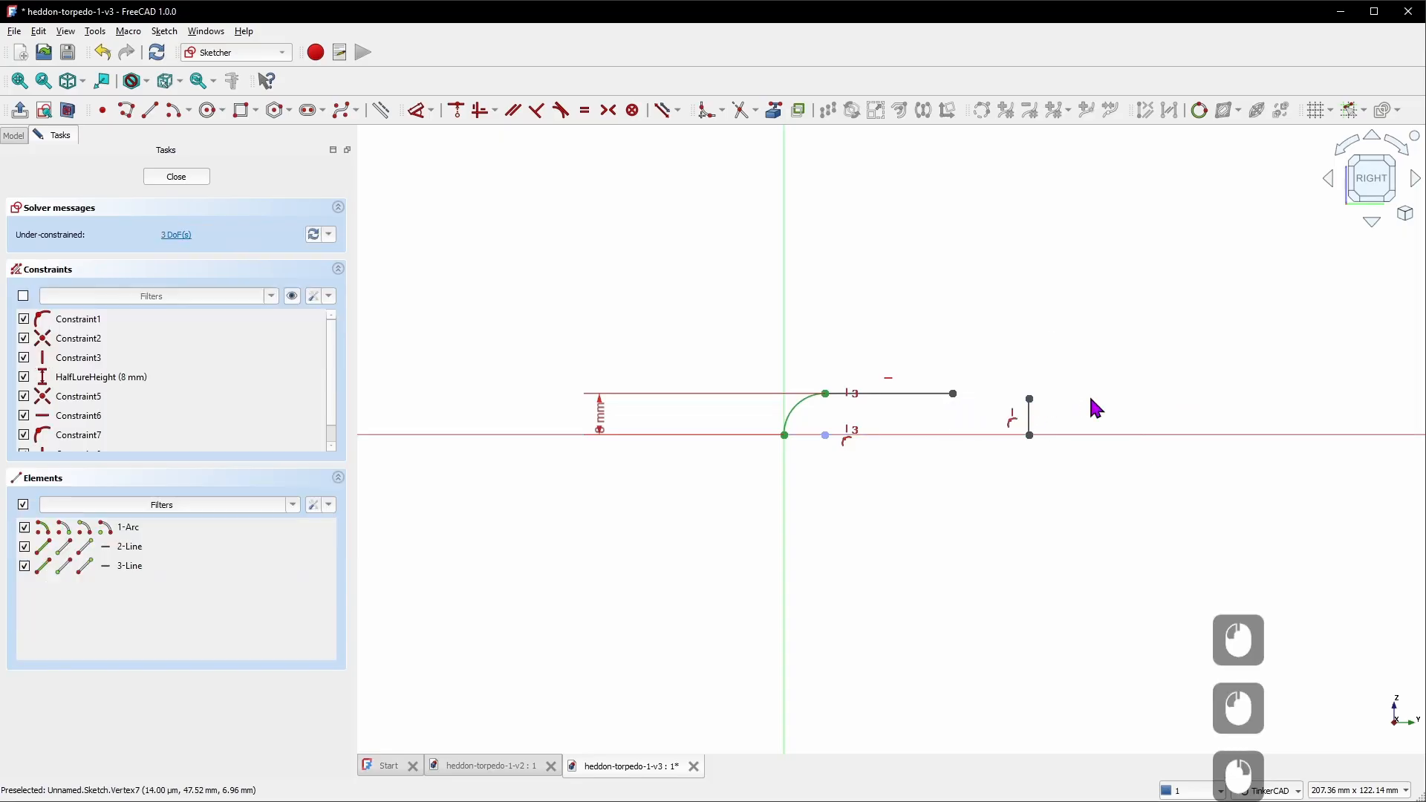
{"action": "scroll", "coordinate": [1033, 490], "scroll_direction": "up", "scroll_amount": 3}
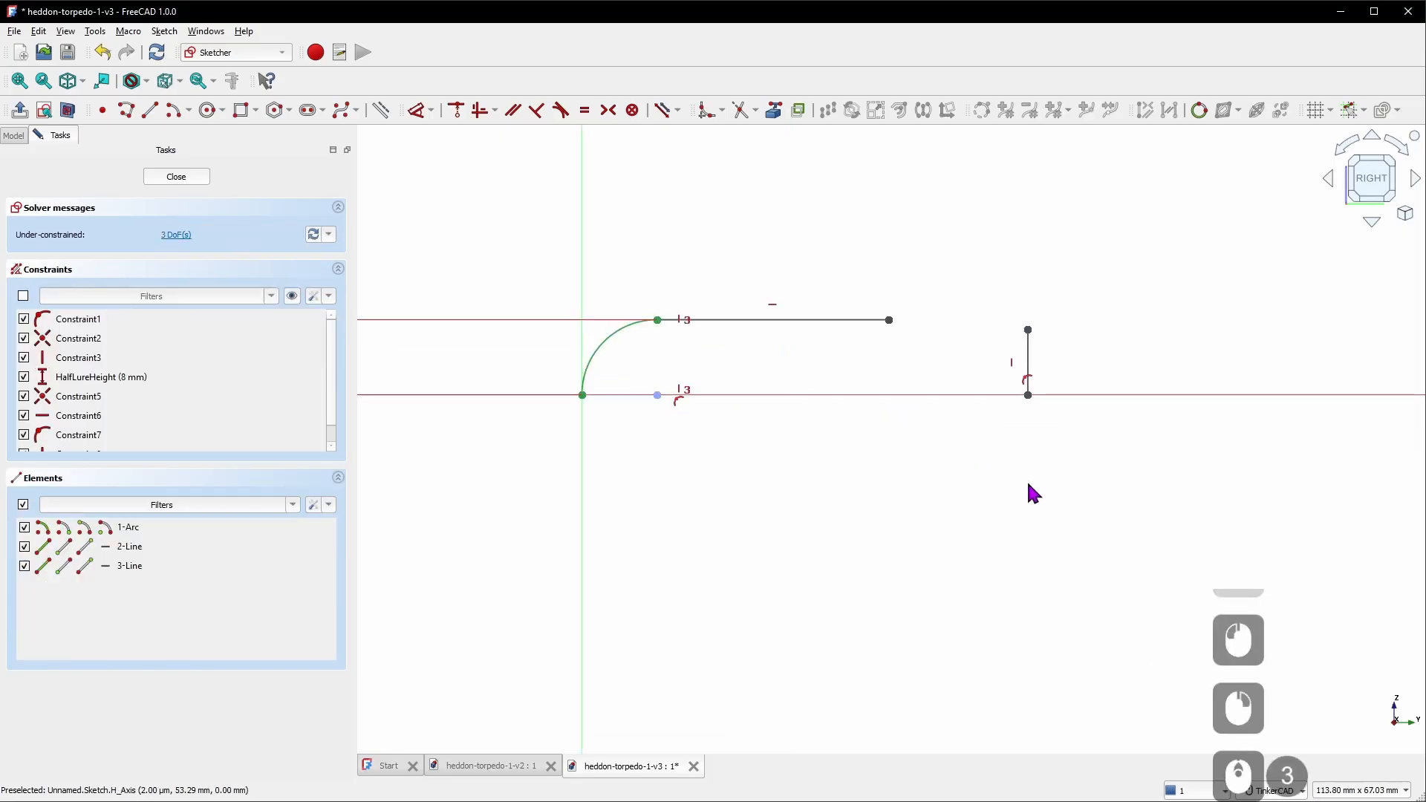
Dimension the short vertical line's length as 2.5 mm and name the constraint HalfButtHeight
{"action": "left_click", "coordinate": [1028, 364]}
{"action": "key", "text": "d"}
{"action": "left_click", "coordinate": [1149, 373]}
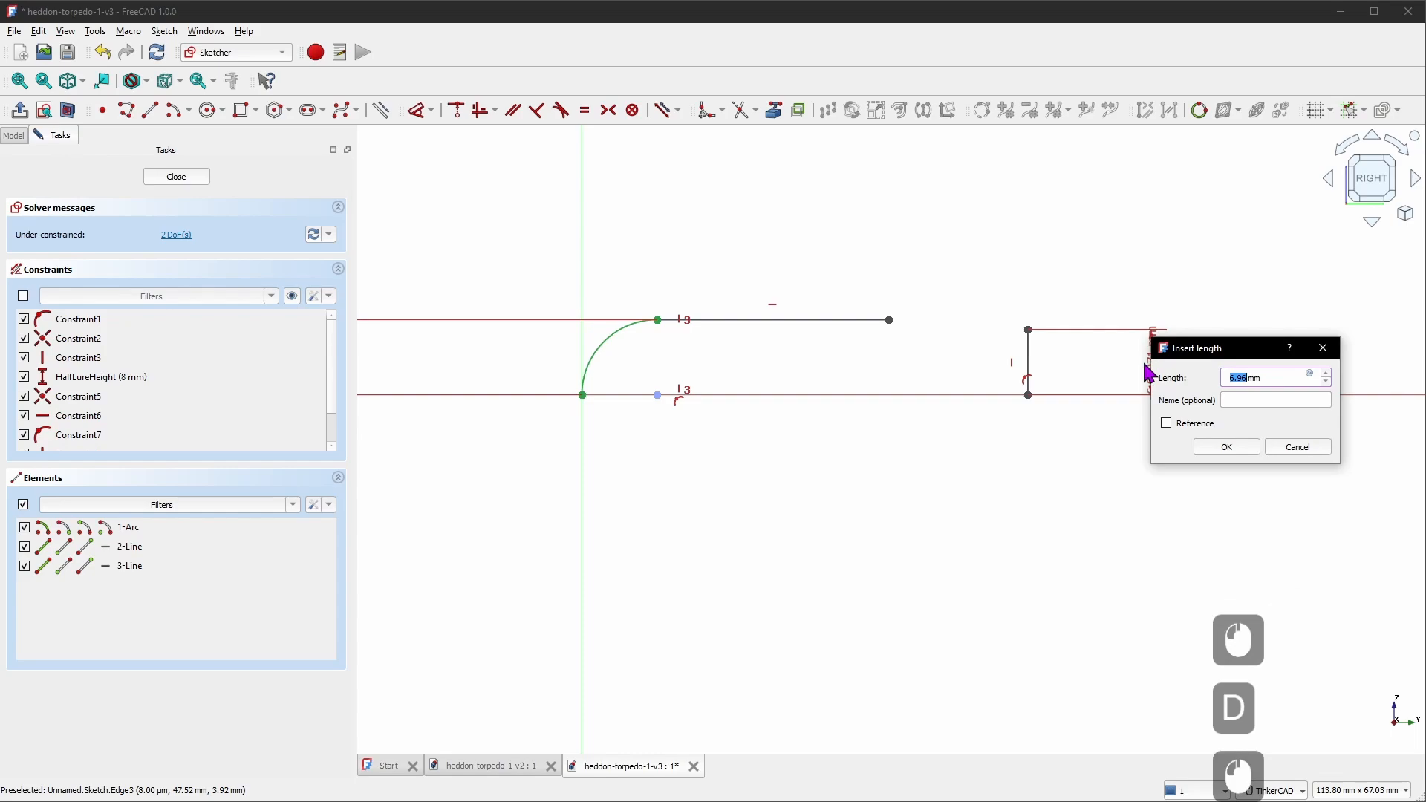
{"action": "type", "text": "2.5"}
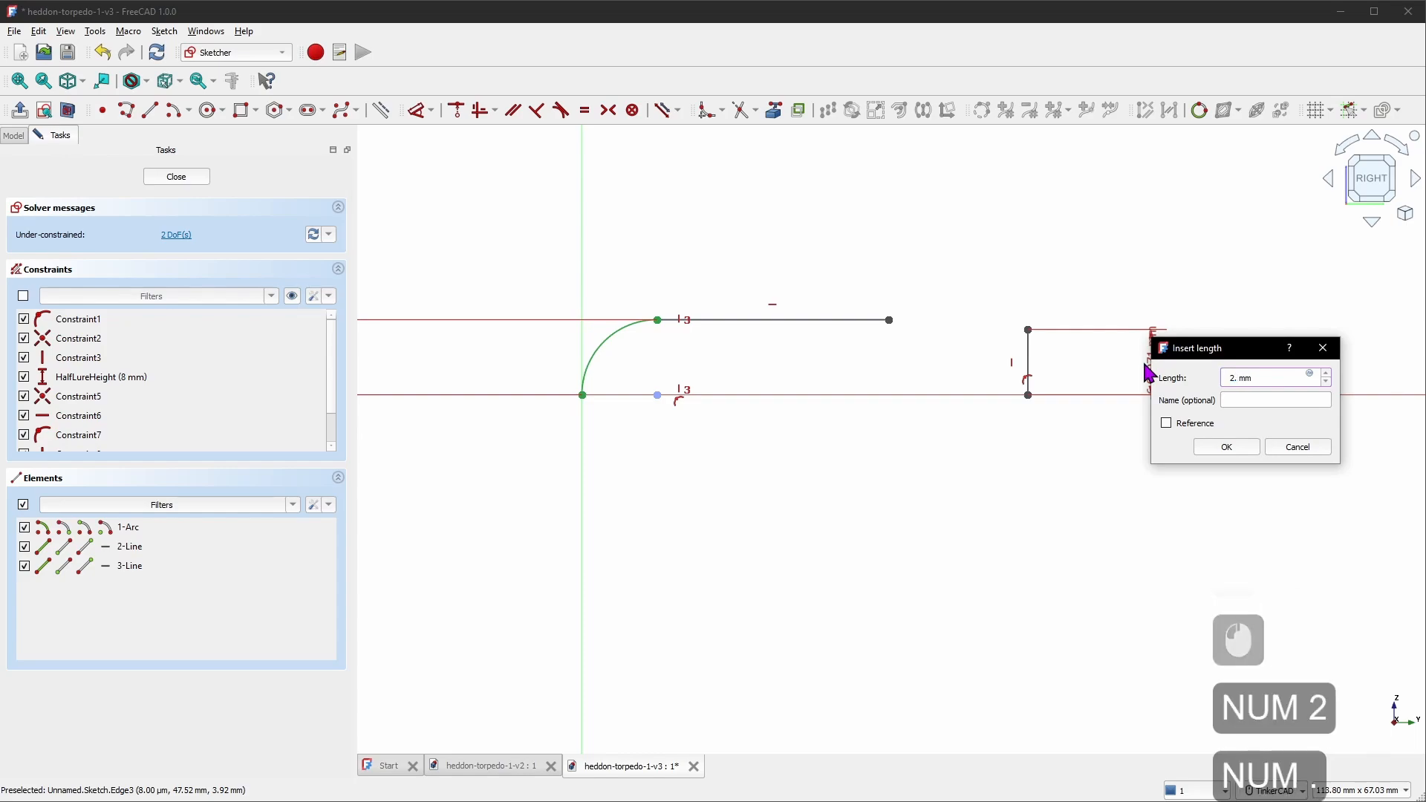
{"action": "left_click", "coordinate": [1241, 401]}
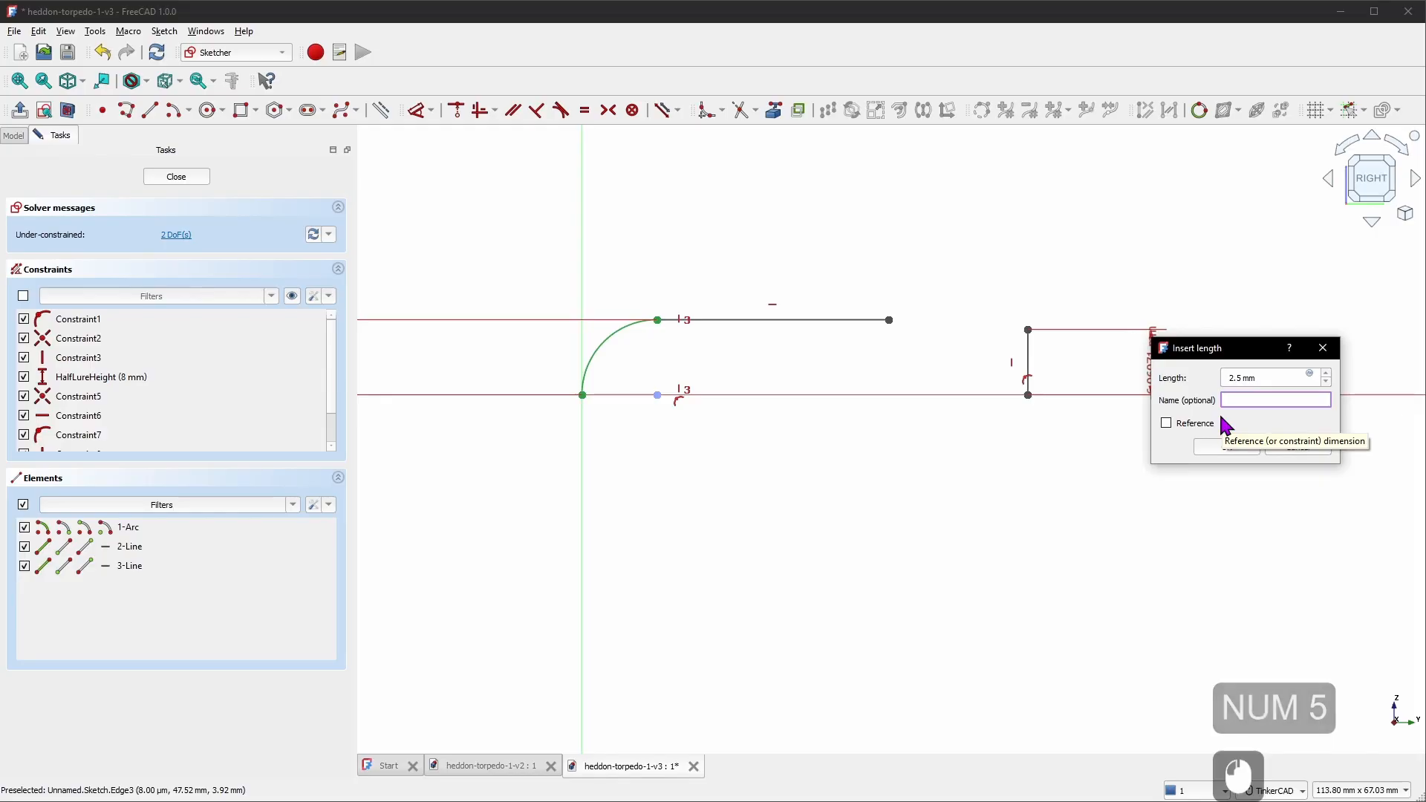
{"action": "type", "text": "Half"}
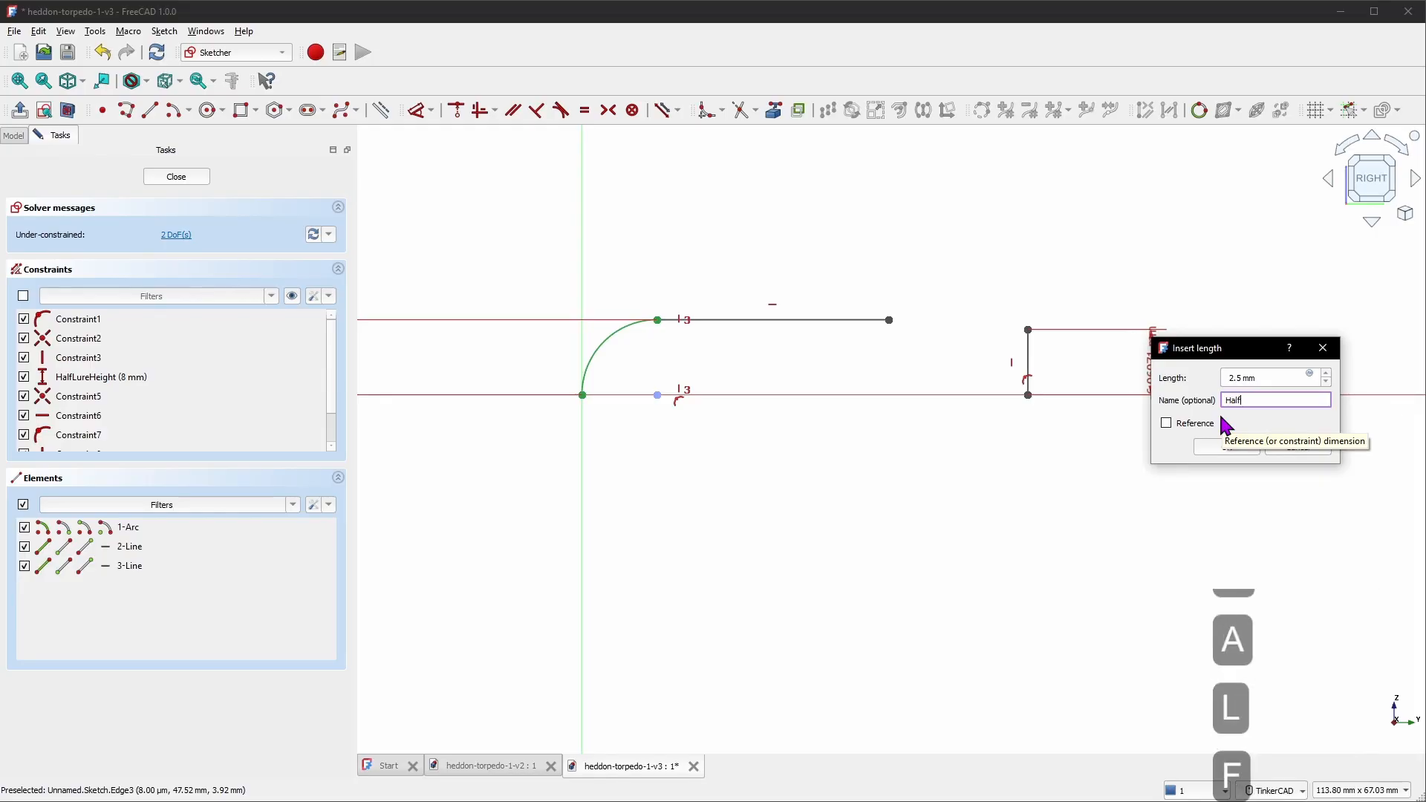
{"action": "type", "text": "ButtHeight"}
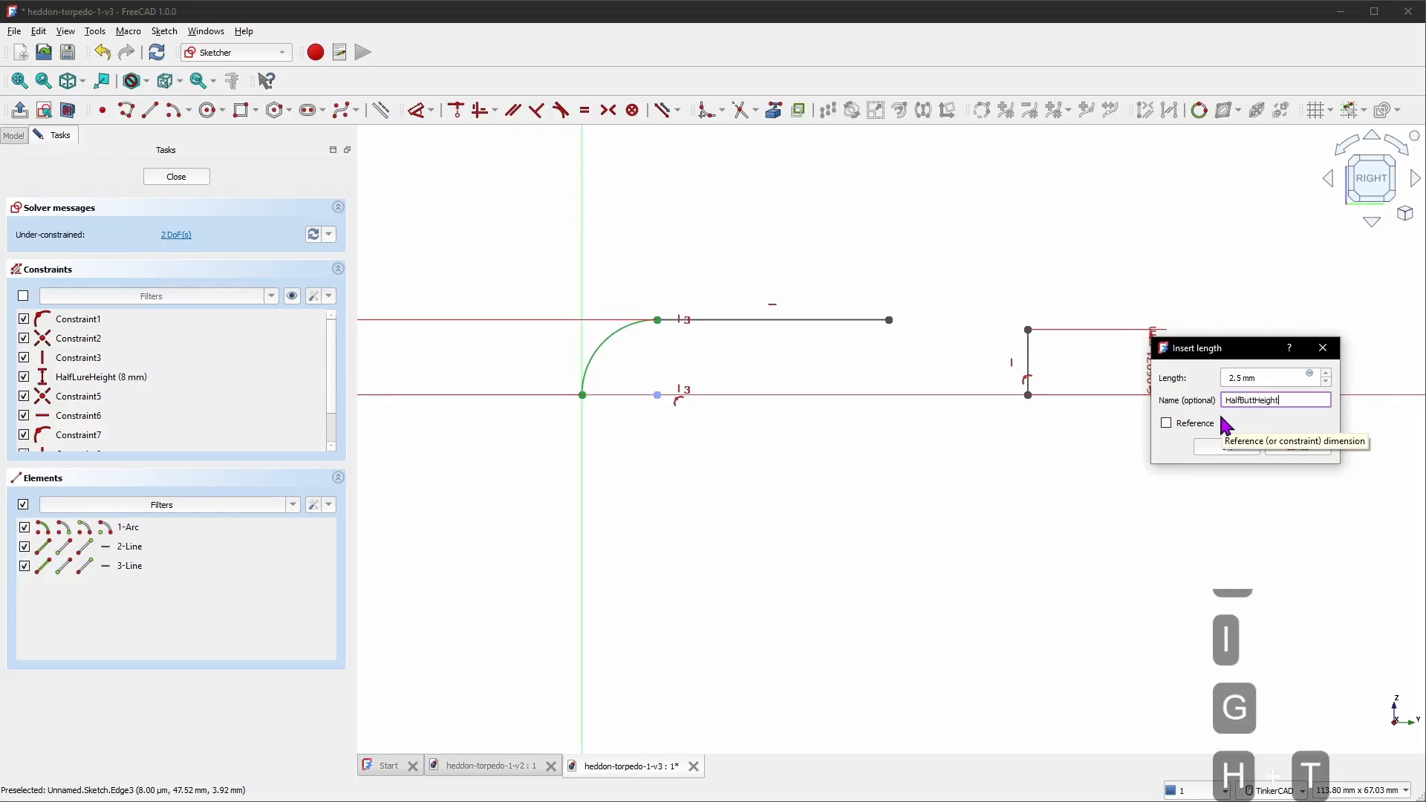
{"action": "left_click", "coordinate": [1223, 448]}
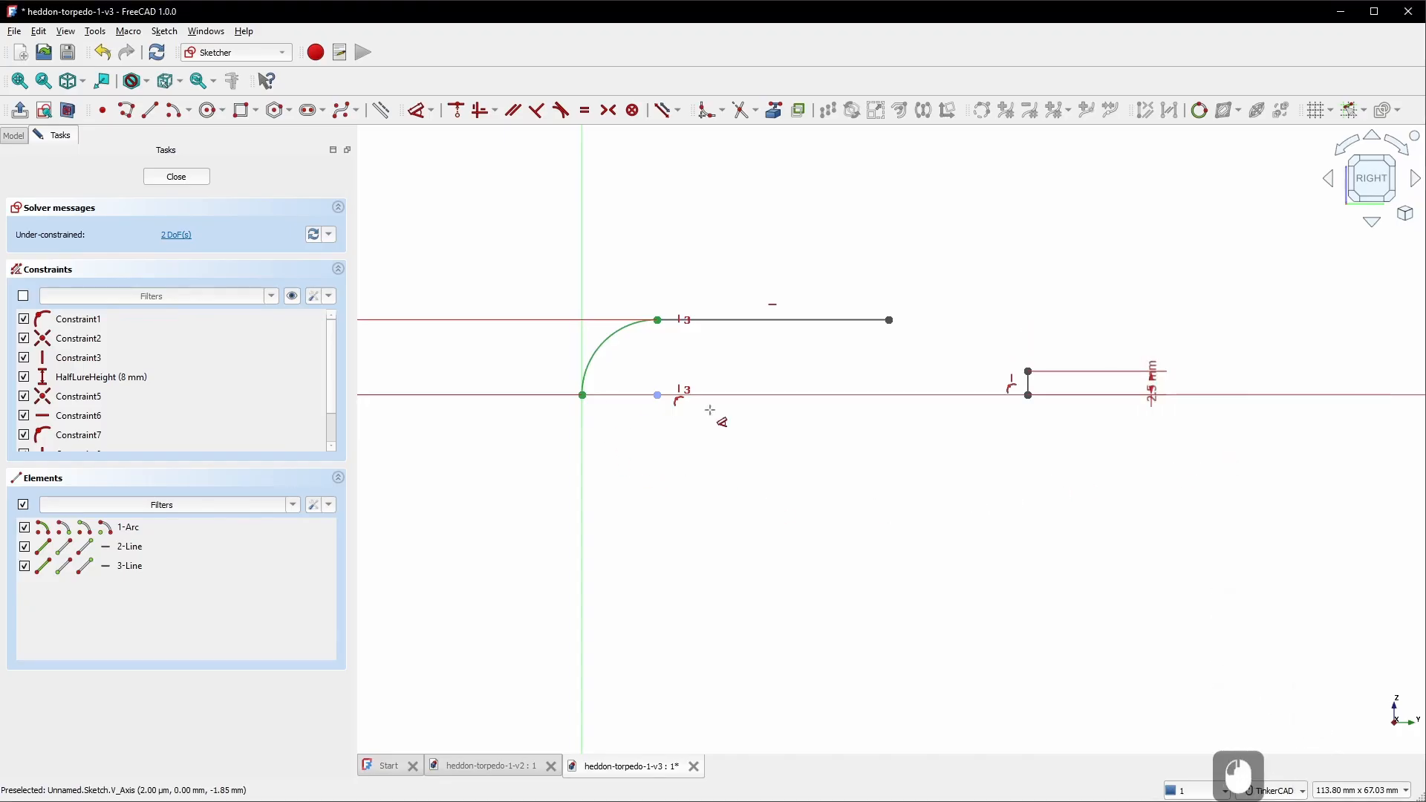
Dimension the horizontal distance from the origin to the vertical line's lower endpoint as 50 mm
{"action": "left_click", "coordinate": [1024, 402]}
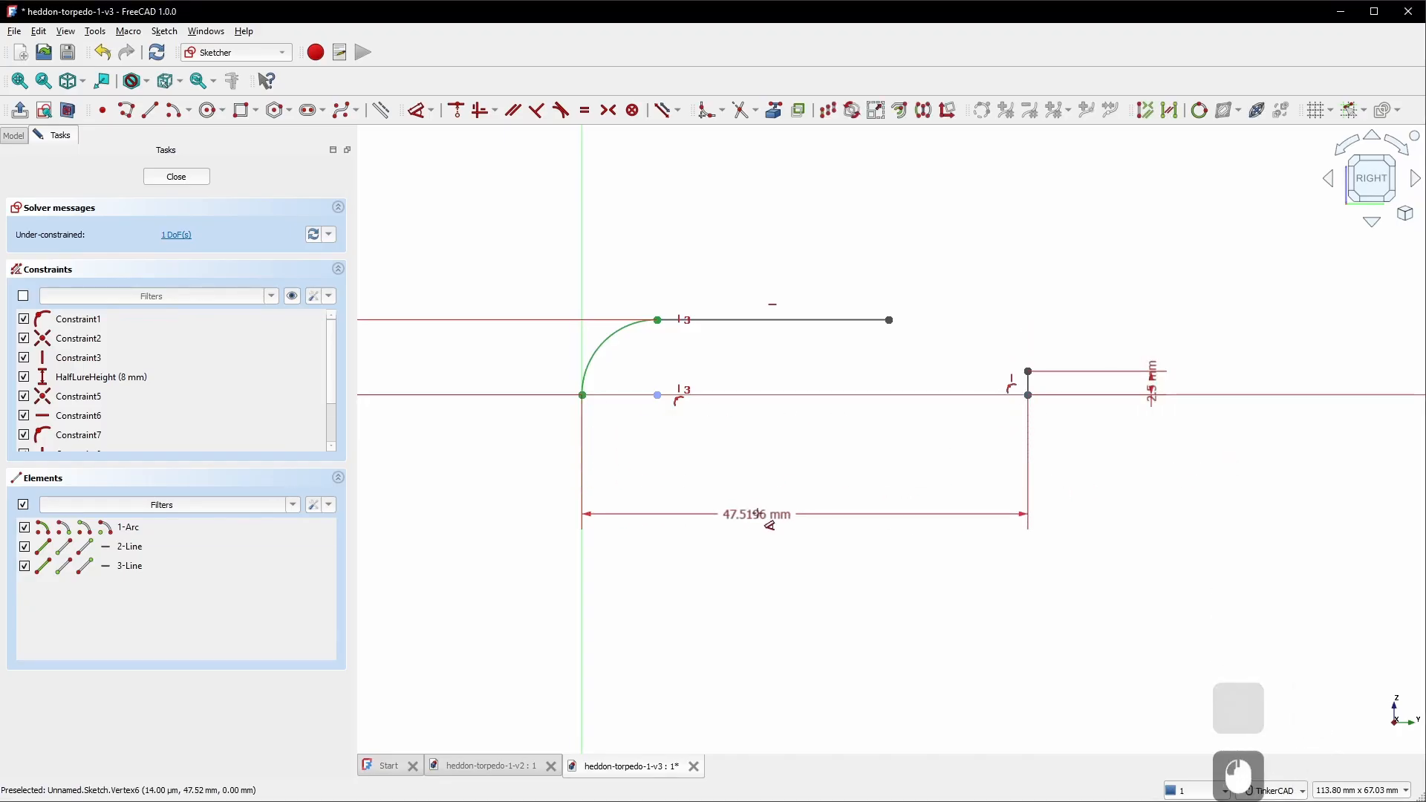
{"action": "left_click", "coordinate": [796, 533]}
{"action": "type", "text": "50"}
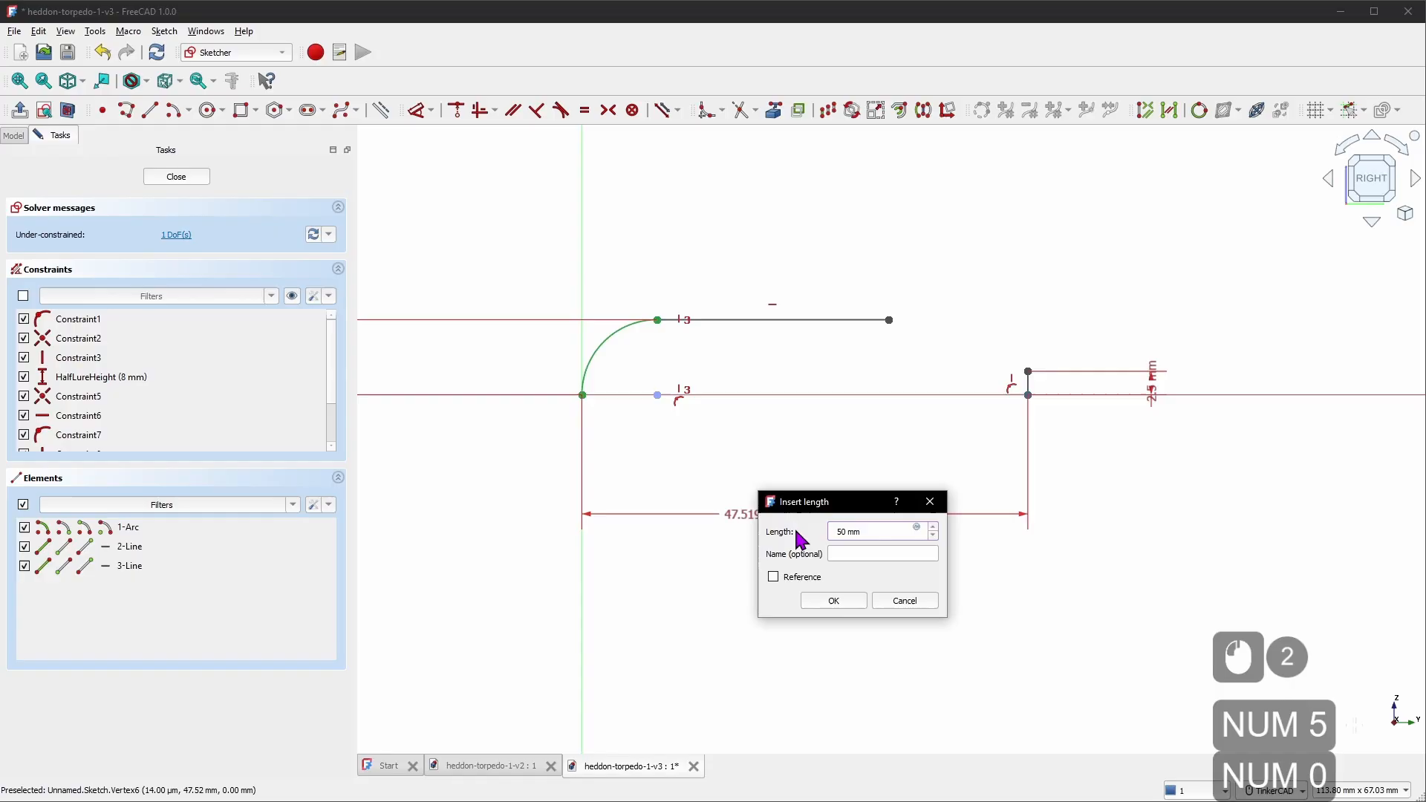
{"action": "left_click", "coordinate": [847, 605]}
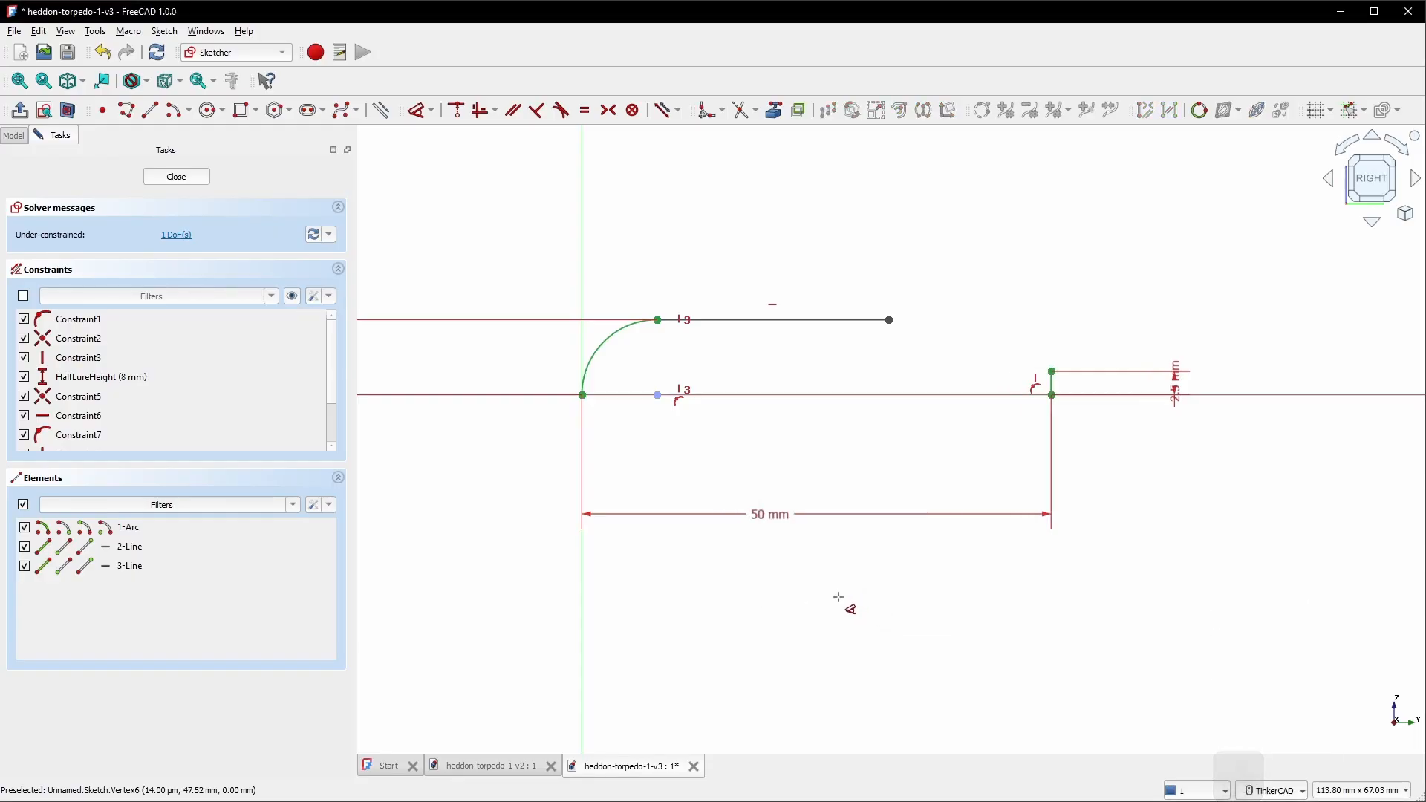
Draw a three-point arc from the vertical line's upper endpoint to the horizontal line's free end, bulging outward
{"action": "left_click", "coordinate": [187, 117]}
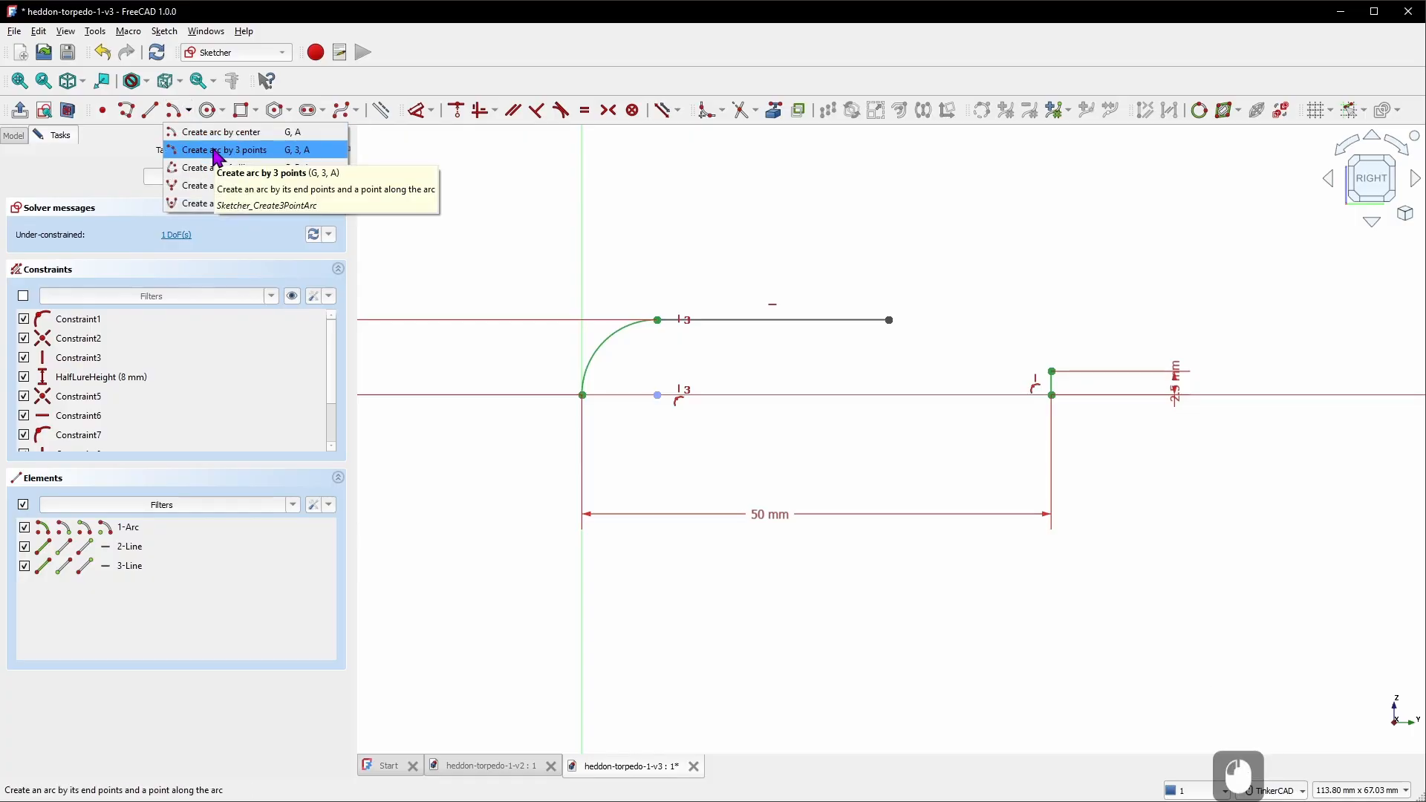
{"action": "left_click", "coordinate": [217, 151]}
{"action": "scroll", "coordinate": [919, 359], "scroll_direction": "up", "scroll_amount": 3}
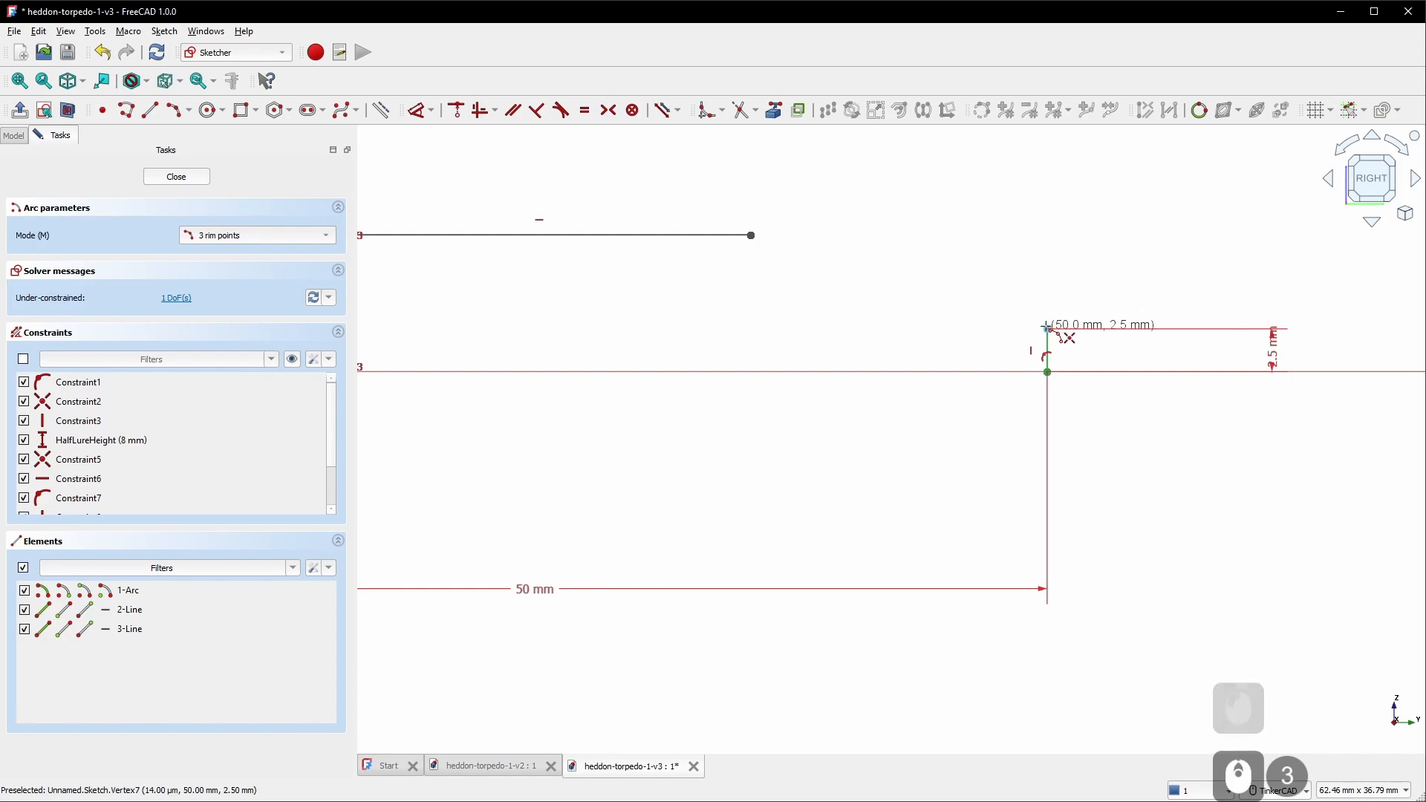
{"action": "left_click", "coordinate": [1043, 324]}
{"action": "left_click", "coordinate": [761, 233]}
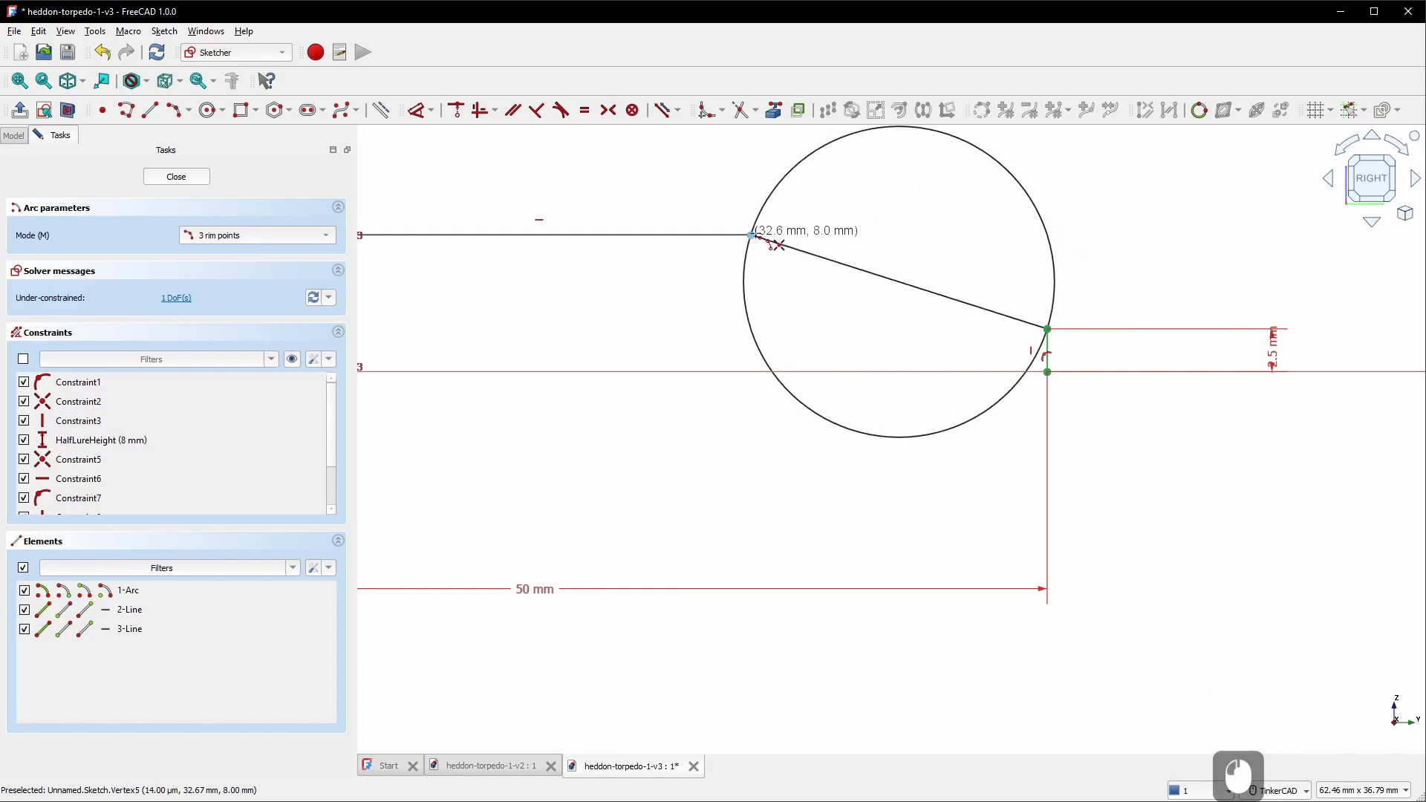
{"action": "left_click", "coordinate": [785, 234]}
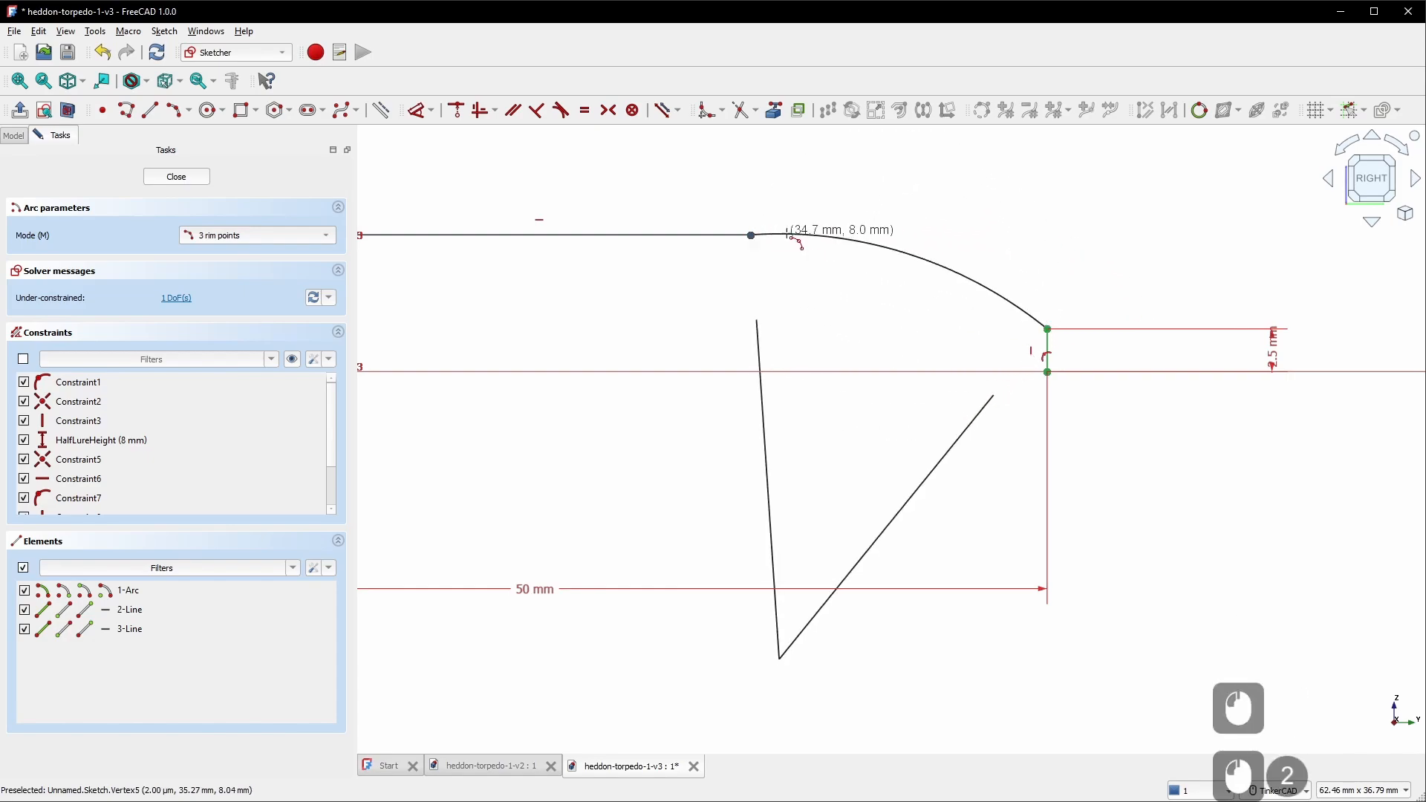
{"action": "right_click", "coordinate": [819, 284]}
Make the new tail arc tangent to the upper horizontal line where they meet
{"action": "left_click", "coordinate": [836, 236]}
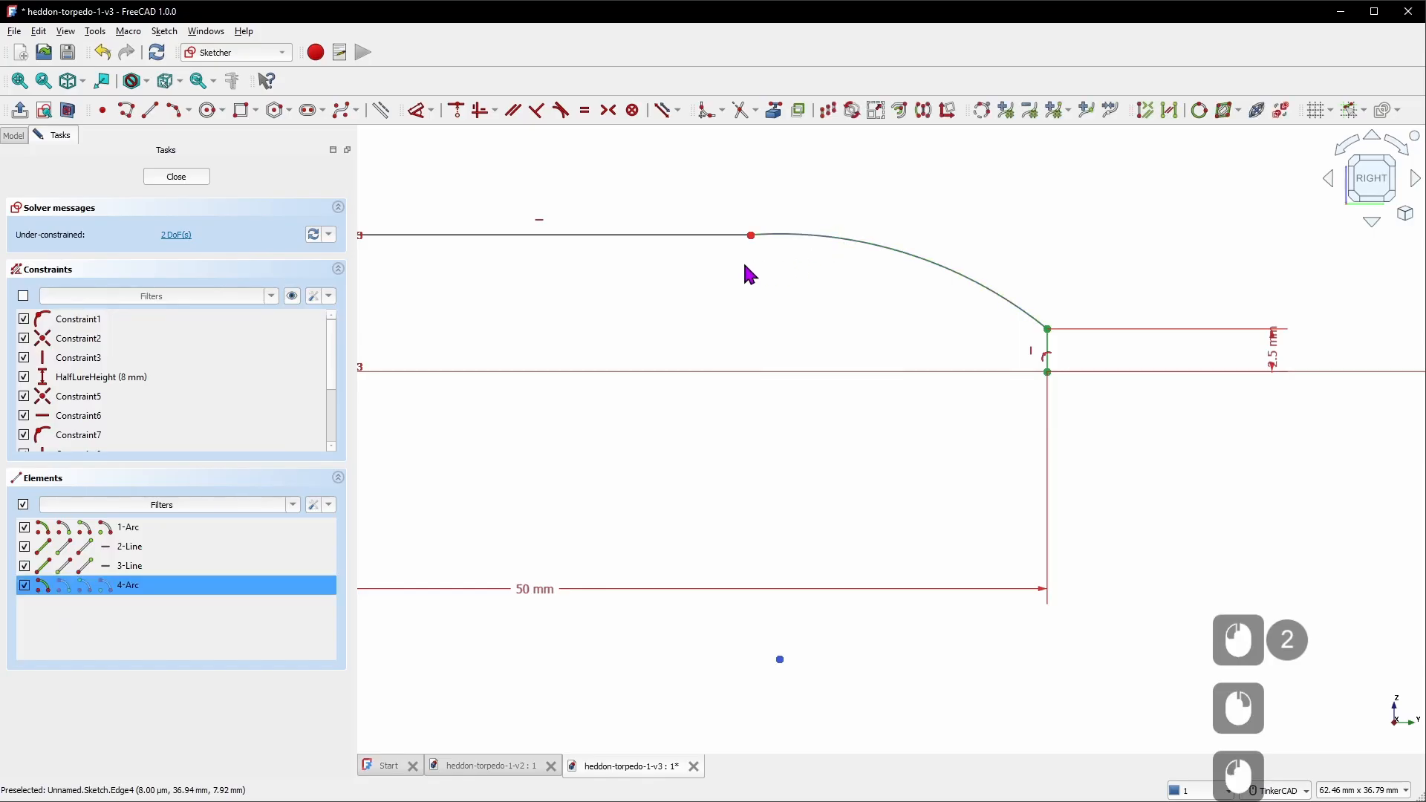
{"action": "left_click", "coordinate": [700, 236]}
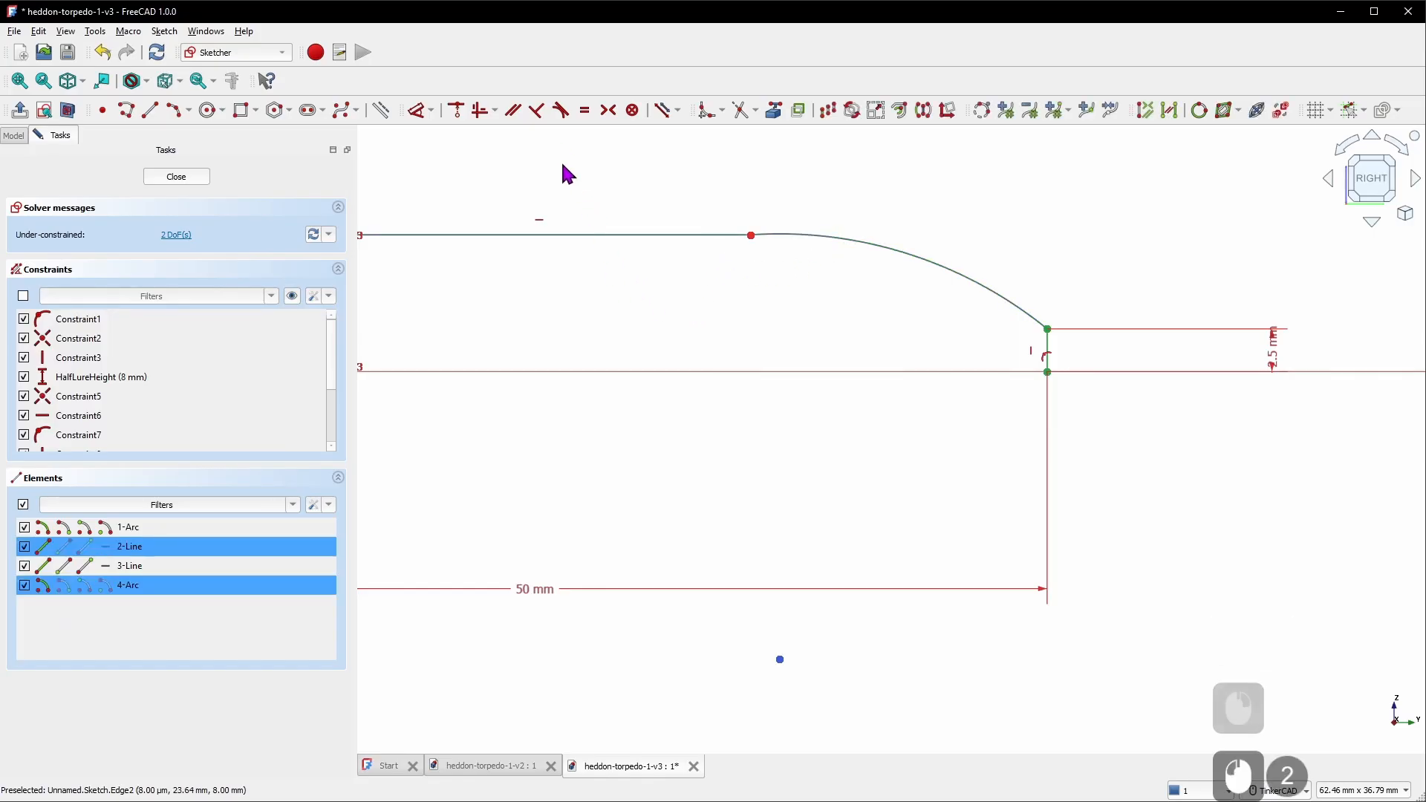
{"action": "left_click", "coordinate": [562, 115]}
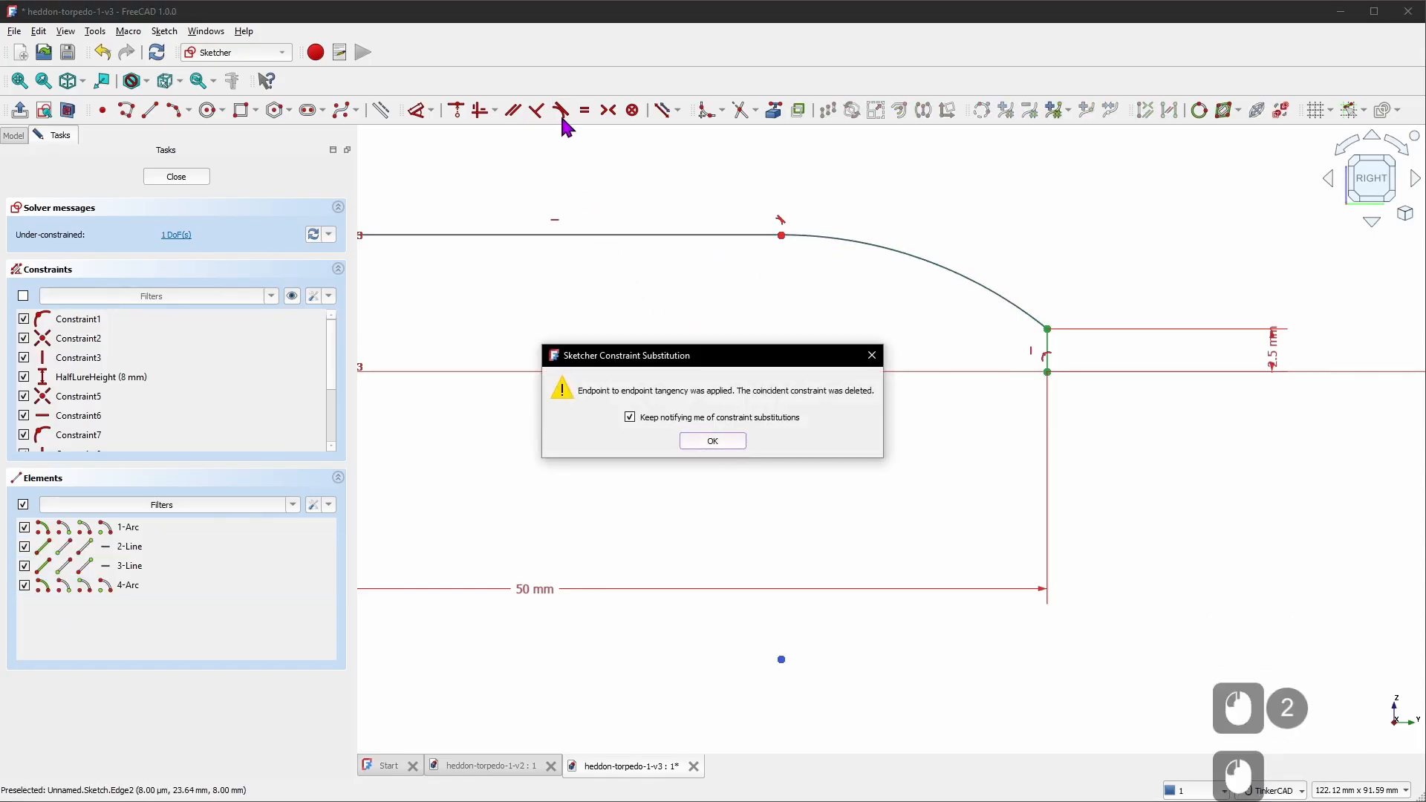
{"action": "left_click", "coordinate": [712, 441]}
Dimension the horizontal distance between the tail arc's two endpoints as 17 mm
{"action": "scroll", "coordinate": [900, 374], "scroll_direction": "down", "scroll_amount": 3}
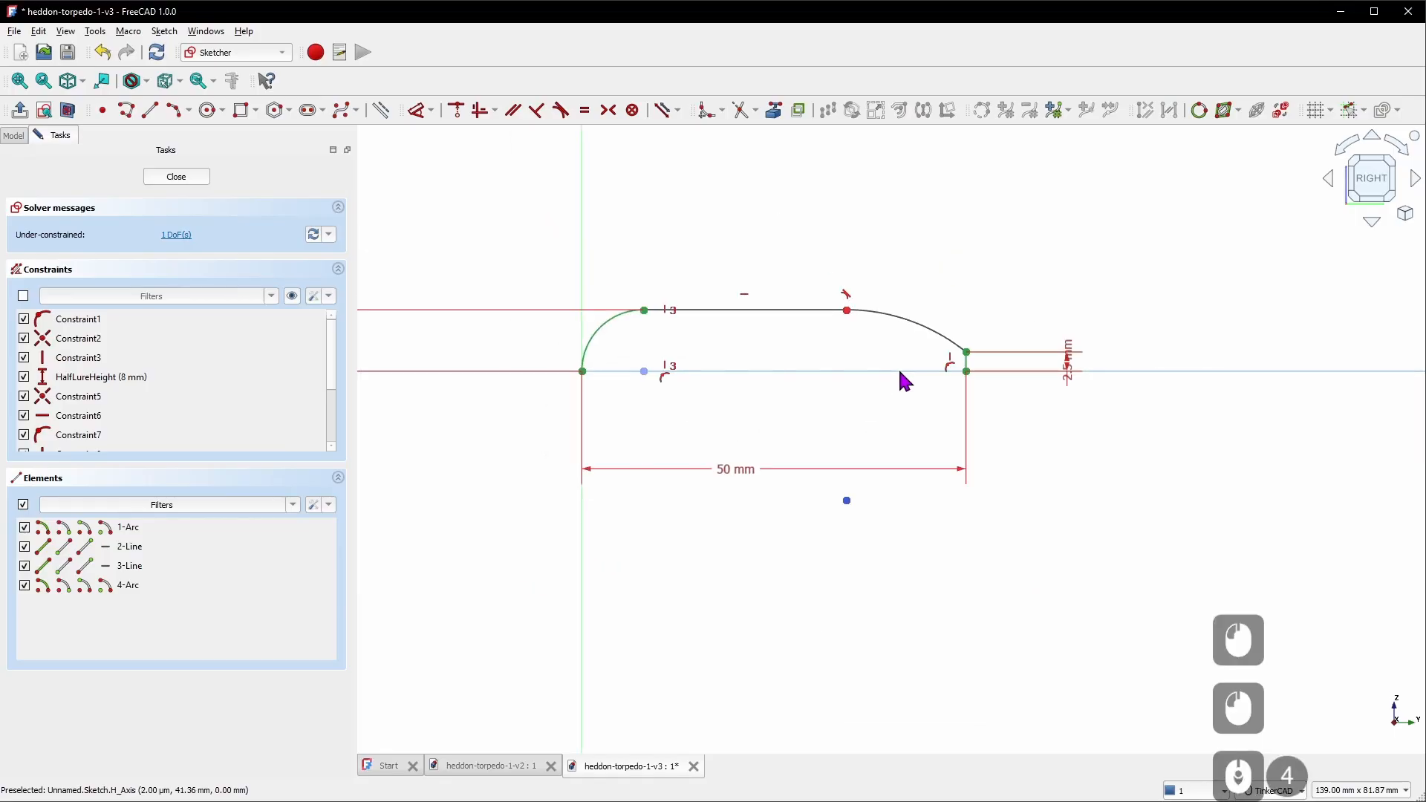
{"action": "key", "text": "d"}
{"action": "left_click", "coordinate": [846, 312]}
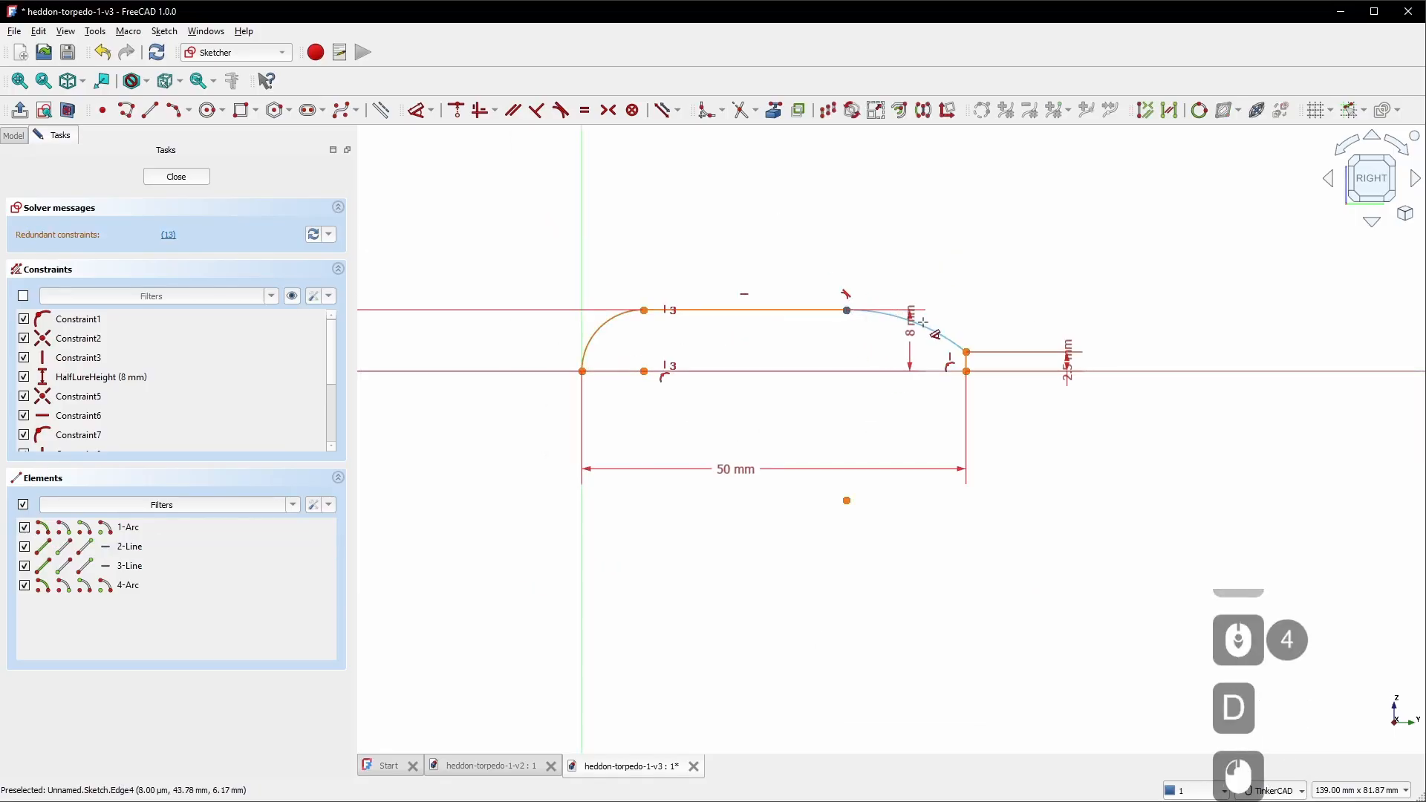
{"action": "left_click", "coordinate": [966, 352]}
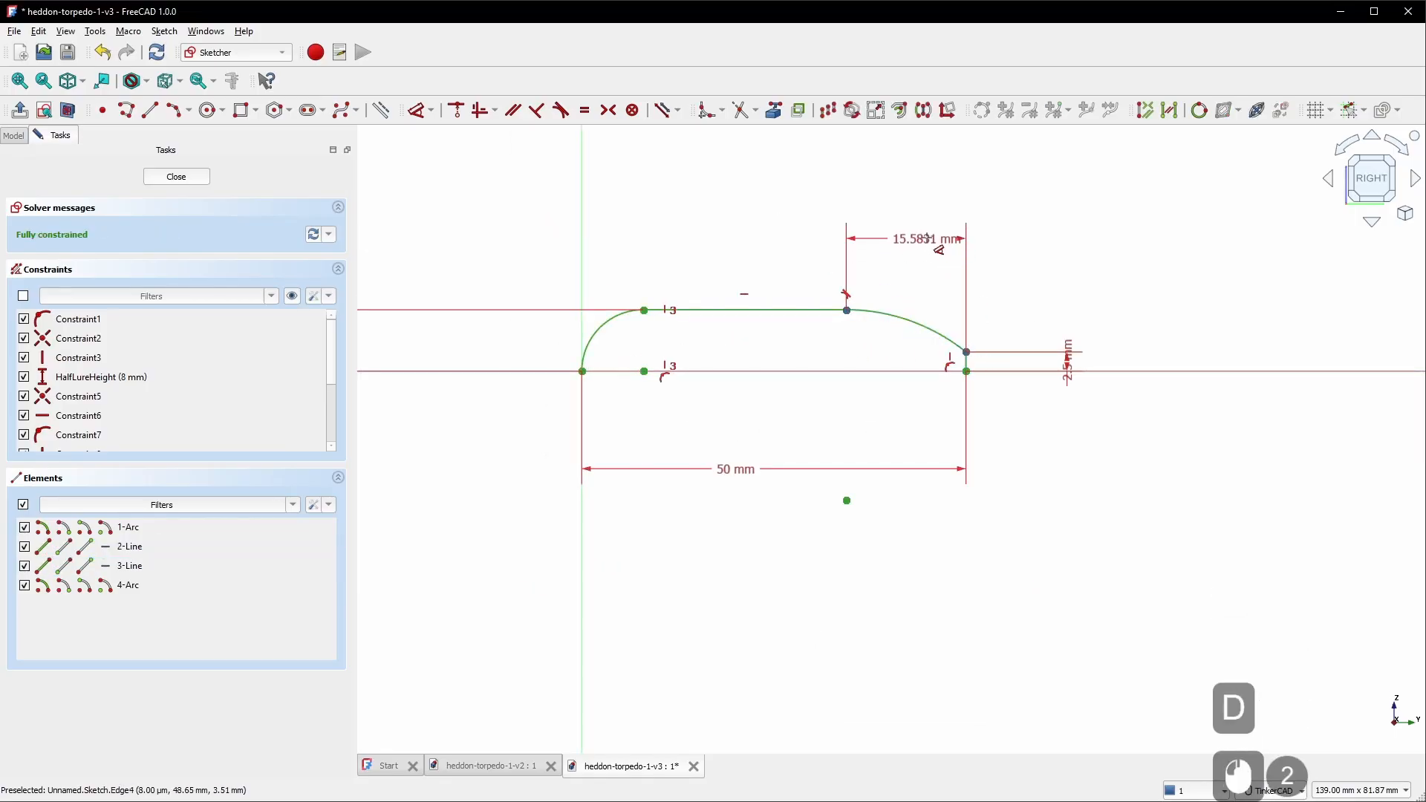
{"action": "left_click", "coordinate": [940, 250]}
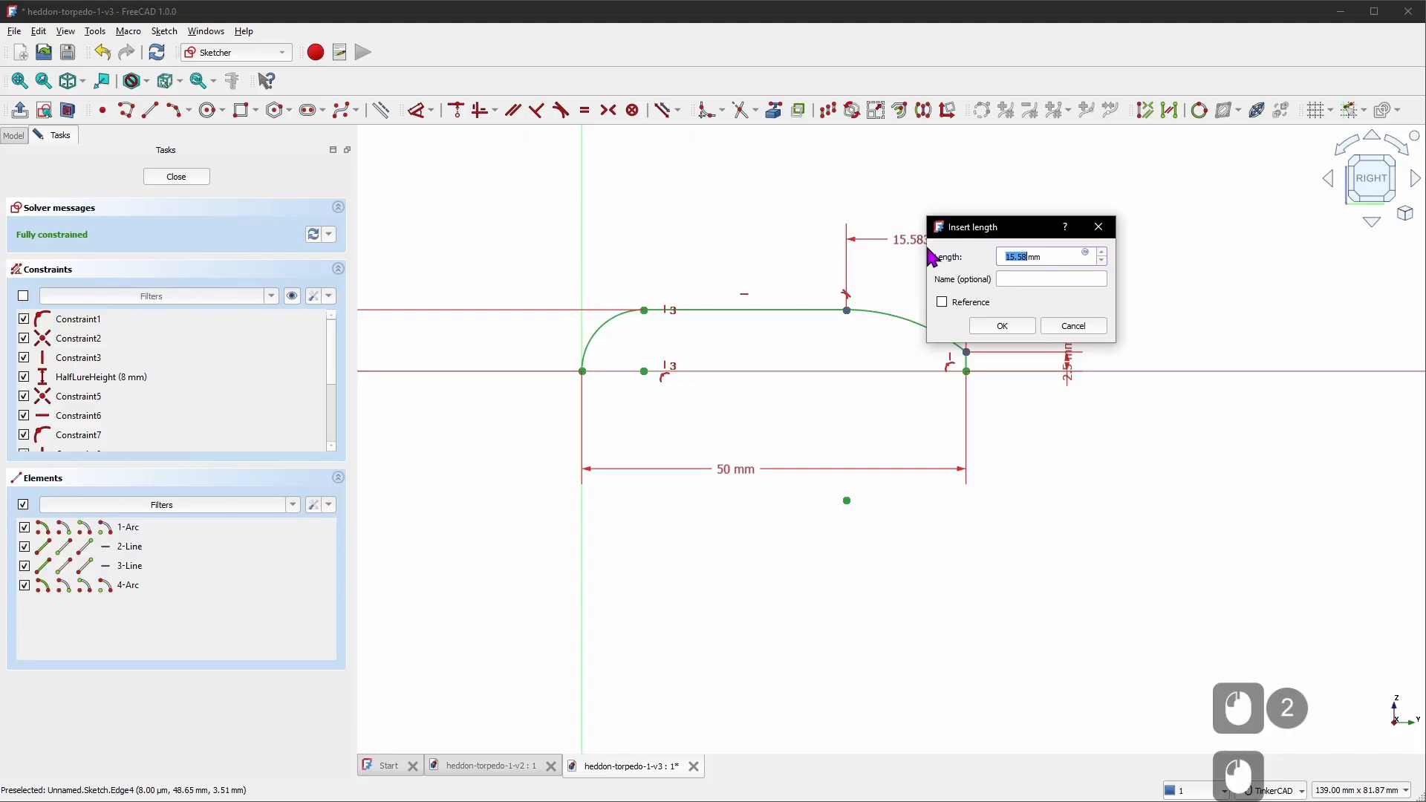
{"action": "type", "text": "17"}
{"action": "key", "text": "KP_Enter"}
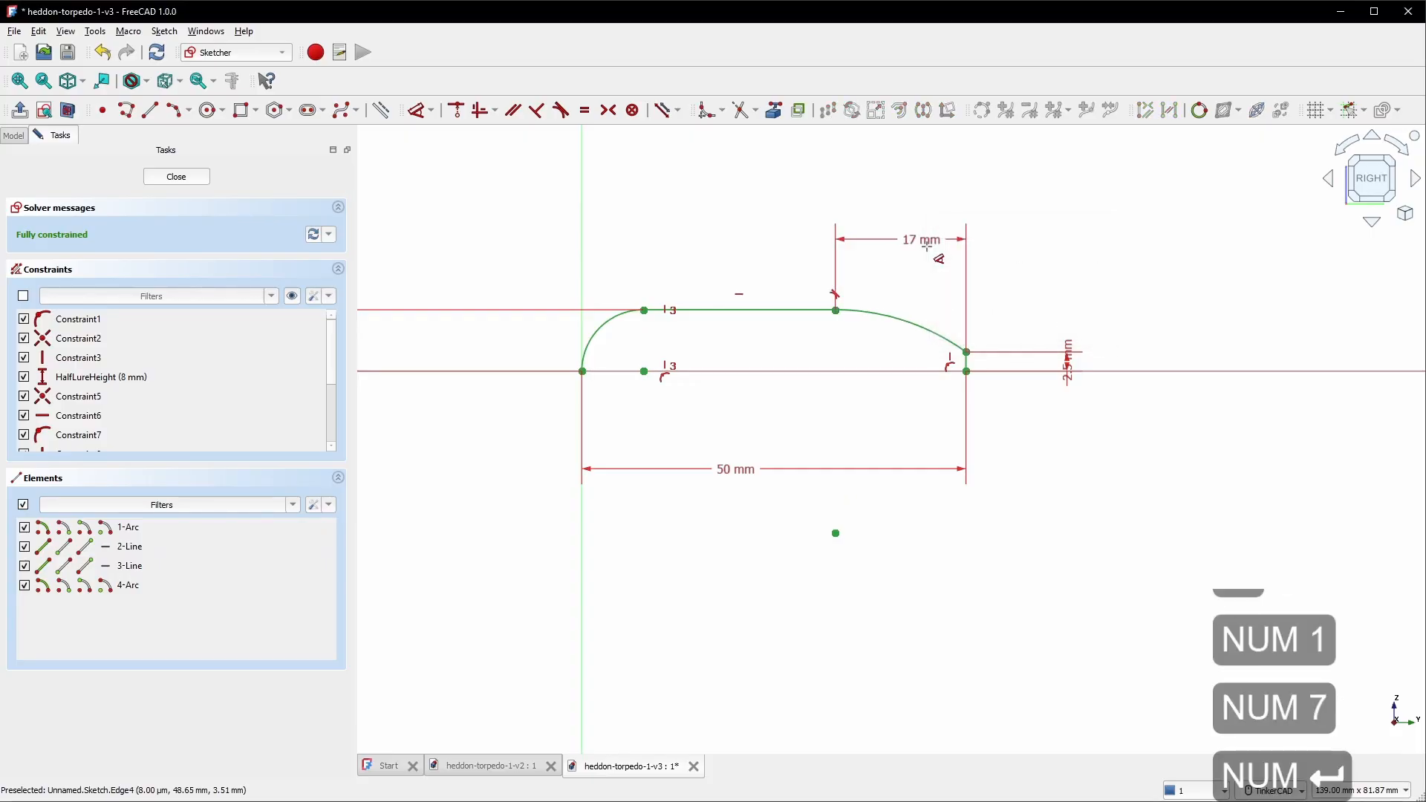
{"action": "right_click", "coordinate": [974, 269]}
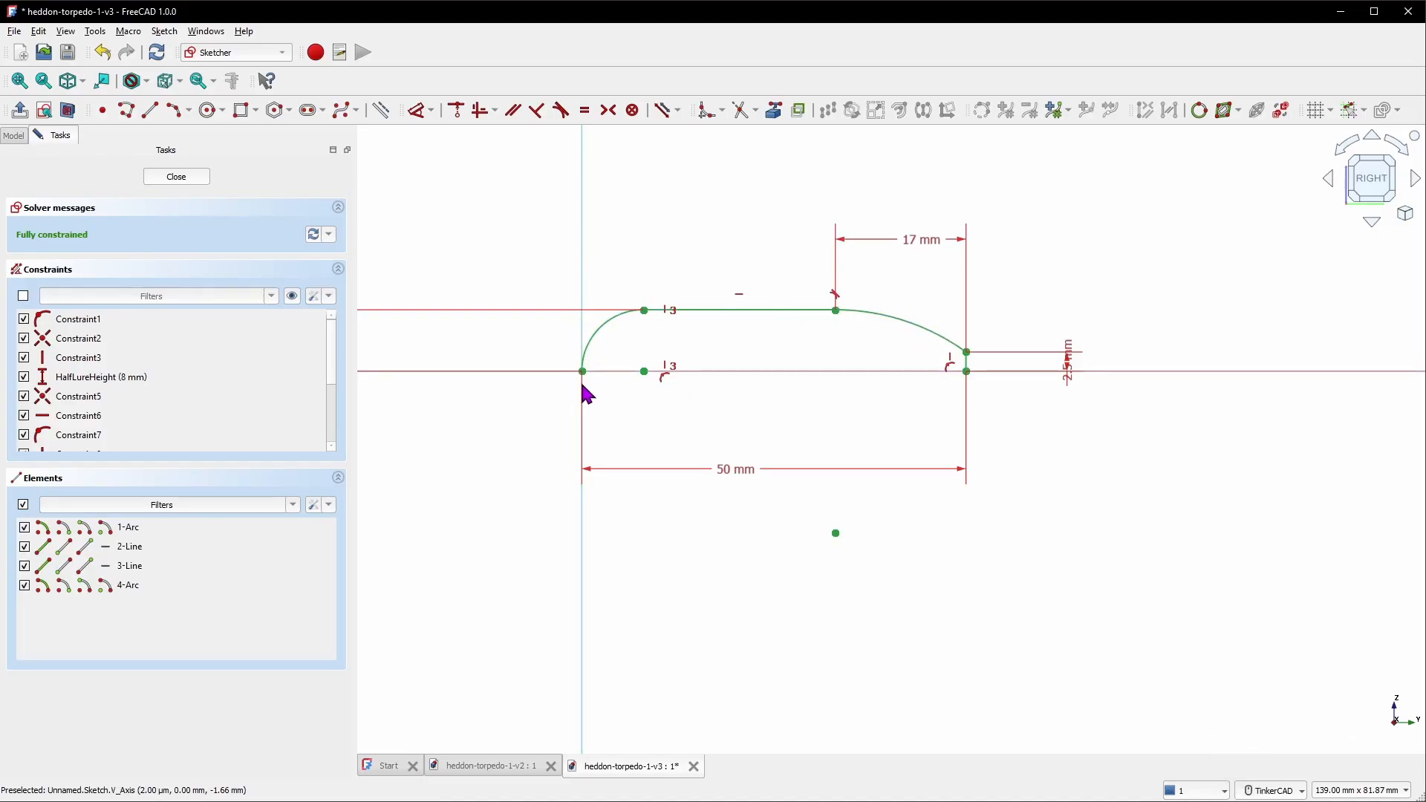
Close the profile with a line along the horizontal axis from the origin to the vertical line's lower endpoint, and finish the sketch
{"action": "left_click", "coordinate": [156, 120]}
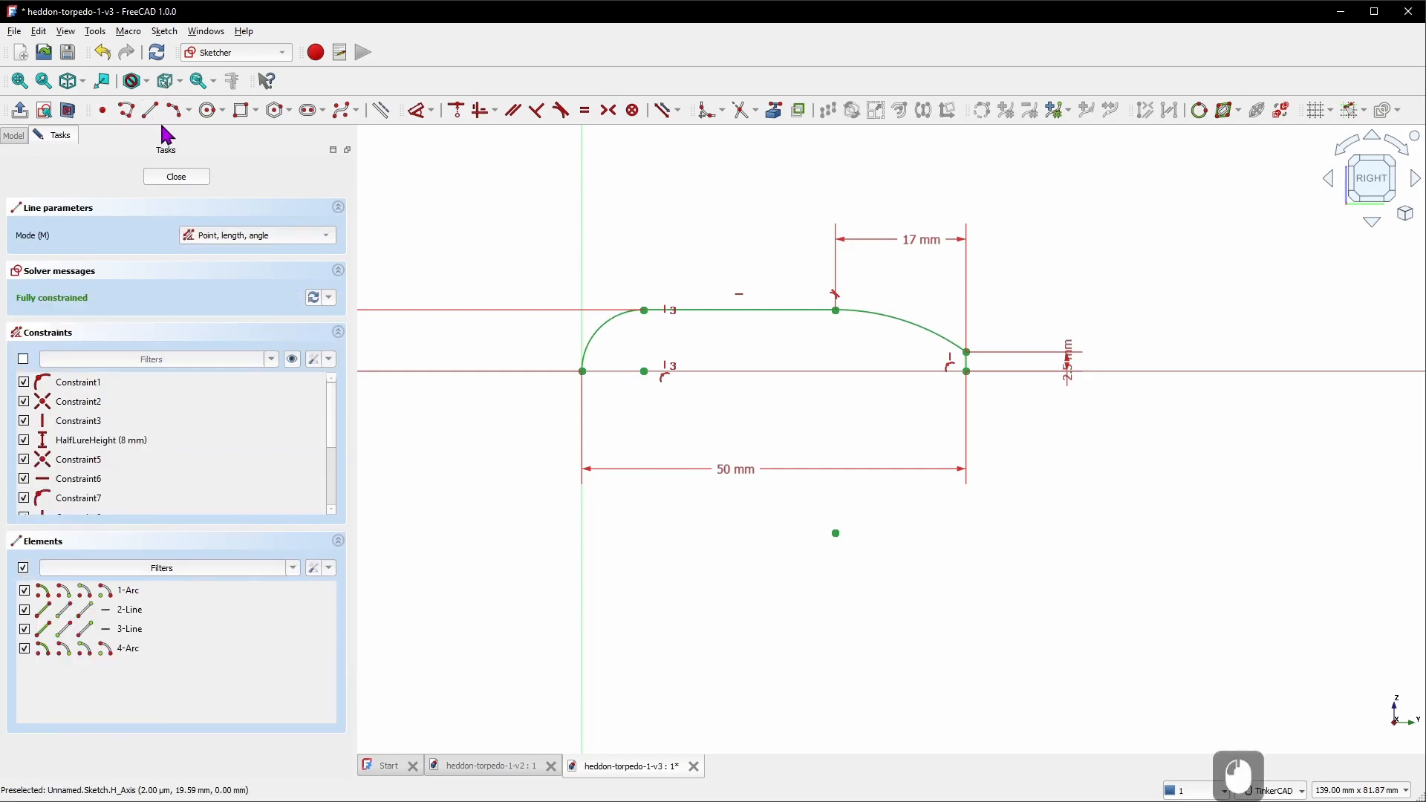
{"action": "left_click", "coordinate": [583, 371]}
{"action": "left_click", "coordinate": [965, 371]}
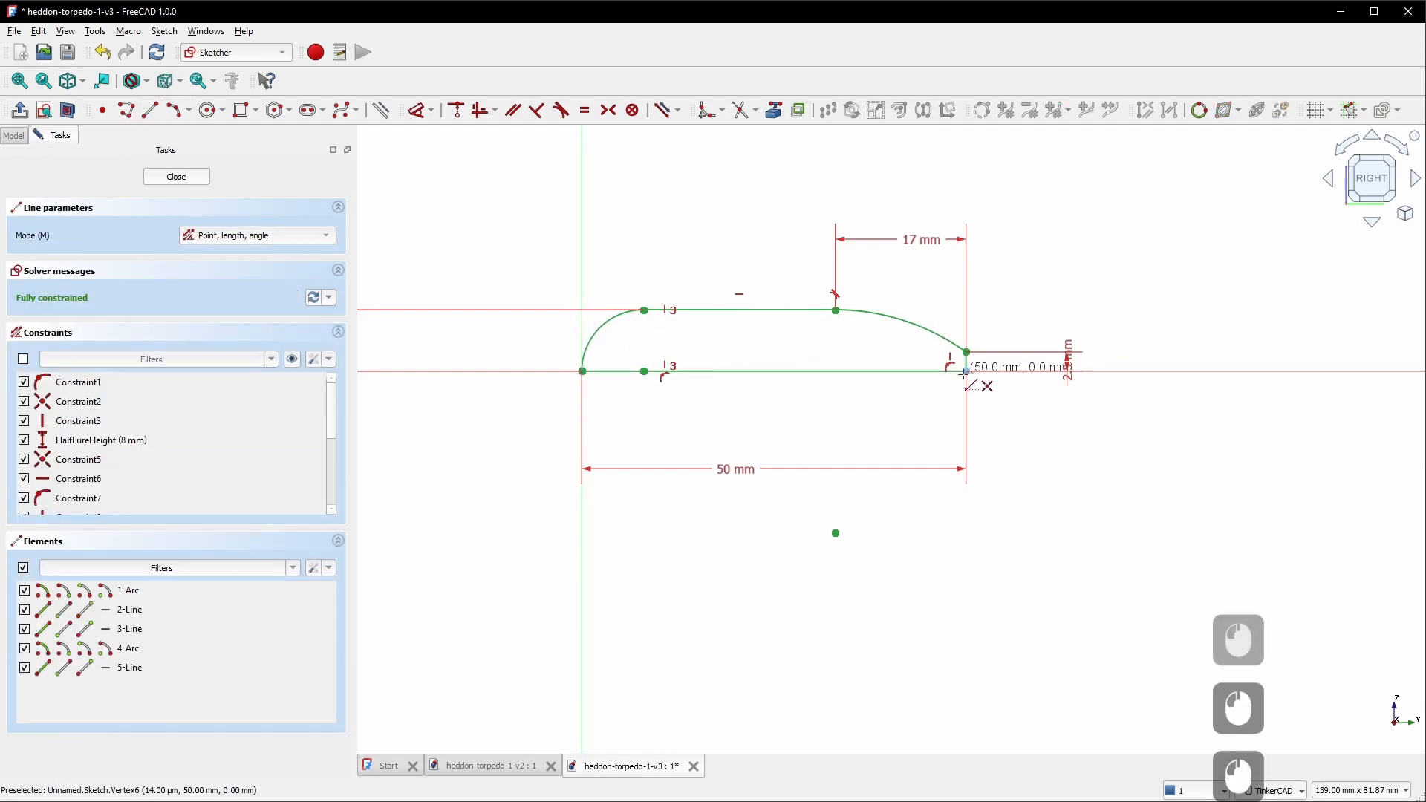
{"action": "left_click", "coordinate": [191, 178]}
Rename the finished sketch as Side Profile
{"action": "right_click", "coordinate": [95, 211]}
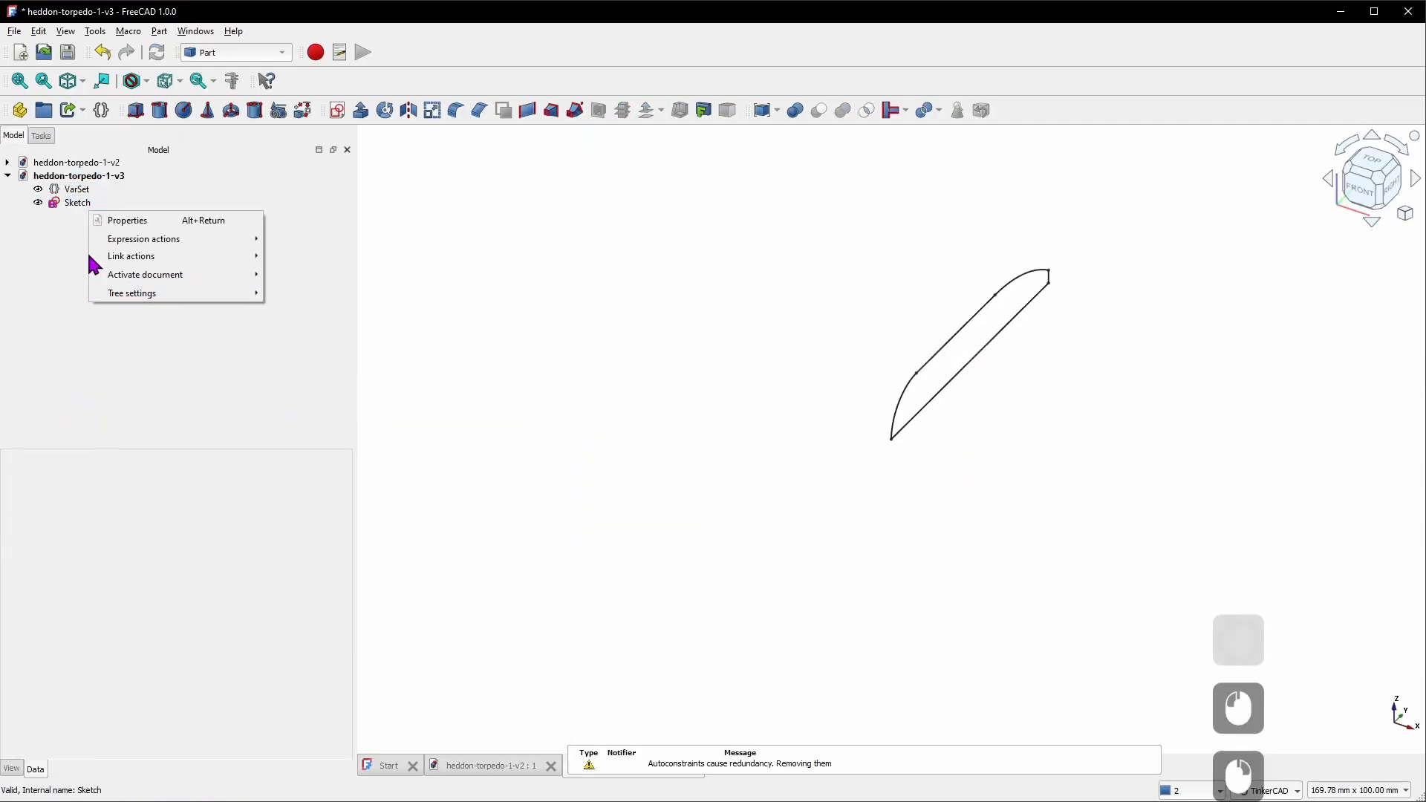
{"action": "right_click", "coordinate": [80, 206]}
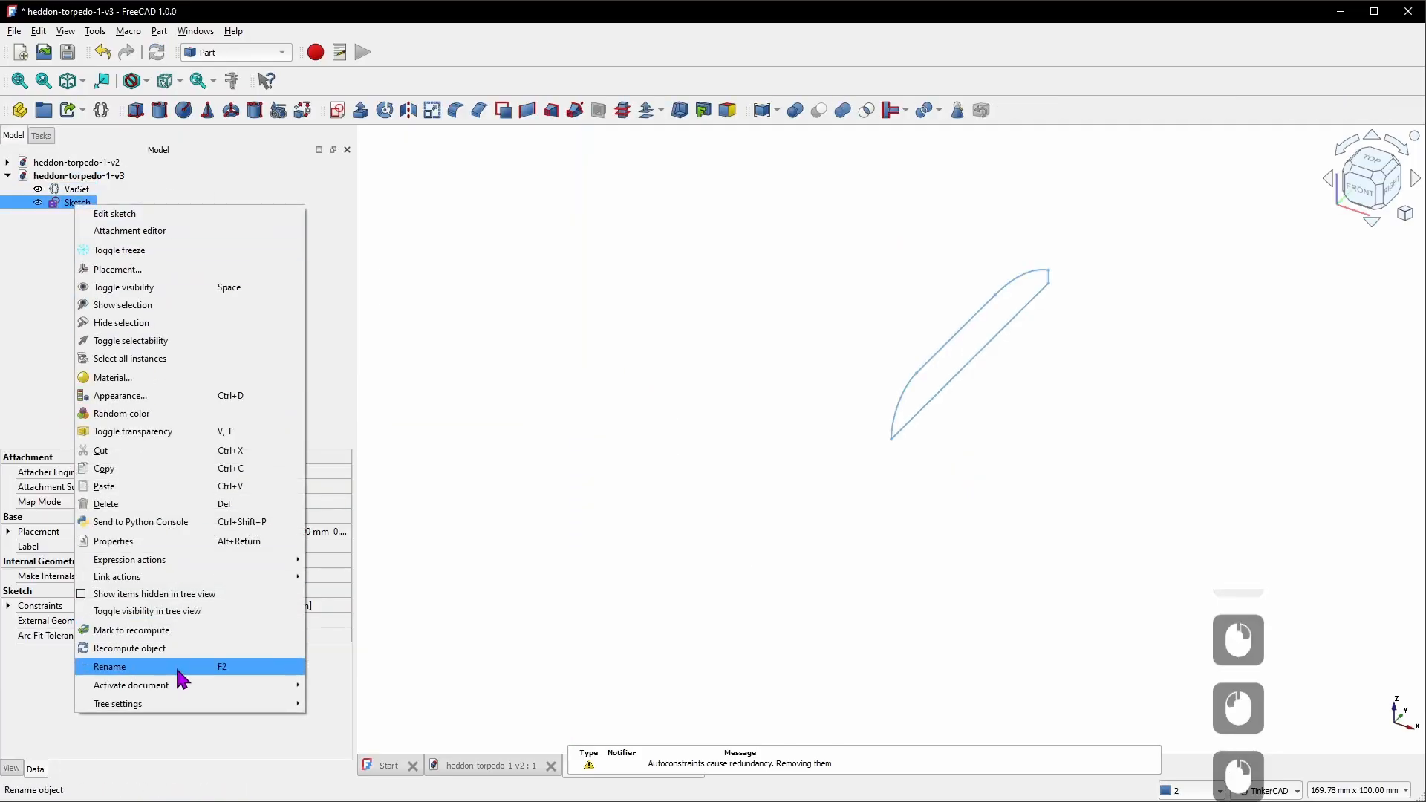
{"action": "left_click", "coordinate": [180, 667]}
{"action": "type", "text": "Side Profile"}
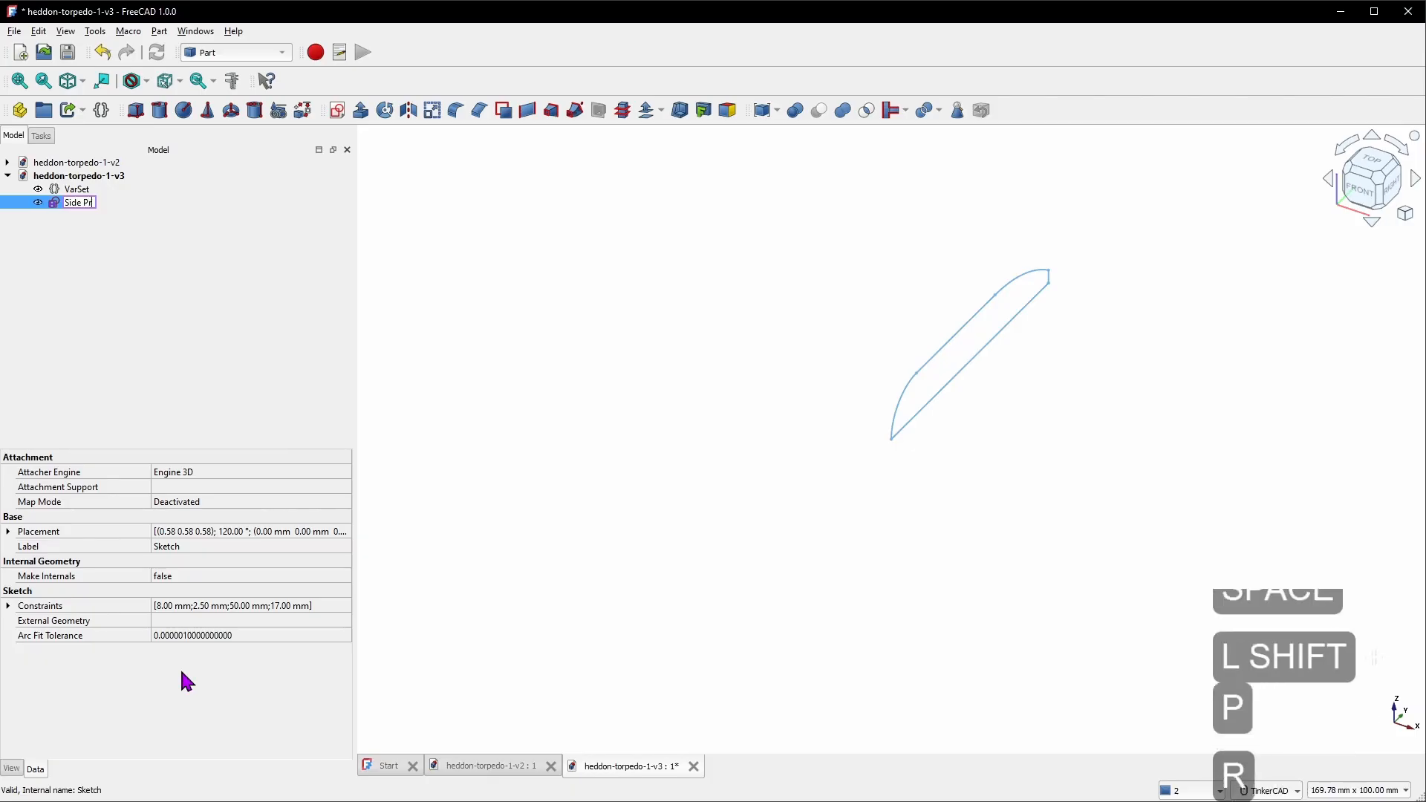
{"action": "key", "text": "Return"}
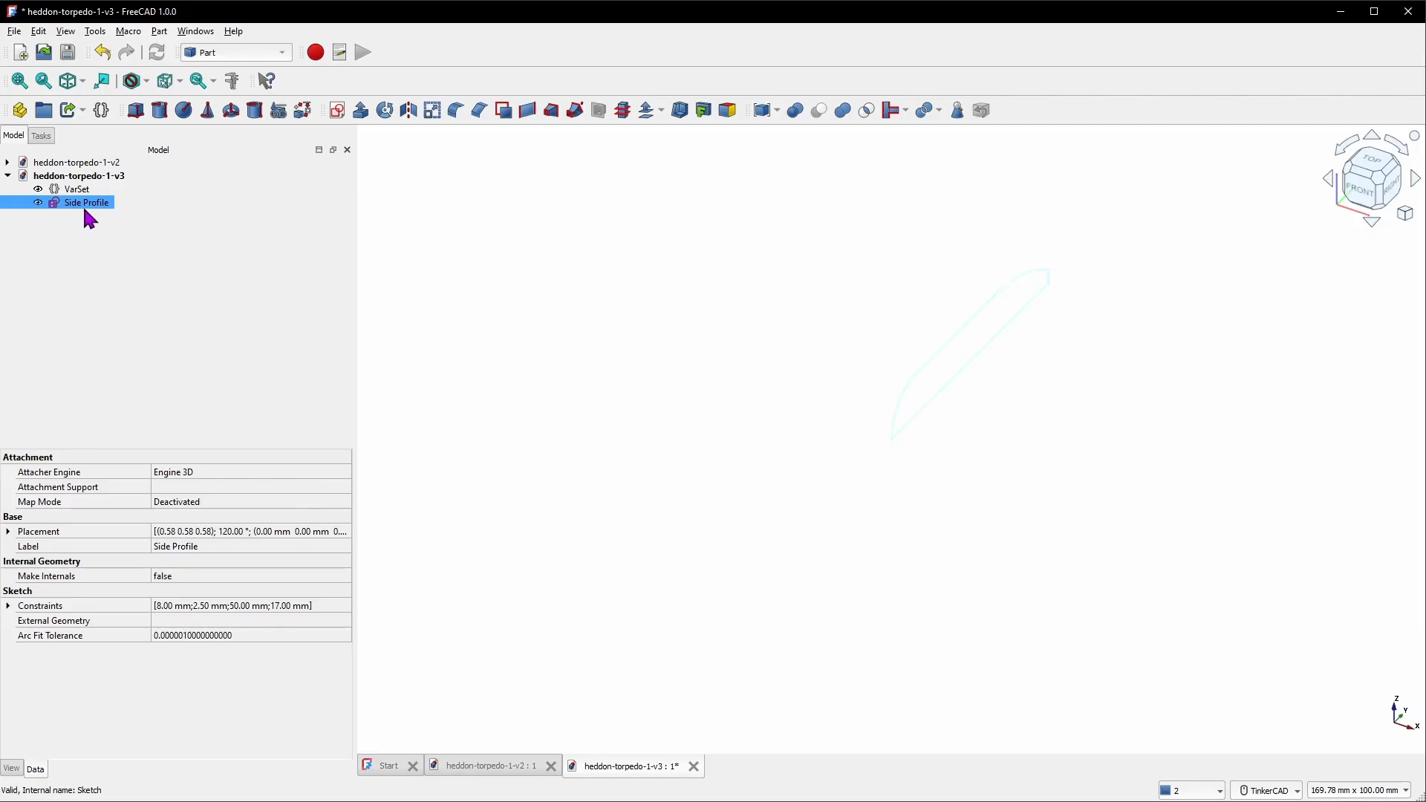
Revolve the Side Profile sketch 360° into a solid, using its long straight edge on the horizontal axis as the revolution axis
{"action": "left_click", "coordinate": [384, 110]}
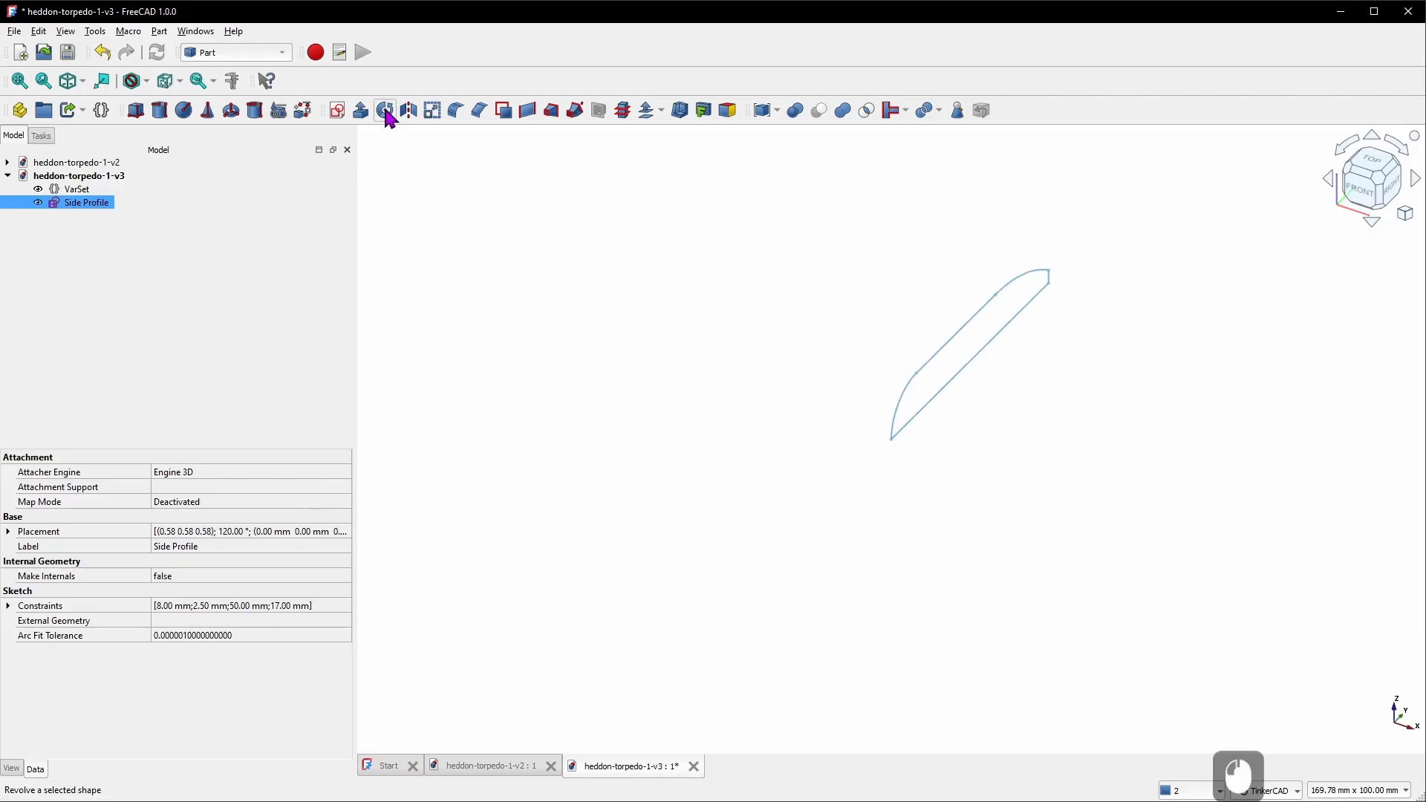
{"action": "left_click", "coordinate": [199, 544]}
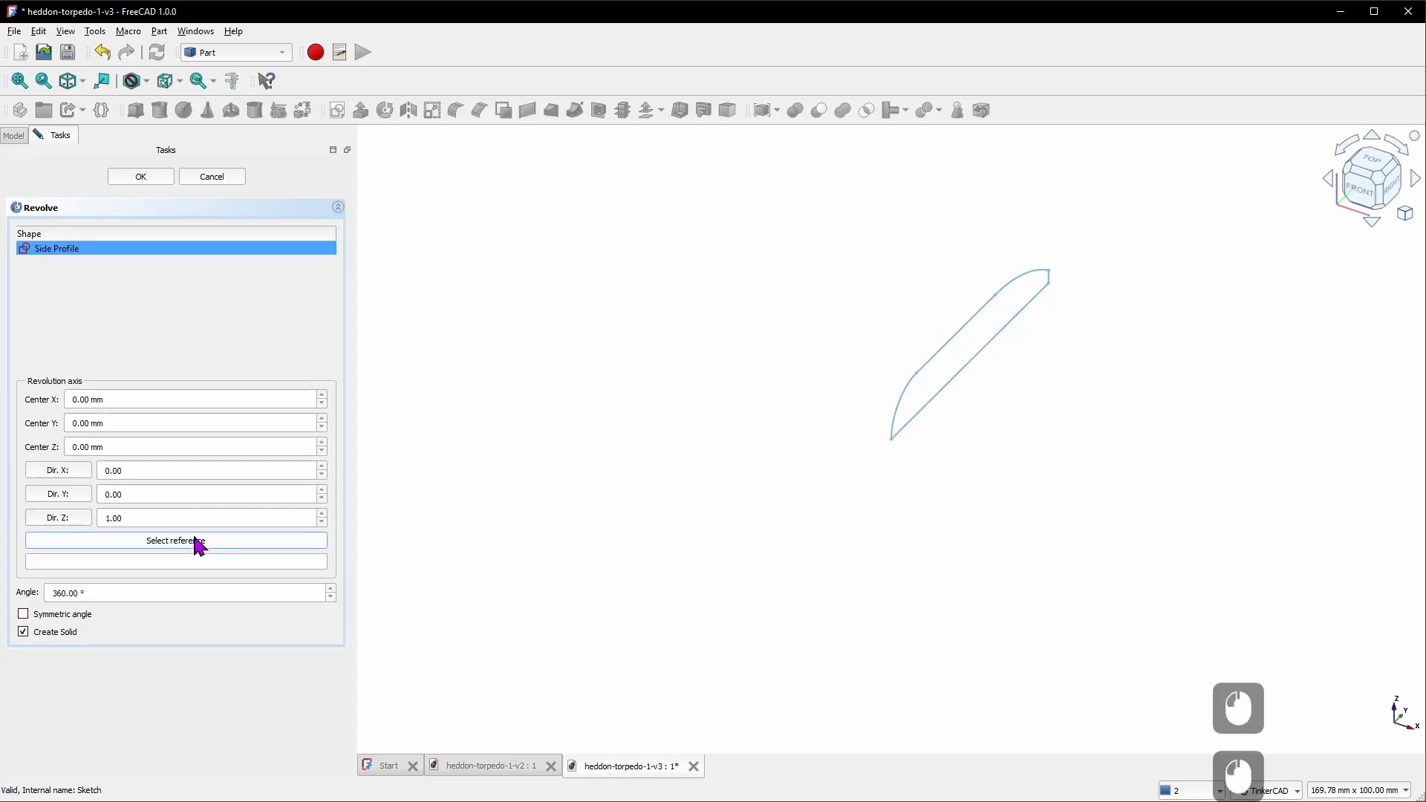
{"action": "left_click", "coordinate": [958, 331]}
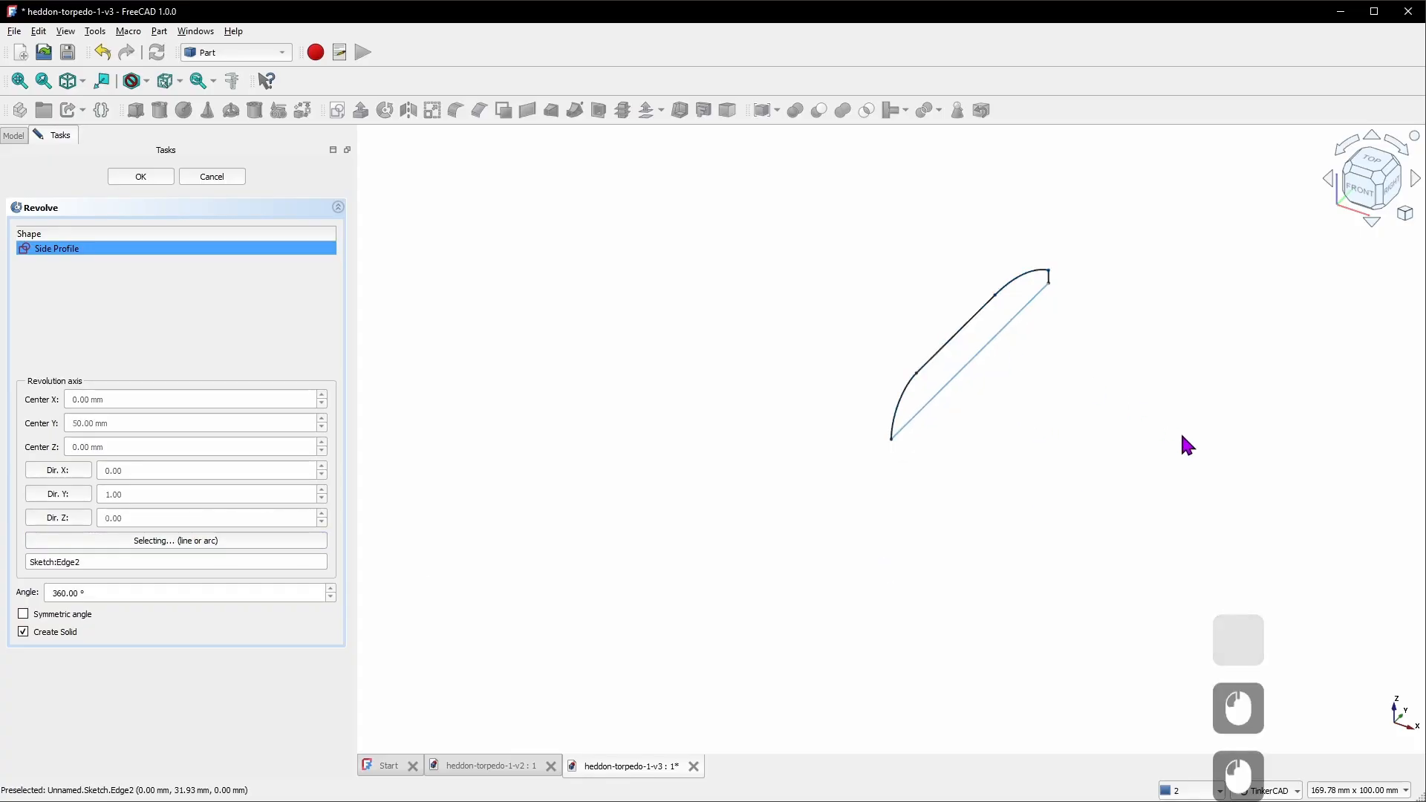
{"action": "left_click", "coordinate": [153, 177]}
{"action": "right_click_drag", "start_coordinate": [938, 520], "coordinate": [765, 499]}
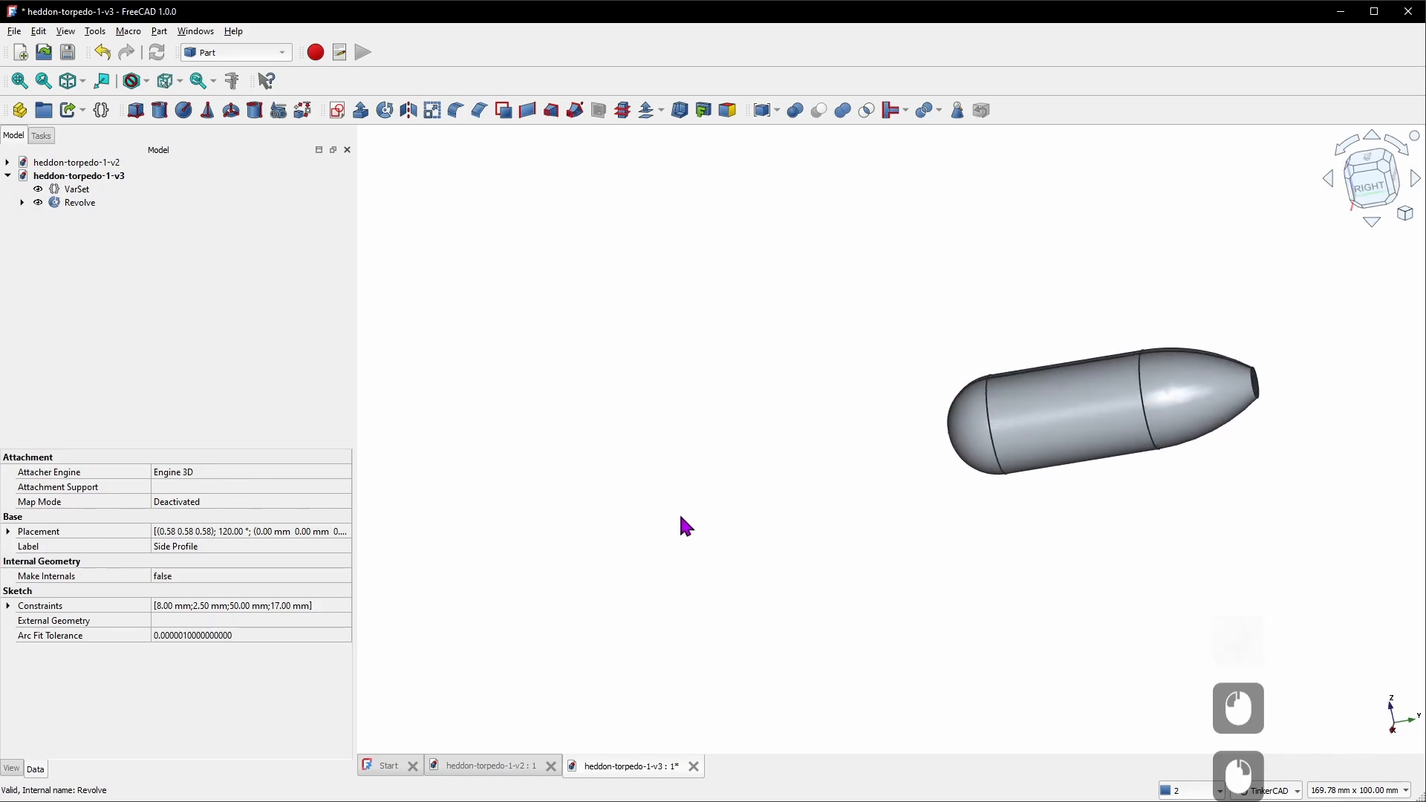
{"action": "scroll", "coordinate": [742, 523], "scroll_direction": "down", "scroll_amount": 5}
{"action": "scroll", "coordinate": [854, 516], "scroll_direction": "up", "scroll_amount": 6}
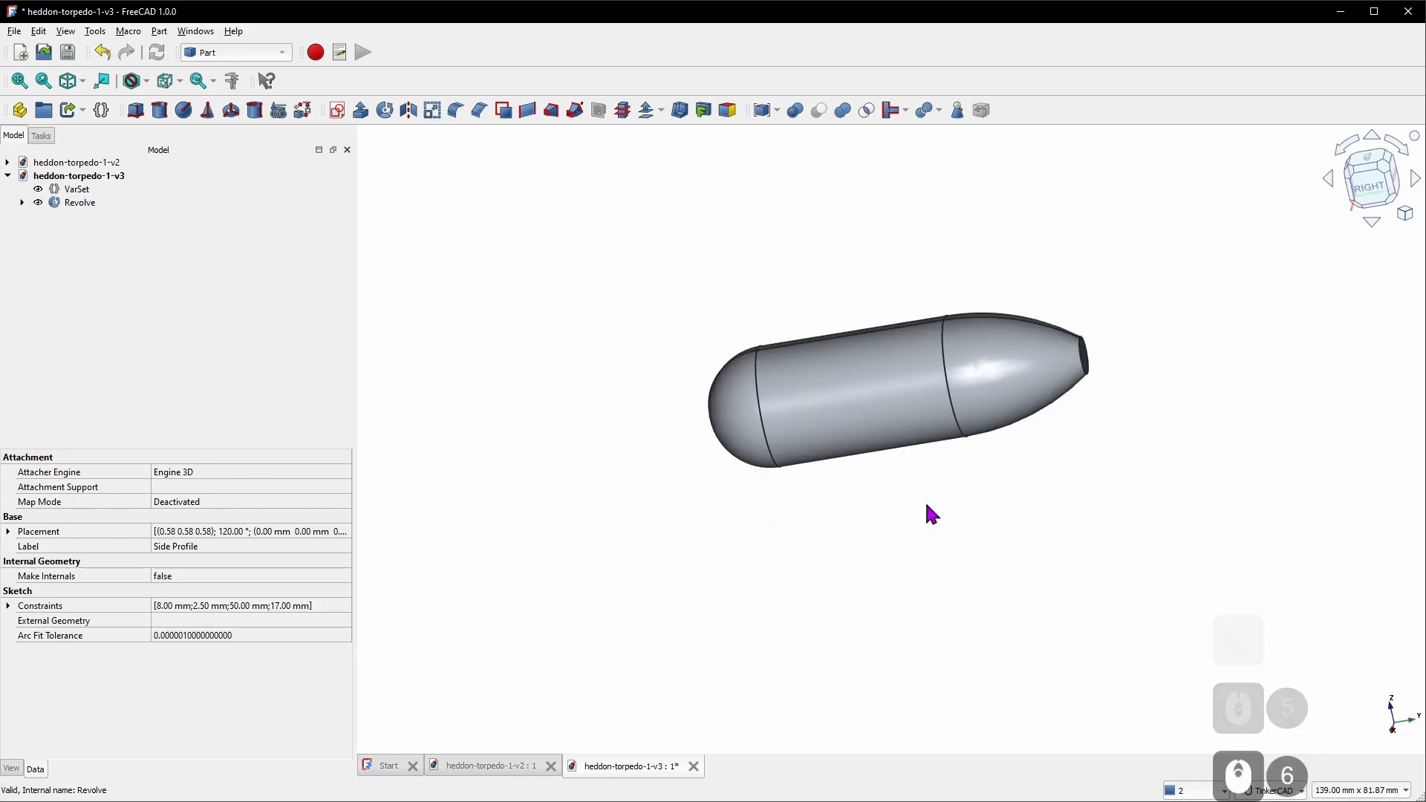
{"action": "left_click", "coordinate": [338, 111]}
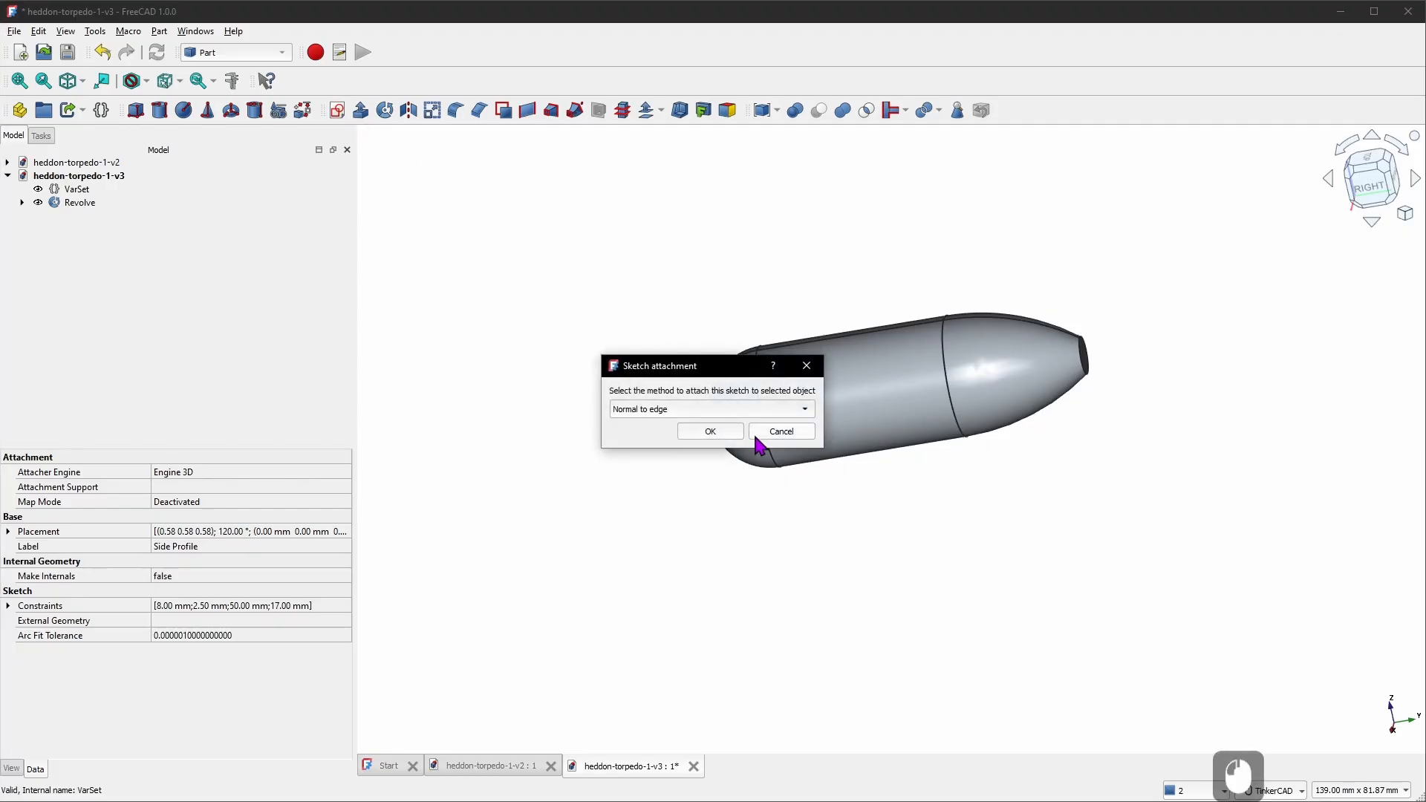
{"action": "left_click", "coordinate": [780, 431]}
{"action": "left_click", "coordinate": [594, 304]}
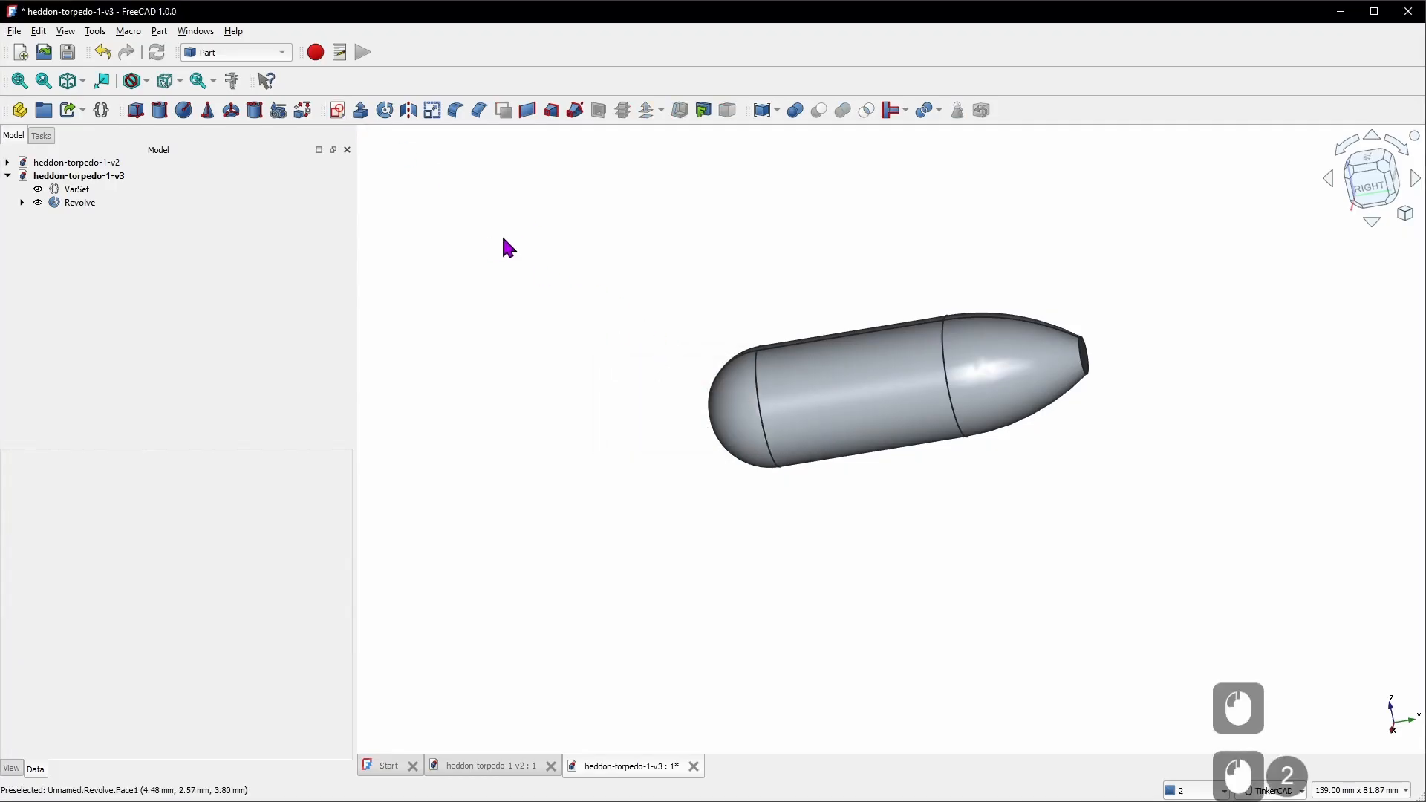
Create a new sketch on the YZ-Plane with 0 mm offset
{"action": "left_click", "coordinate": [337, 111]}
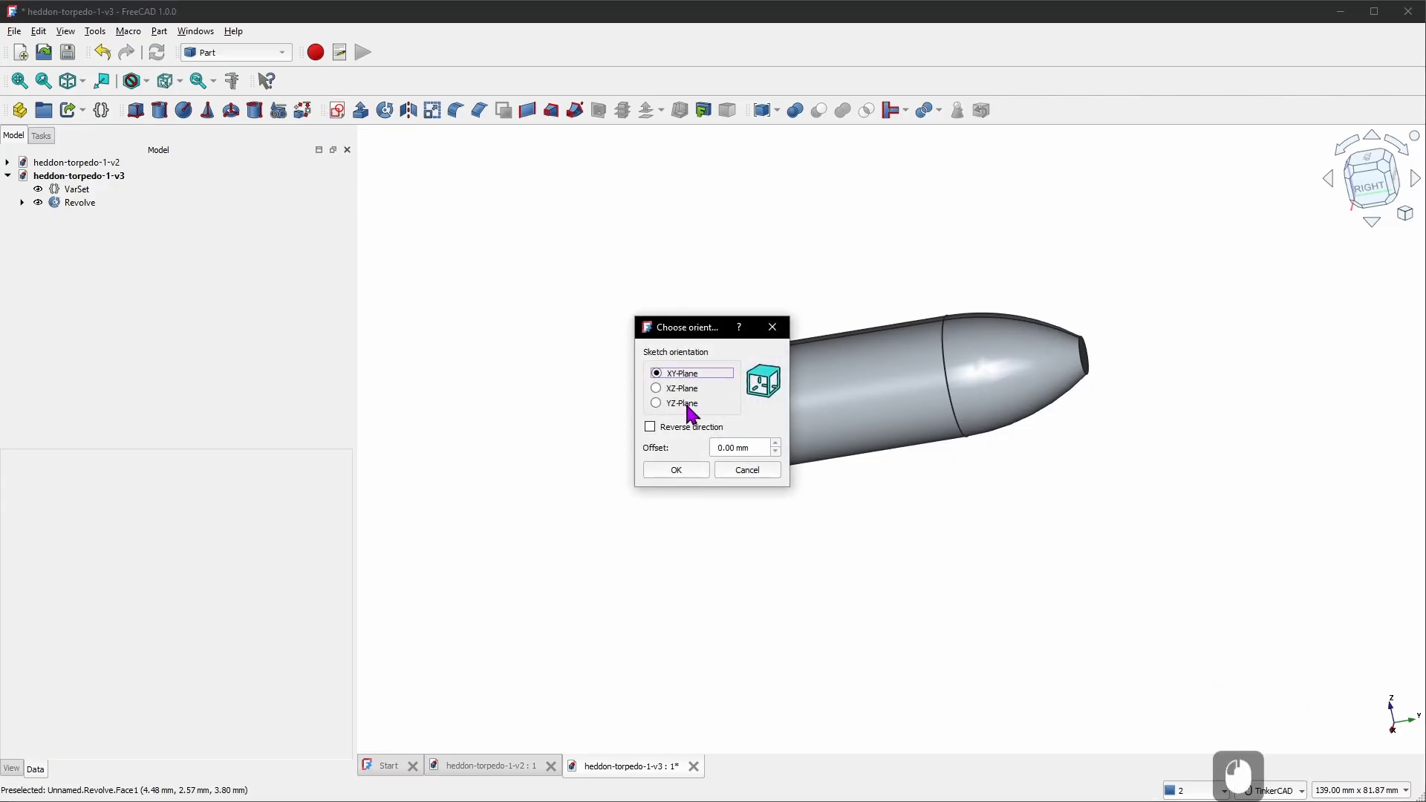
{"action": "left_click", "coordinate": [686, 406]}
{"action": "left_click", "coordinate": [677, 471]}
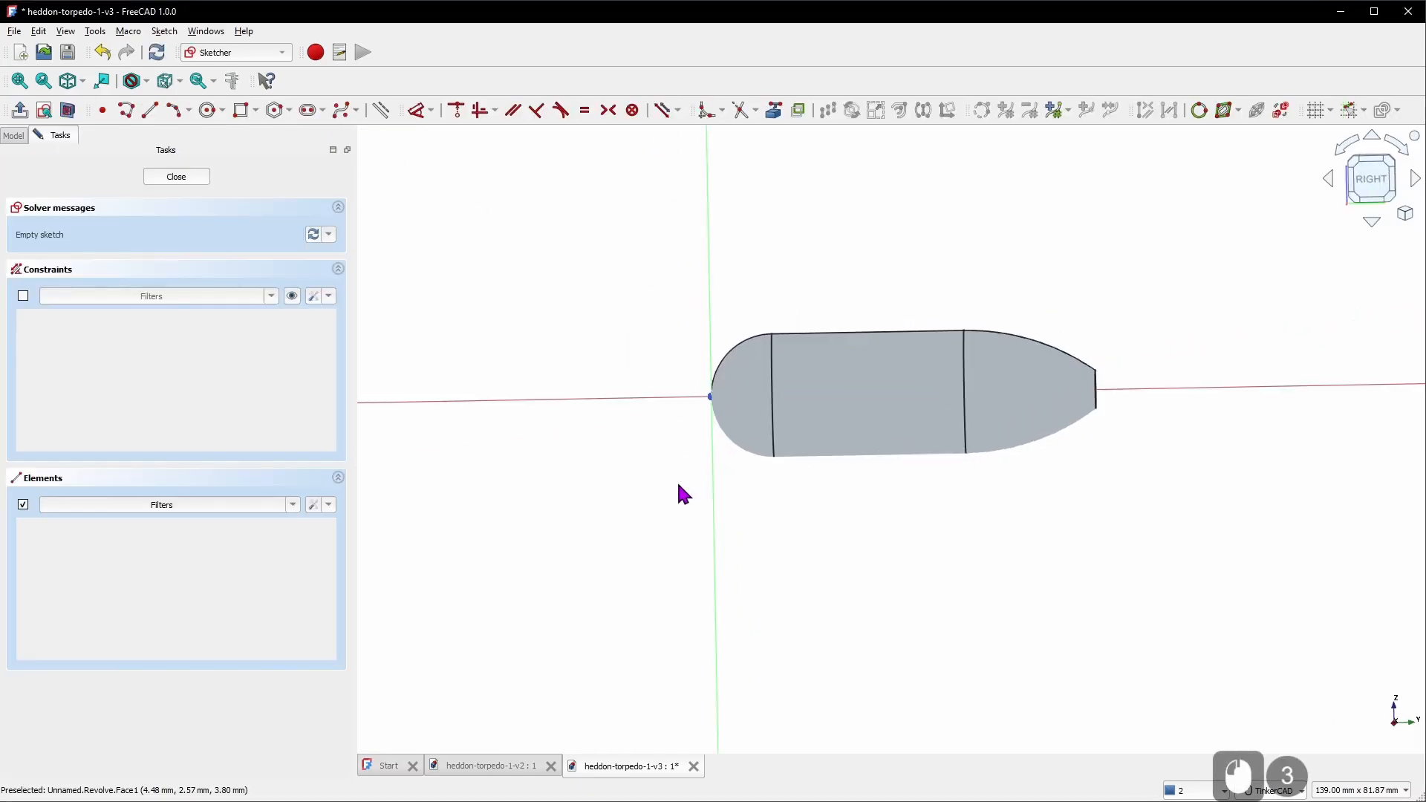
Hide the Revolve body and show the Side Profile sketch as a reference for the new sketch
{"action": "left_click", "coordinate": [16, 137]}
{"action": "left_click", "coordinate": [89, 204]}
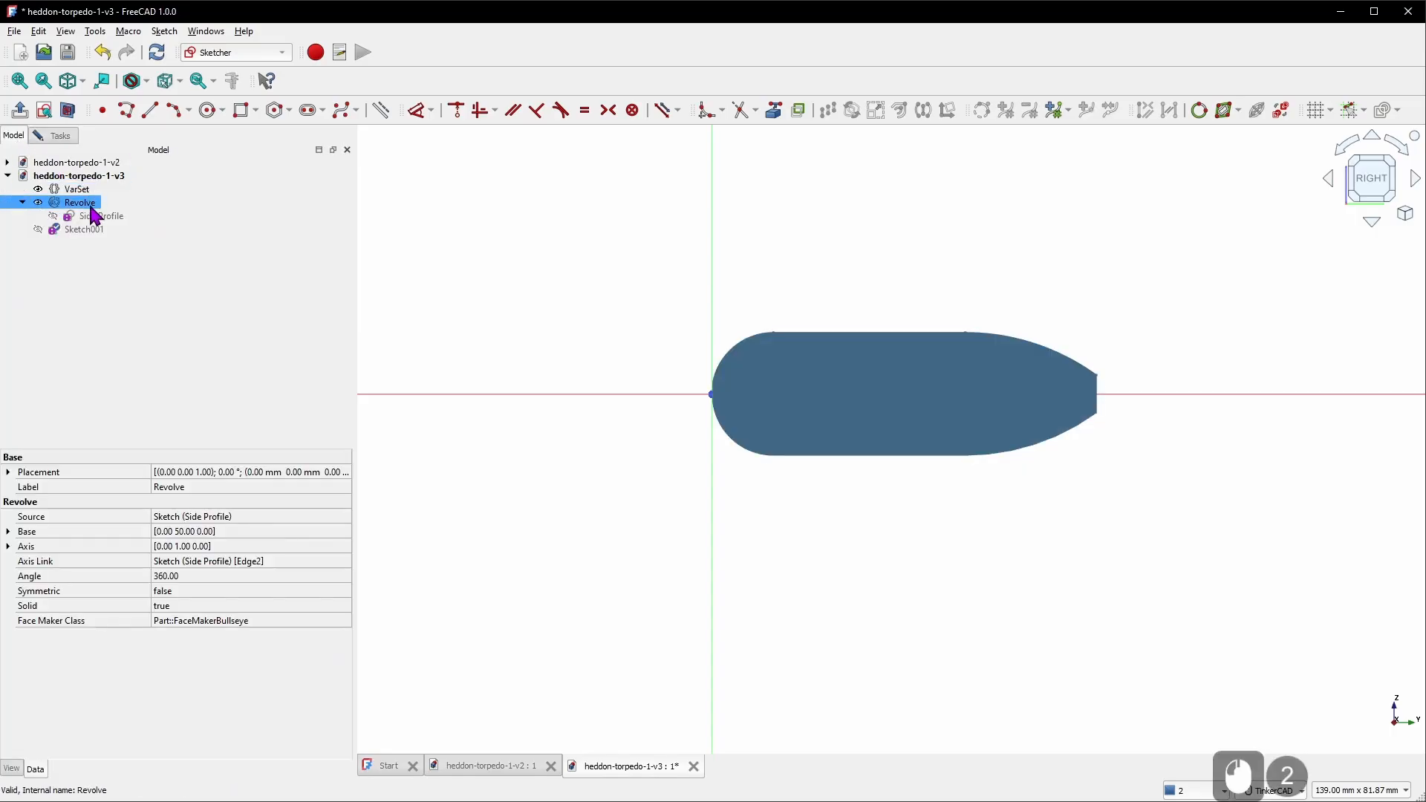
{"action": "key", "text": "space"}
{"action": "left_click", "coordinate": [121, 217]}
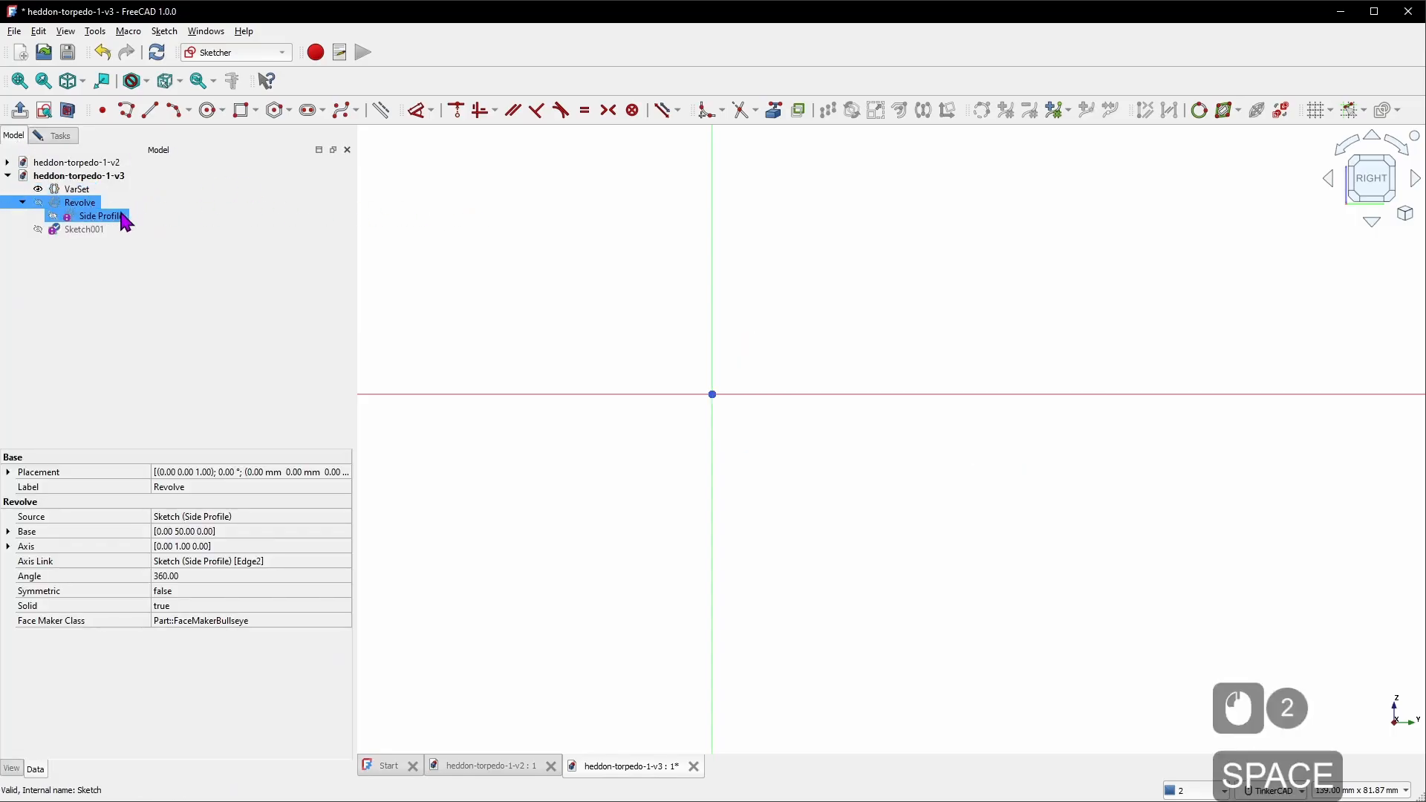
{"action": "key", "text": "space"}
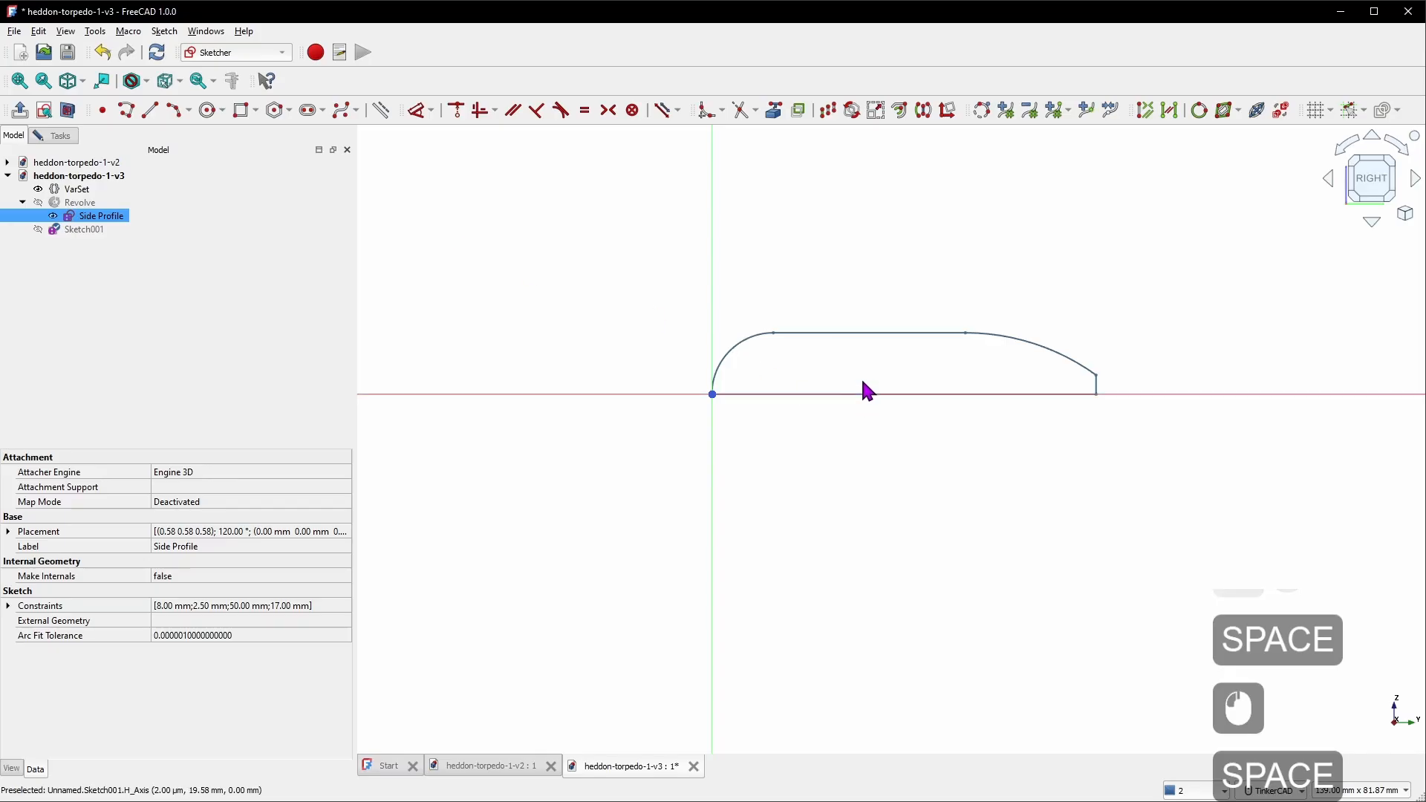
{"action": "scroll", "coordinate": [862, 382], "scroll_direction": "up", "scroll_amount": 2}
{"action": "scroll", "coordinate": [861, 385], "scroll_direction": "up", "scroll_amount": 1}
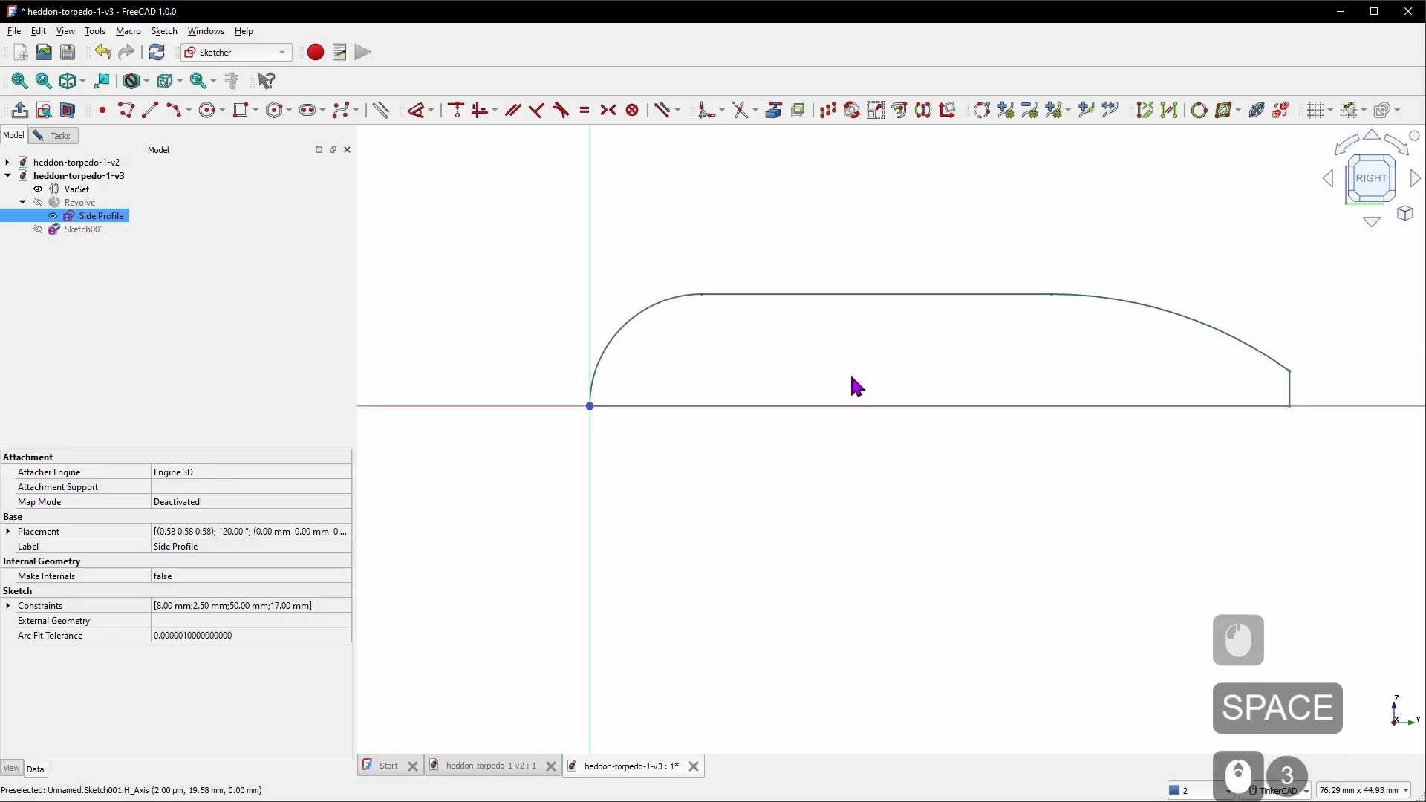
Link the Side Profile's nose arc and the short vertical tail edge into the sketch as external geometry
{"action": "left_click", "coordinate": [774, 112]}
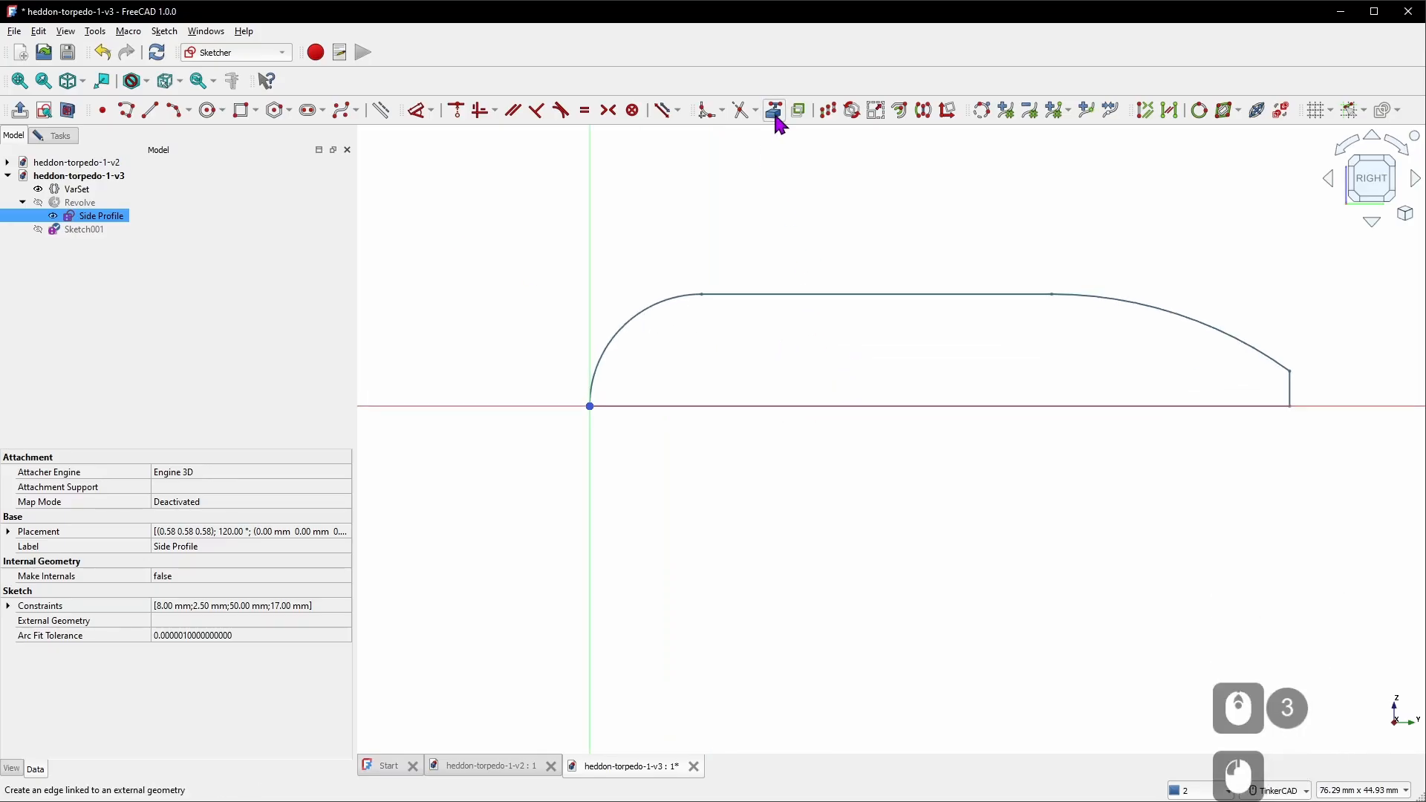
{"action": "left_click", "coordinate": [634, 331]}
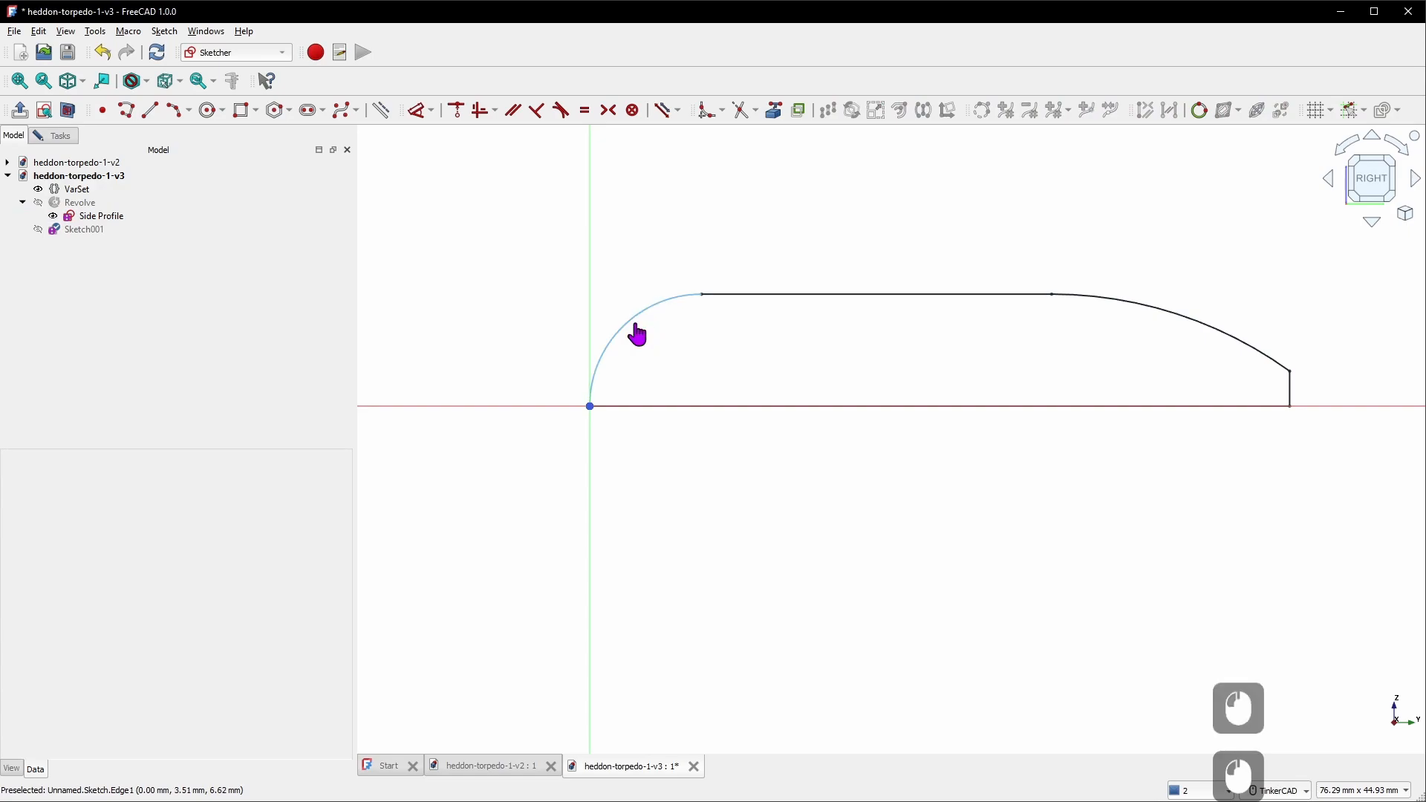
{"action": "left_click", "coordinate": [1290, 389]}
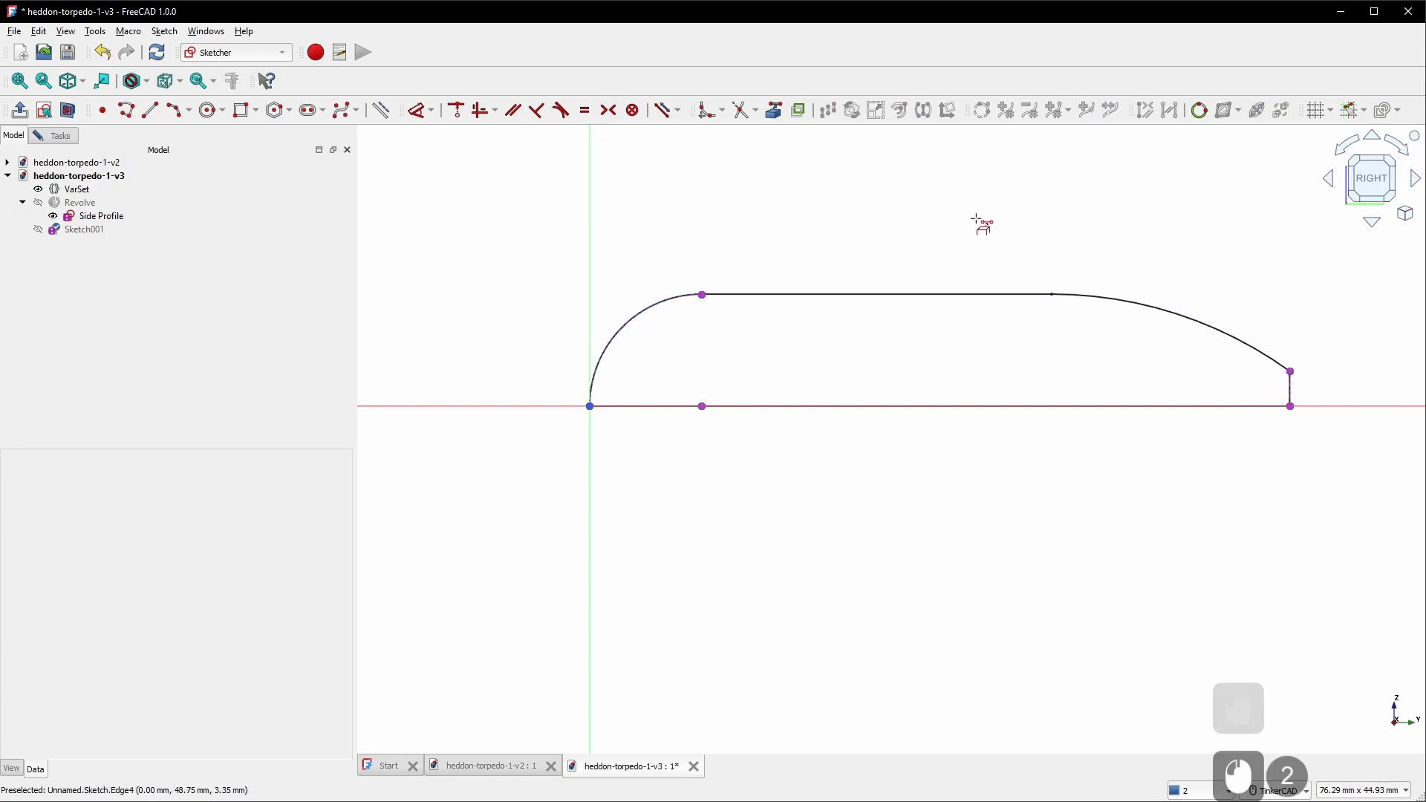
Draw a line about 12.5 mm long along the horizontal axis from the origin, and a vertical line about 11 mm long crossing the axis
{"action": "left_click", "coordinate": [150, 111]}
{"action": "left_click", "coordinate": [590, 406]}
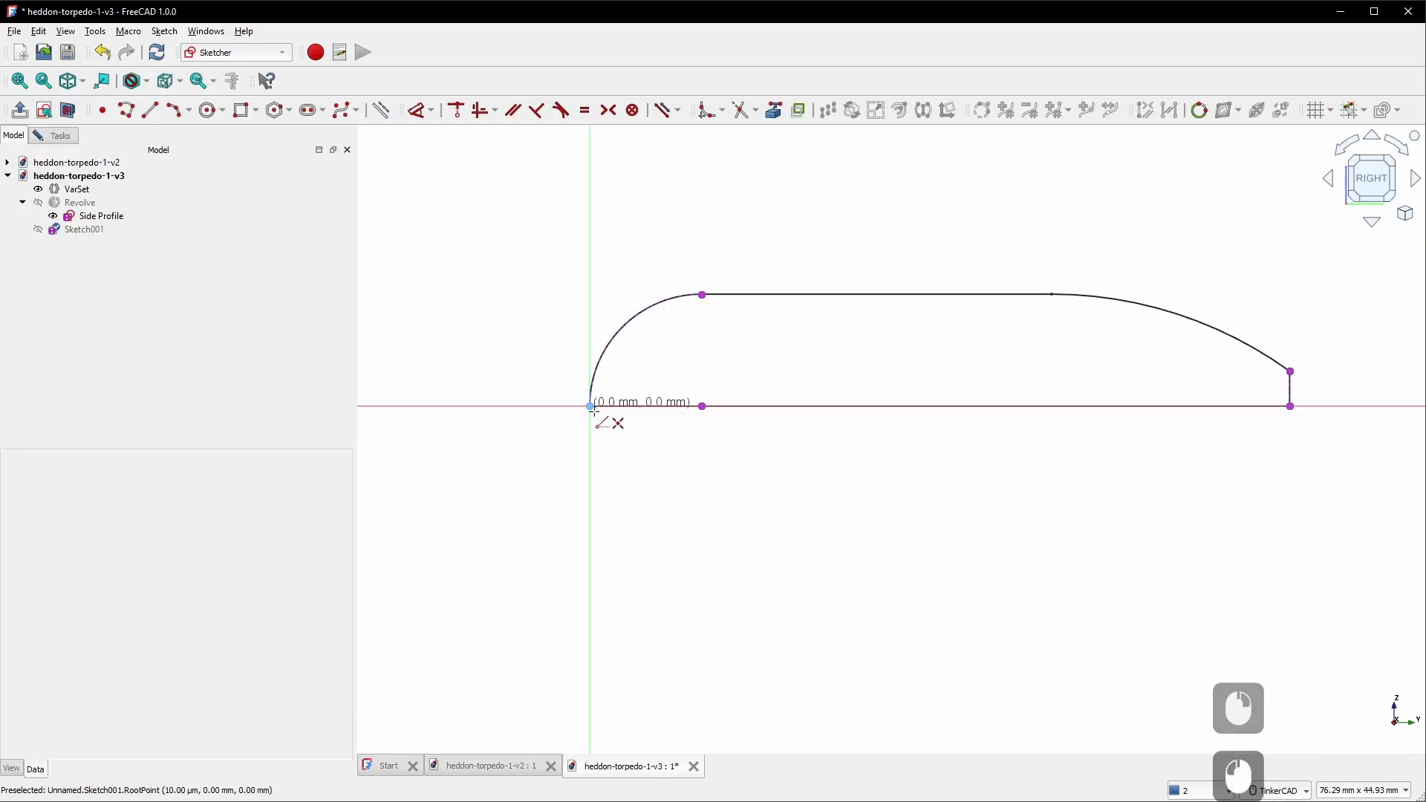
{"action": "left_click", "coordinate": [765, 406]}
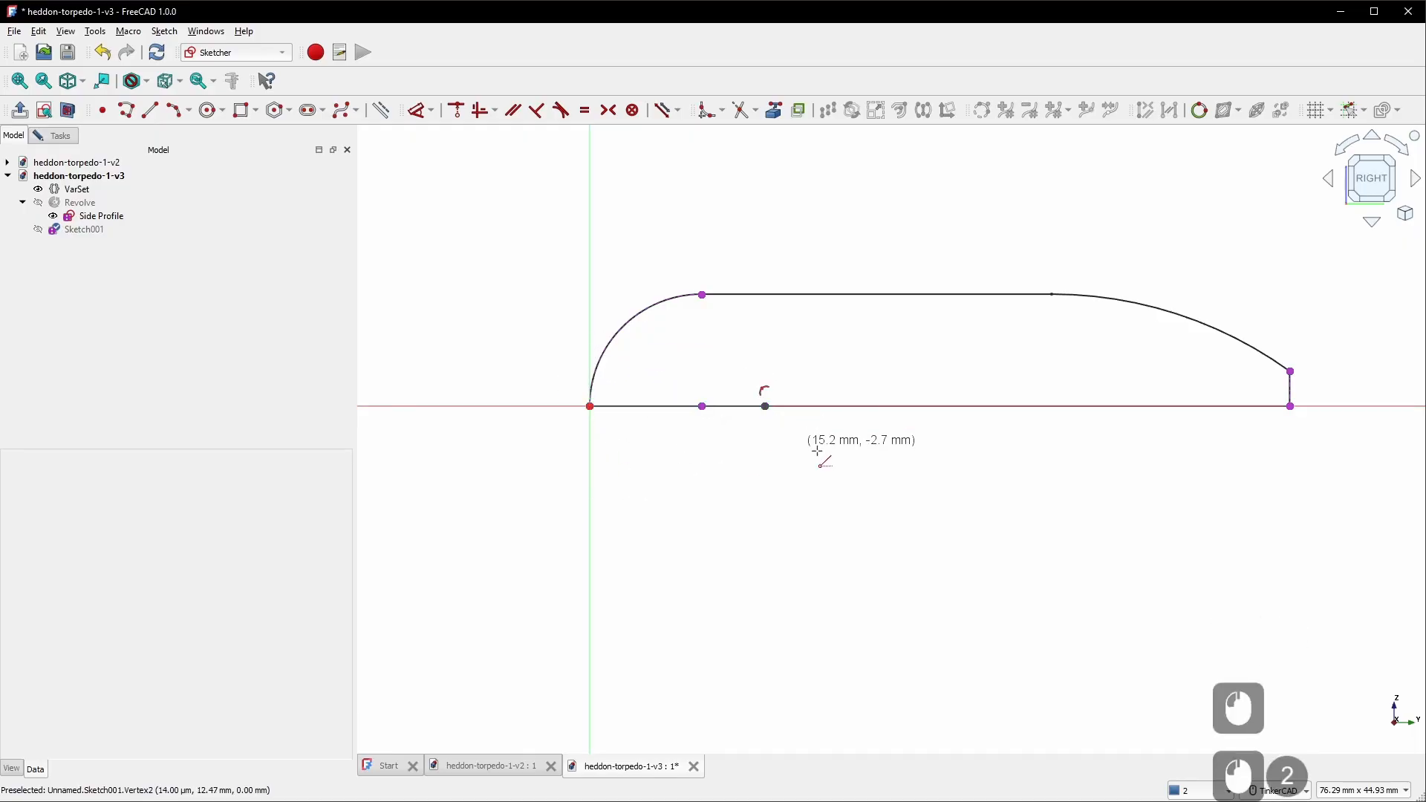
{"action": "left_click", "coordinate": [828, 516]}
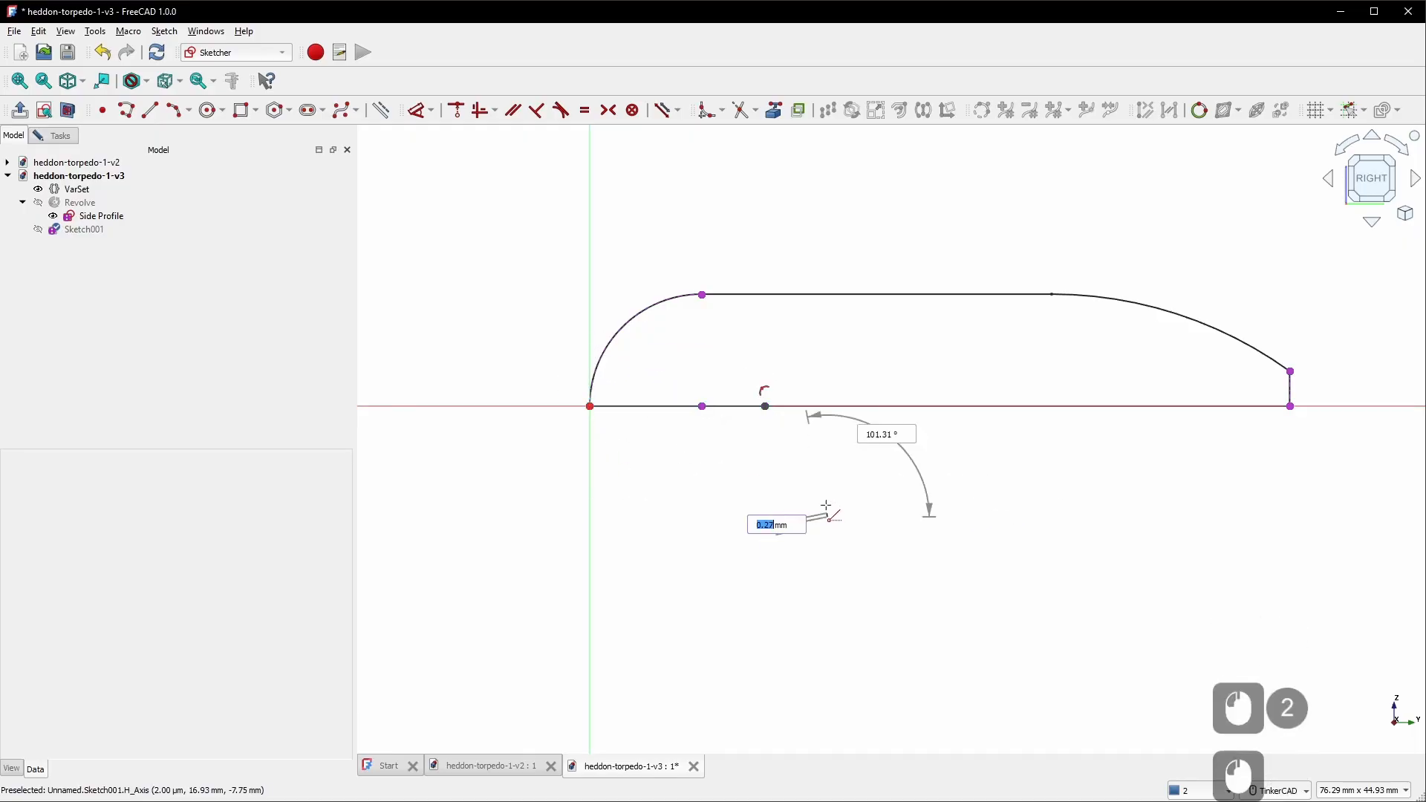
{"action": "left_click", "coordinate": [829, 364]}
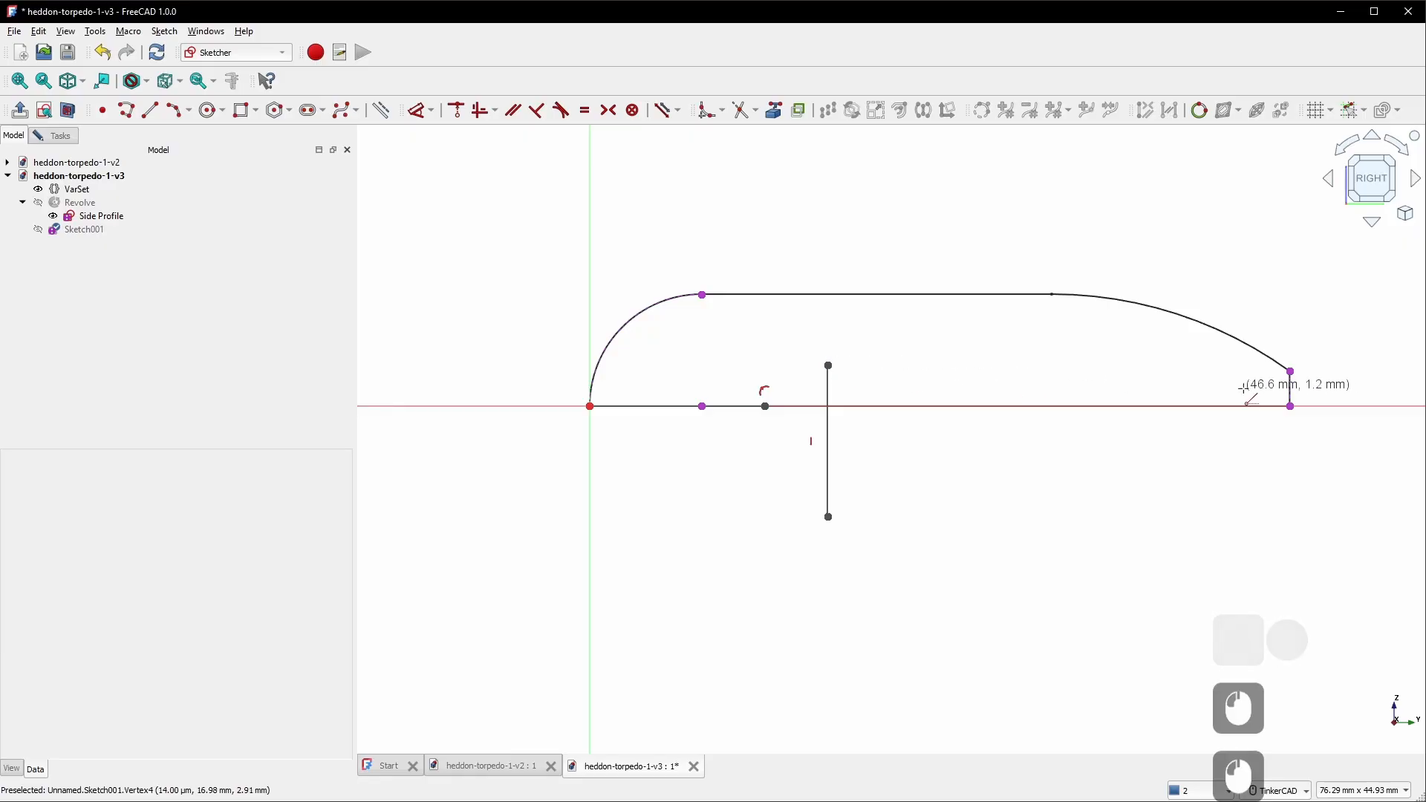
Draw a line about 18 mm long on the horizontal axis from the tail edge's lower endpoint toward the nose, and leave the line tool
{"action": "left_click", "coordinate": [1289, 406]}
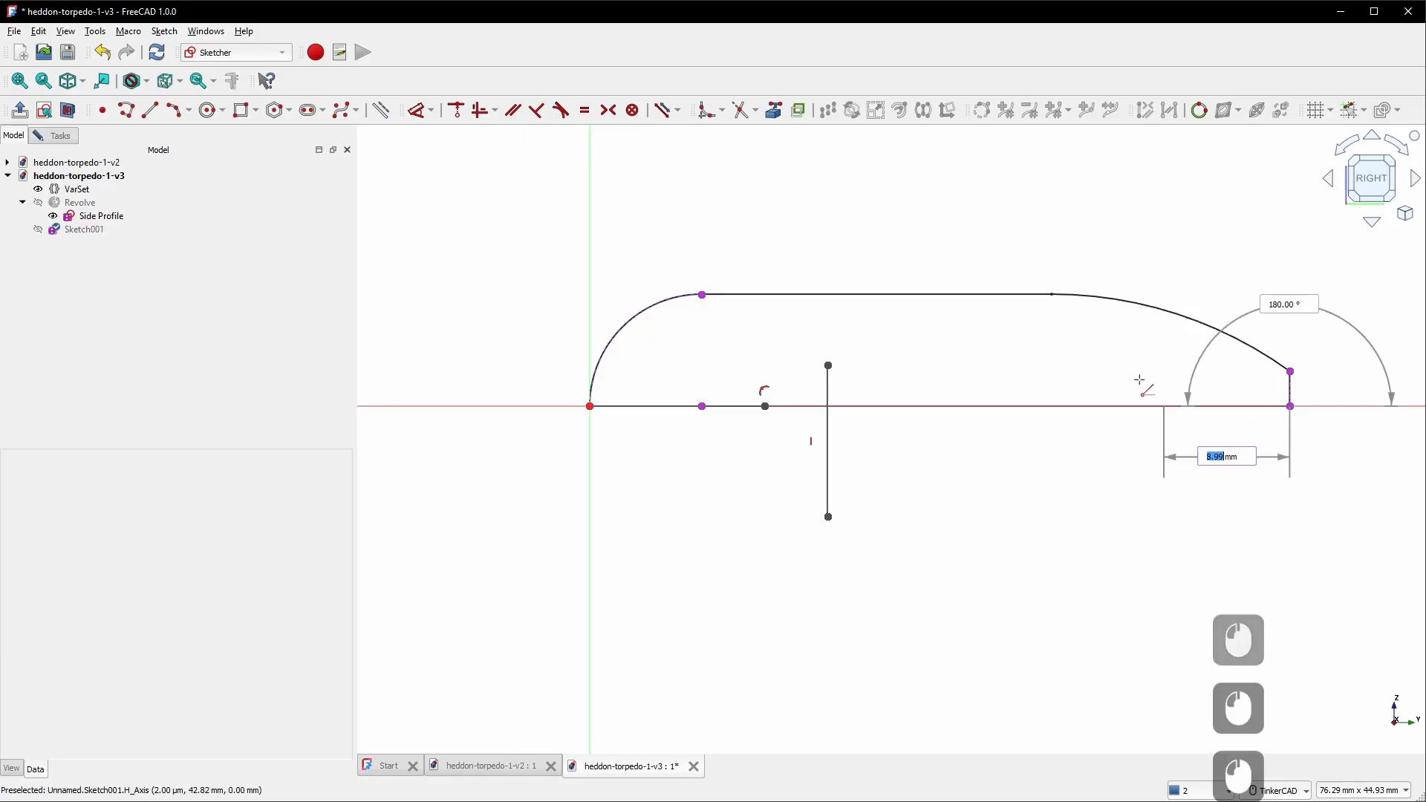
{"action": "left_click", "coordinate": [1041, 406]}
{"action": "right_click", "coordinate": [1066, 484]}
Dimension the length of the nose line on the horizontal axis as 10 mm
{"action": "left_click", "coordinate": [635, 414]}
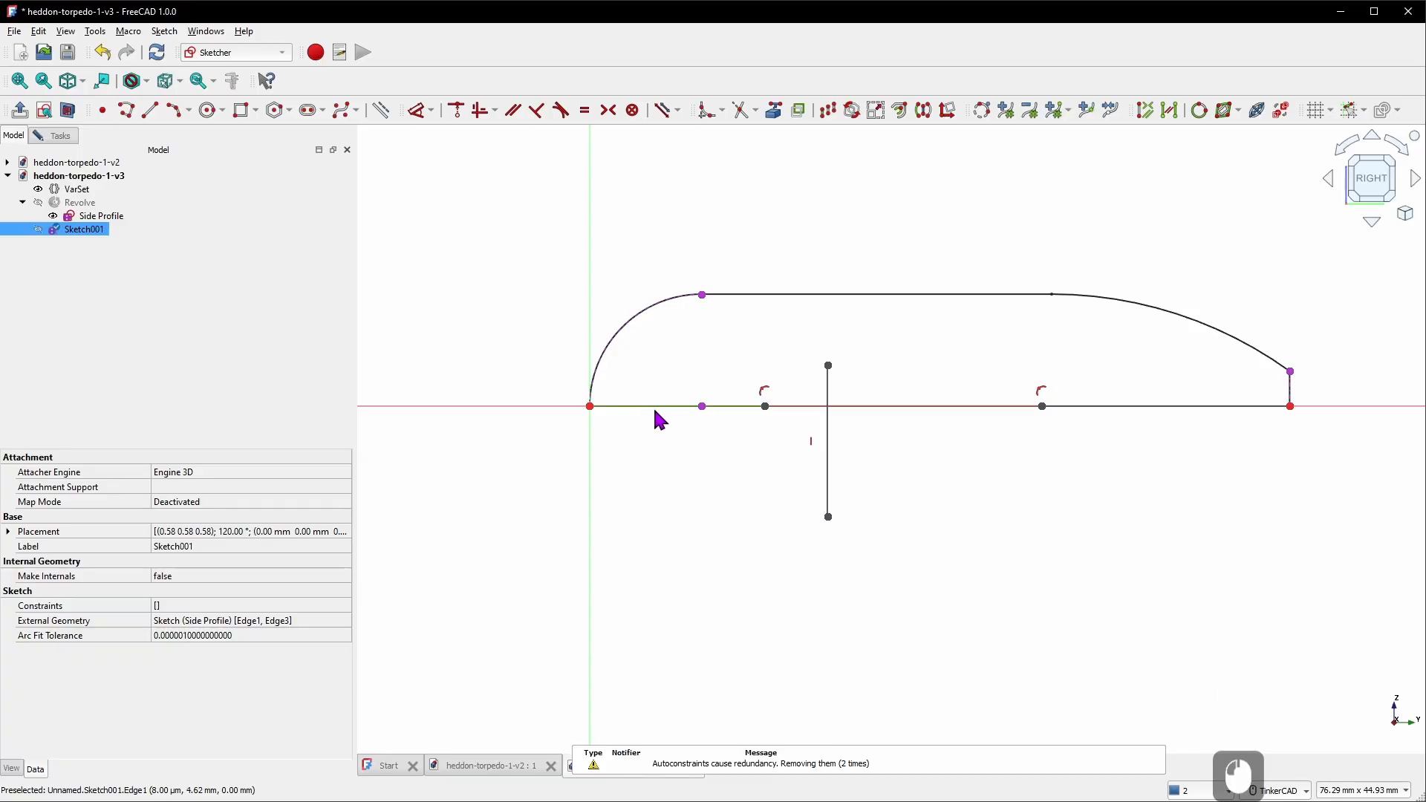
{"action": "key", "text": "d"}
{"action": "left_click", "coordinate": [669, 481]}
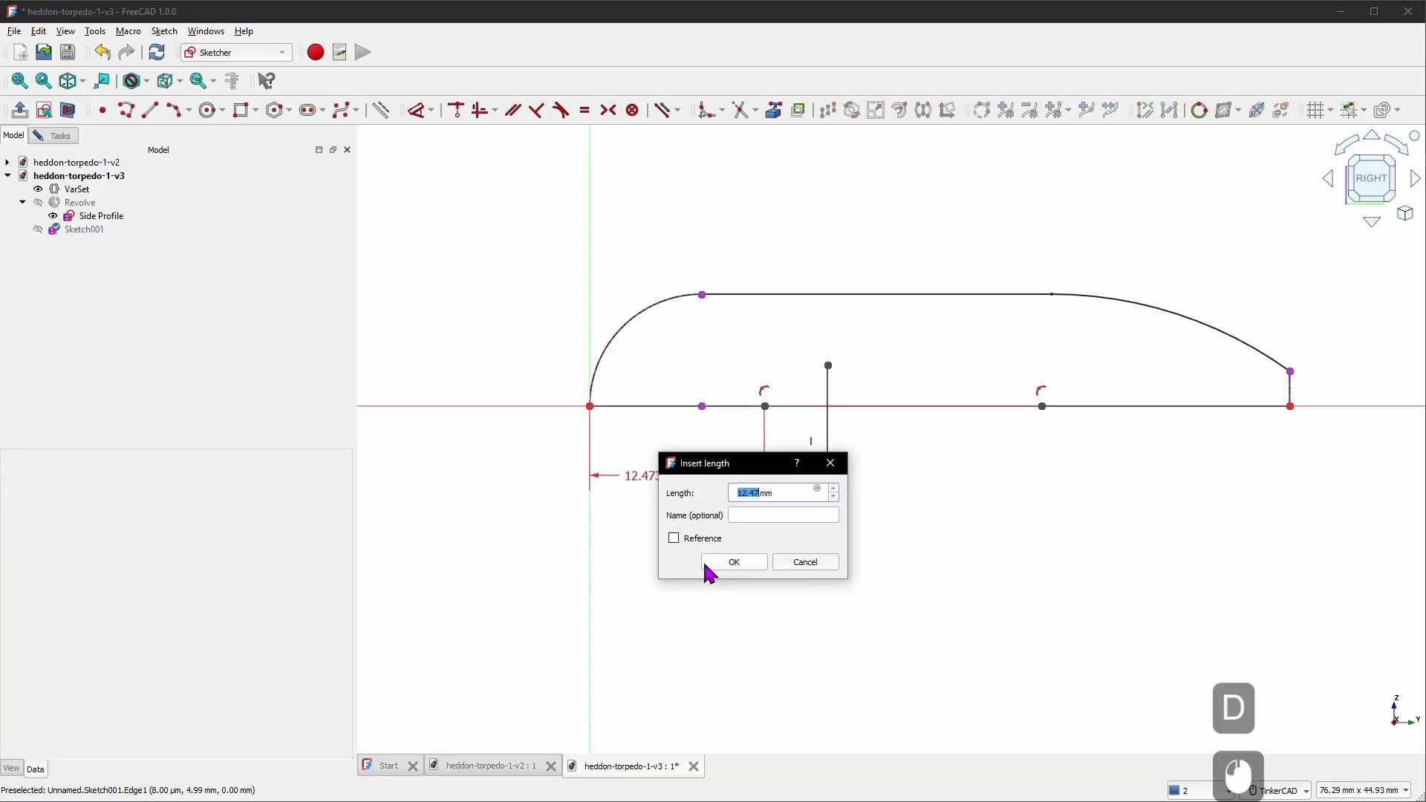
{"action": "type", "text": "10"}
{"action": "key", "text": "KP_Enter"}
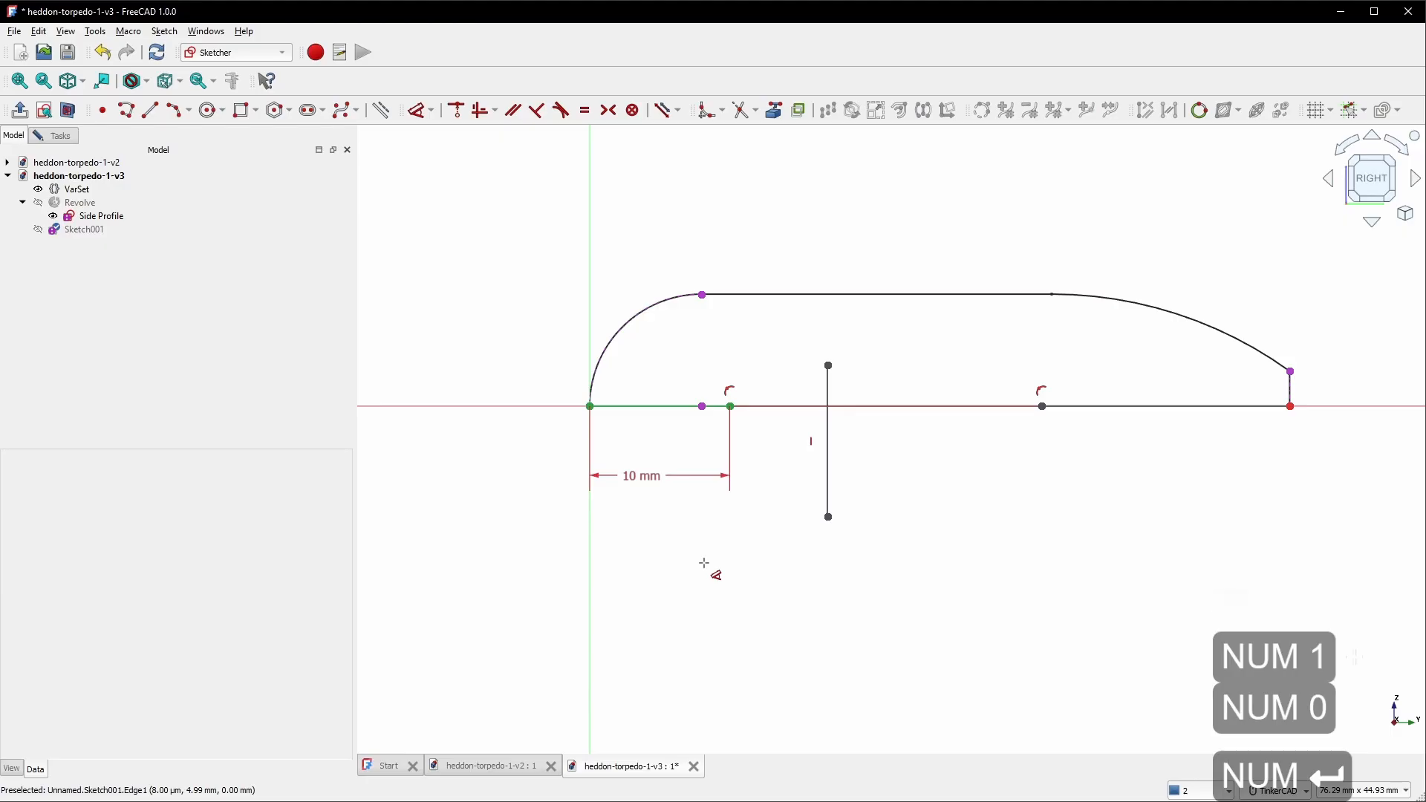
{"action": "right_click", "coordinate": [704, 563]}
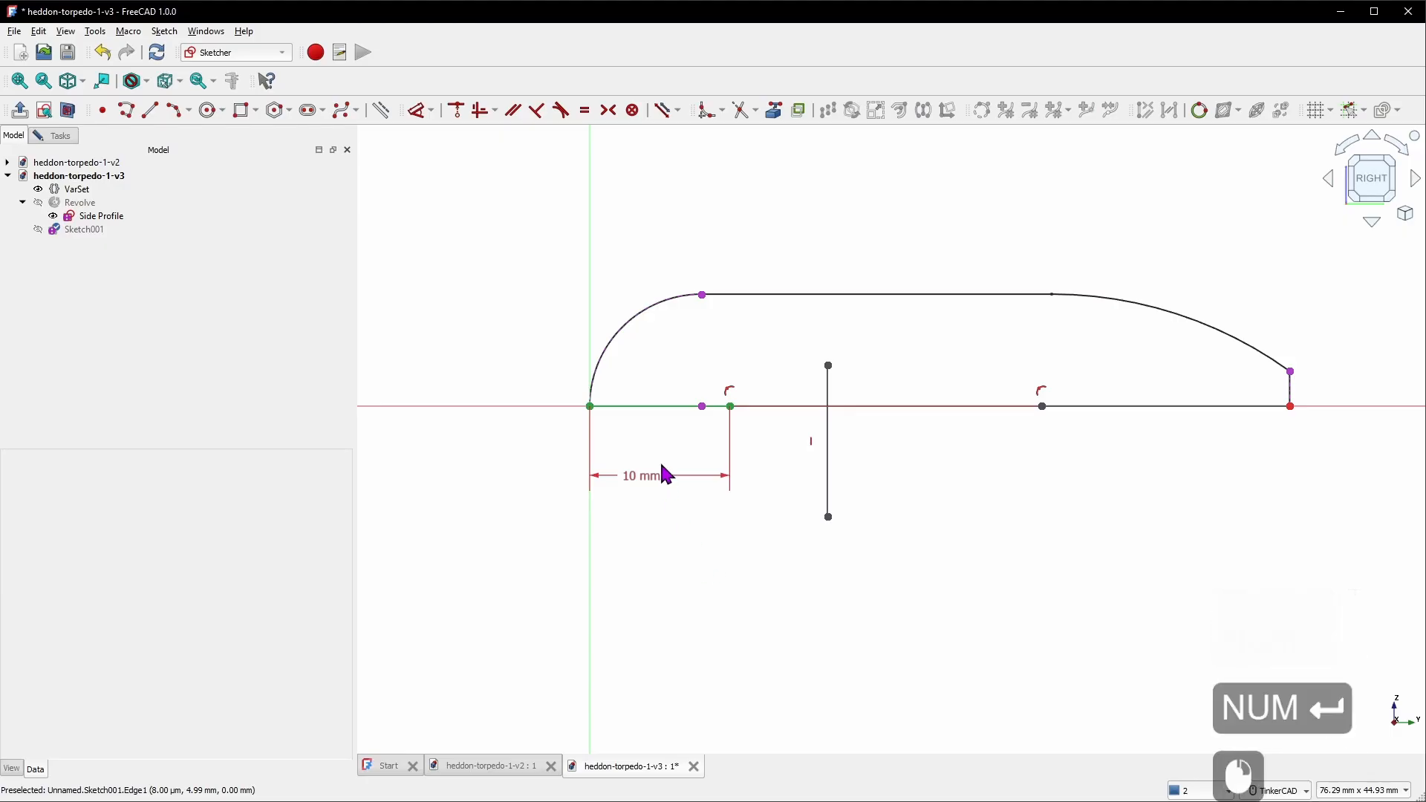
Constrain the vertical line equal in length to the nose line, and move it slightly toward the nose
{"action": "left_click", "coordinate": [637, 408]}
{"action": "left_click", "coordinate": [829, 462]}
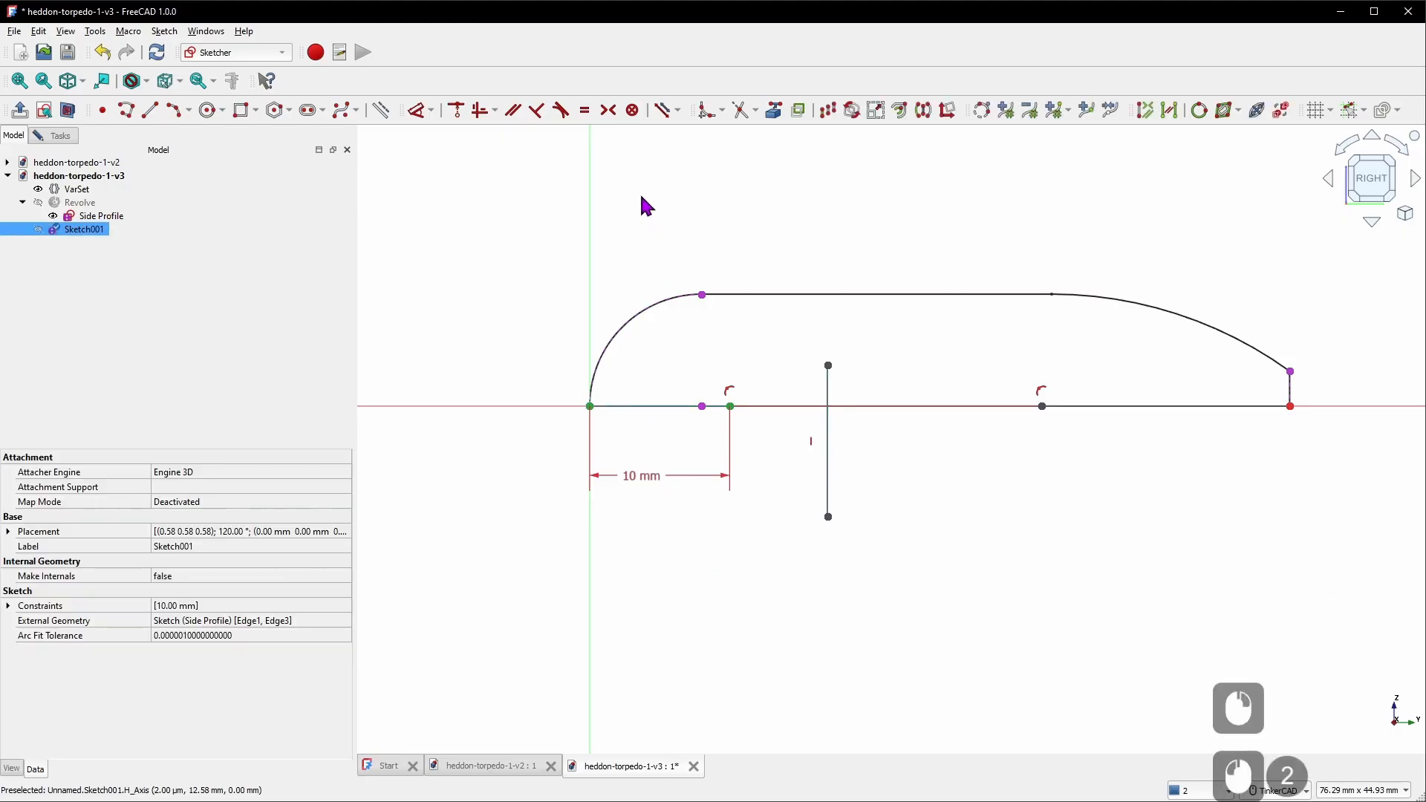
{"action": "left_click", "coordinate": [585, 110]}
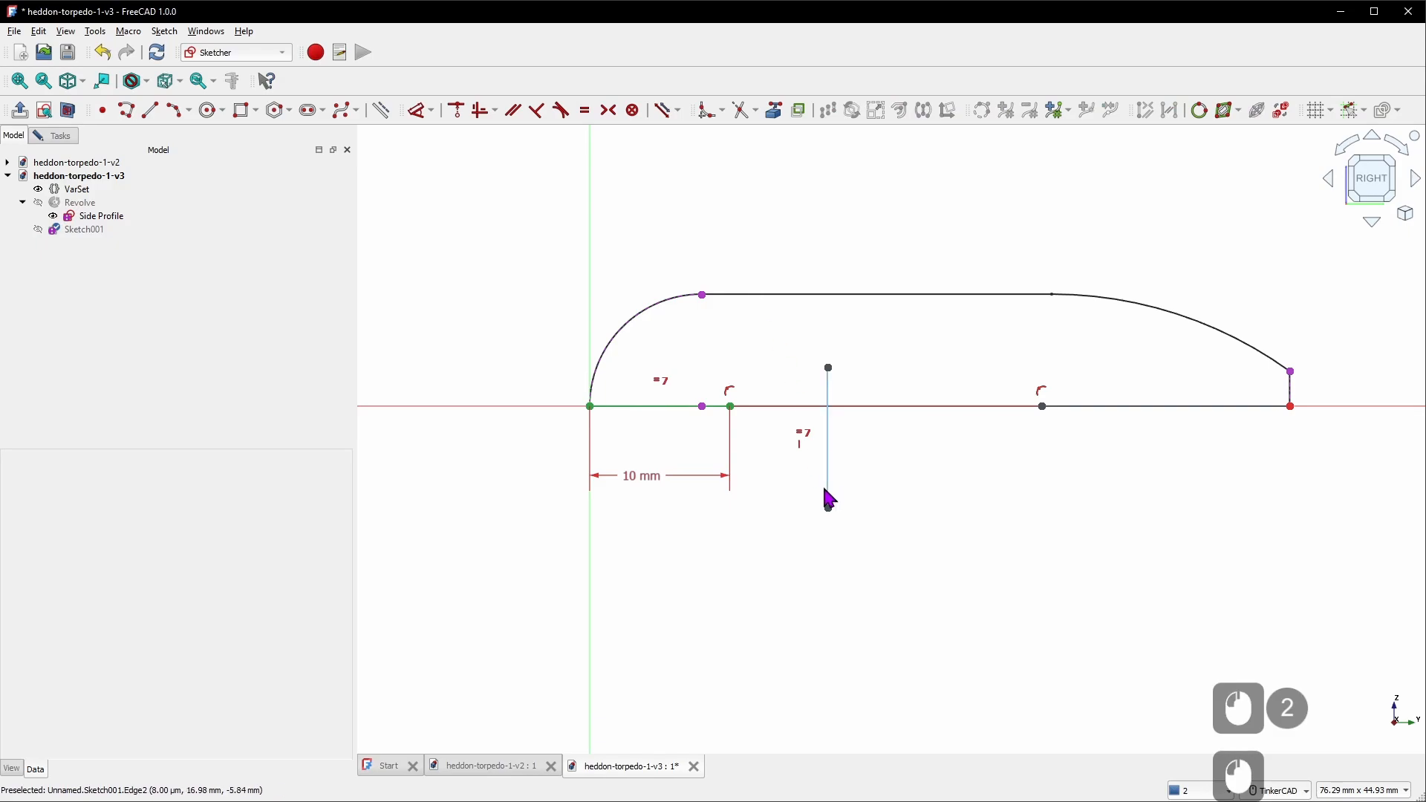
{"action": "left_click_drag", "start_coordinate": [826, 492], "coordinate": [802, 473]}
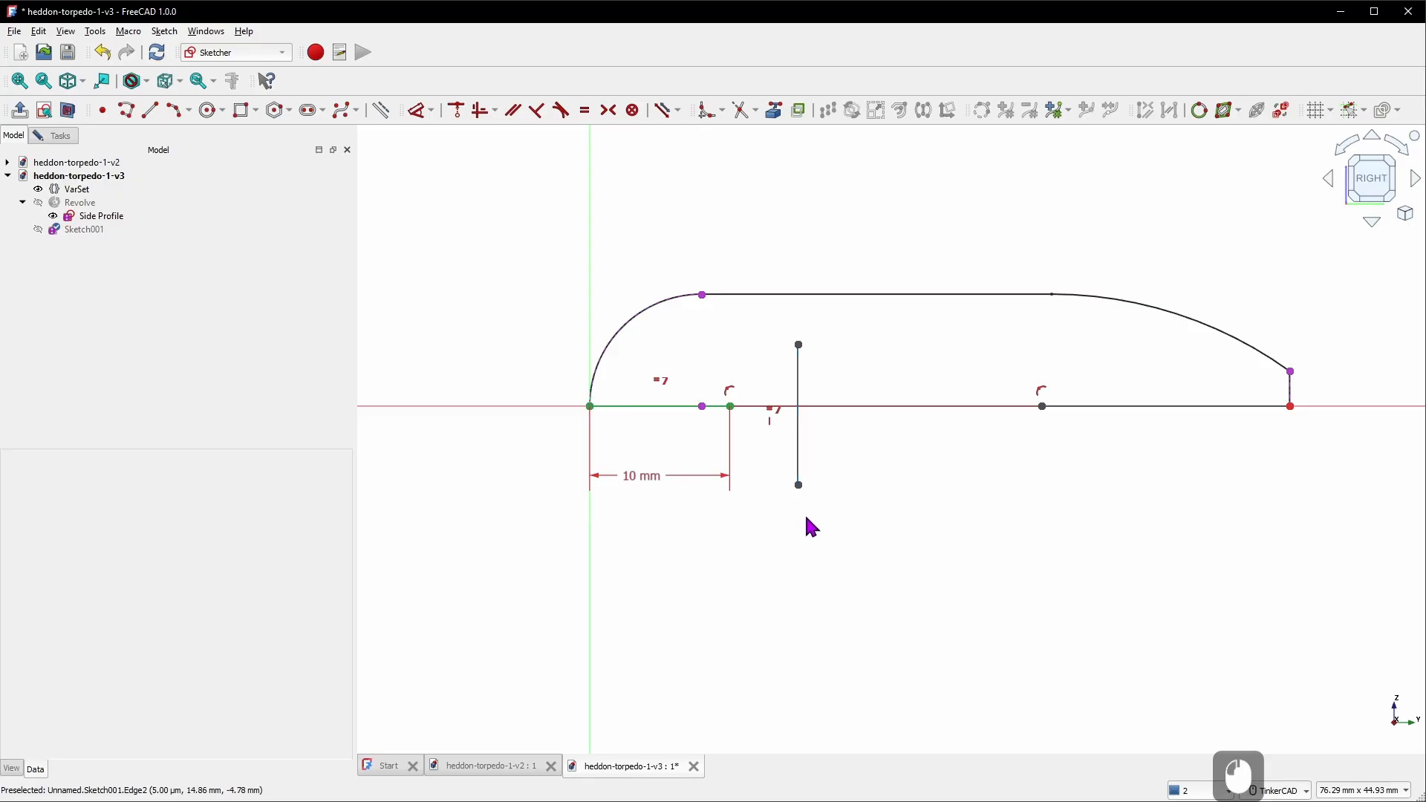
Dimension the vertical line's lower endpoint from the horizontal axis with the expression <<Side Profile>>.Constraints.HalfLureHeight
{"action": "key", "text": "d"}
{"action": "left_click", "coordinate": [801, 479]}
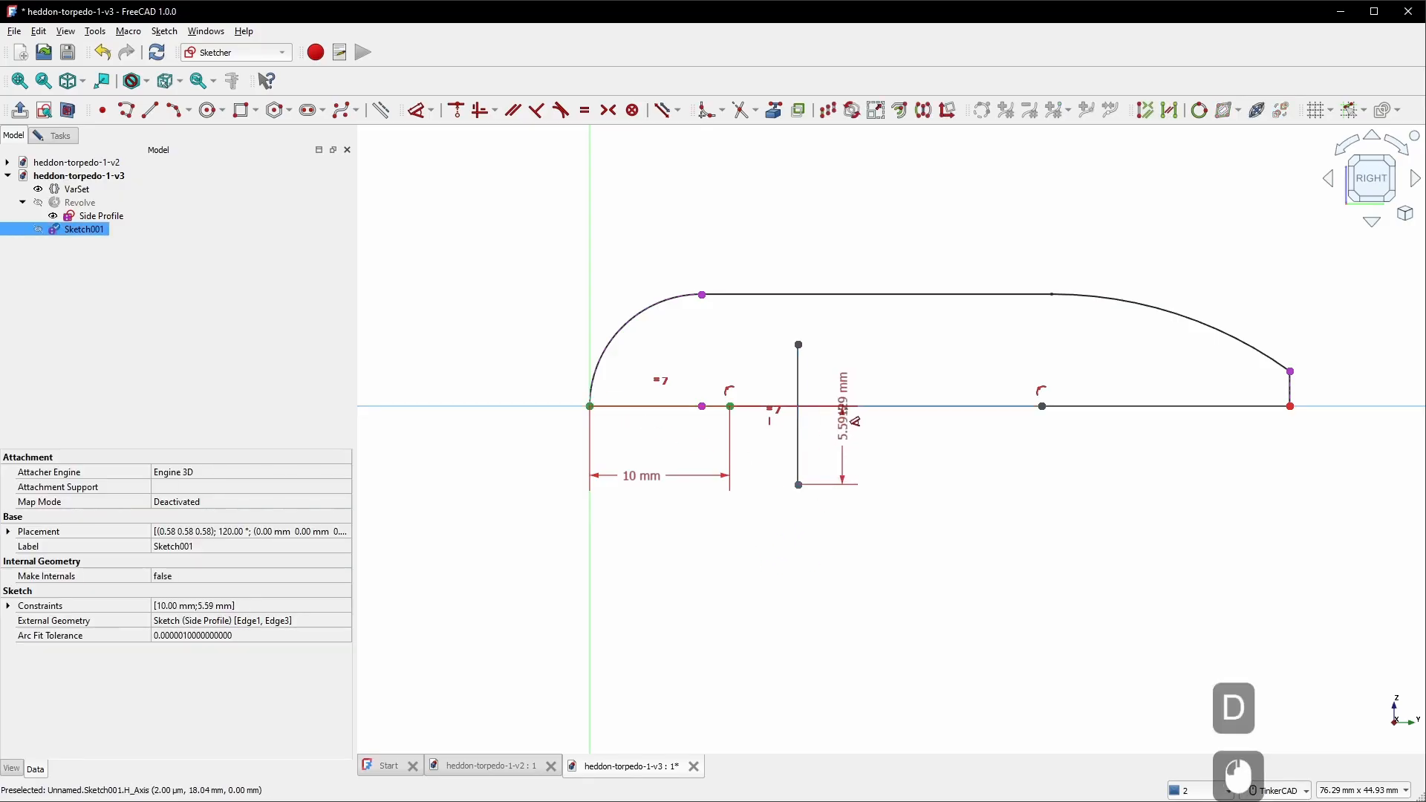
{"action": "left_click", "coordinate": [874, 452]}
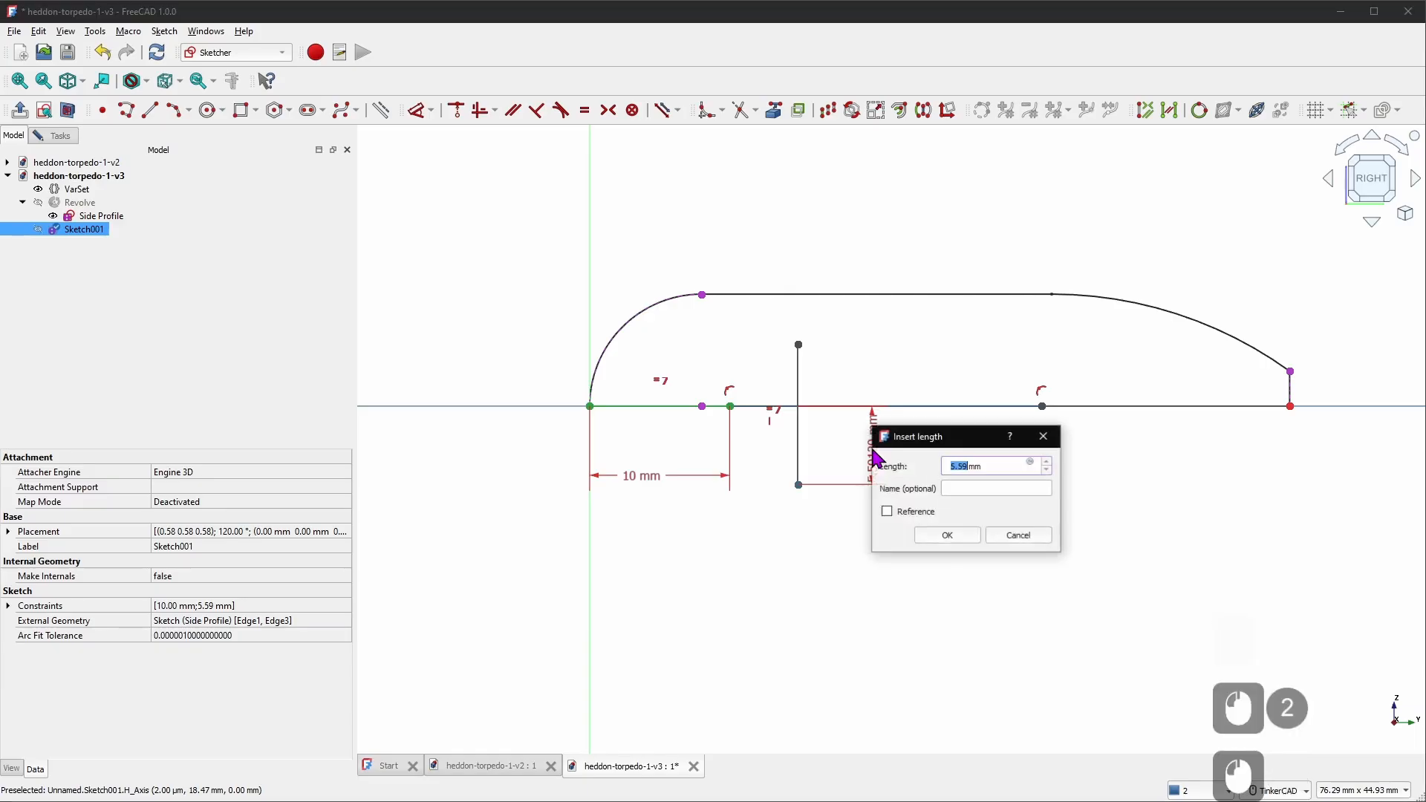
{"action": "left_click", "coordinate": [1031, 463]}
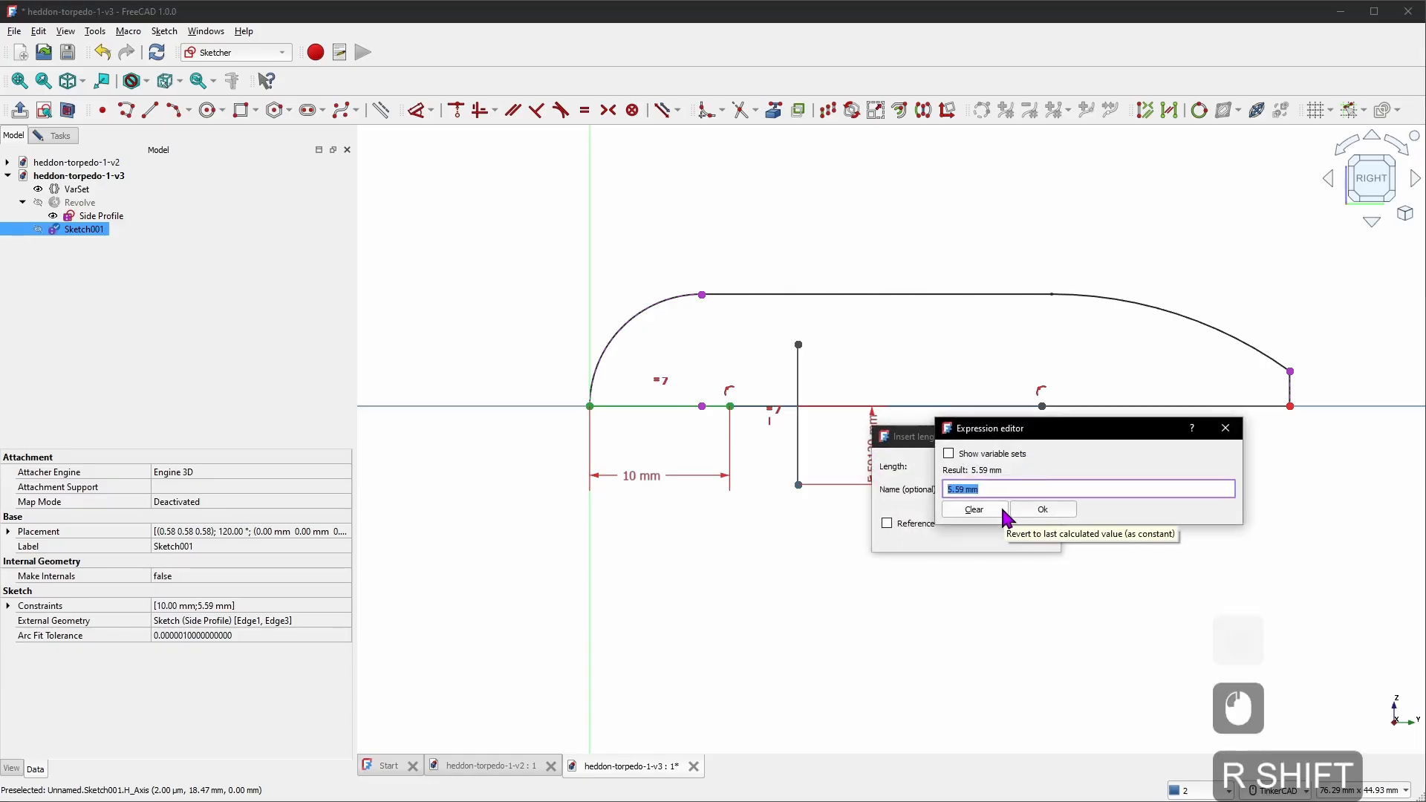
{"action": "type", "text": "Side"}
{"action": "key", "text": "Down"}
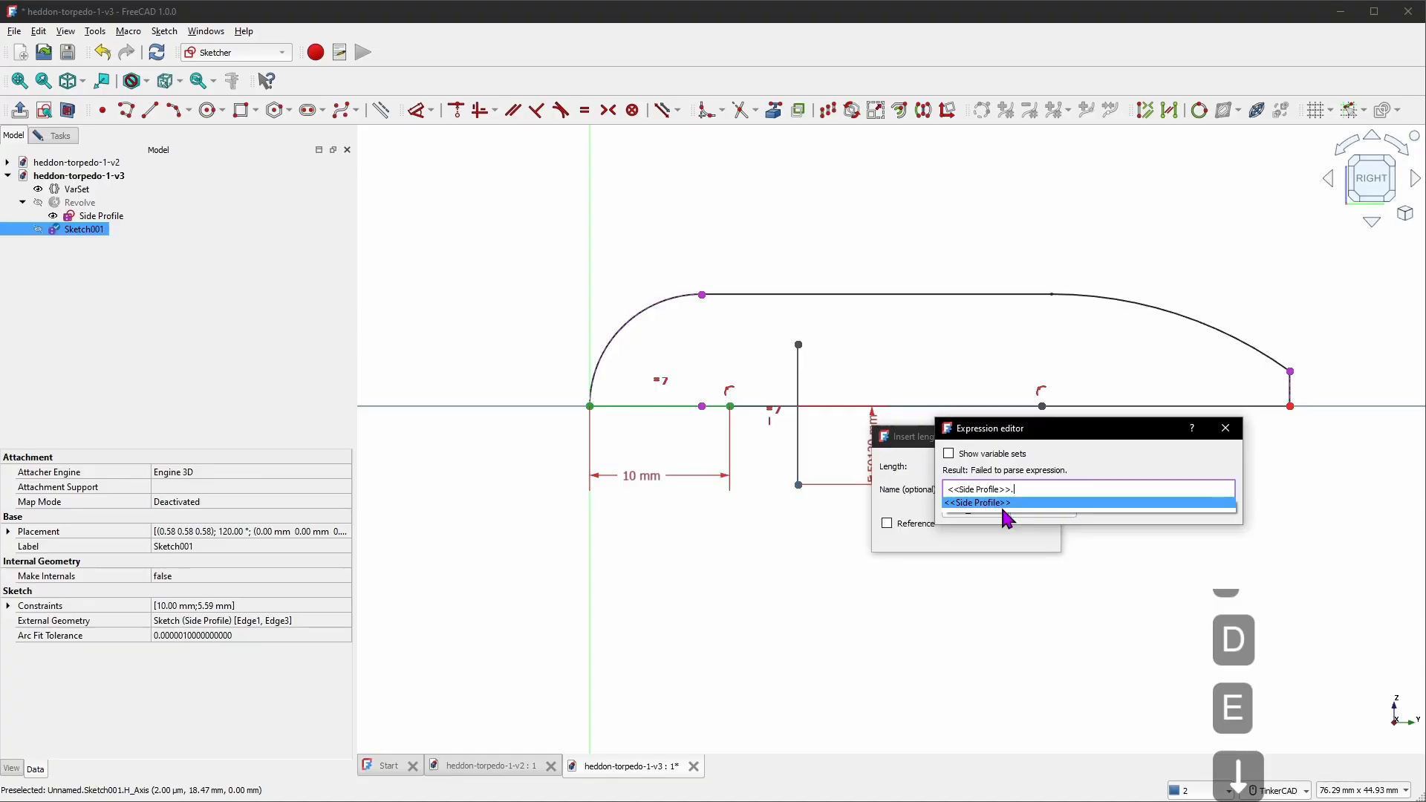
{"action": "type", "text": "Con"}
{"action": "key", "text": "Down"}
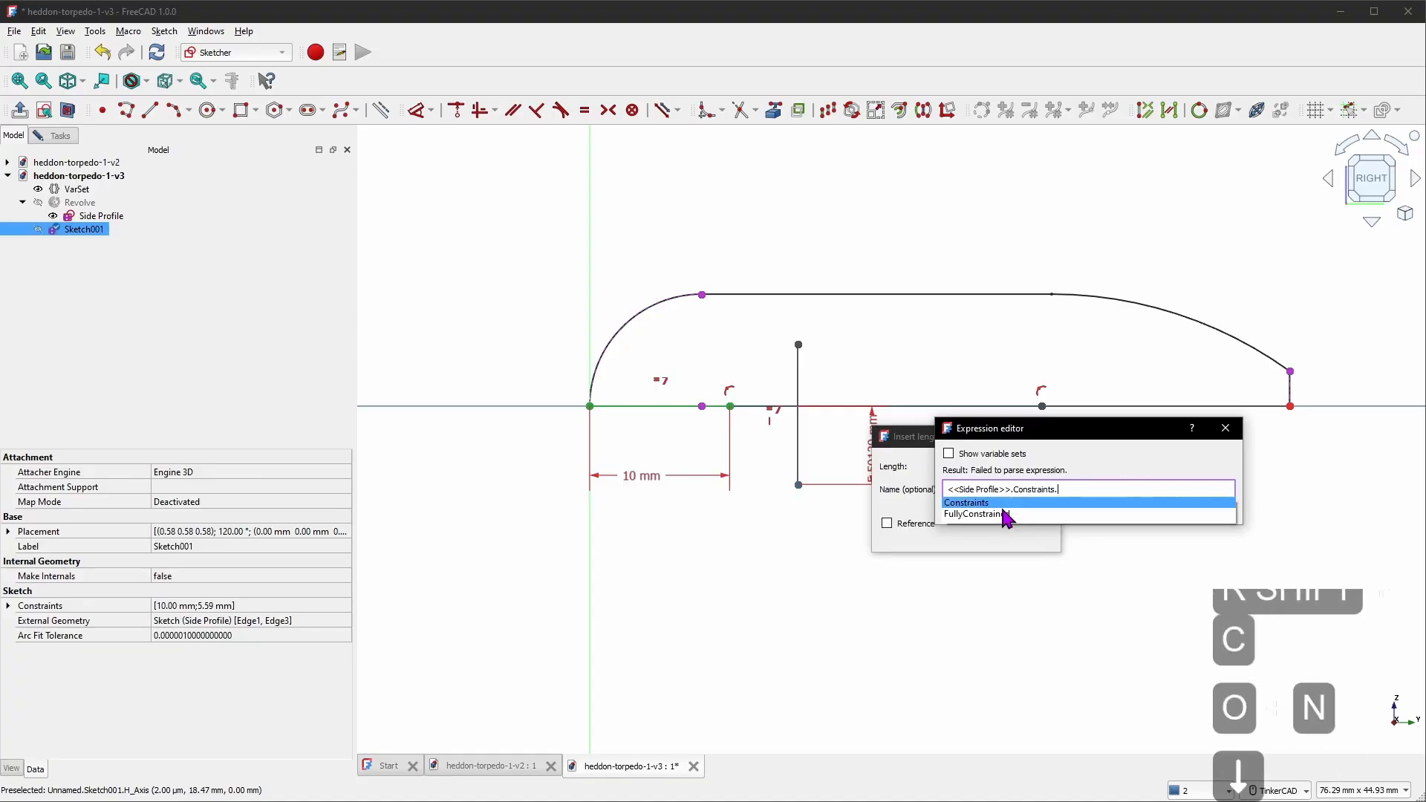
{"action": "type", "text": "Hal"}
{"action": "key", "text": "Down"}
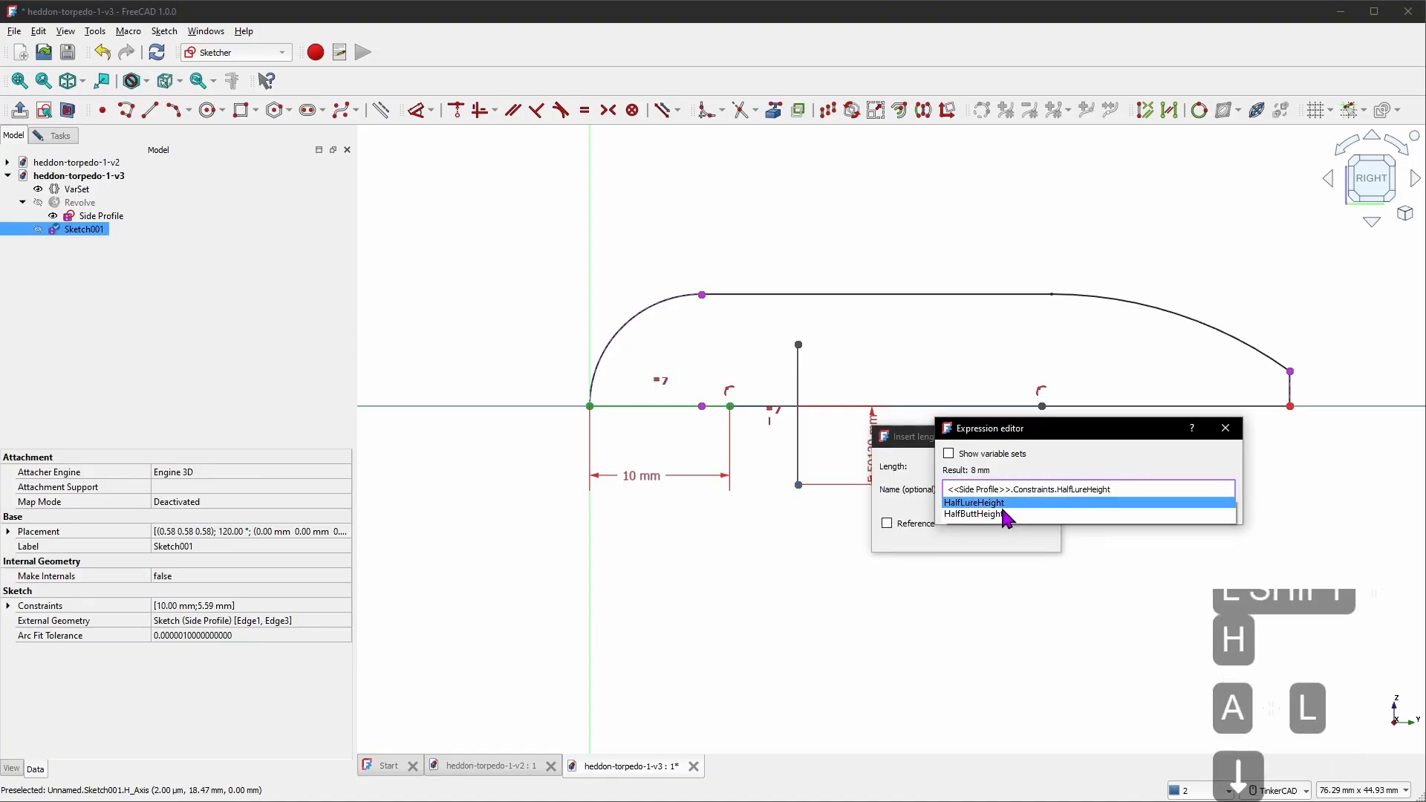
{"action": "key", "text": "Return"}
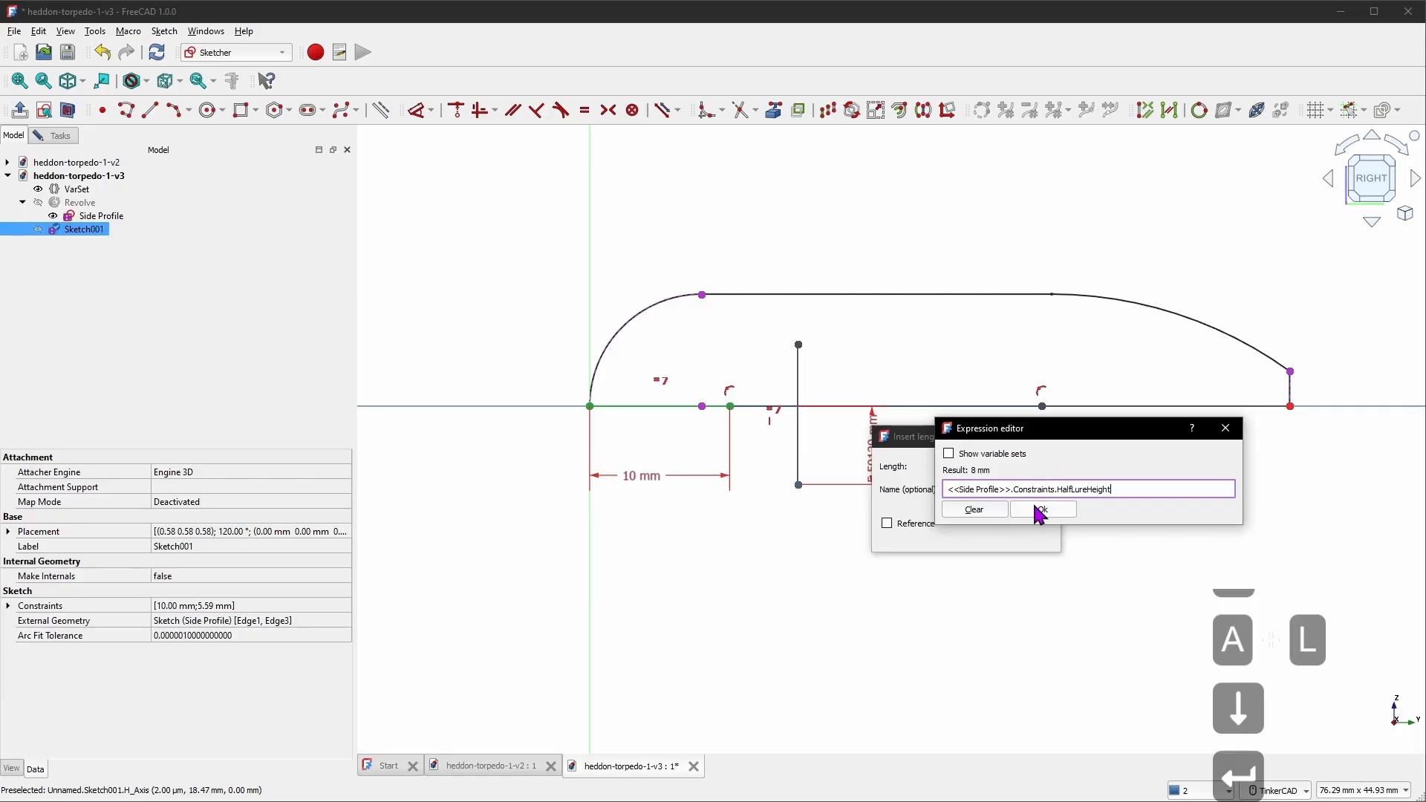
{"action": "left_click", "coordinate": [1039, 511]}
{"action": "left_click", "coordinate": [955, 536]}
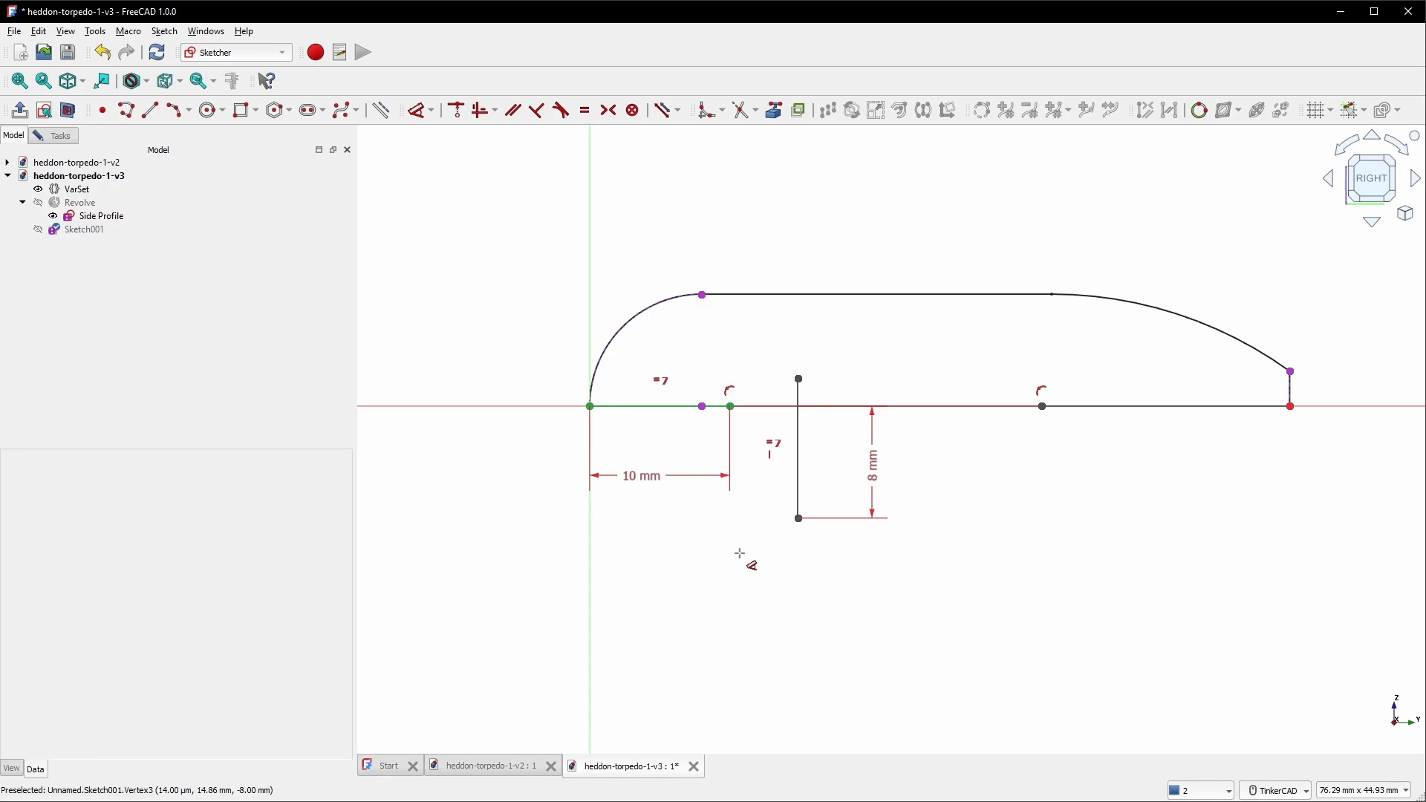
Dimension the horizontal distance from the vertical axis to the vertical line's lower endpoint as 15 mm
{"action": "left_click", "coordinate": [799, 519]}
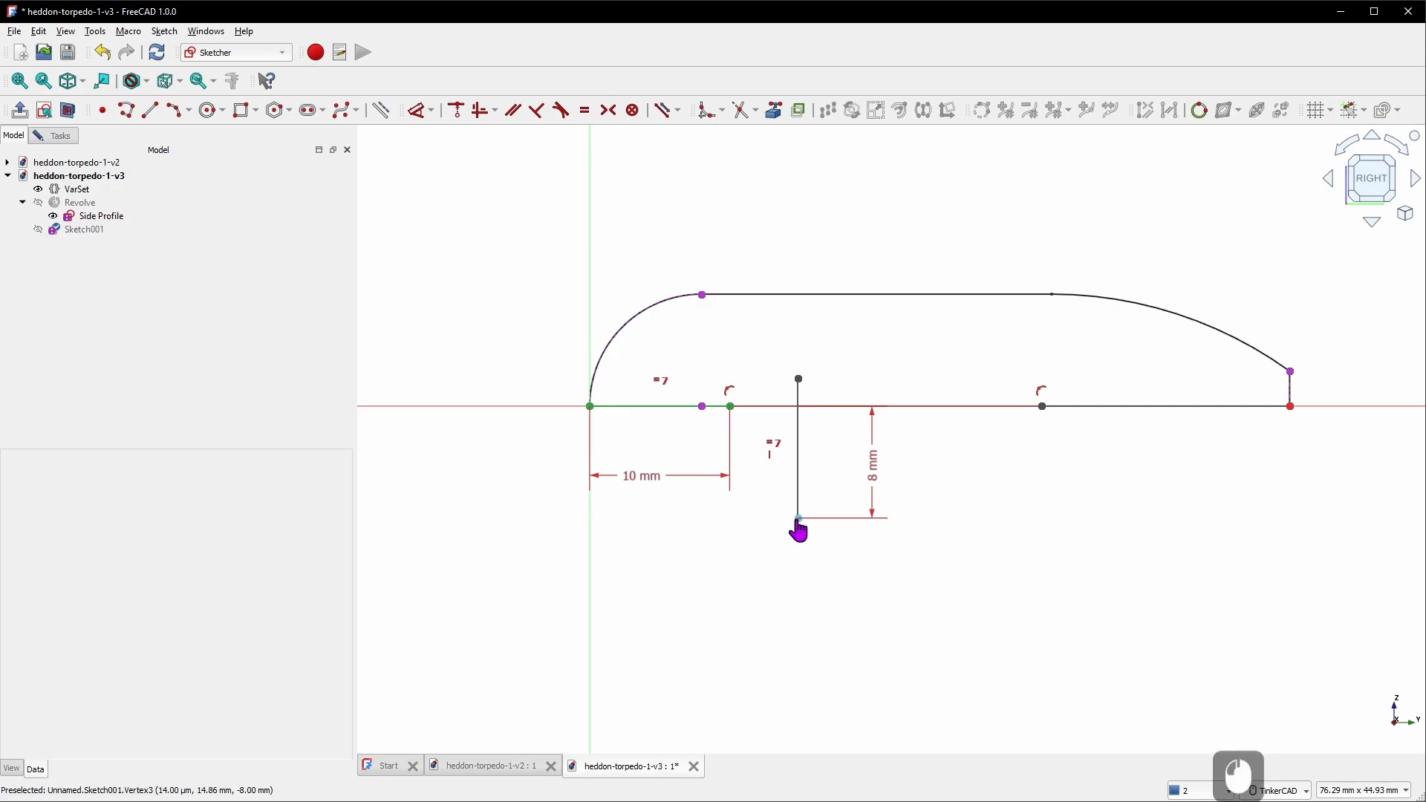
{"action": "left_click", "coordinate": [716, 586]}
{"action": "type", "text": "15"}
{"action": "key", "text": "Return"}
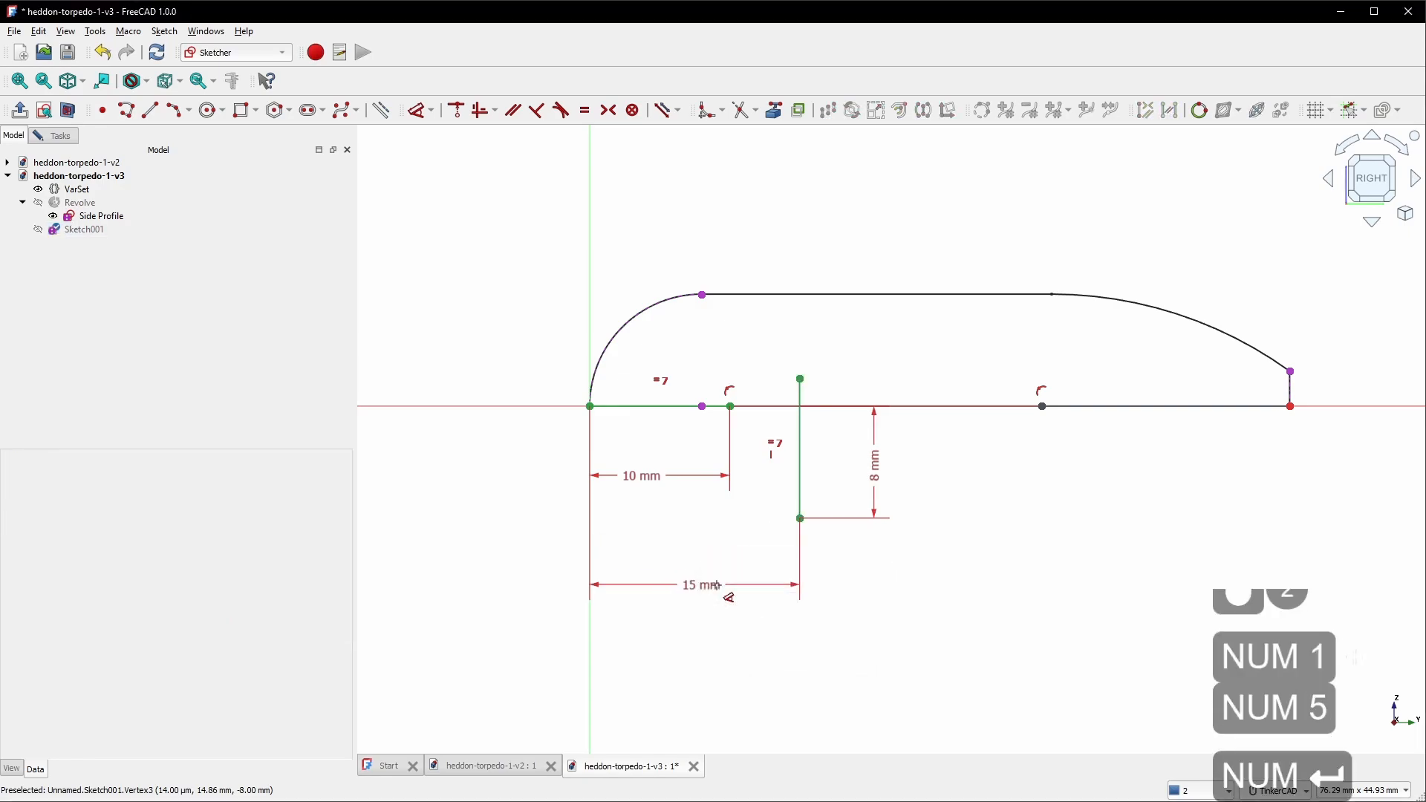
{"action": "right_click", "coordinate": [1114, 502]}
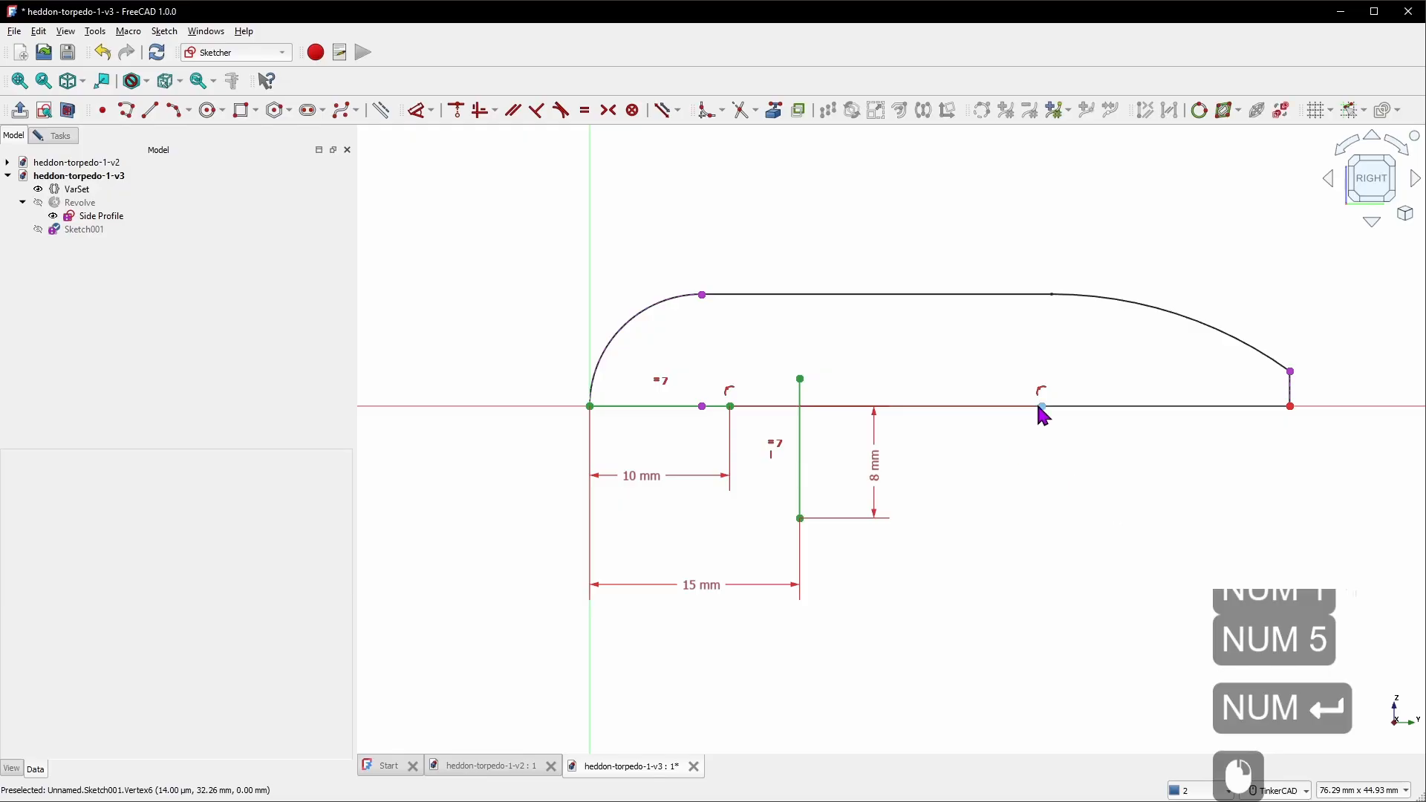
Shorten the tail line on the horizontal axis slightly, and dimension its length as 15 mm
{"action": "mouse_move", "coordinate": [1041, 406]}
{"action": "left_mouse_down"}
{"action": "mouse_move", "coordinate": [977, 408]}
{"action": "mouse_move", "coordinate": [1054, 409]}
{"action": "mouse_move", "coordinate": [1027, 408]}
{"action": "left_mouse_up"}
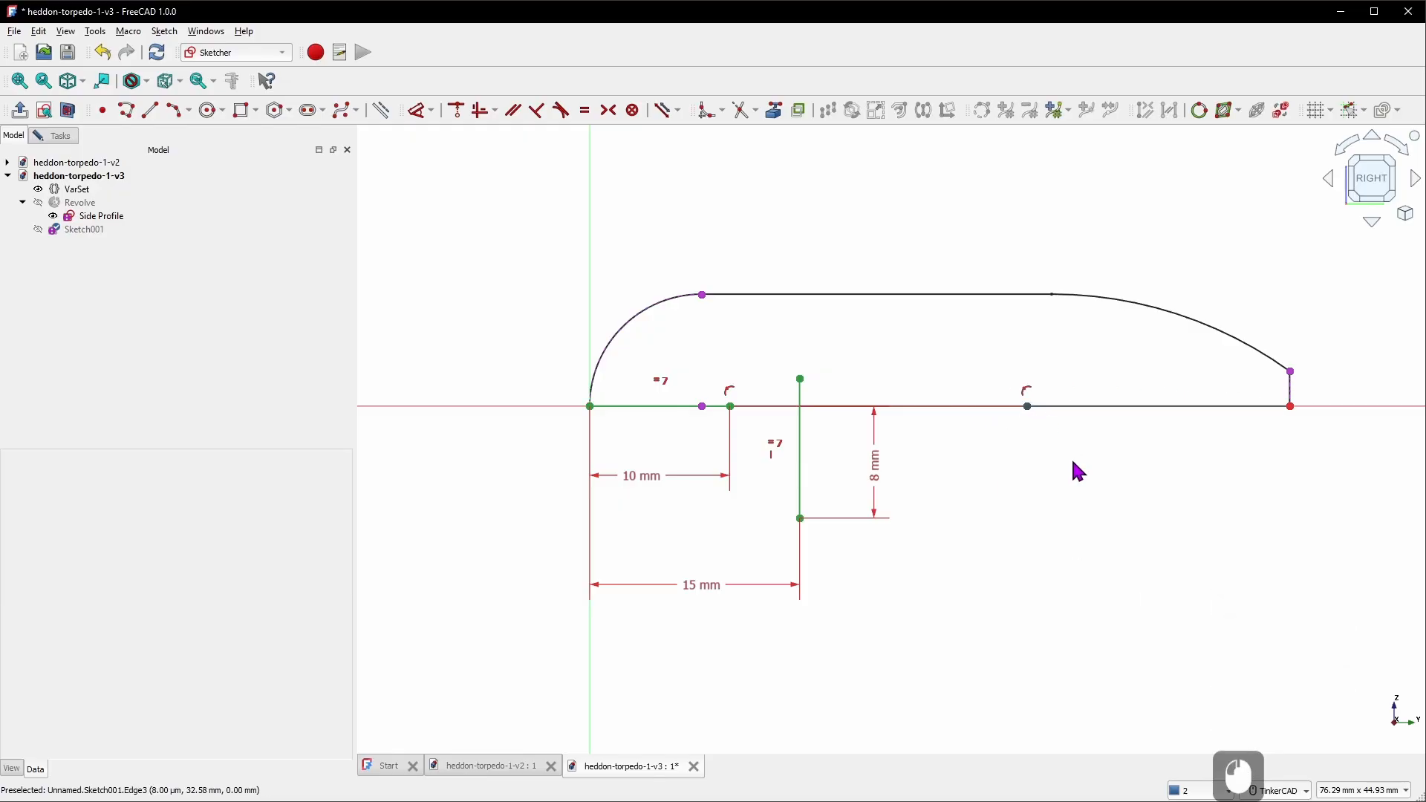
{"action": "left_click", "coordinate": [80, 190]}
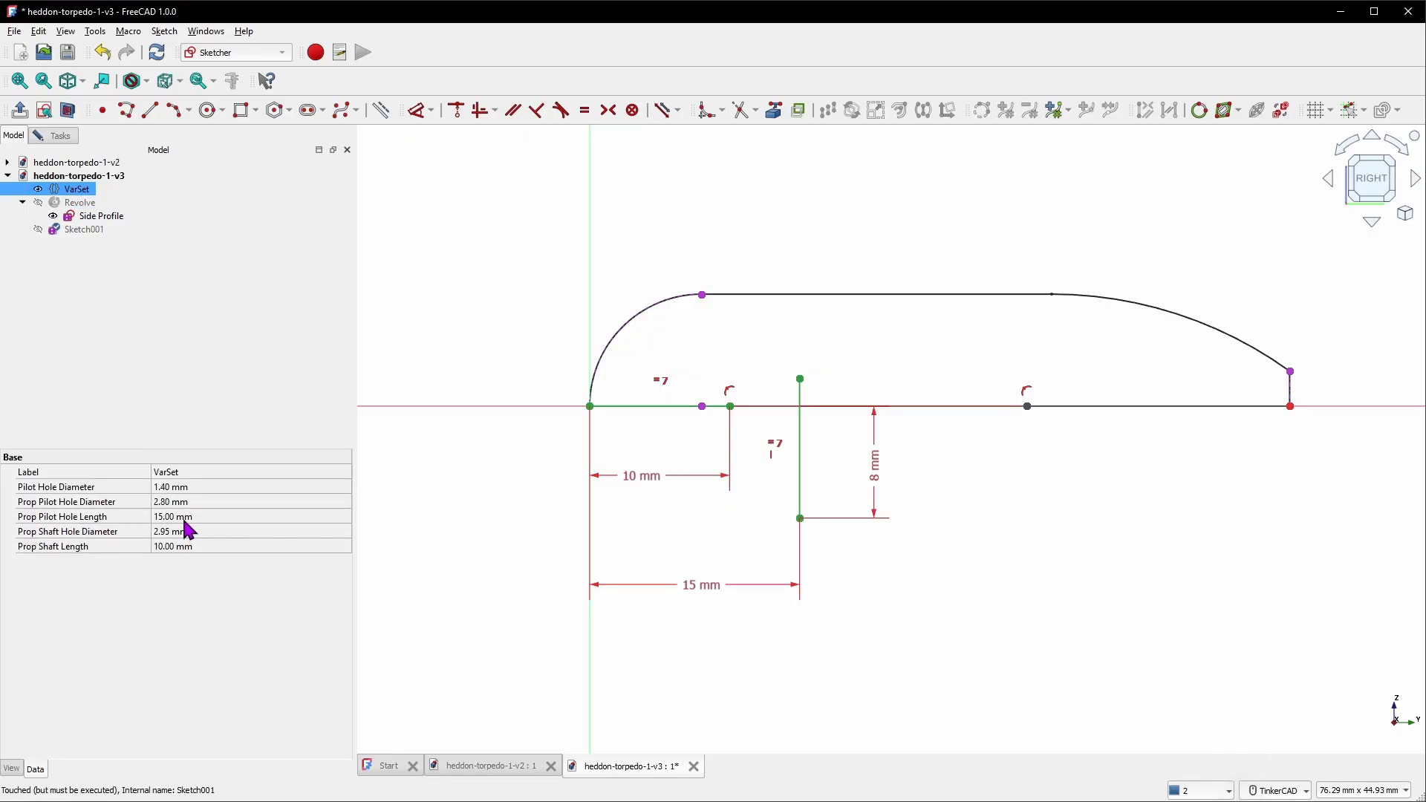
{"action": "key", "text": "d"}
{"action": "left_click", "coordinate": [1151, 413]}
{"action": "left_click", "coordinate": [1162, 517]}
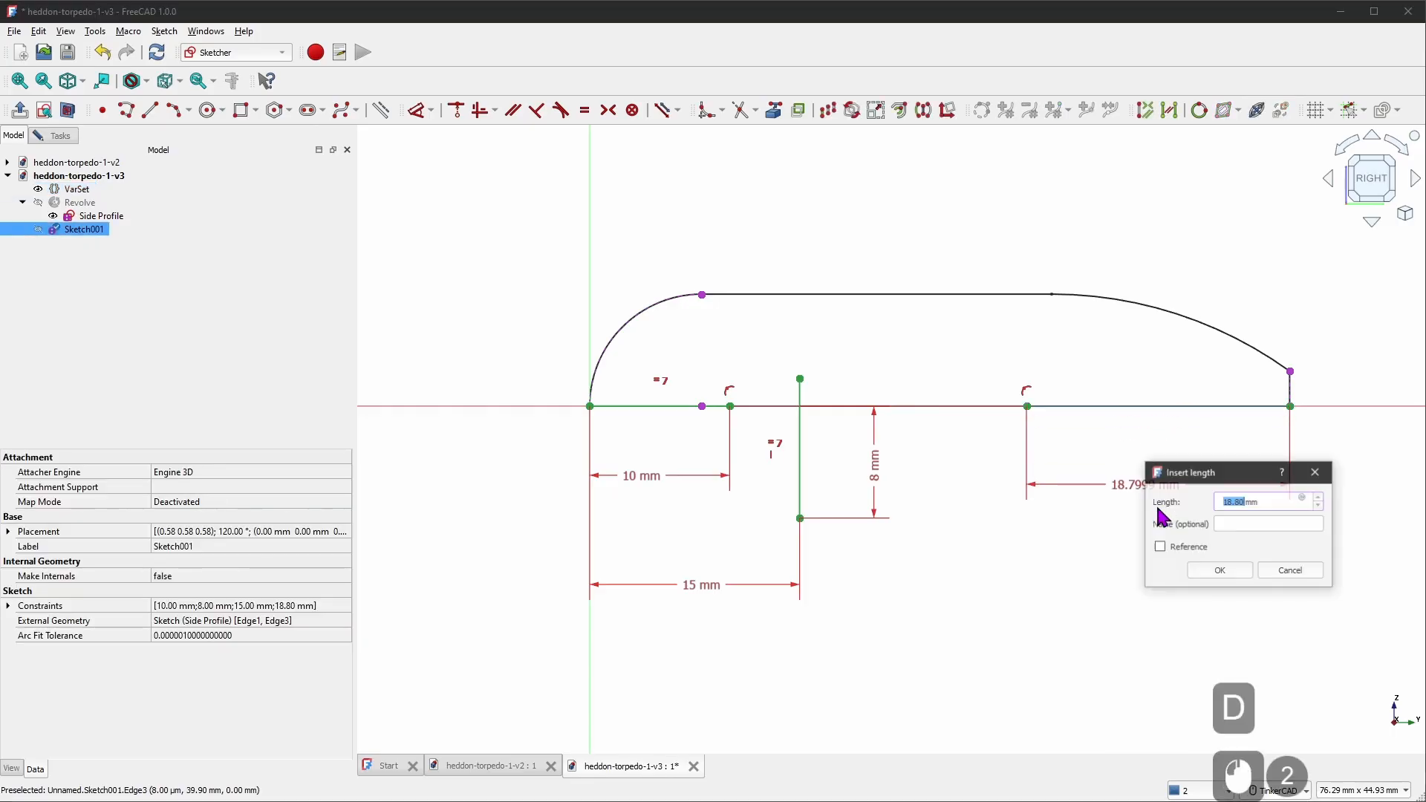
{"action": "type", "text": "15"}
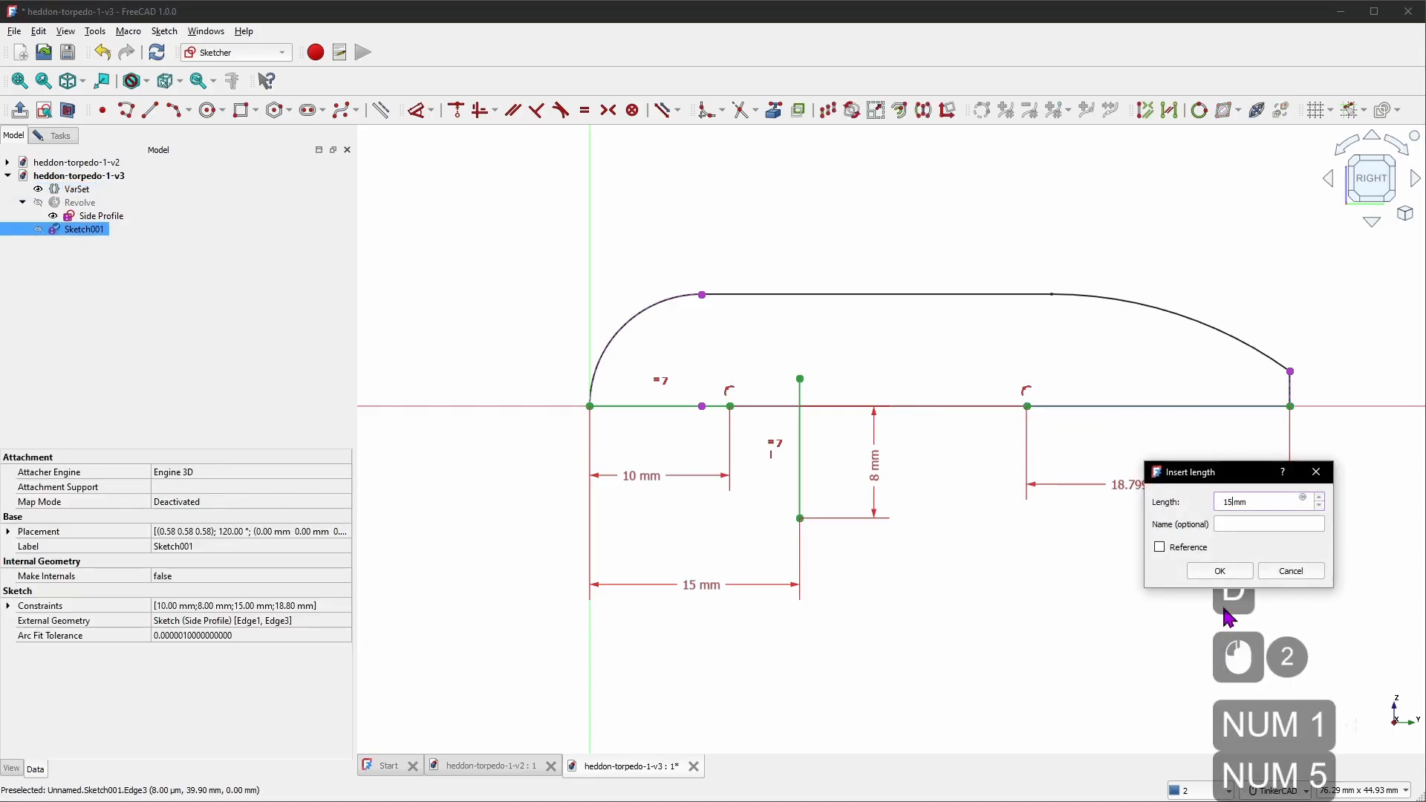
{"action": "left_click", "coordinate": [1219, 570]}
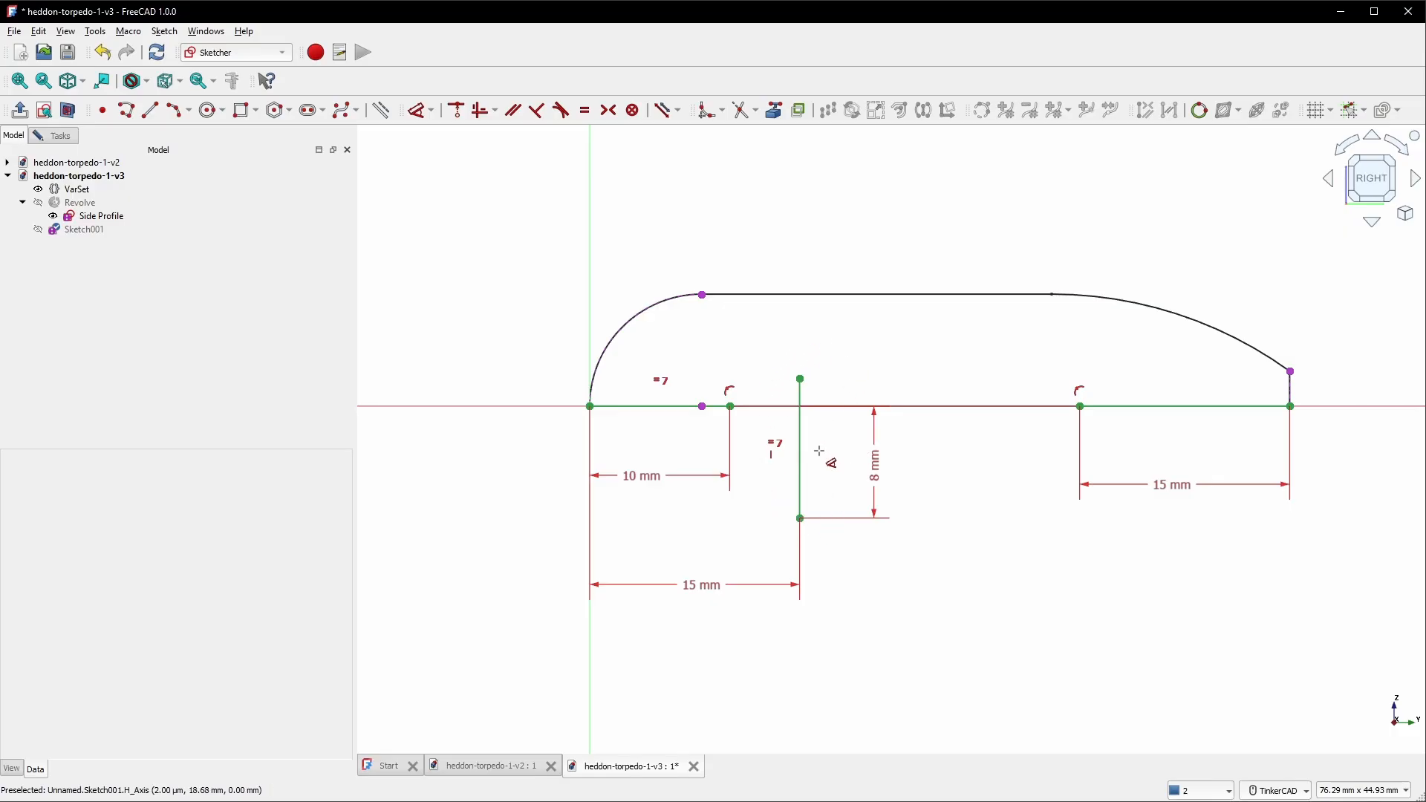
Sketch a line about 20.5 mm long on the horizontal axis, just beyond the lure's tail end
{"action": "scroll", "coordinate": [819, 451], "scroll_direction": "down", "scroll_amount": 4}
{"action": "left_click", "coordinate": [149, 111]}
{"action": "left_click", "coordinate": [1043, 380]}
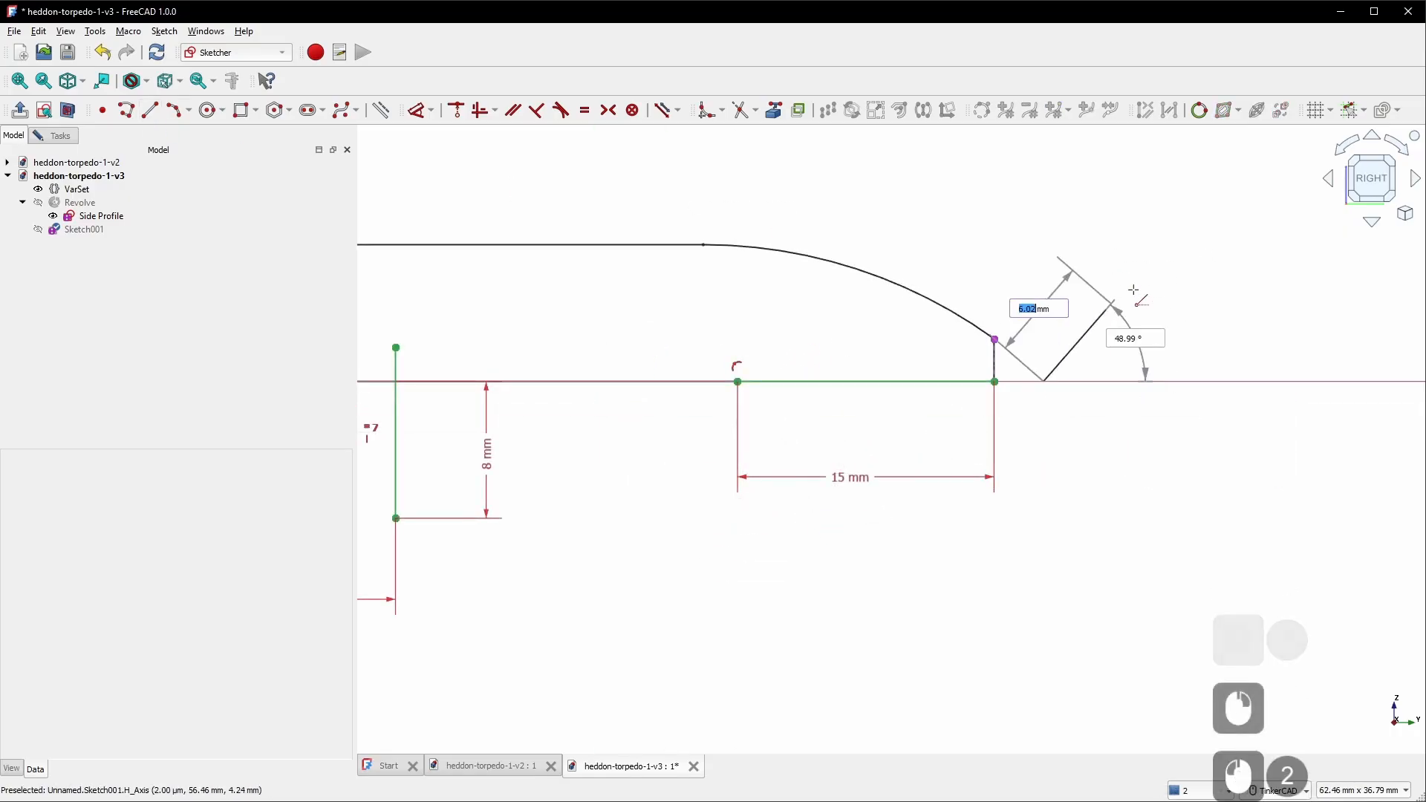
{"action": "scroll", "coordinate": [1203, 323], "scroll_direction": "down", "scroll_amount": 4}
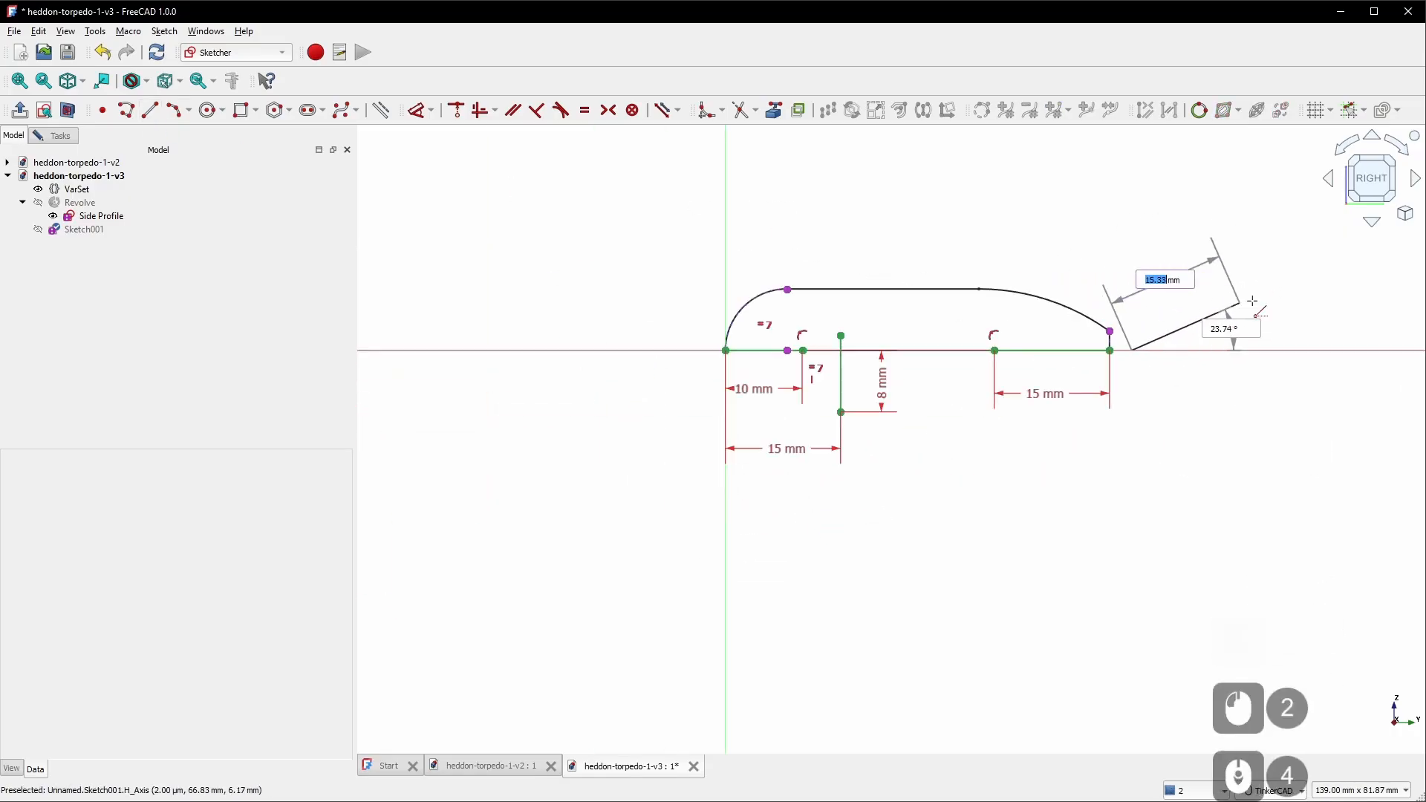
{"action": "left_click", "coordinate": [1290, 350]}
{"action": "scroll", "coordinate": [1178, 379], "scroll_direction": "up", "scroll_amount": 3}
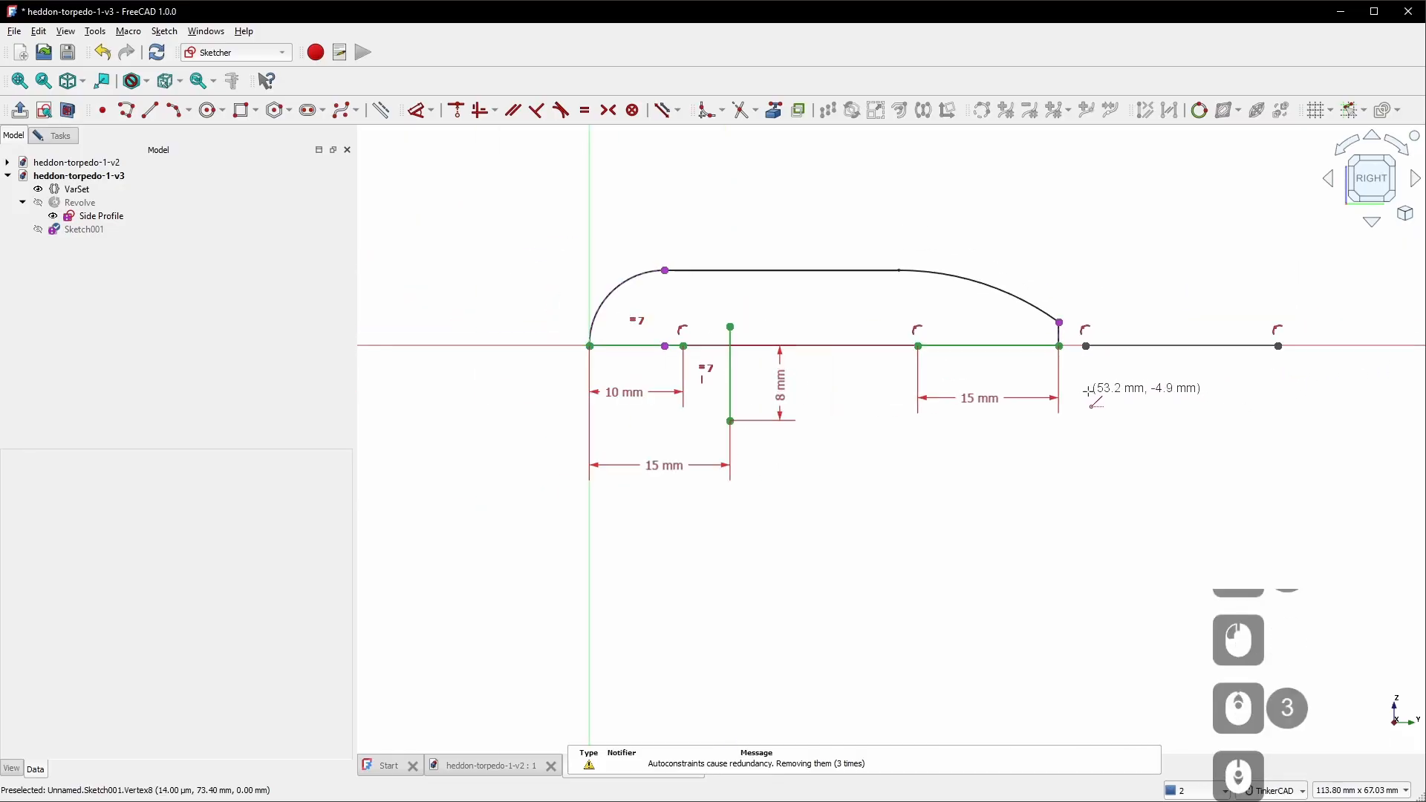
{"action": "scroll", "coordinate": [1158, 375], "scroll_direction": "up", "scroll_amount": 4}
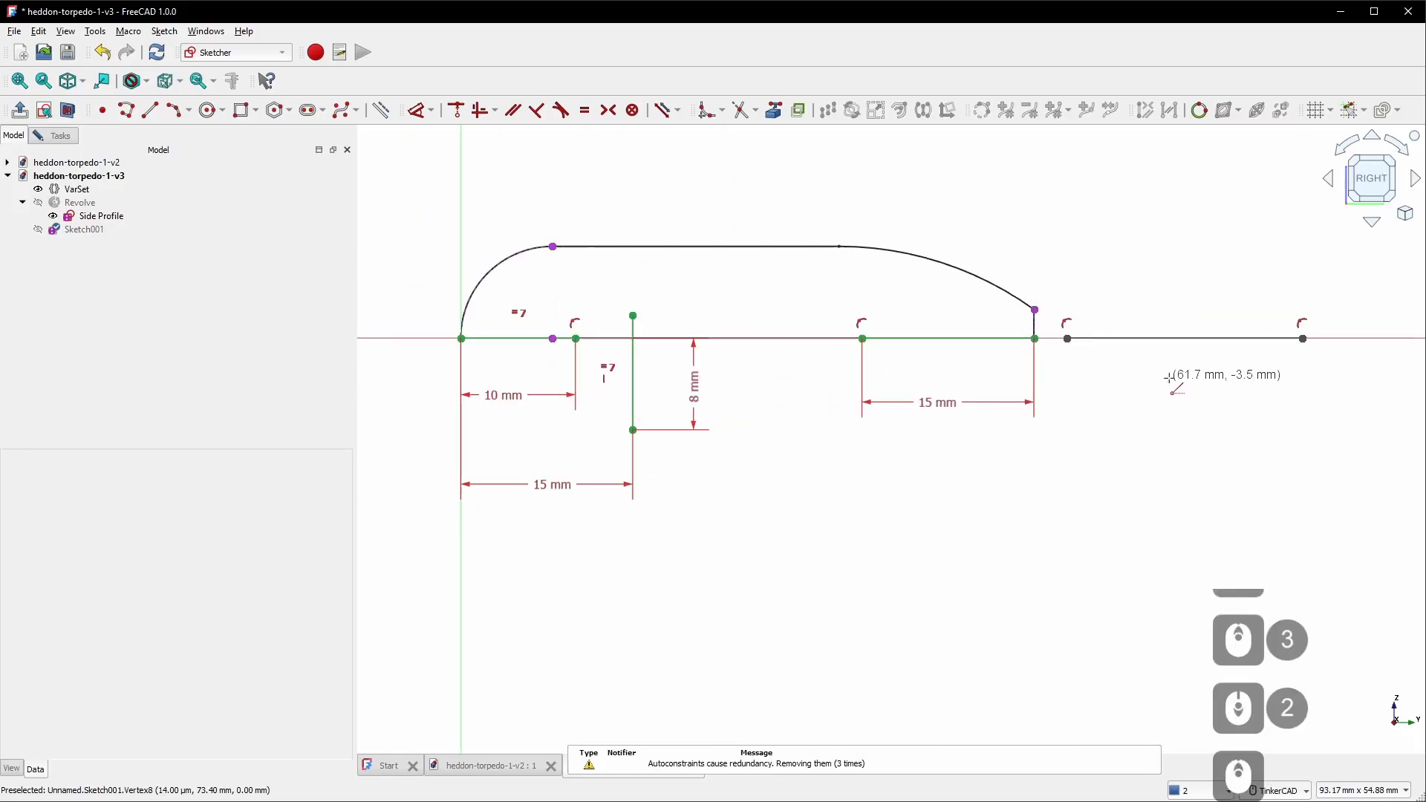
{"action": "right_click", "coordinate": [1137, 352]}
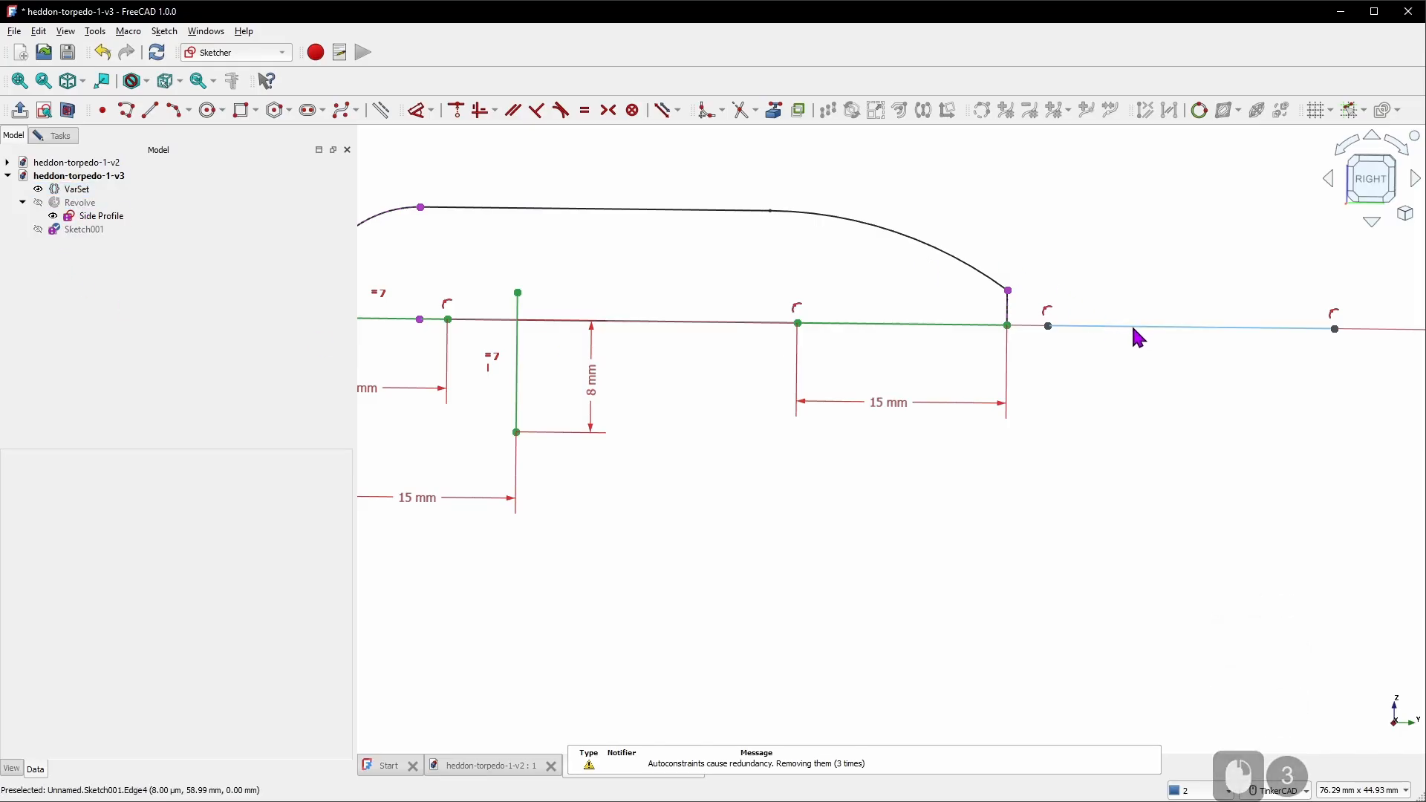
Dimension the length of the line beyond the tail with the expression VarSet.PropShaftLength
{"action": "left_click", "coordinate": [1133, 329]}
{"action": "key", "text": "d"}
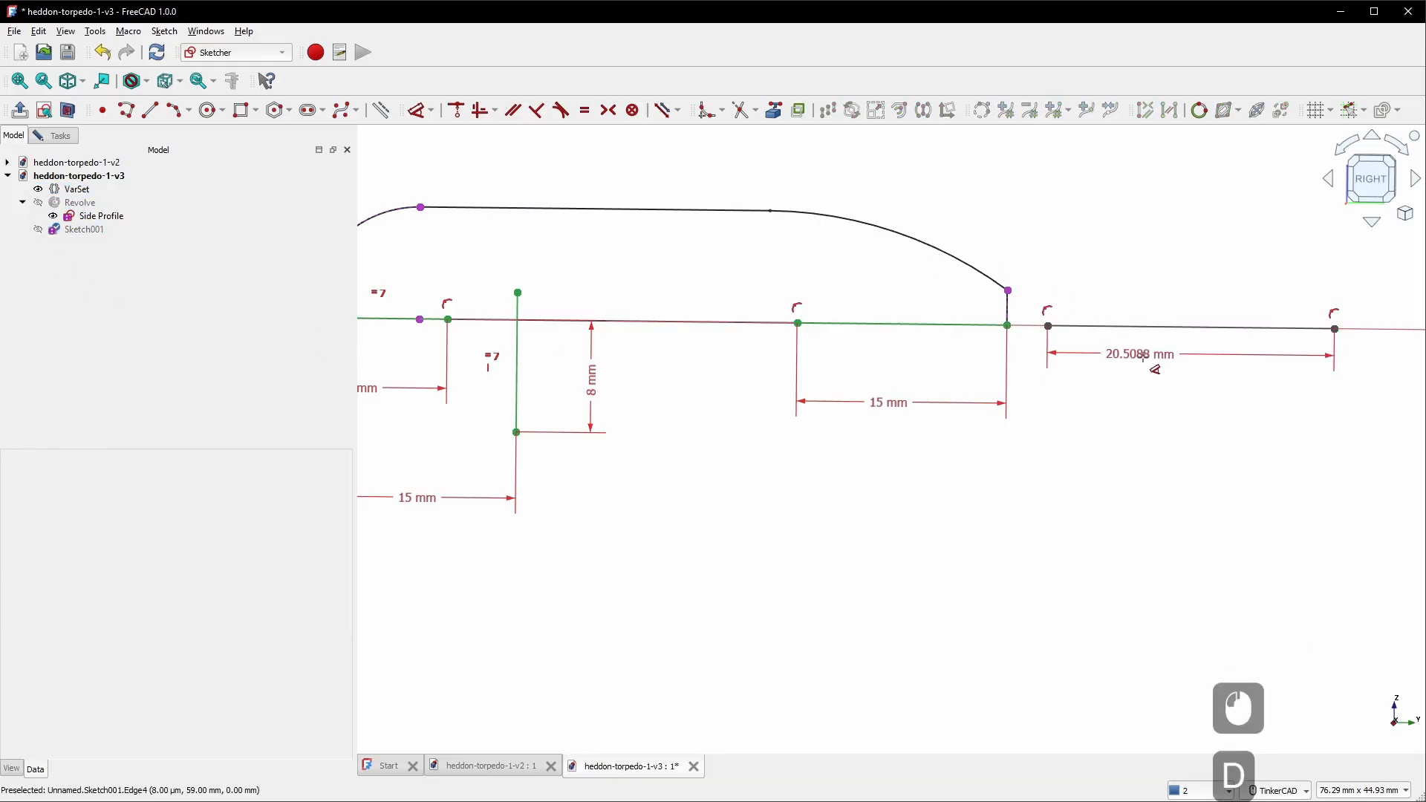
{"action": "left_click", "coordinate": [1137, 405]}
{"action": "left_click", "coordinate": [1300, 414]}
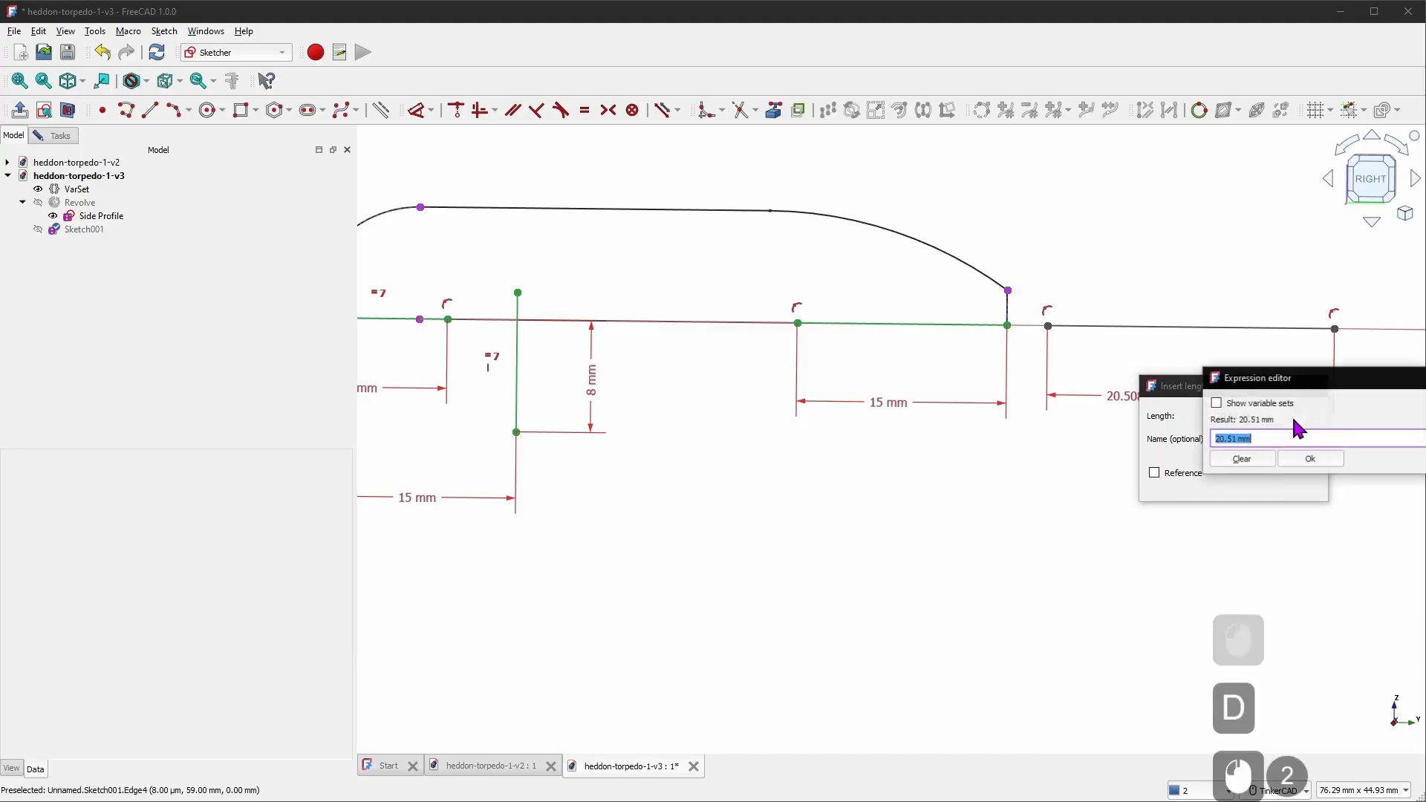
{"action": "type", "text": "Varset.propsh"}
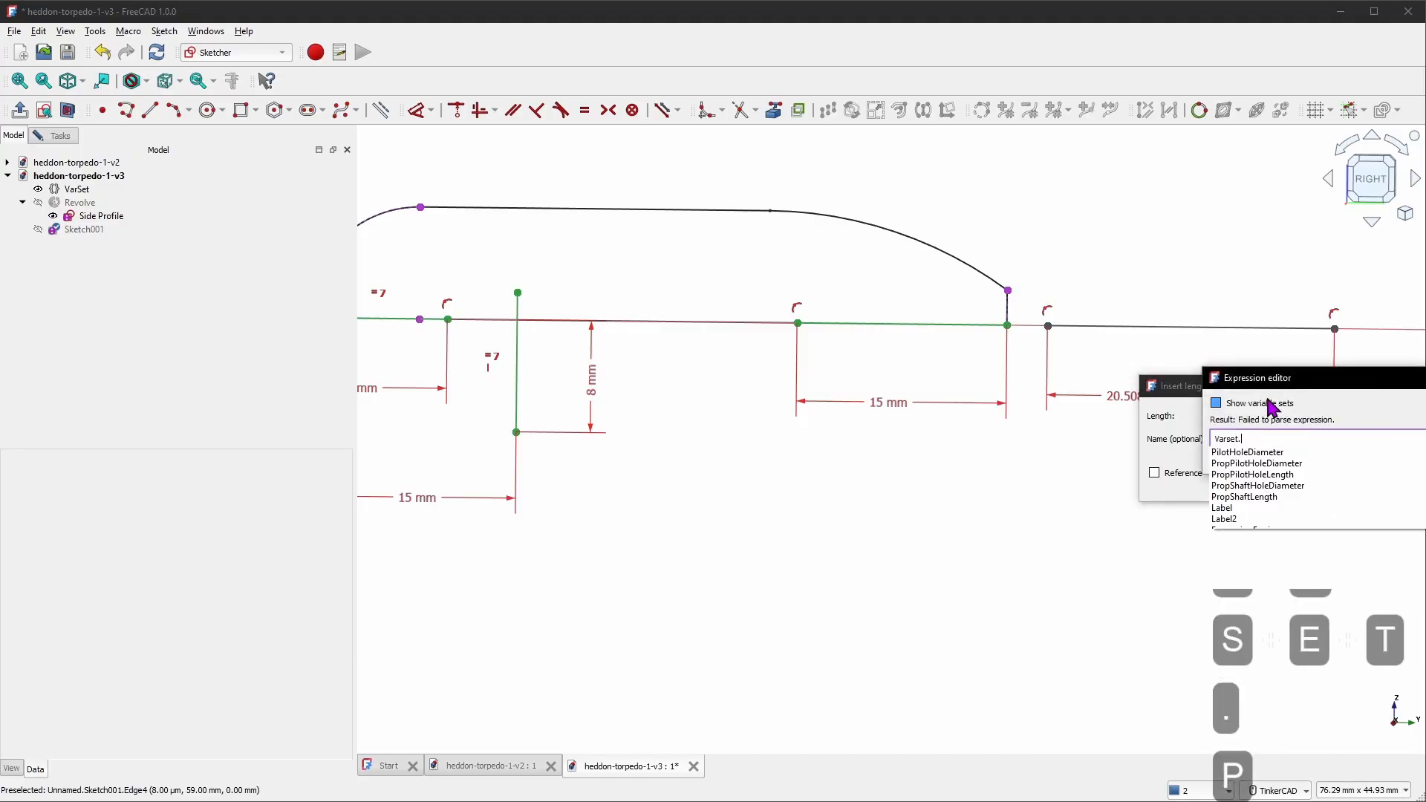
{"action": "key", "text": "Down"}
{"action": "key", "text": "Down"}
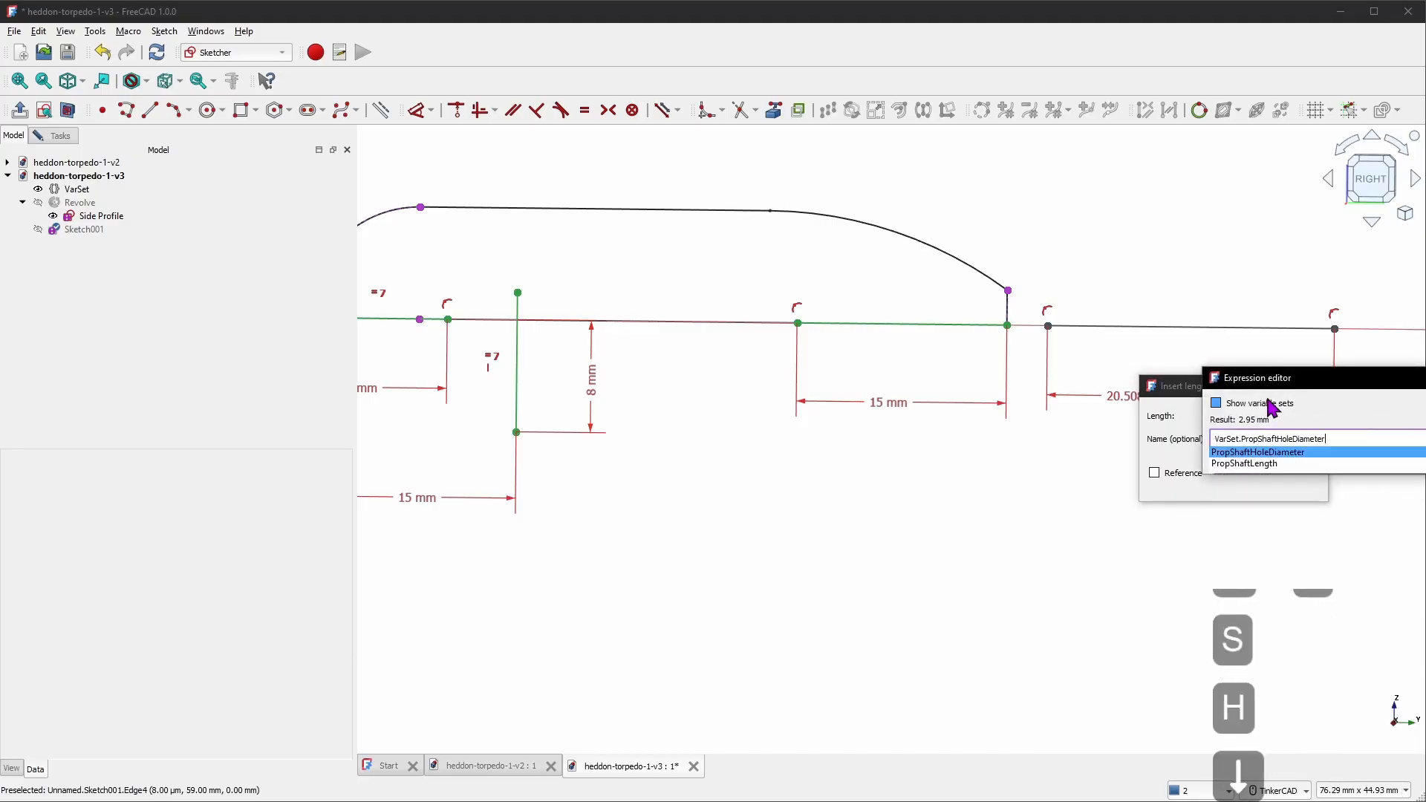
{"action": "key", "text": "Return"}
{"action": "left_click", "coordinate": [1303, 457]}
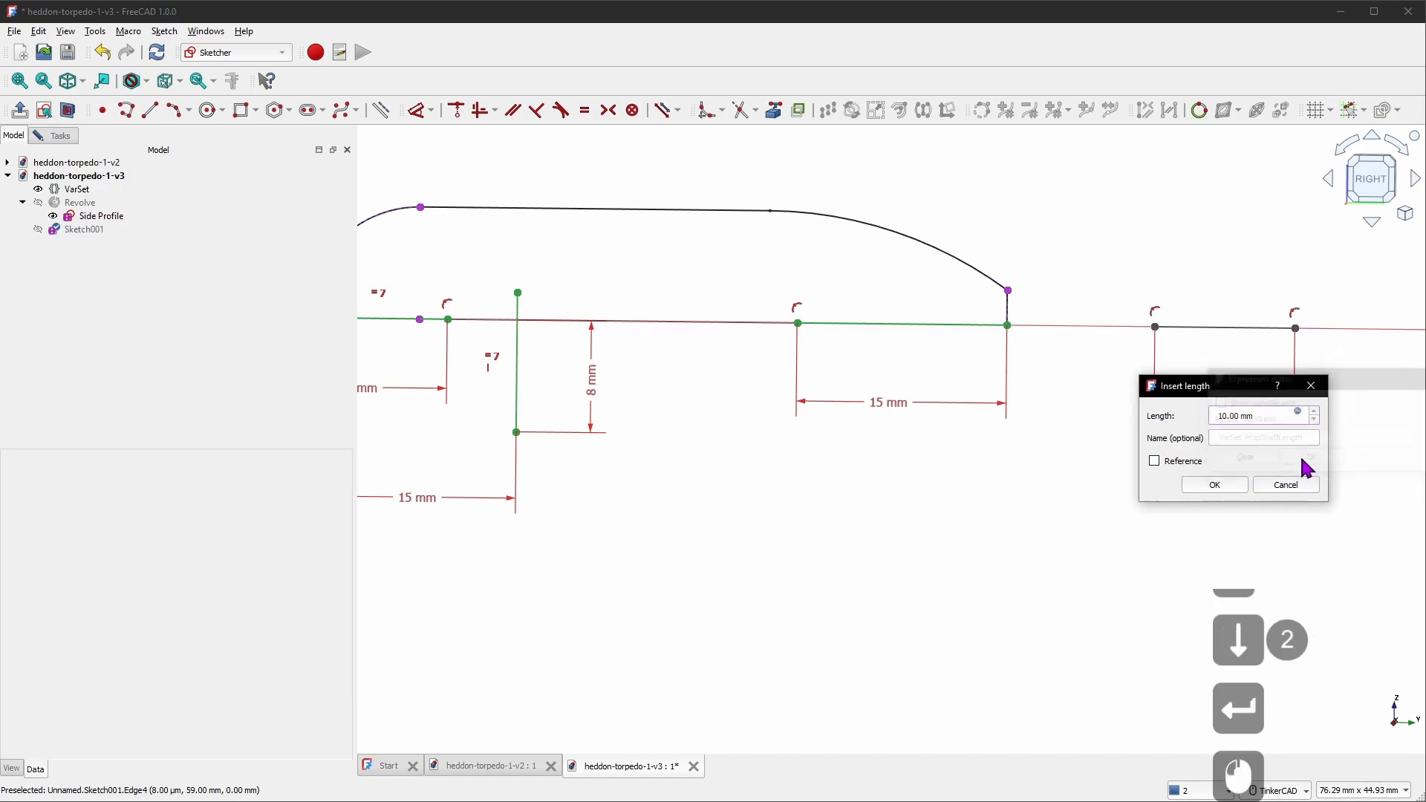
{"action": "left_click", "coordinate": [1229, 488]}
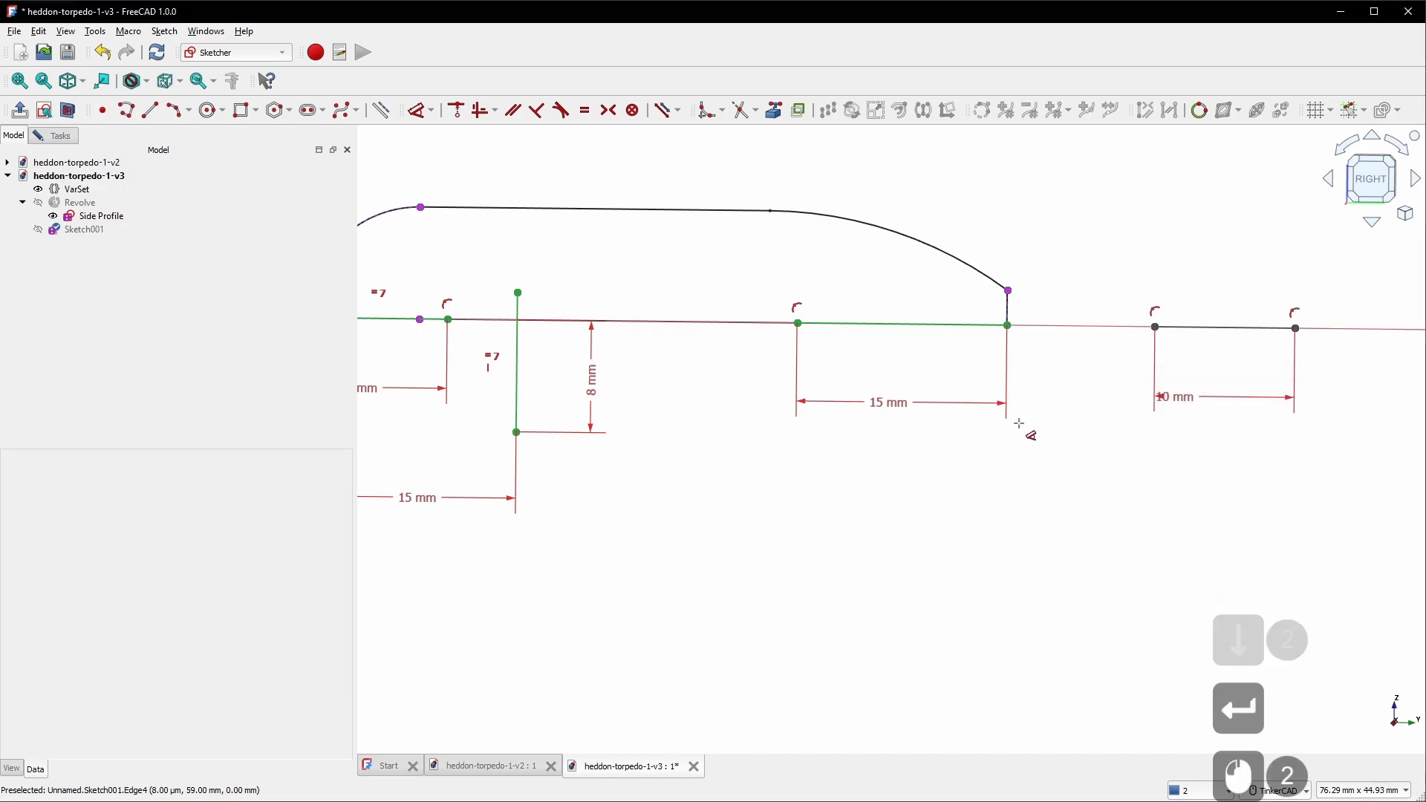
Dimension the horizontal gap between the tail end and the near endpoint of the prop shaft line as 2 mm
{"action": "left_click", "coordinate": [1008, 325]}
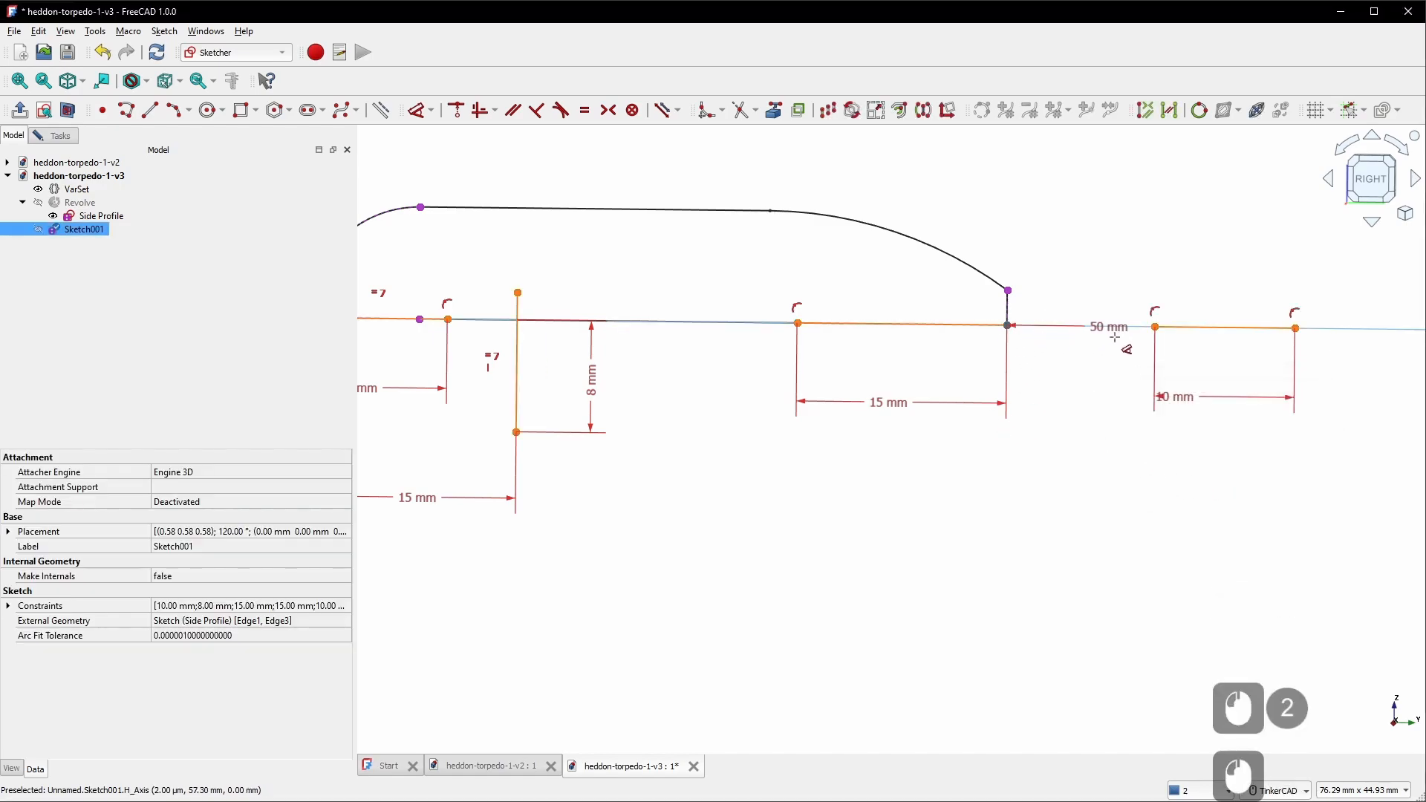
{"action": "left_click", "coordinate": [1155, 326]}
{"action": "left_click", "coordinate": [1087, 508]}
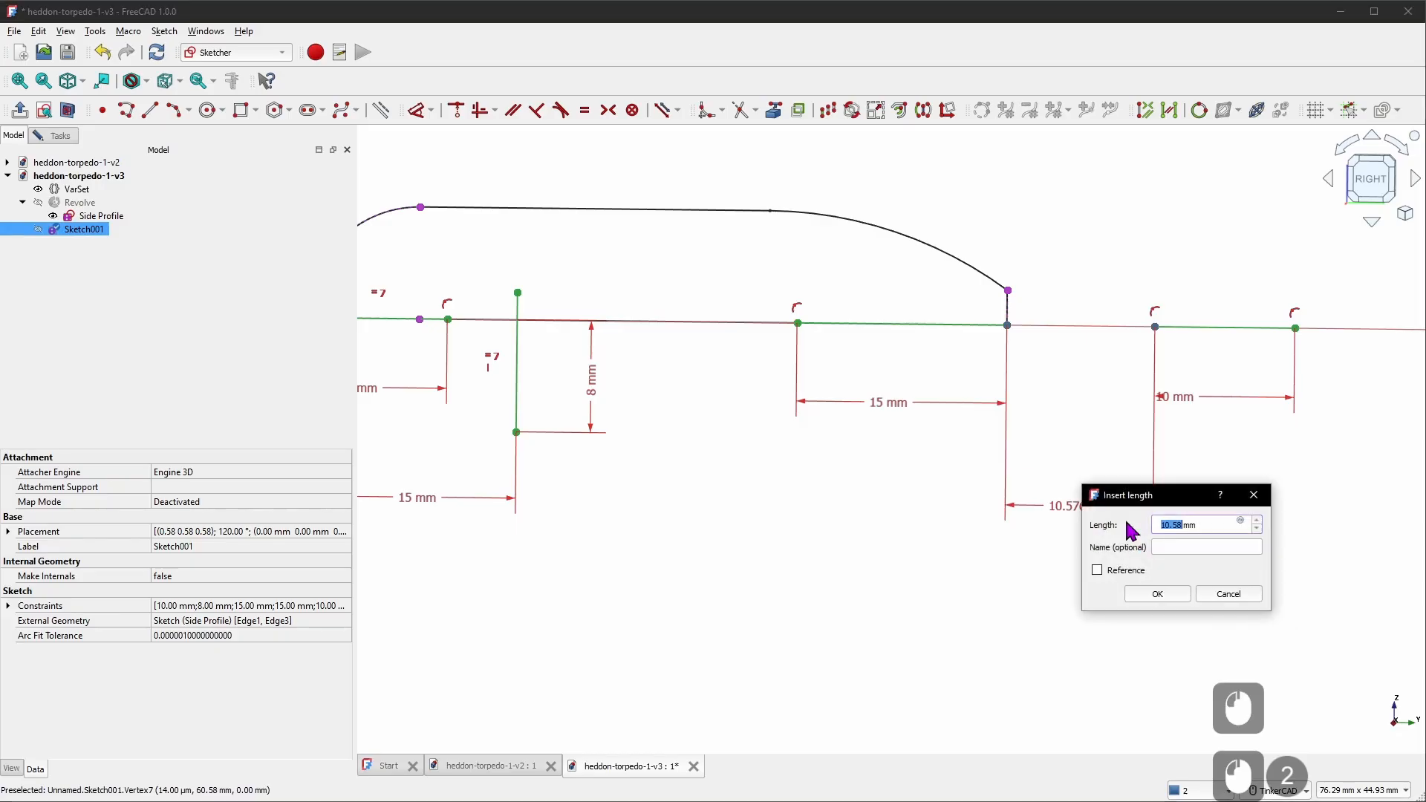
{"action": "type", "text": "2"}
{"action": "key", "text": "Return"}
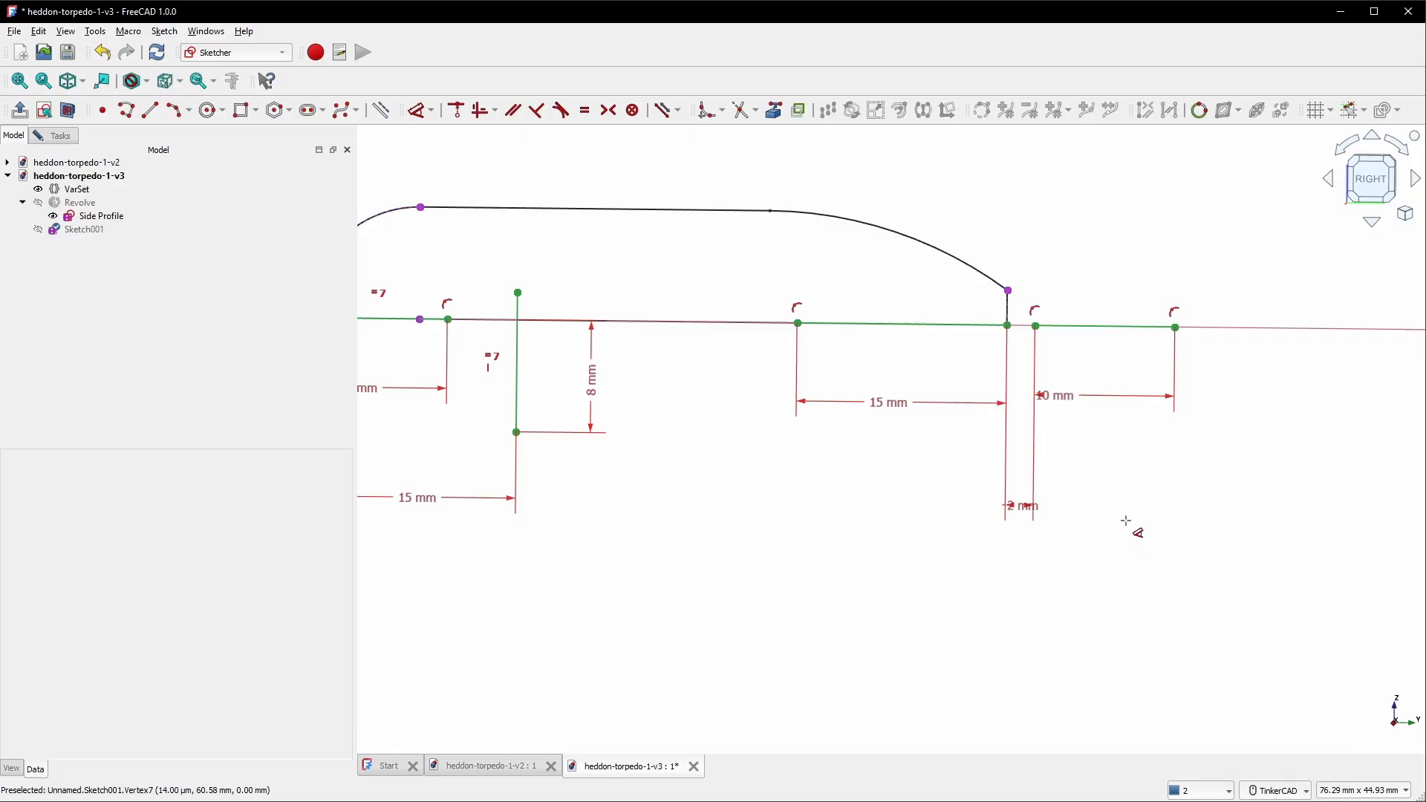
{"action": "right_click", "coordinate": [743, 238]}
Close the guide line sketch and rename it as Rigging Sketch
{"action": "scroll", "coordinate": [1143, 356], "scroll_direction": "down", "scroll_amount": 2}
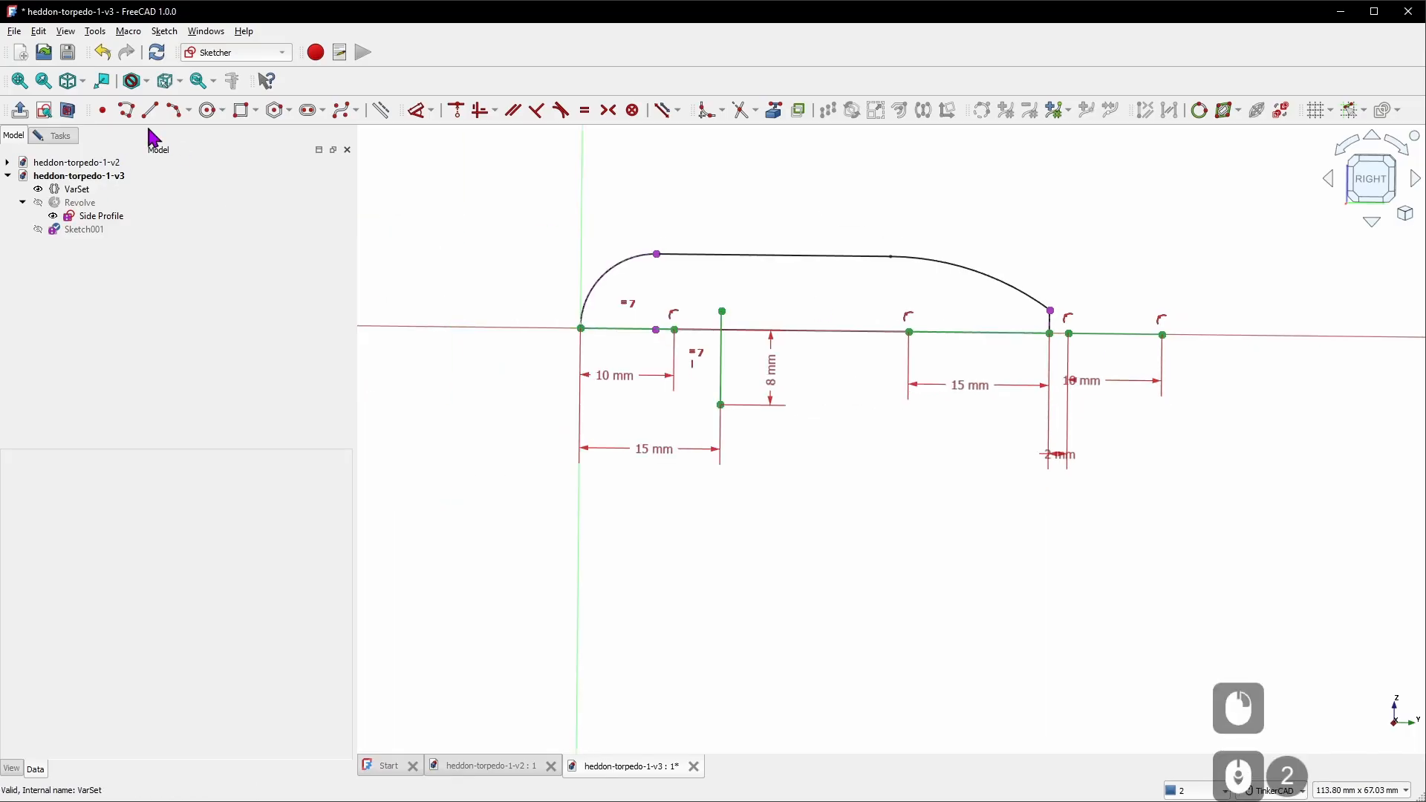
{"action": "left_click", "coordinate": [58, 136]}
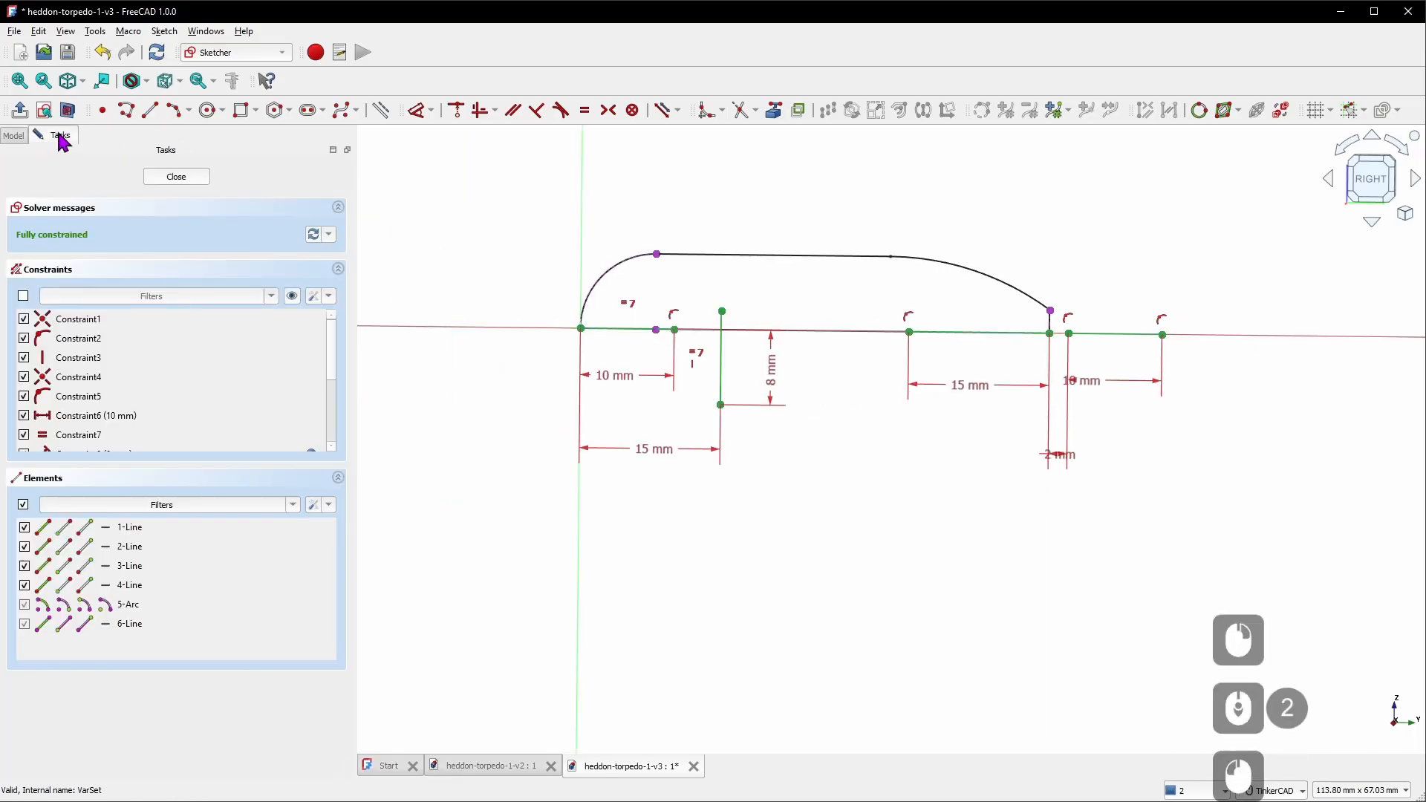
{"action": "left_click", "coordinate": [178, 178]}
{"action": "right_click", "coordinate": [87, 243]}
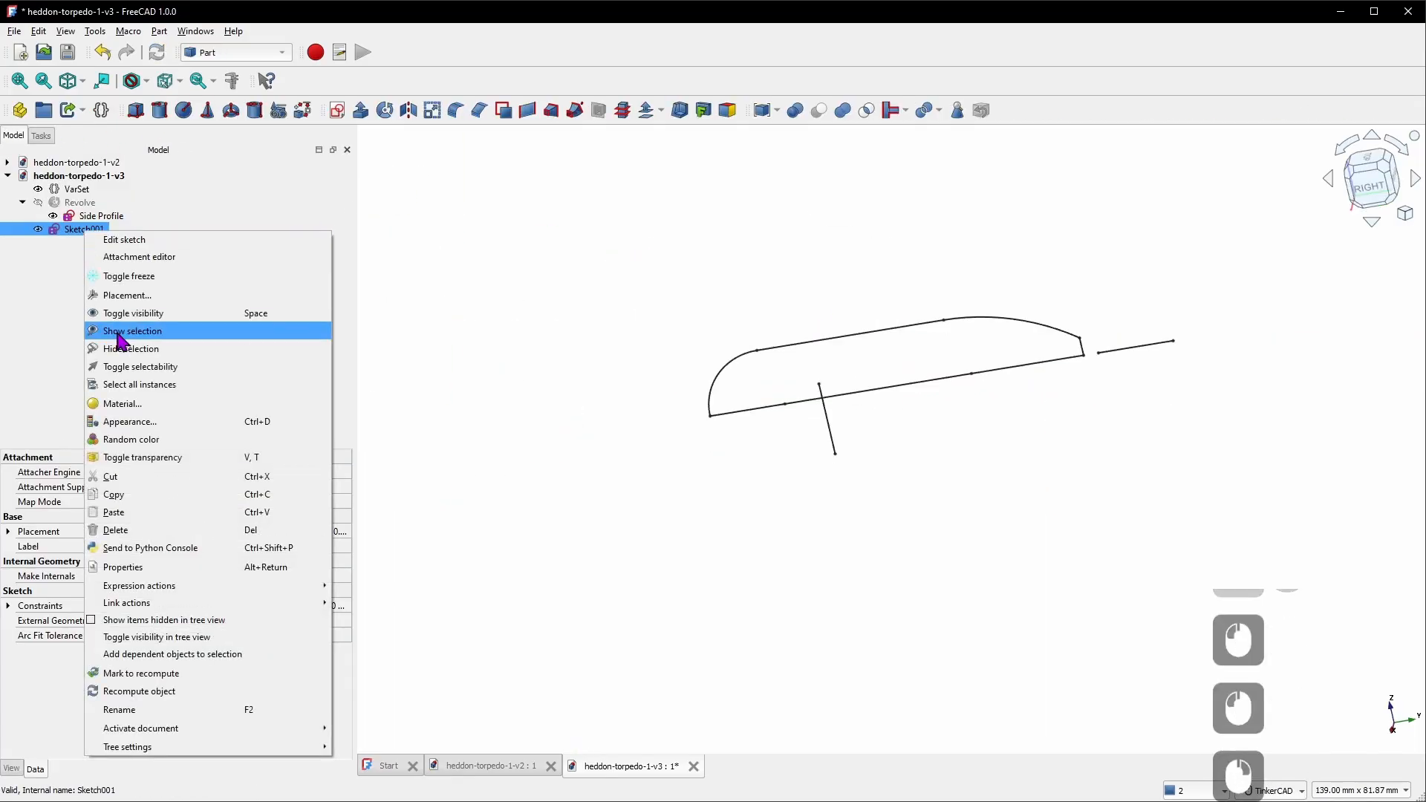
{"action": "left_click", "coordinate": [186, 709]}
{"action": "type", "text": "Rigging Sketch"}
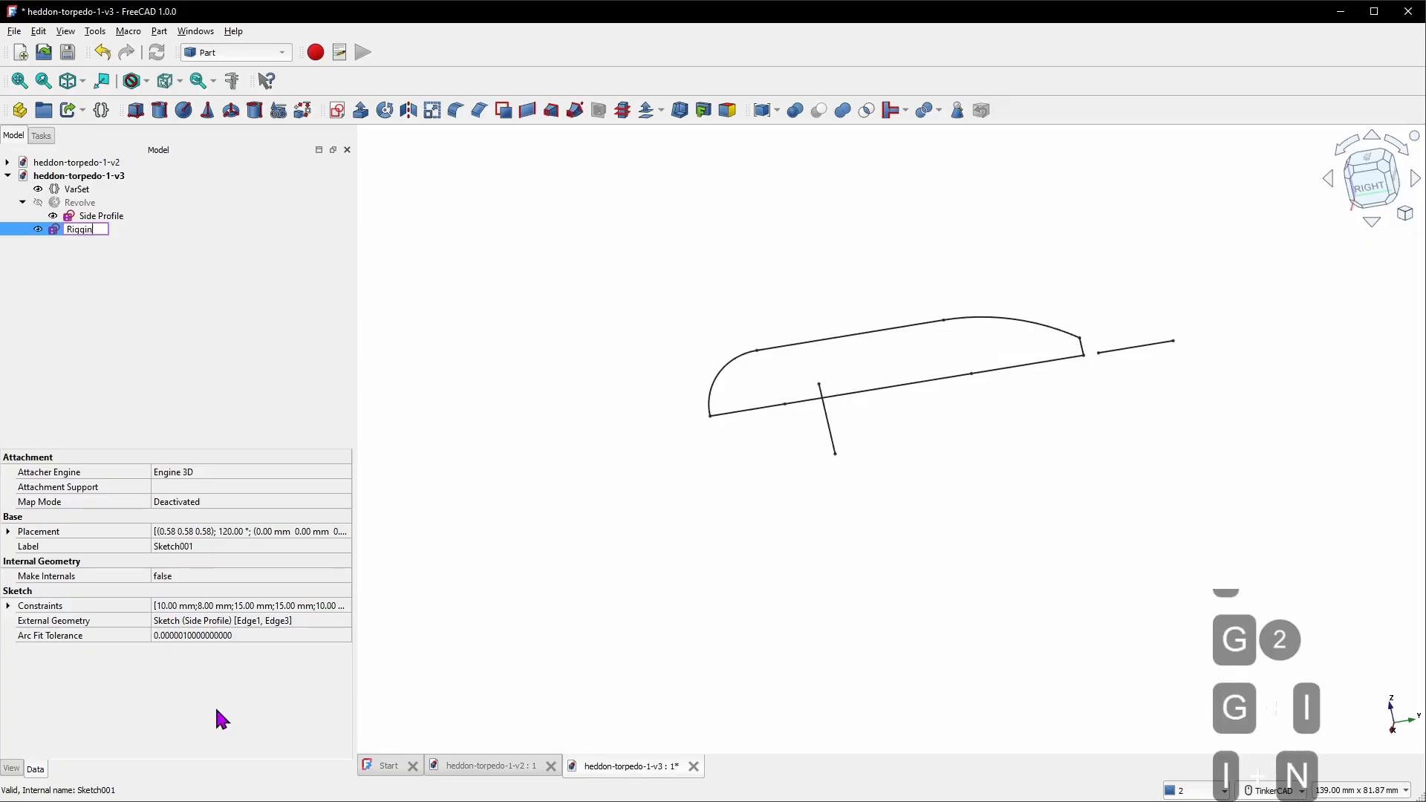
{"action": "key", "text": "Return"}
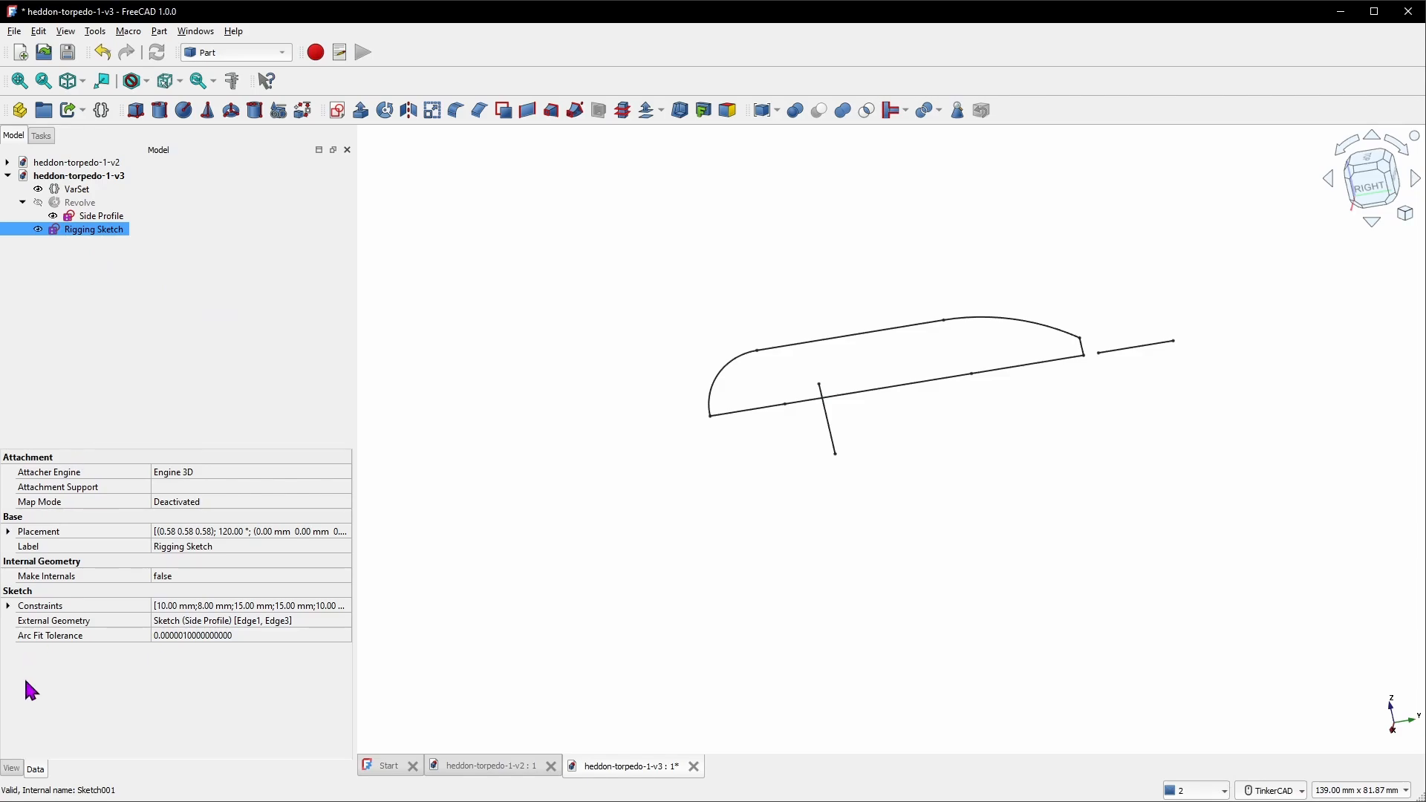
Set the display point size of Rigging Sketch to 10, and hide the Side Profile sketch
{"action": "left_click", "coordinate": [13, 770]}
{"action": "scroll", "coordinate": [190, 629], "scroll_direction": "down", "scroll_amount": 4}
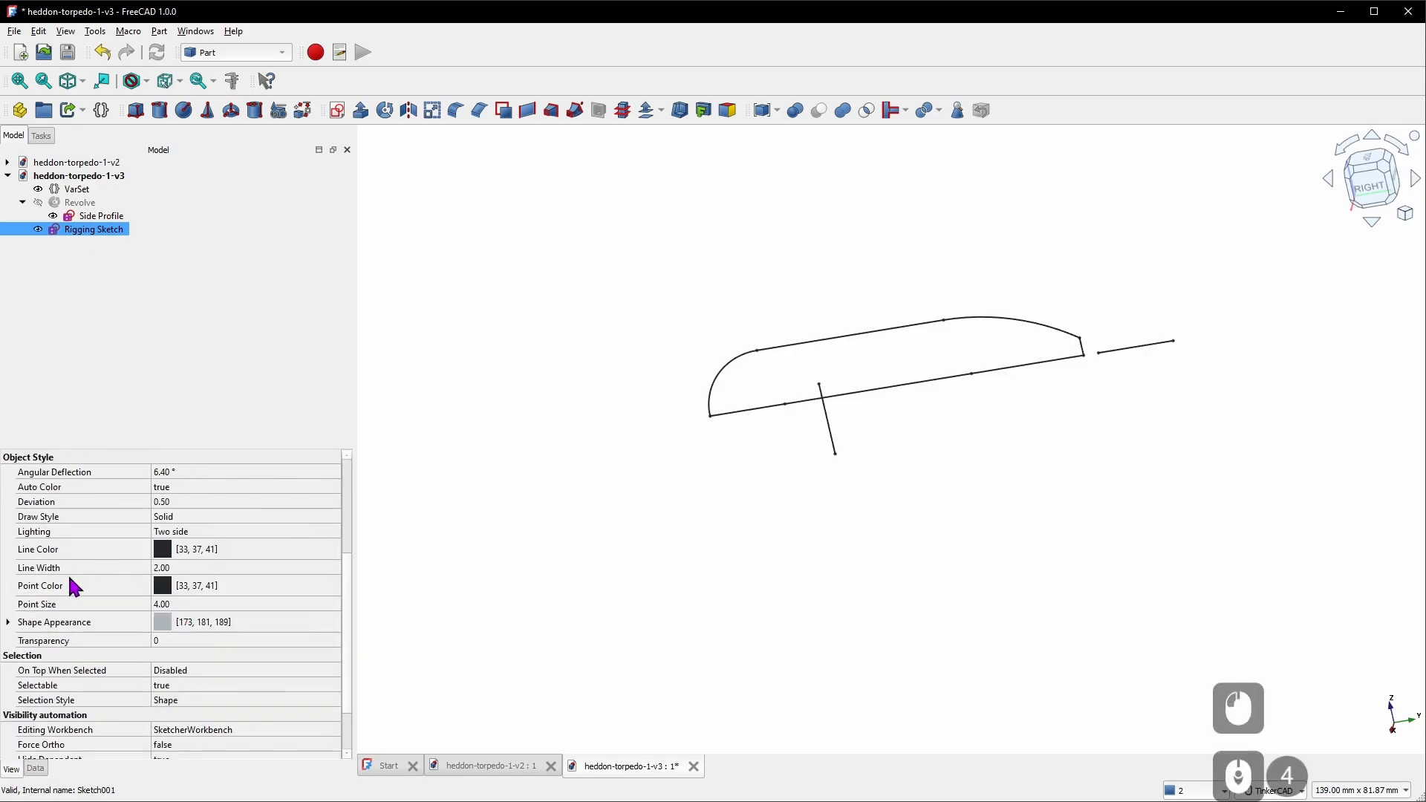
{"action": "left_click", "coordinate": [177, 605]}
{"action": "type", "text": "10"}
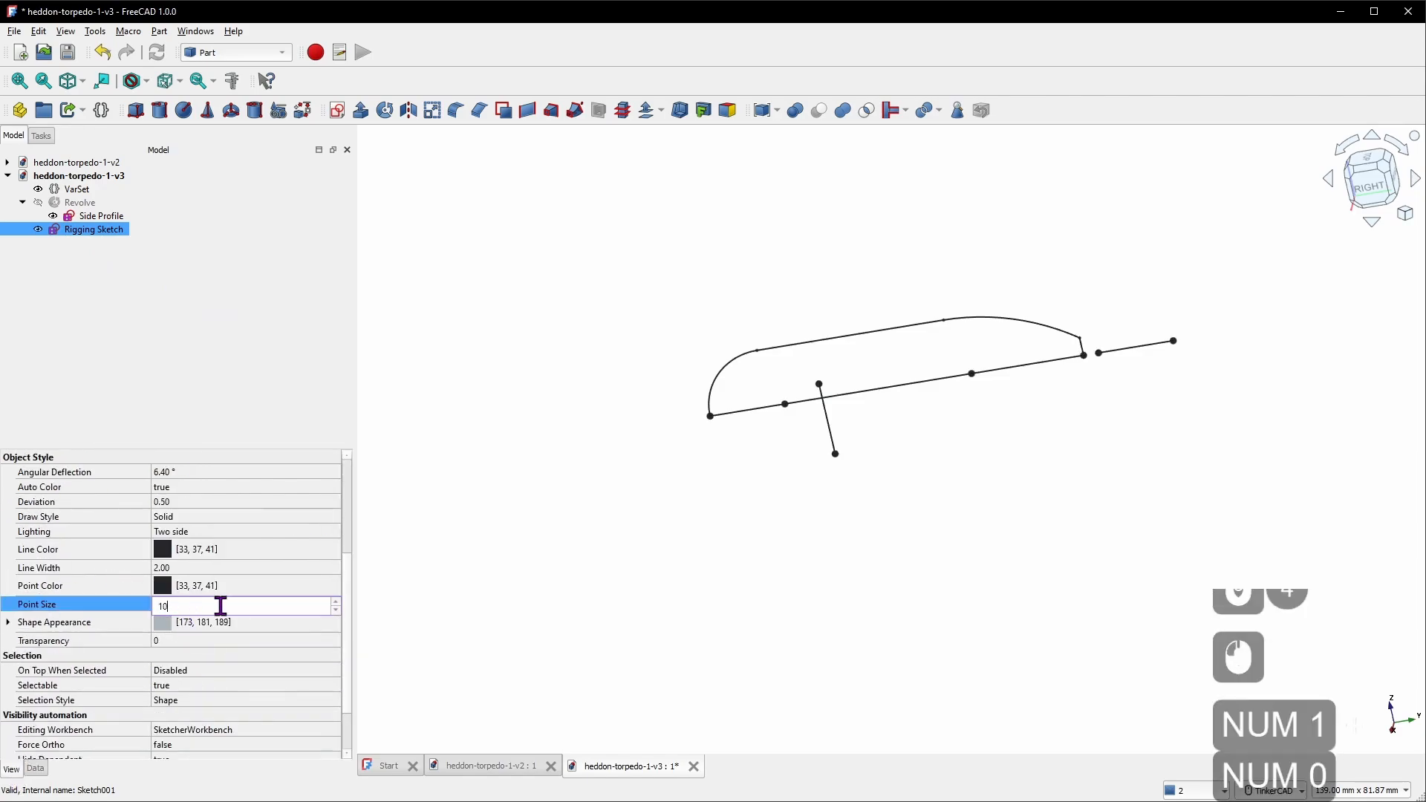
{"action": "left_click", "coordinate": [445, 503]}
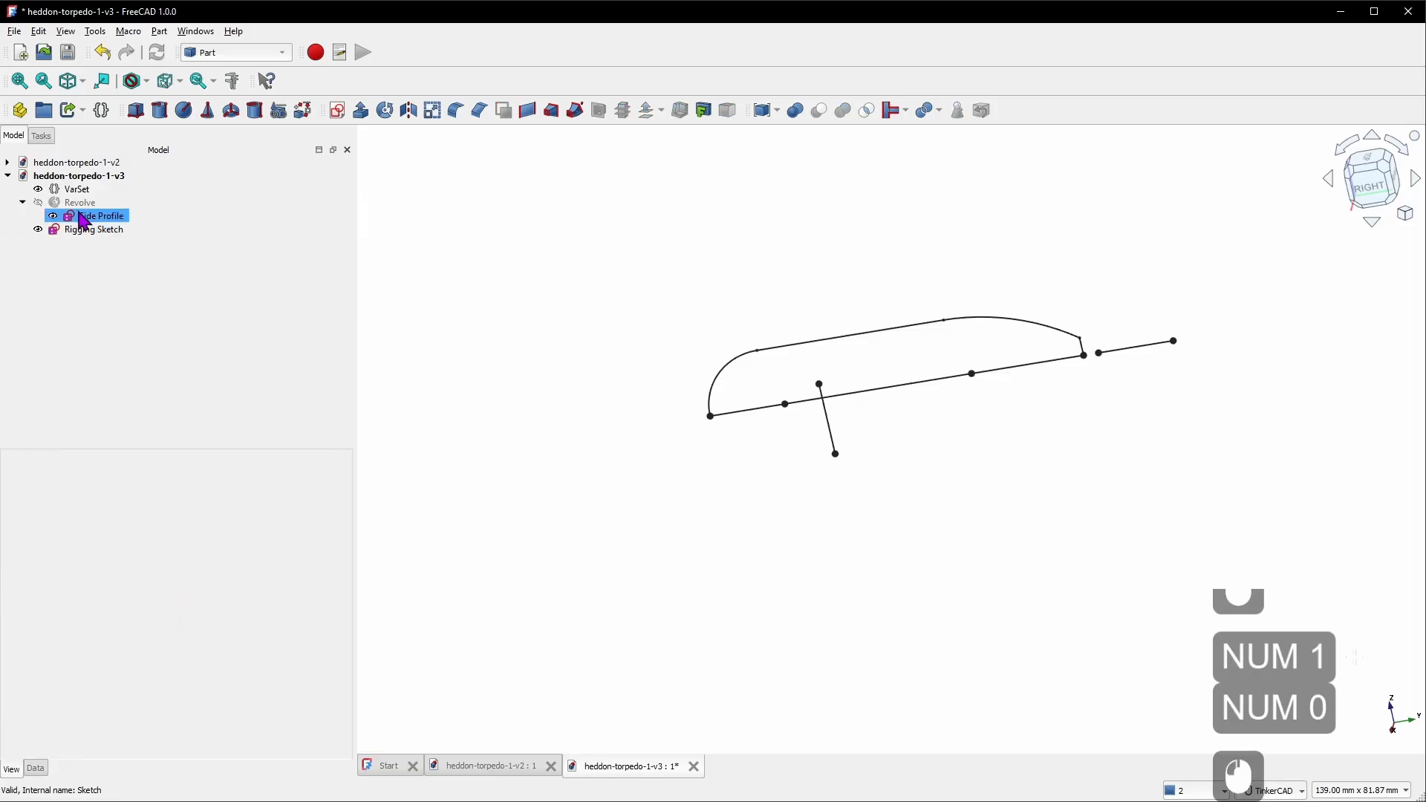
{"action": "left_click", "coordinate": [102, 222]}
{"action": "key", "text": "space"}
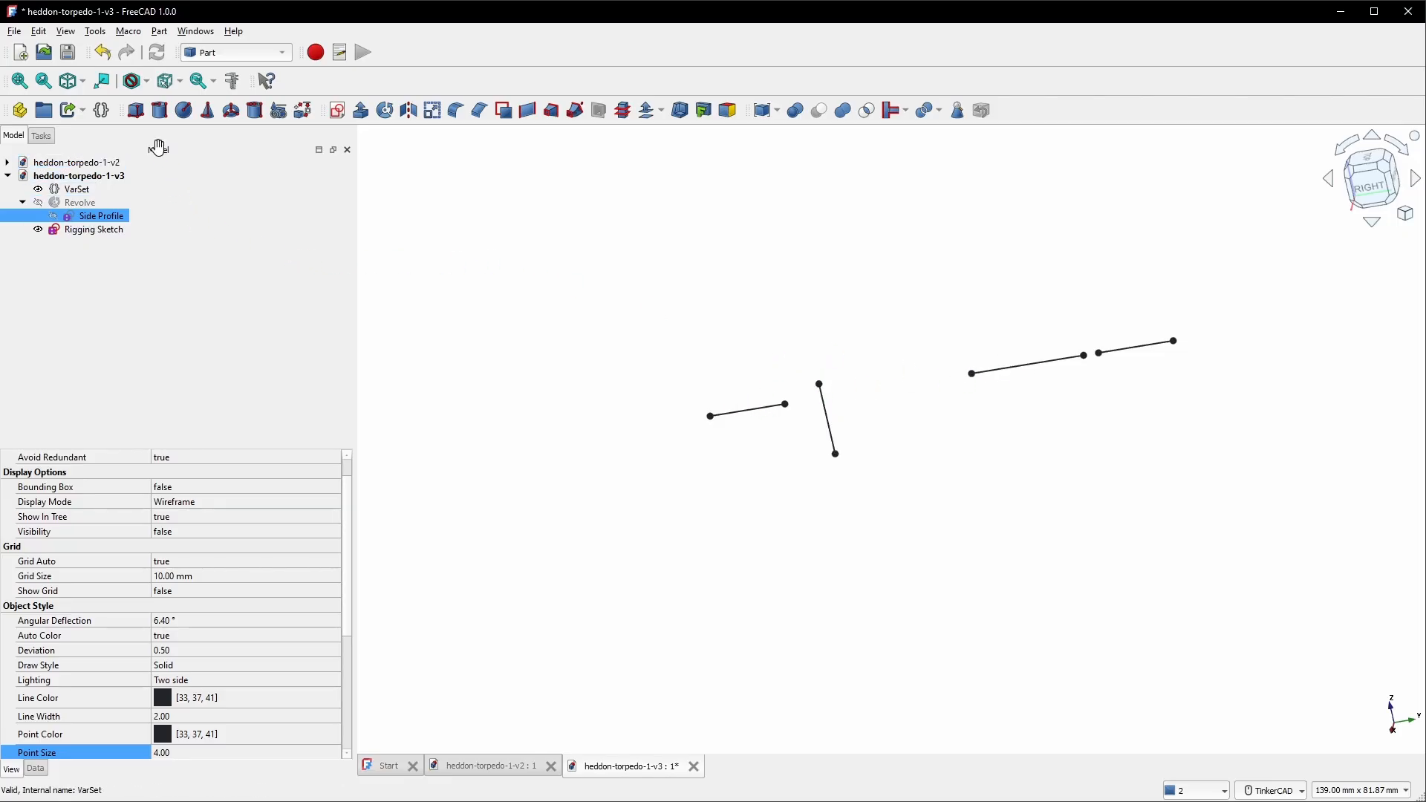
Create a cylinder primitive and display its data properties
{"action": "left_click", "coordinate": [167, 116]}
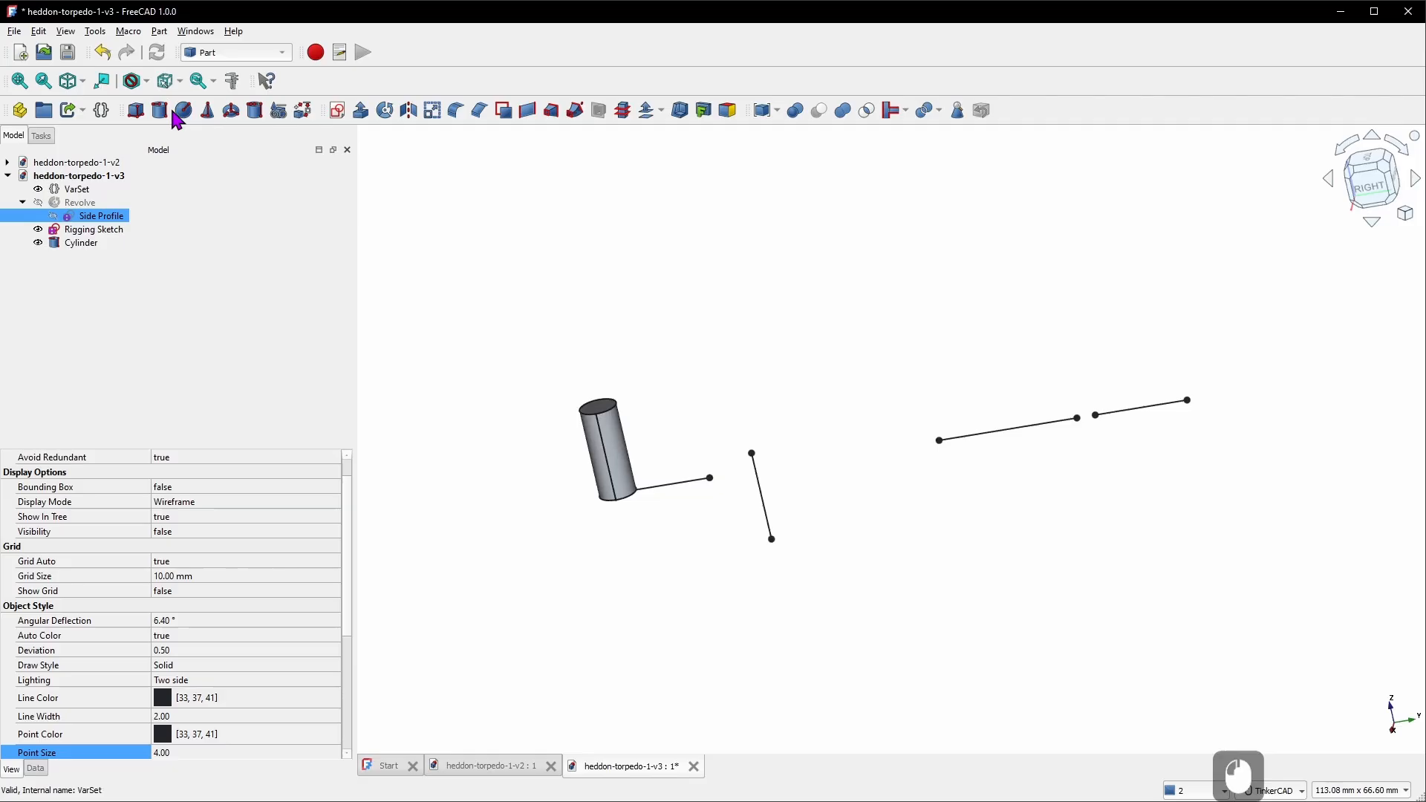
{"action": "left_click", "coordinate": [88, 244]}
{"action": "scroll", "coordinate": [215, 643], "scroll_direction": "down", "scroll_amount": 7}
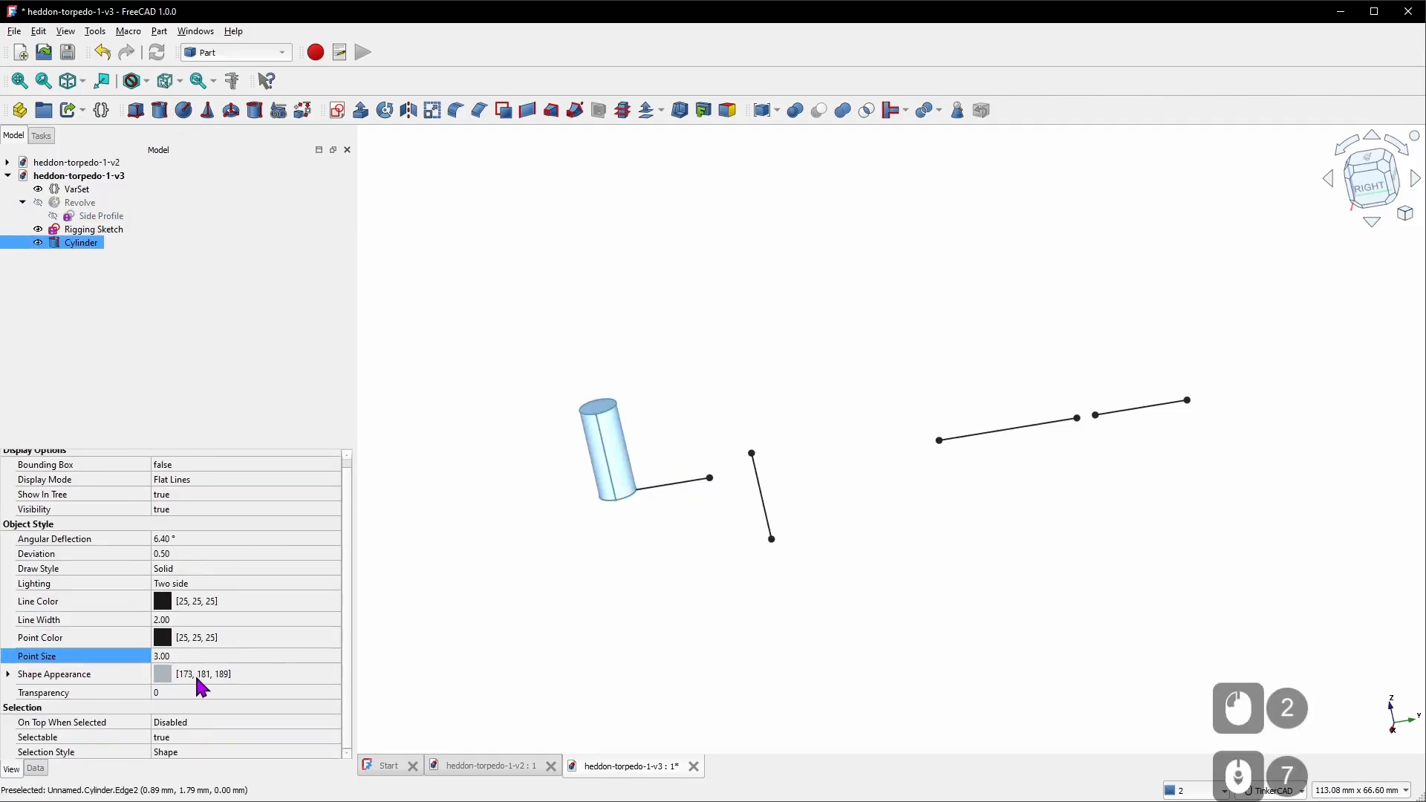
{"action": "left_click", "coordinate": [35, 768]}
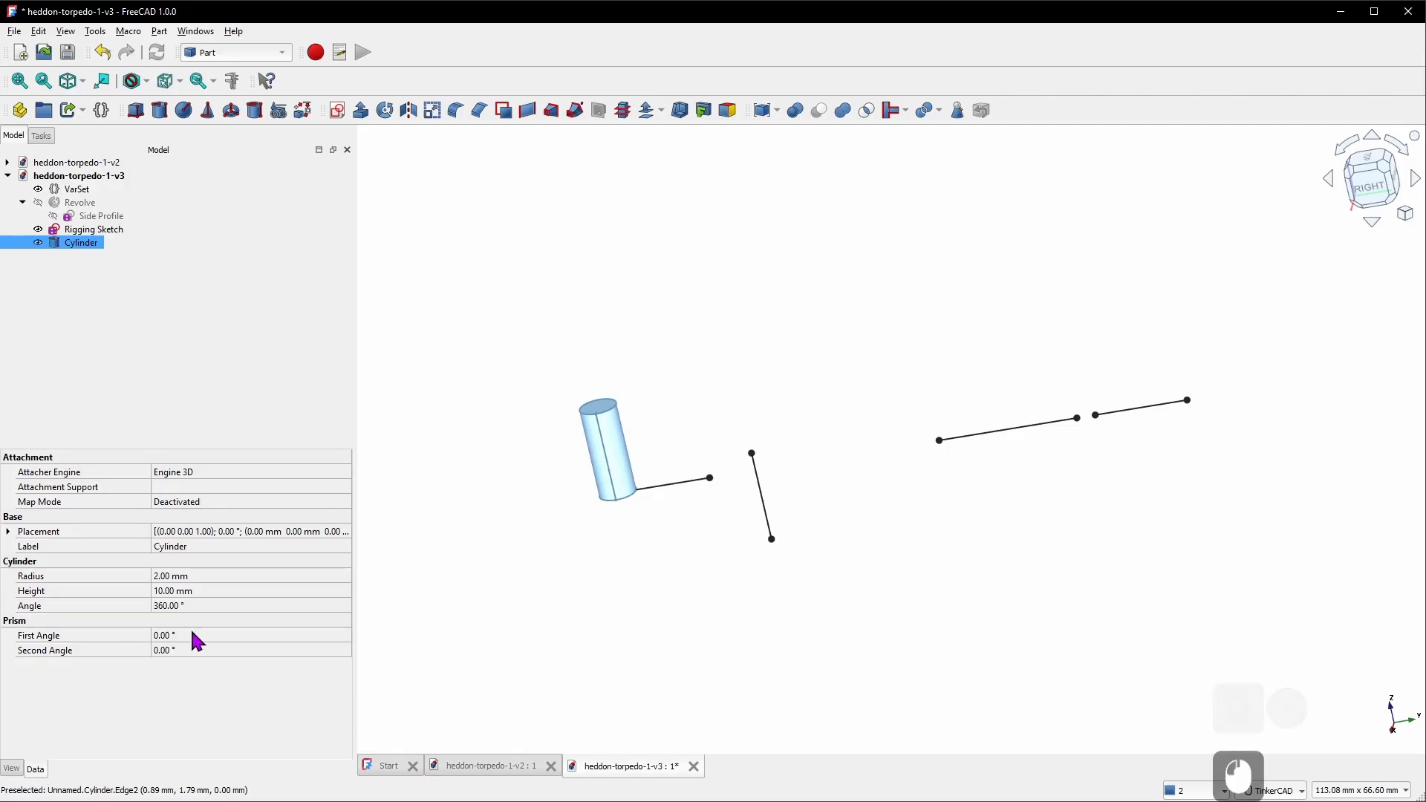
Set the cylinder's radius with the expression VarSet.PilotHoleDiameter / 2
{"action": "double_click", "coordinate": [201, 576]}
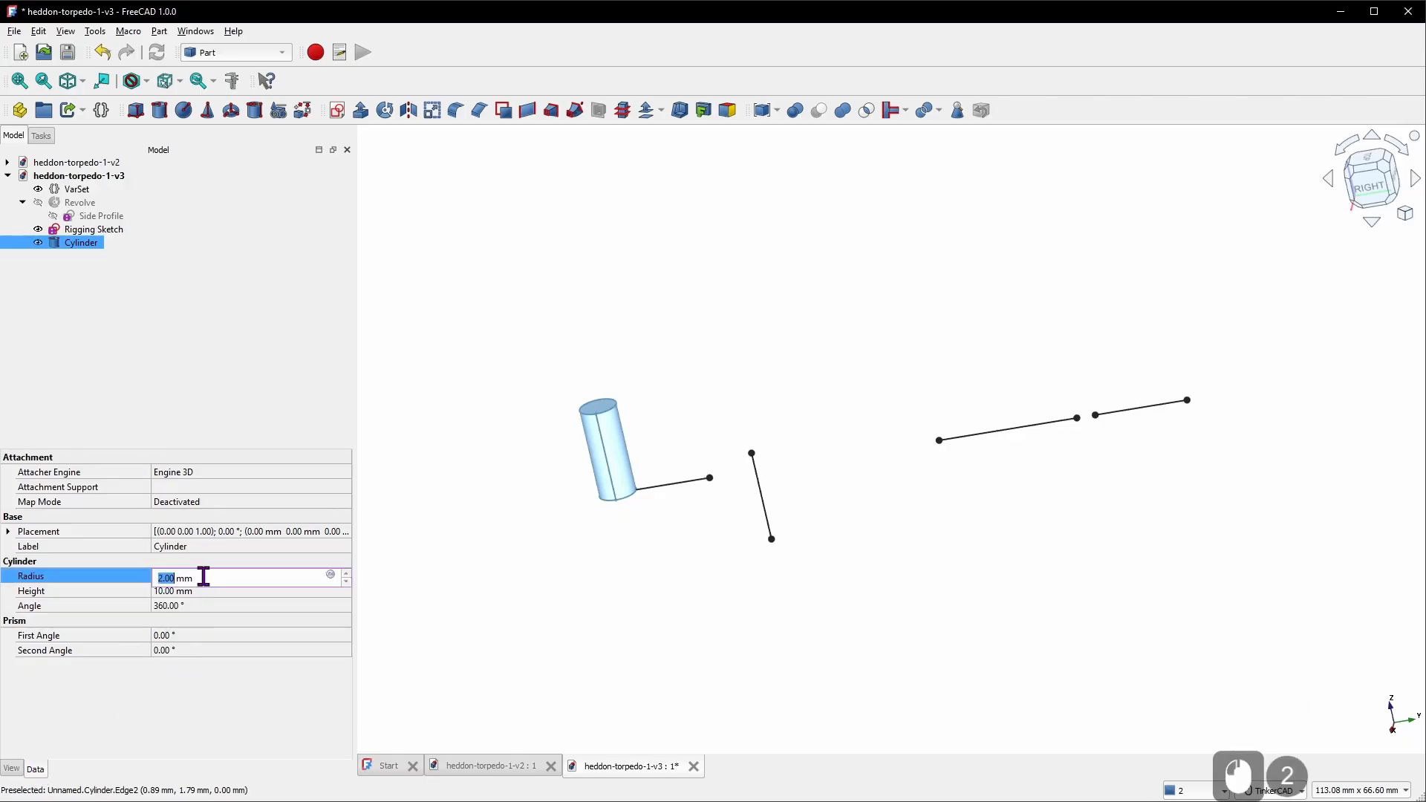
{"action": "left_click", "coordinate": [331, 574]}
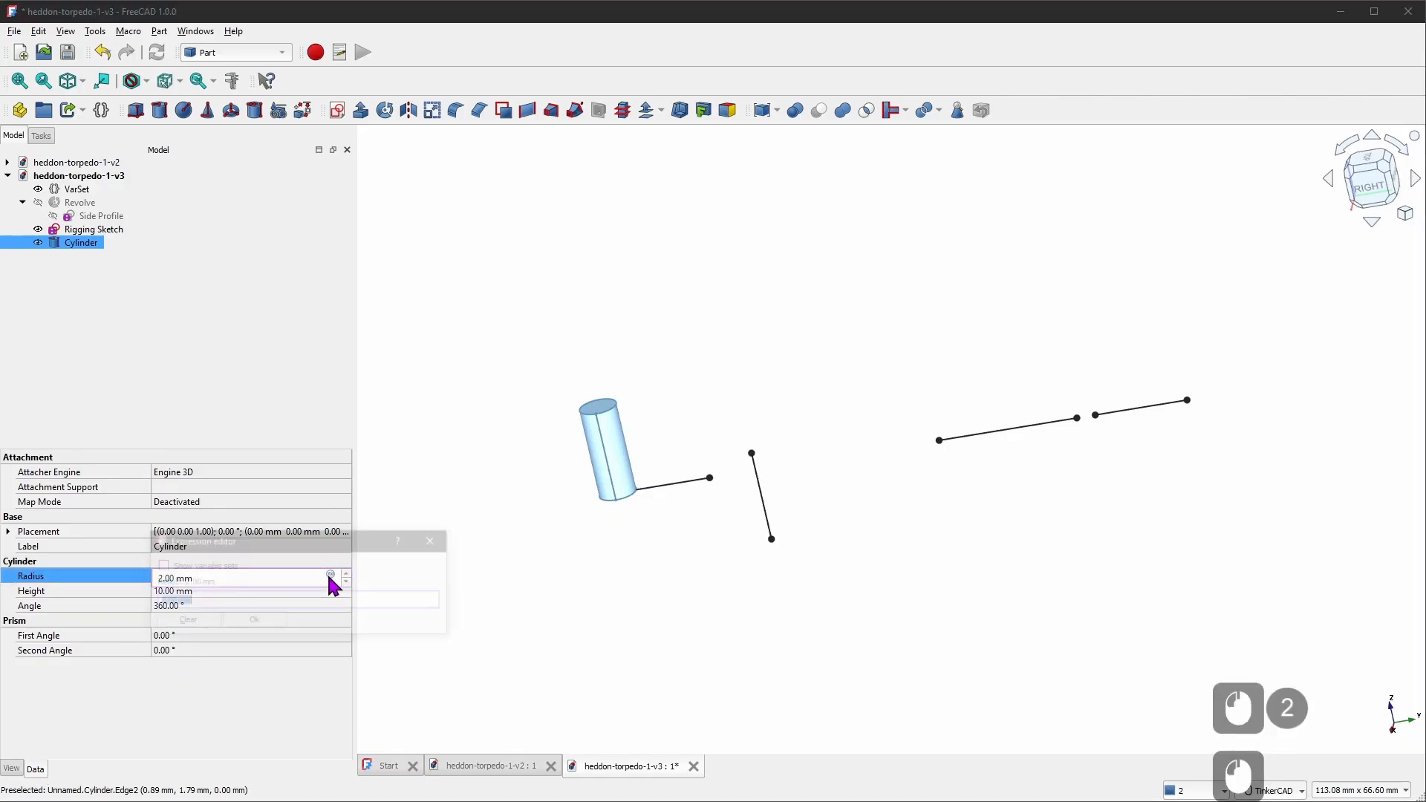
{"action": "left_click_drag", "start_coordinate": [369, 555], "coordinate": [687, 455]}
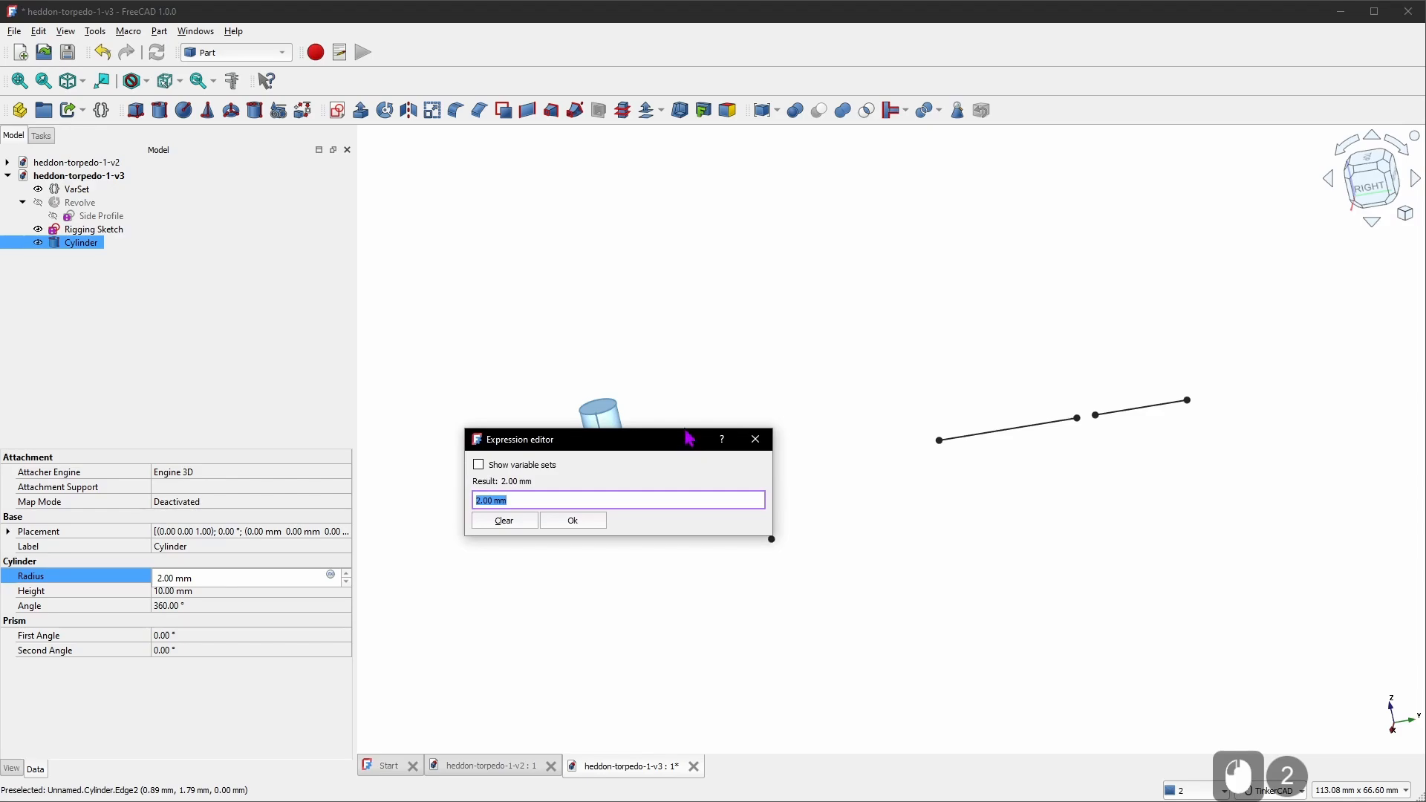
{"action": "type", "text": "Varset.pi"}
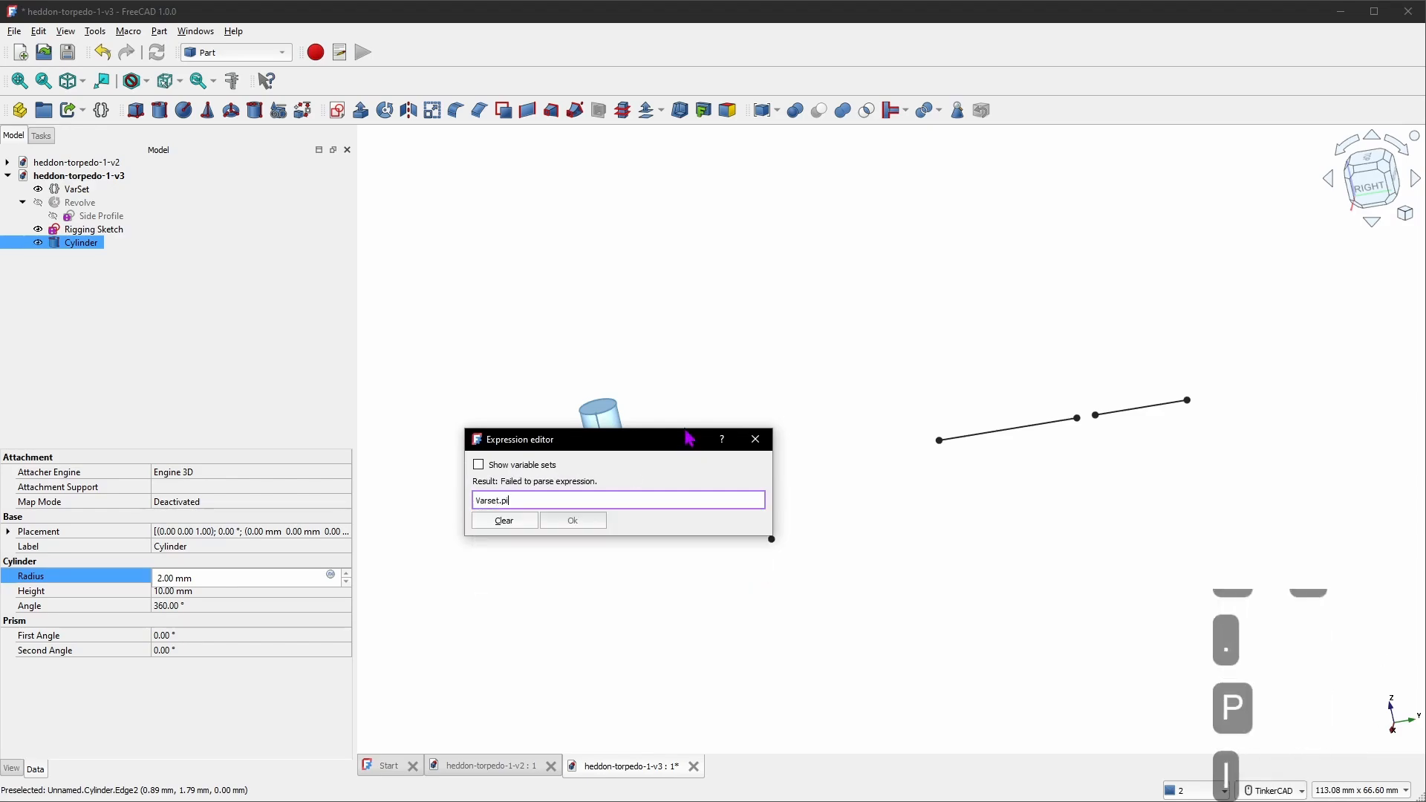
{"action": "type", "text": "lot"}
{"action": "key", "text": "Down"}
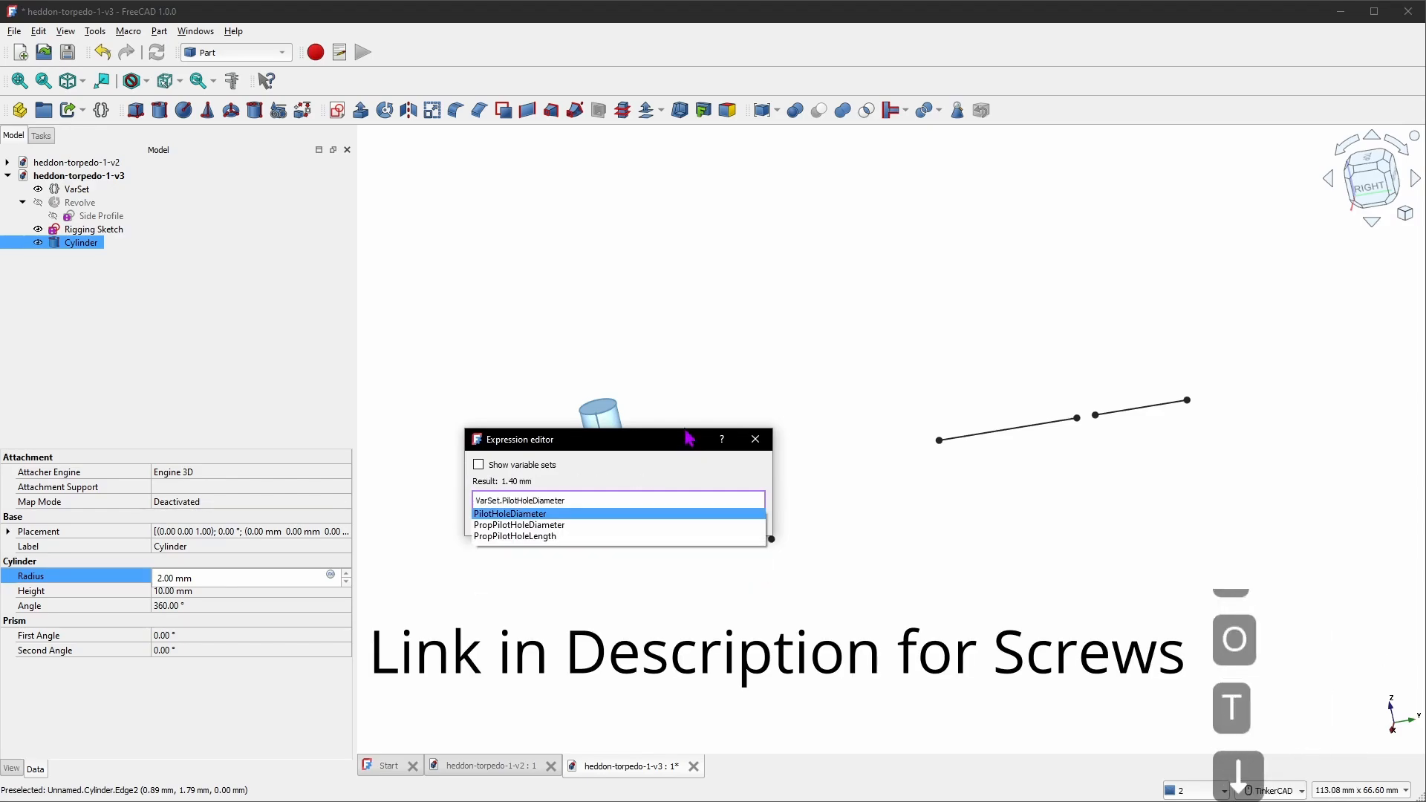
{"action": "type", "text": "/ 2"}
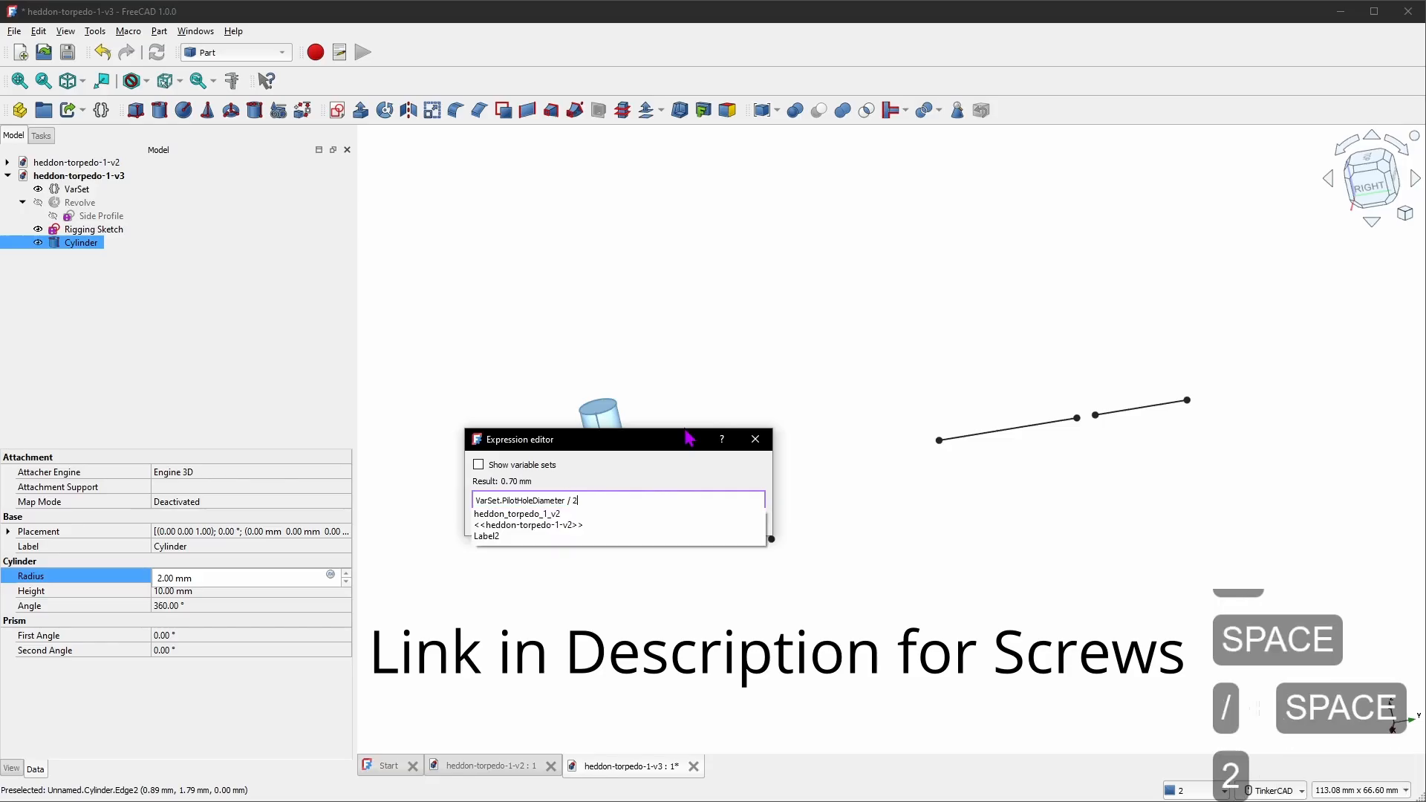
{"action": "left_click", "coordinate": [660, 463]}
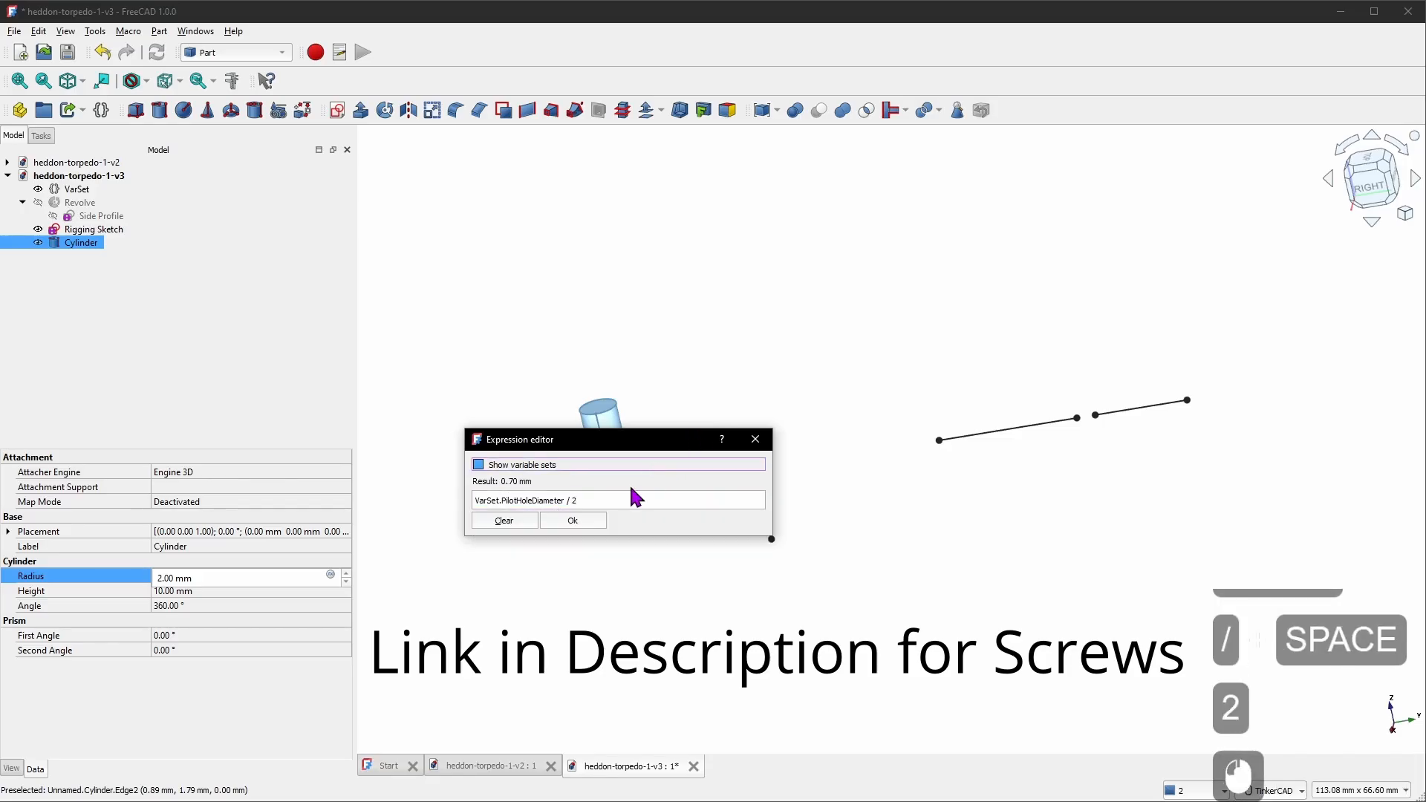
{"action": "left_click", "coordinate": [594, 522]}
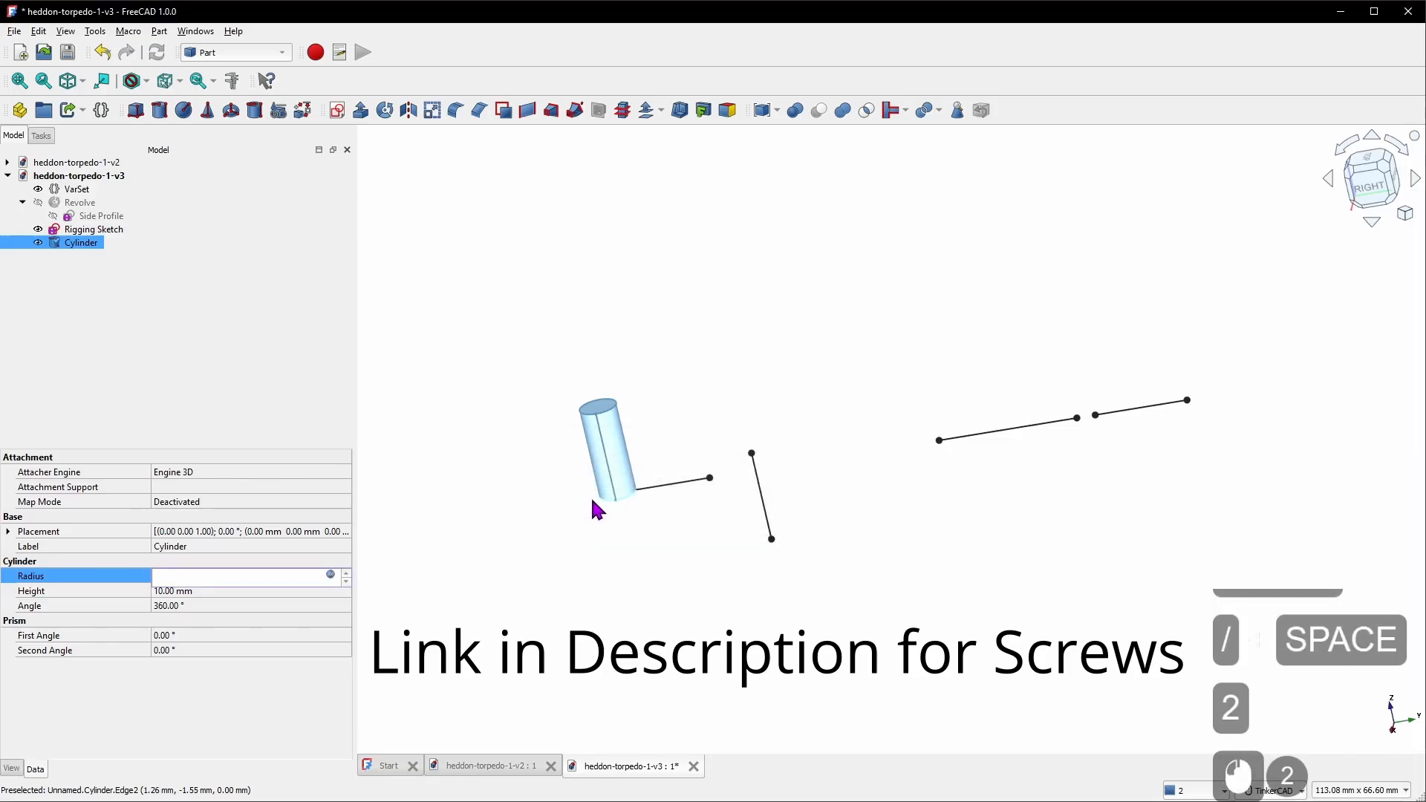
Set the height of the cylinder to 12 mm
{"action": "left_click", "coordinate": [225, 591]}
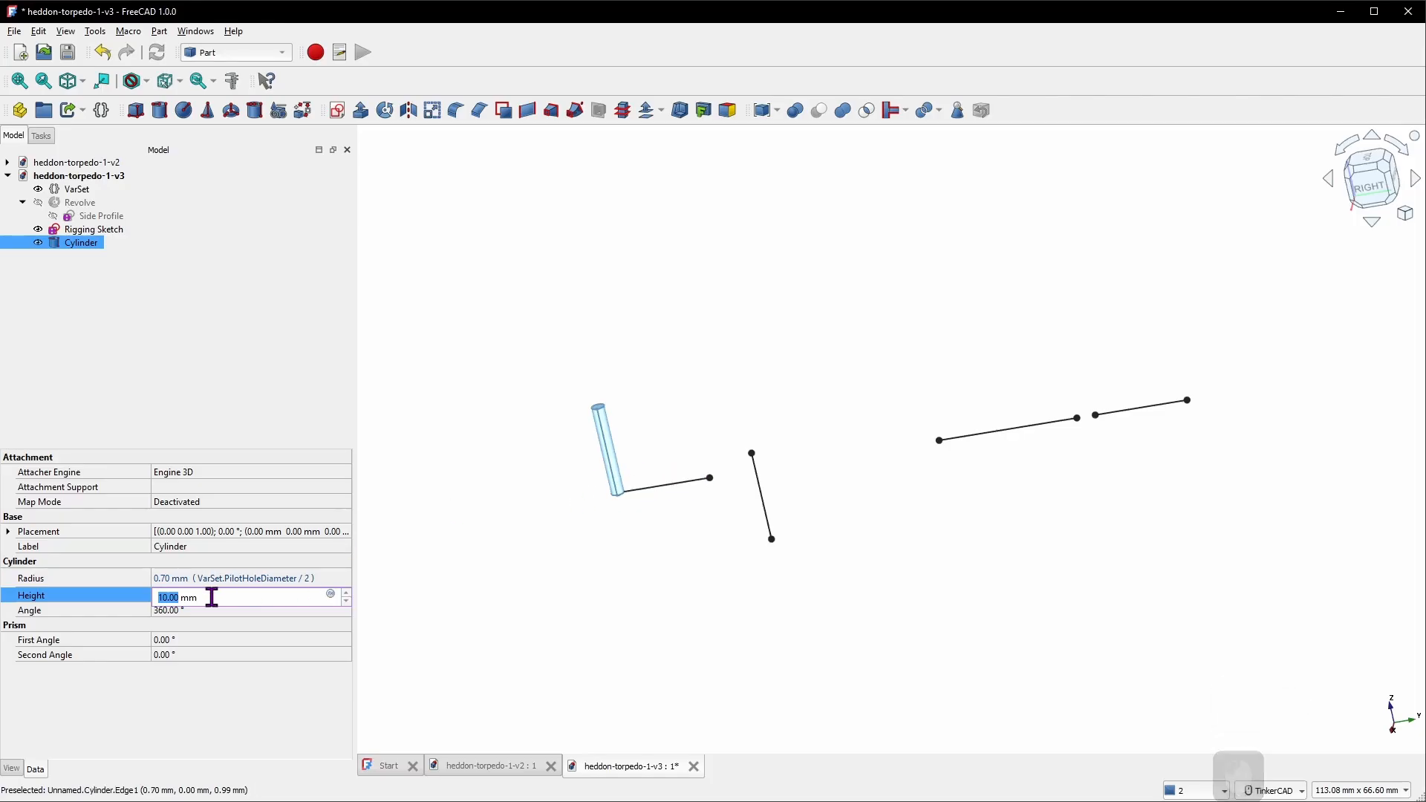
{"action": "type", "text": "12"}
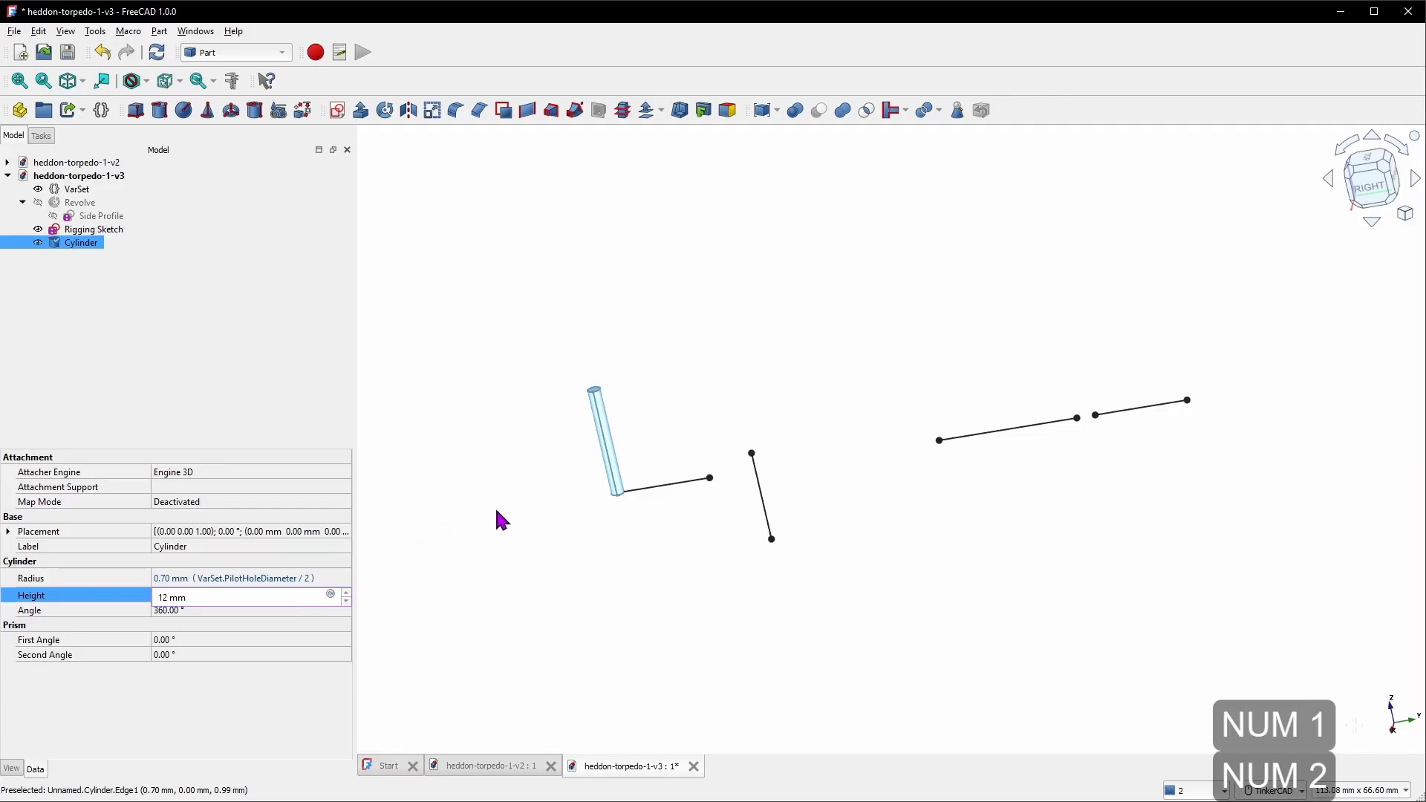
{"action": "left_click", "coordinate": [523, 532]}
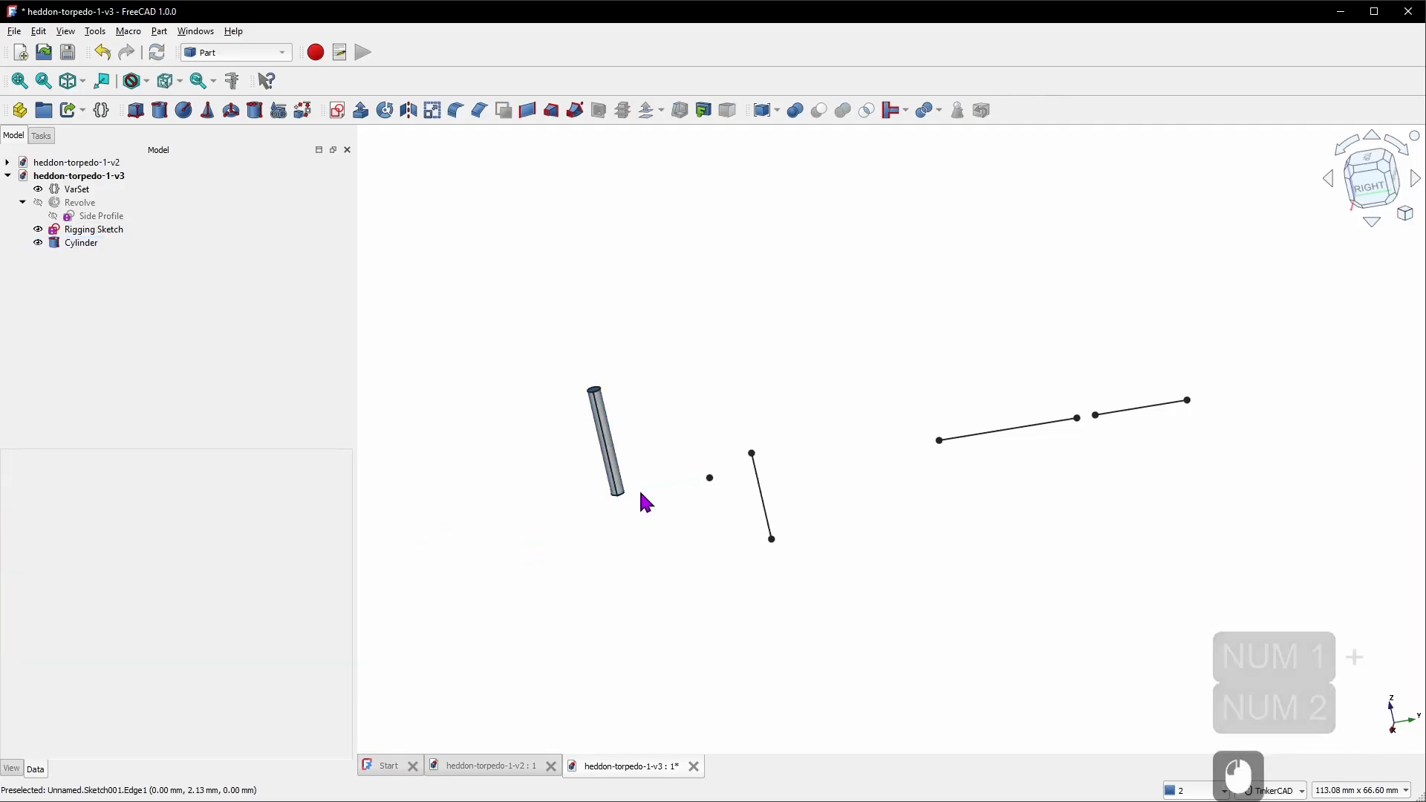
Copy the cylinder without its VarSet dependency and paste two duplicates into the document
{"action": "left_click", "coordinate": [84, 243]}
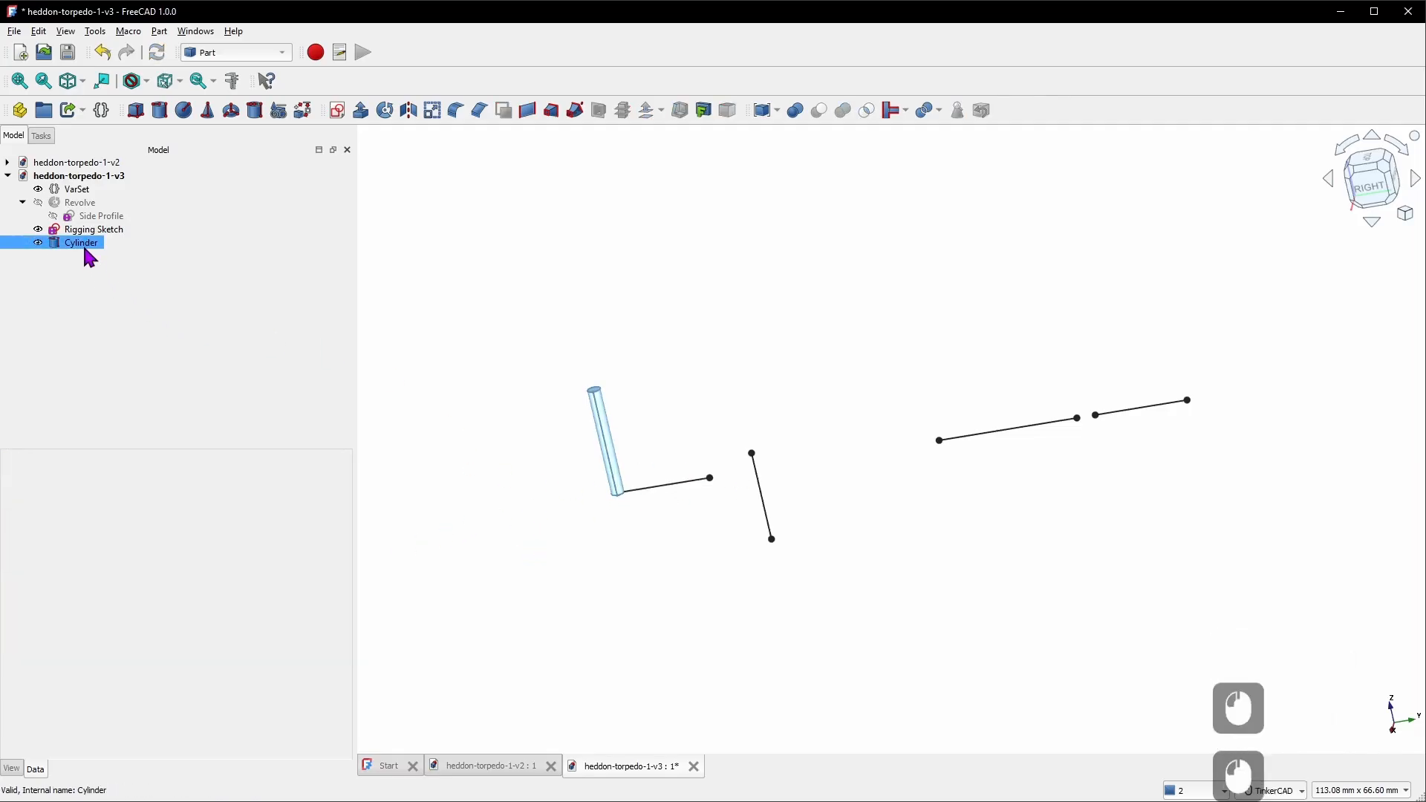
{"action": "key", "text": "ctrl+c"}
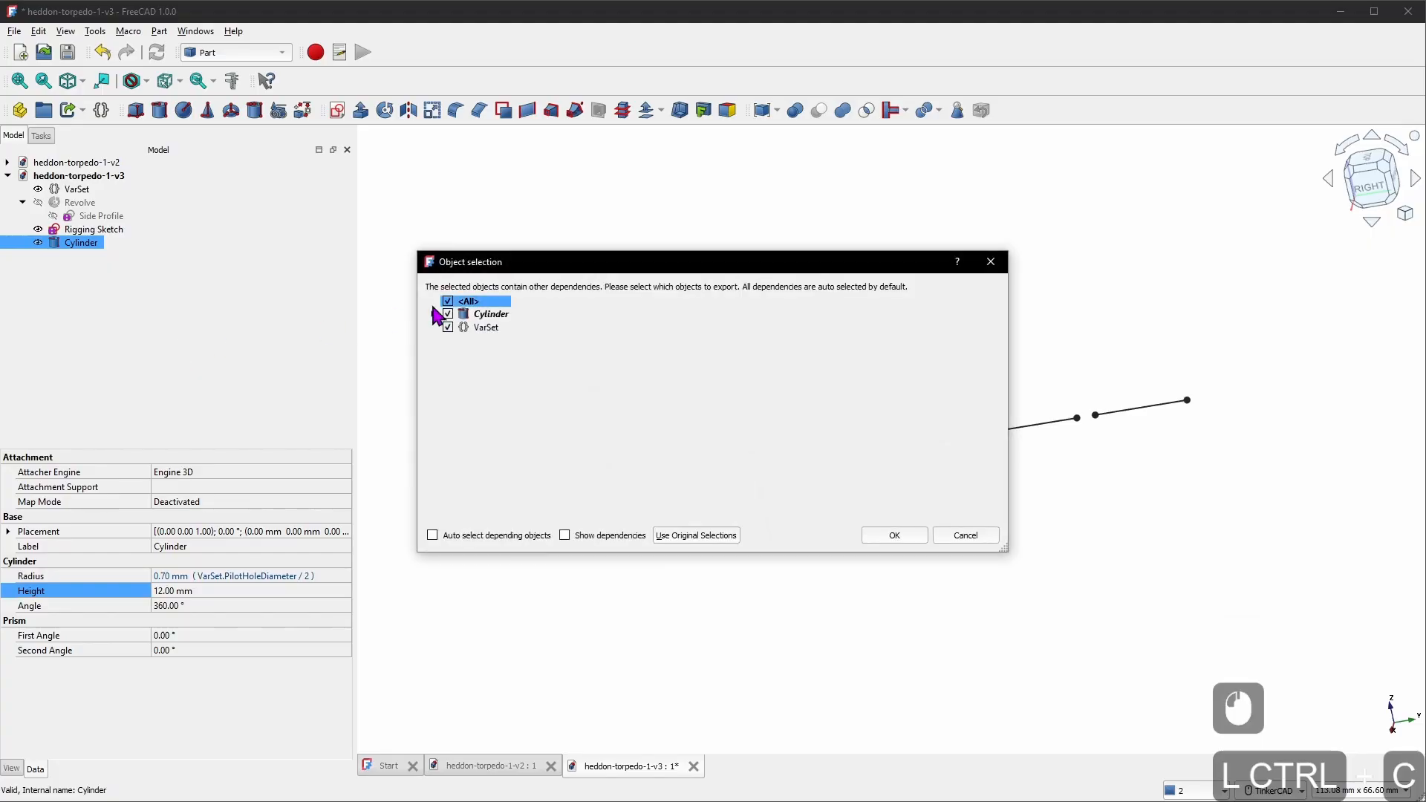
{"action": "left_click", "coordinate": [451, 331]}
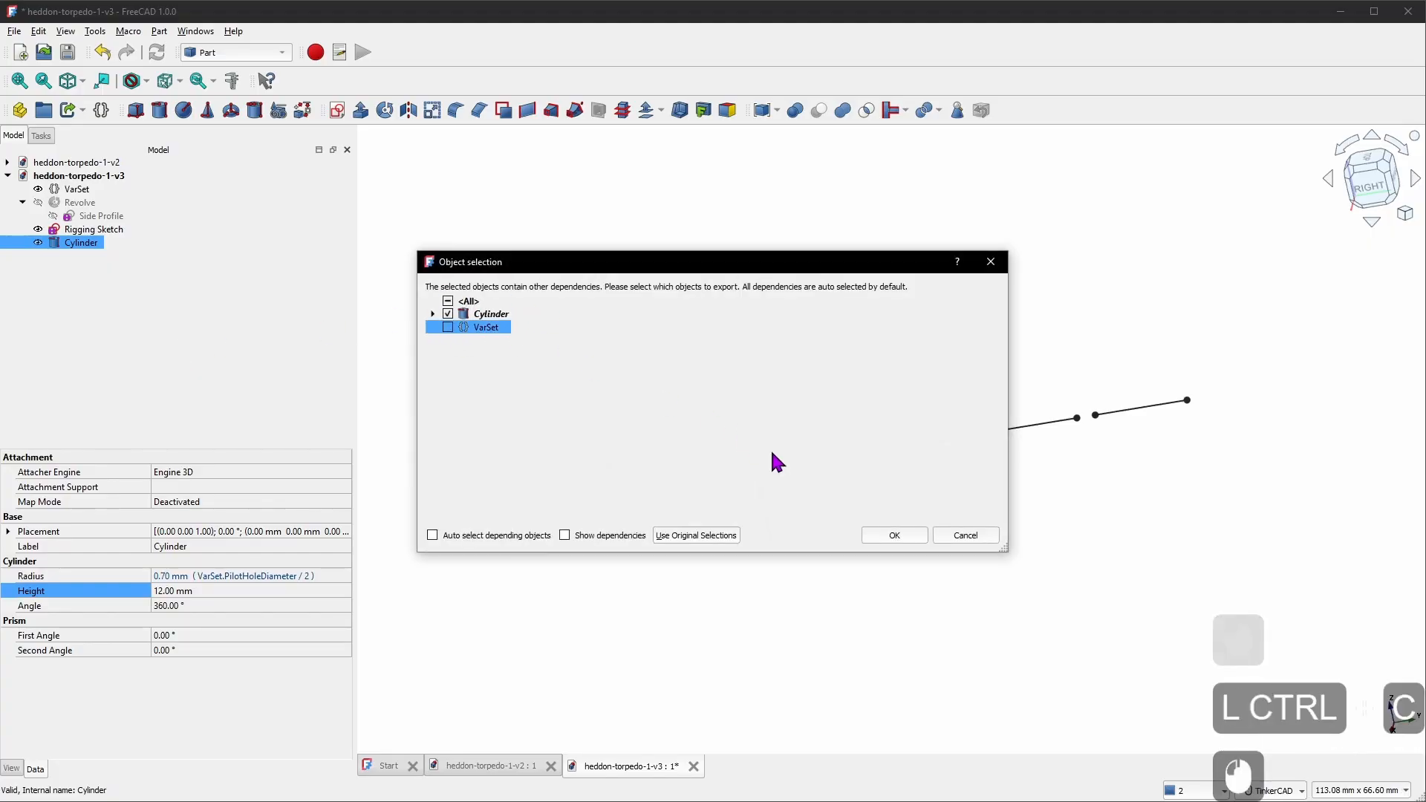
{"action": "left_click", "coordinate": [895, 535]}
{"action": "key", "text": "ctrl+v"}
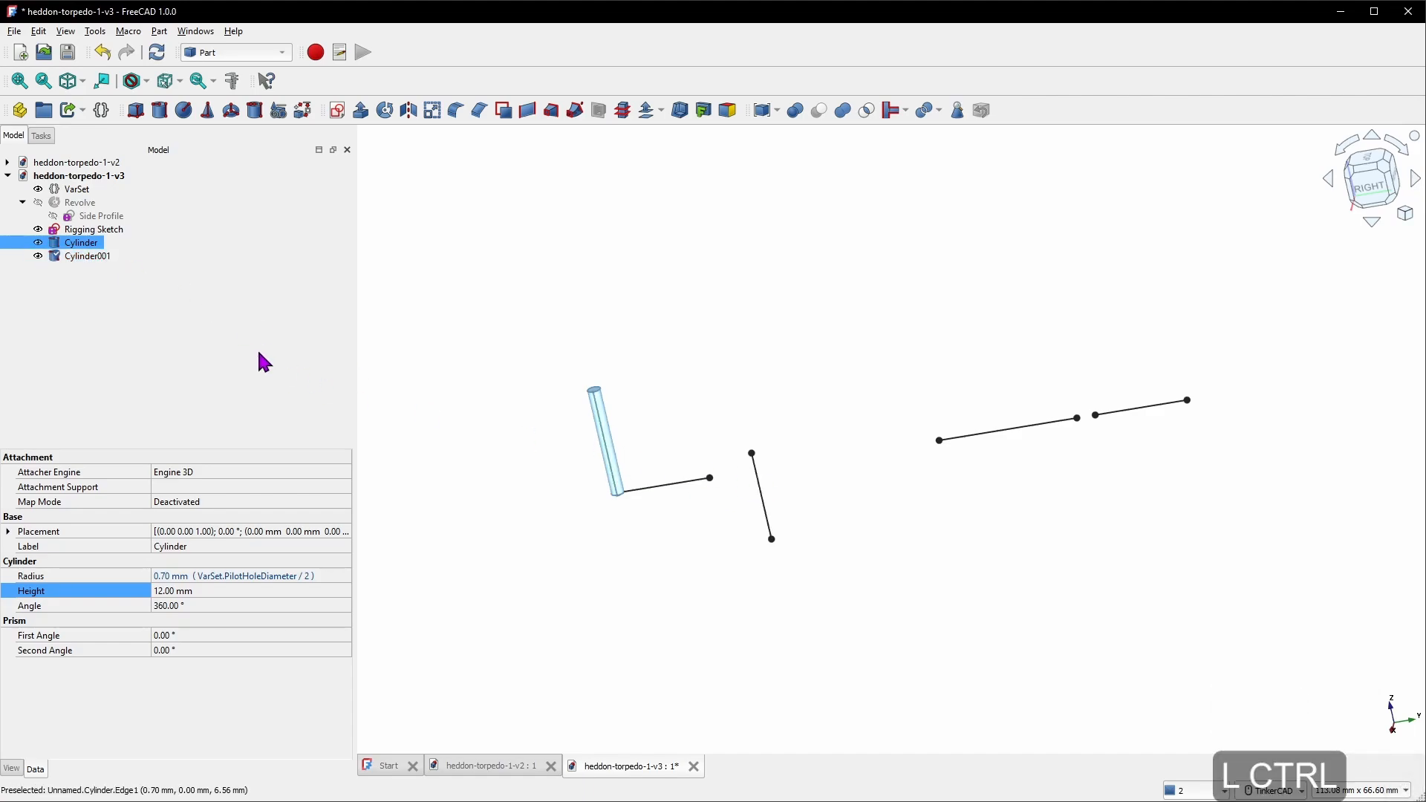
{"action": "key", "text": "ctrl+v"}
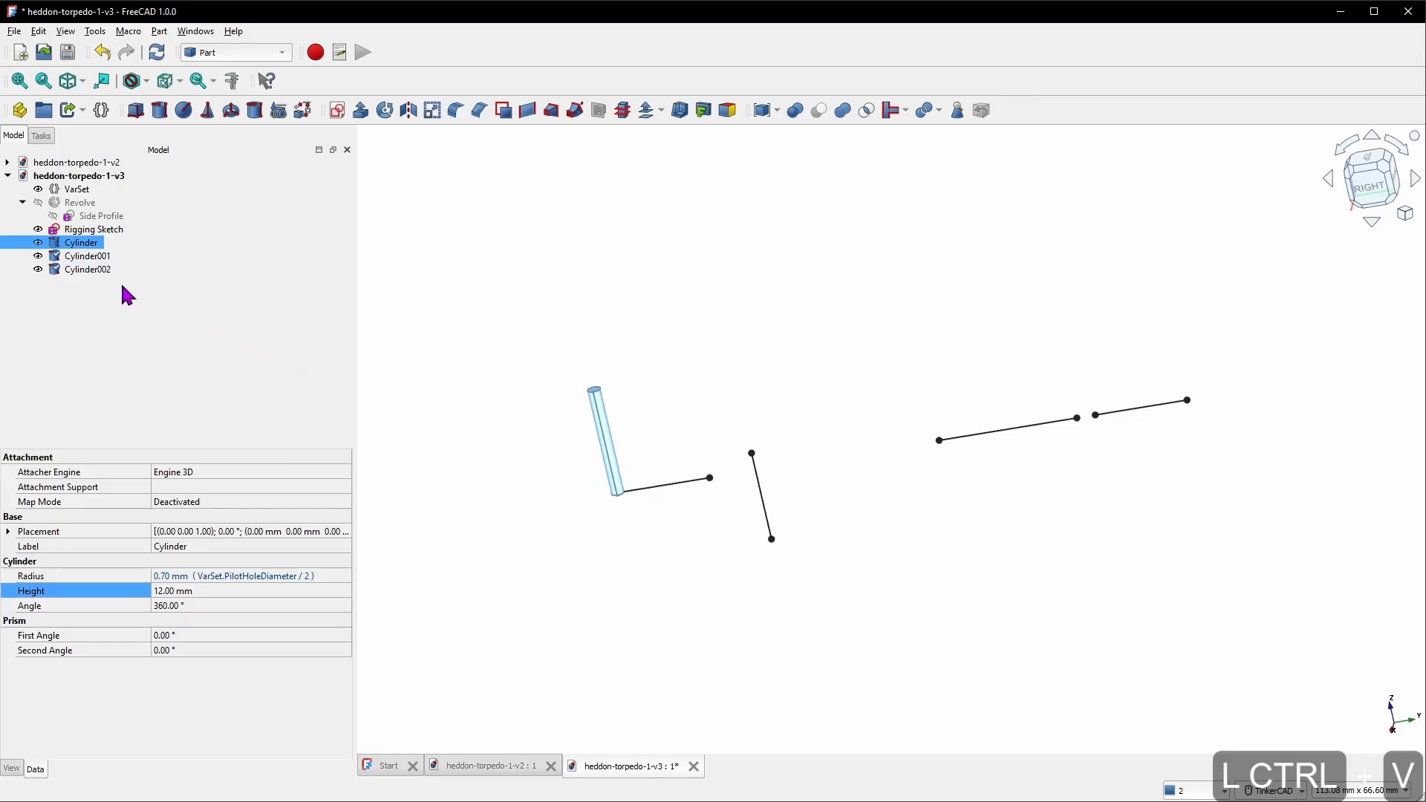
Rename the original cylinder as "front pilot hole"
{"action": "right_click", "coordinate": [86, 243]}
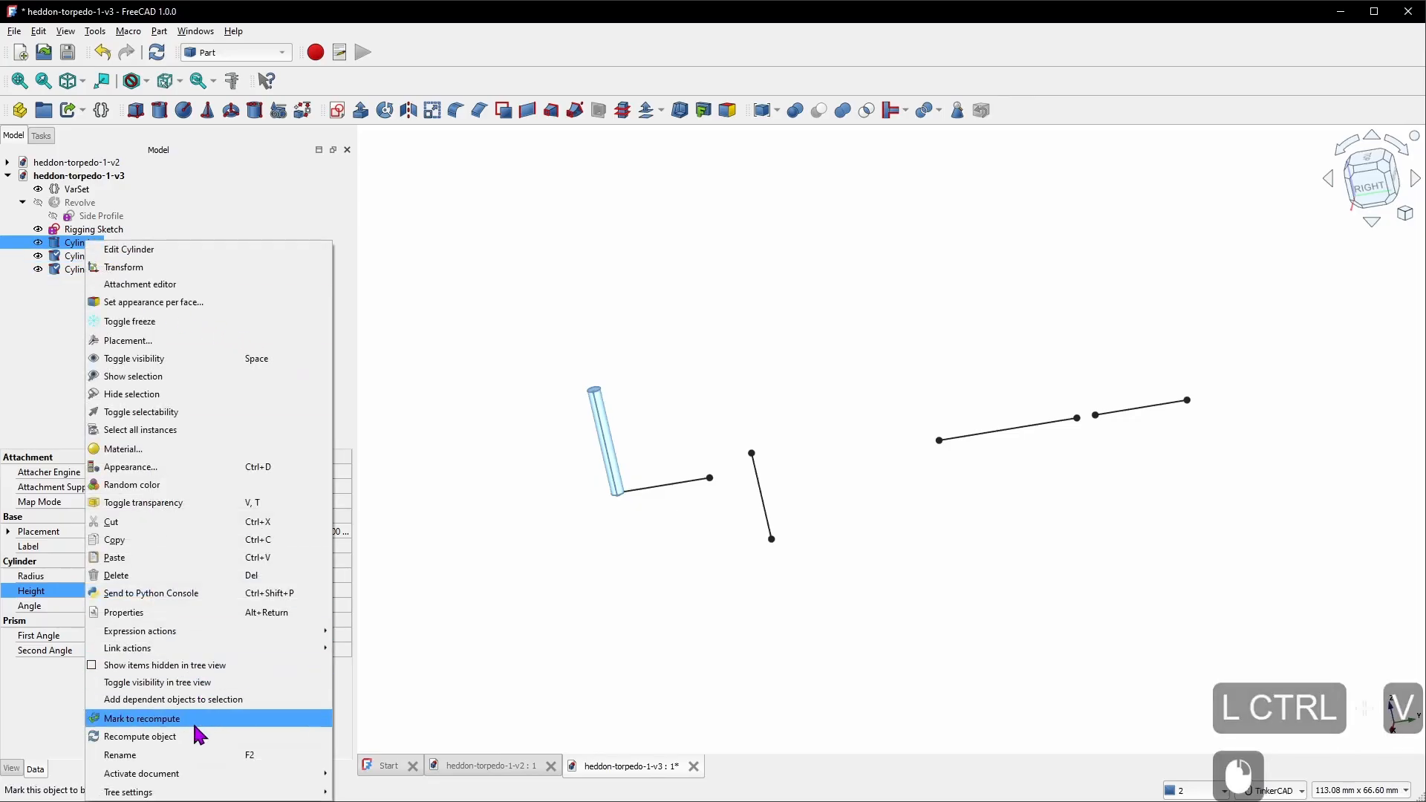
{"action": "left_click", "coordinate": [185, 755]}
{"action": "type", "text": "front"}
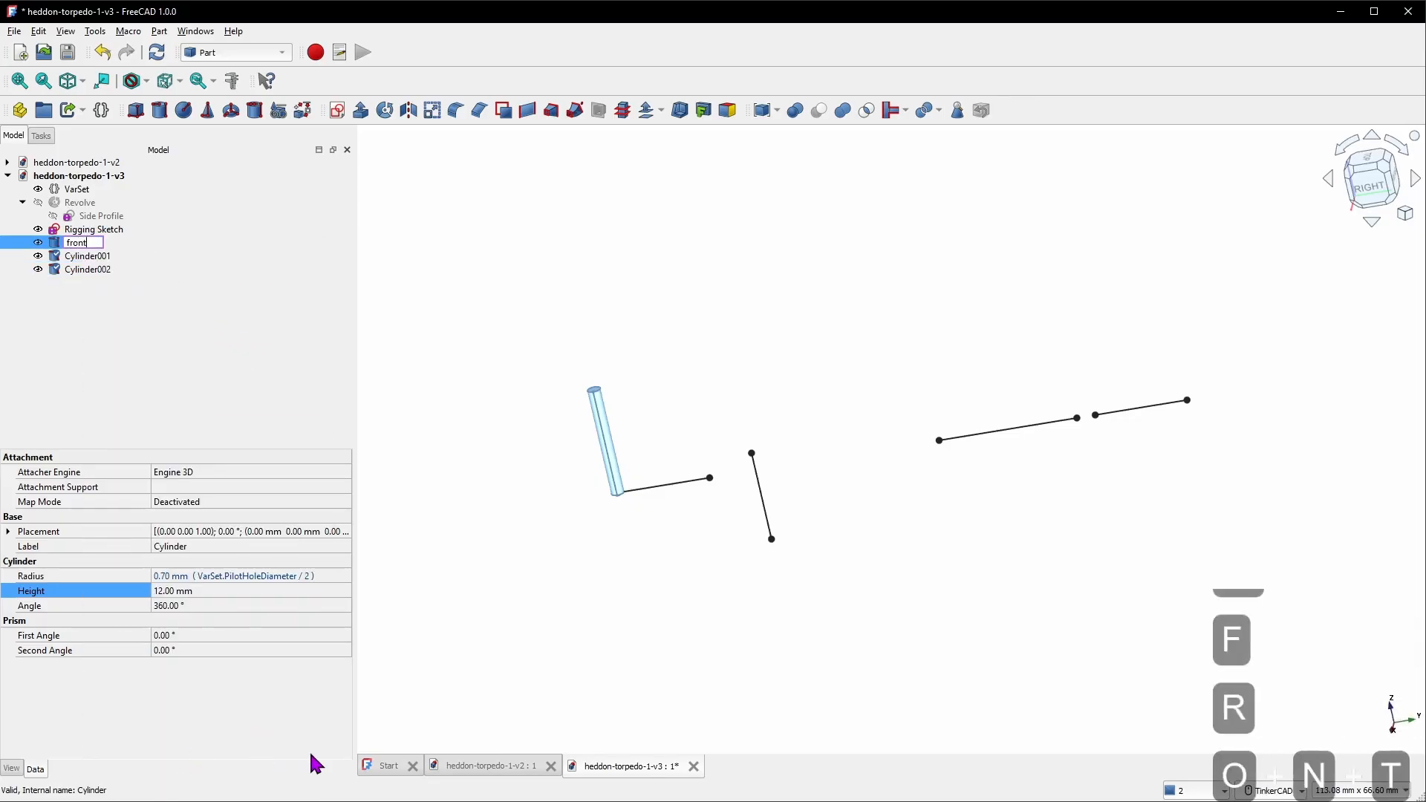
{"action": "type", "text": " pilot hole"}
{"action": "key", "text": "Return"}
Rename the first cylinder copy as "mid pilot hole" and the second as "prop shaft pilot hole"
{"action": "key", "text": "Down"}
{"action": "key", "text": "F2"}
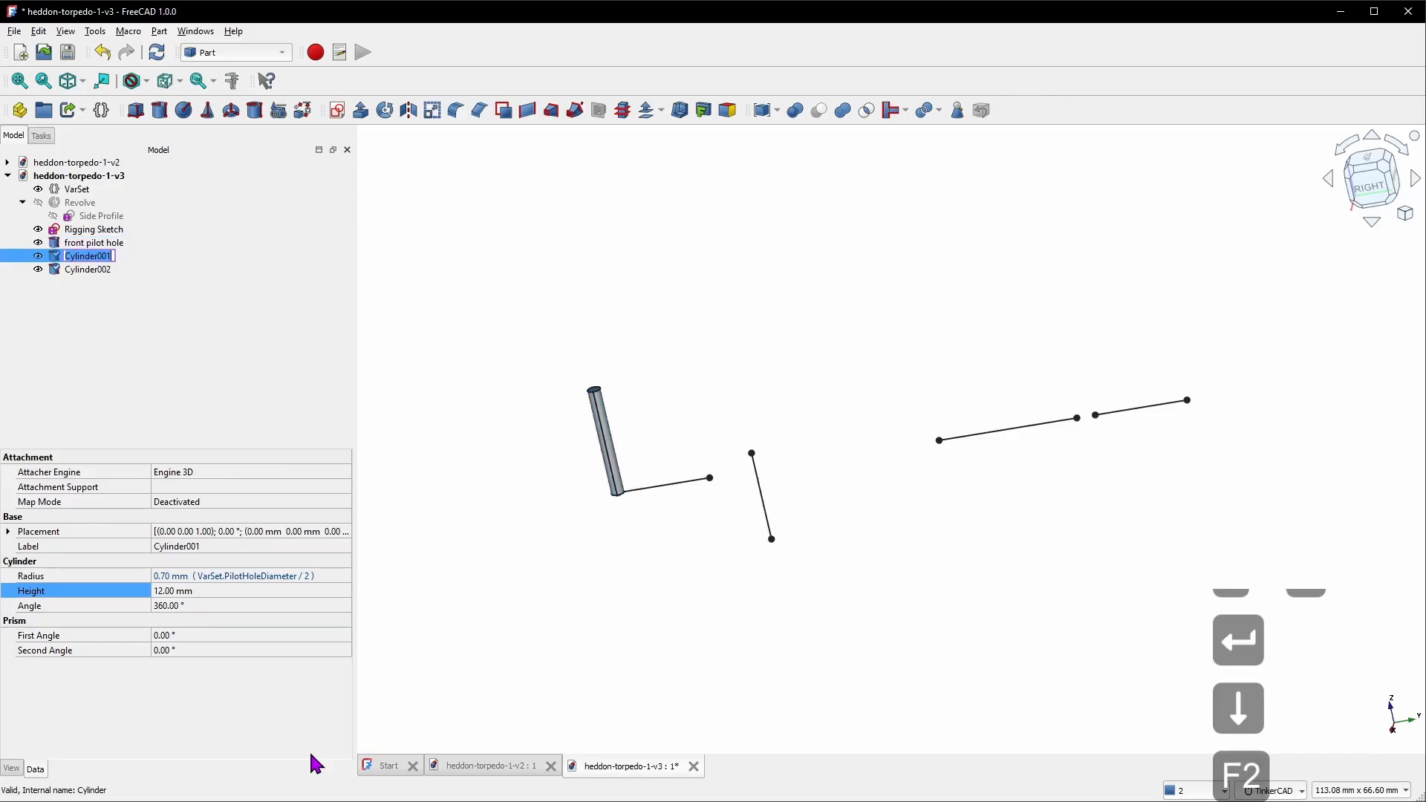
{"action": "type", "text": "mid pilot hole"}
{"action": "key", "text": "Return"}
{"action": "key", "text": "Down"}
{"action": "key", "text": "F2"}
{"action": "type", "text": "prop shaft pilo"}
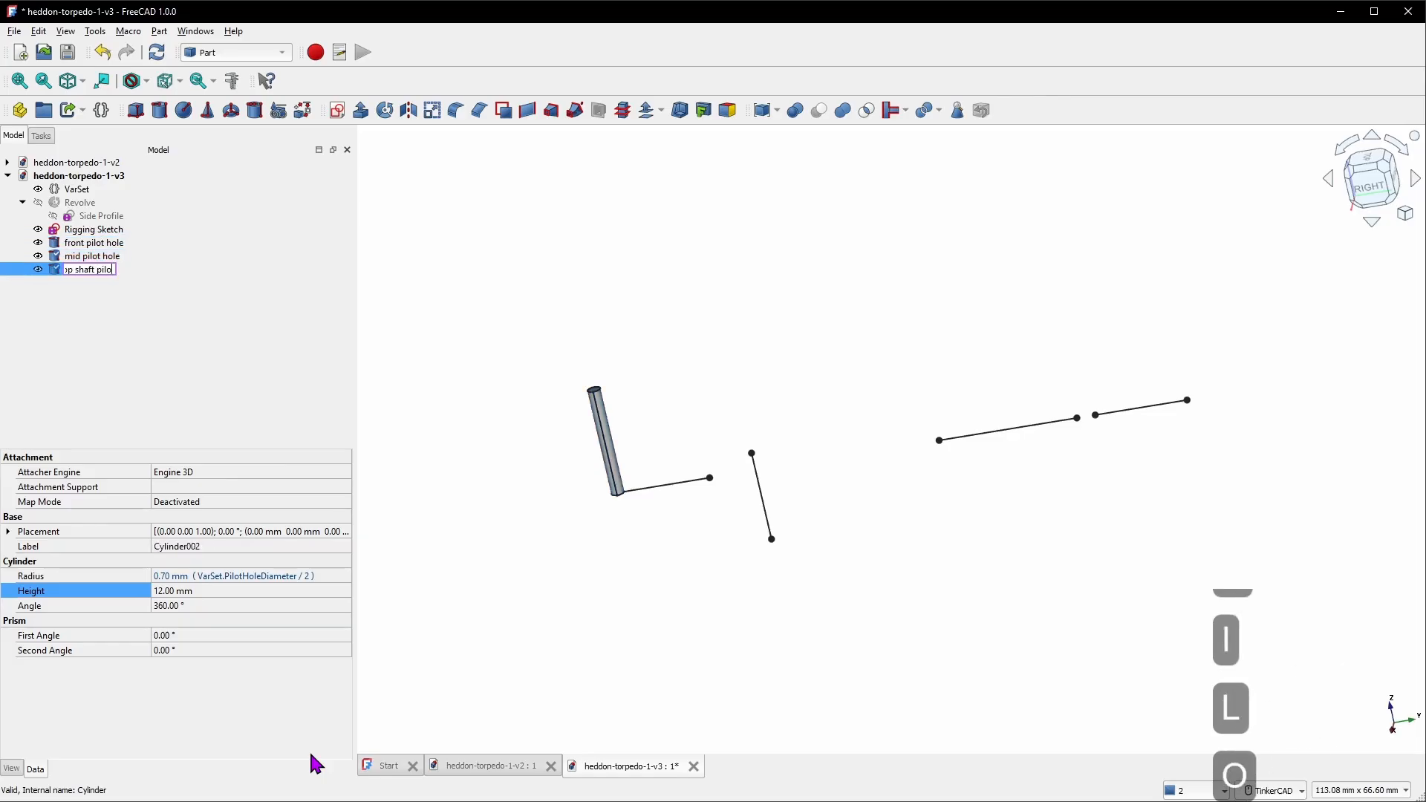
{"action": "type", "text": "t hole"}
{"action": "key", "text": "Return"}
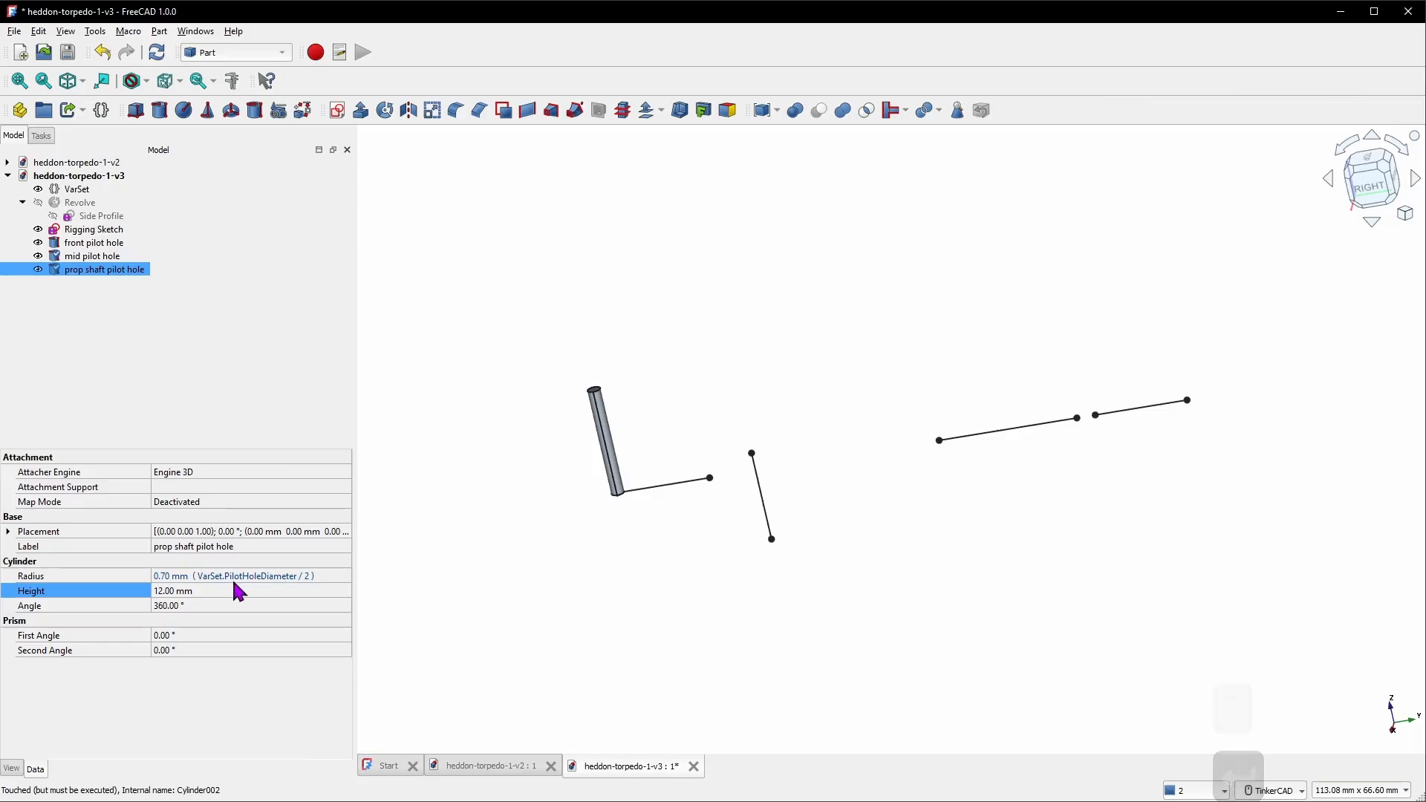
Change the radius expression of the prop shaft pilot hole cylinder to VarSet.PropPilotHoleDiameter / 2
{"action": "left_click", "coordinate": [283, 576]}
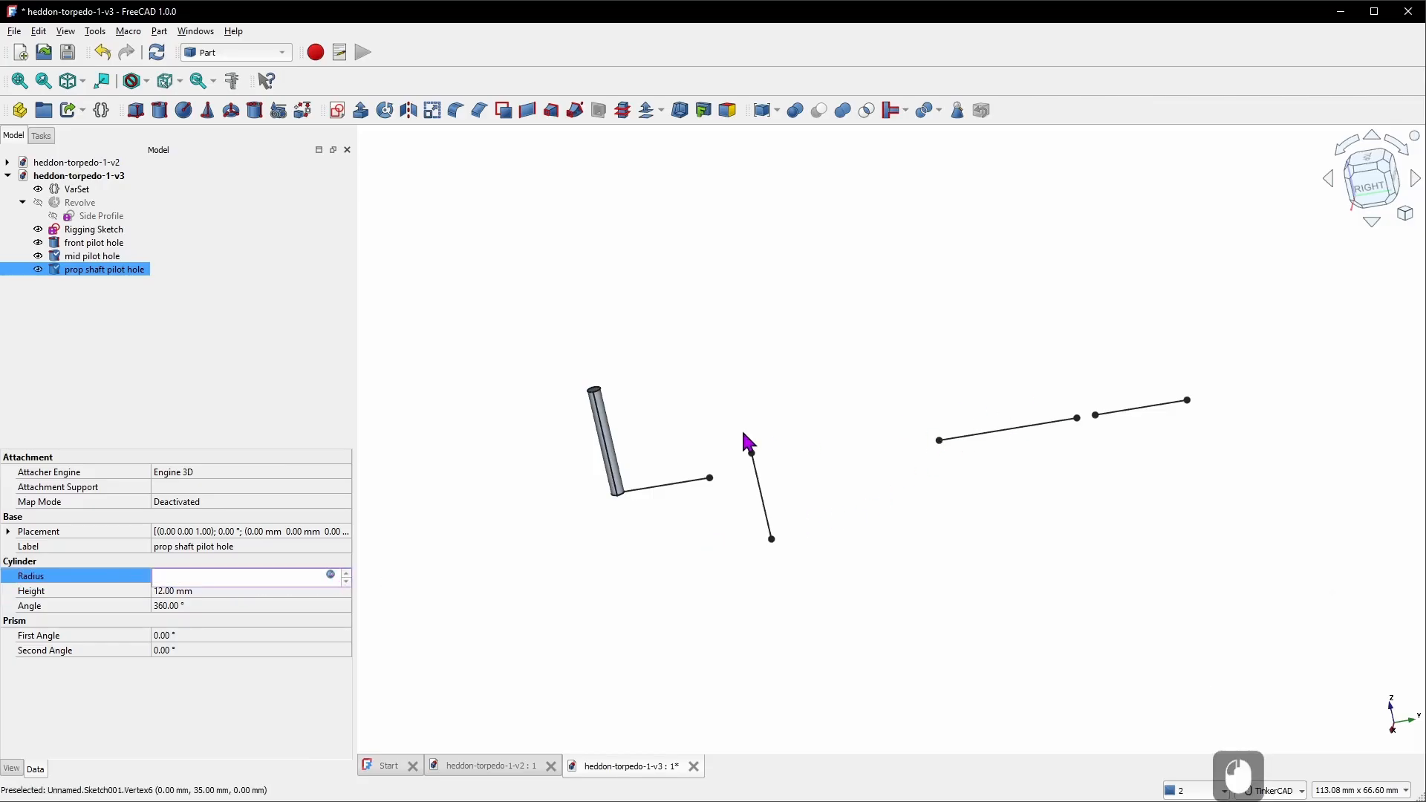
{"action": "left_click", "coordinate": [330, 575]}
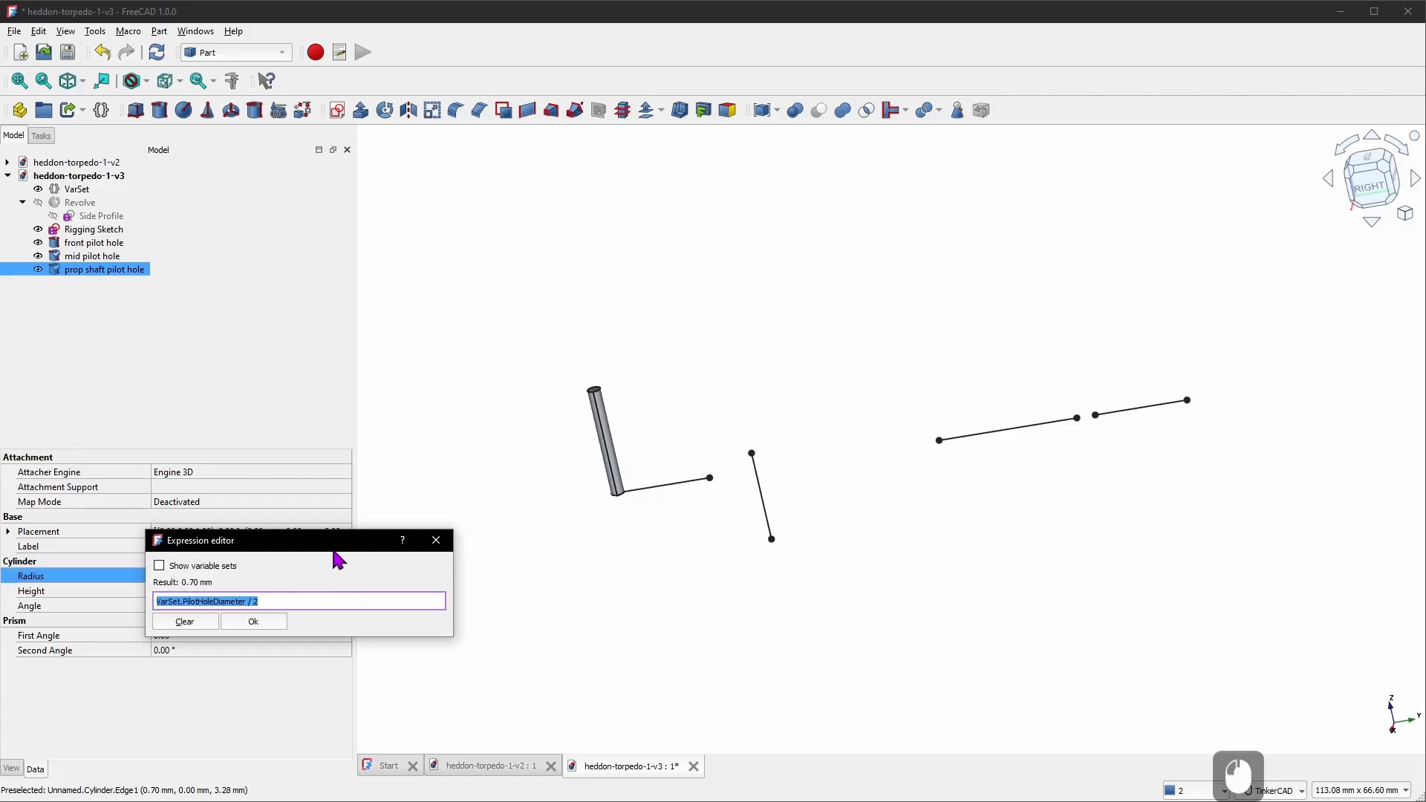
{"action": "left_click_drag", "start_coordinate": [655, 481], "coordinate": [757, 391]}
{"action": "left_click", "coordinate": [687, 441]}
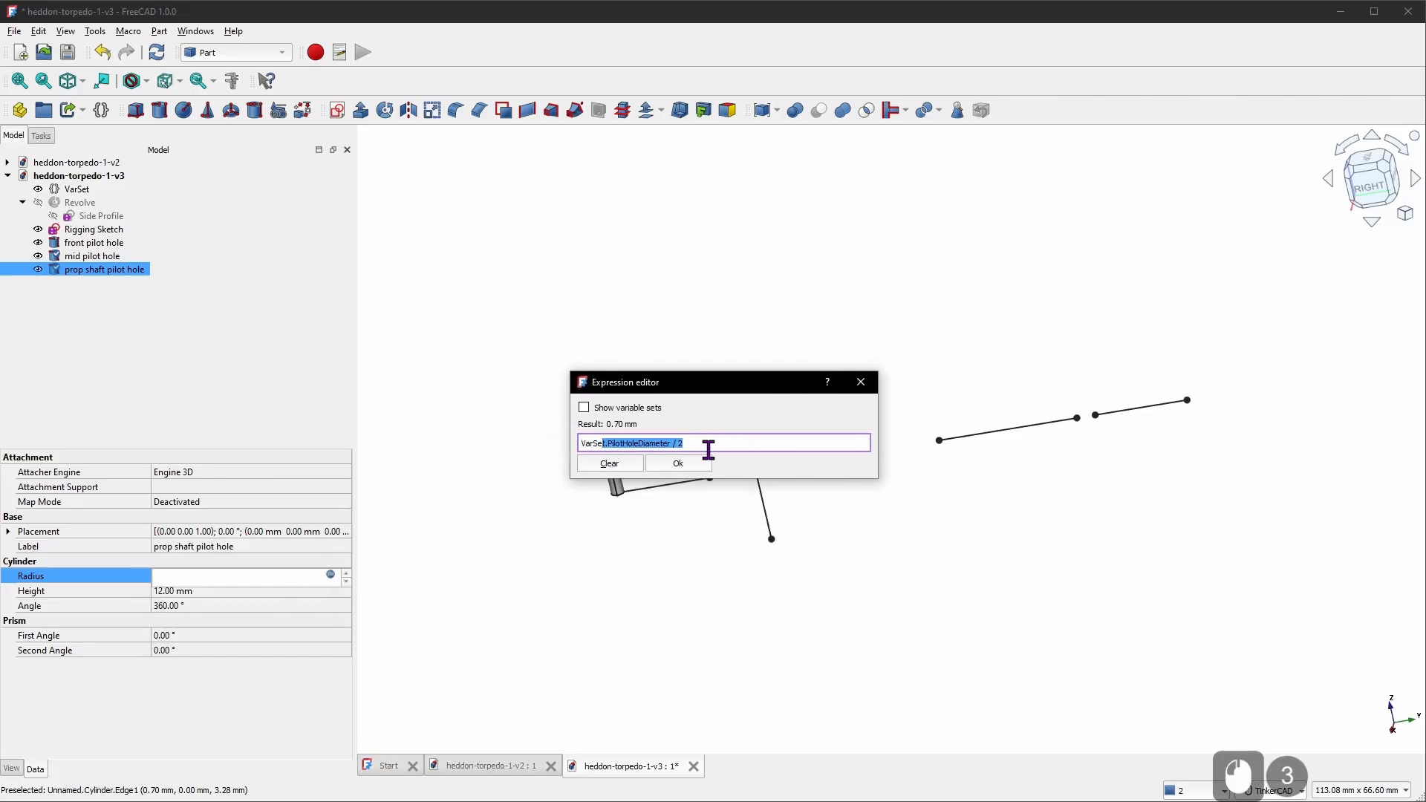
{"action": "type", "text": ".prop"}
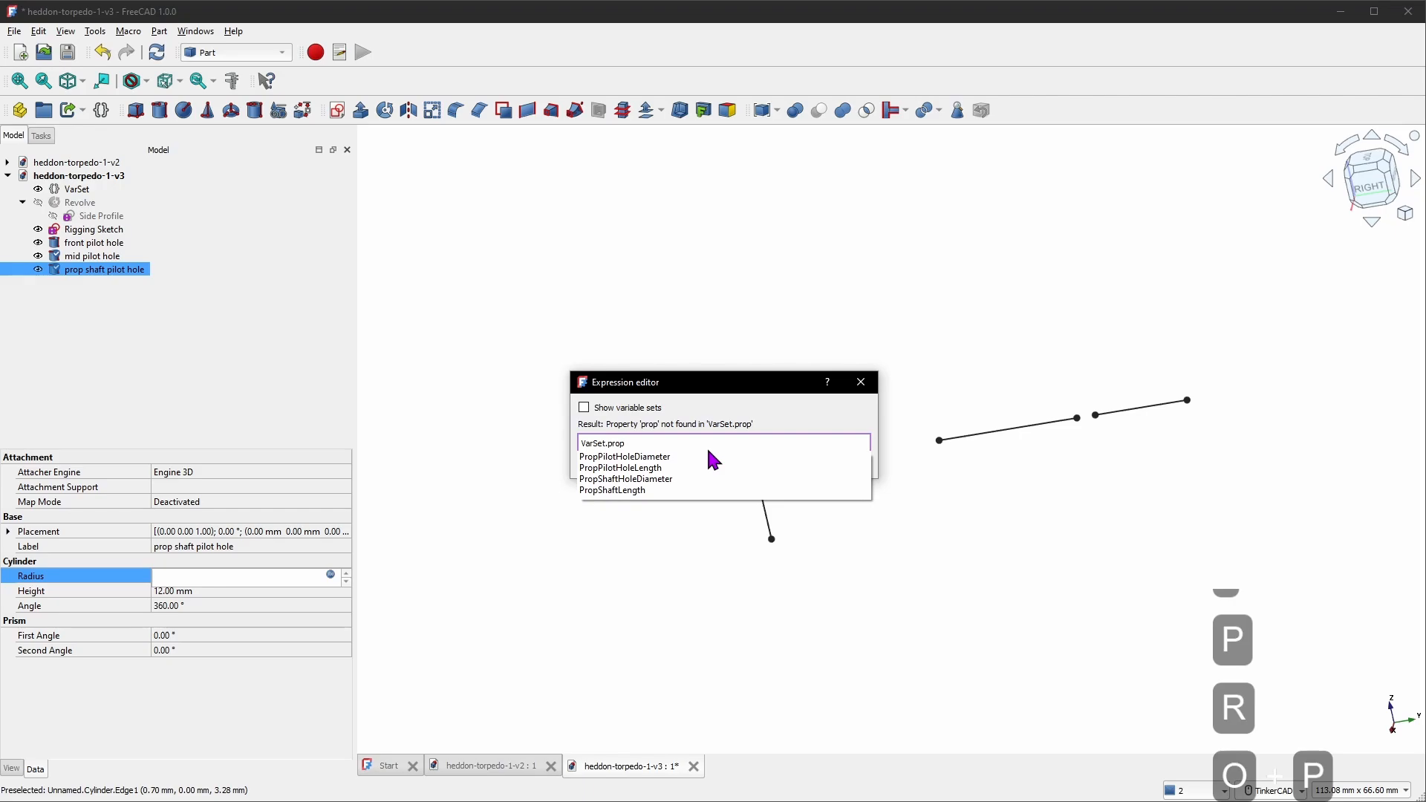
{"action": "key", "text": "Down"}
{"action": "type", "text": "/ 2"}
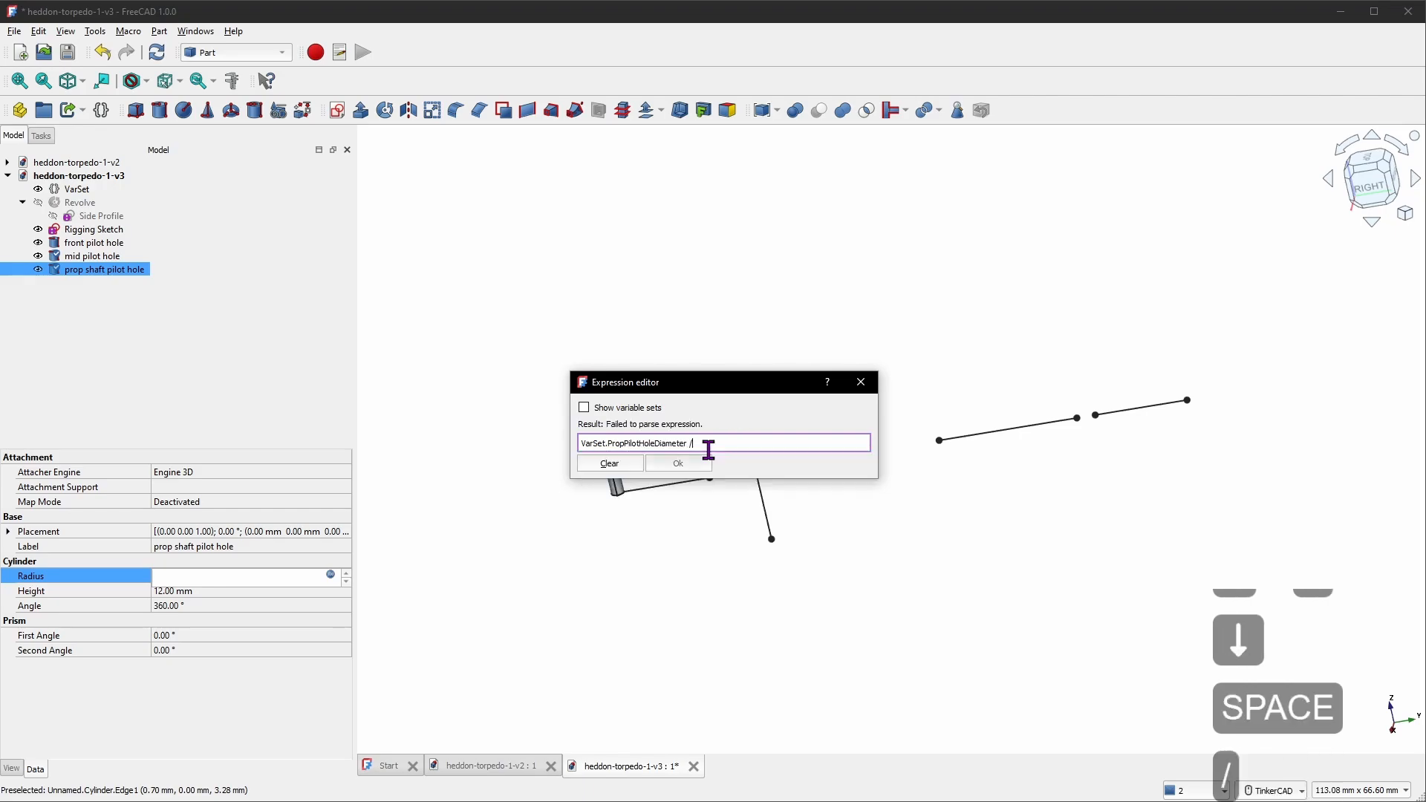
{"action": "left_click", "coordinate": [781, 420]}
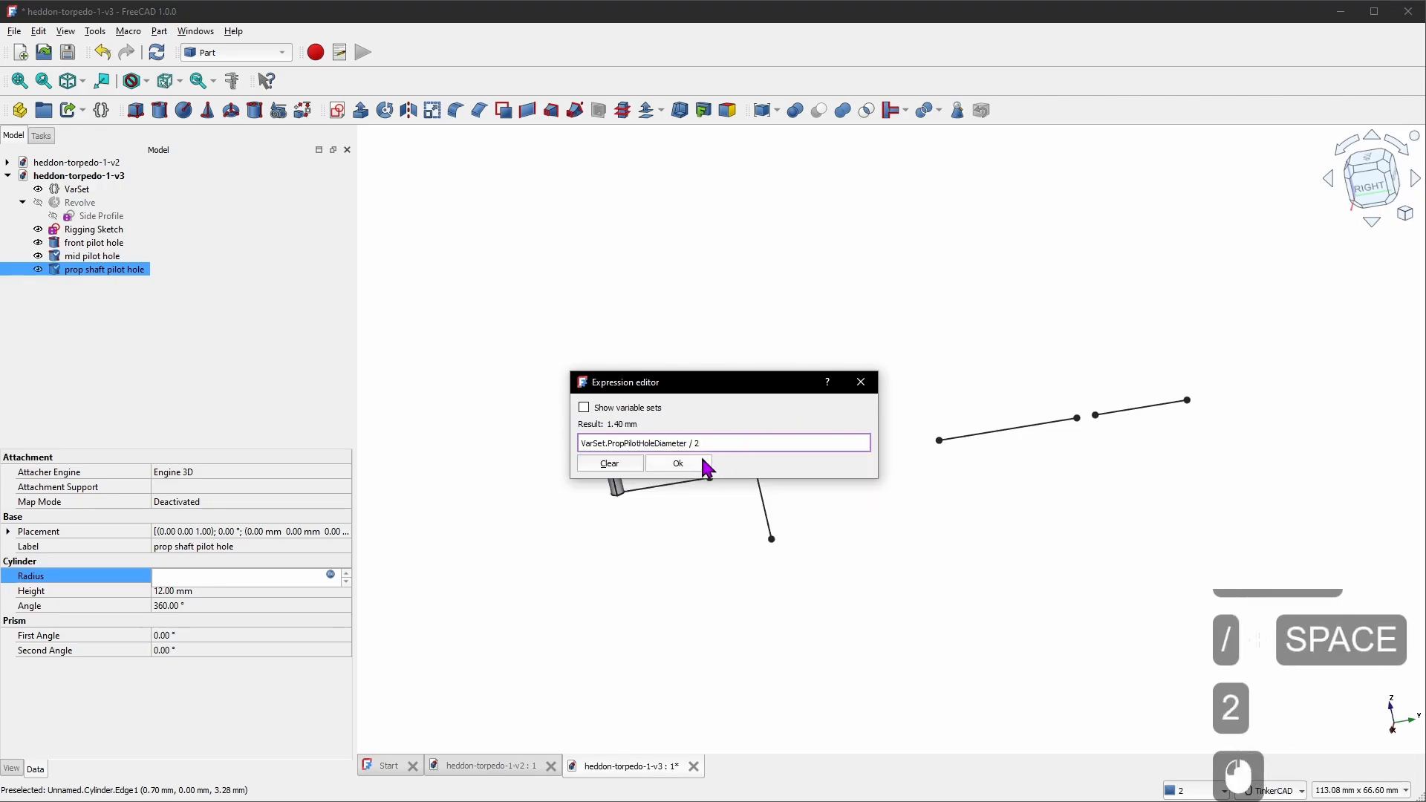
{"action": "left_click", "coordinate": [700, 462]}
{"action": "left_click", "coordinate": [683, 391]}
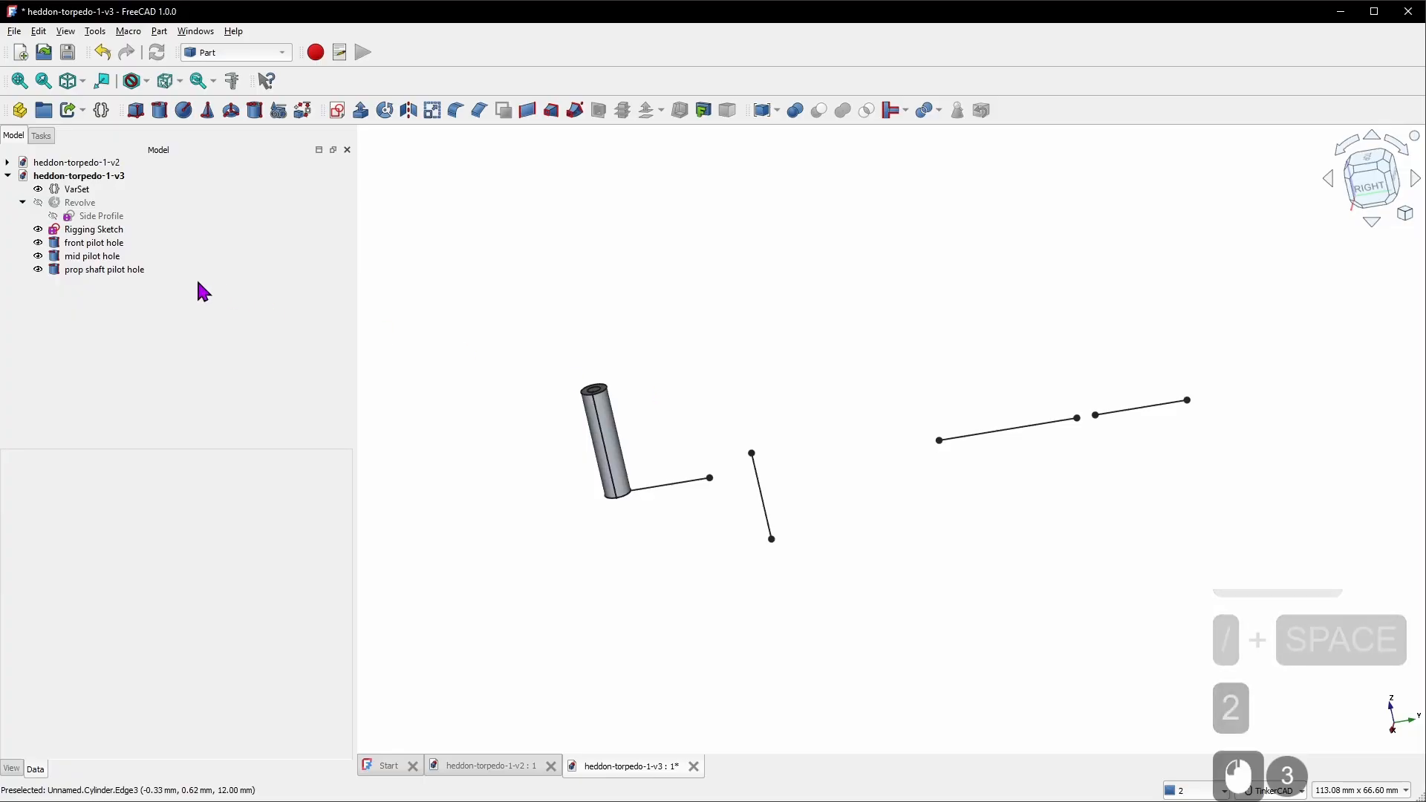
Hide the front, mid and prop shaft pilot hole cylinders together
{"action": "left_click", "coordinate": [95, 243]}
{"action": "left_click", "coordinate": [111, 269], "text": "shift"}
{"action": "key", "text": "space"}
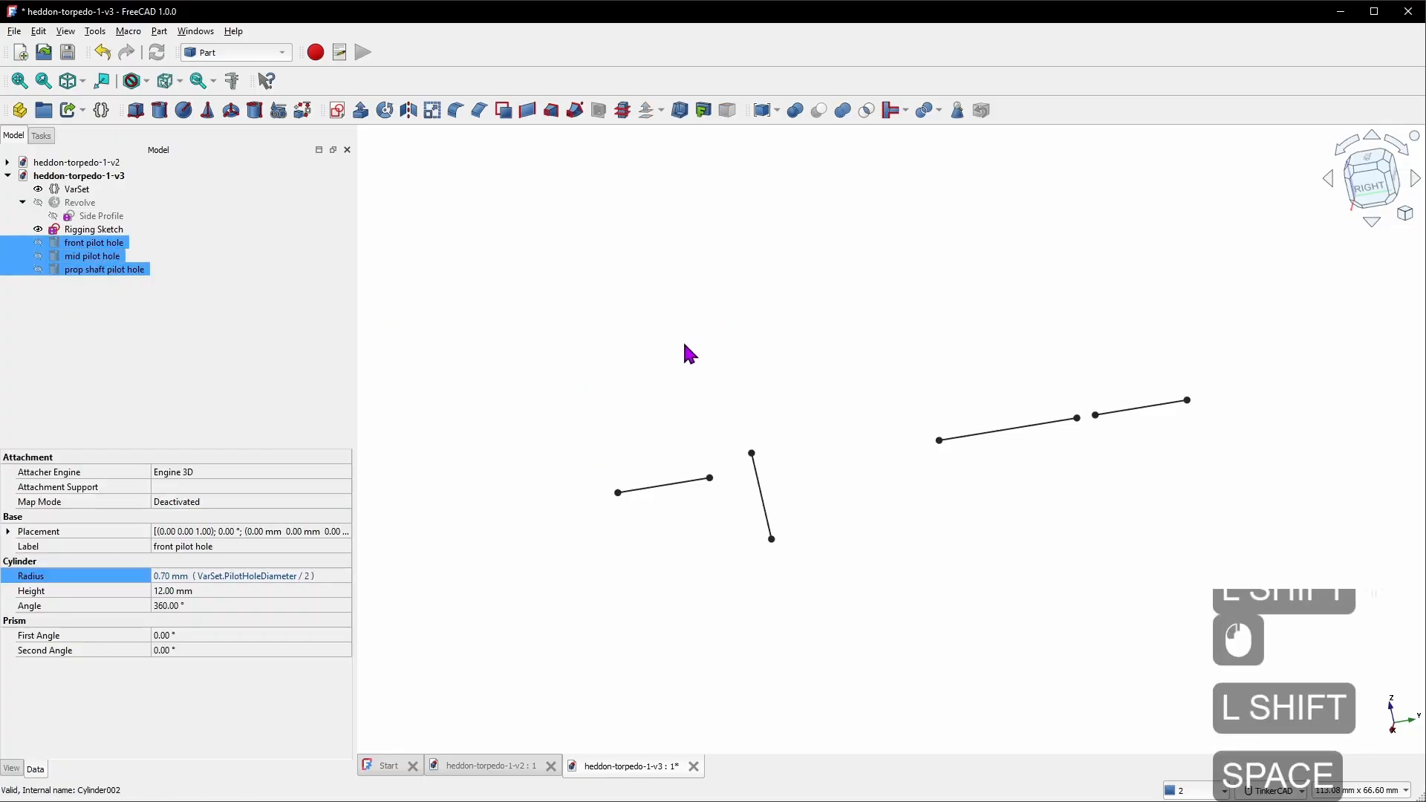
{"action": "left_click", "coordinate": [386, 335]}
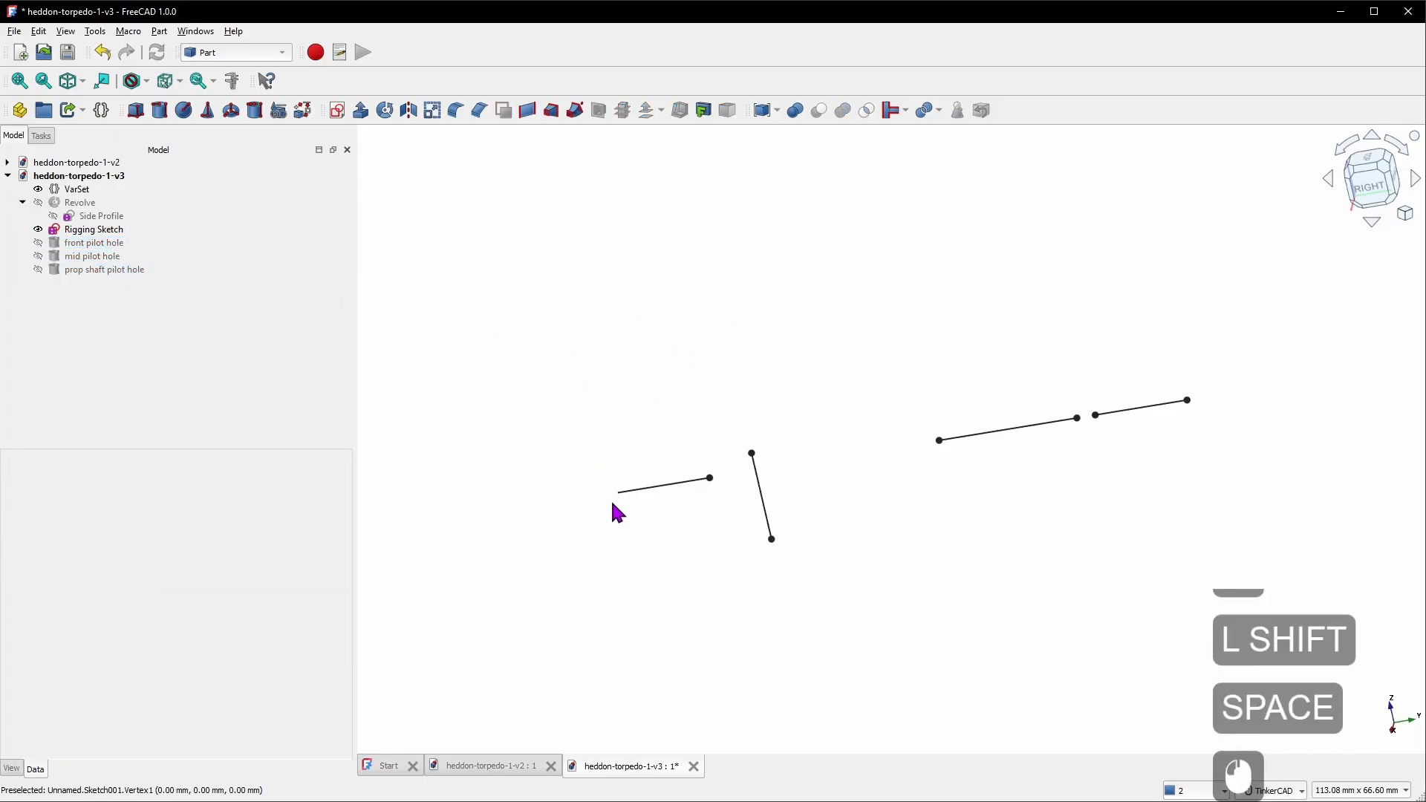
Attach the front pilot hole to the inner endpoint and edge of the front rigging line, using Align O-Z-X
{"action": "left_click", "coordinate": [112, 246]}
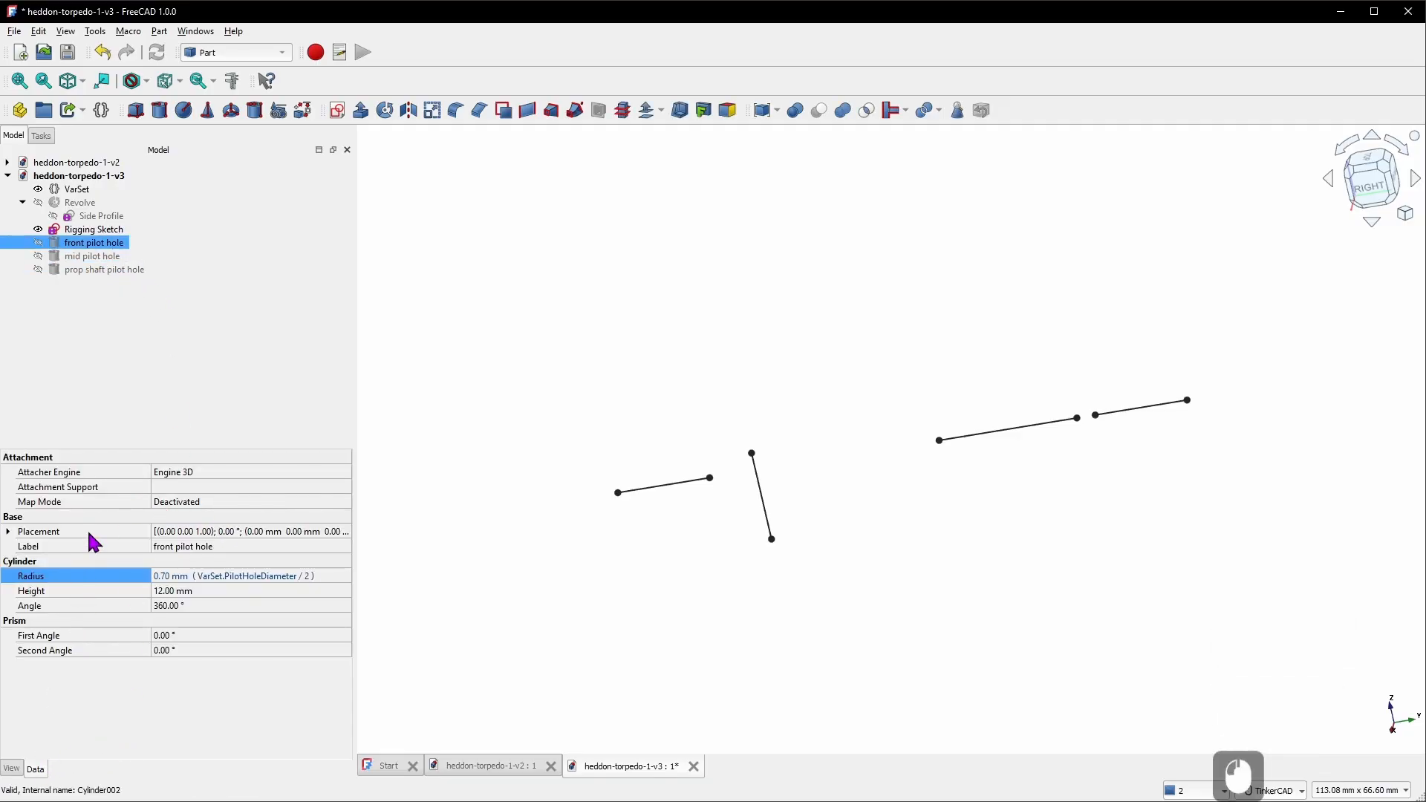
{"action": "left_click", "coordinate": [269, 505]}
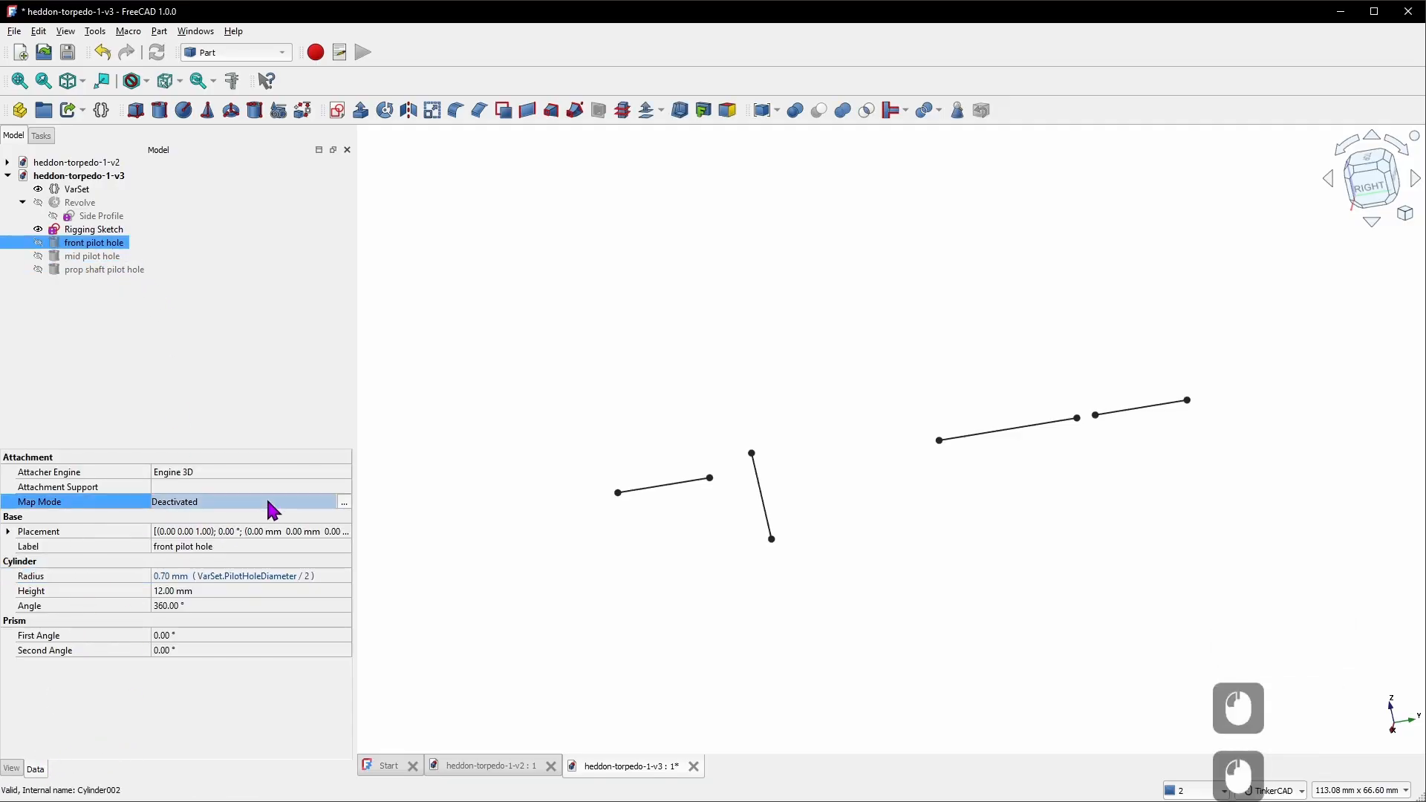
{"action": "left_click", "coordinate": [344, 505]}
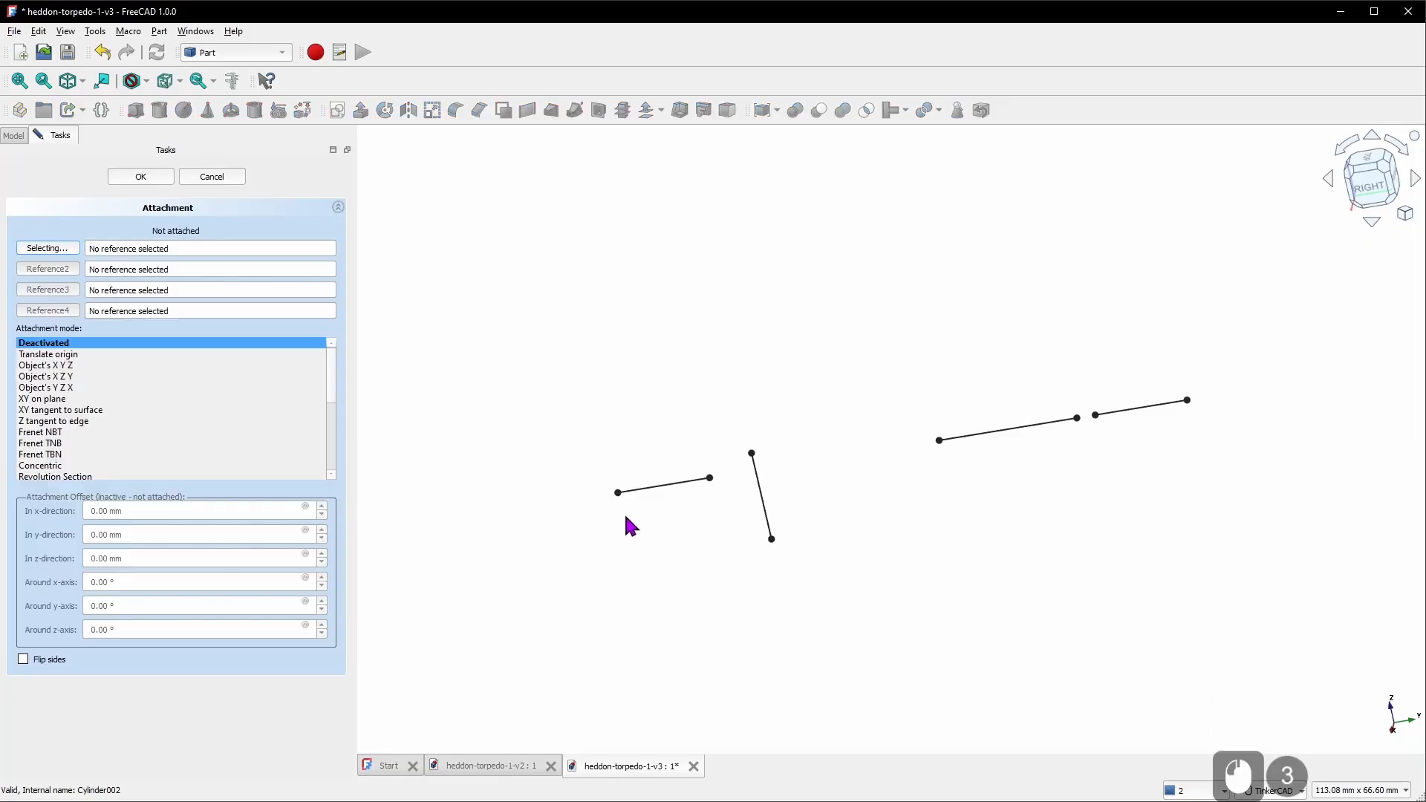
{"action": "left_click", "coordinate": [712, 484]}
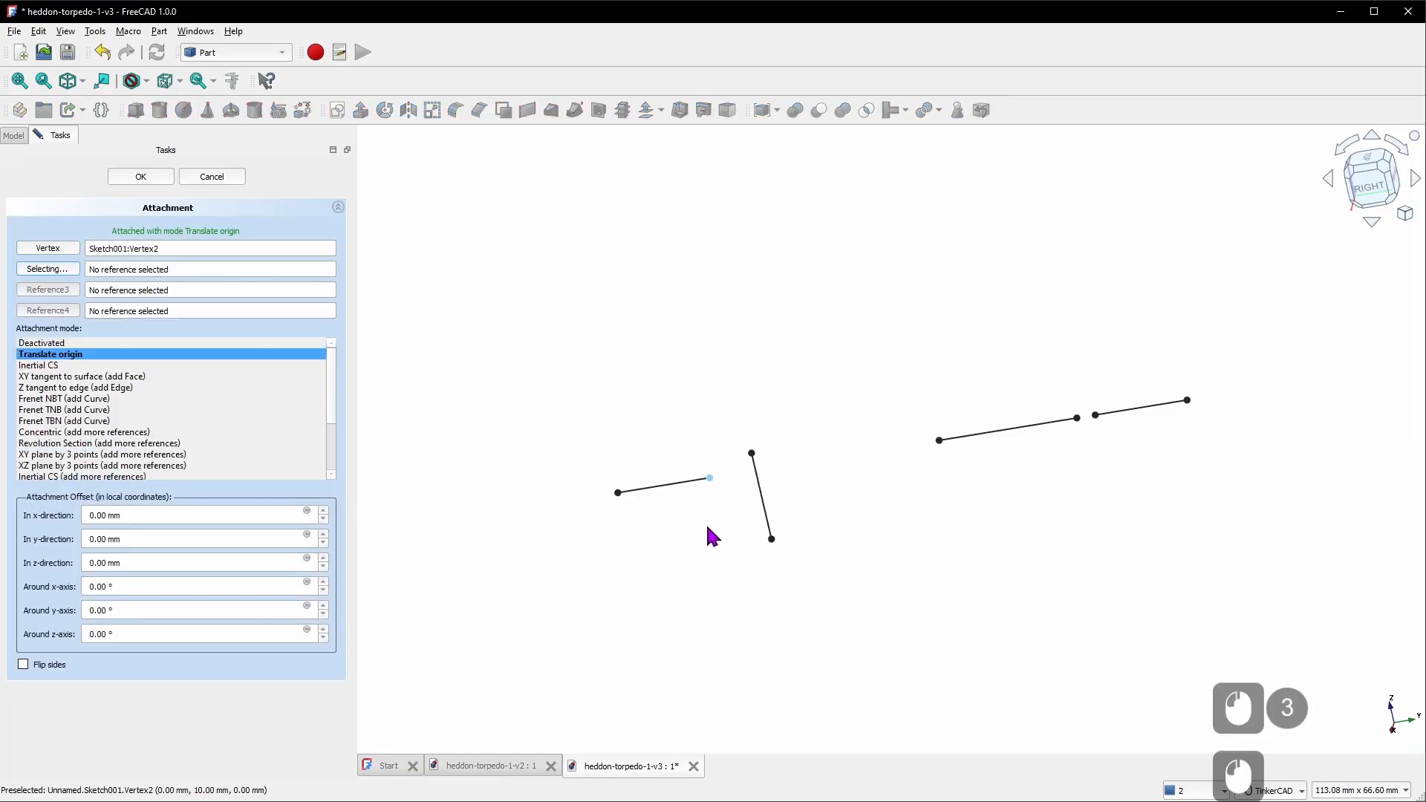
{"action": "left_click", "coordinate": [667, 493]}
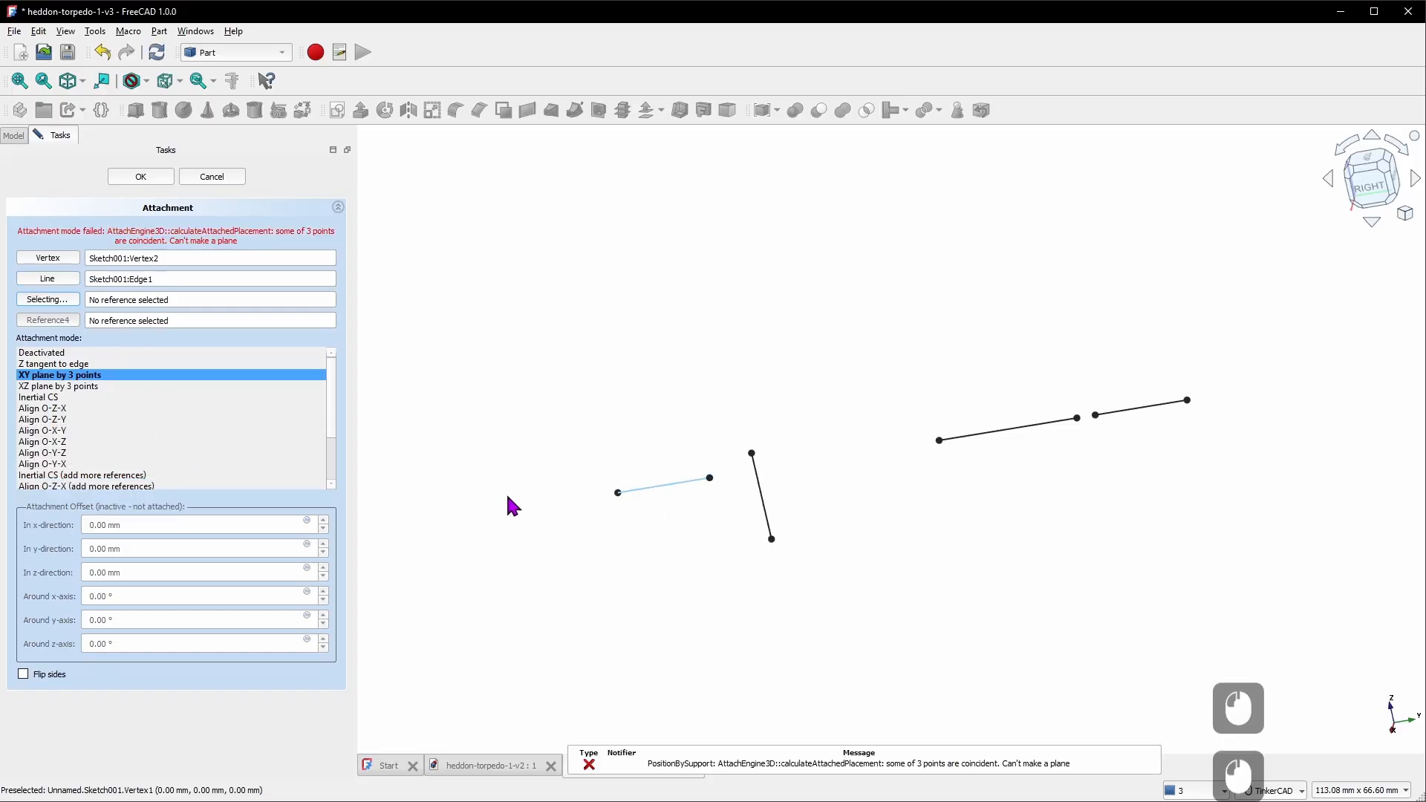
{"action": "left_click", "coordinate": [81, 410]}
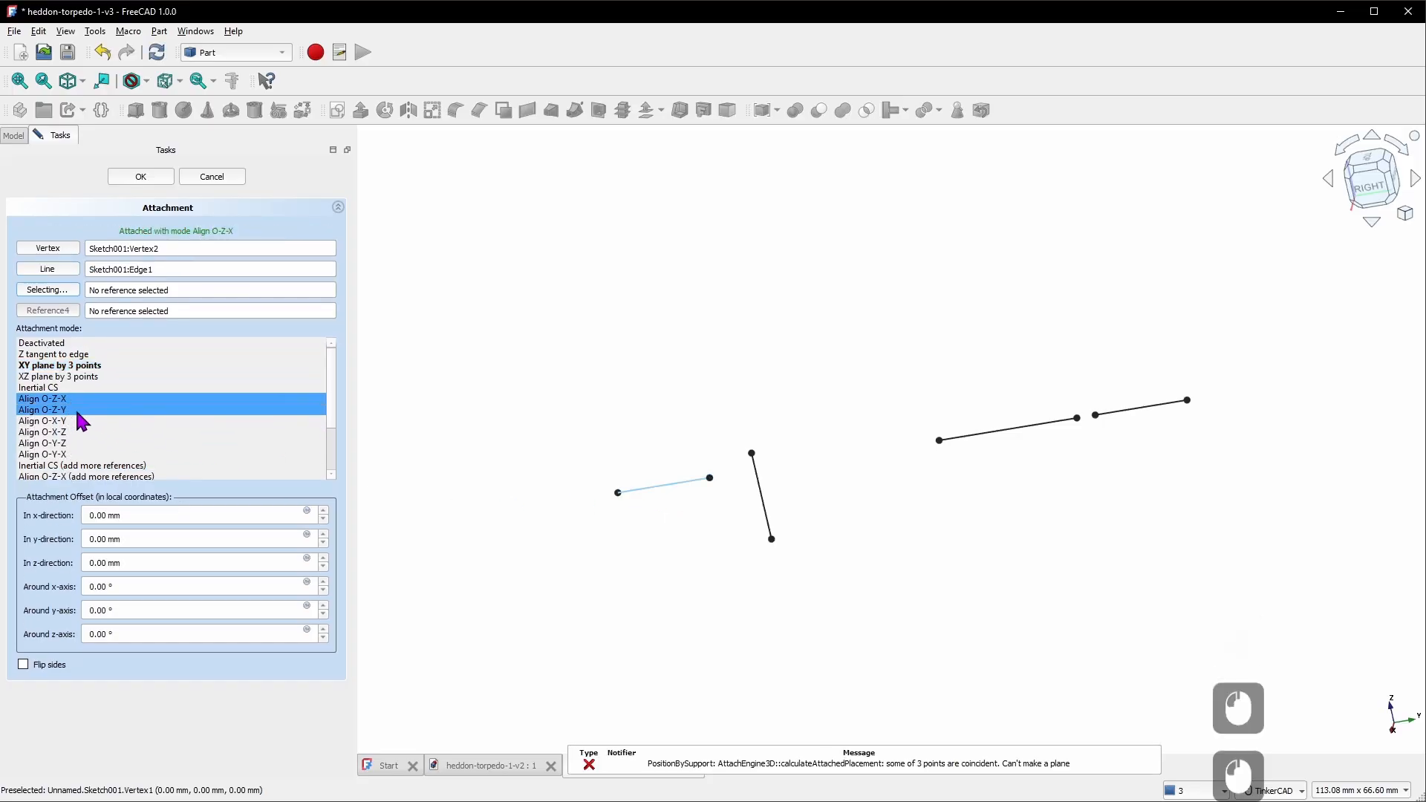
{"action": "left_click", "coordinate": [144, 178]}
Attach the mid pilot hole to the upper endpoint and edge of the vertical rigging line, using Align O-Z-X
{"action": "left_click", "coordinate": [110, 257]}
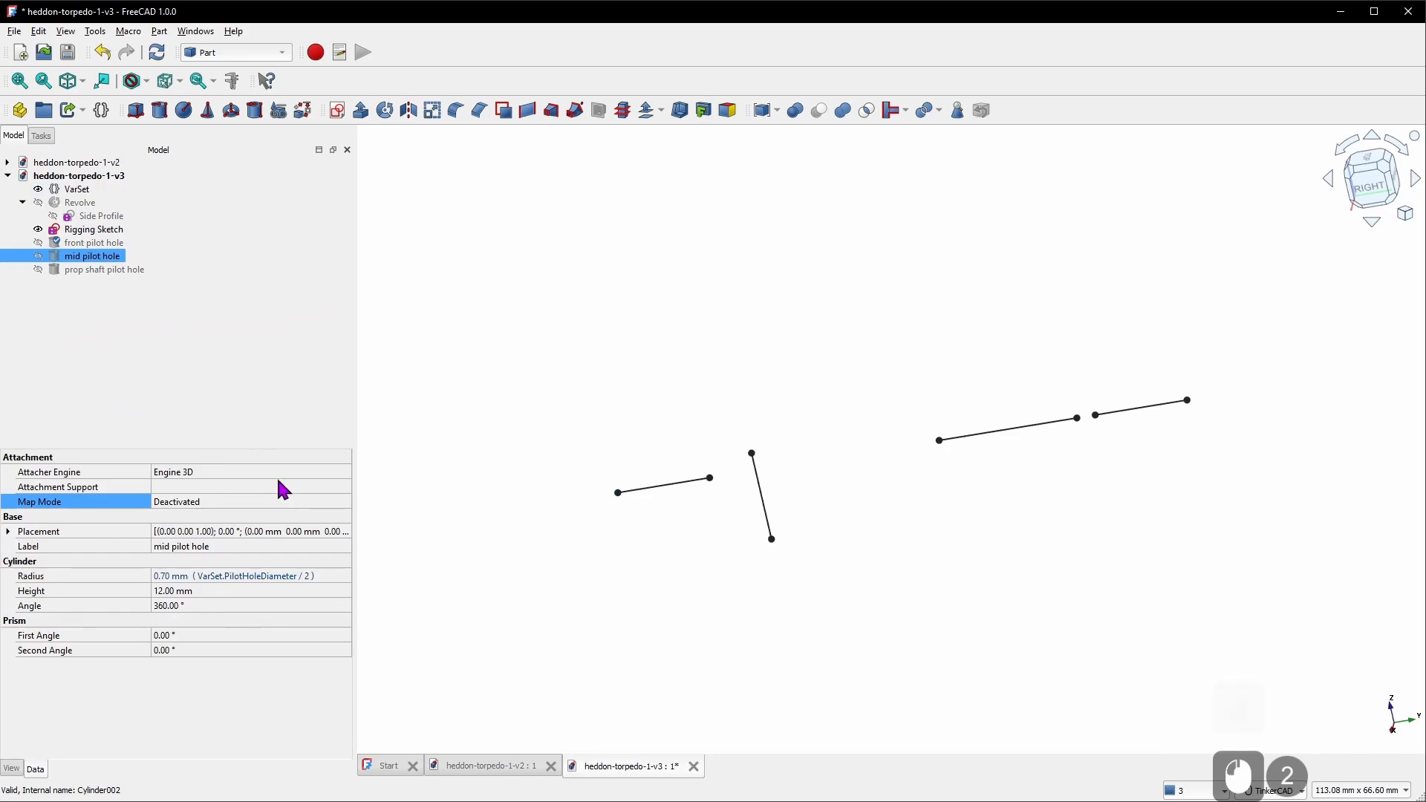
{"action": "left_click", "coordinate": [297, 503]}
{"action": "left_click", "coordinate": [350, 503]}
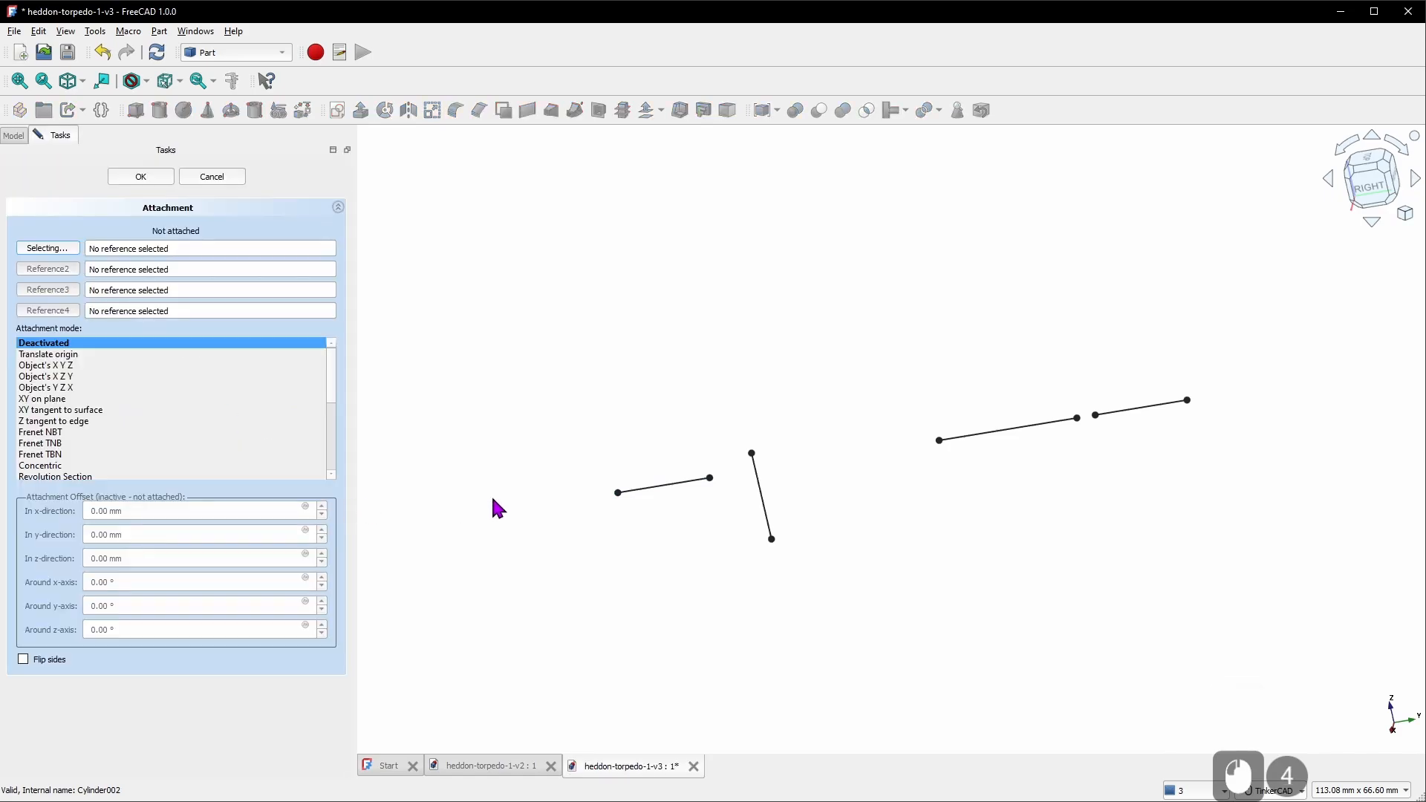
{"action": "left_click", "coordinate": [752, 454]}
{"action": "left_click", "coordinate": [768, 493]}
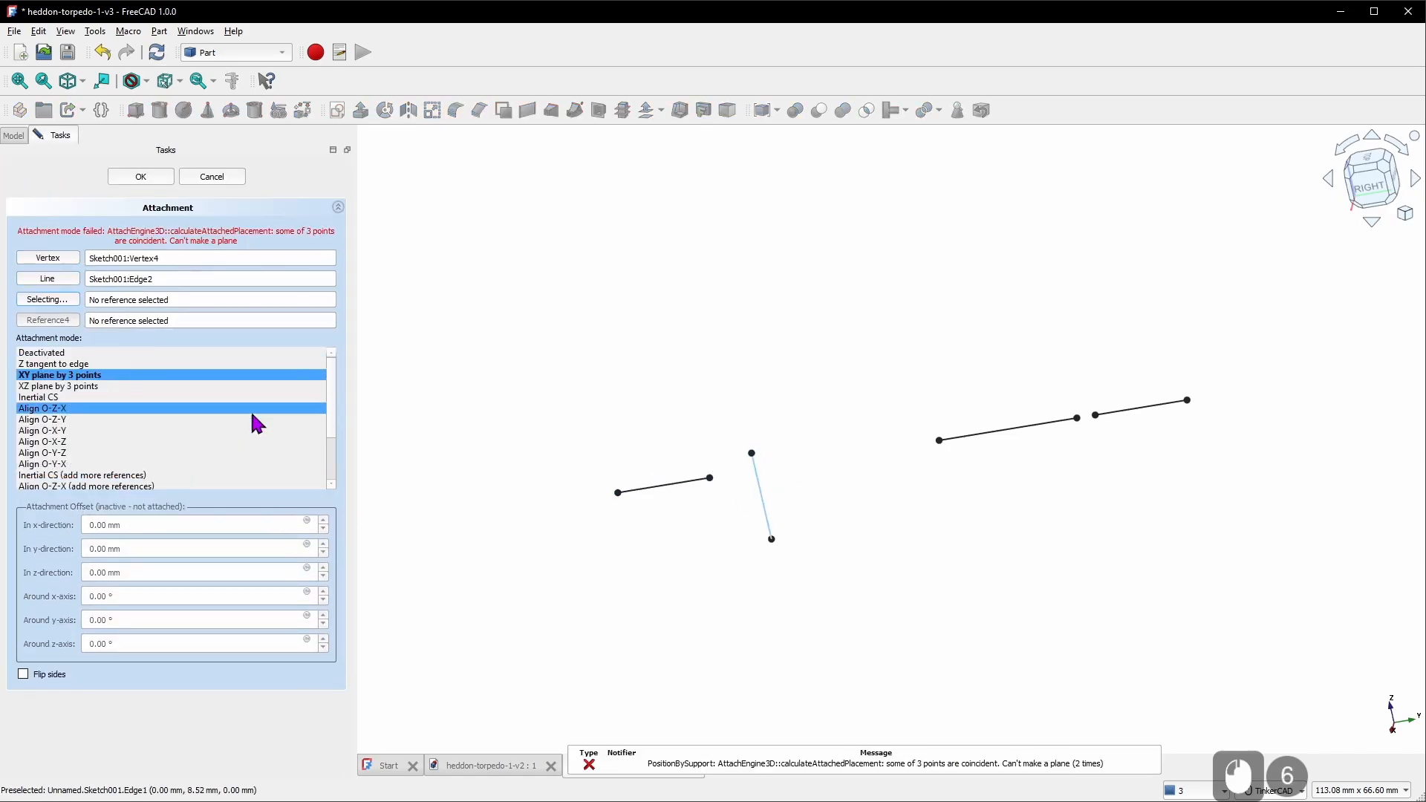
{"action": "left_click", "coordinate": [82, 408]}
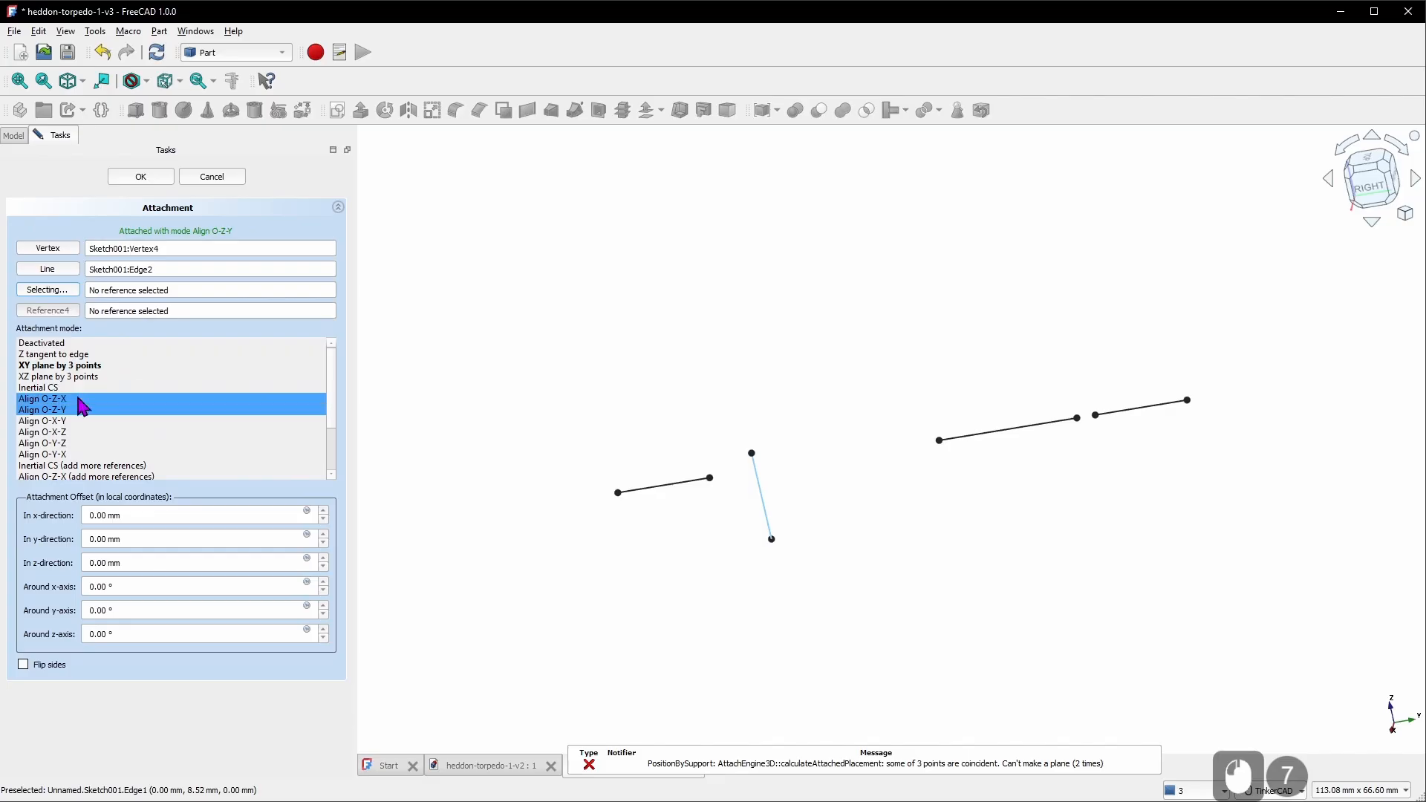
{"action": "left_click", "coordinate": [141, 176]}
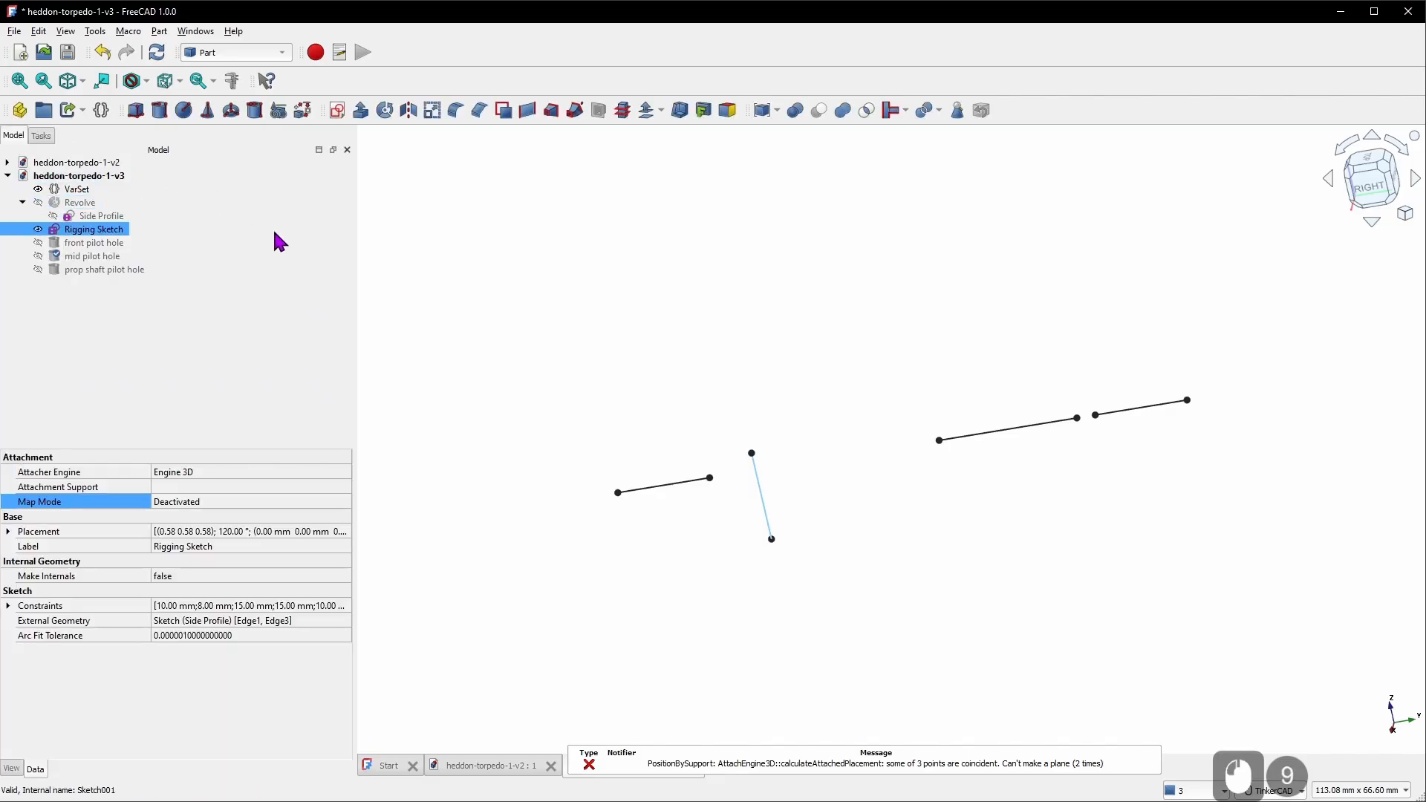
Attach the prop shaft pilot hole to the front endpoint and edge of the longer rear rigging line, using Align O-Z-Y
{"action": "left_click", "coordinate": [128, 272]}
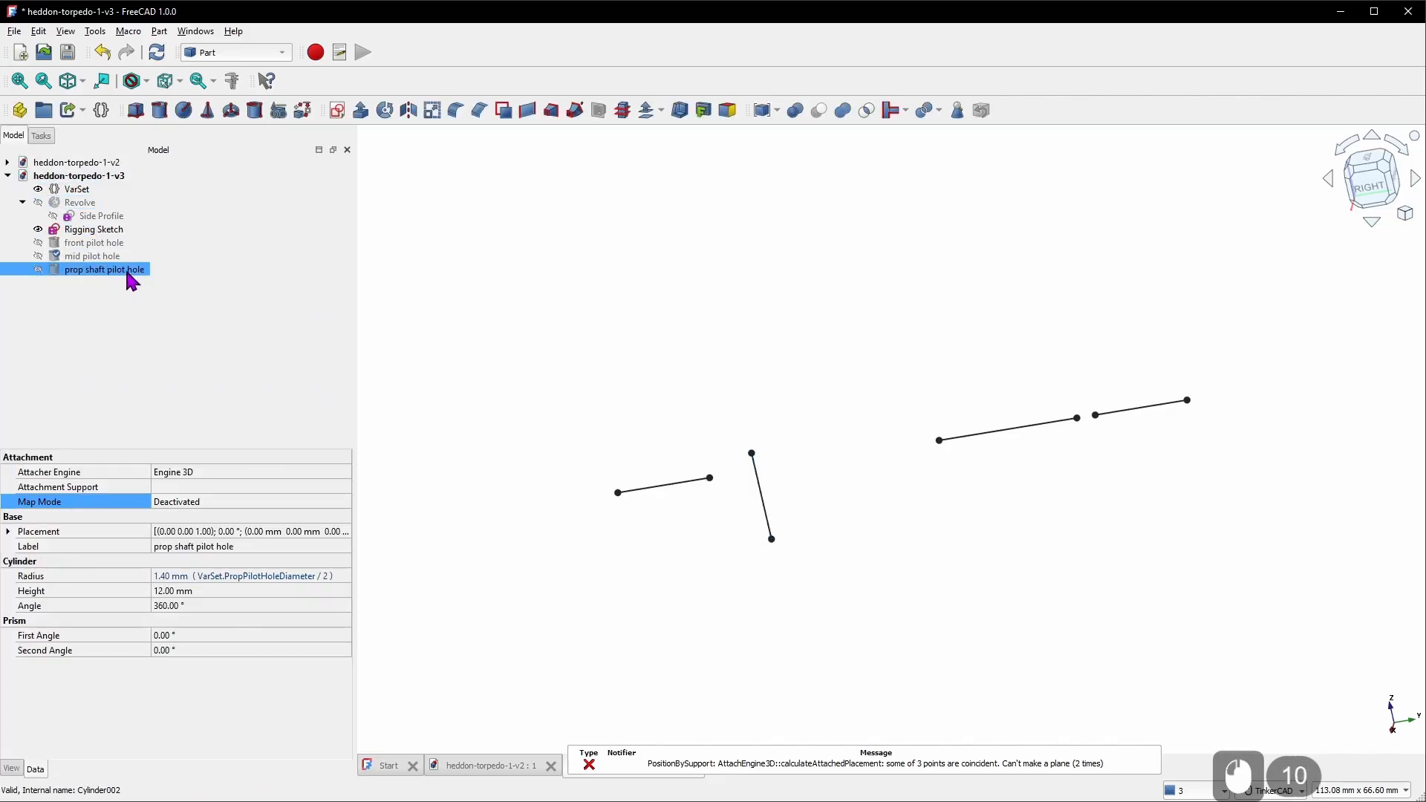
{"action": "left_click", "coordinate": [272, 500]}
{"action": "left_click", "coordinate": [346, 503]}
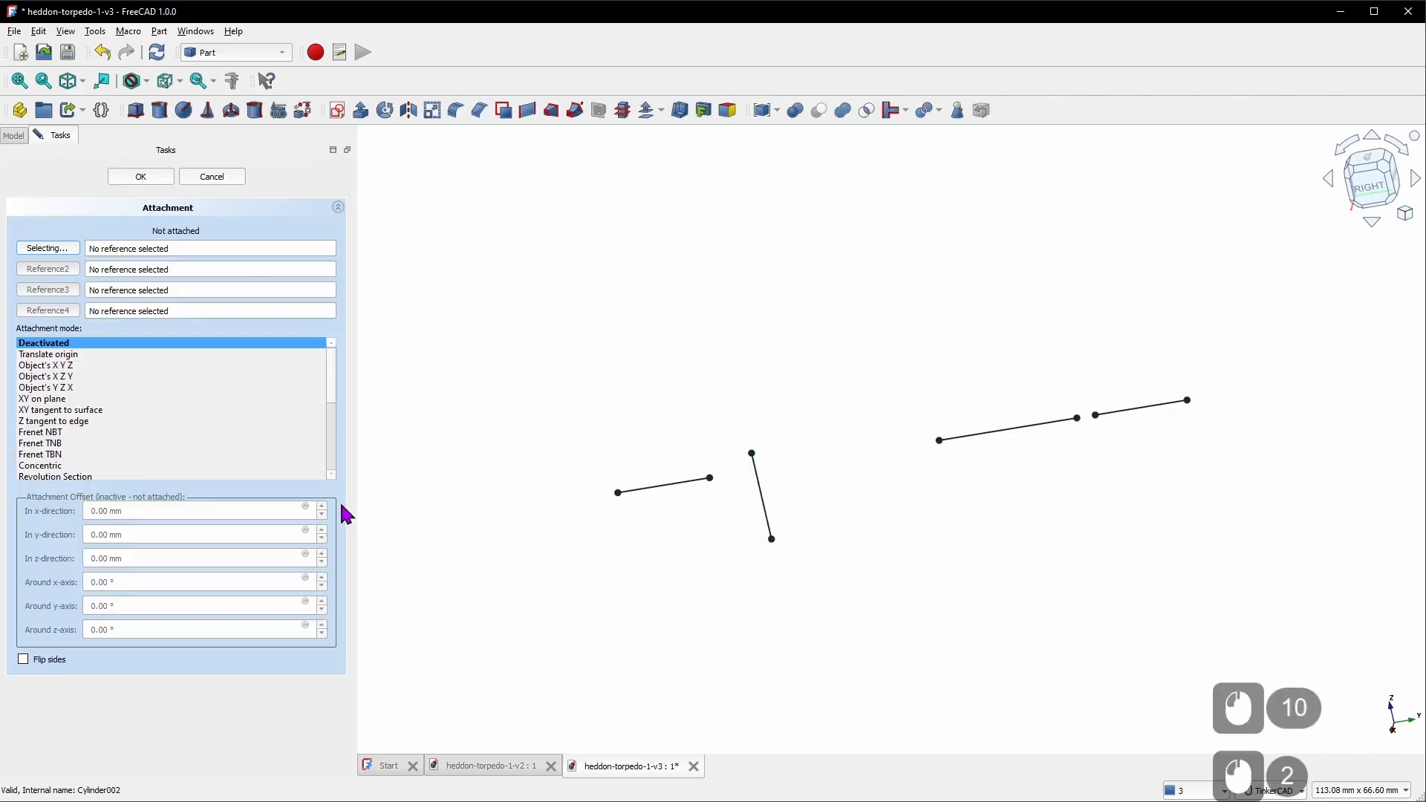
{"action": "left_click", "coordinate": [939, 440]}
{"action": "left_click", "coordinate": [1002, 430]}
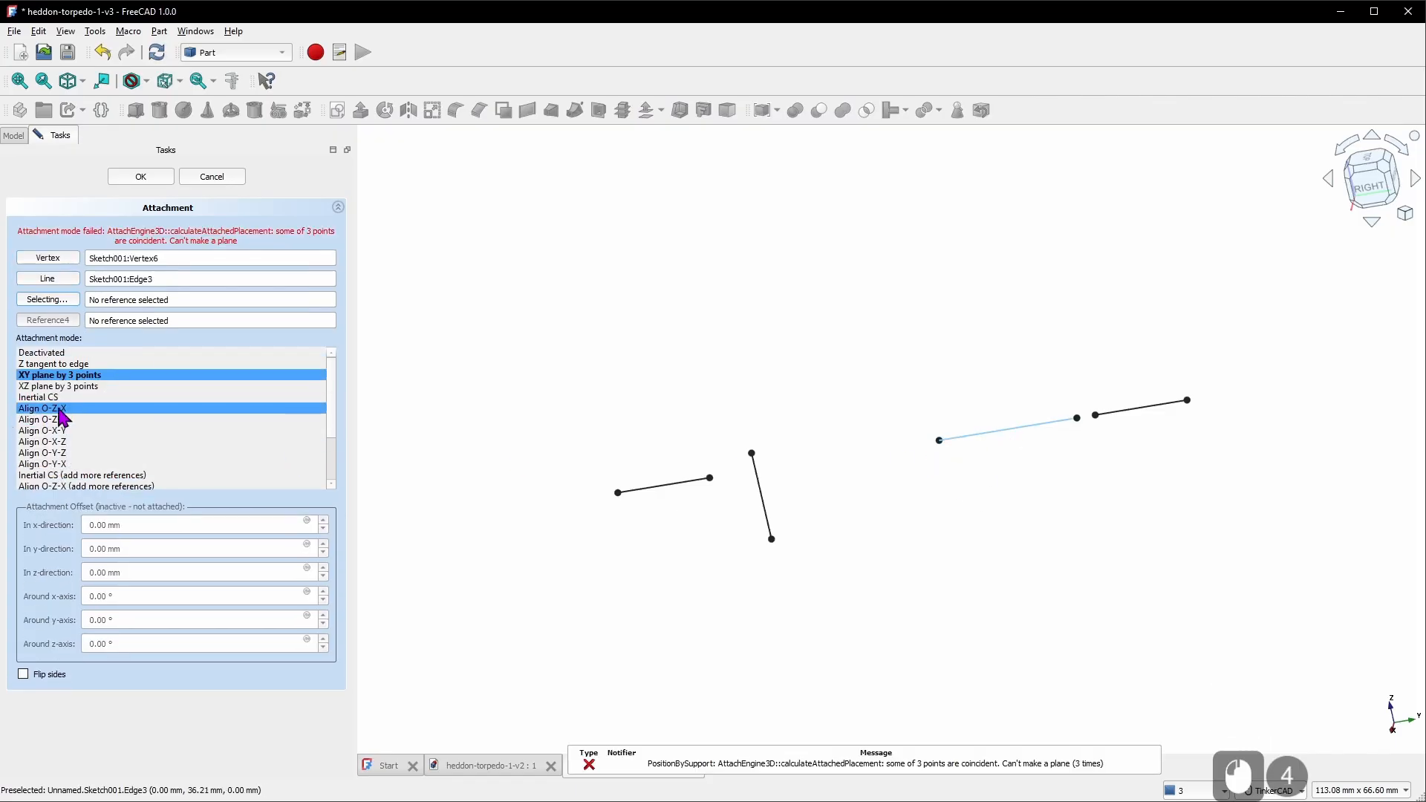
{"action": "left_click", "coordinate": [52, 419]}
{"action": "left_click", "coordinate": [141, 177]}
{"action": "left_click", "coordinate": [446, 270]}
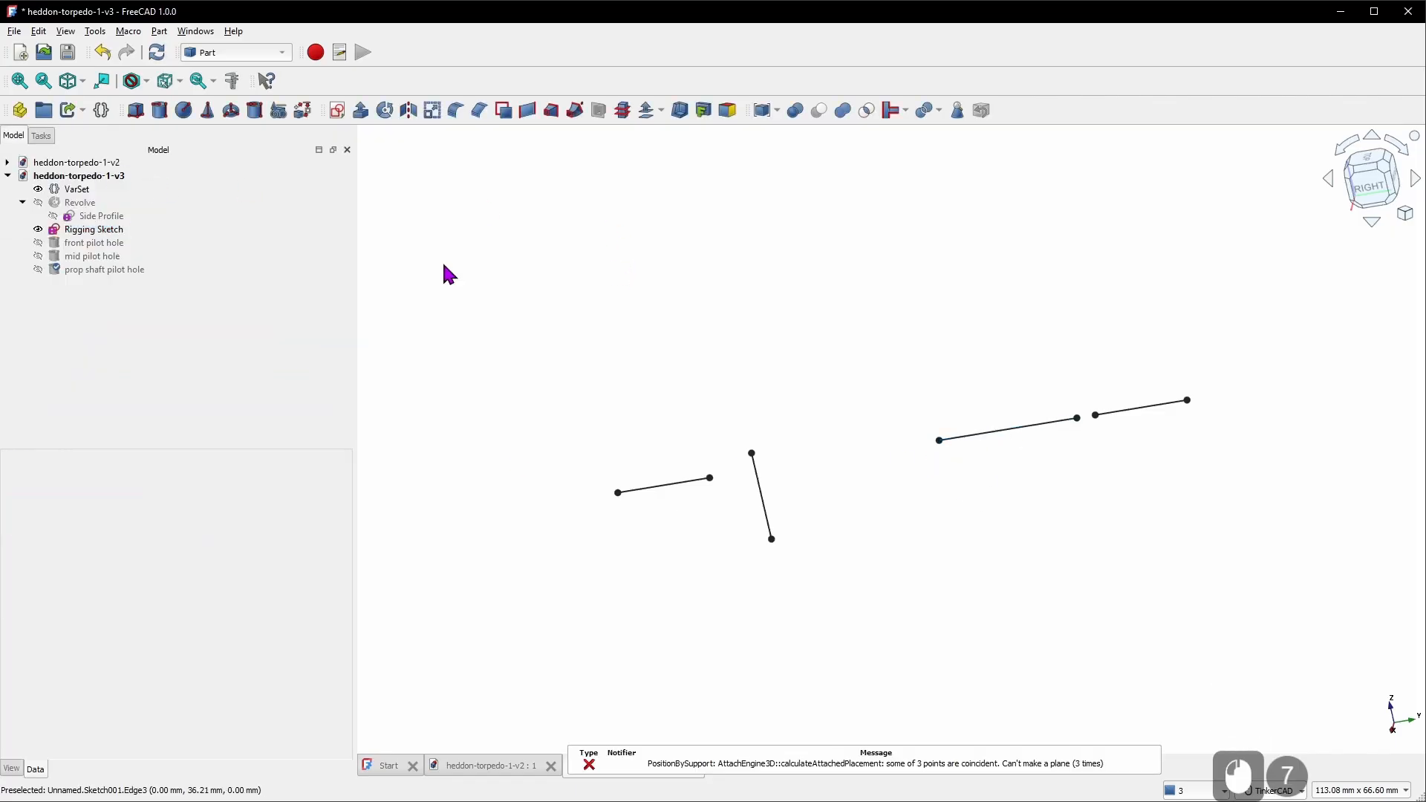
Show the front, mid and prop shaft pilot hole cylinders together and check their directions against the rigging lines
{"action": "left_click", "coordinate": [111, 243]}
{"action": "left_click", "coordinate": [126, 272], "text": "shift"}
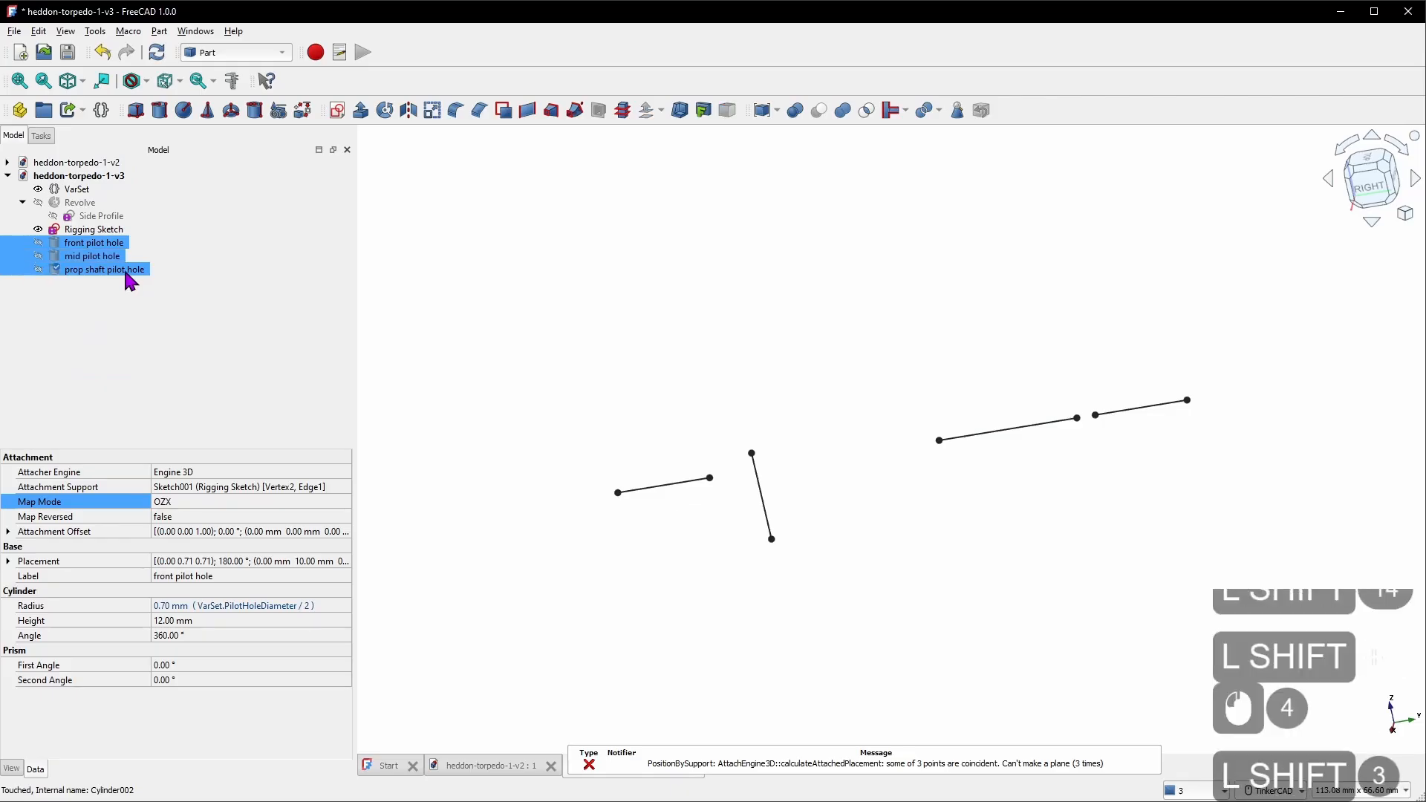
{"action": "key", "text": "space"}
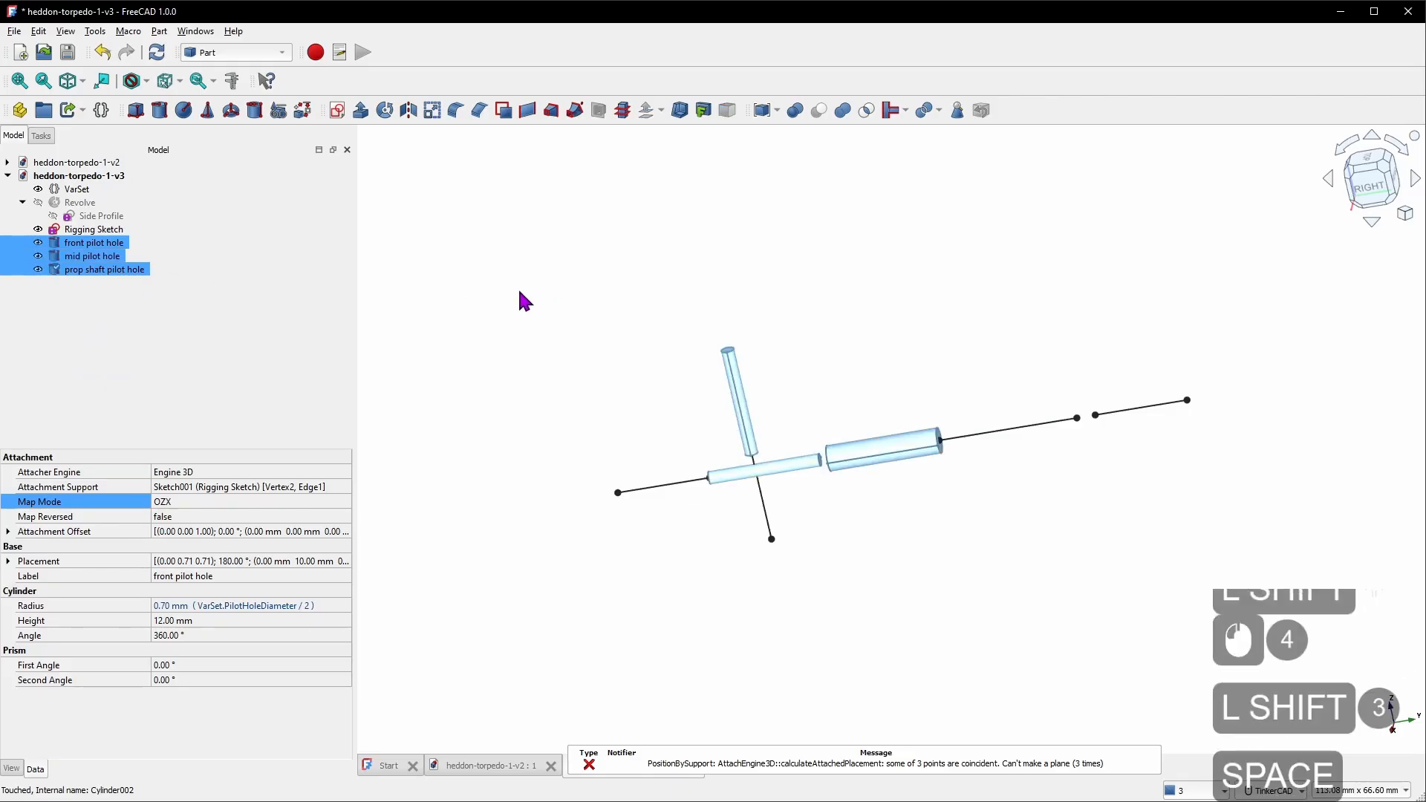
{"action": "right_click_drag", "start_coordinate": [617, 556], "coordinate": [636, 503]}
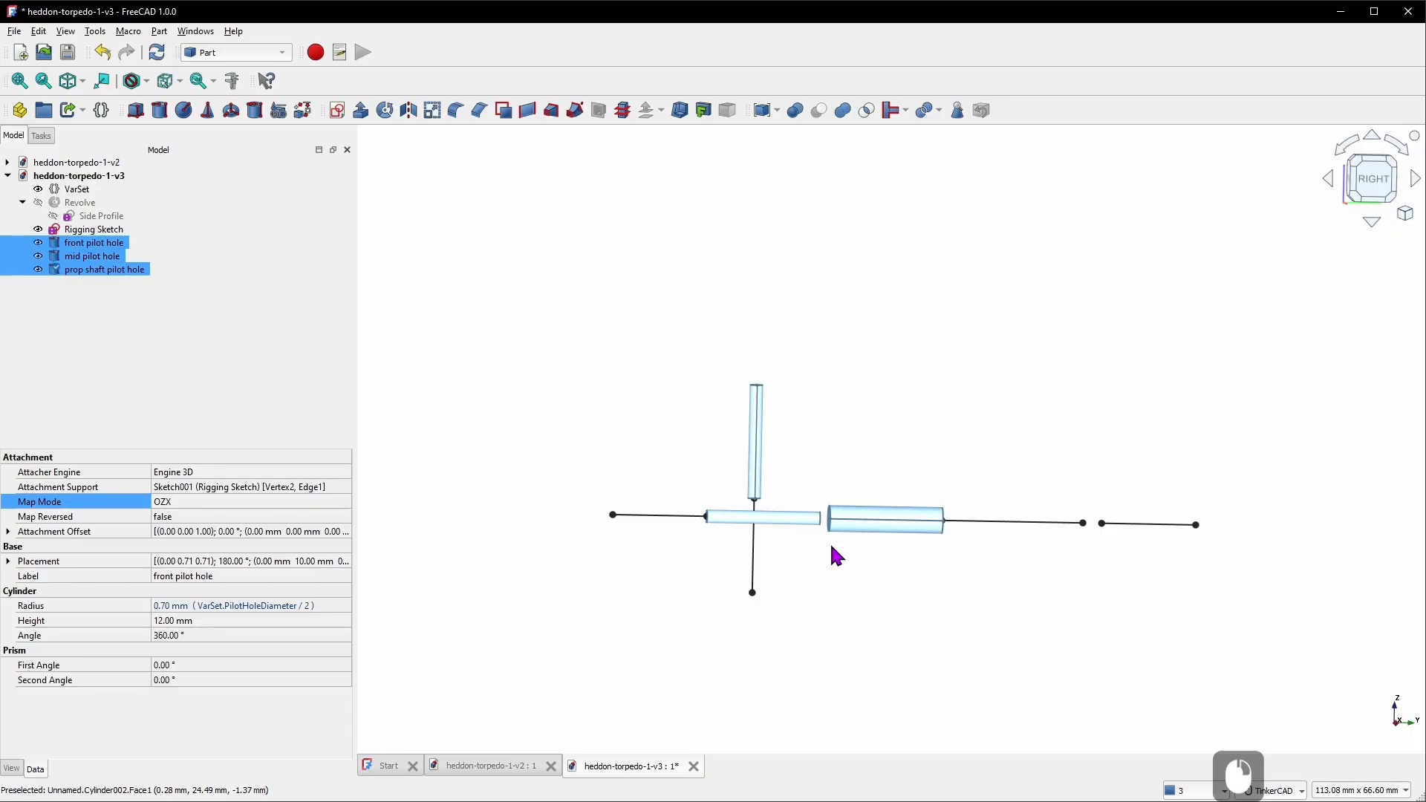
{"action": "left_click", "coordinate": [276, 504]}
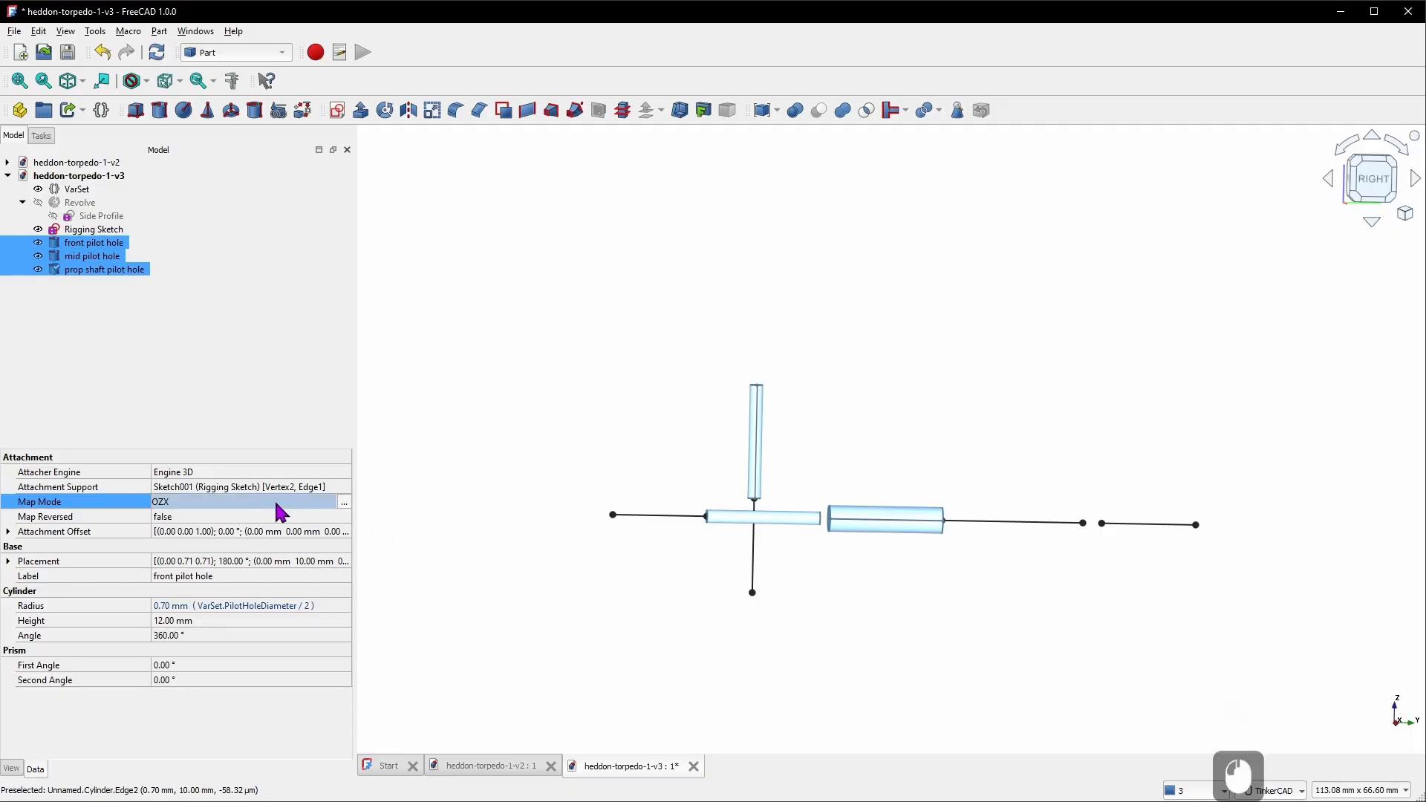
{"action": "left_click", "coordinate": [343, 503]}
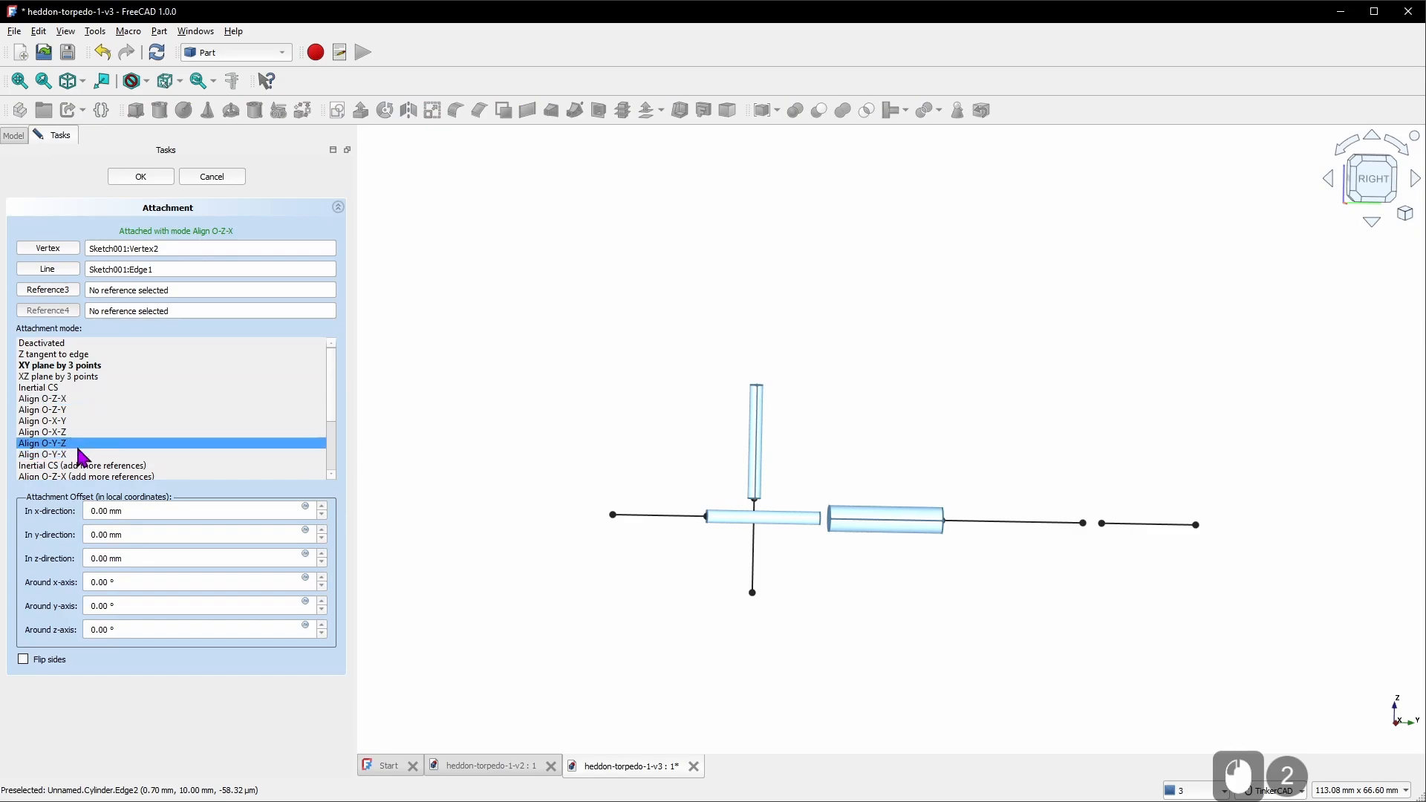
{"action": "left_click", "coordinate": [217, 180]}
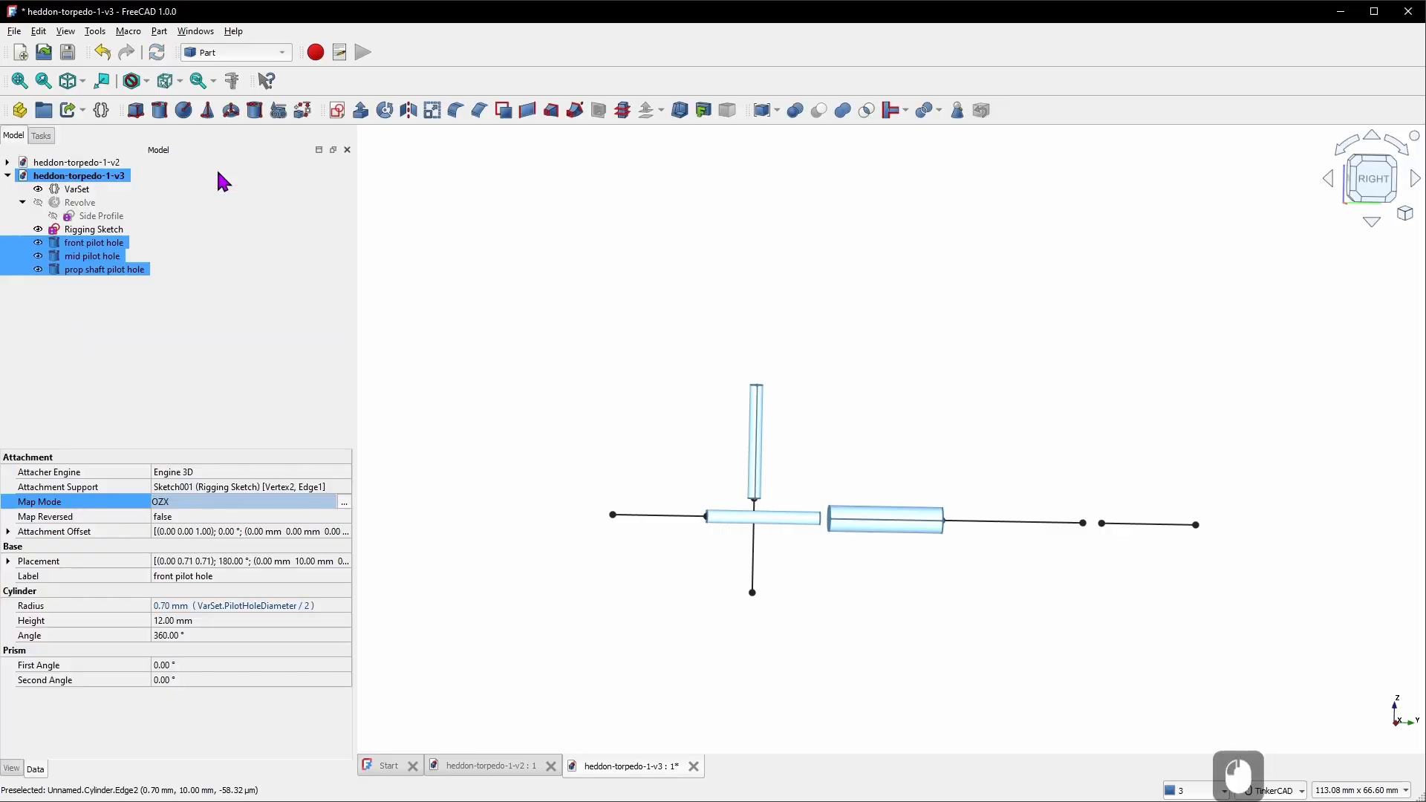
{"action": "left_click", "coordinate": [421, 331]}
Set Map Reversed to true for the front pilot hole cylinder
{"action": "left_click", "coordinate": [112, 251]}
{"action": "left_click", "coordinate": [112, 249]}
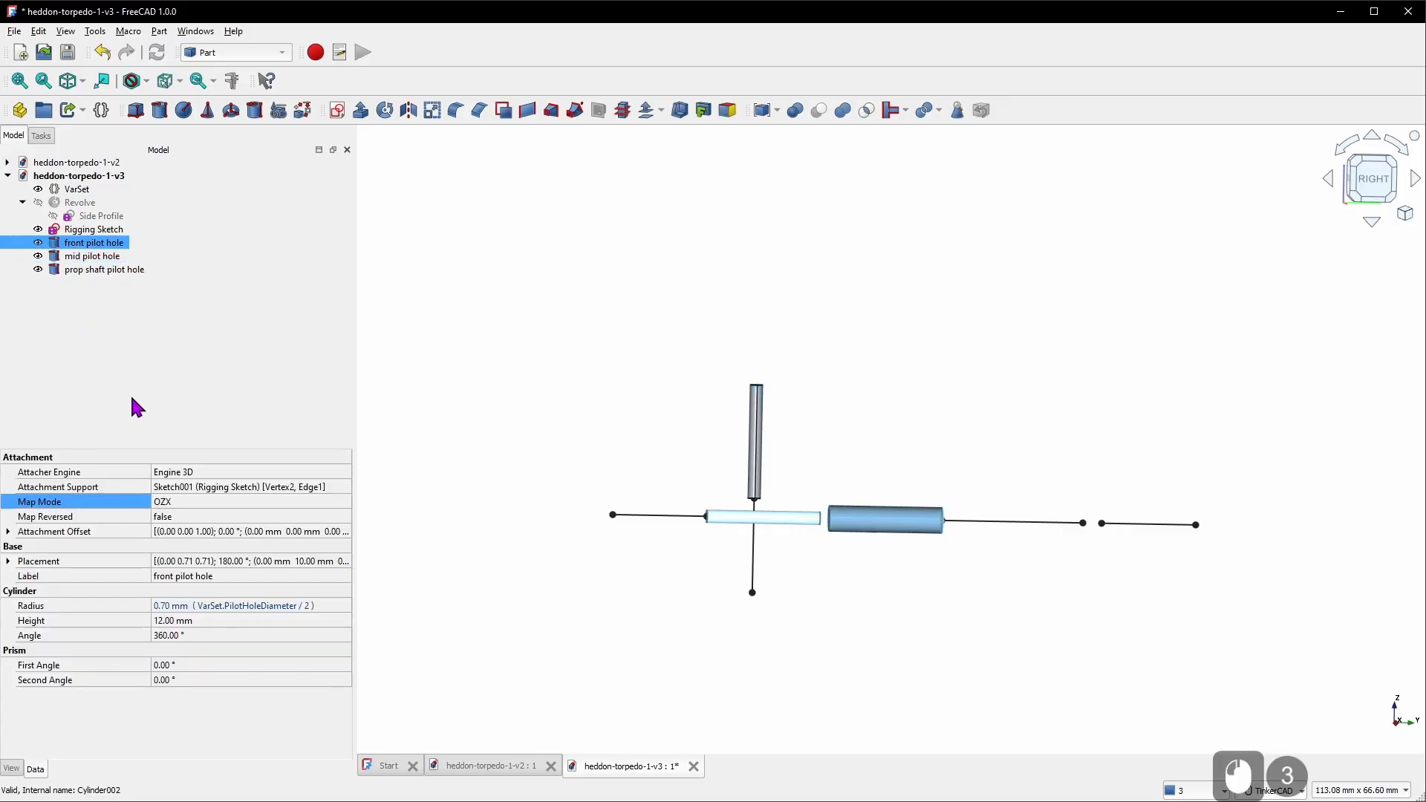
{"action": "left_click", "coordinate": [209, 517]}
{"action": "left_click", "coordinate": [208, 518]}
{"action": "left_click", "coordinate": [207, 532]}
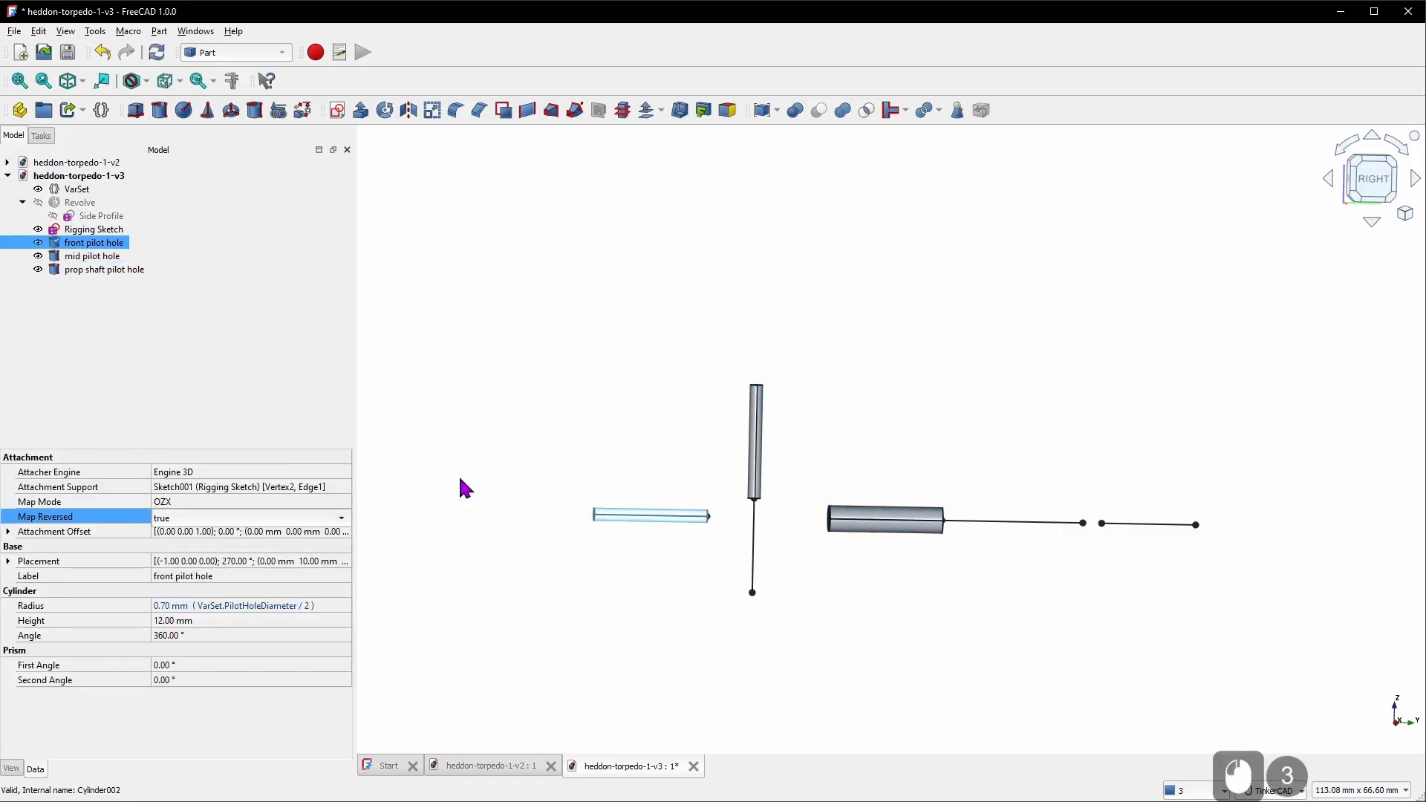
{"action": "left_click", "coordinate": [450, 474]}
Reverse the mid pilot hole cylinder's attachment direction by setting Map Reversed to true
{"action": "left_click", "coordinate": [111, 257]}
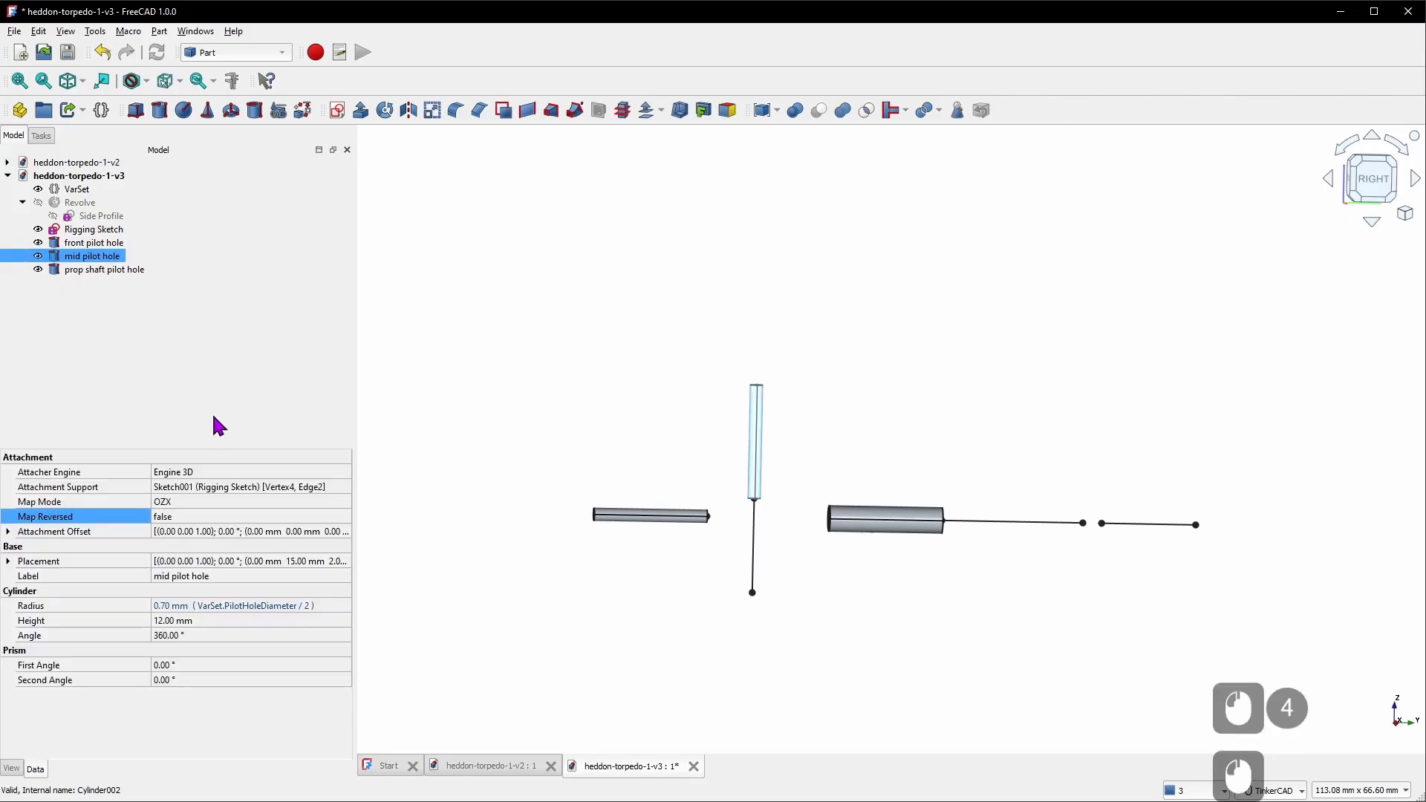
{"action": "left_click", "coordinate": [210, 523]}
{"action": "left_click", "coordinate": [210, 523]}
{"action": "left_click", "coordinate": [208, 532]}
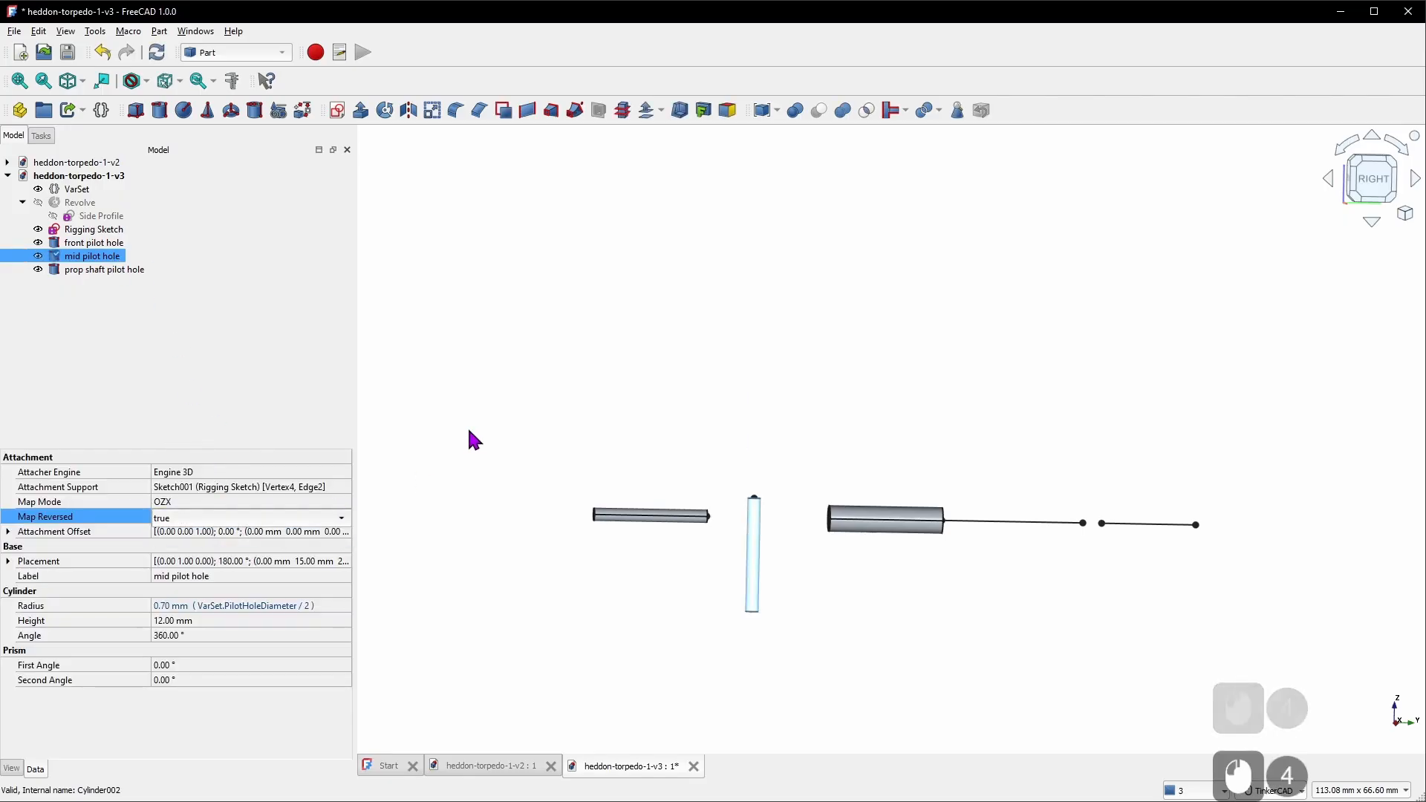
{"action": "left_click", "coordinate": [468, 439]}
Flip the prop shaft pilot hole cylinder along its guide line by setting Map Reversed to true
{"action": "left_click", "coordinate": [113, 269]}
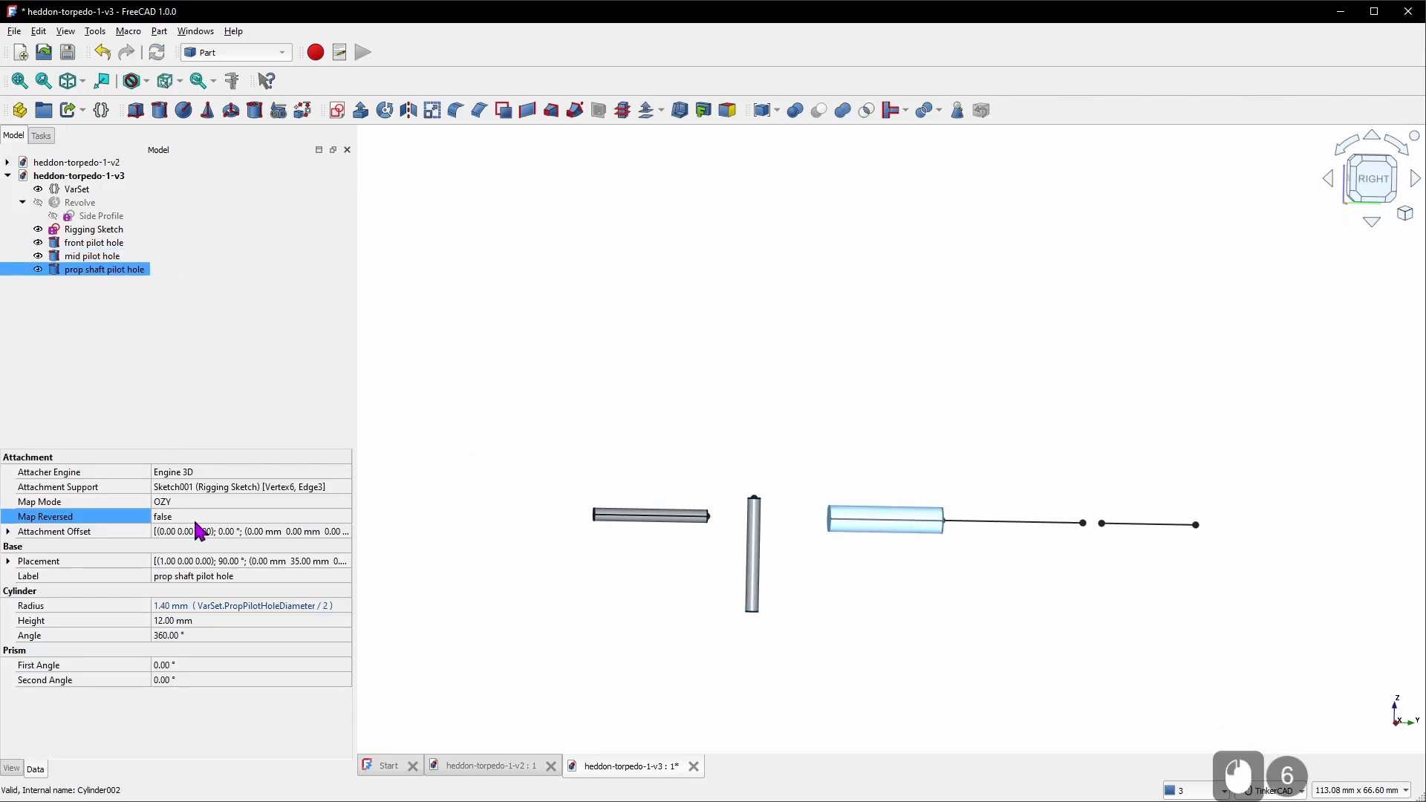
{"action": "left_click", "coordinate": [199, 522]}
{"action": "left_click", "coordinate": [212, 536]}
{"action": "left_click", "coordinate": [473, 407]}
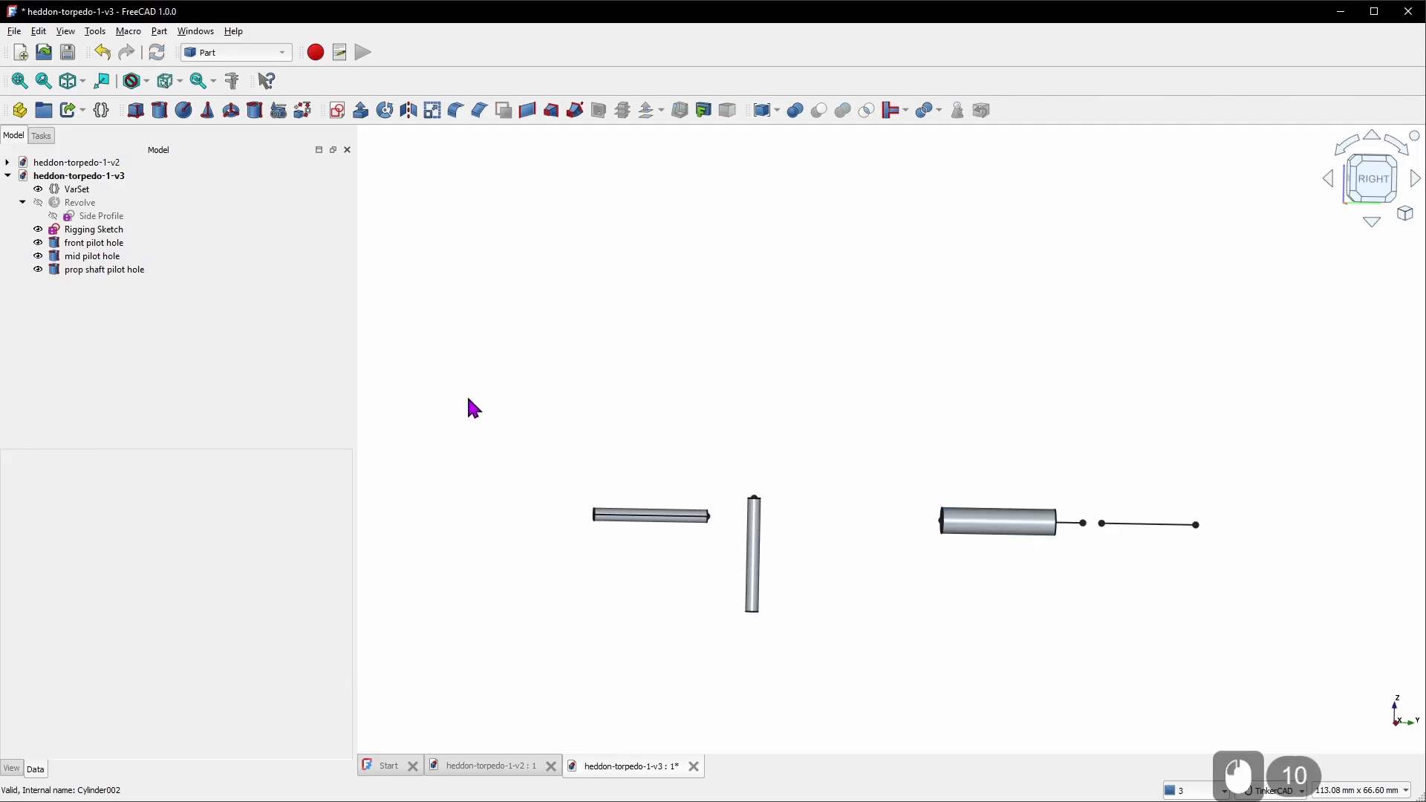
Set the prop shaft pilot hole cylinder's height to the expression VarSet.PropPilotHoleLength
{"action": "right_click_drag", "start_coordinate": [1101, 595], "coordinate": [1069, 573]}
{"action": "left_click", "coordinate": [136, 271]}
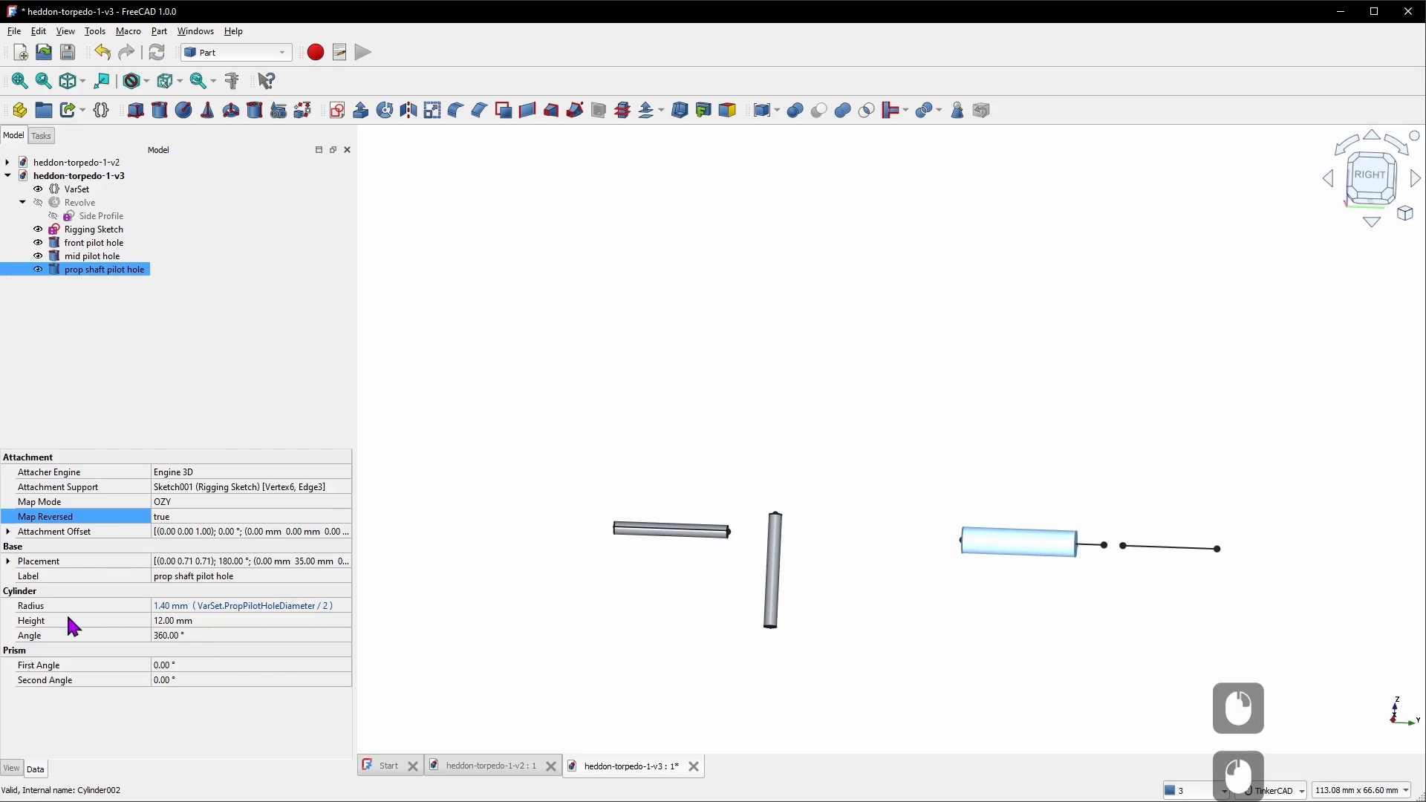
{"action": "left_click", "coordinate": [311, 621]}
{"action": "left_click", "coordinate": [330, 620]}
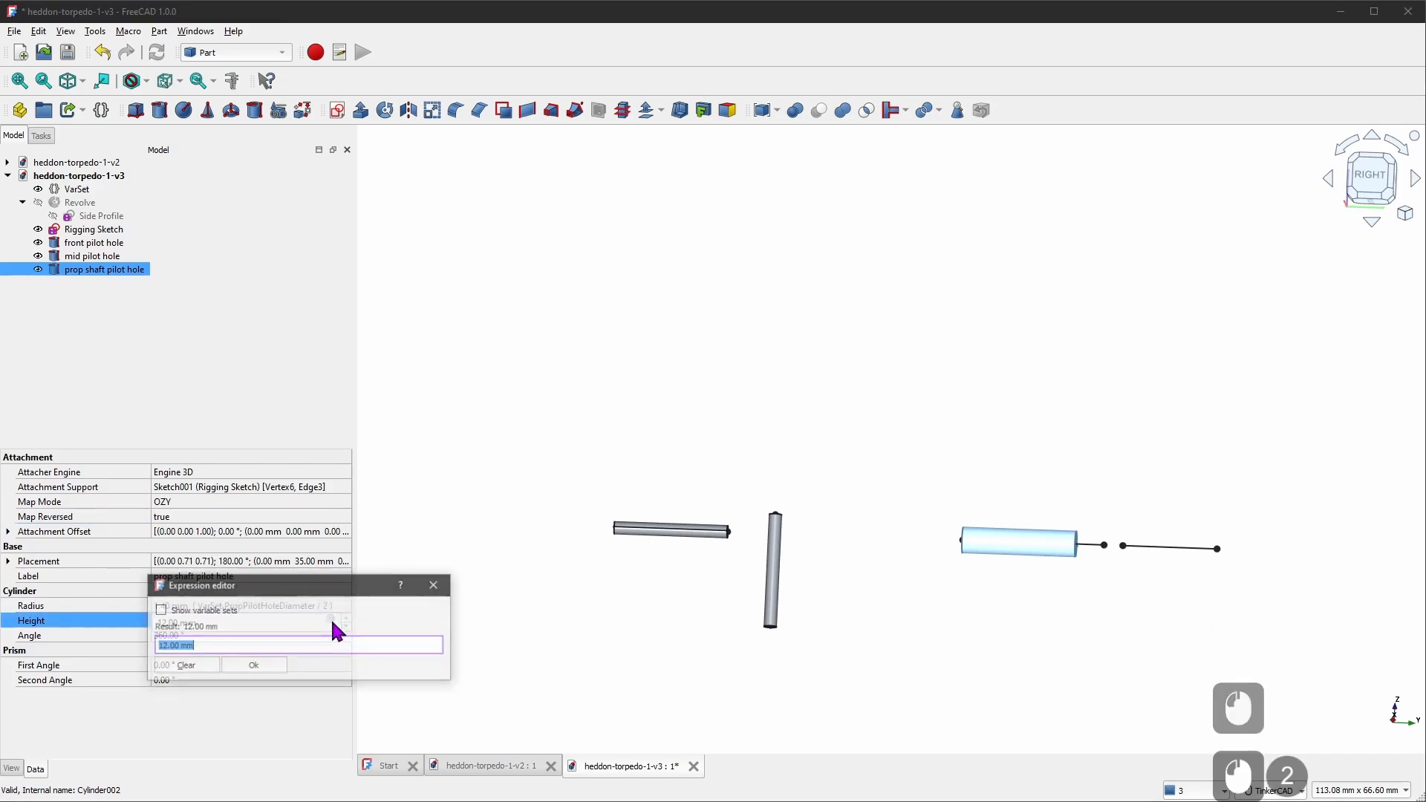
{"action": "type", "text": "Varset.p"}
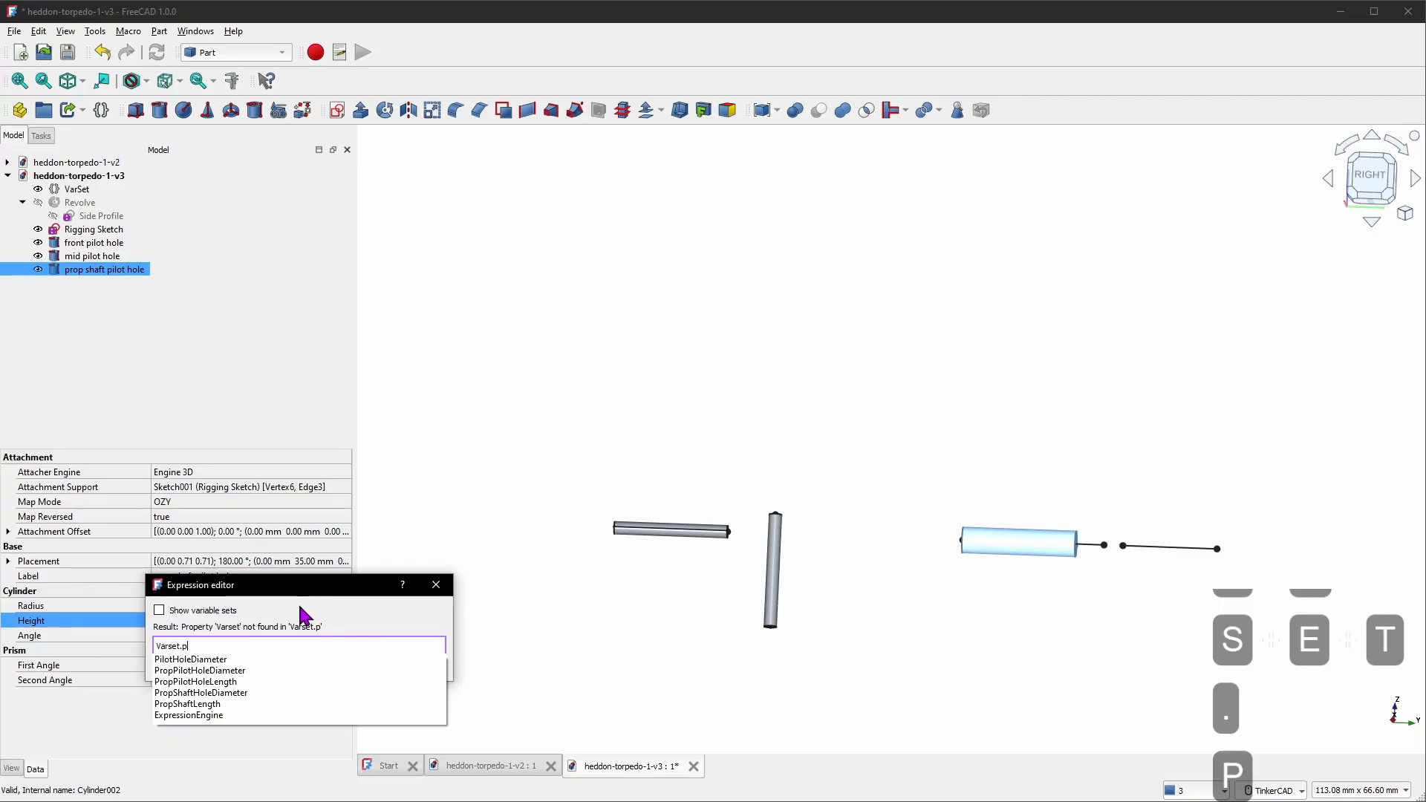
{"action": "key", "text": "Down"}
{"action": "key", "text": "Down"}
{"action": "key", "text": "Down"}
{"action": "key", "text": "Return"}
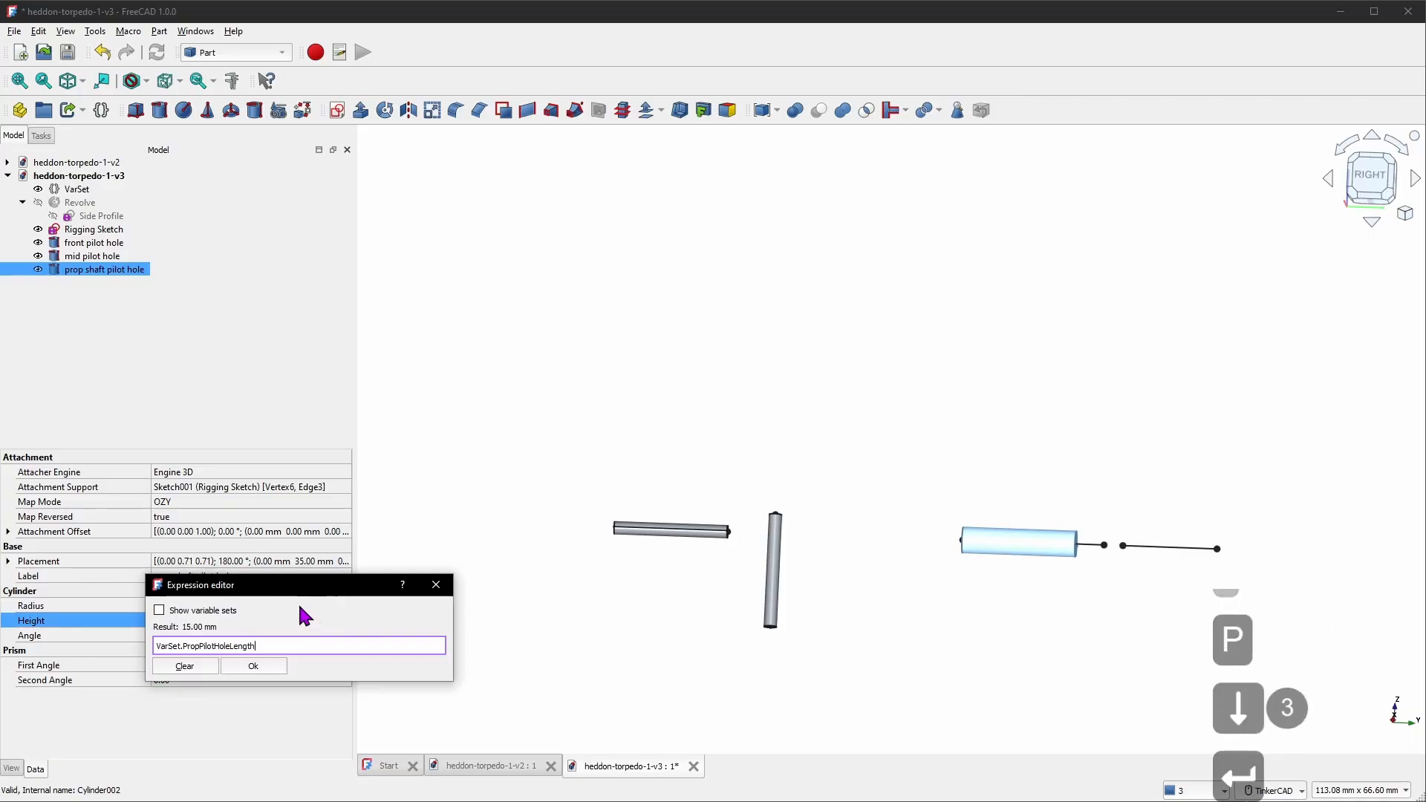
{"action": "left_click", "coordinate": [256, 665]}
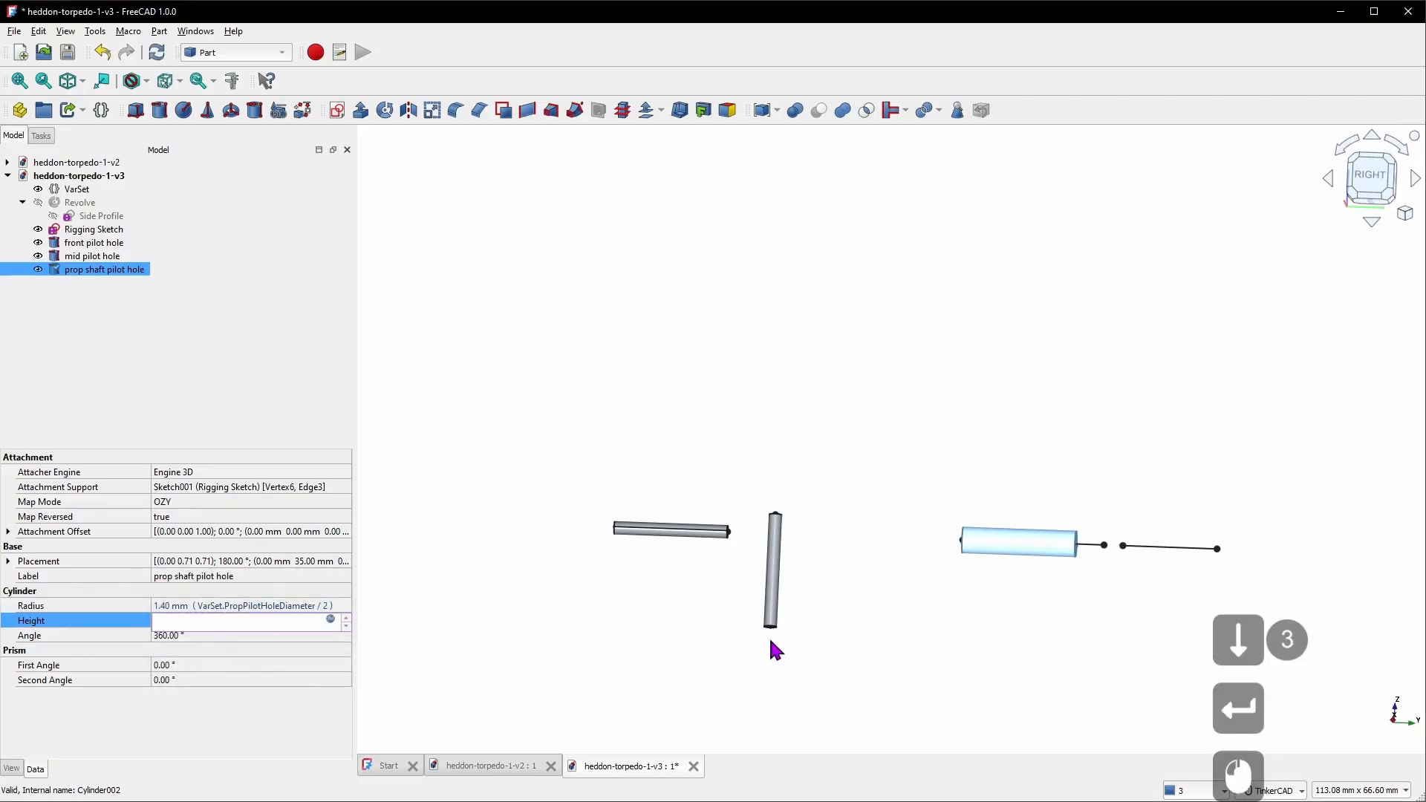
{"action": "left_click", "coordinate": [877, 624]}
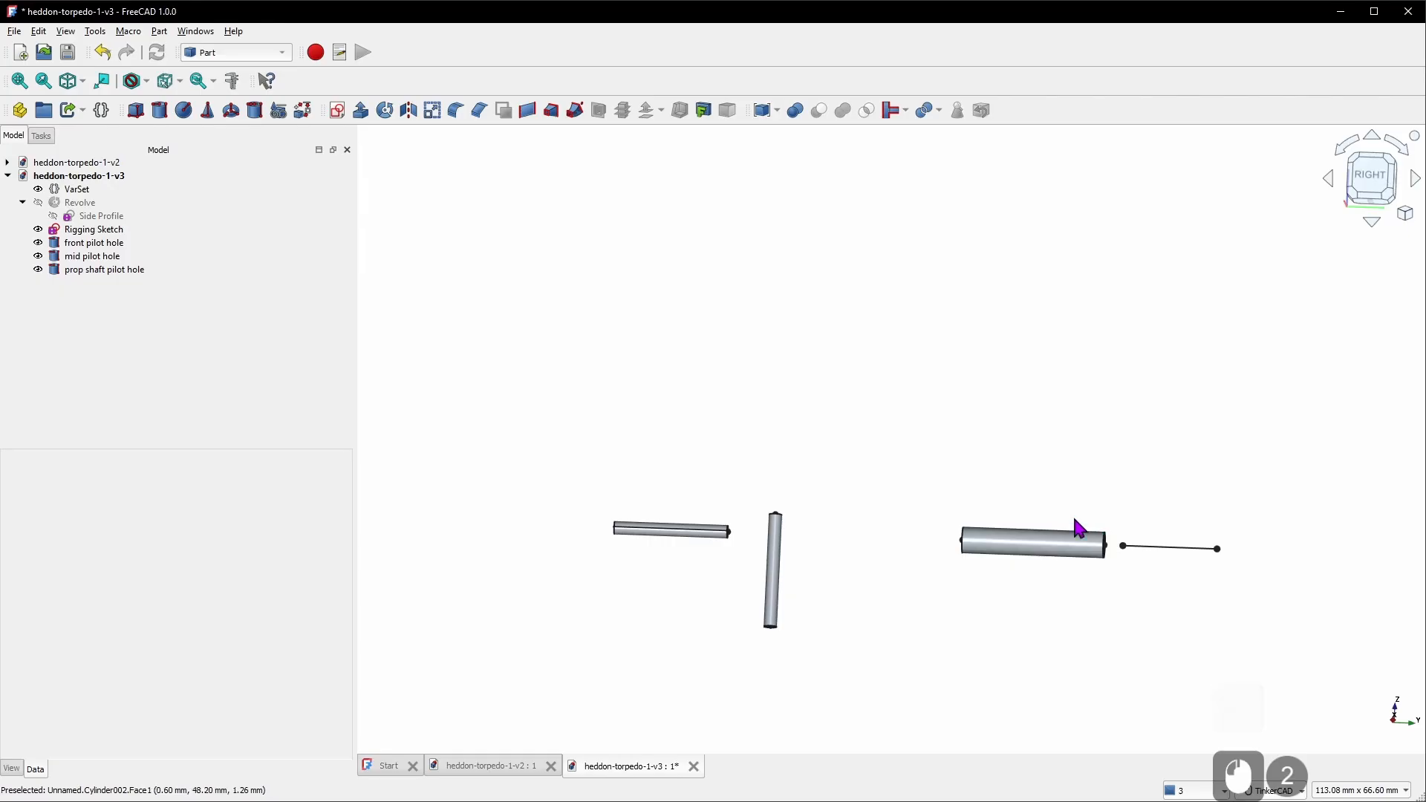
Fuse the front, mid and prop shaft pilot hole cylinders into one union
{"action": "left_click", "coordinate": [1370, 177]}
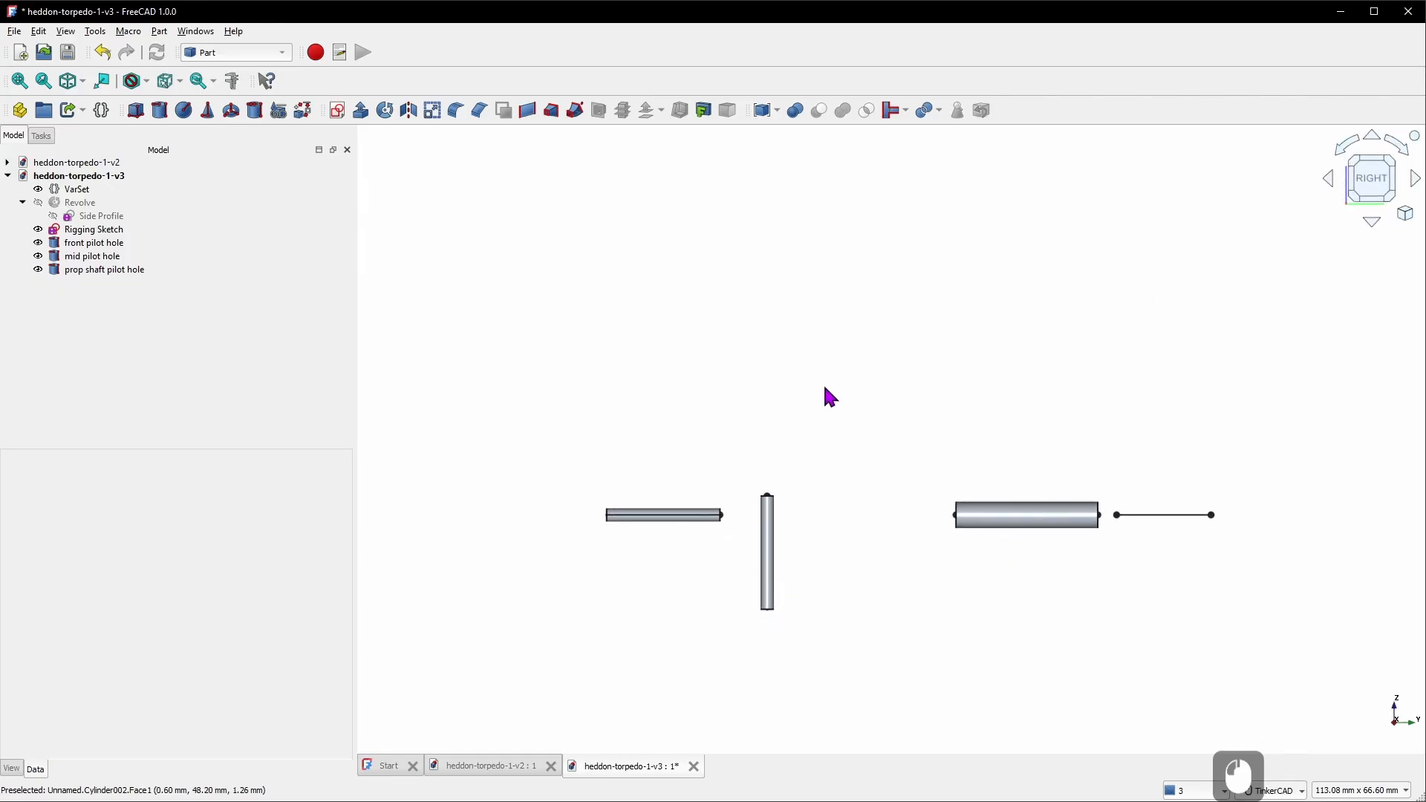
{"action": "left_click", "coordinate": [194, 270]}
{"action": "left_click", "coordinate": [113, 243], "text": "shift"}
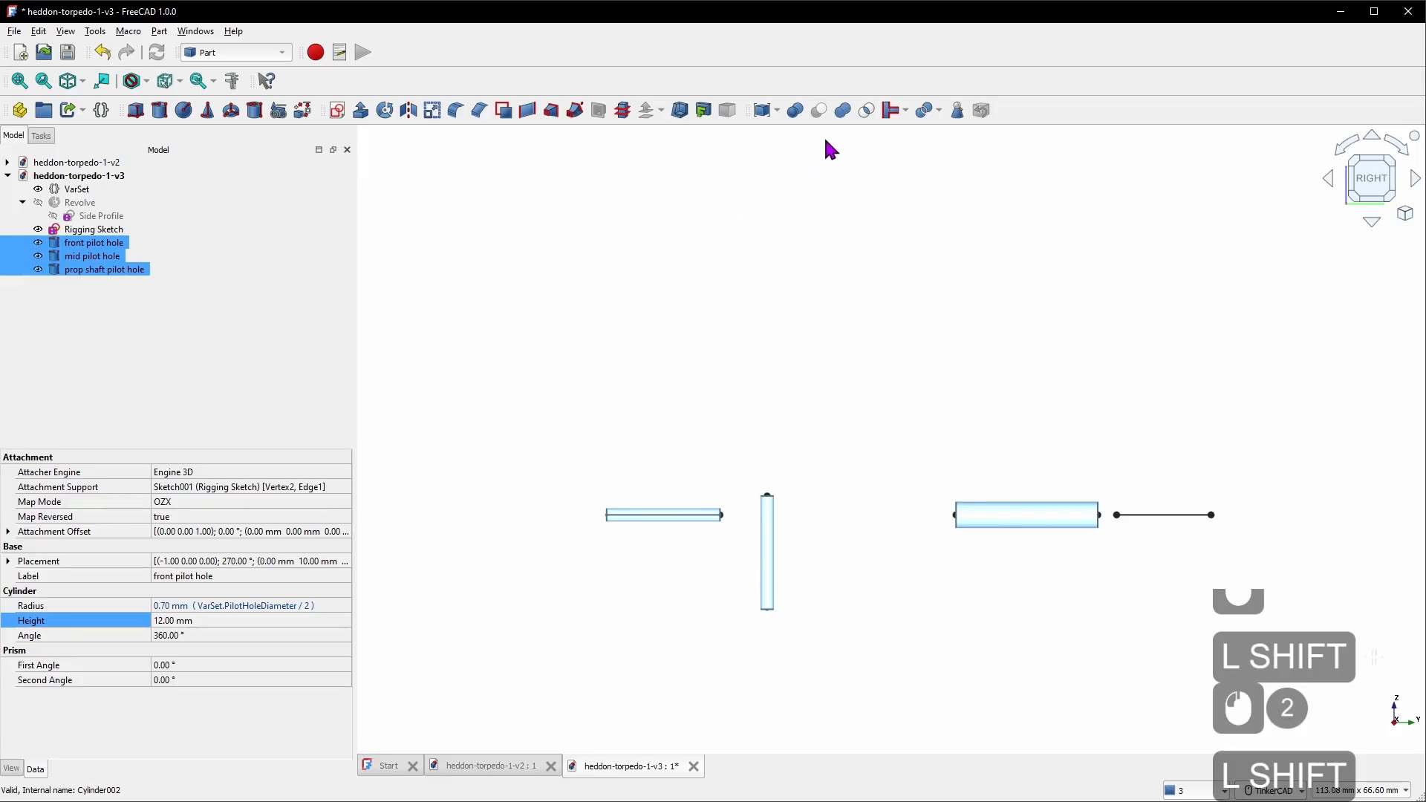
{"action": "left_click", "coordinate": [843, 112]}
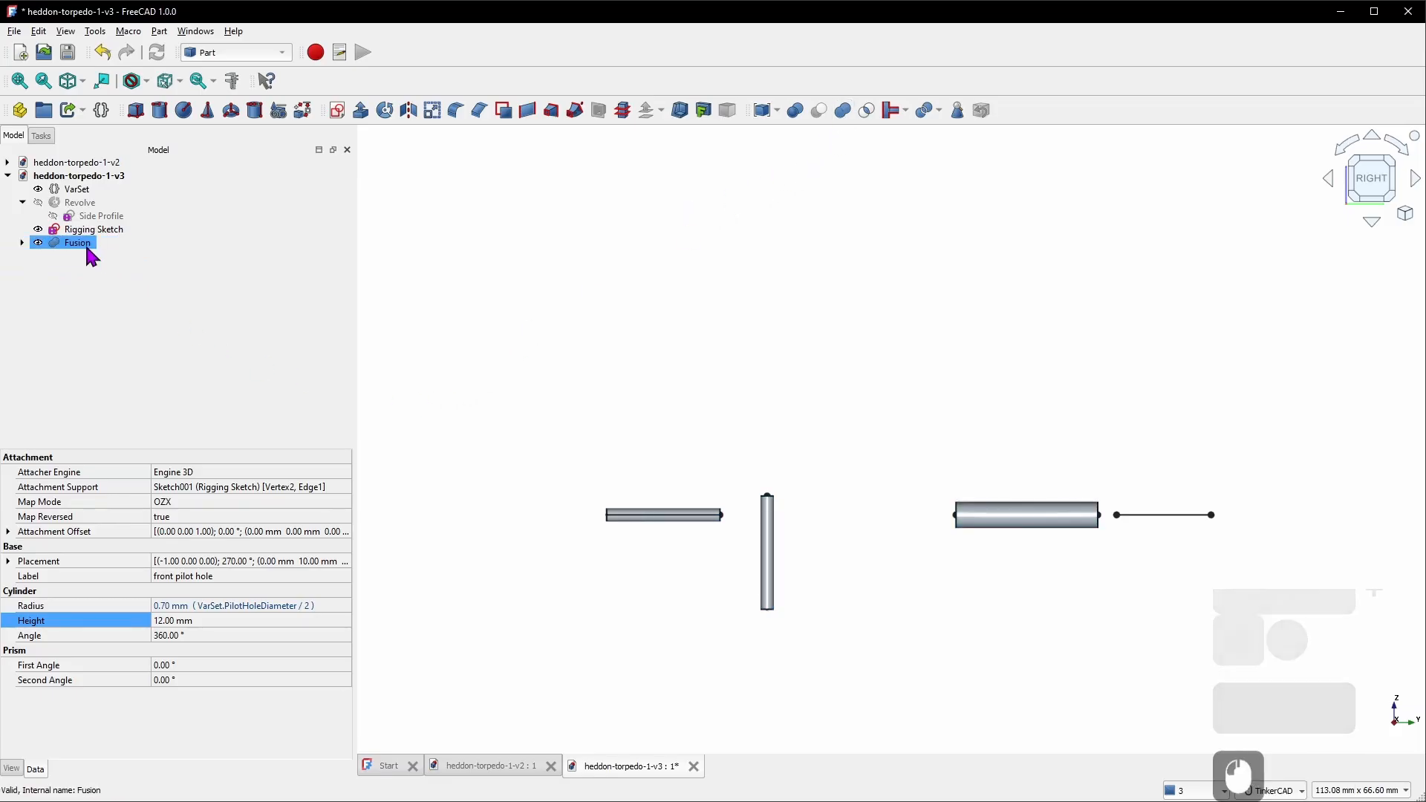
Rename the fused cylinders as "pilot holes"
{"action": "right_click", "coordinate": [92, 256]}
{"action": "left_click", "coordinate": [219, 707]}
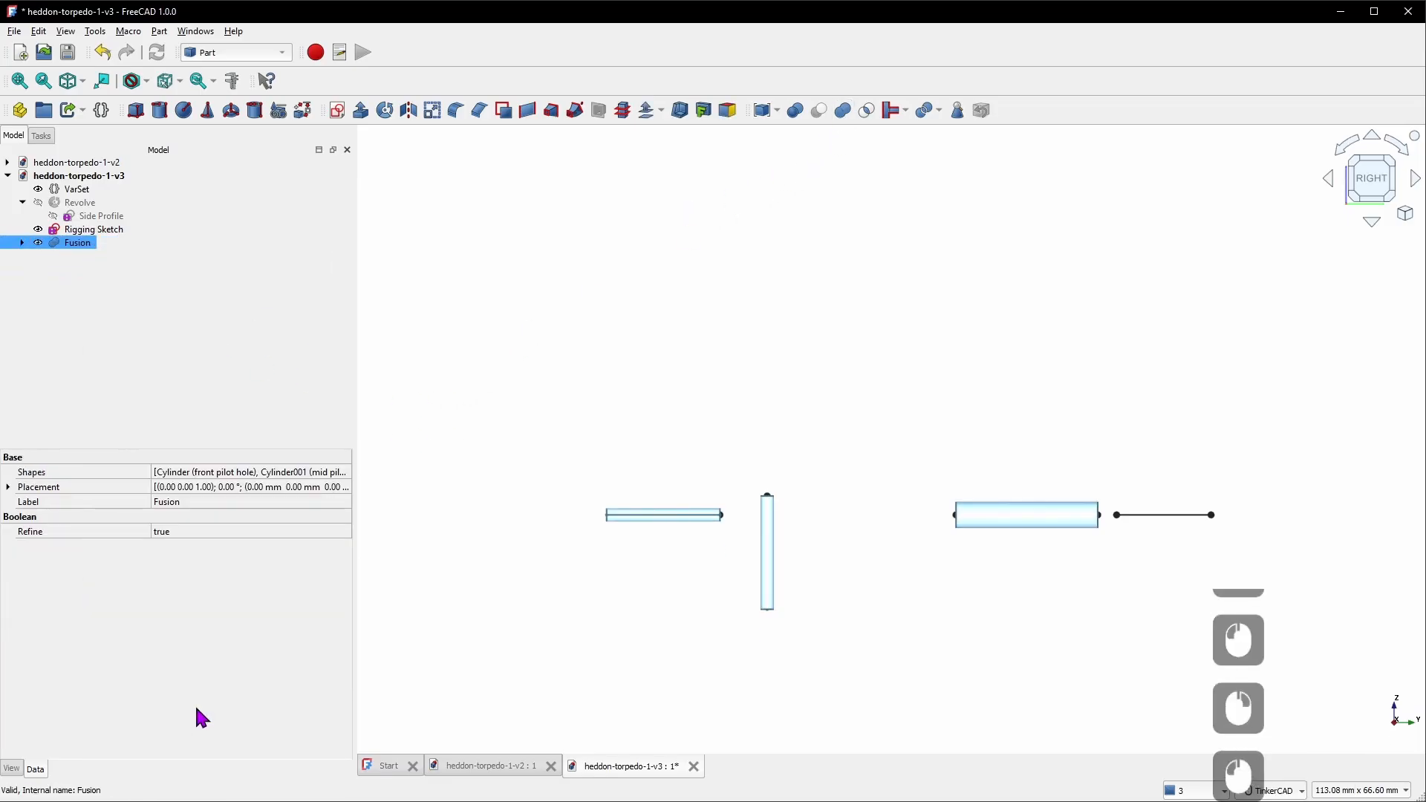
{"action": "key", "text": "p"}
{"action": "key", "text": "i"}
{"action": "key", "text": "BackSpace"}
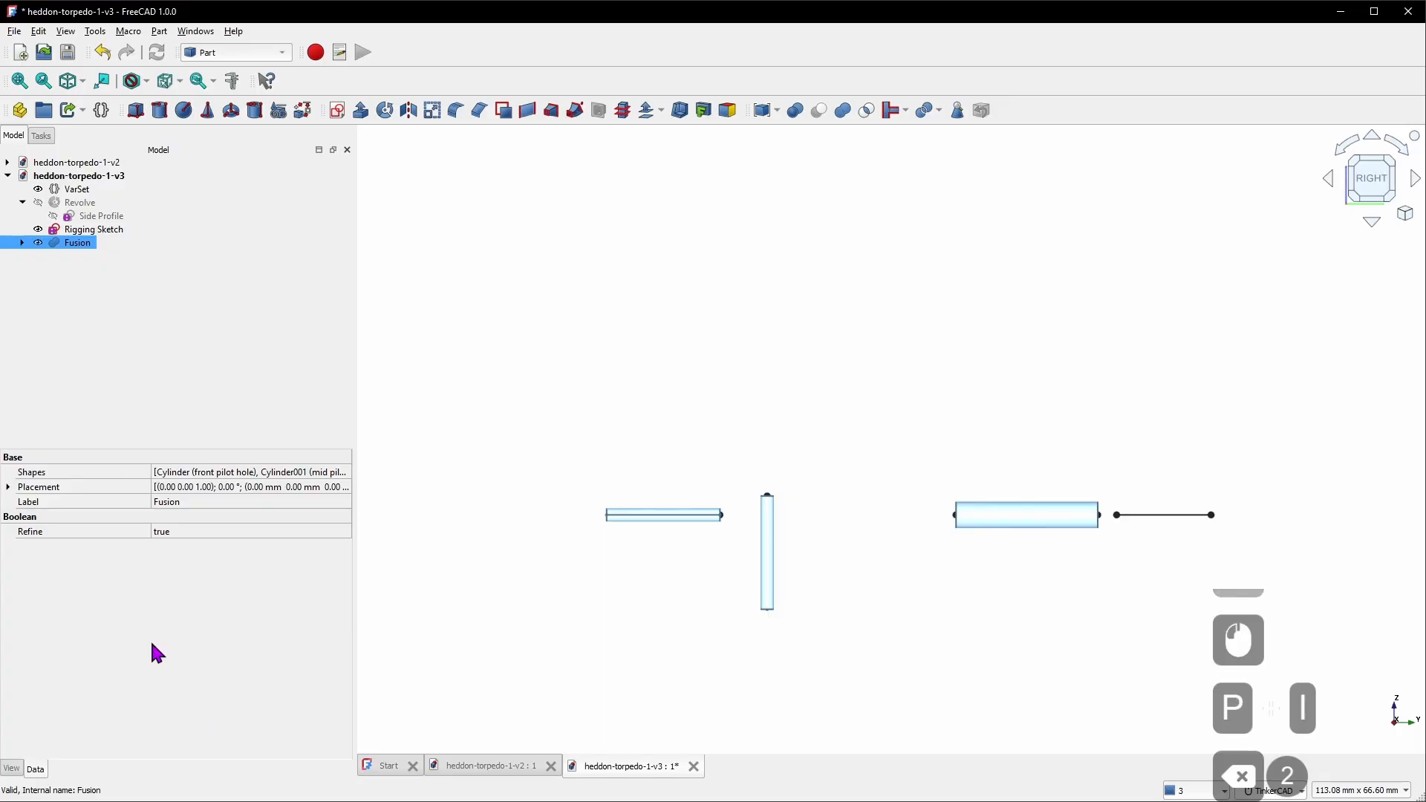
{"action": "right_click", "coordinate": [75, 242]}
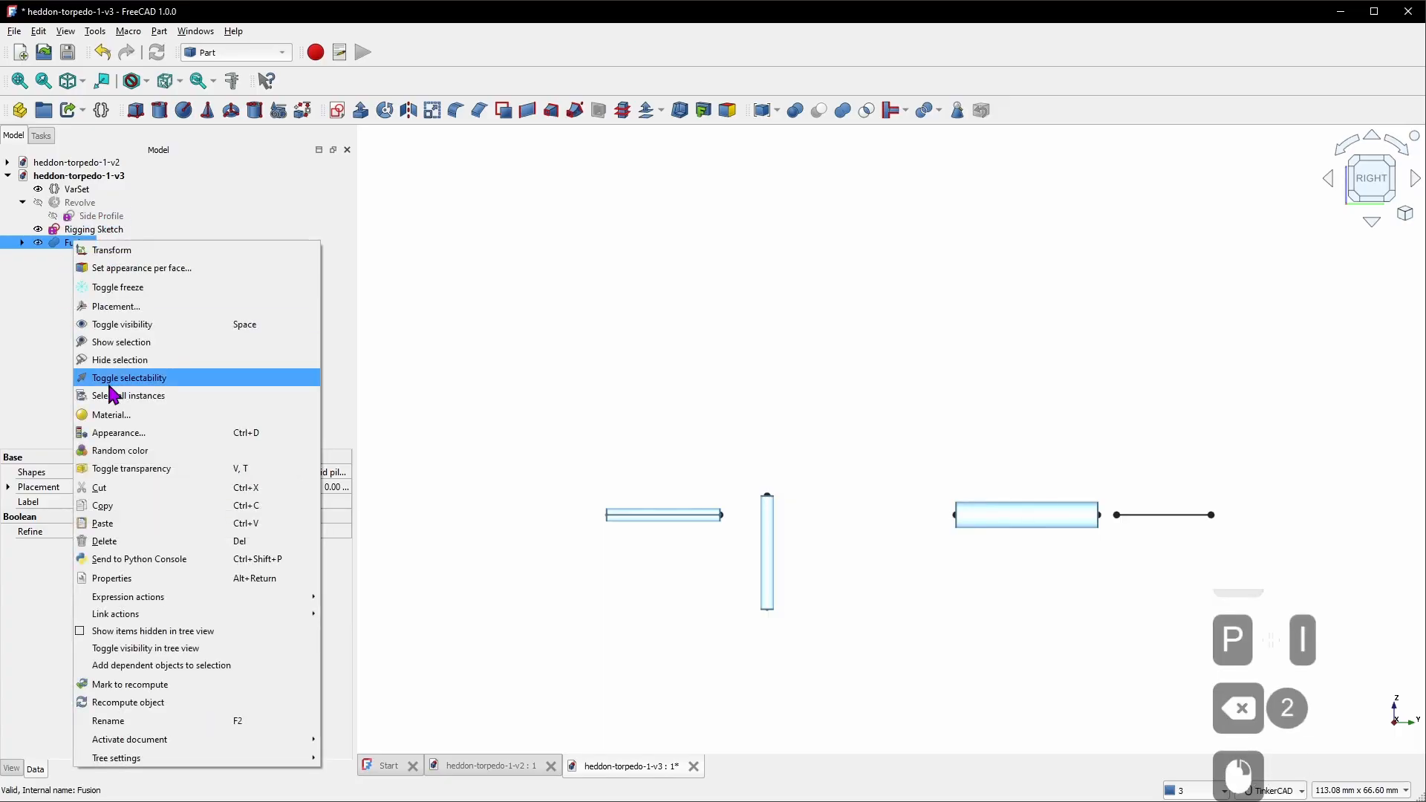
{"action": "left_click", "coordinate": [164, 720]}
{"action": "type", "text": "pilot holes"}
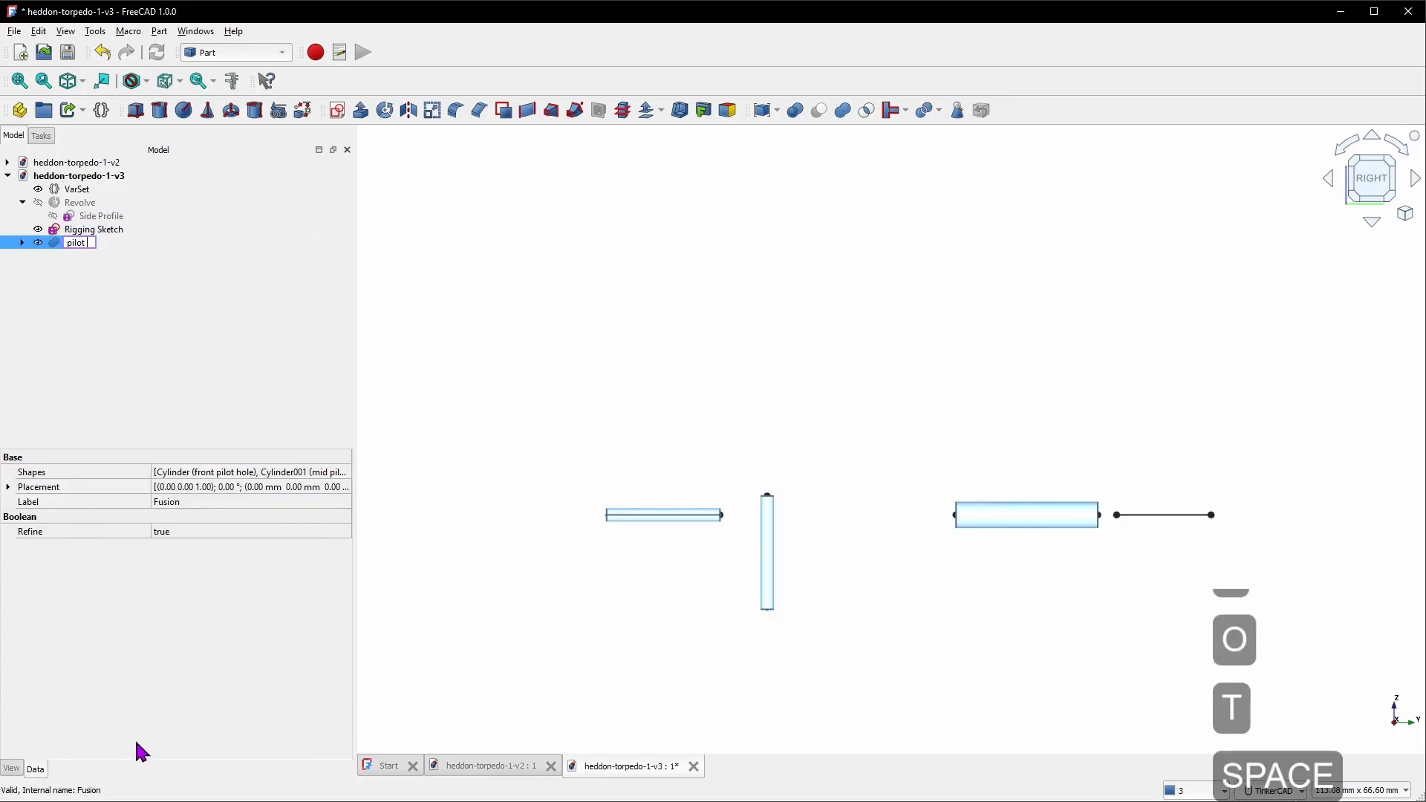
{"action": "key", "text": "Return"}
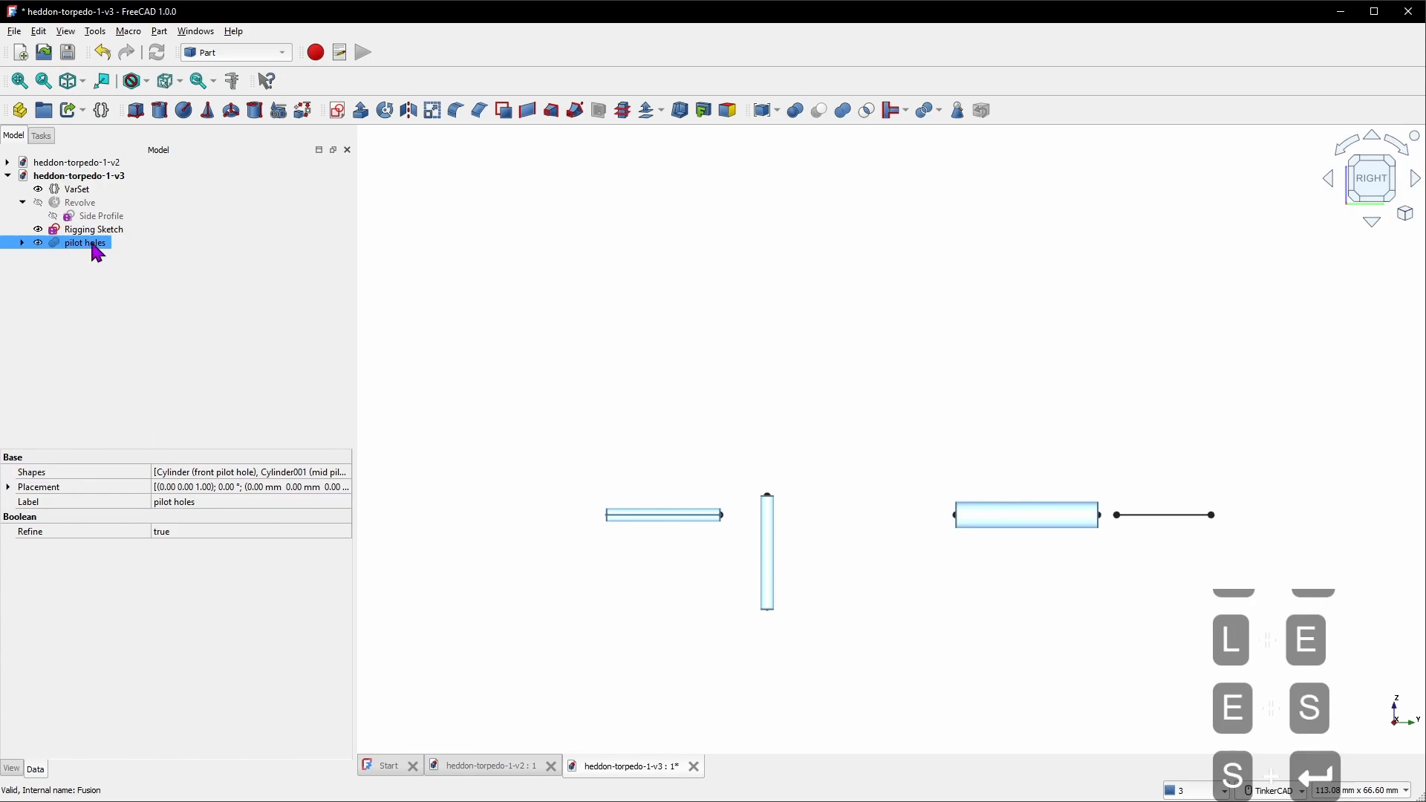
Cut the pilot holes from the revolved lure body
{"action": "left_click", "coordinate": [78, 203]}
{"action": "left_click", "coordinate": [131, 229], "text": "ctrl"}
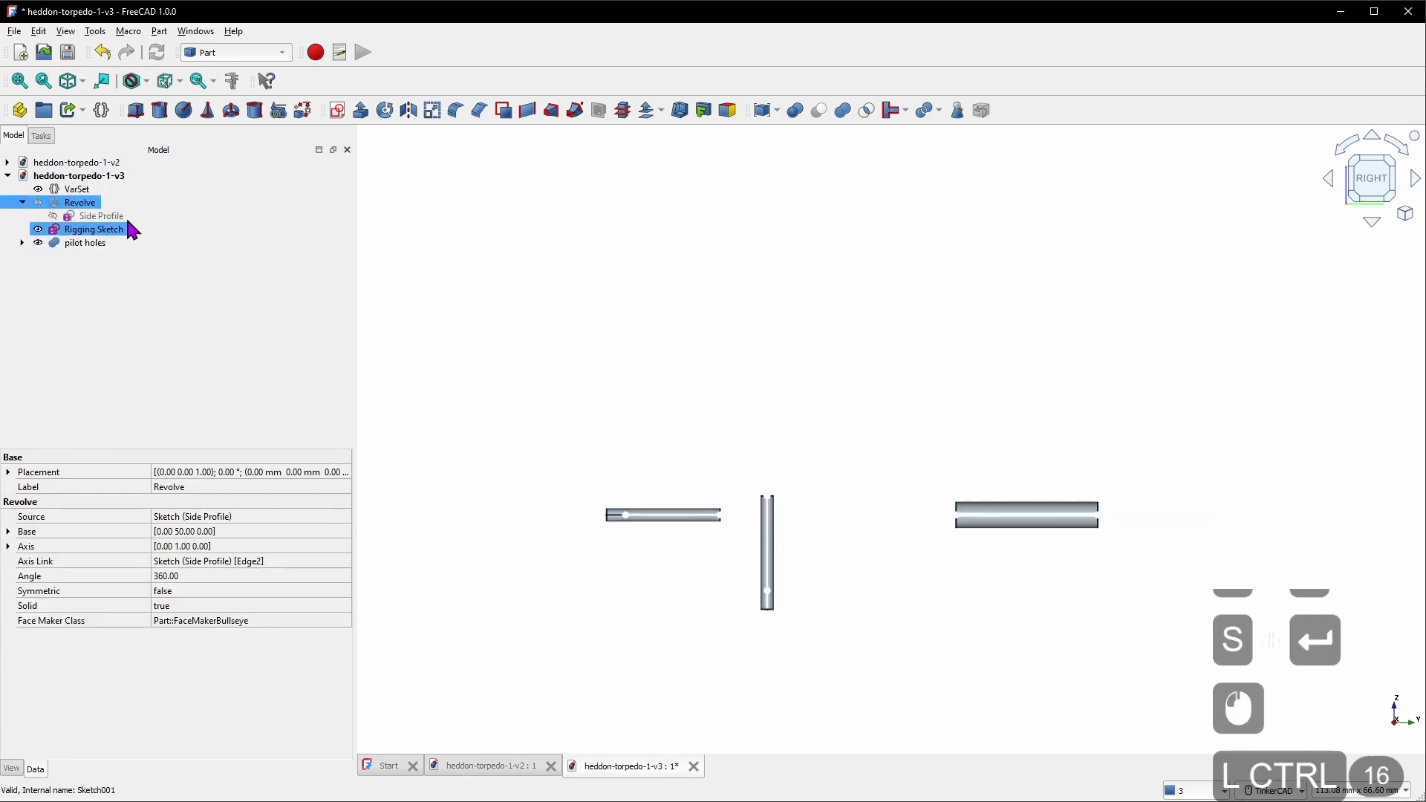
{"action": "left_click", "coordinate": [130, 229], "text": "ctrl"}
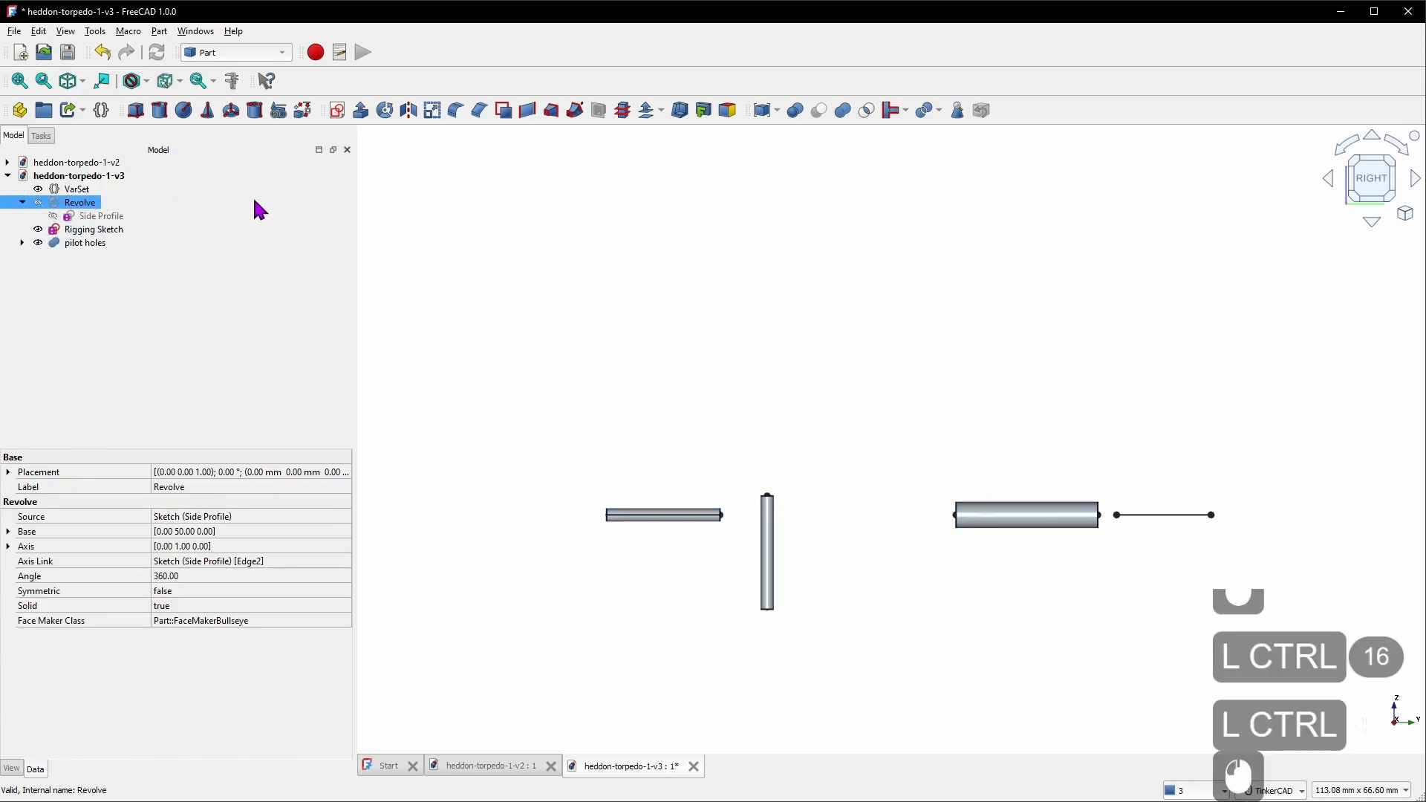
{"action": "left_click", "coordinate": [88, 243], "text": "ctrl"}
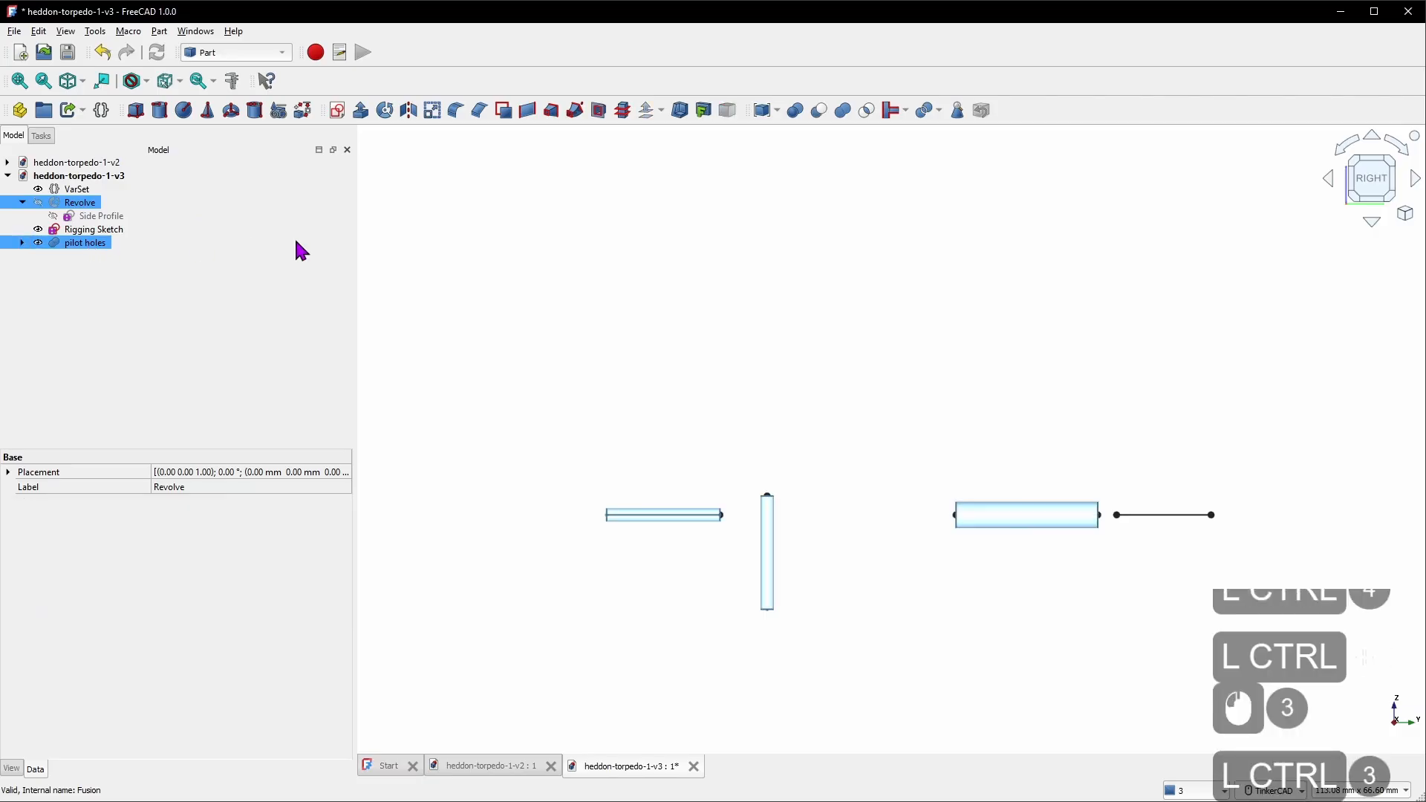
{"action": "left_click", "coordinate": [819, 113]}
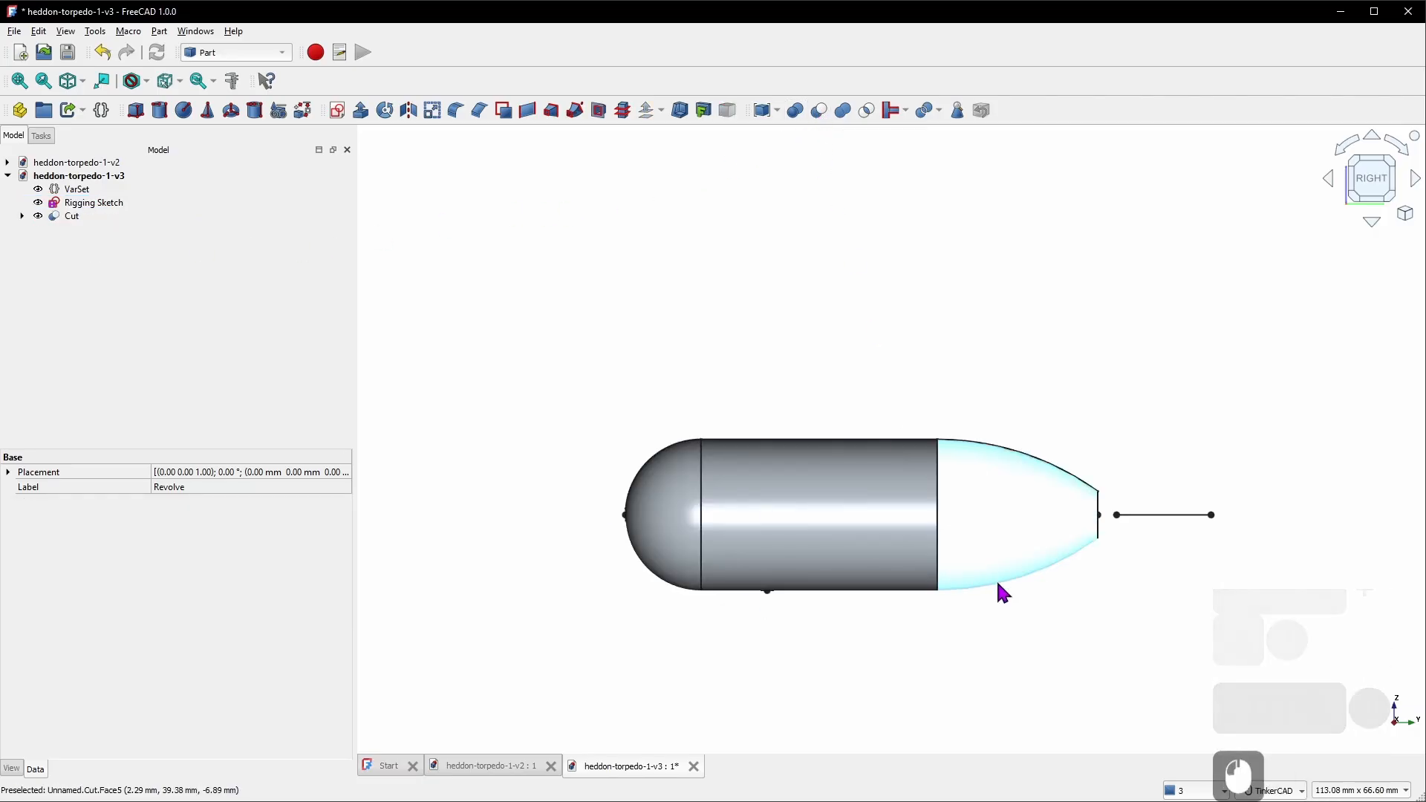
Examine the hole openings in the belly and tail of the cut body, ending in the right side view
{"action": "right_click_drag", "start_coordinate": [966, 636], "coordinate": [976, 490]}
{"action": "scroll", "coordinate": [895, 661], "scroll_direction": "up", "scroll_amount": 5}
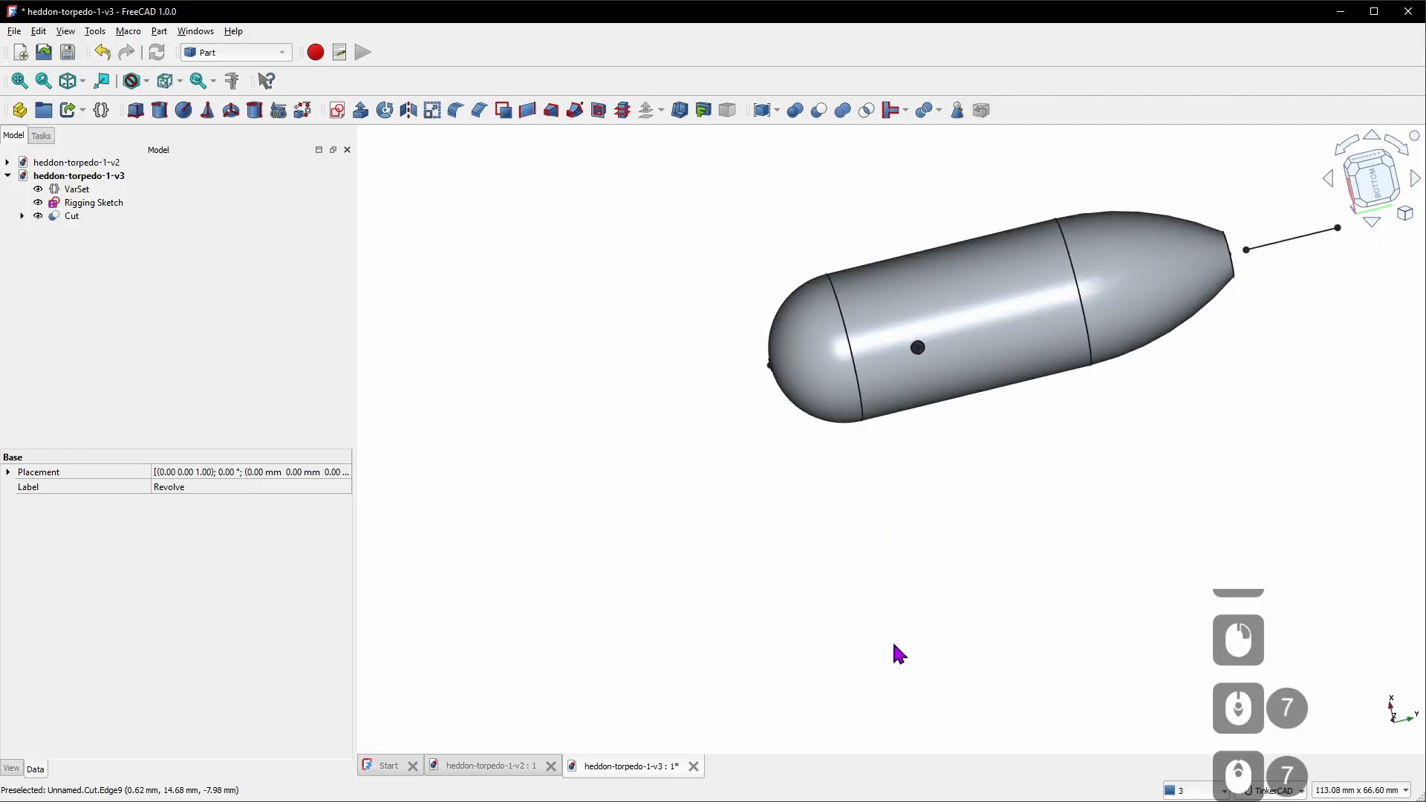
{"action": "right_click_drag", "start_coordinate": [1130, 267], "coordinate": [832, 365]}
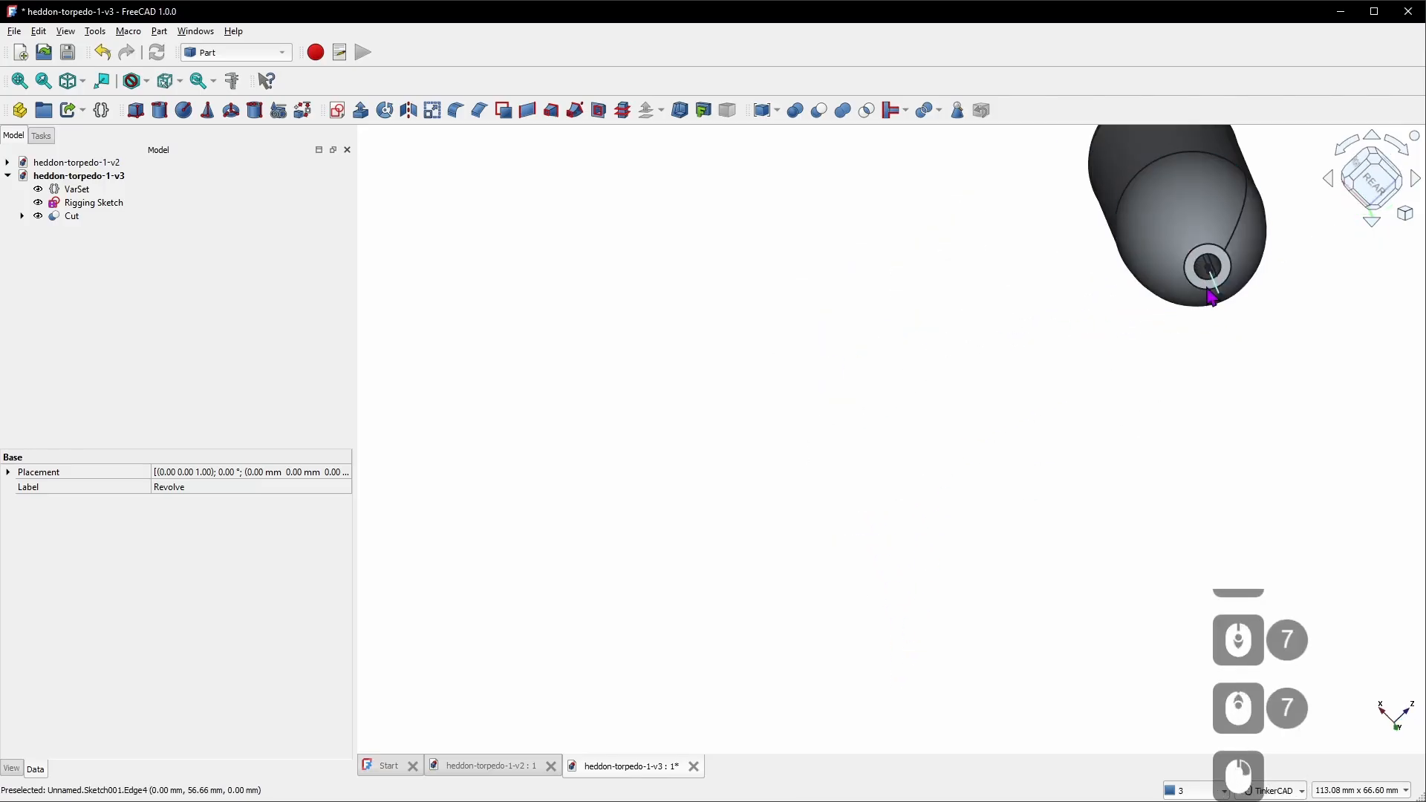
{"action": "scroll", "coordinate": [973, 295], "scroll_direction": "down", "scroll_amount": 5}
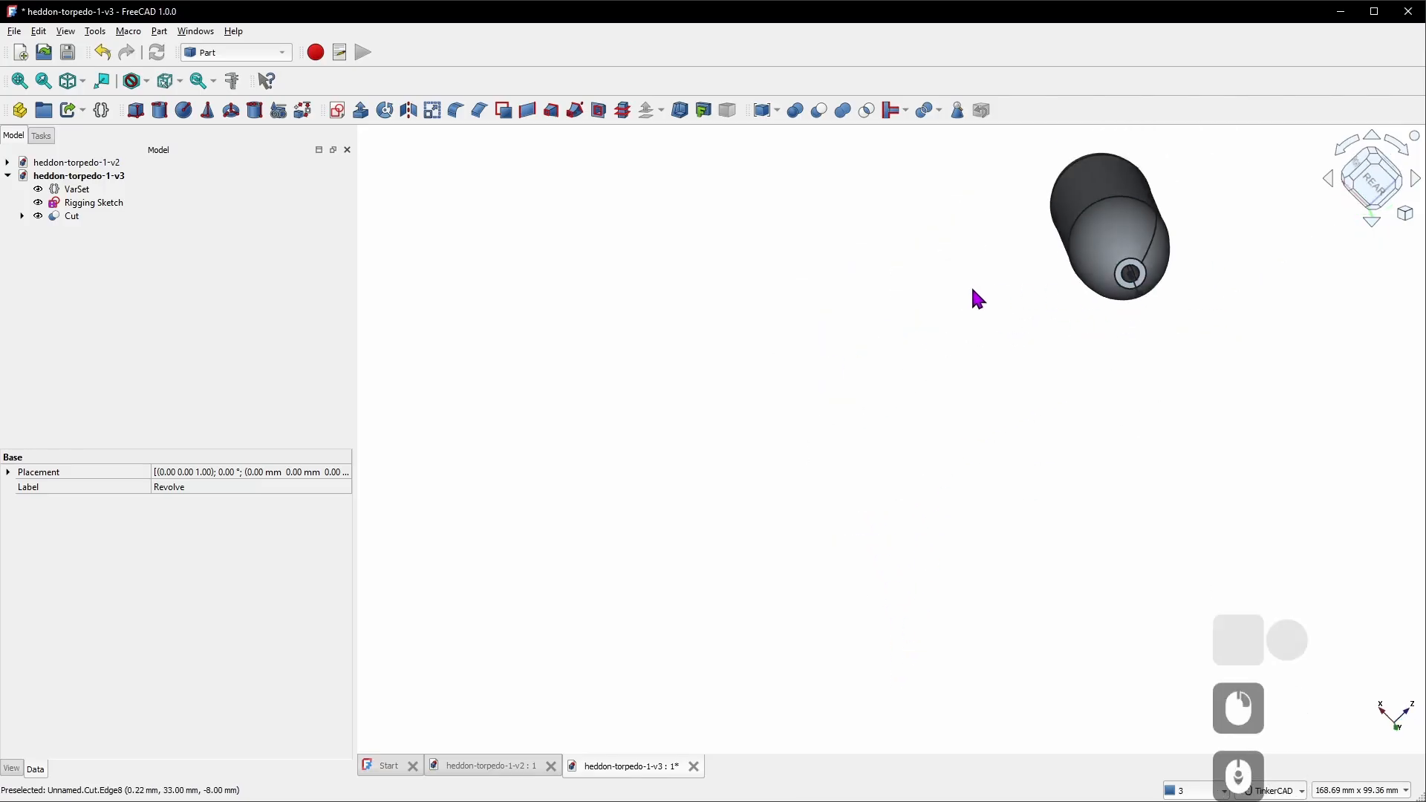
{"action": "scroll", "coordinate": [1142, 283], "scroll_direction": "up", "scroll_amount": 4}
{"action": "right_click_drag", "start_coordinate": [735, 245], "coordinate": [970, 295]}
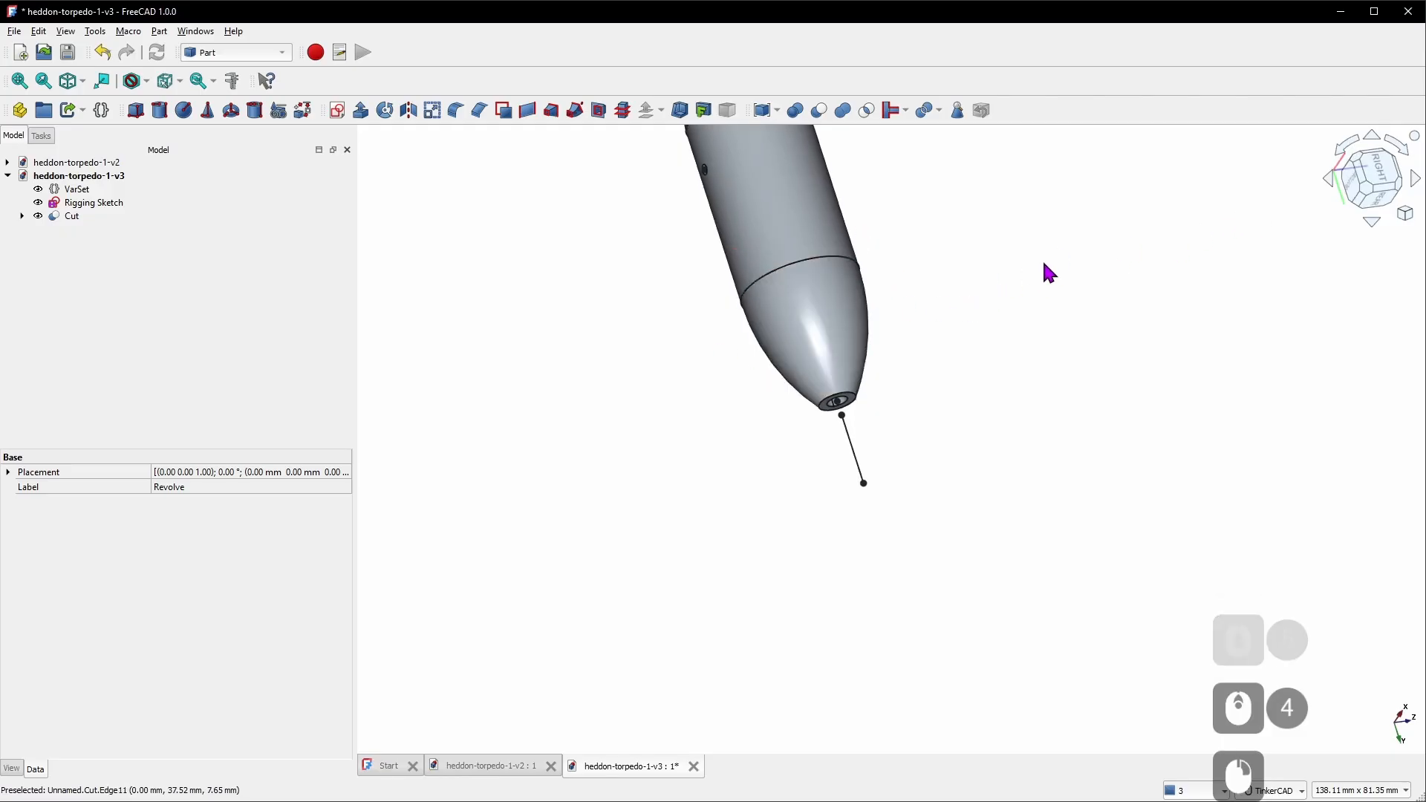
{"action": "key", "text": "3"}
Hide the Rigging Sketch to view the body alone, and show it again
{"action": "left_click", "coordinate": [88, 203]}
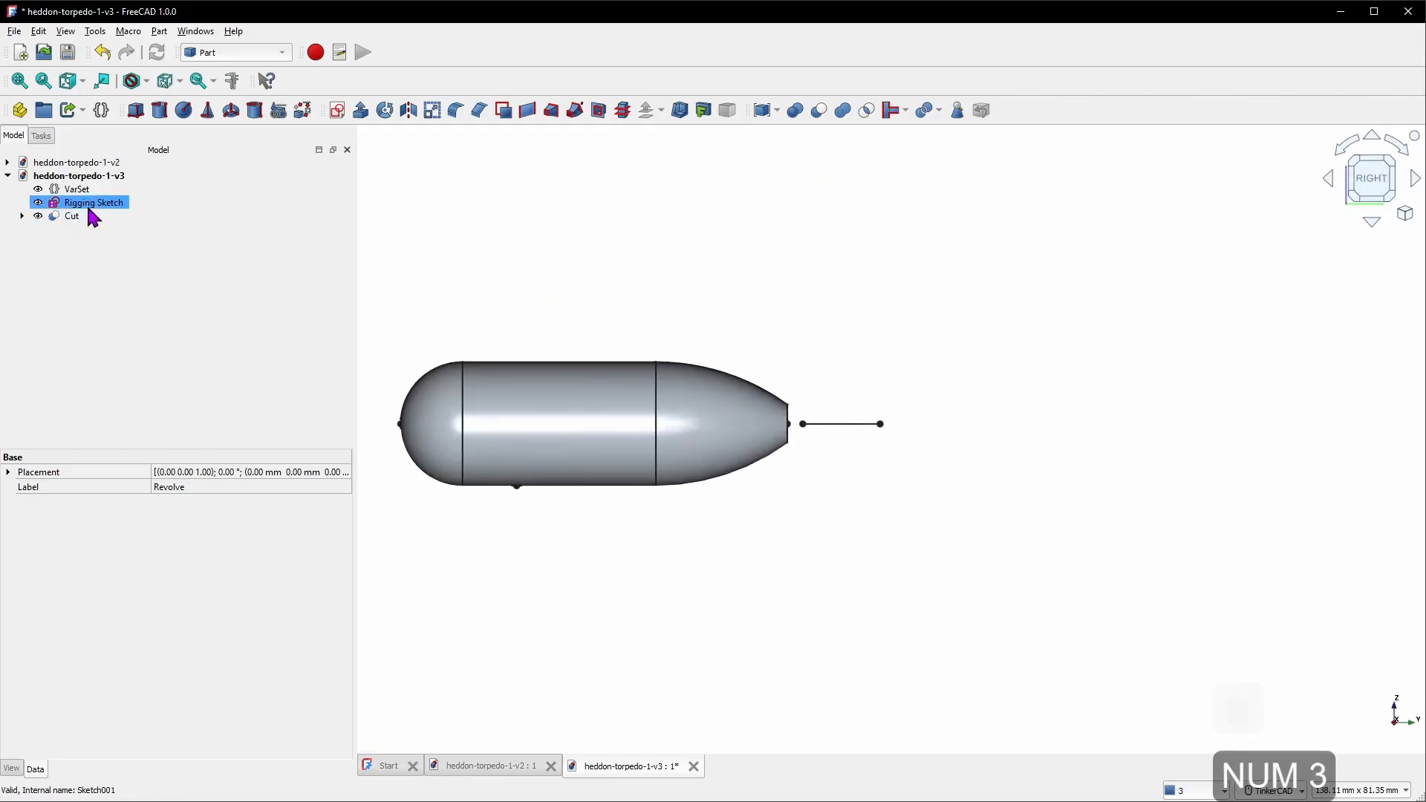
{"action": "key", "text": "space"}
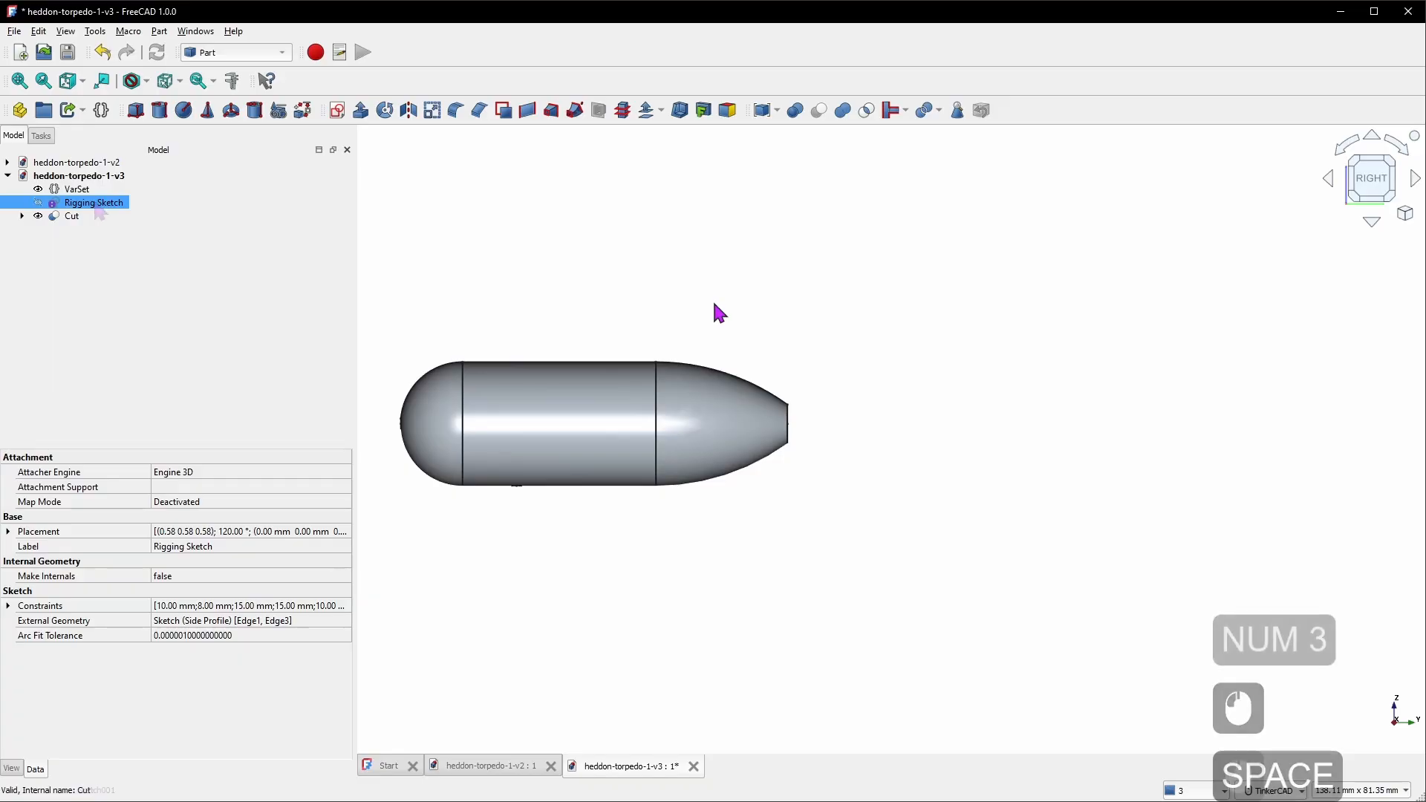
{"action": "left_click", "coordinate": [96, 208]}
{"action": "key", "text": "space"}
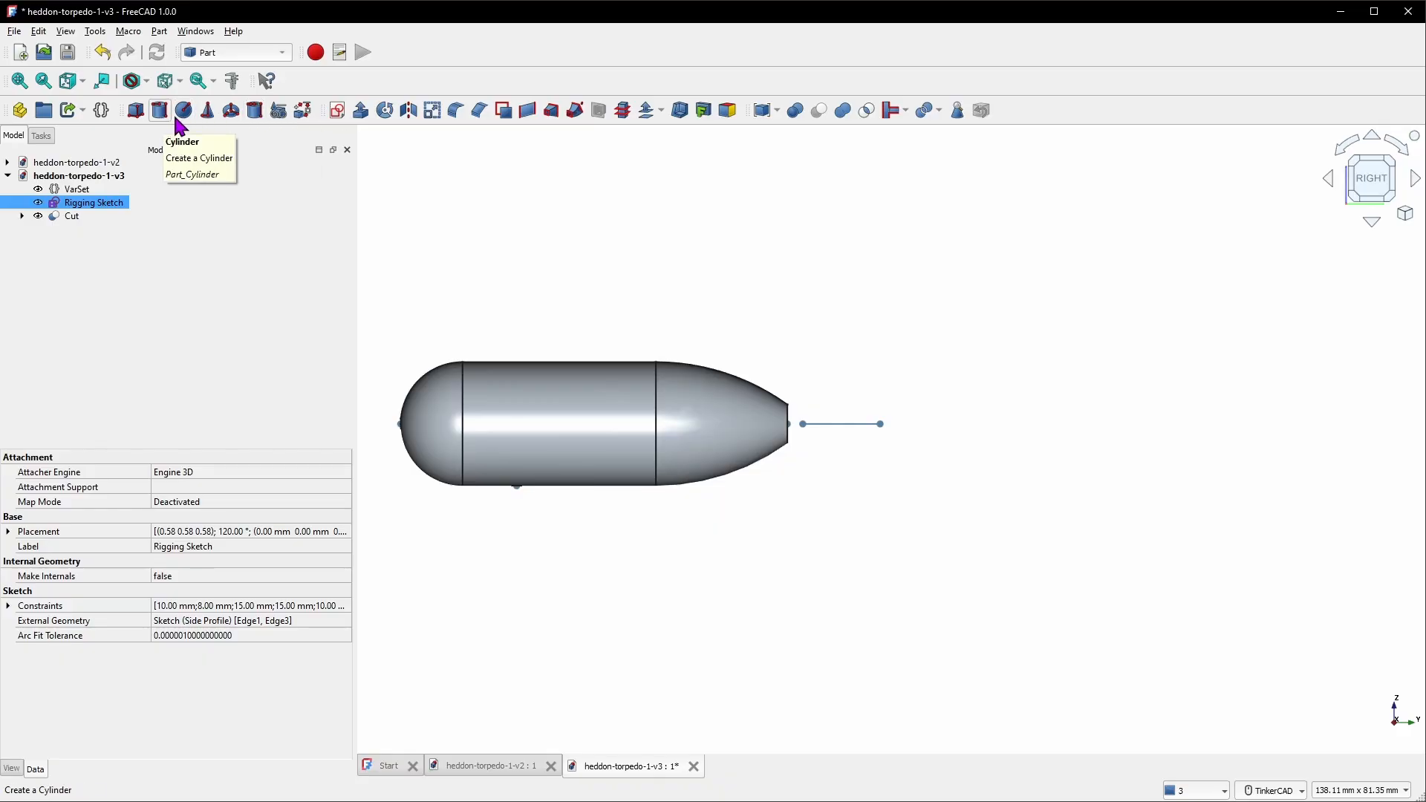
Create a tube with 5 mm outer radius, 2 mm inner radius and 10 mm height, and name it "prop shaft tube"
{"action": "left_click", "coordinate": [251, 116]}
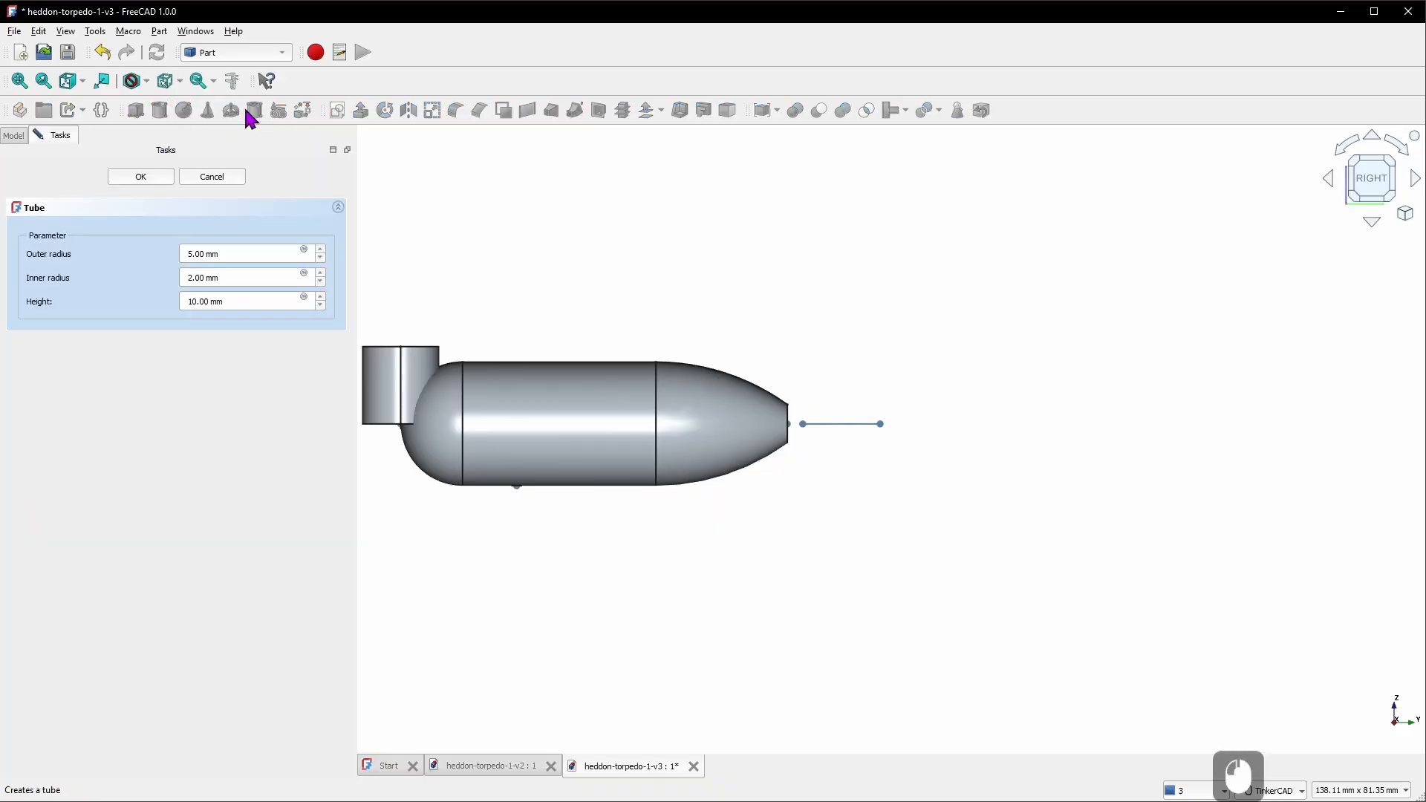
{"action": "left_click", "coordinate": [148, 178]}
{"action": "left_click", "coordinate": [74, 232]}
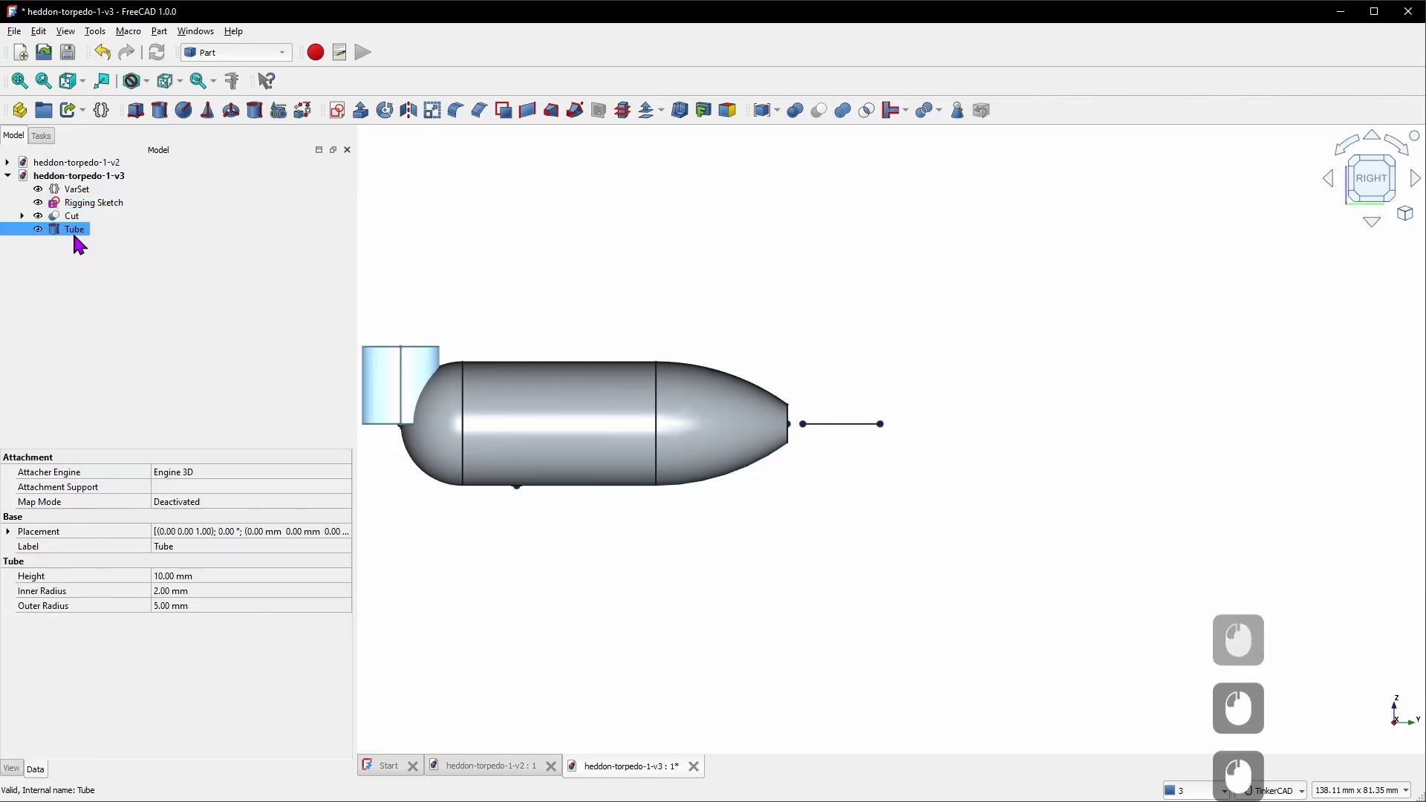
{"action": "right_click", "coordinate": [75, 233]}
{"action": "left_click", "coordinate": [166, 732]}
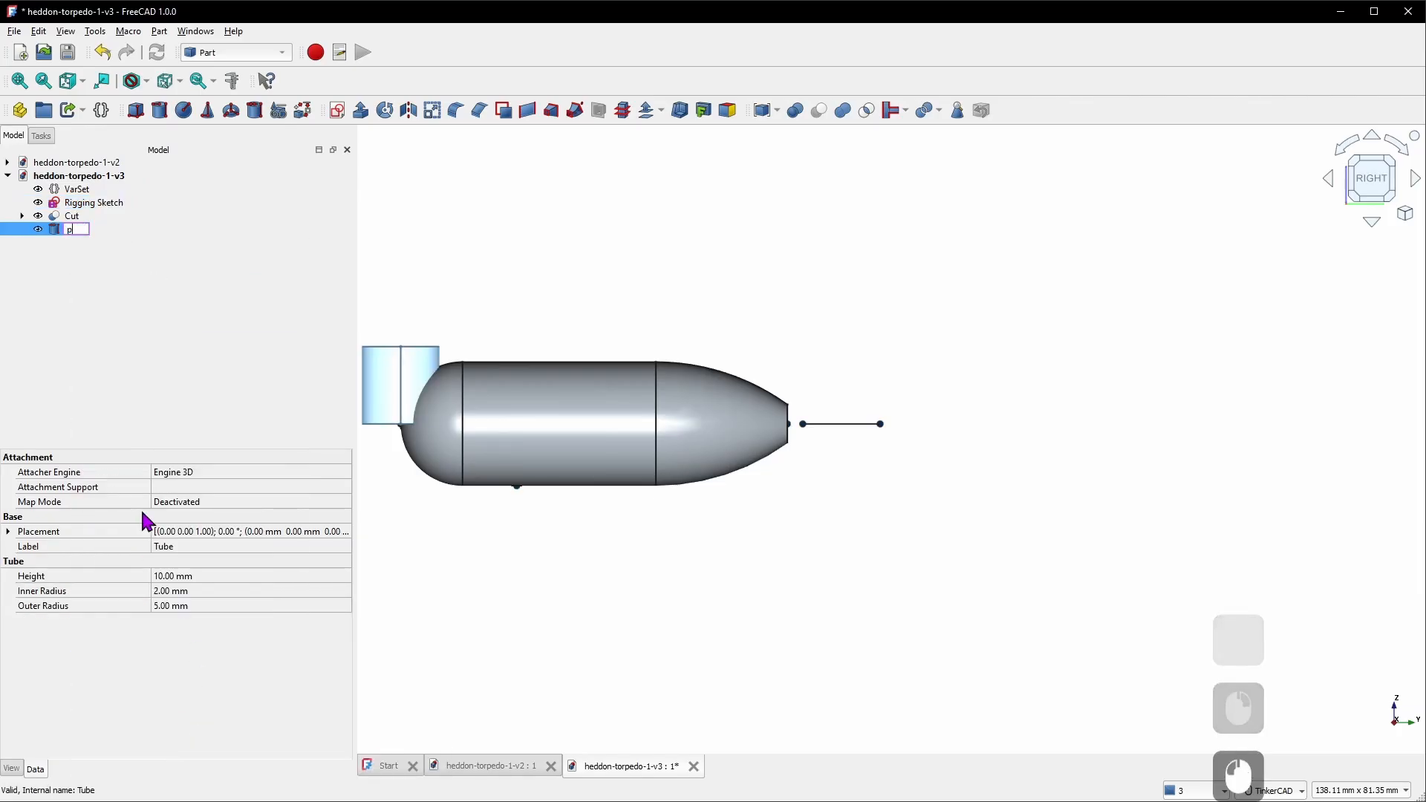
{"action": "type", "text": "Prop shaft tube"}
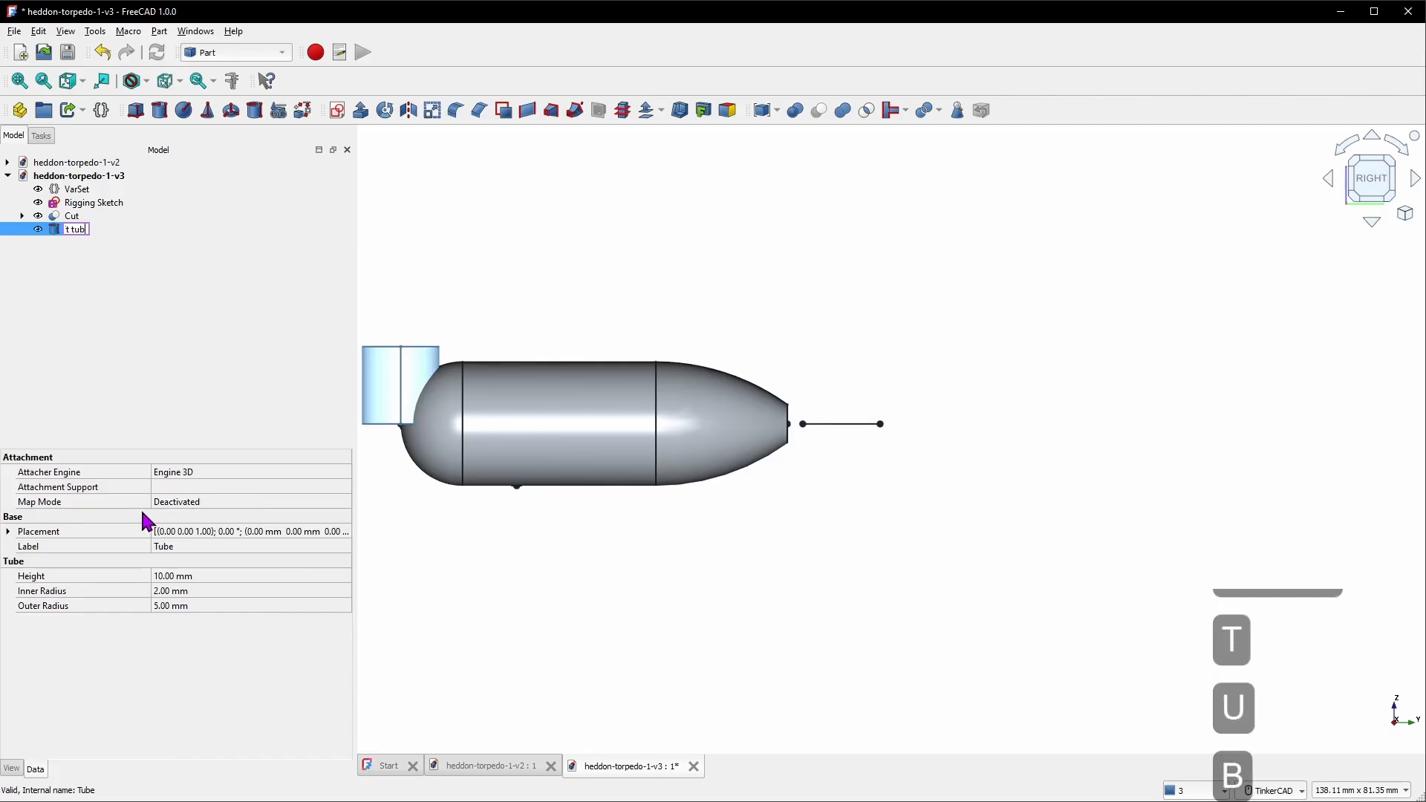
{"action": "key", "text": "Return"}
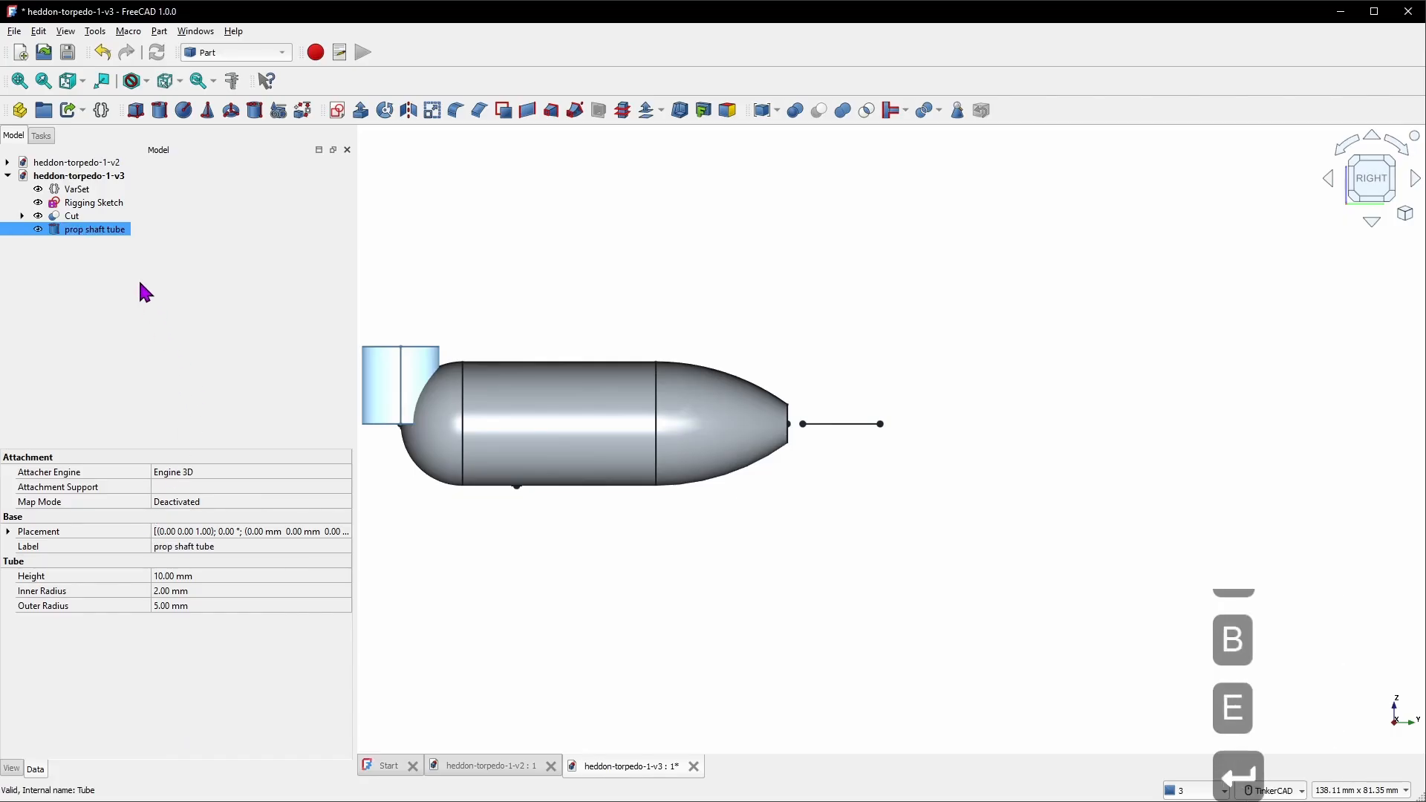
Attach the prop shaft tube to the near vertex and line of the rigging guide behind the tail, using Align O-Z-Y mode
{"action": "left_click", "coordinate": [264, 505]}
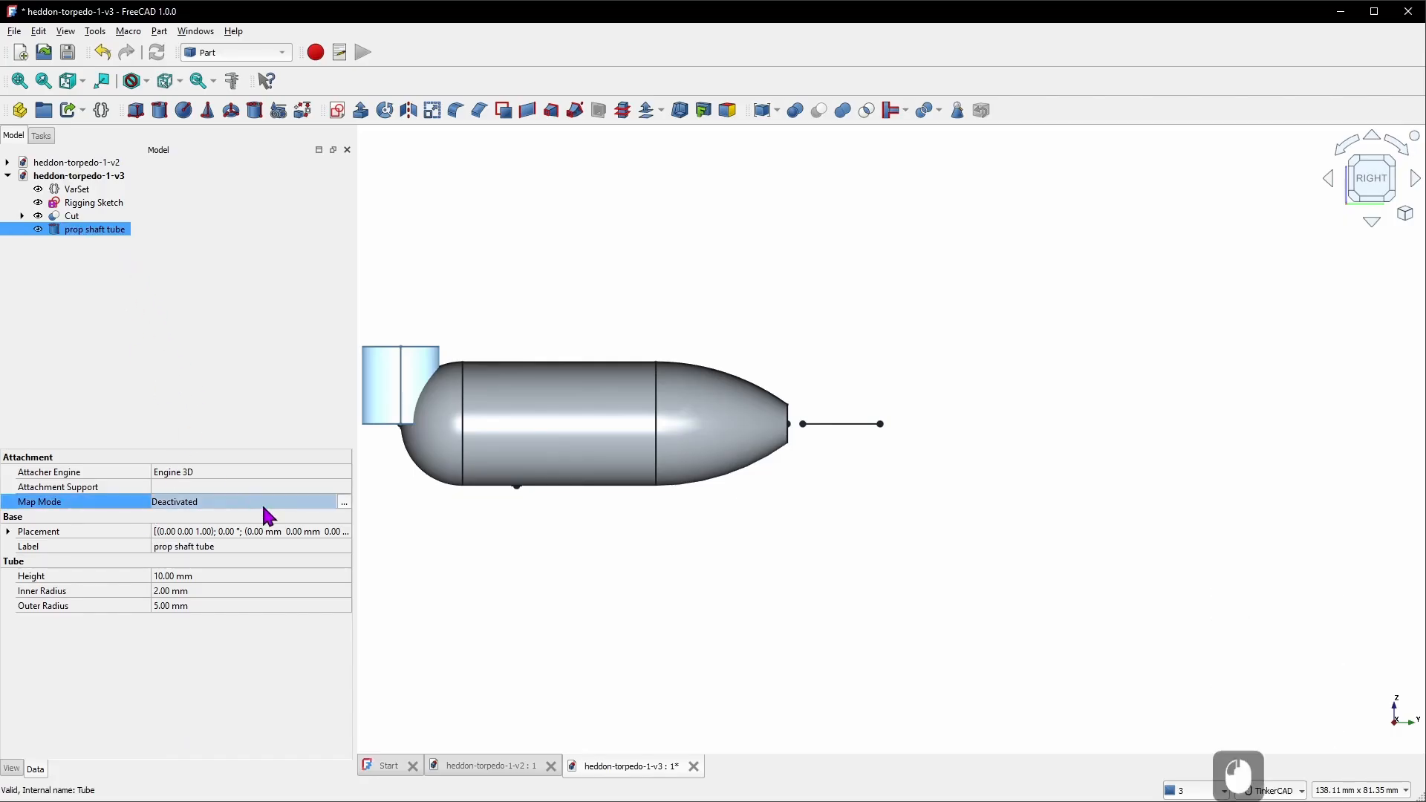
{"action": "left_click", "coordinate": [343, 505]}
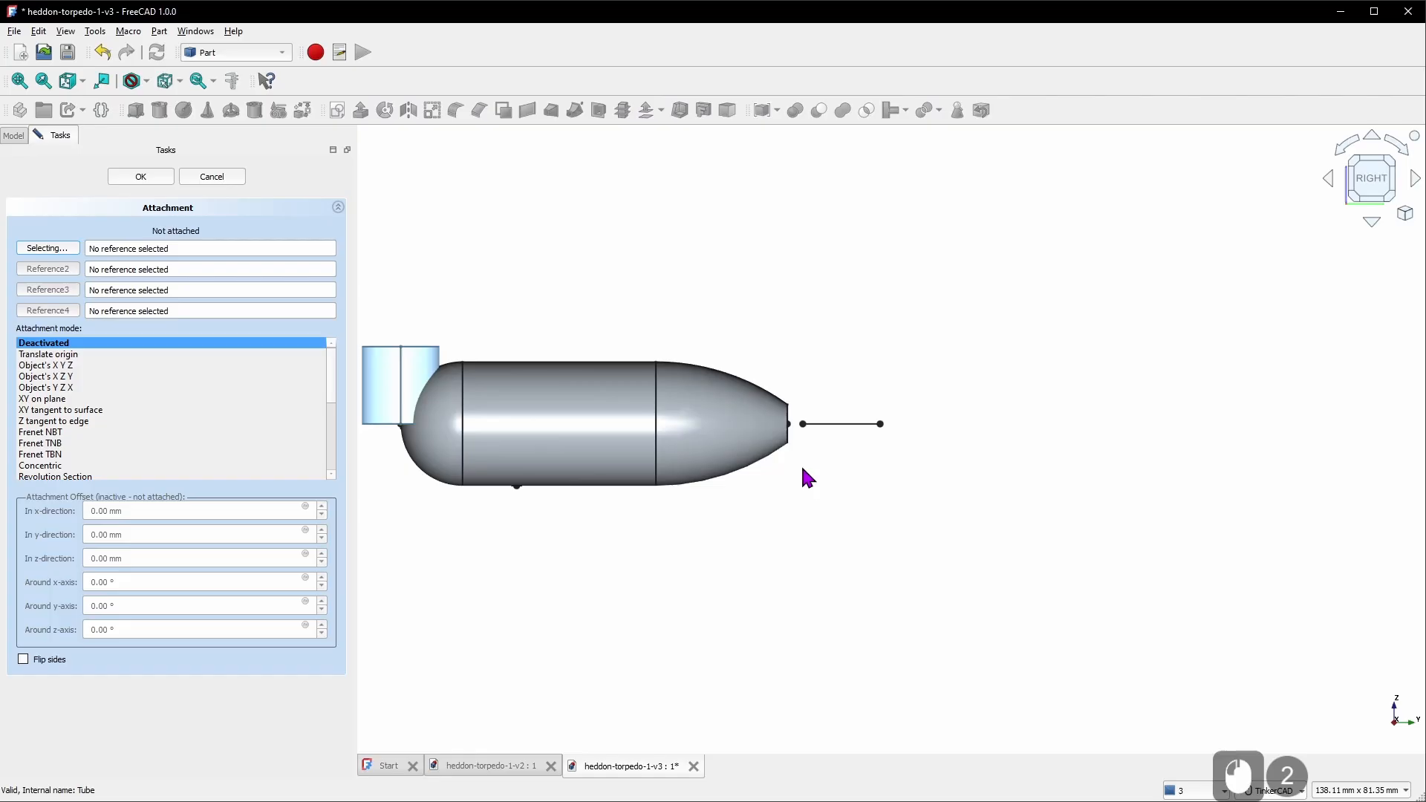
{"action": "left_click", "coordinate": [801, 425]}
{"action": "left_click", "coordinate": [849, 430]}
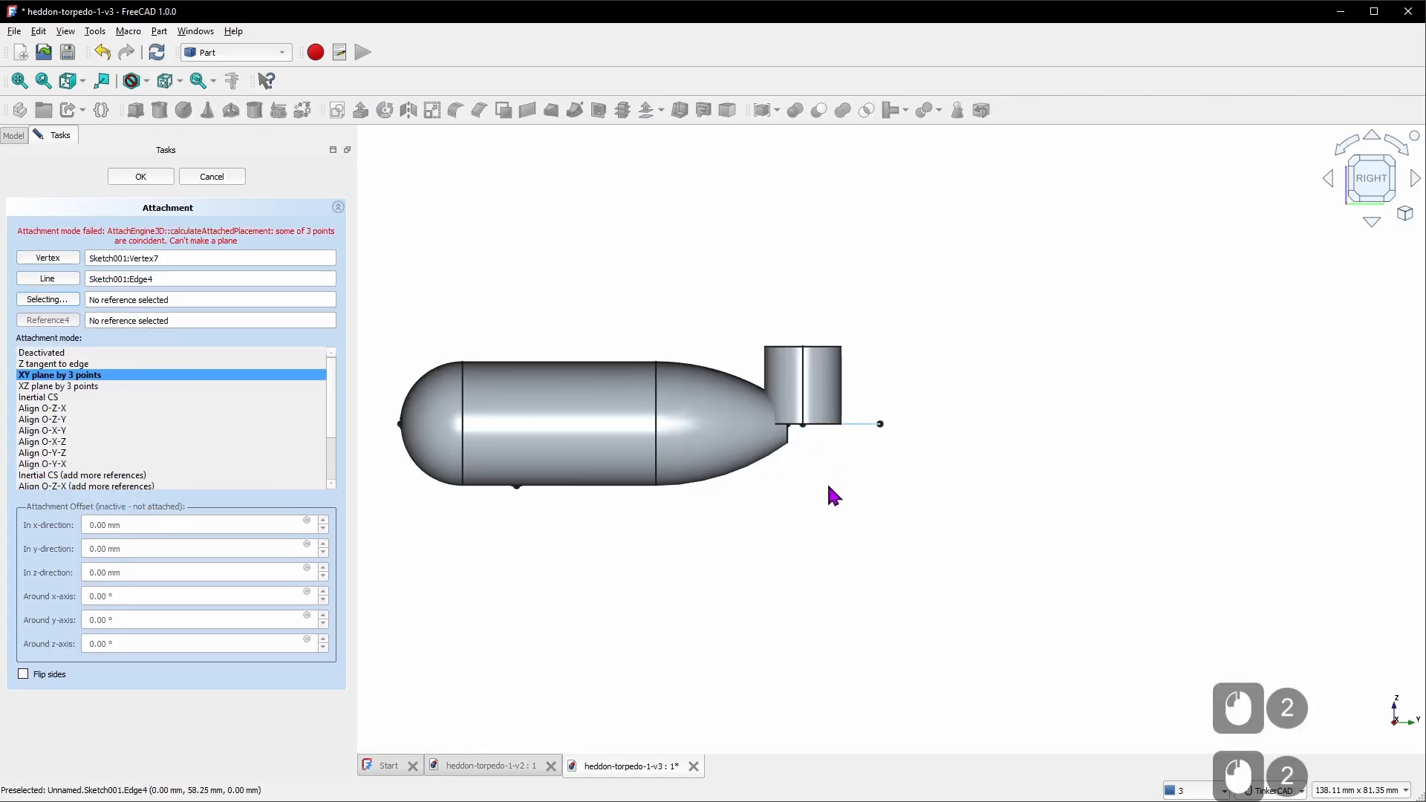
{"action": "left_click", "coordinate": [104, 420]}
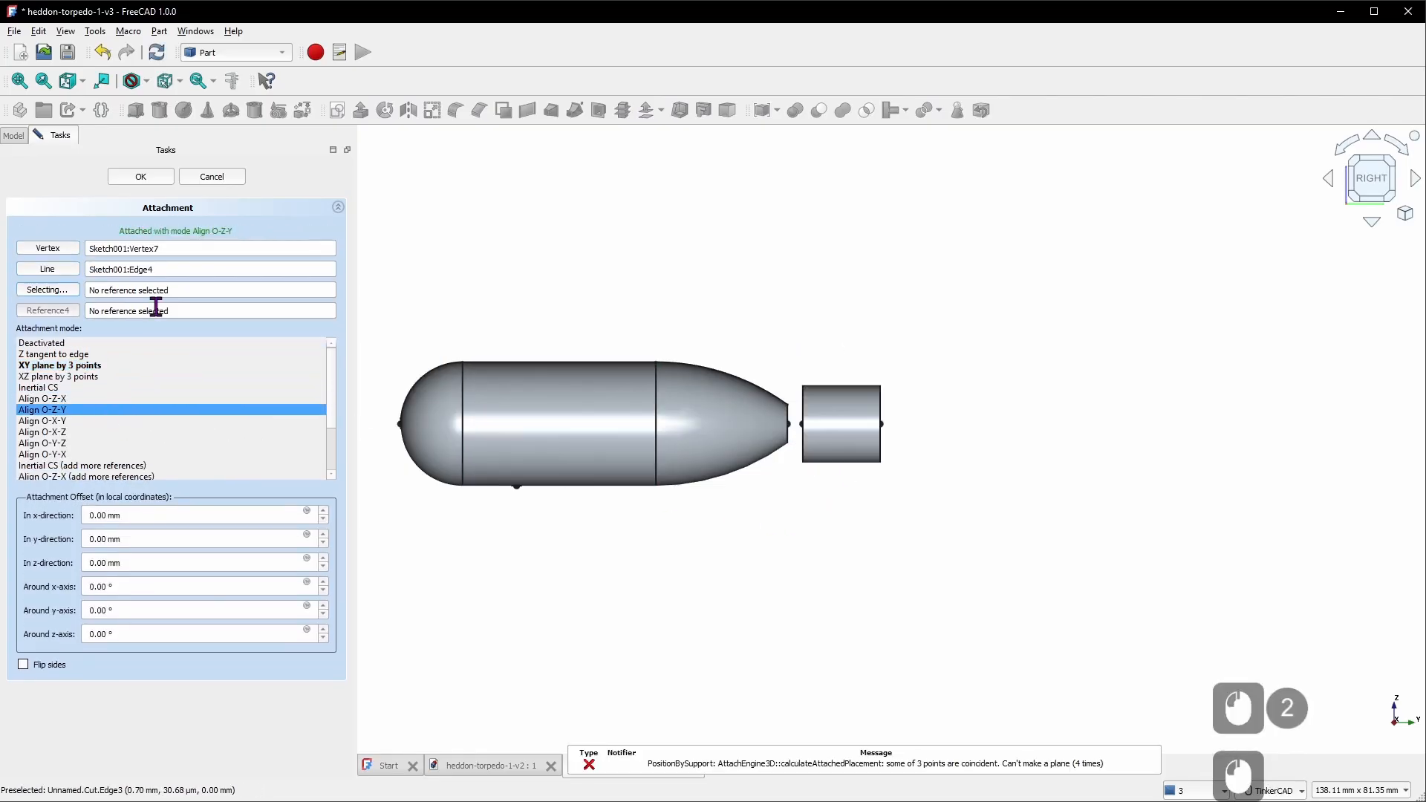
{"action": "left_click", "coordinate": [143, 177]}
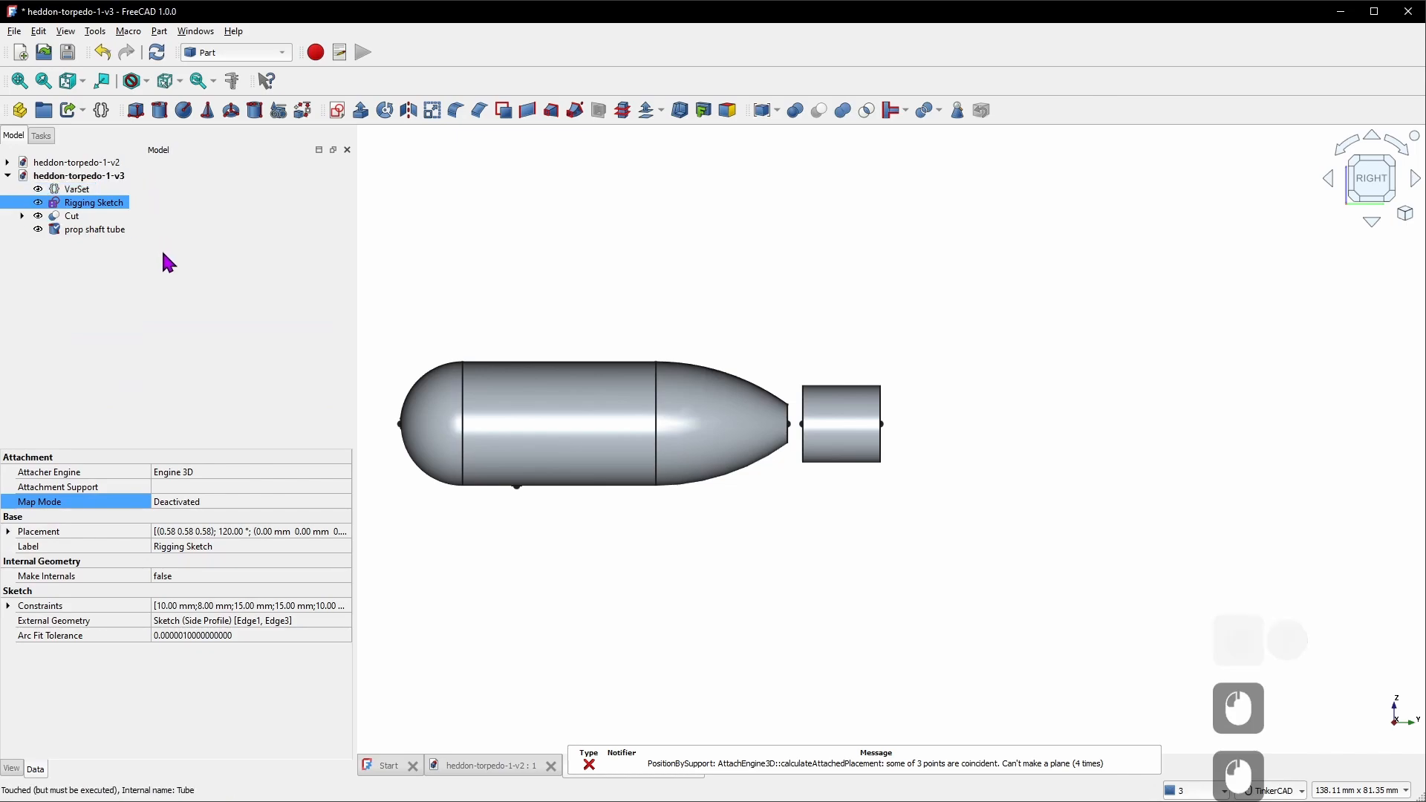
Open the expression editor for the prop shaft tube's height
{"action": "left_click", "coordinate": [98, 230]}
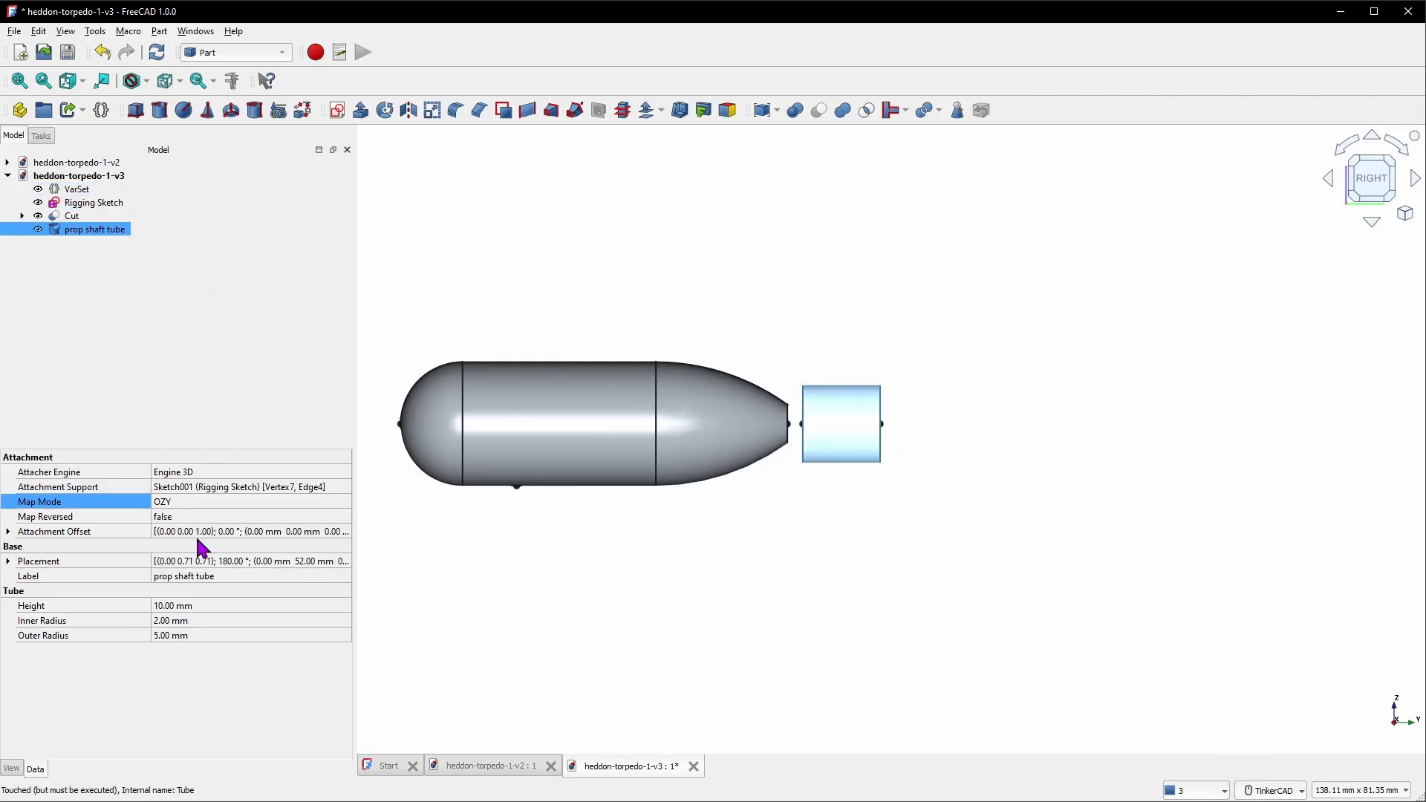
{"action": "left_click", "coordinate": [219, 606]}
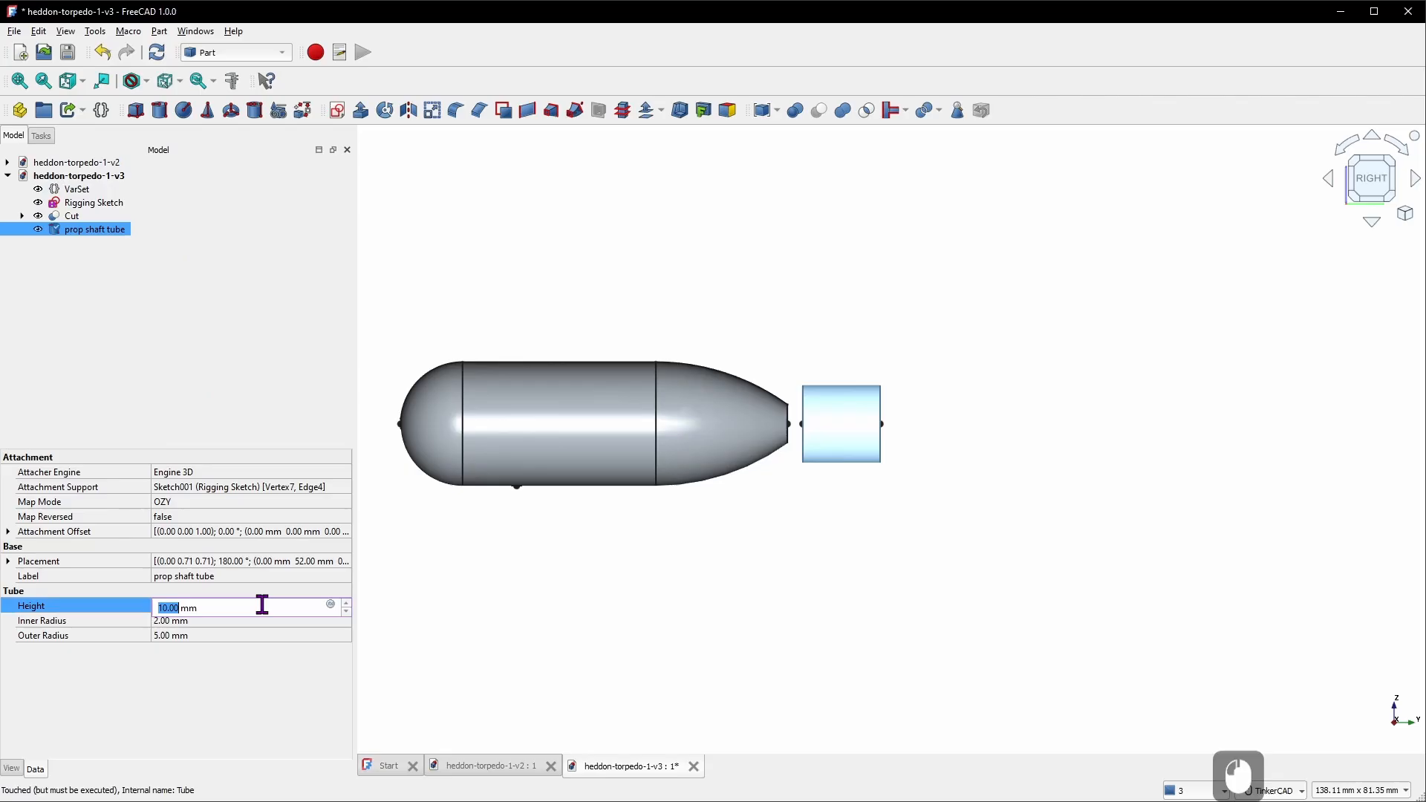
{"action": "left_click", "coordinate": [331, 605]}
{"action": "left_click_drag", "start_coordinate": [353, 582], "coordinate": [748, 263]}
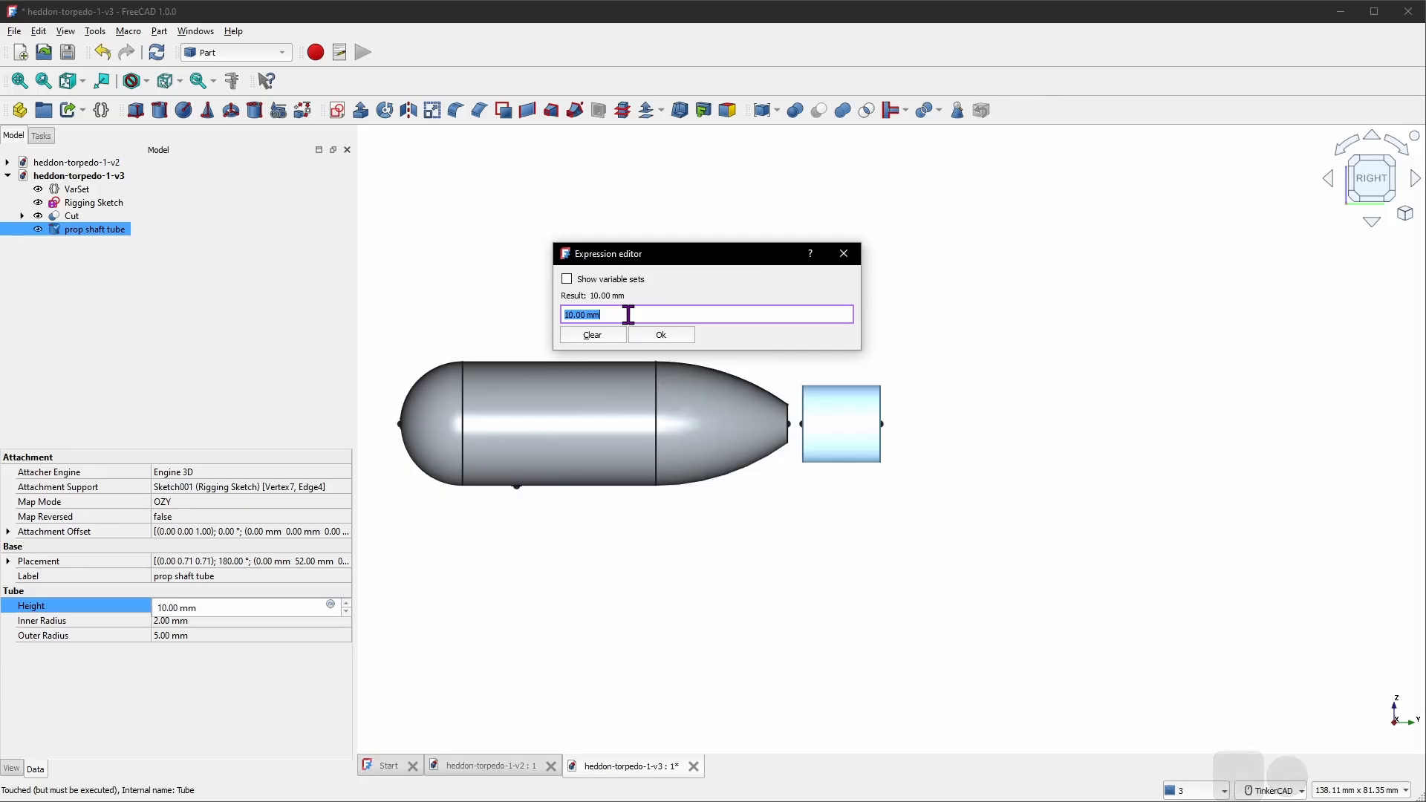
Link the prop shaft tube's height to the expression VarSet.PropShaftLength
{"action": "type", "text": "Varset."}
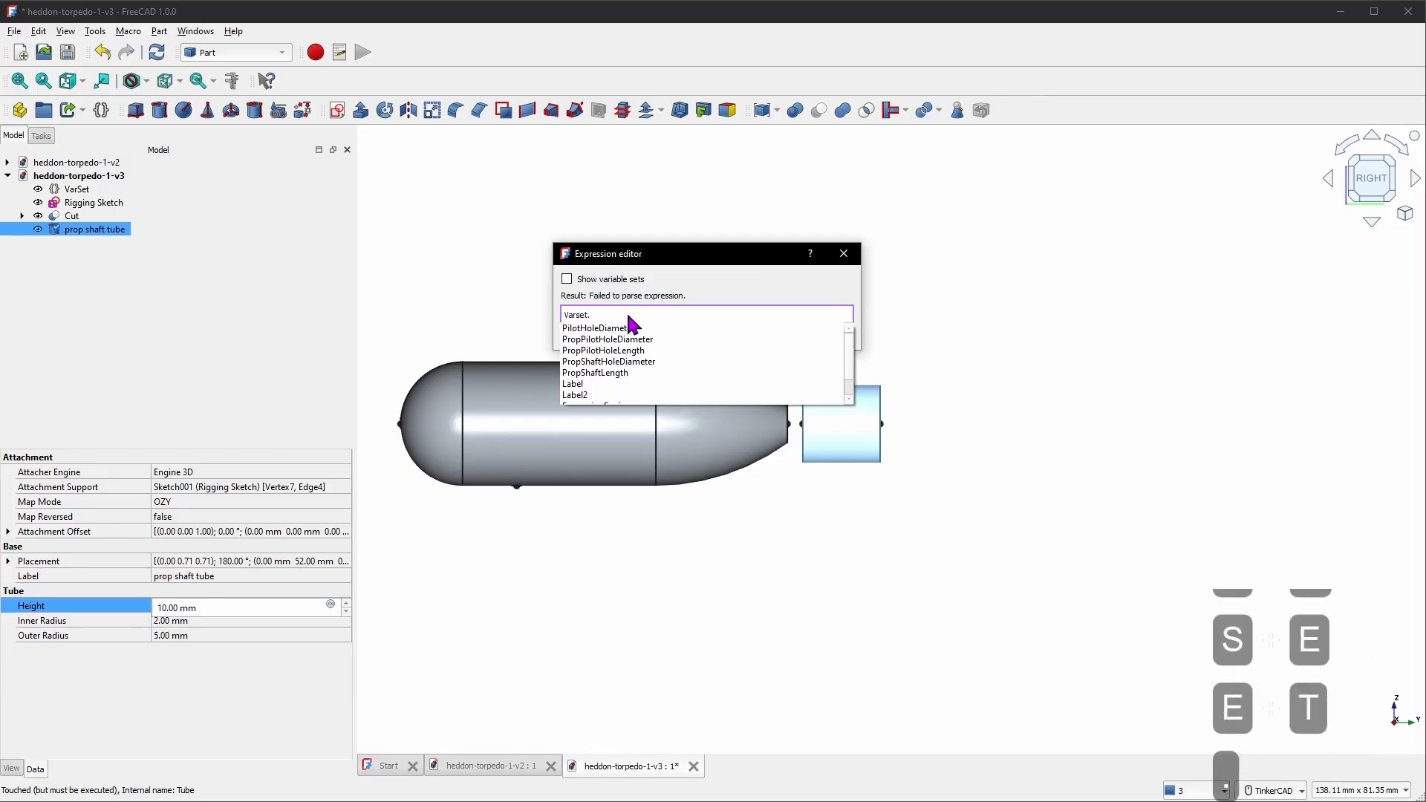
{"action": "type", "text": "Prop"}
{"action": "key", "text": "Down"}
{"action": "key", "text": "Down"}
{"action": "key", "text": "Down"}
{"action": "key", "text": "Down"}
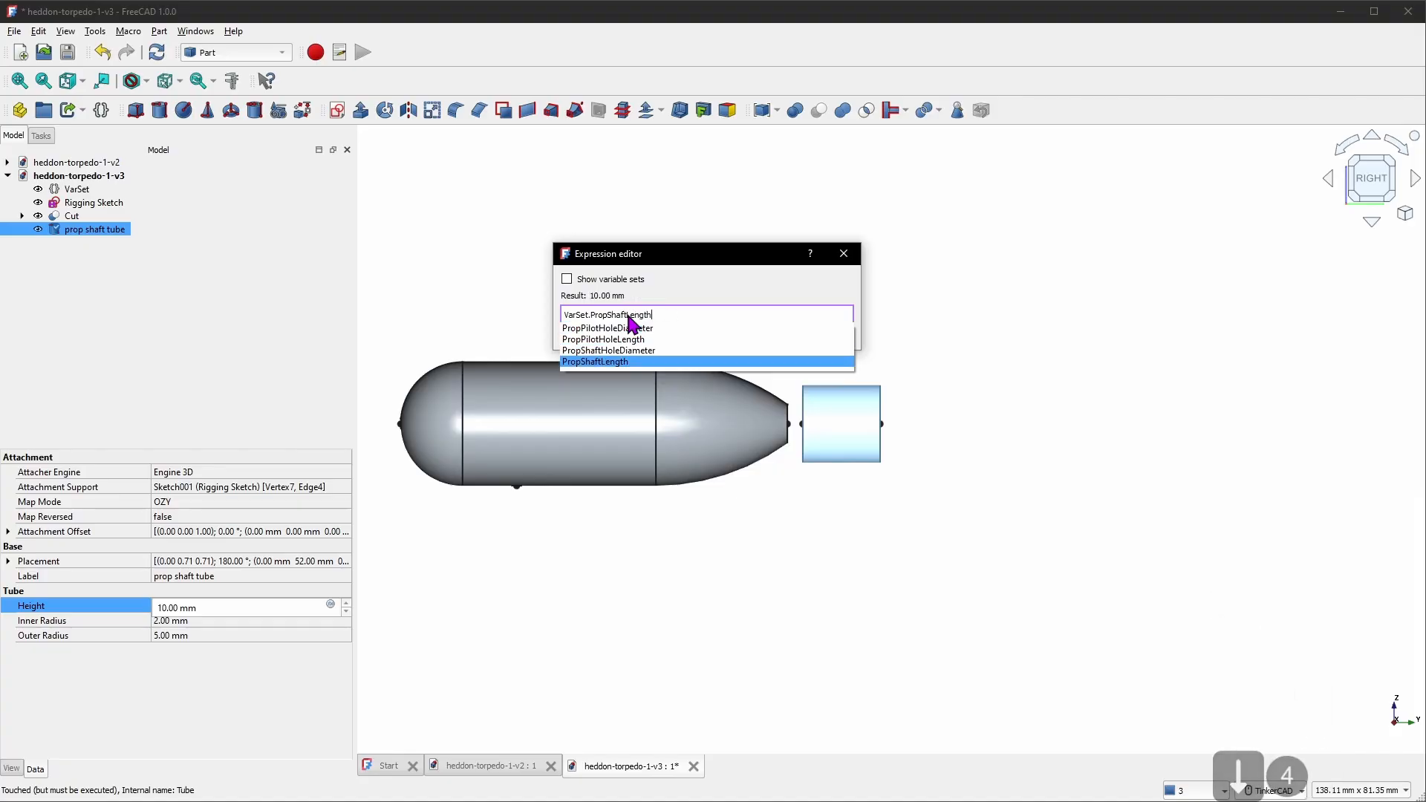
{"action": "key", "text": "Return"}
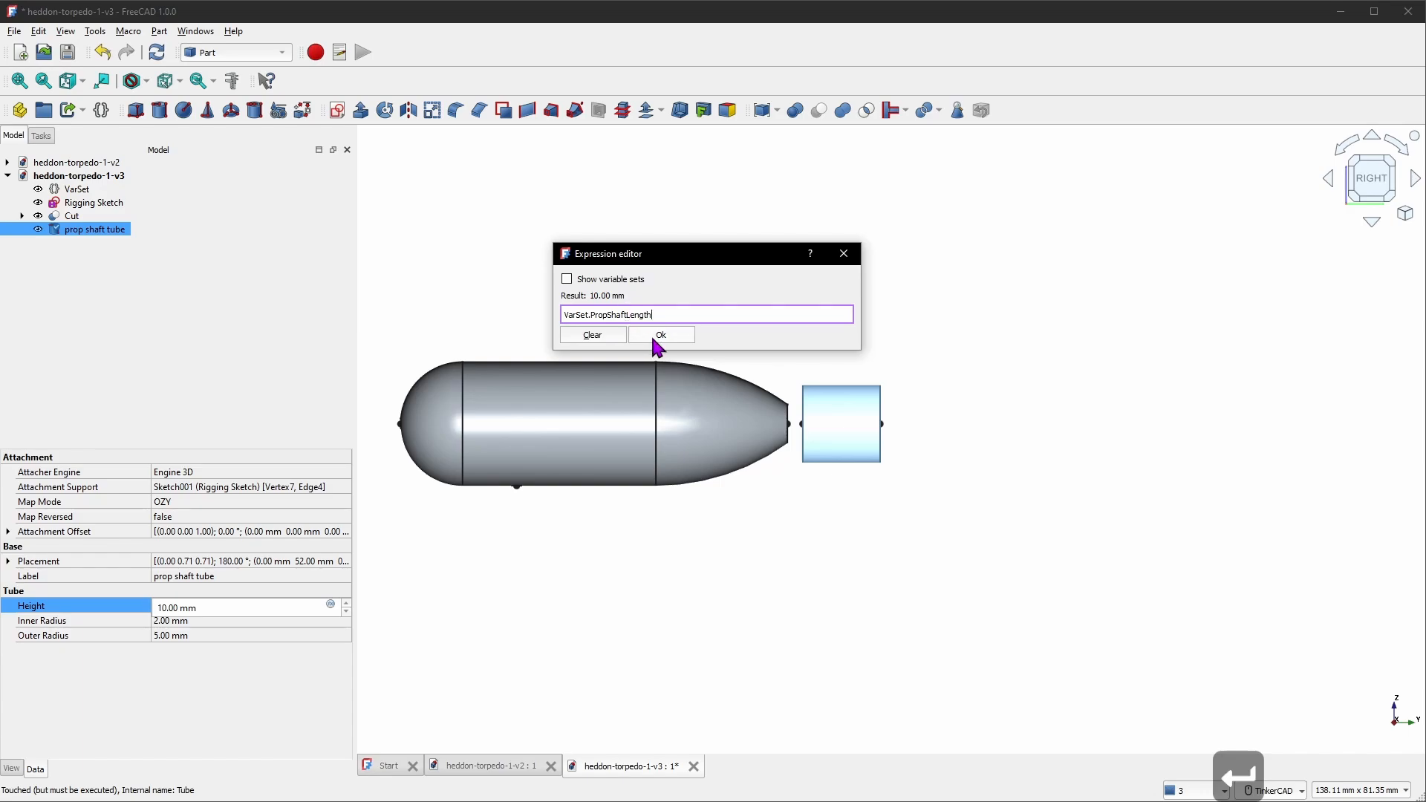
{"action": "left_click", "coordinate": [657, 336]}
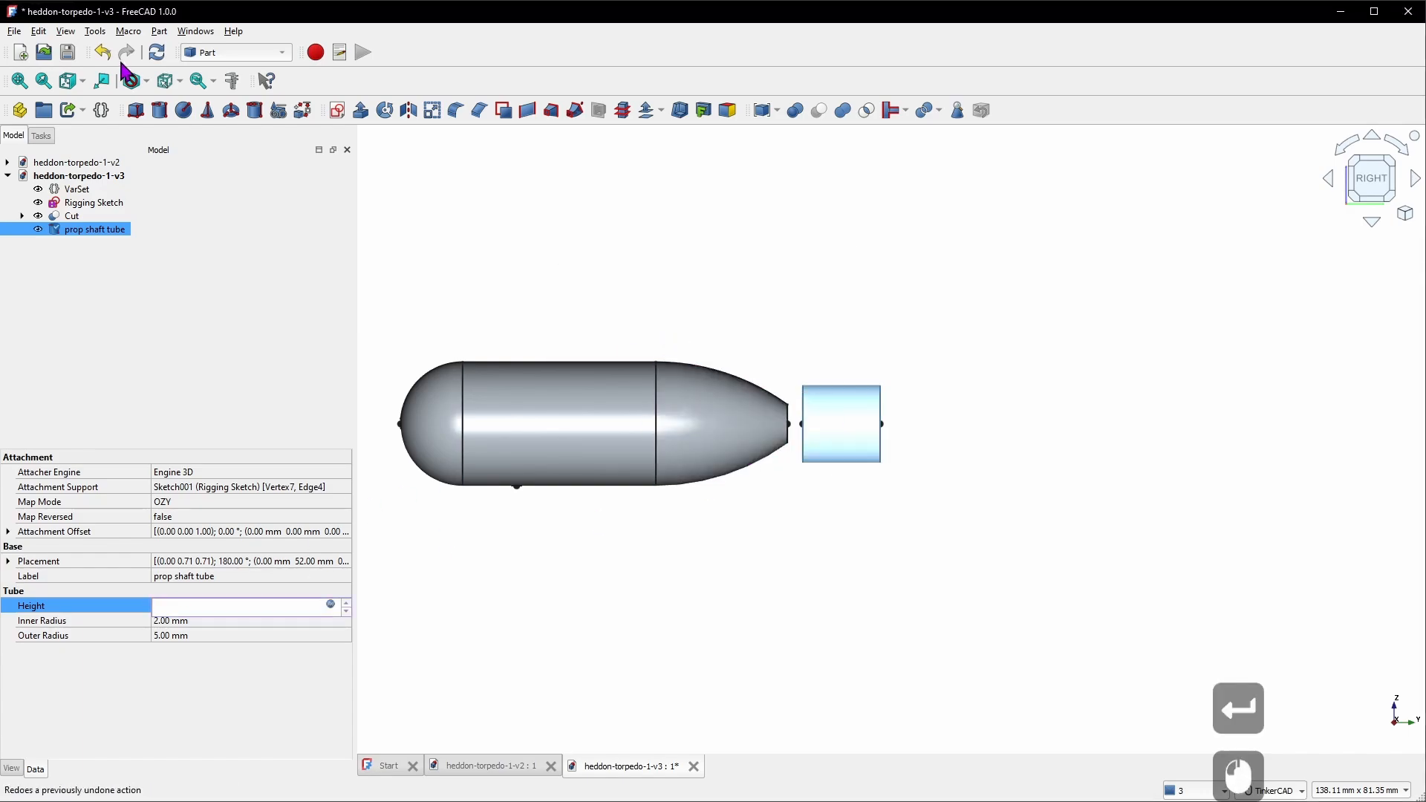
{"action": "left_click", "coordinate": [929, 357]}
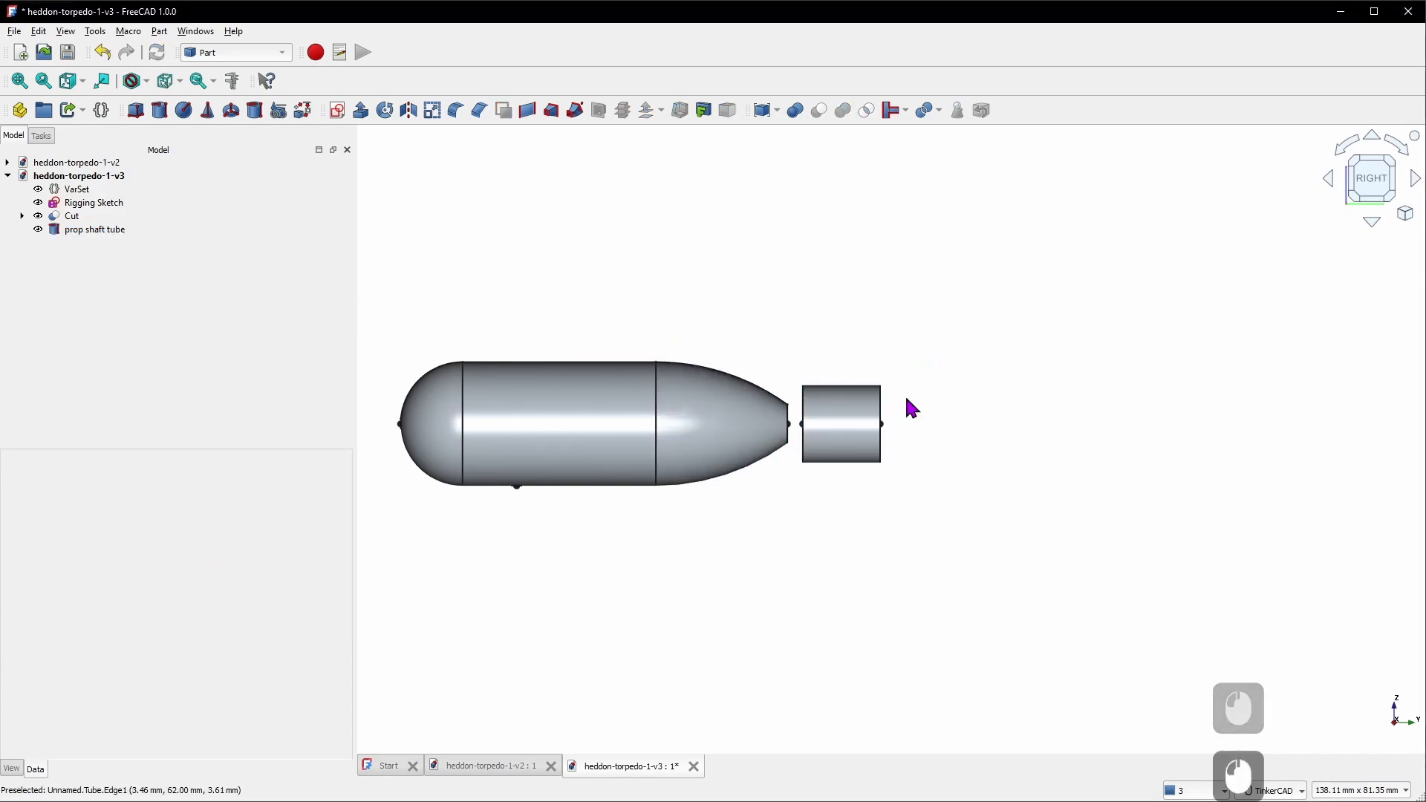
Set the prop shaft tube's inner radius to the expression VarSet.PropShaftHoleDiameter / 2
{"action": "left_click", "coordinate": [115, 230]}
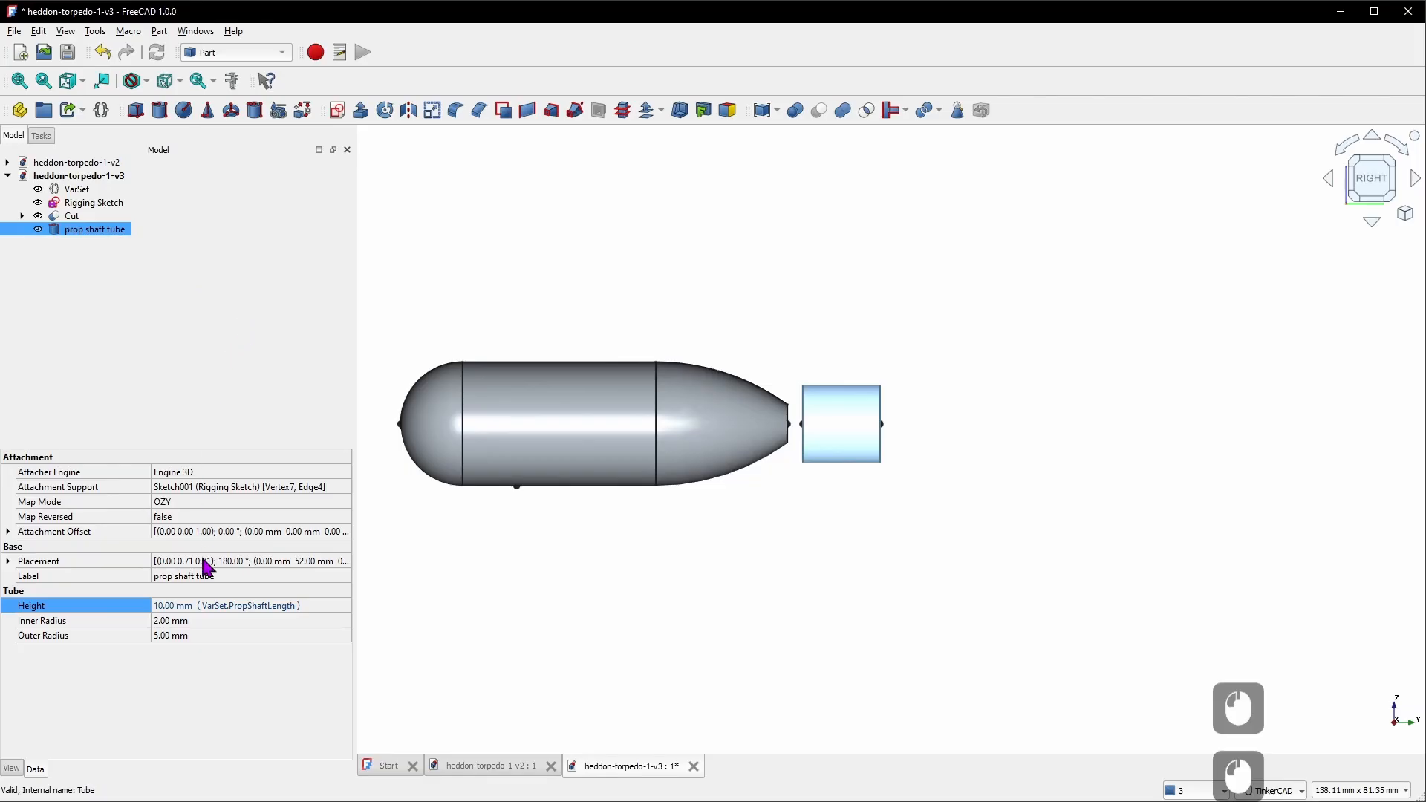
{"action": "left_click", "coordinate": [201, 622]}
{"action": "left_click", "coordinate": [330, 619]}
{"action": "left_click_drag", "start_coordinate": [353, 592], "coordinate": [794, 341]}
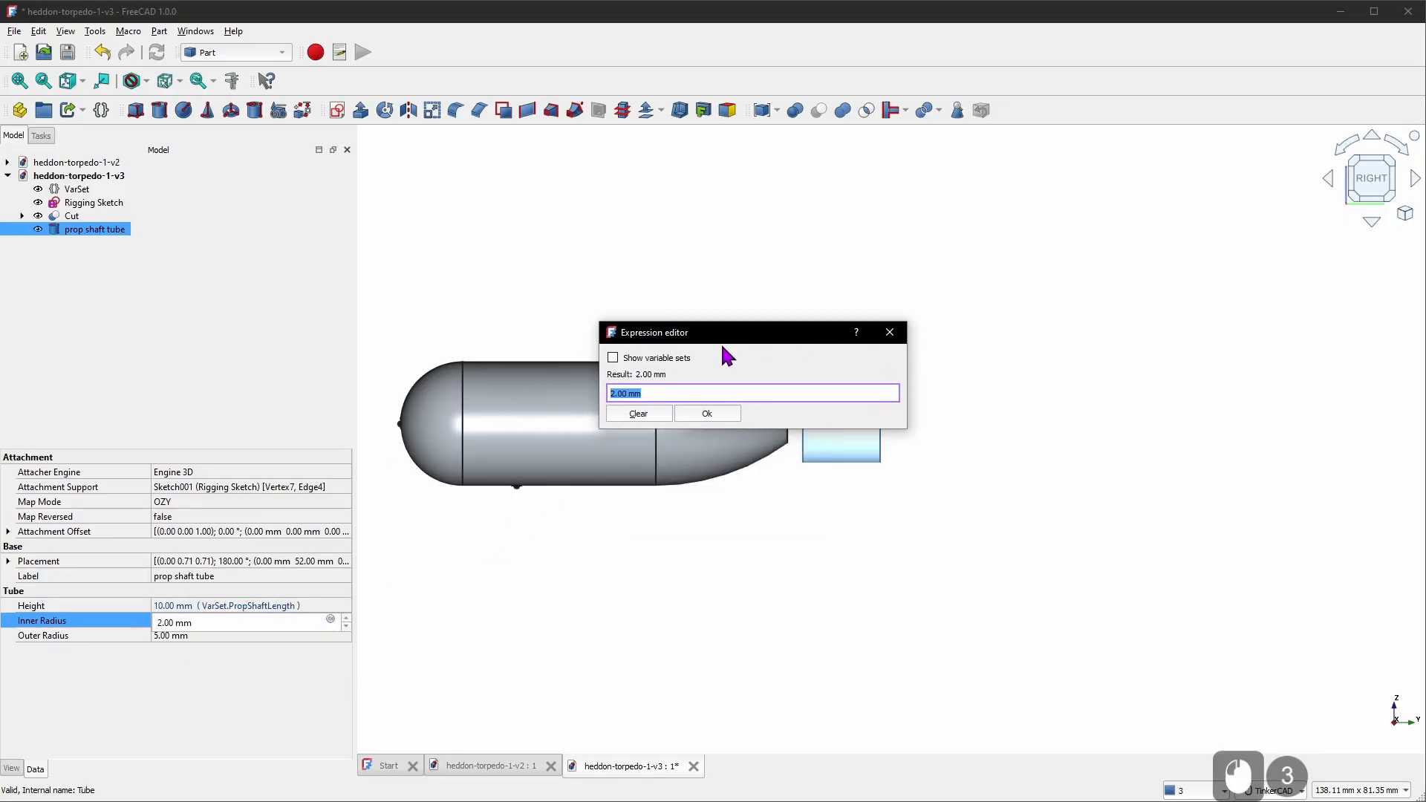
{"action": "type", "text": "Varset.p"}
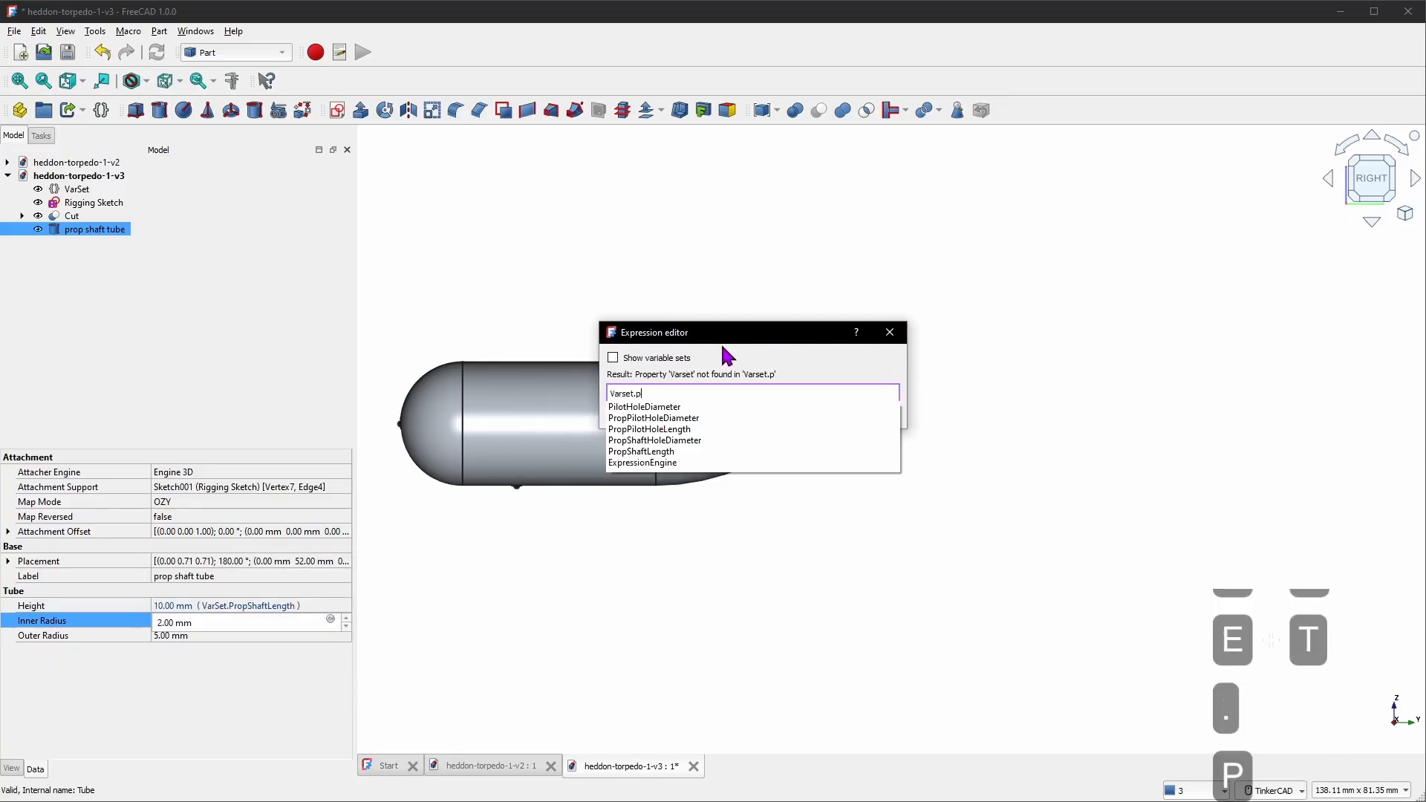
{"action": "type", "text": "rop"}
{"action": "key", "text": "Down"}
{"action": "key", "text": "Down"}
{"action": "key", "text": "Down"}
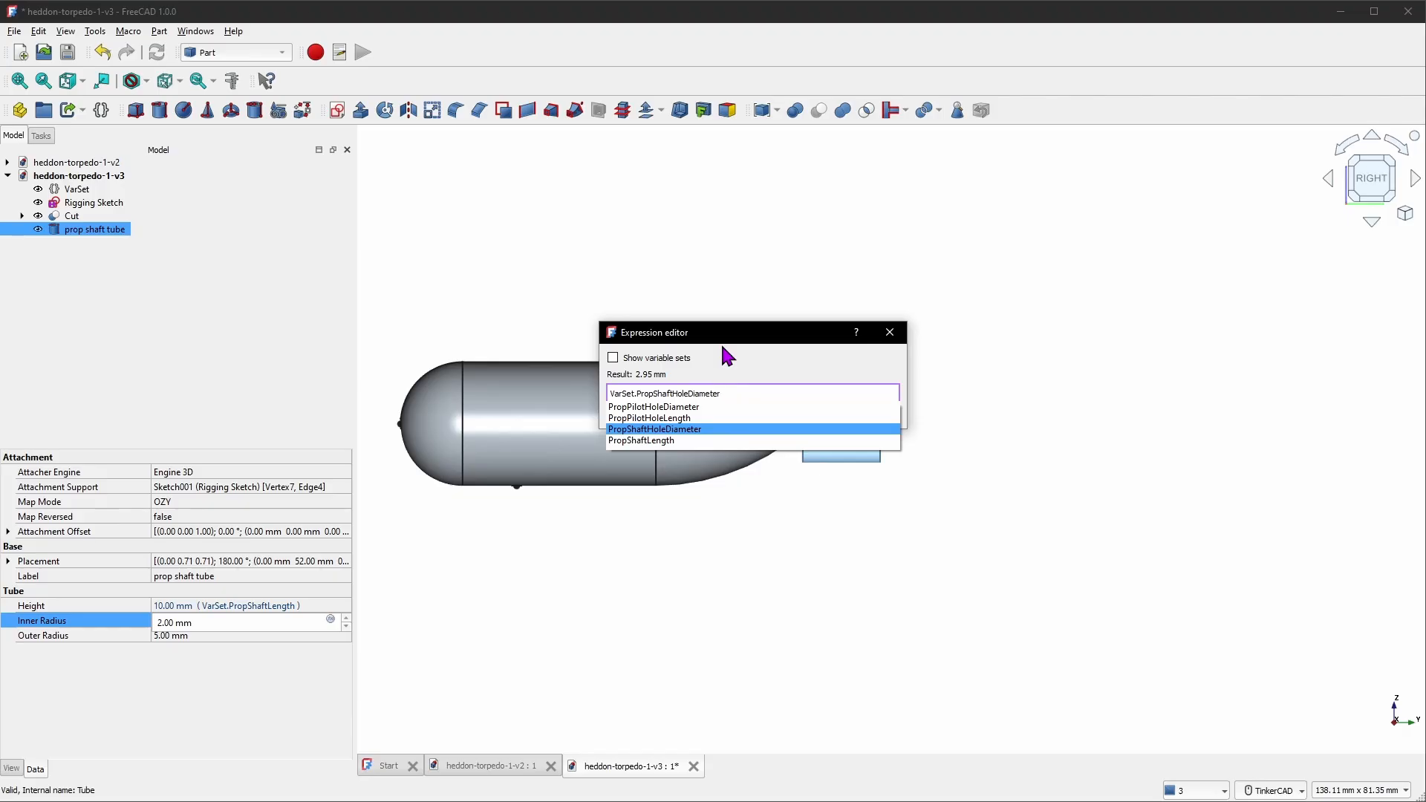
{"action": "type", "text": "/ 2"}
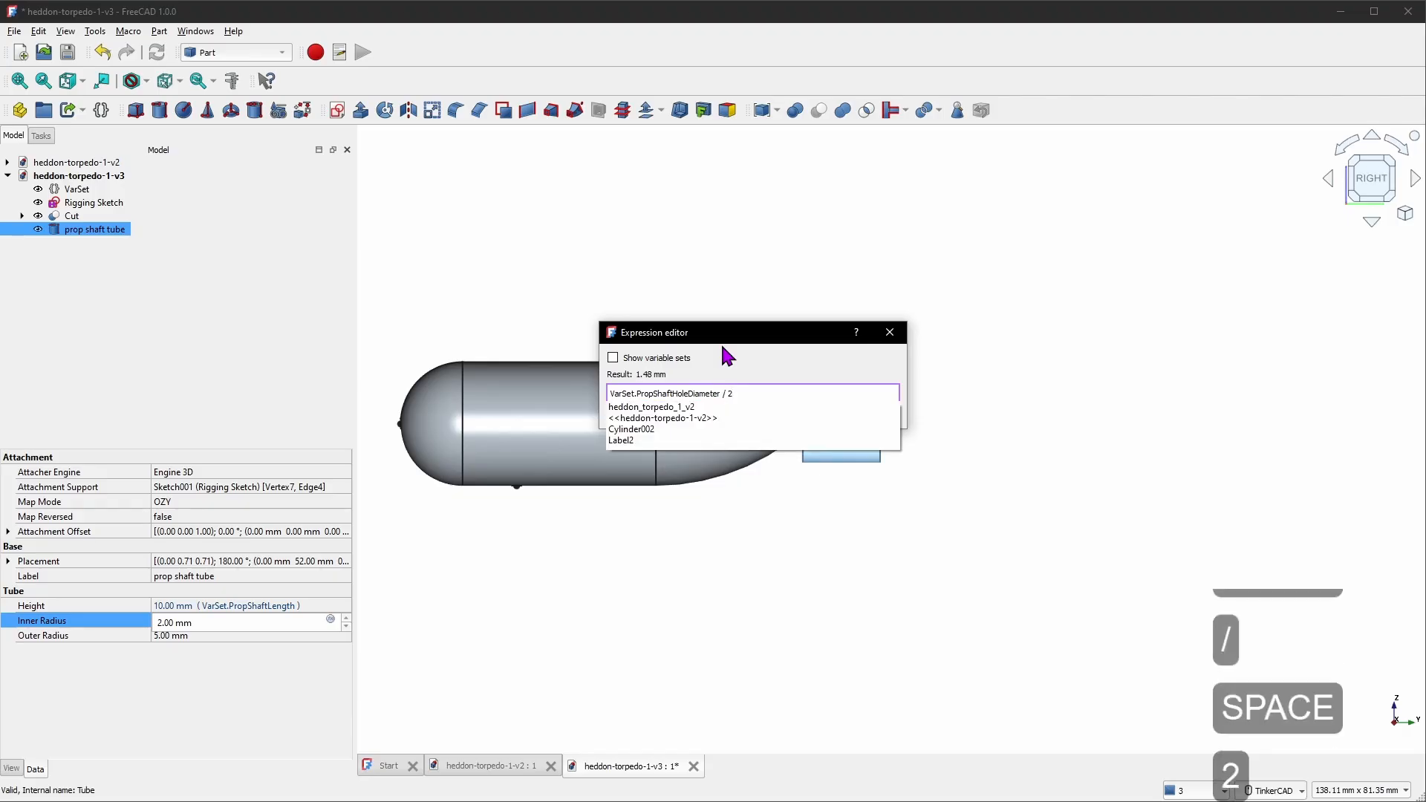
{"action": "left_click", "coordinate": [828, 359]}
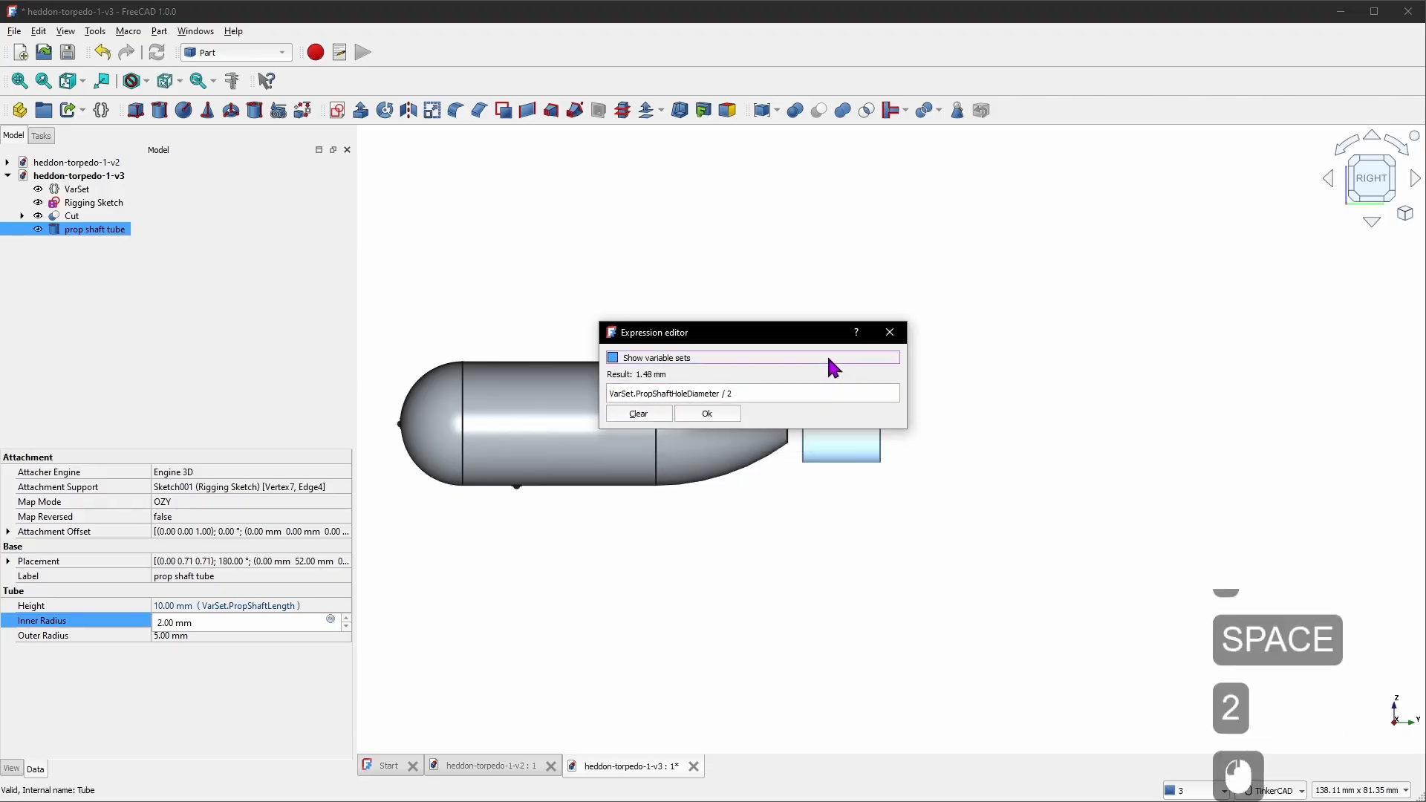
{"action": "left_click", "coordinate": [724, 413]}
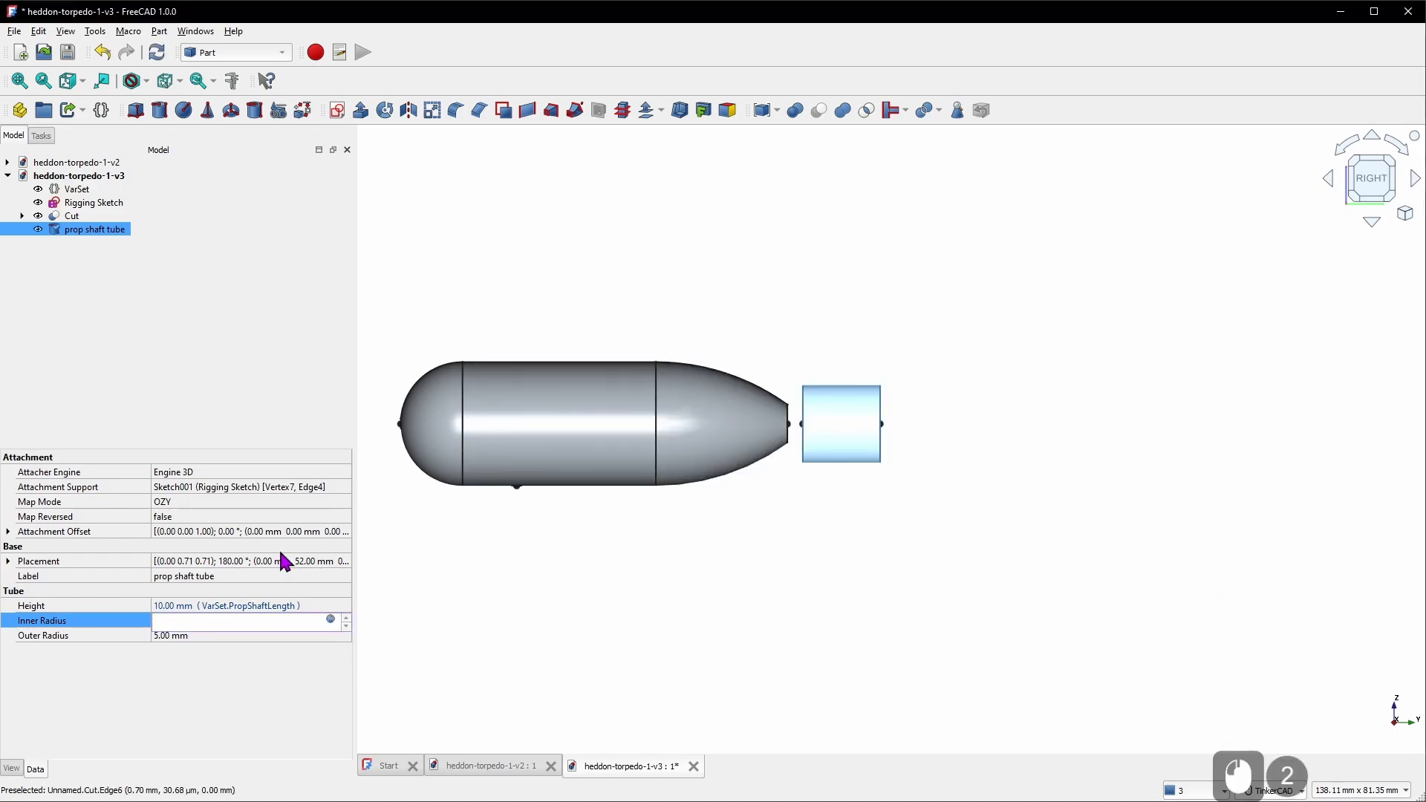
Set the prop shaft tube's outer radius to the expression InnerRadius + .5mm
{"action": "left_click", "coordinate": [210, 636]}
{"action": "right_click_drag", "start_coordinate": [1037, 512], "coordinate": [1002, 455]}
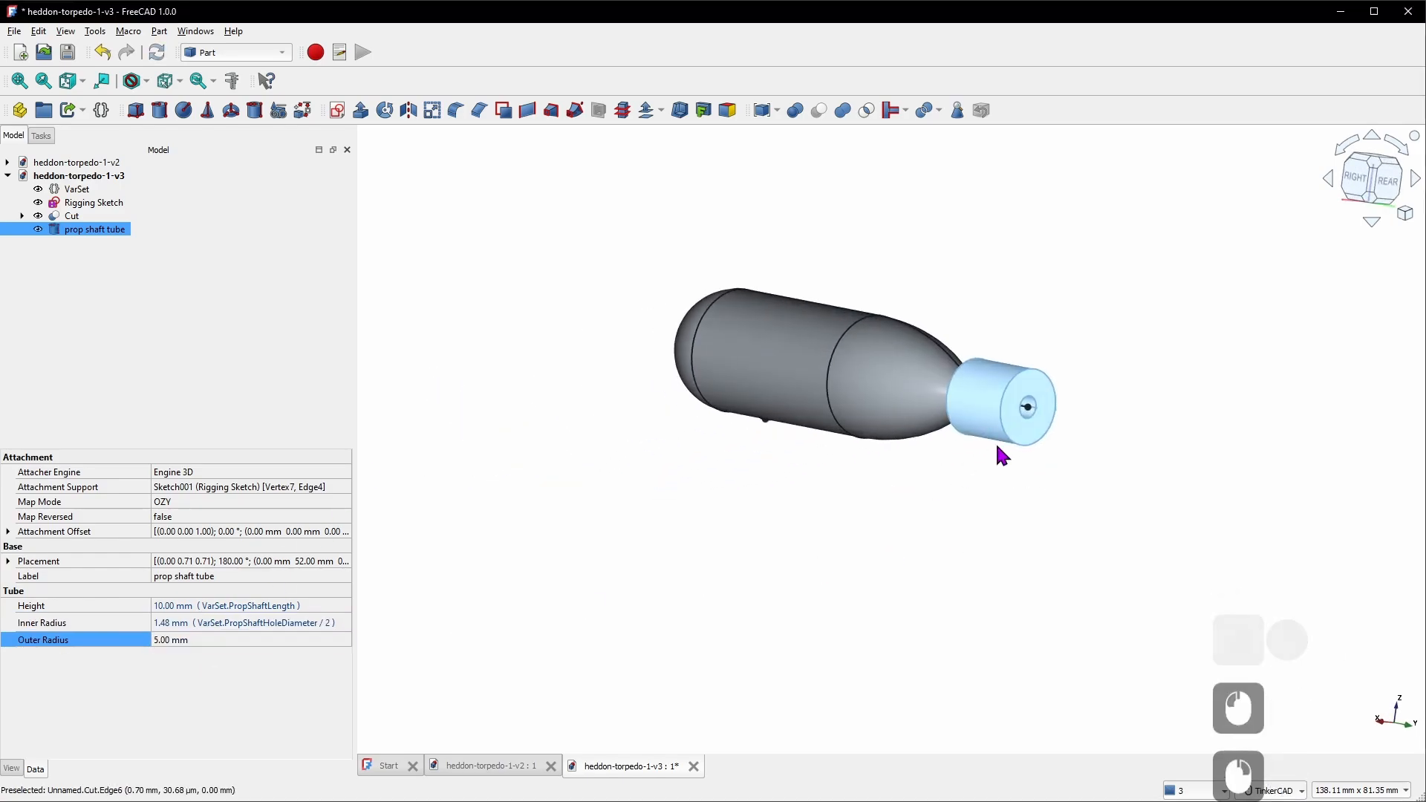
{"action": "left_click", "coordinate": [206, 640]}
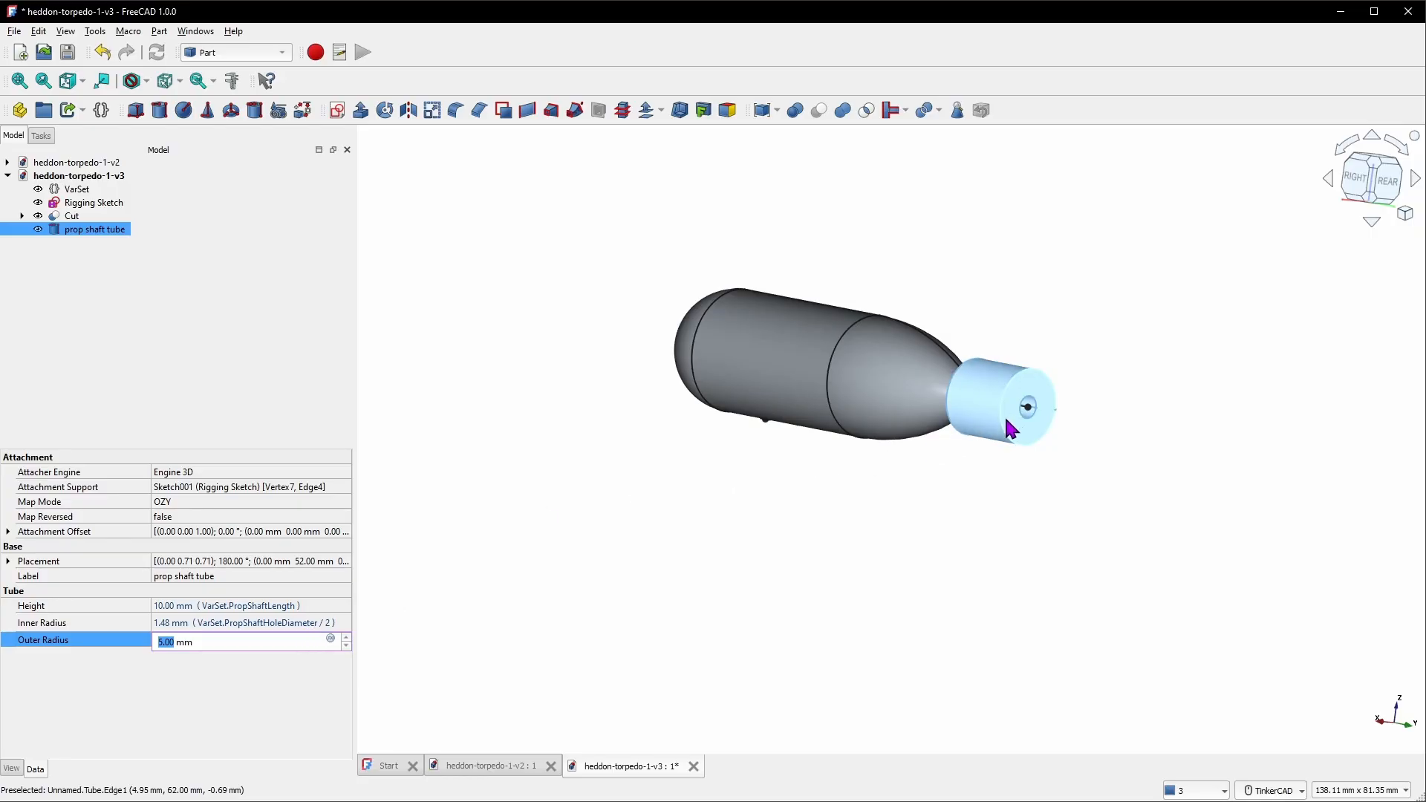
{"action": "left_click", "coordinate": [330, 640]}
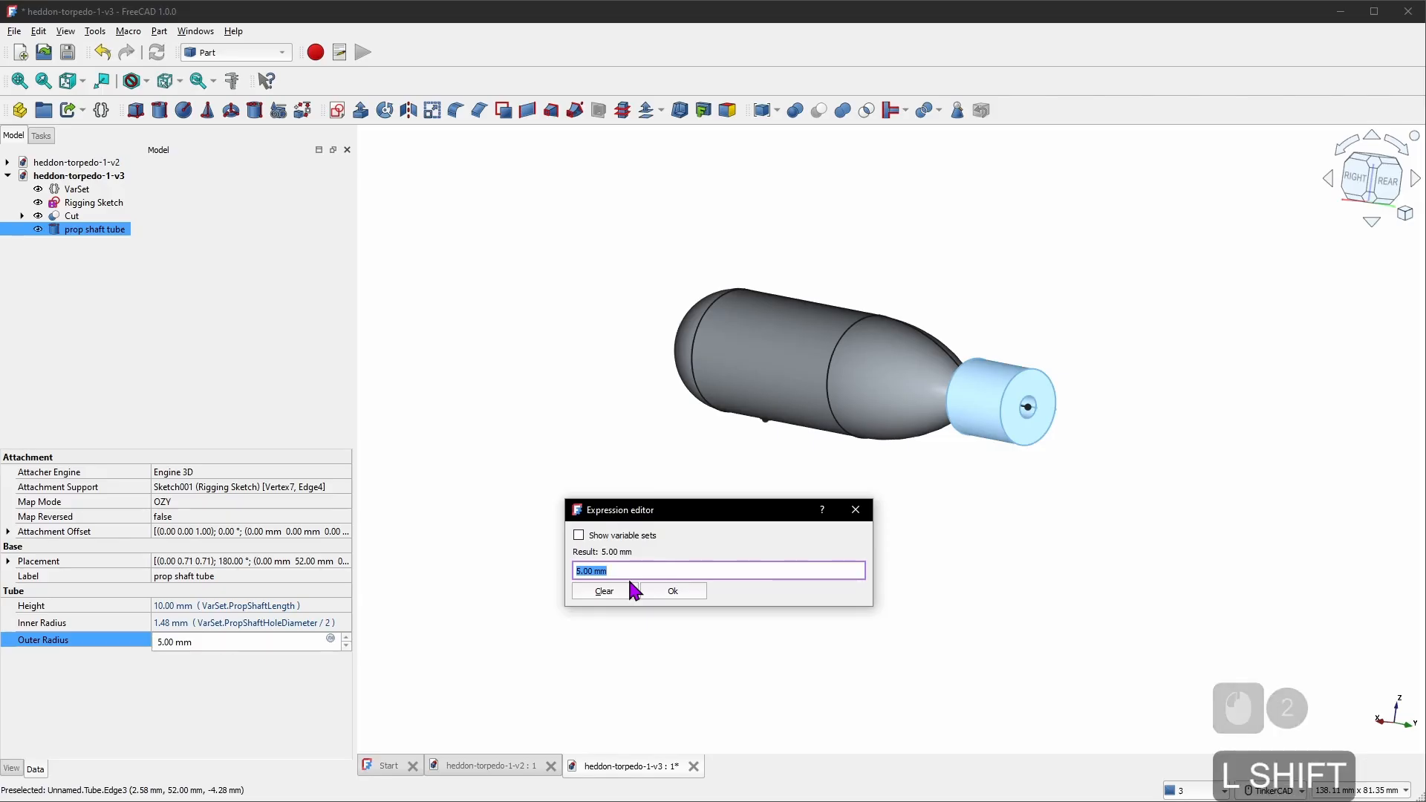
{"action": "type", "text": "InnerRadius + ."}
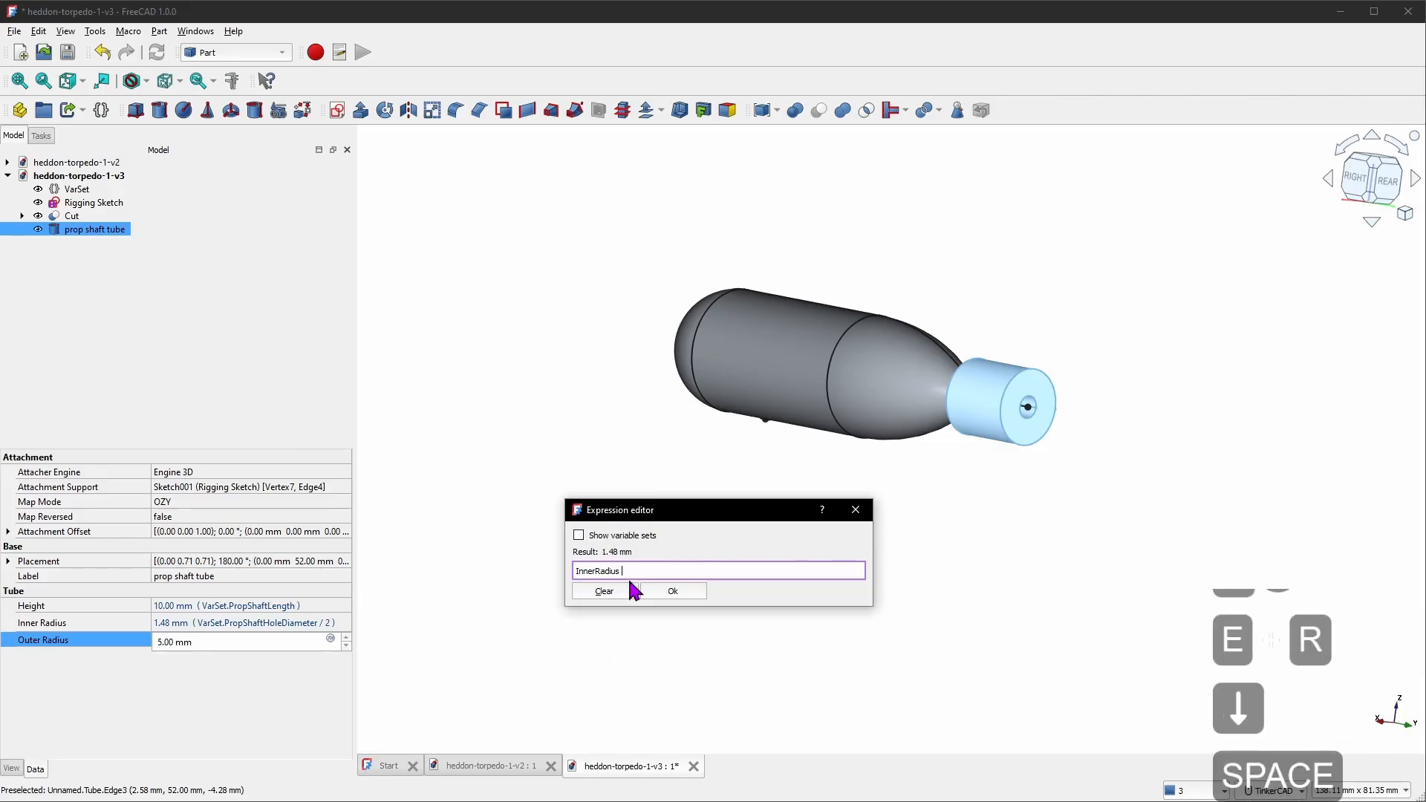
{"action": "type", "text": "5"}
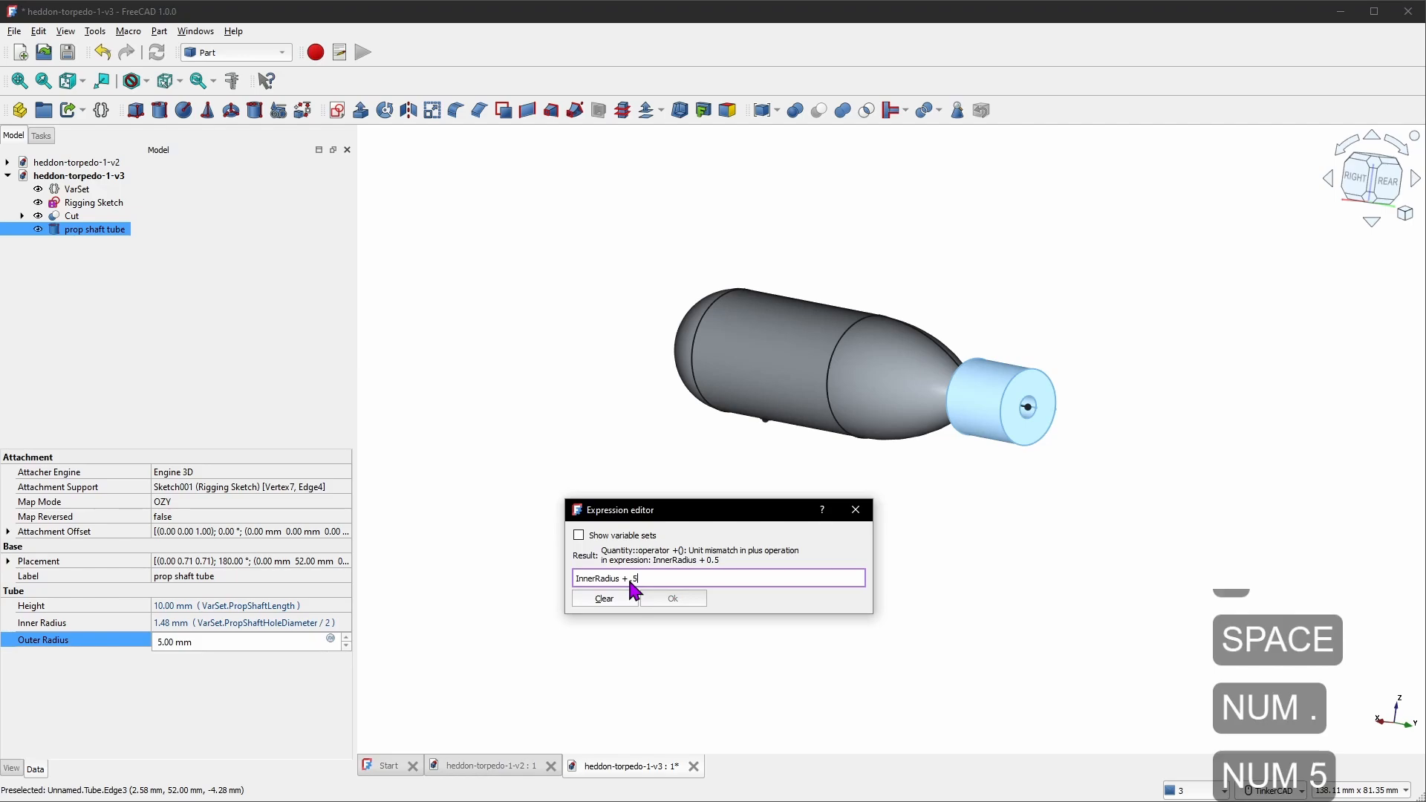
{"action": "type", "text": "mm"}
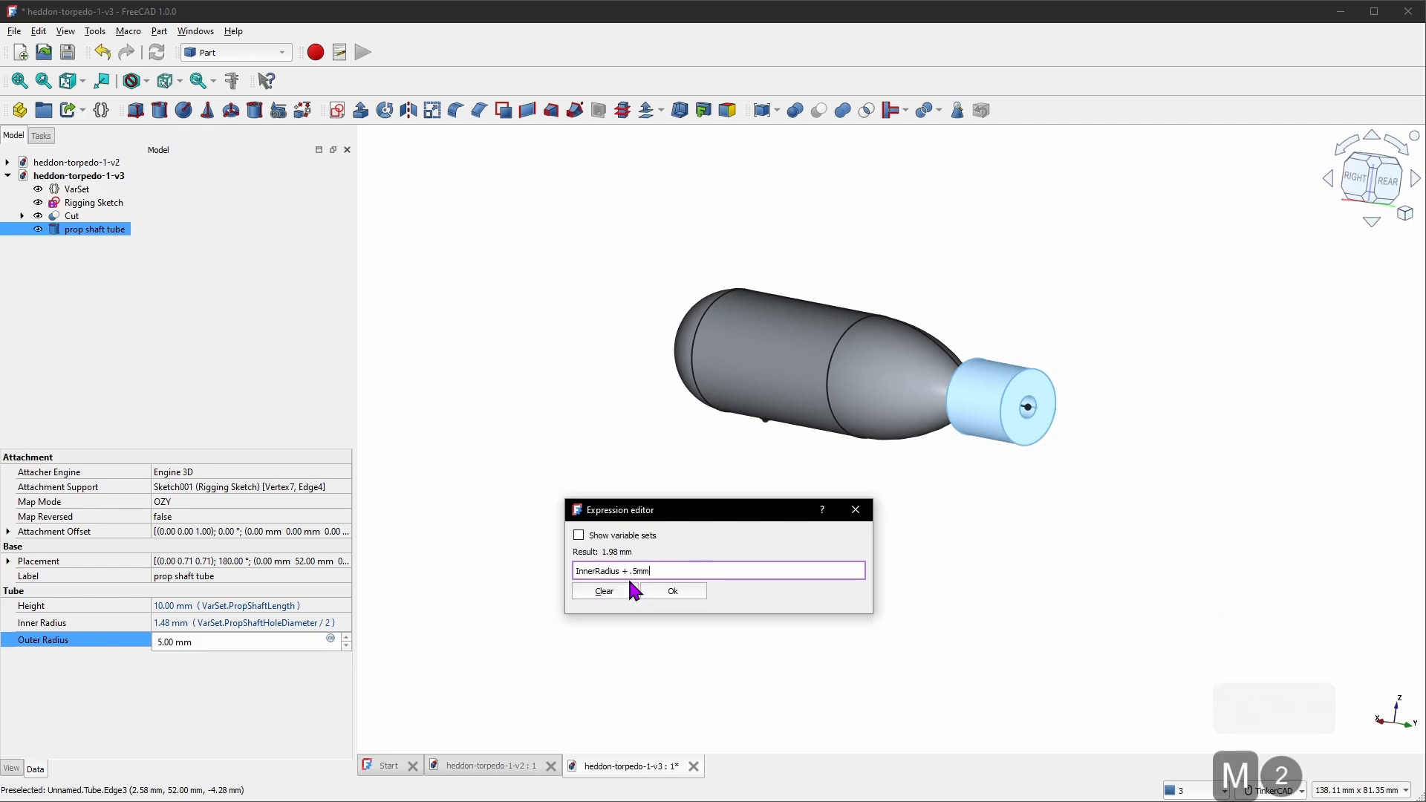
{"action": "left_click", "coordinate": [673, 591]}
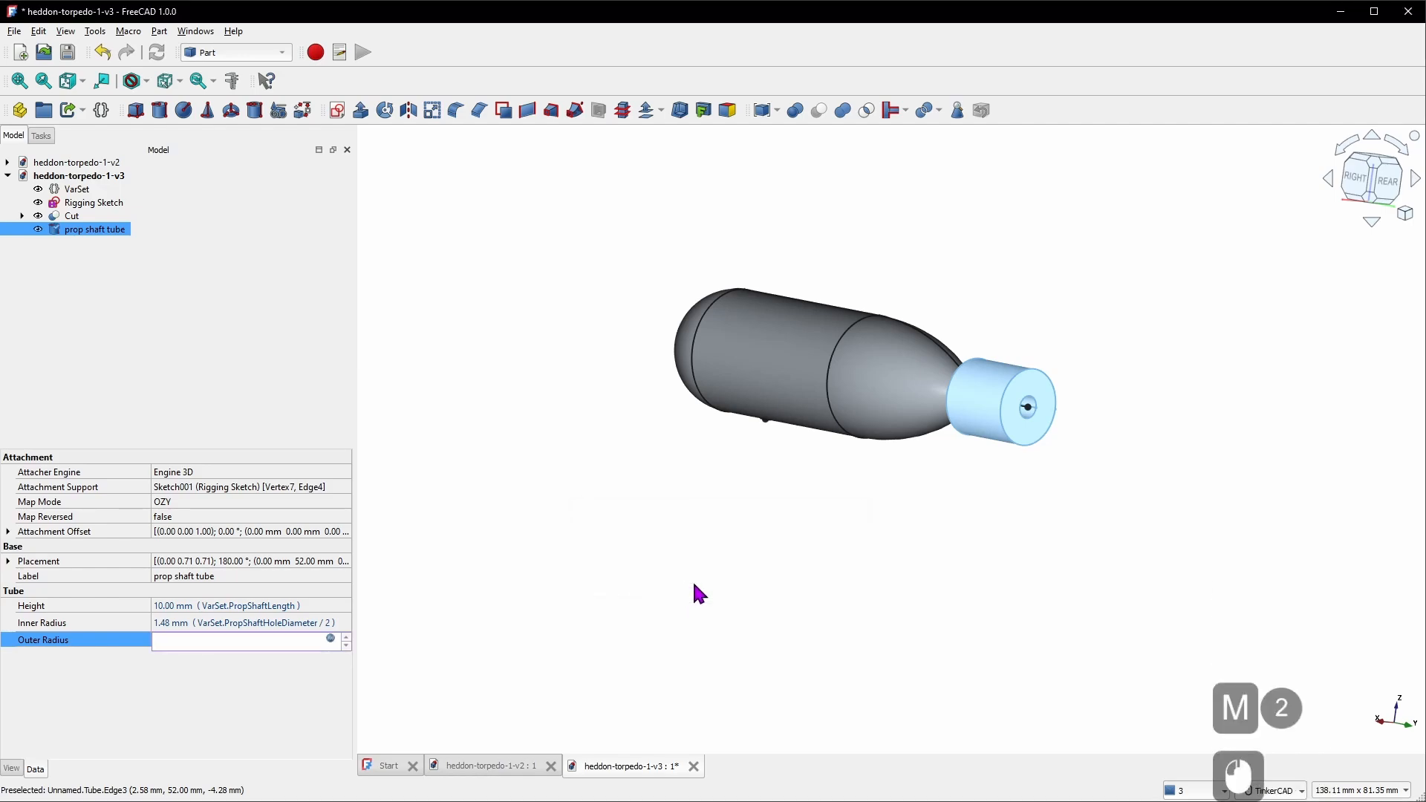
{"action": "left_click", "coordinate": [808, 568]}
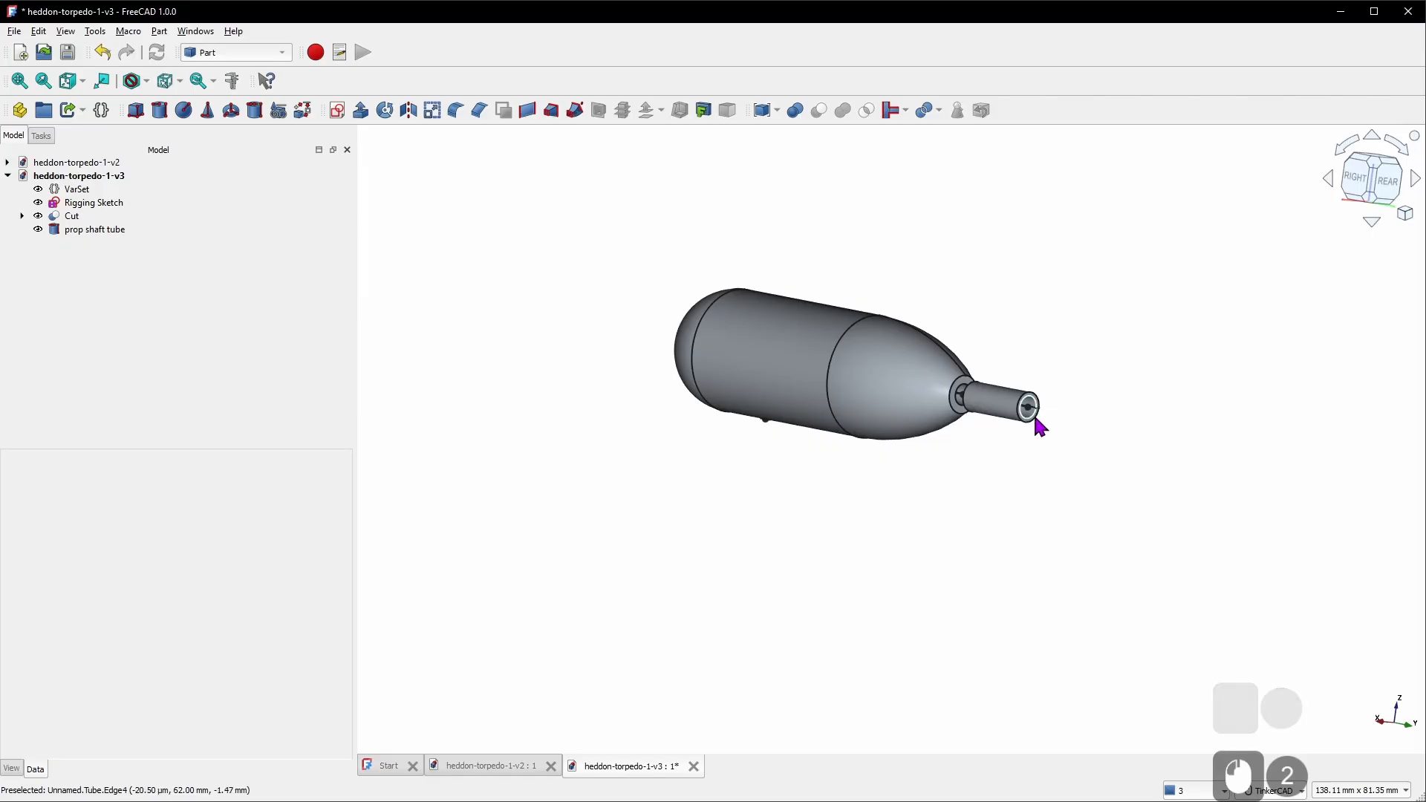
Create a second tube with the default dimensions and hide the prop shaft tube
{"action": "right_click_drag", "start_coordinate": [1037, 420], "coordinate": [1015, 438]}
{"action": "scroll", "coordinate": [1035, 409], "scroll_direction": "up", "scroll_amount": 6}
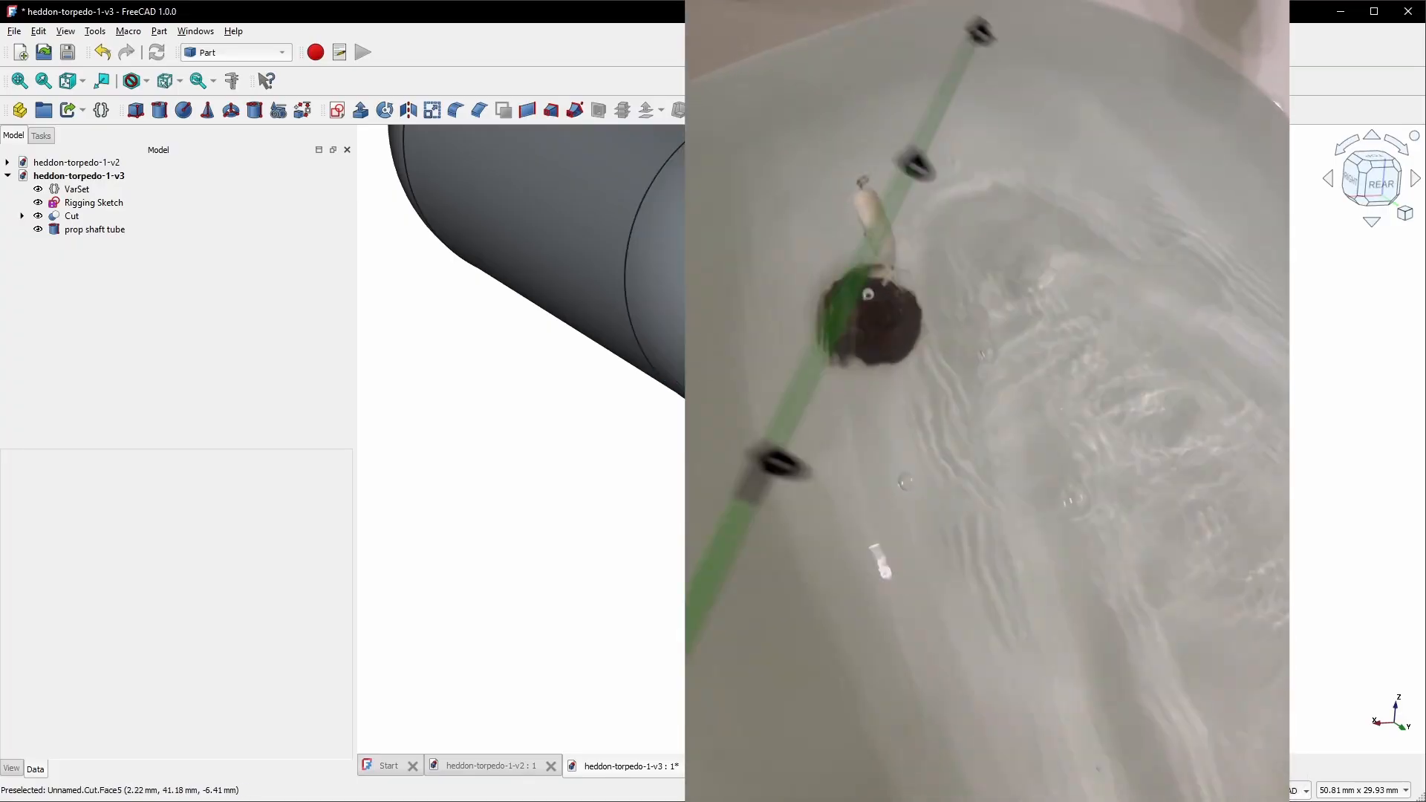
{"action": "right_click_drag", "start_coordinate": [582, 503], "coordinate": [772, 499]}
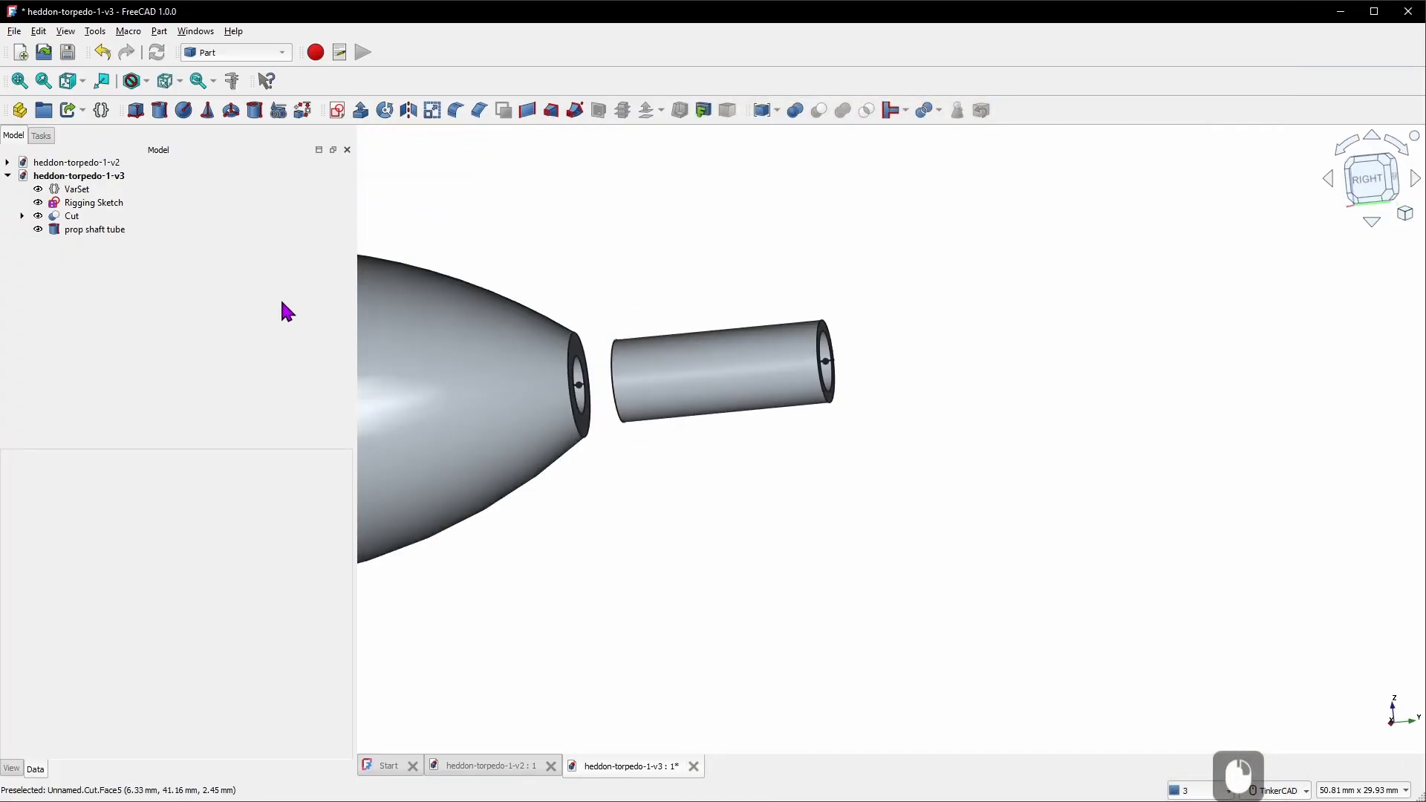
{"action": "left_click", "coordinate": [256, 111]}
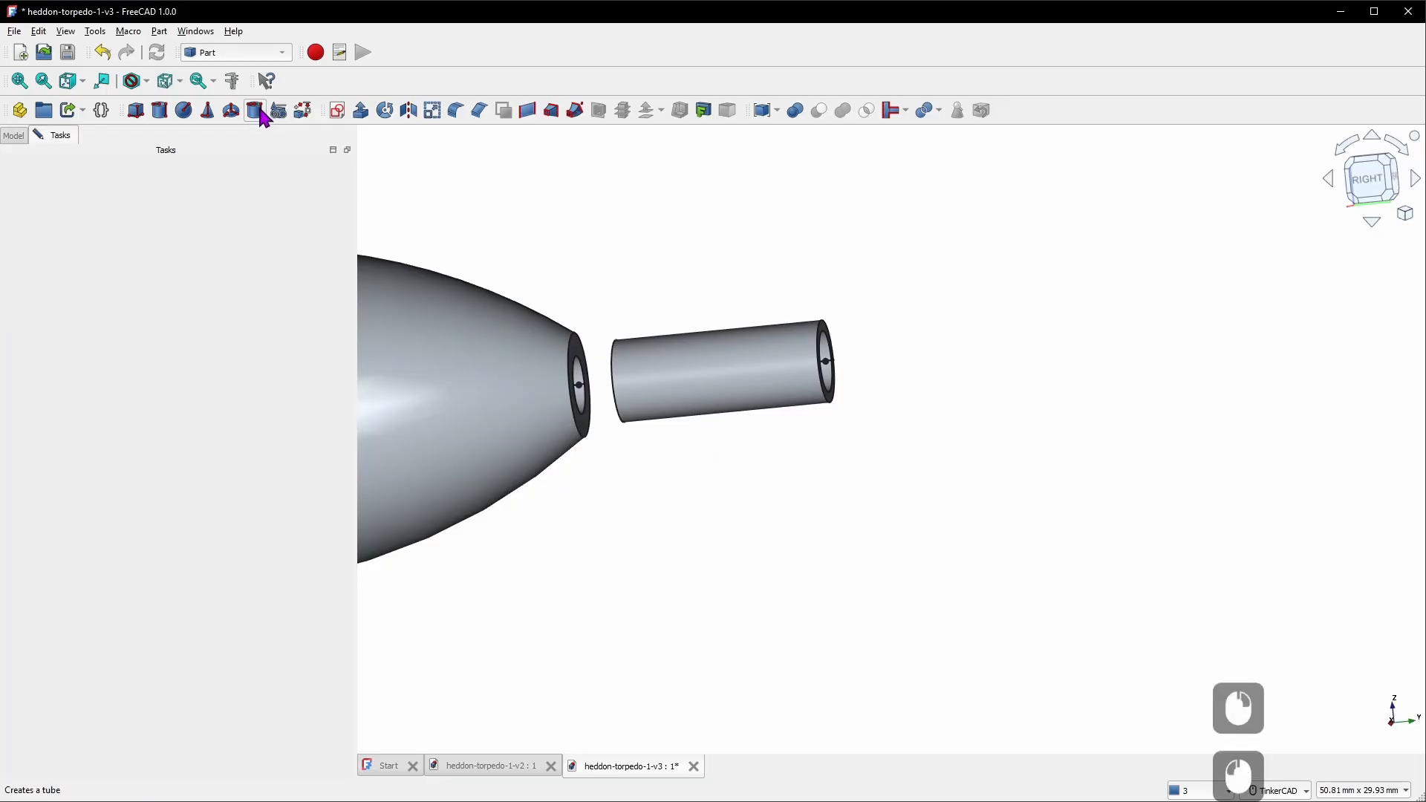
{"action": "left_click", "coordinate": [153, 176]}
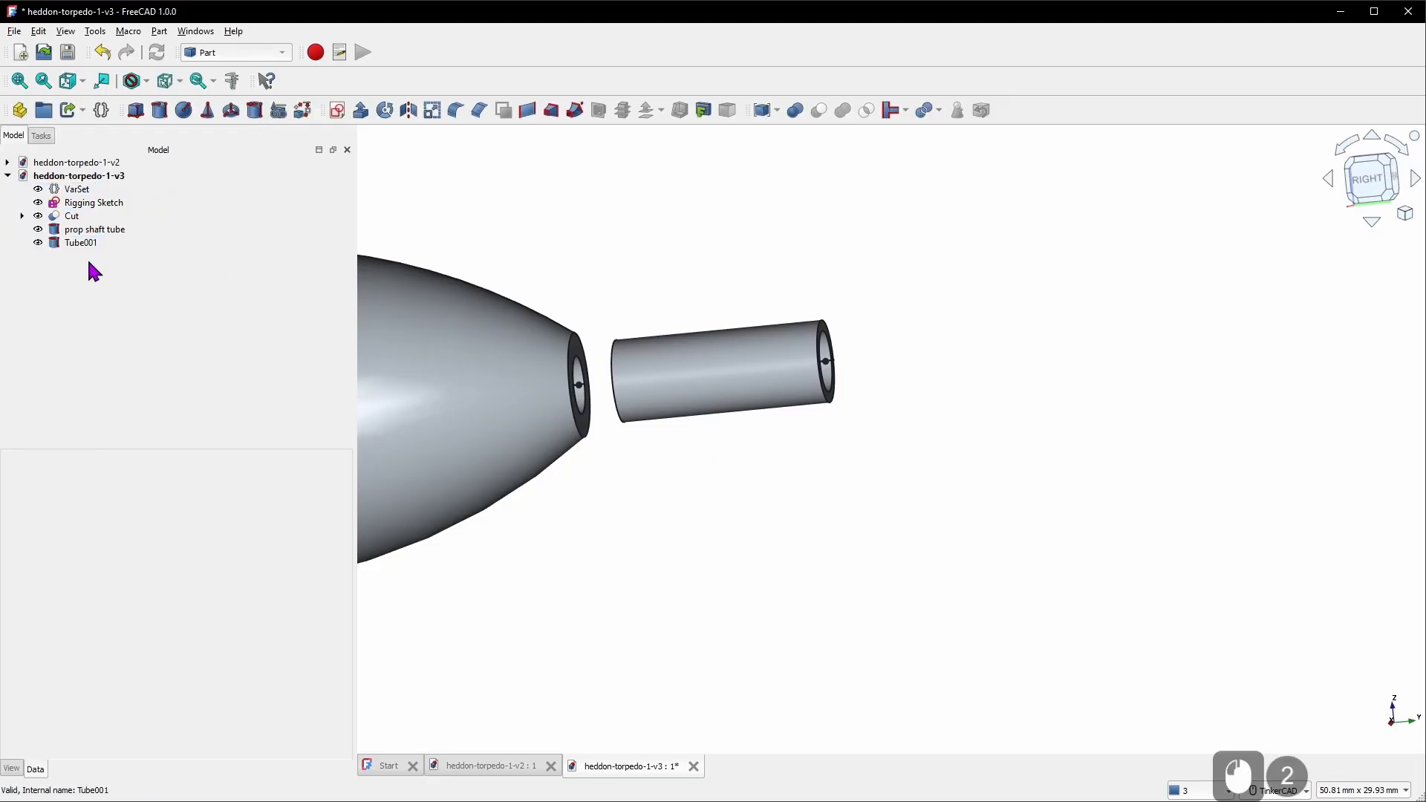
{"action": "left_click", "coordinate": [95, 230]}
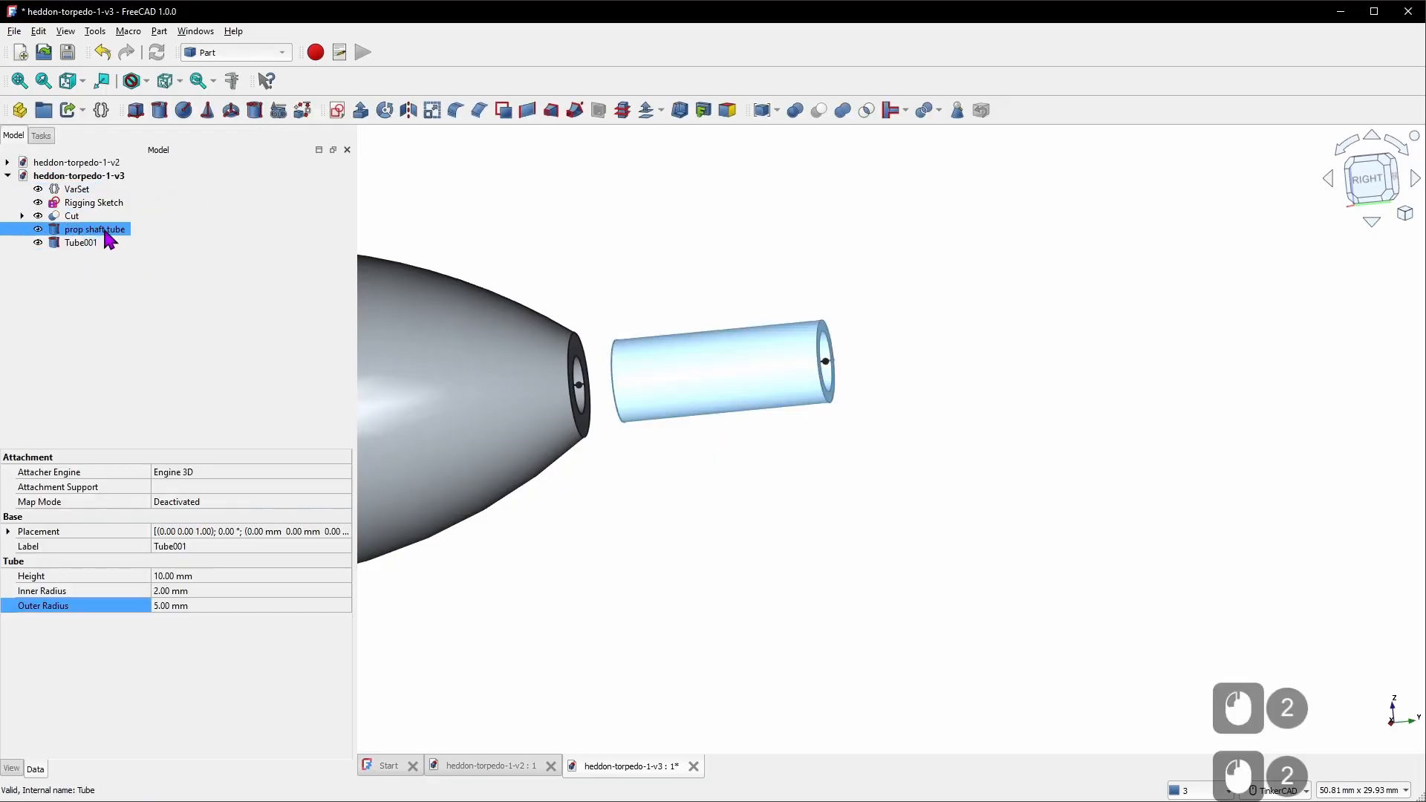
{"action": "key", "text": "space"}
{"action": "left_click", "coordinate": [80, 243], "text": "ctrl"}
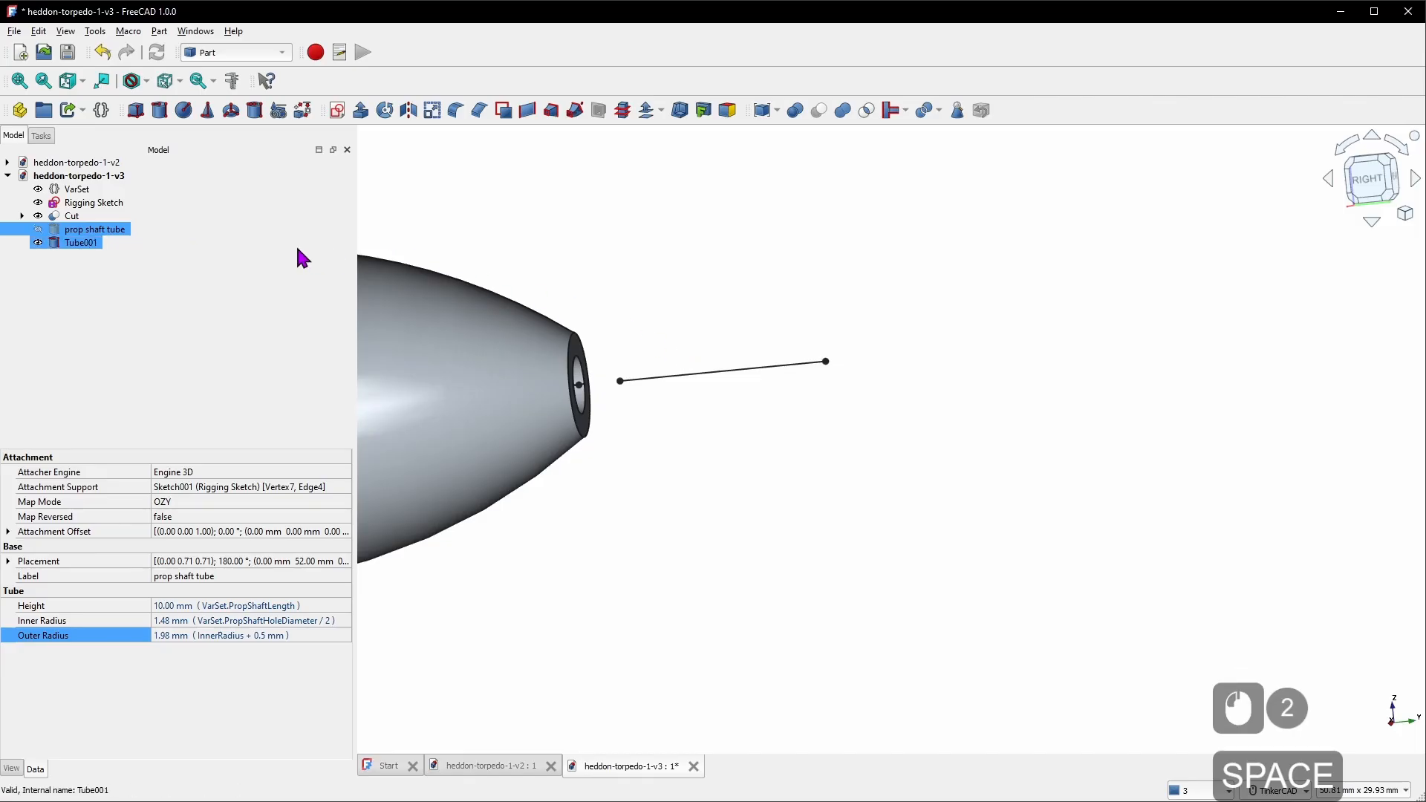
Attach the new tube to the rigging sketch's shaft line and its endpoint nearest the body, using Align O-Z-X mode
{"action": "left_click", "coordinate": [82, 243]}
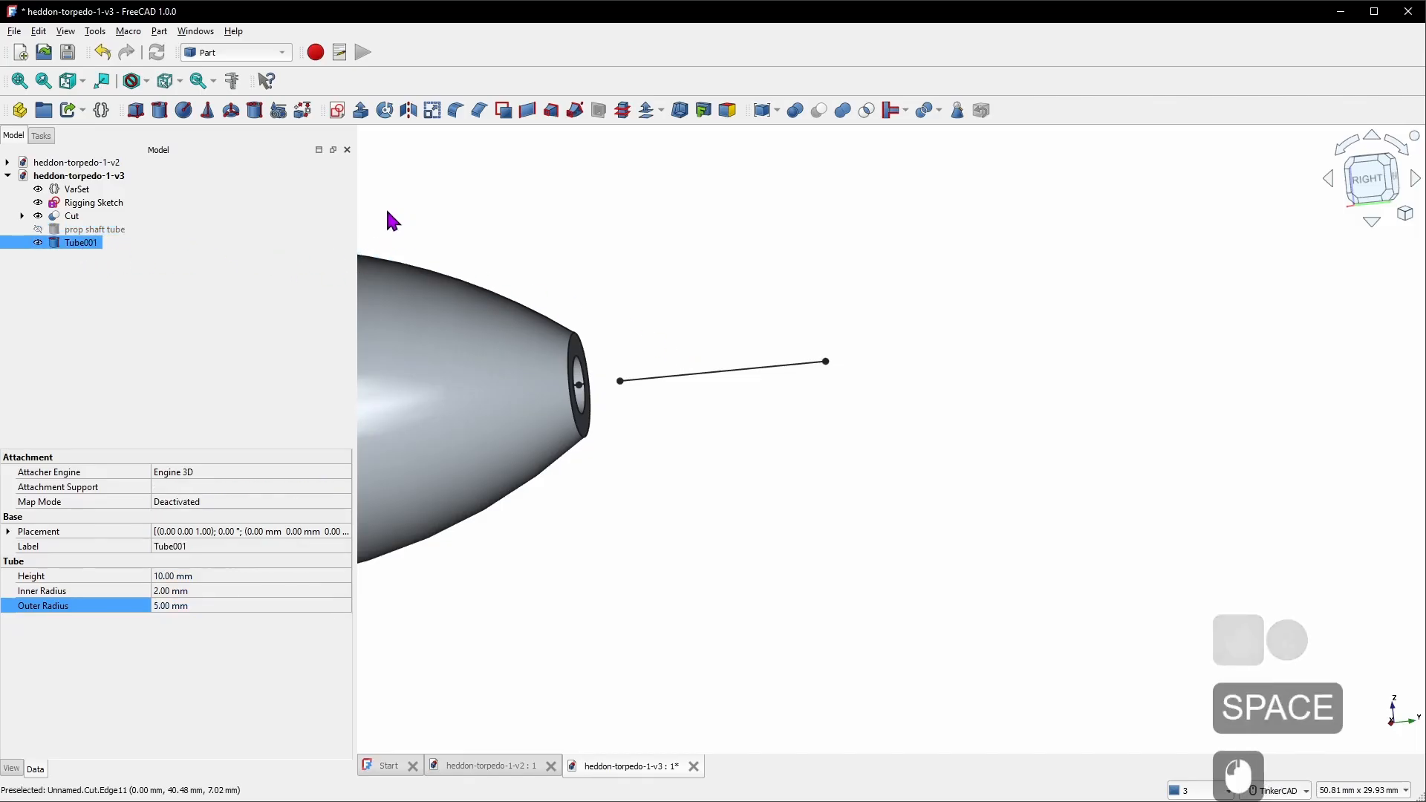
{"action": "left_click", "coordinate": [265, 497]}
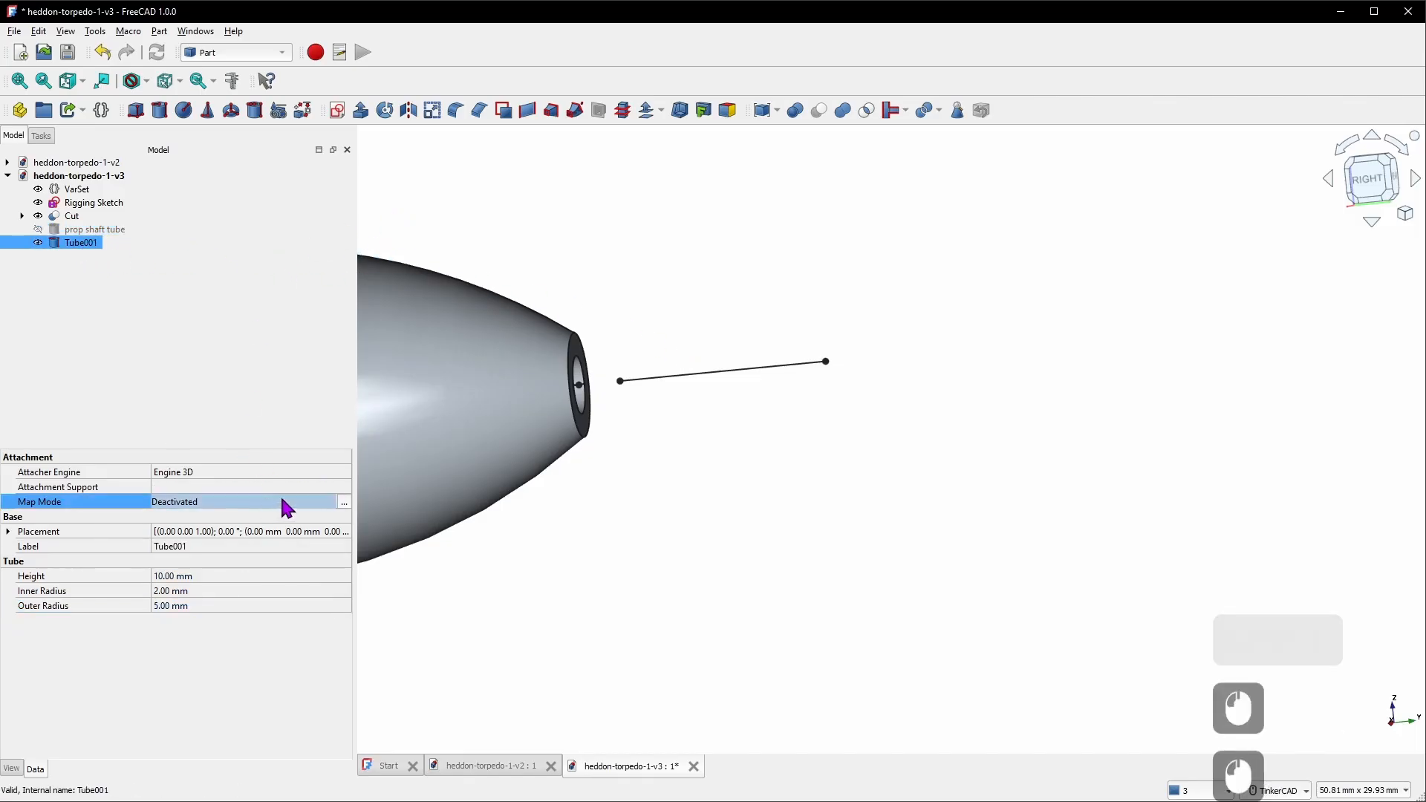
{"action": "left_click", "coordinate": [344, 503]}
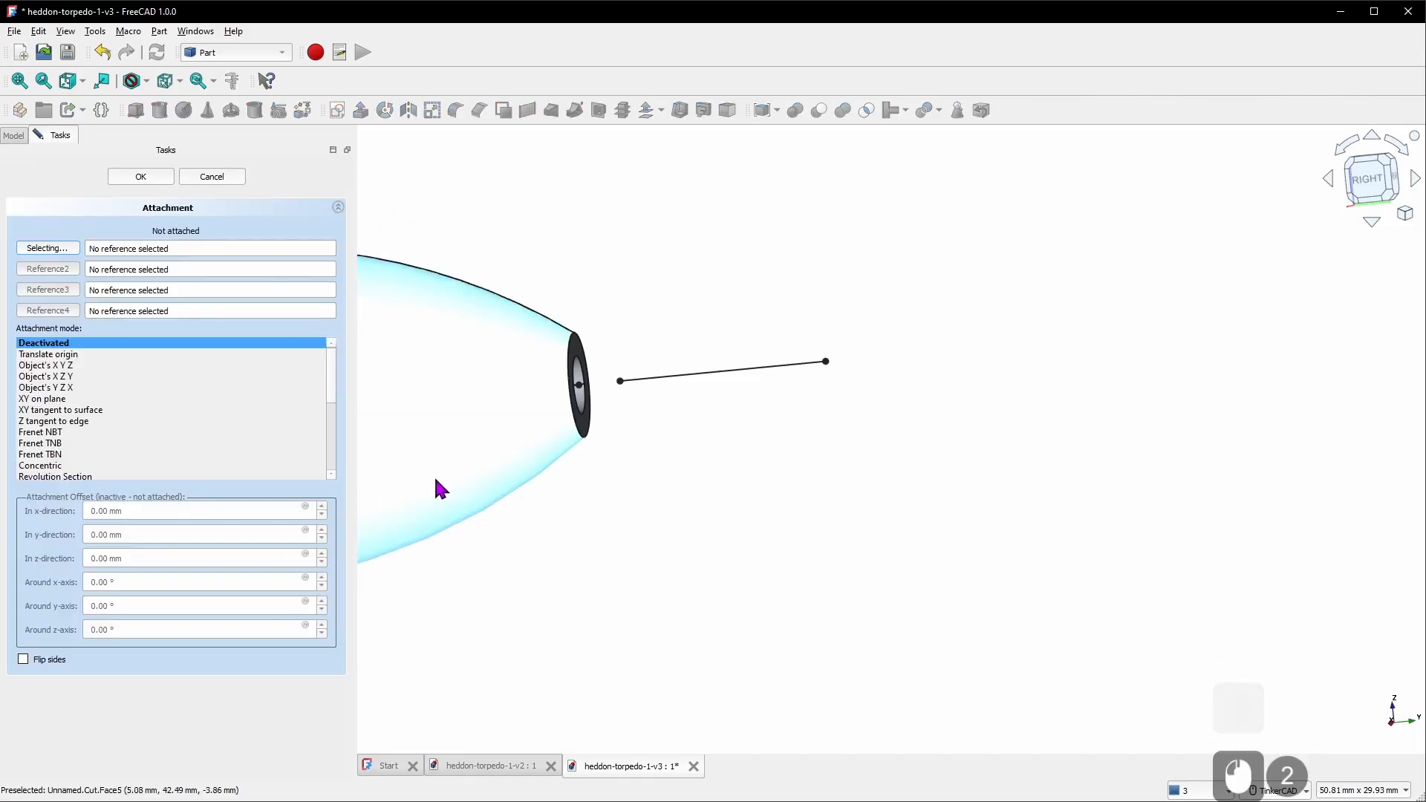
{"action": "left_click", "coordinate": [617, 381]}
{"action": "left_click", "coordinate": [727, 371]}
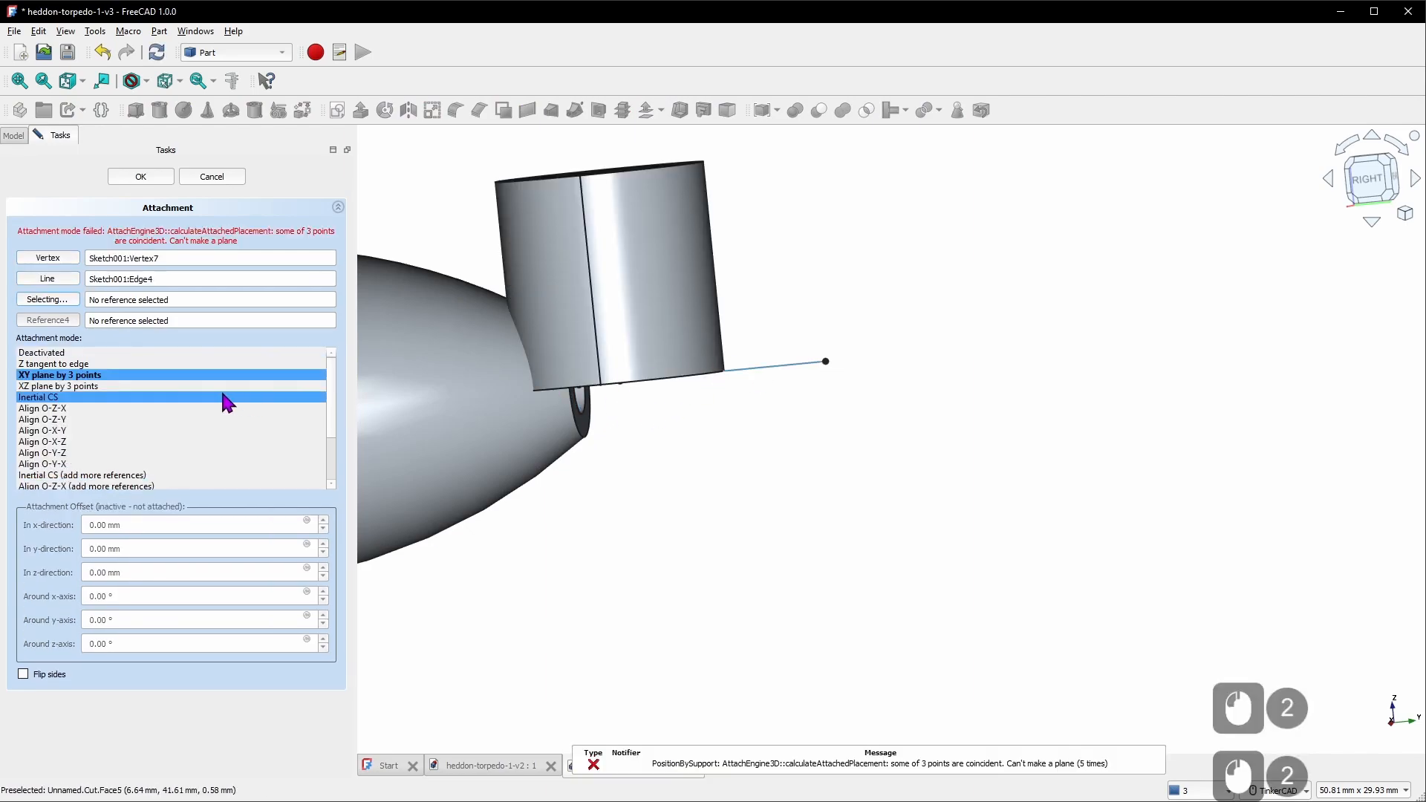
{"action": "left_click", "coordinate": [108, 407]}
{"action": "left_click", "coordinate": [141, 178]}
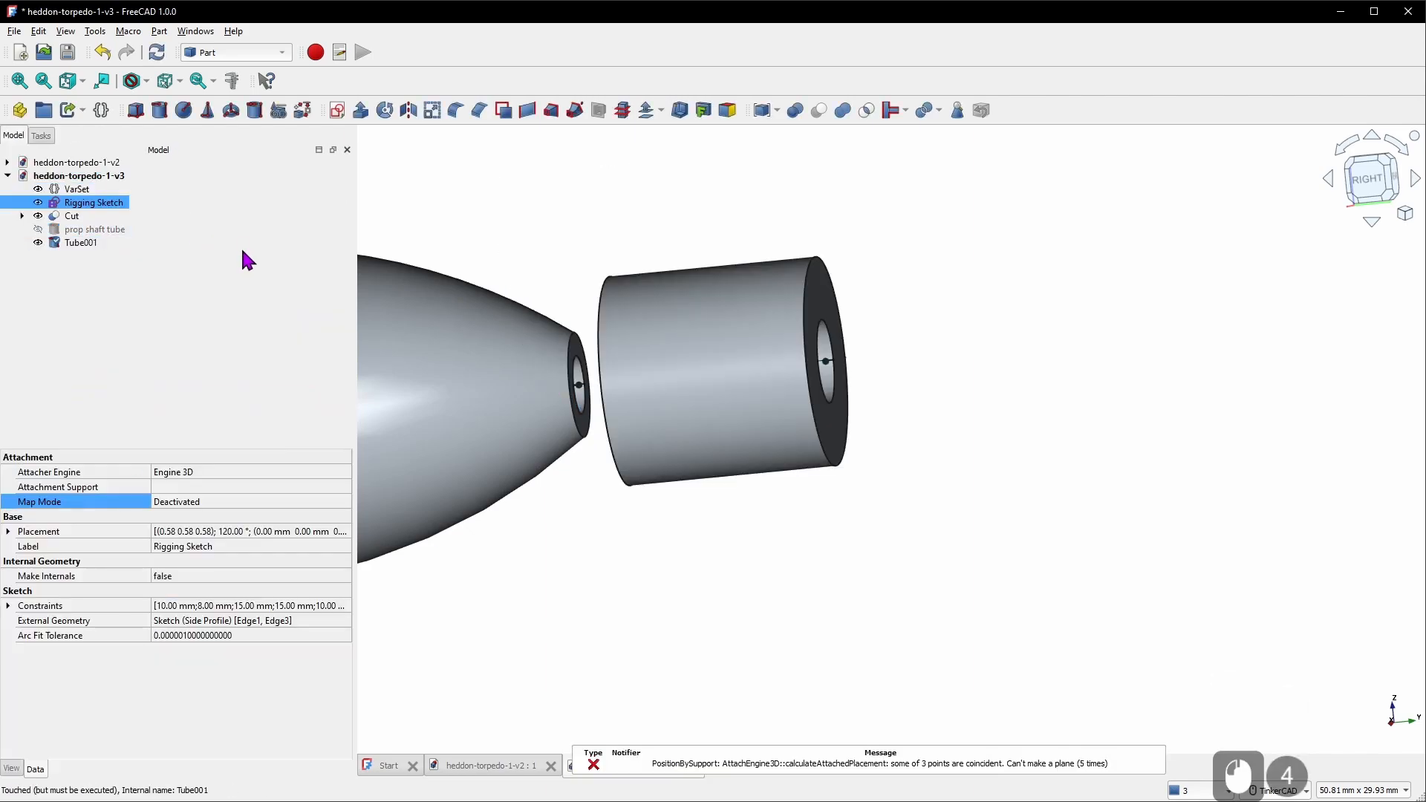
Rename the newly attached tube as "prop base tube"
{"action": "right_click", "coordinate": [82, 253]}
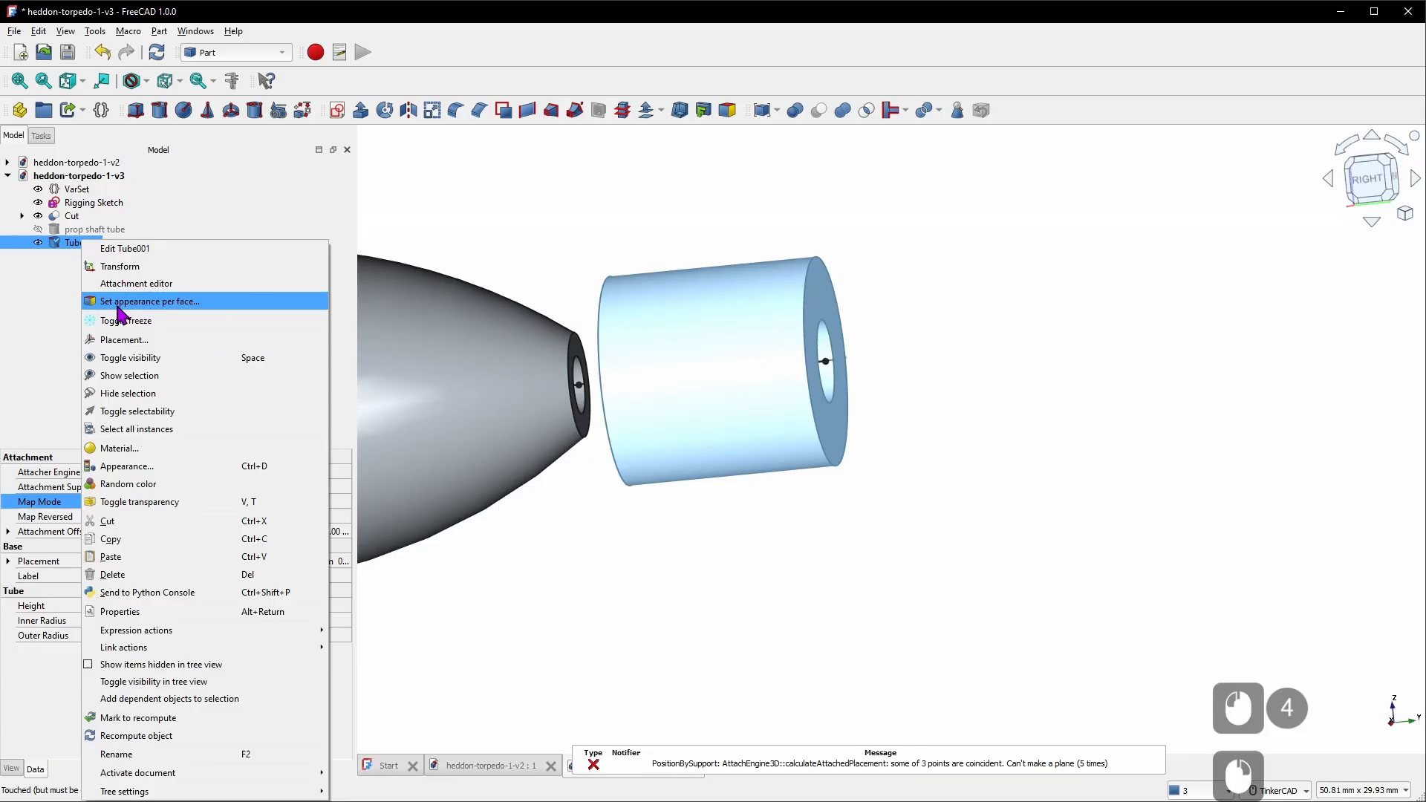
{"action": "left_click", "coordinate": [185, 752]}
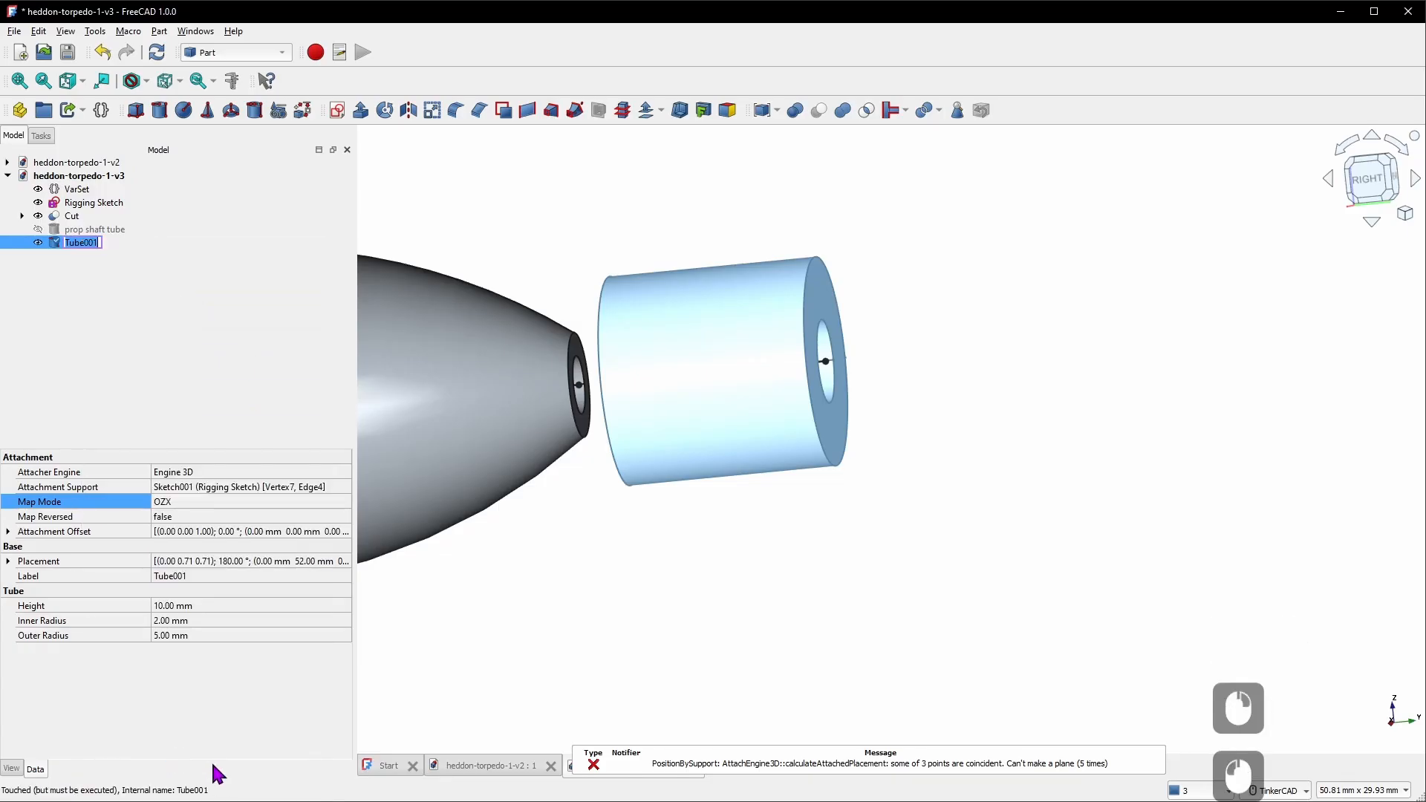
{"action": "type", "text": "prop ba"}
{"action": "type", "text": "se tube"}
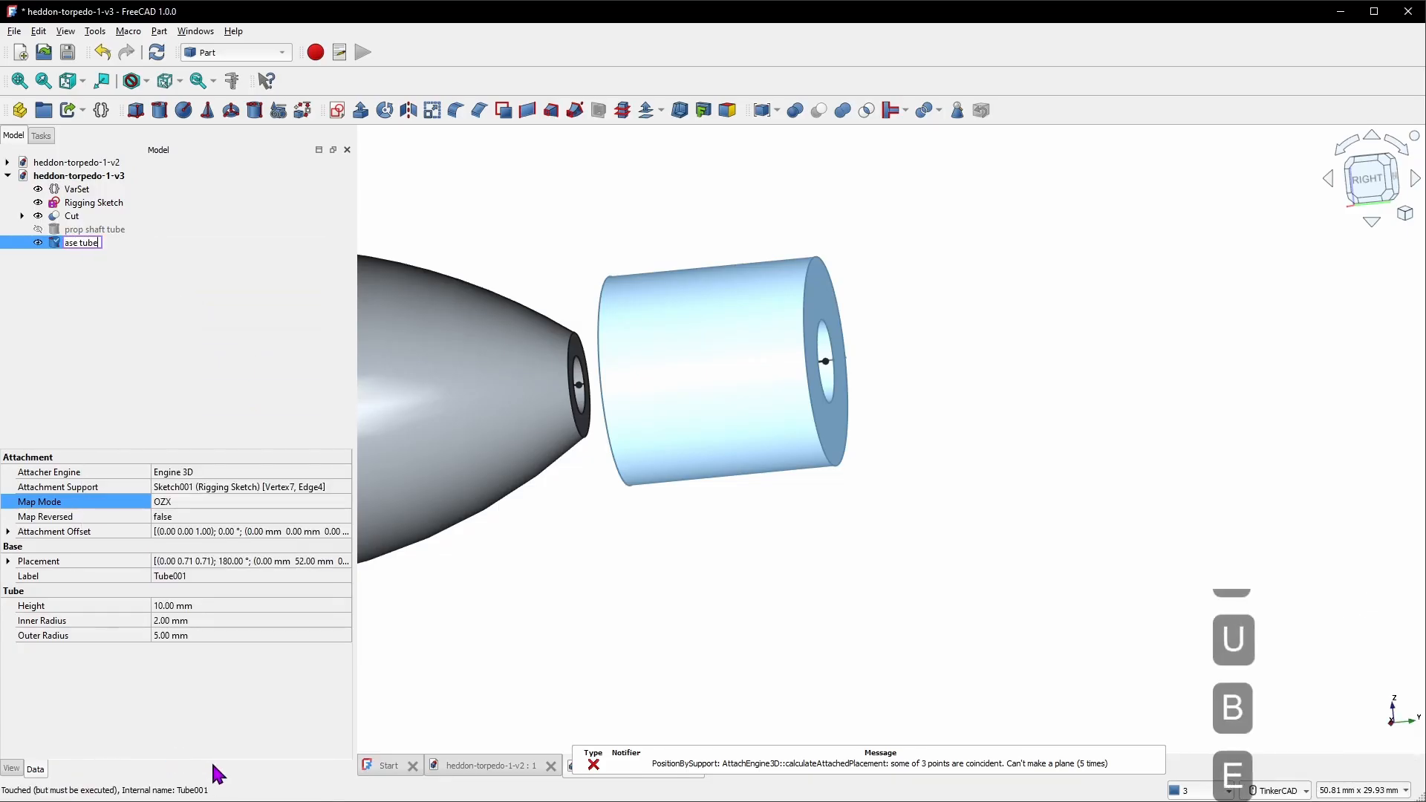
{"action": "key", "text": "Return"}
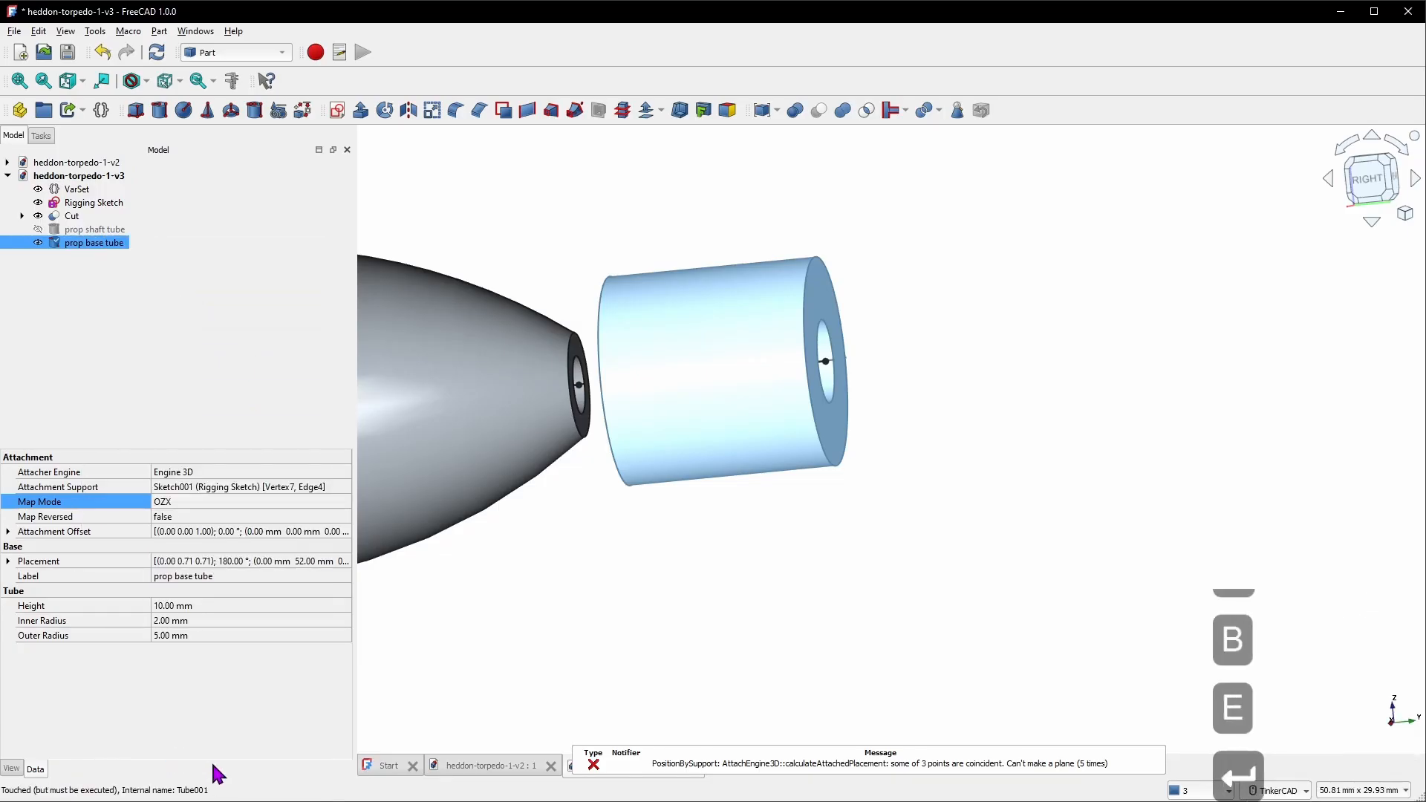
Set the prop base tube's height to 5 mm and show the hidden prop shaft tube
{"action": "left_click", "coordinate": [241, 605]}
{"action": "type", "text": "5"}
{"action": "key", "text": "KP_Enter"}
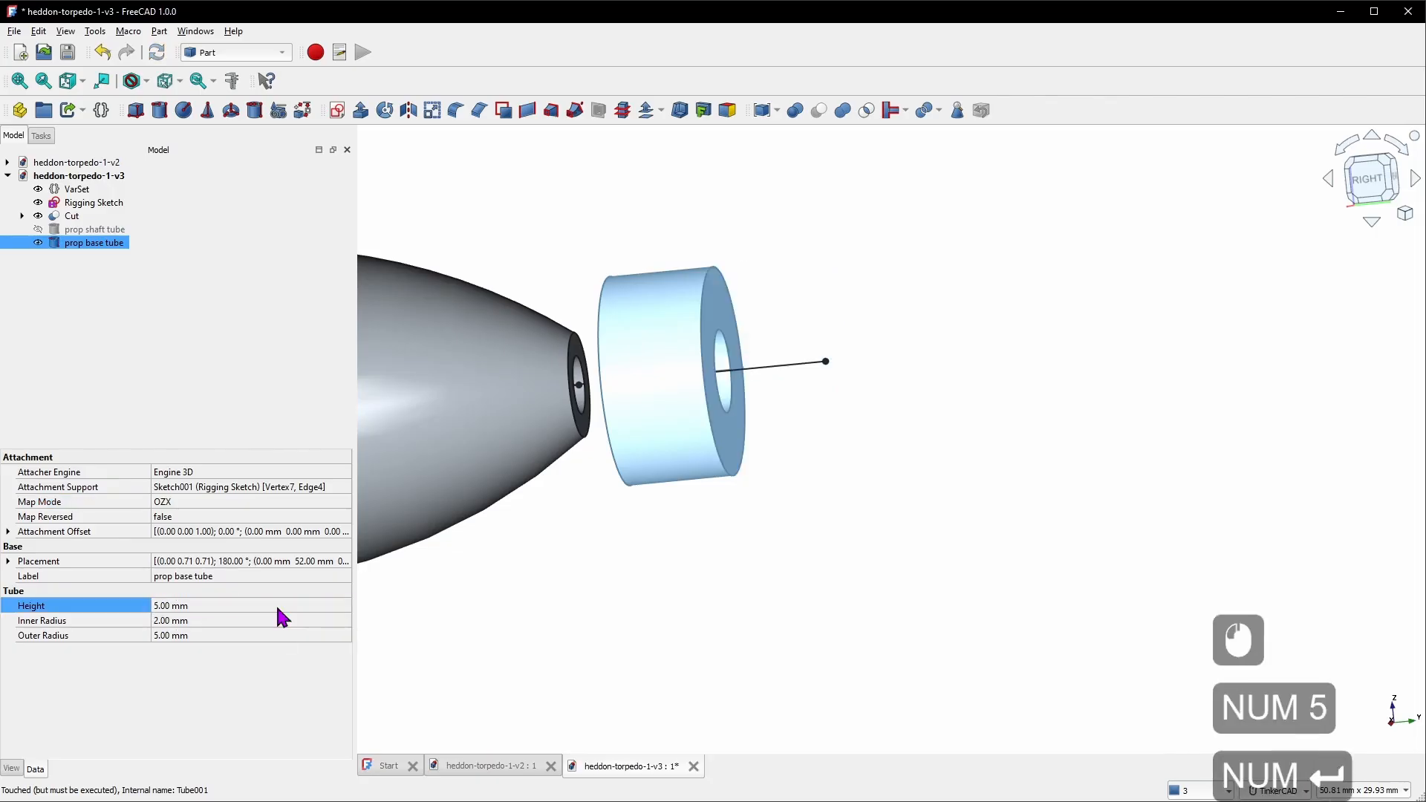
{"action": "left_click", "coordinate": [102, 229]}
{"action": "key", "text": "space"}
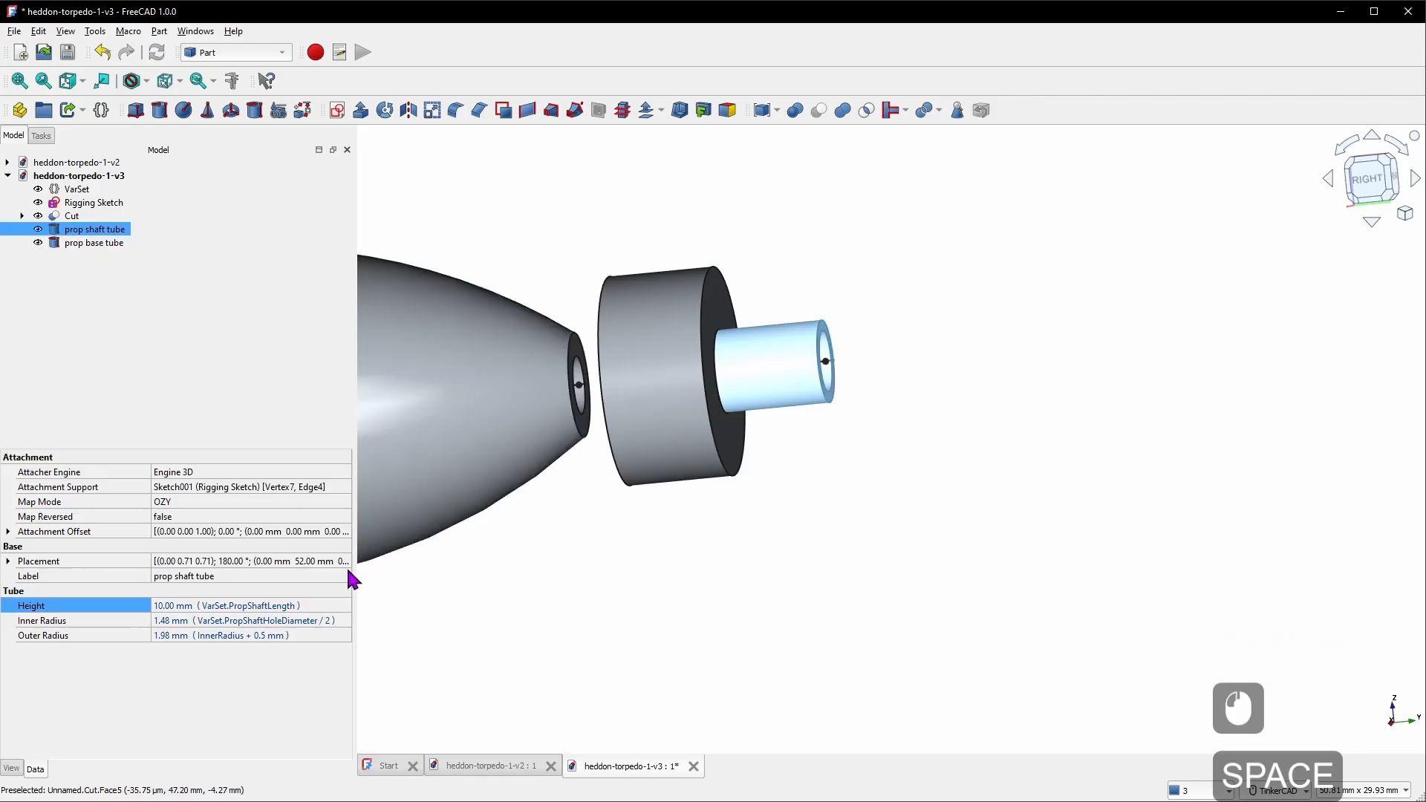
Set the prop base tube's inner radius to the expression <<prop shaft tube>>.OuterRadius
{"action": "left_click", "coordinate": [109, 247]}
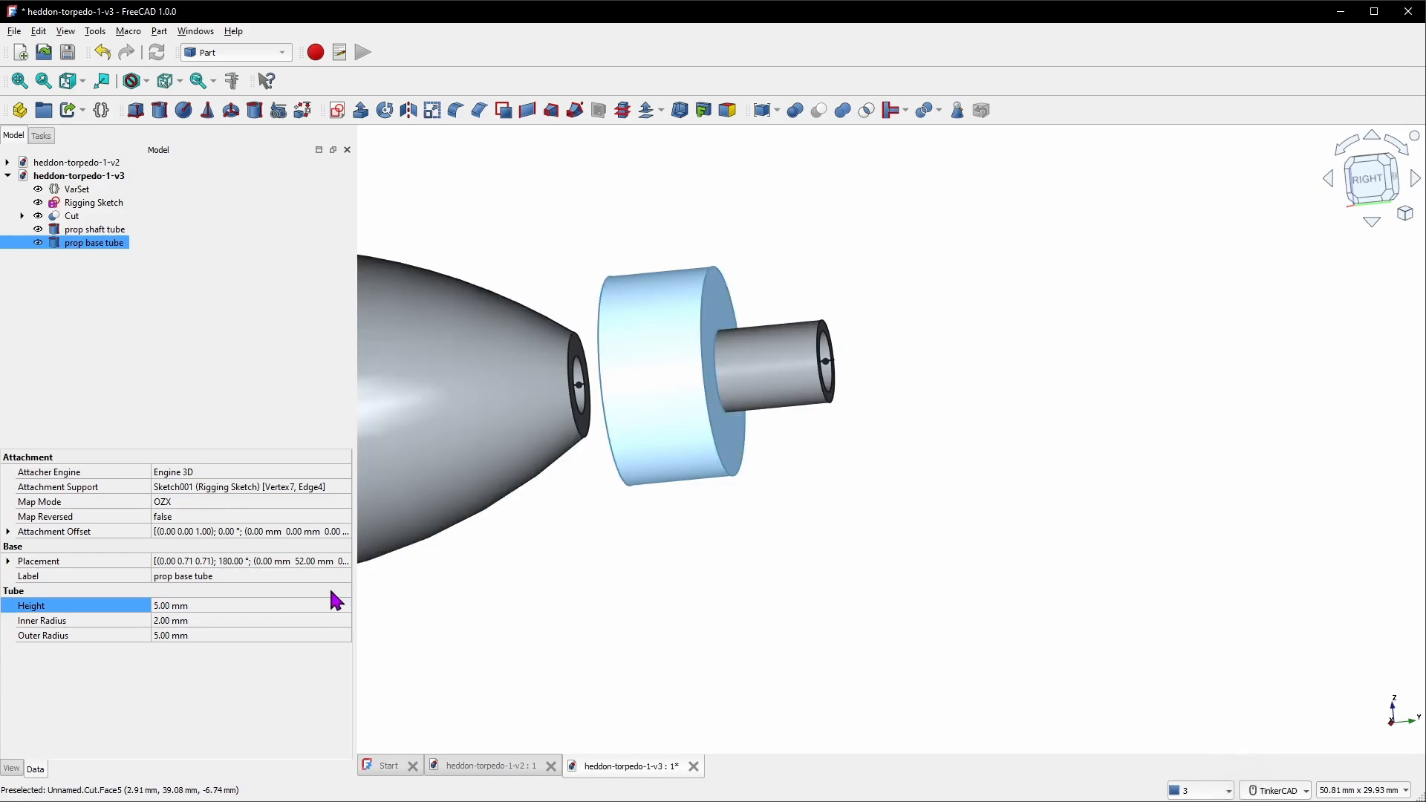
{"action": "left_click", "coordinate": [230, 623]}
{"action": "left_click", "coordinate": [330, 619]}
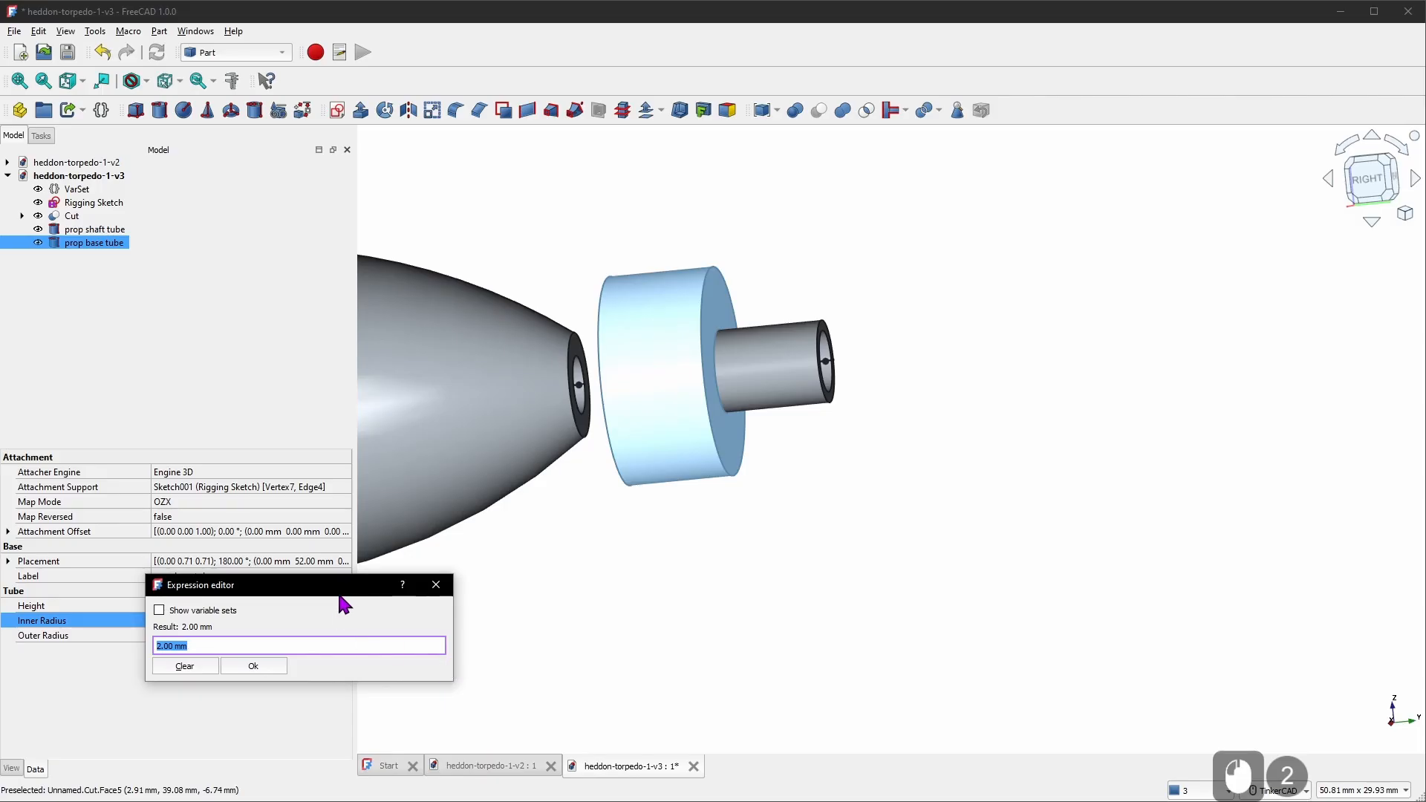
{"action": "left_click_drag", "start_coordinate": [340, 594], "coordinate": [829, 378]}
{"action": "type", "text": "prop"}
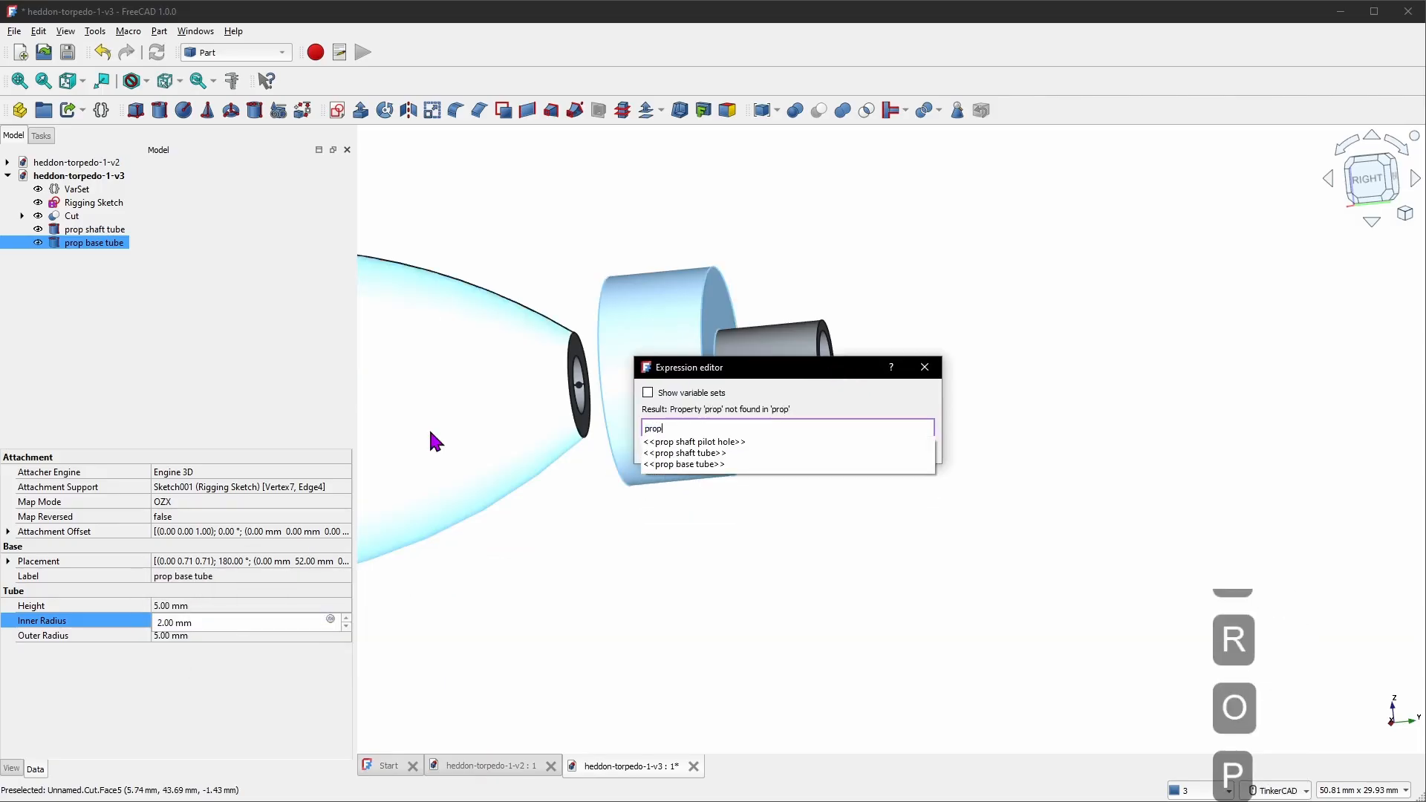
{"action": "key", "text": "Down"}
{"action": "key", "text": "Down"}
{"action": "type", "text": "I"}
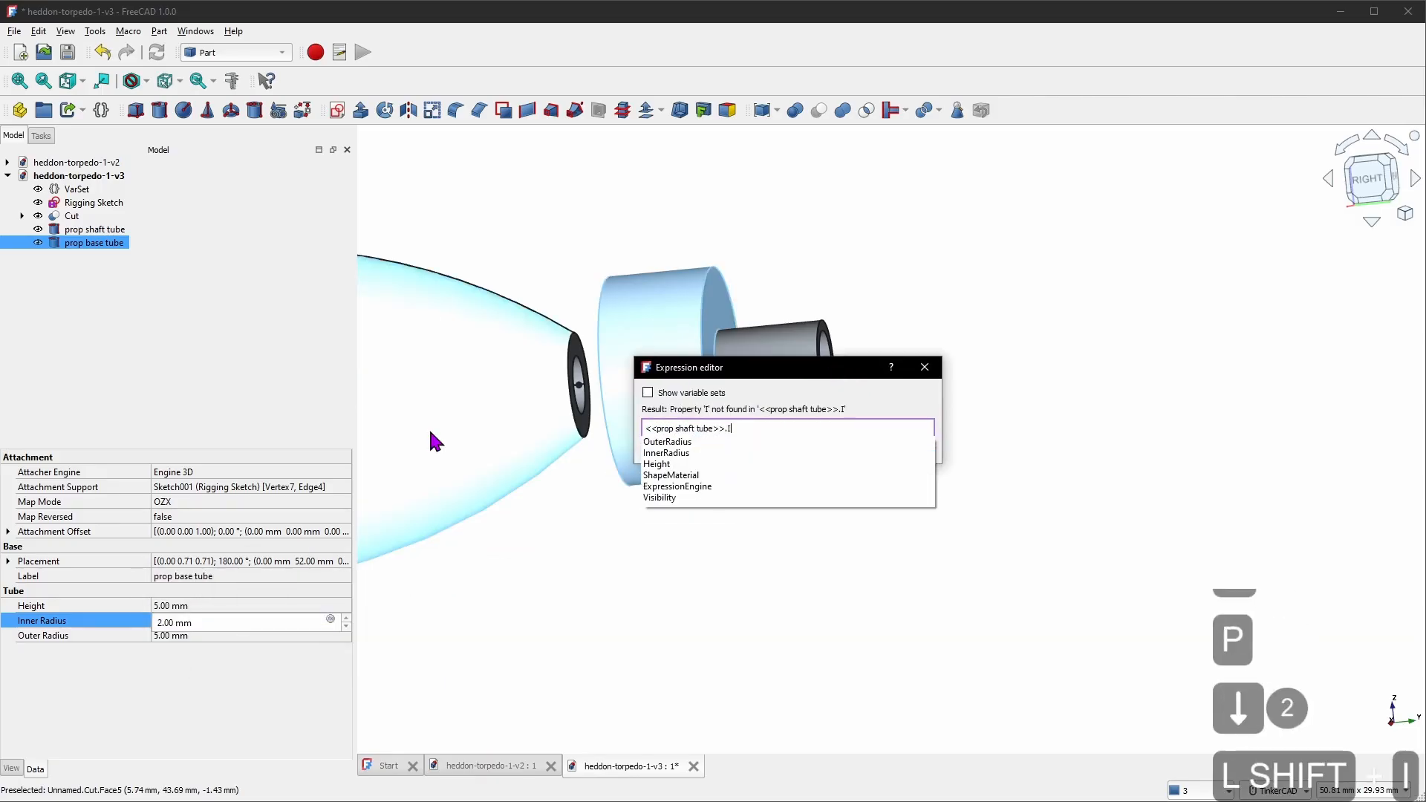
{"action": "key", "text": "BackSpace"}
{"action": "type", "text": "Out"}
{"action": "key", "text": "Down"}
{"action": "key", "text": "Return"}
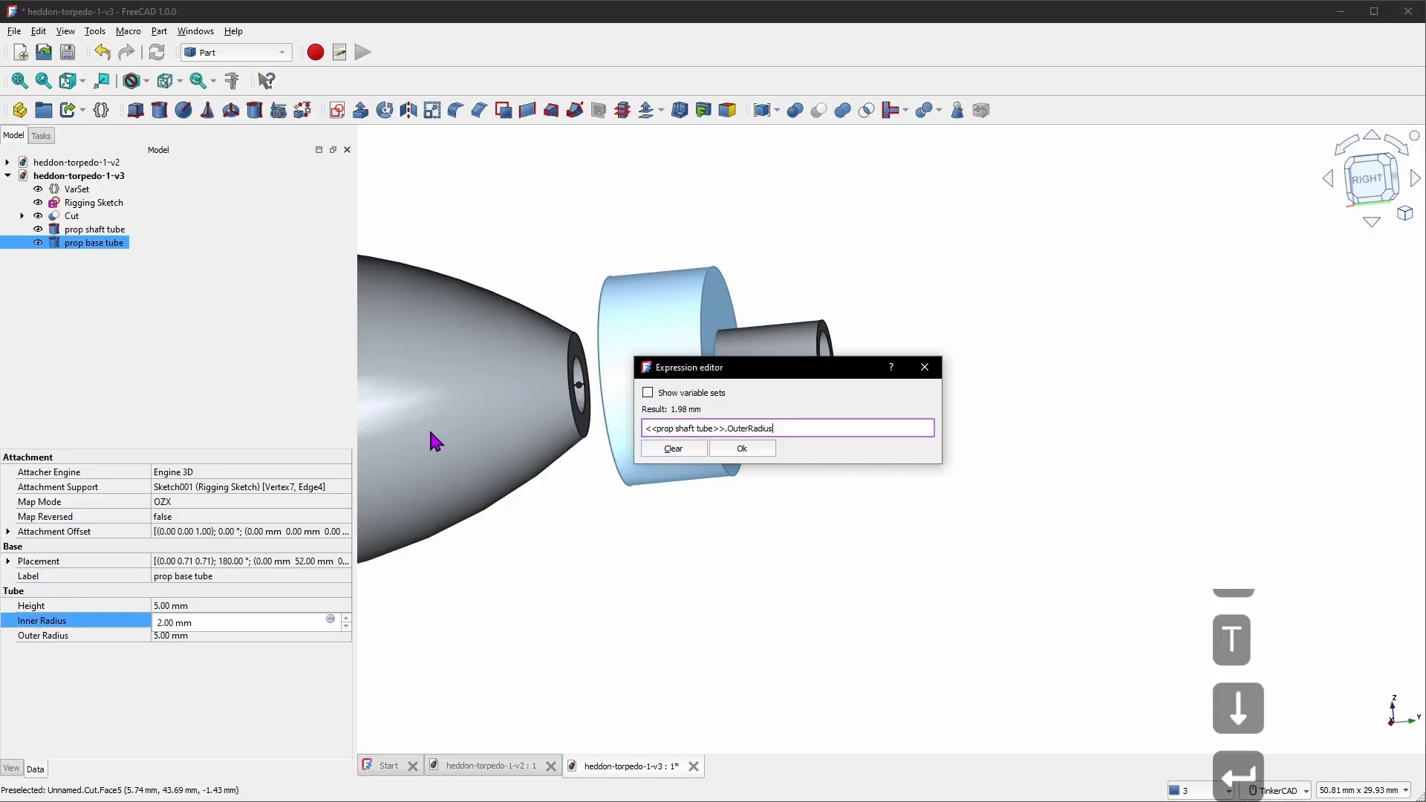
{"action": "left_click", "coordinate": [739, 450]}
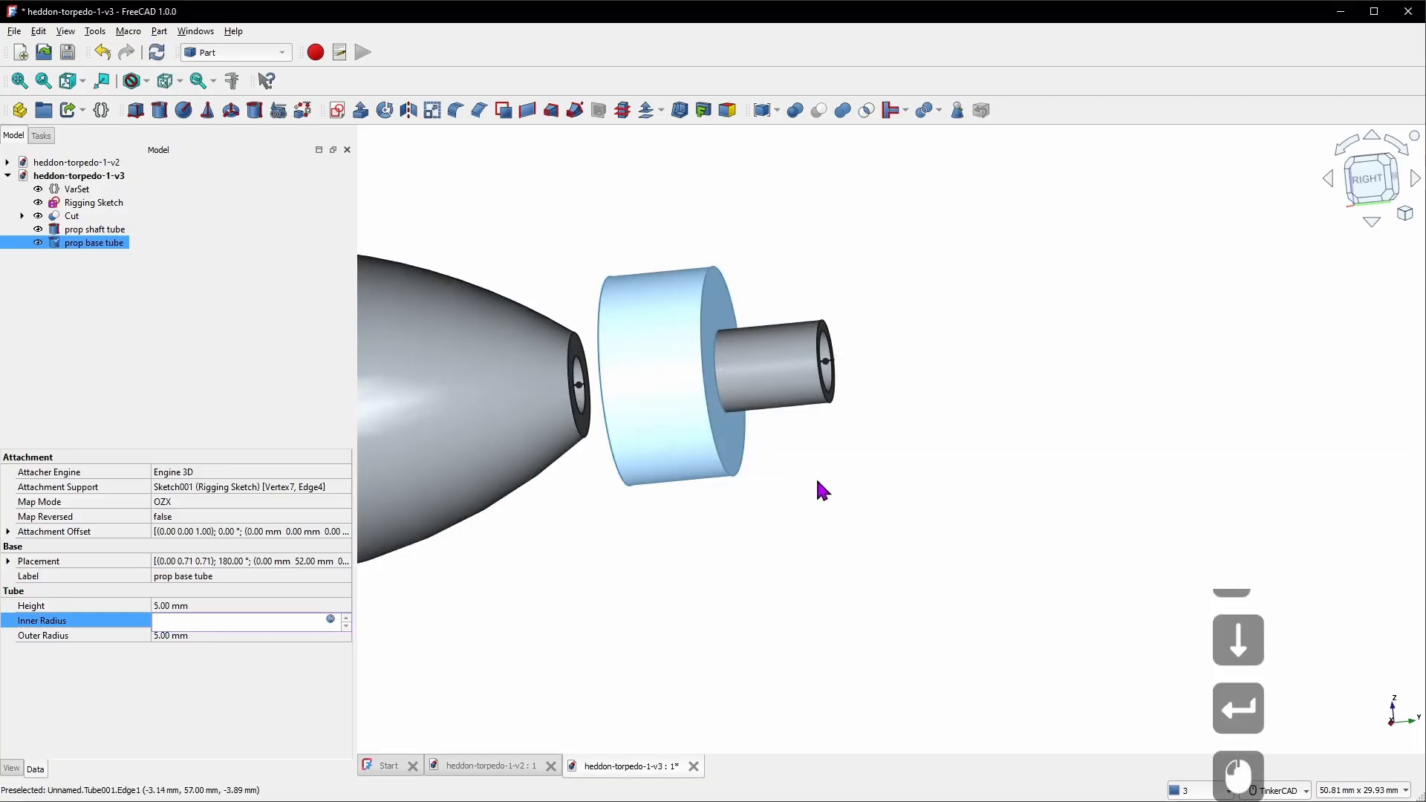
{"action": "left_click", "coordinate": [815, 475]}
Hide the Cut lure body and examine how the prop base tube fits around the prop shaft tube
{"action": "left_click", "coordinate": [72, 216]}
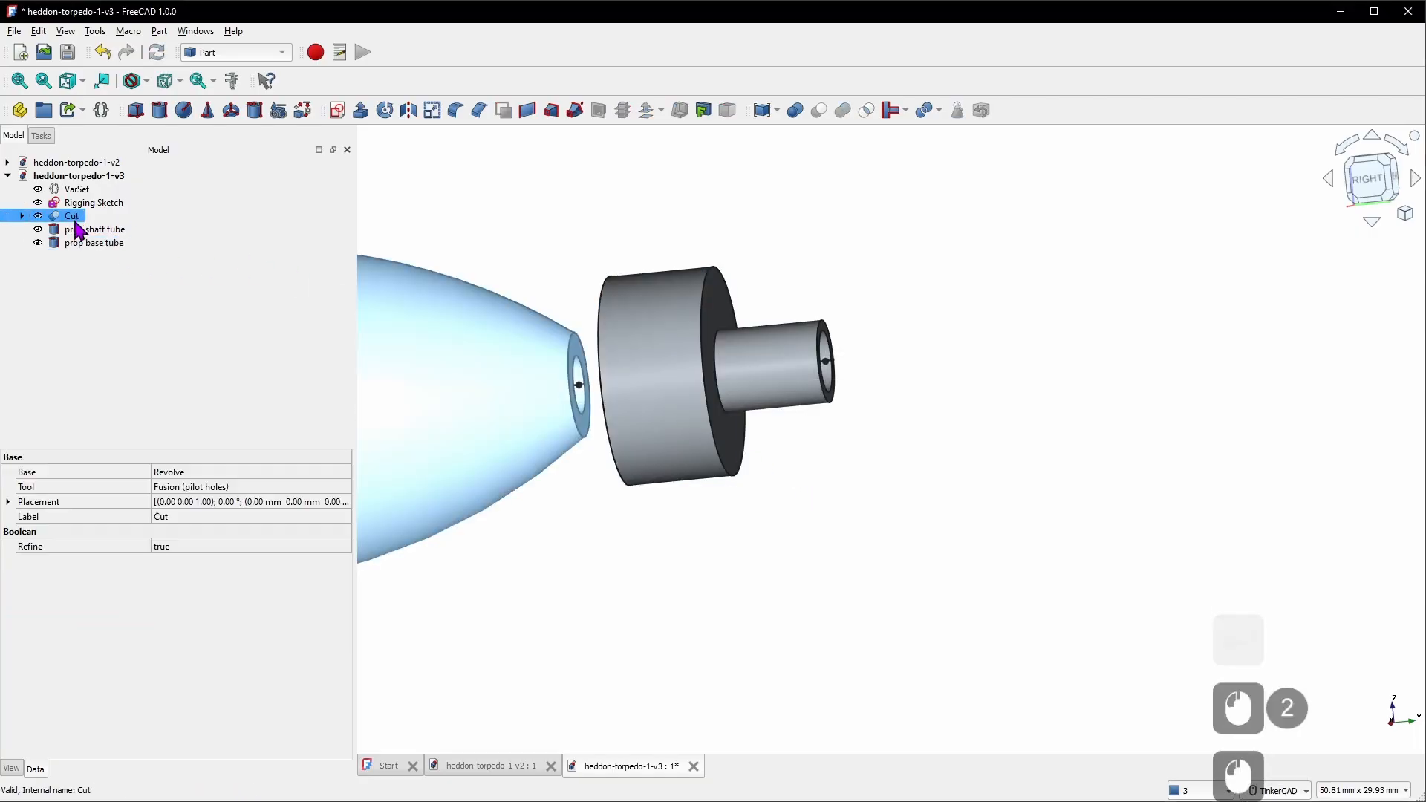
{"action": "key", "text": "space"}
{"action": "right_click_drag", "start_coordinate": [473, 415], "coordinate": [649, 433]}
{"action": "scroll", "coordinate": [648, 433], "scroll_direction": "down", "scroll_amount": 6}
{"action": "scroll", "coordinate": [498, 442], "scroll_direction": "up", "scroll_amount": 7}
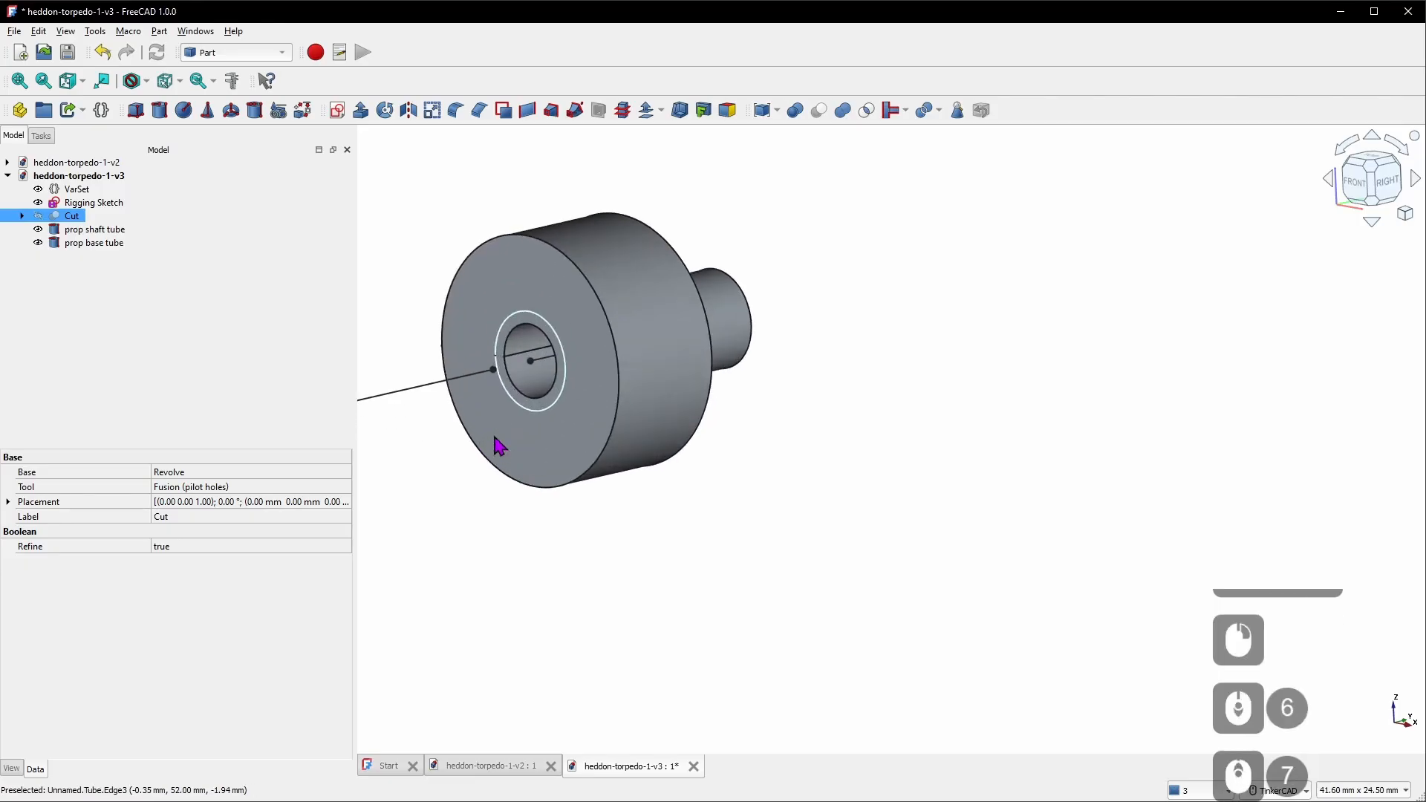
{"action": "left_click", "coordinate": [94, 243]}
{"action": "key", "text": "space"}
{"action": "key", "text": "space"}
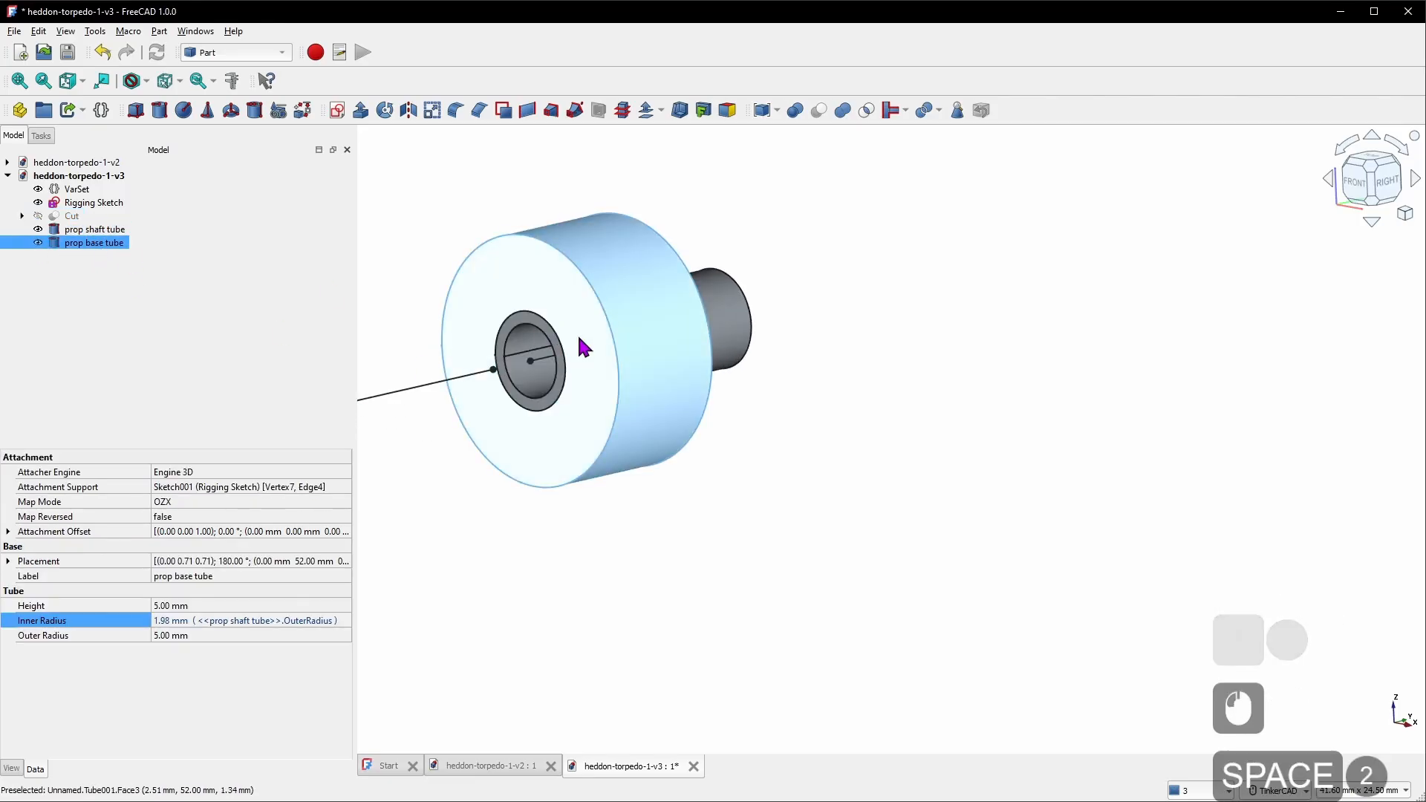
{"action": "right_click_drag", "start_coordinate": [856, 386], "coordinate": [783, 388]}
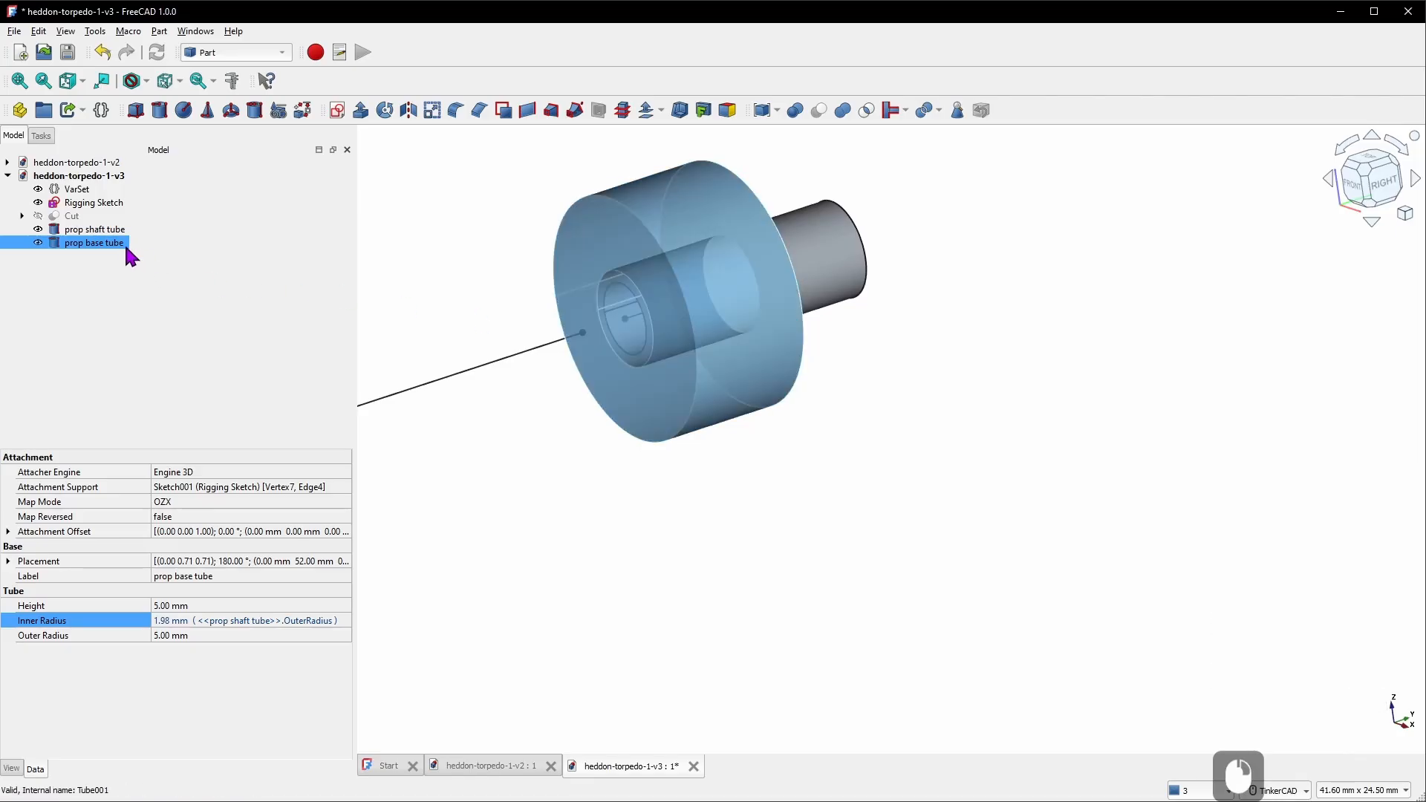
Set the prop base tube's outer radius to the expression <<Side Profile>>.Constraints.HalfButtHeight
{"action": "left_click", "coordinate": [226, 637]}
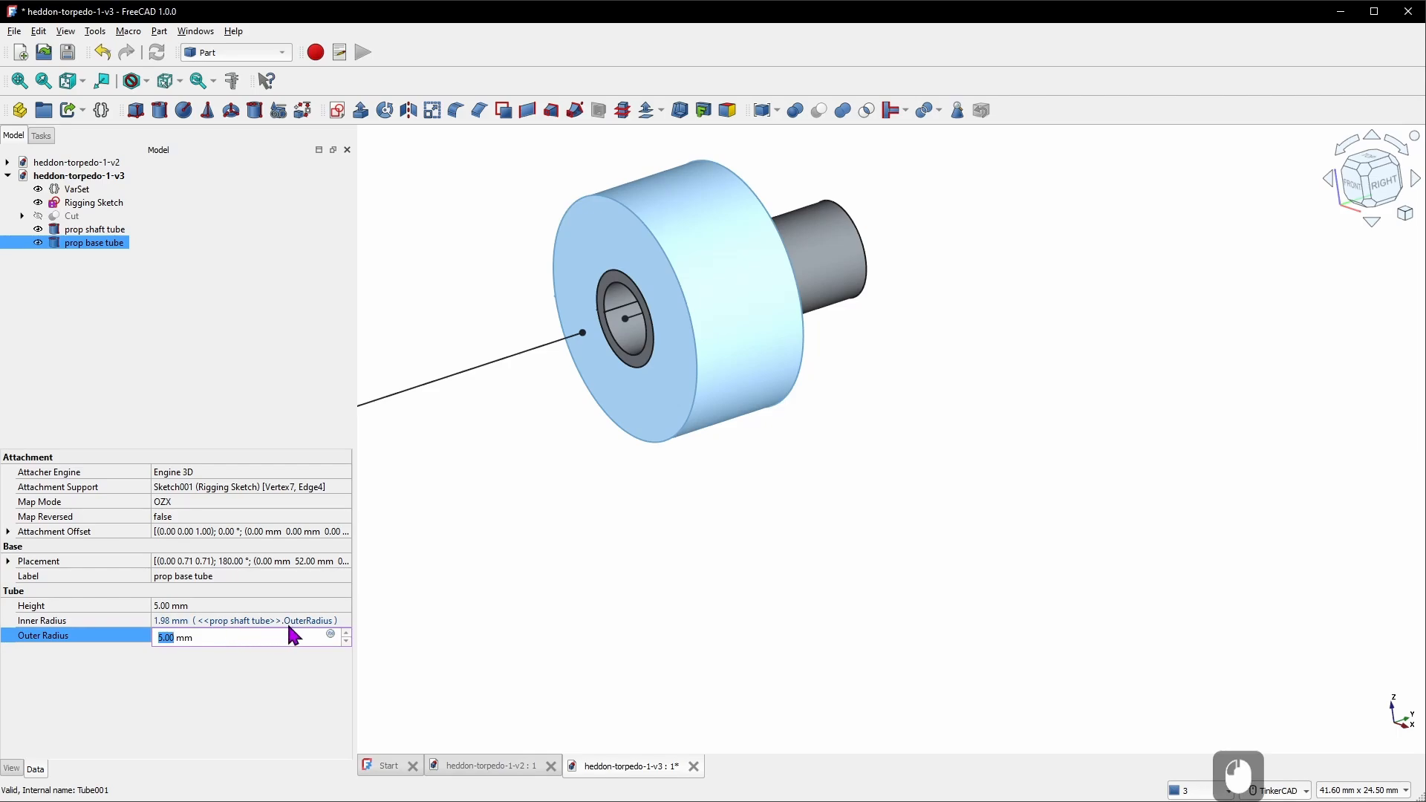
{"action": "right_click_drag", "start_coordinate": [700, 549], "coordinate": [572, 536]}
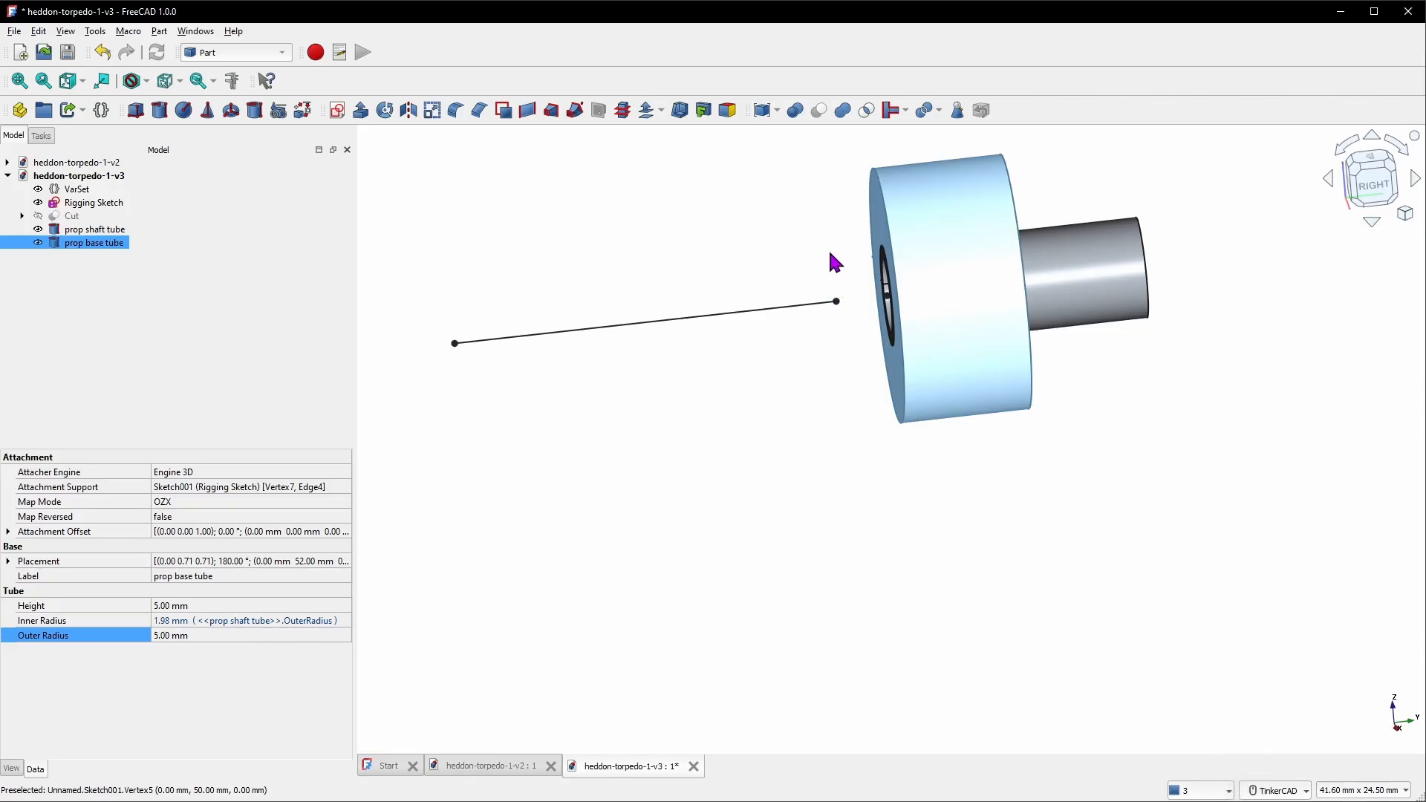
{"action": "left_click", "coordinate": [243, 637]}
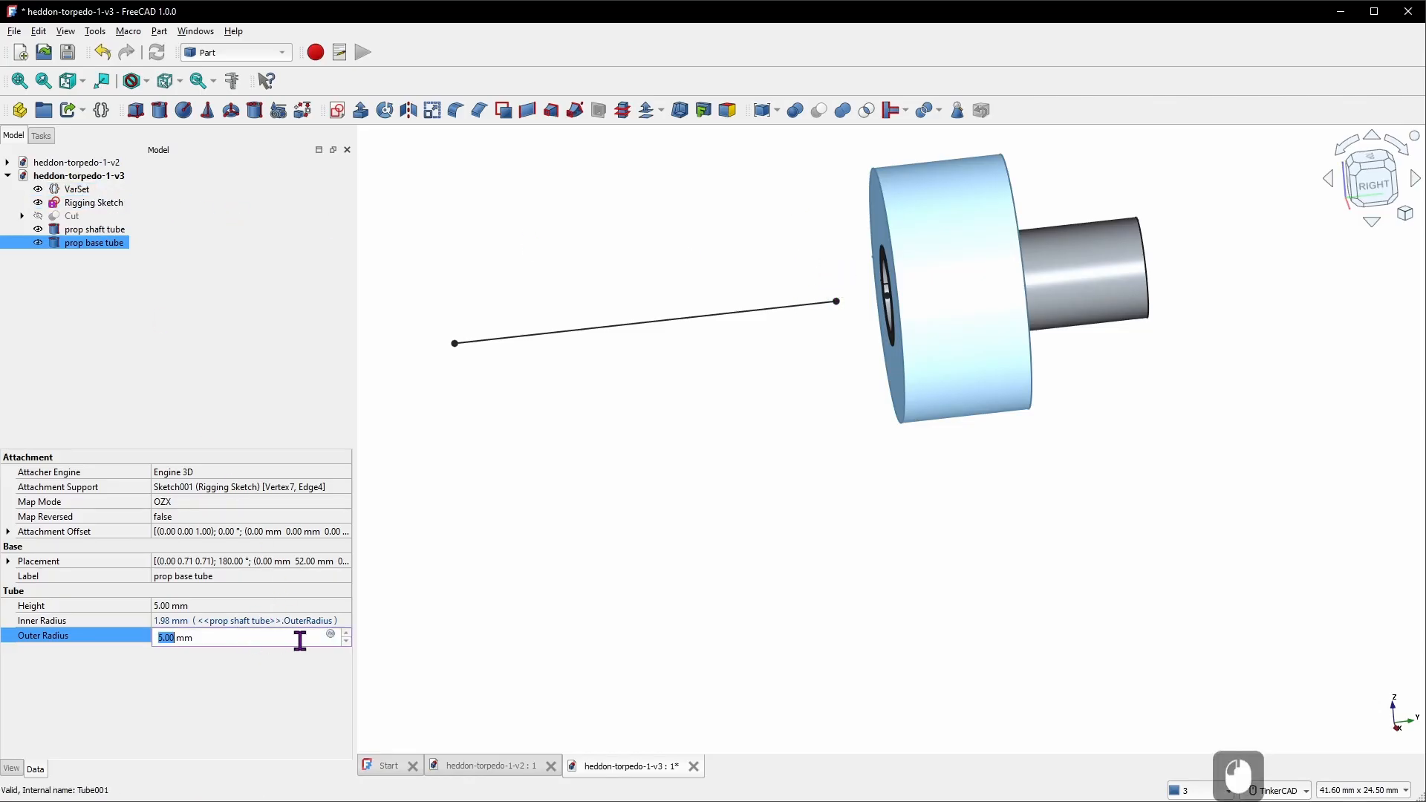
{"action": "left_click", "coordinate": [331, 636]}
{"action": "left_click_drag", "start_coordinate": [340, 611], "coordinate": [717, 389]}
{"action": "type", "text": "Side"}
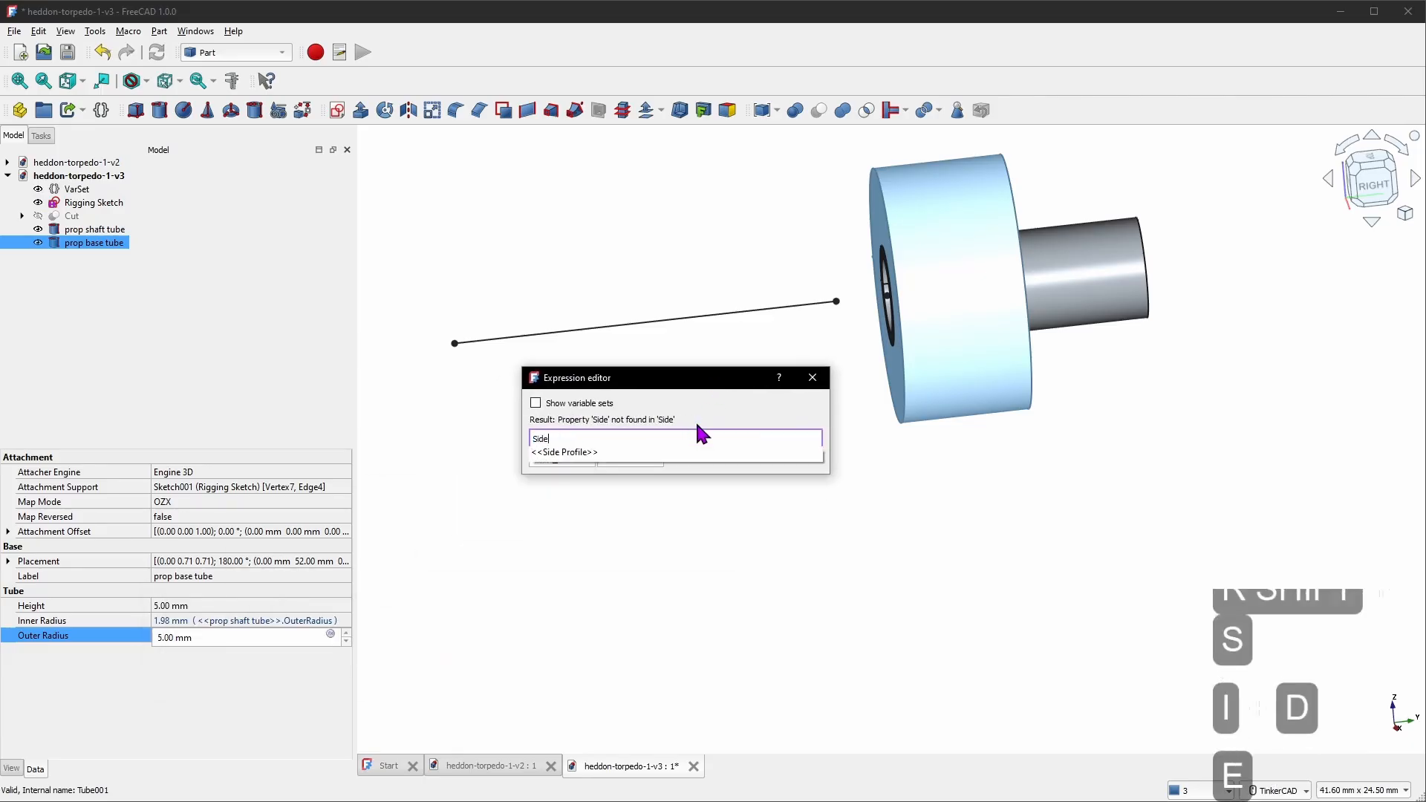
{"action": "key", "text": "Down"}
{"action": "type", "text": "Con"}
{"action": "key", "text": "Down"}
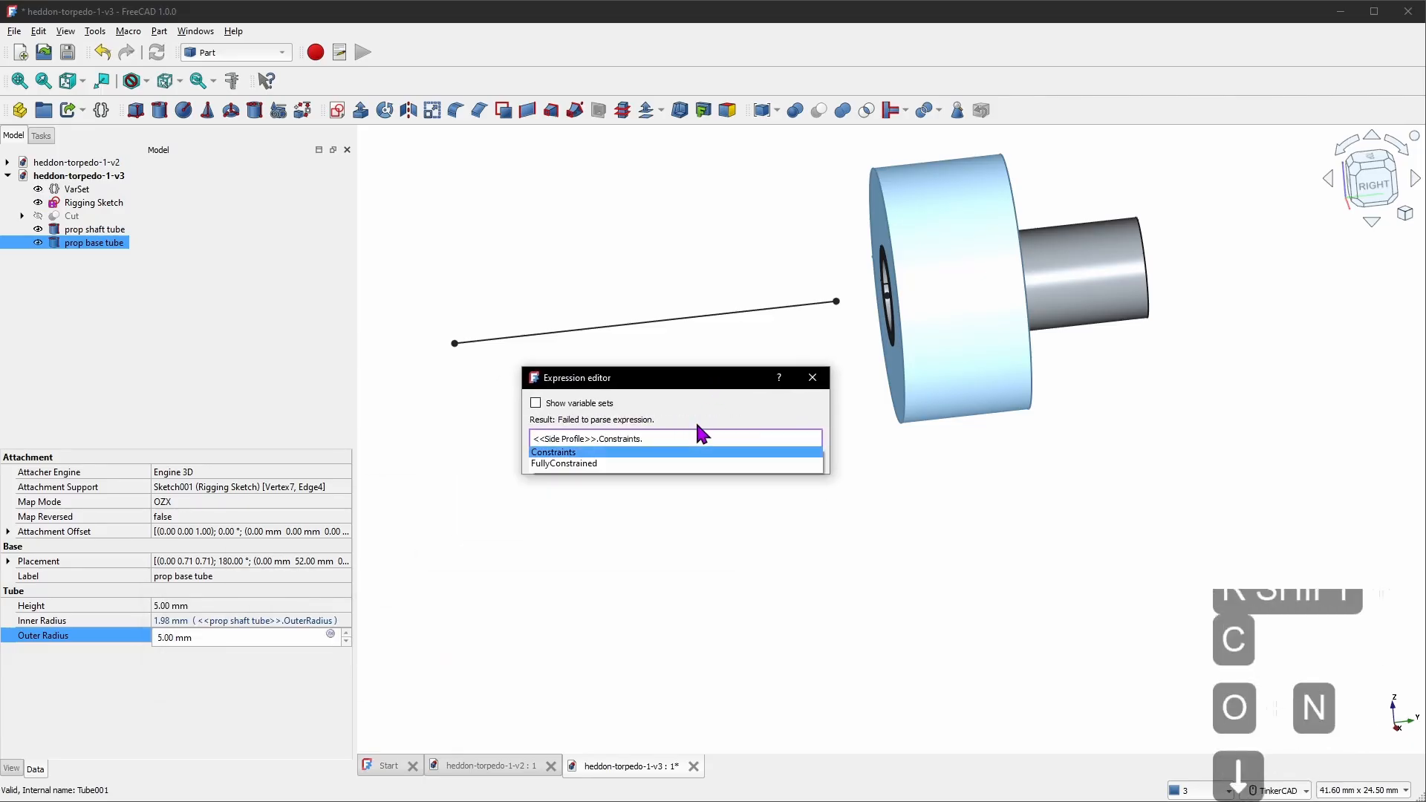
{"action": "type", "text": "Hal"}
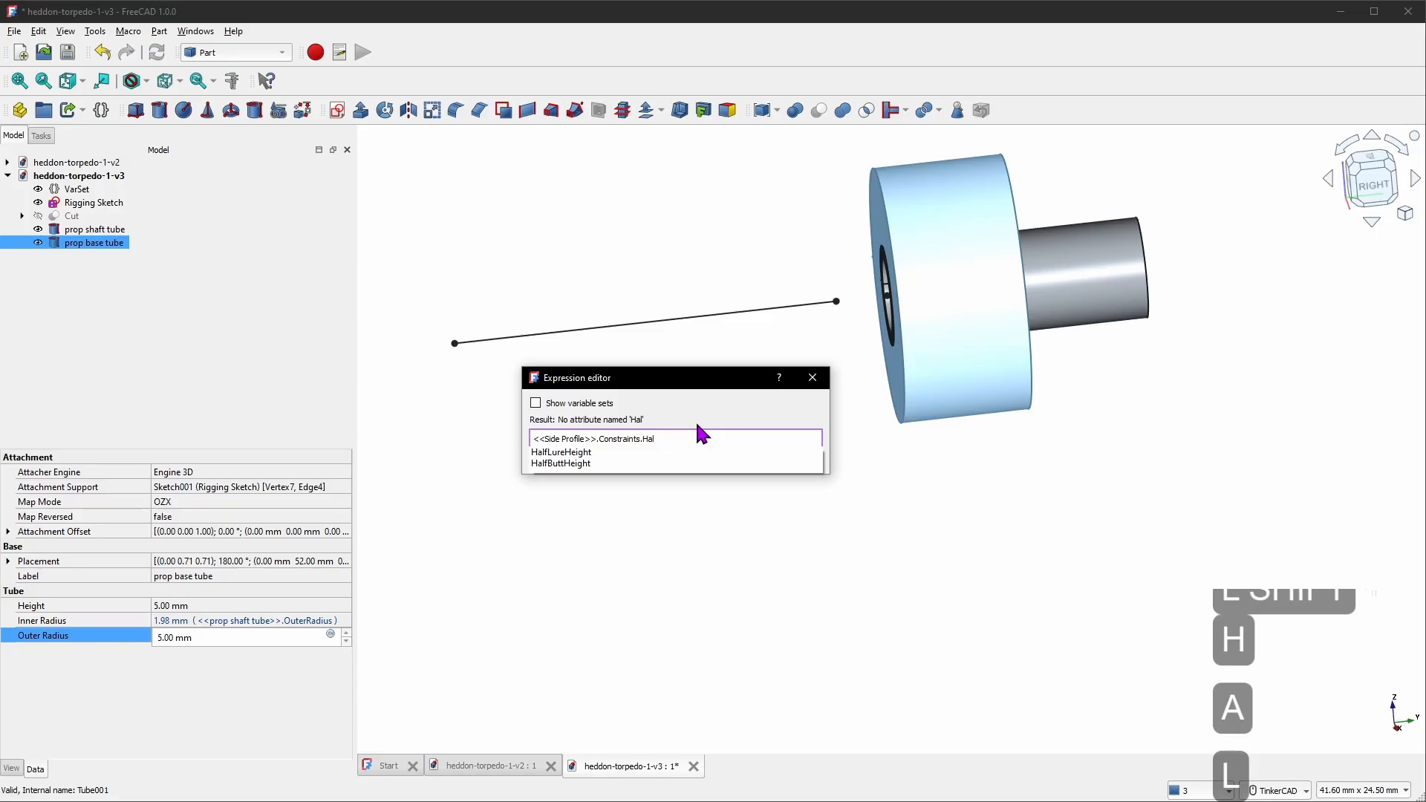
{"action": "key", "text": "Down"}
{"action": "key", "text": "Down"}
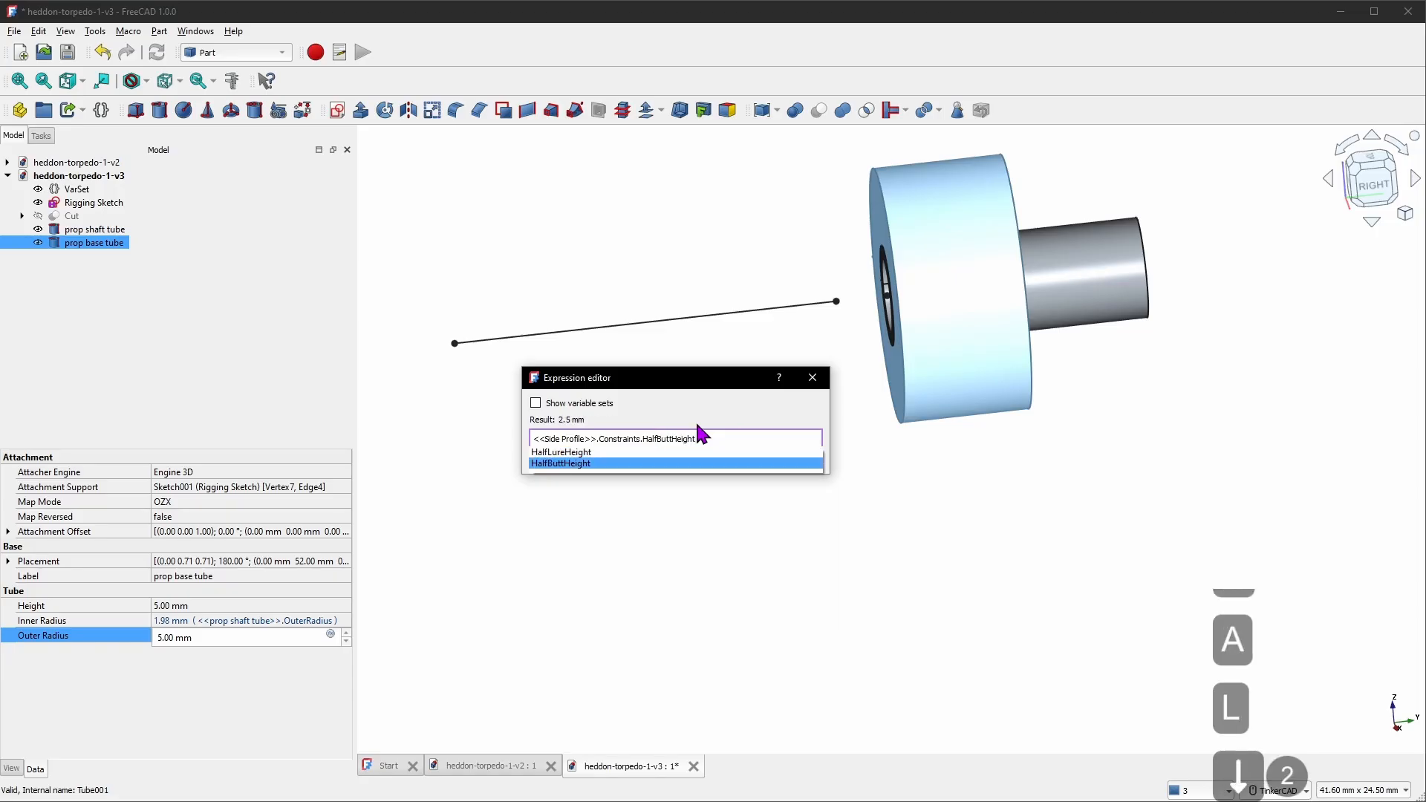
{"action": "key", "text": "Return"}
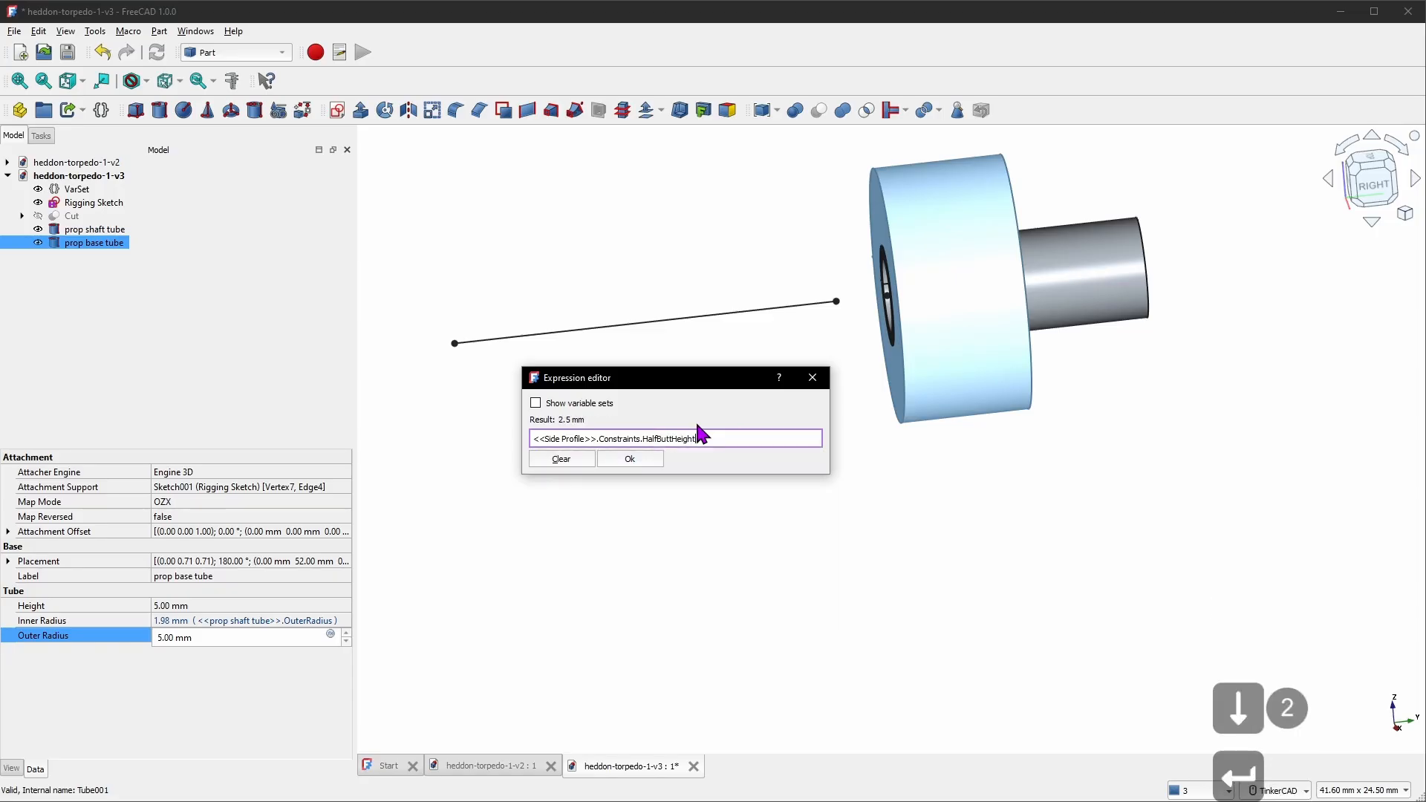
{"action": "left_click", "coordinate": [634, 457]}
{"action": "left_click", "coordinate": [707, 441]}
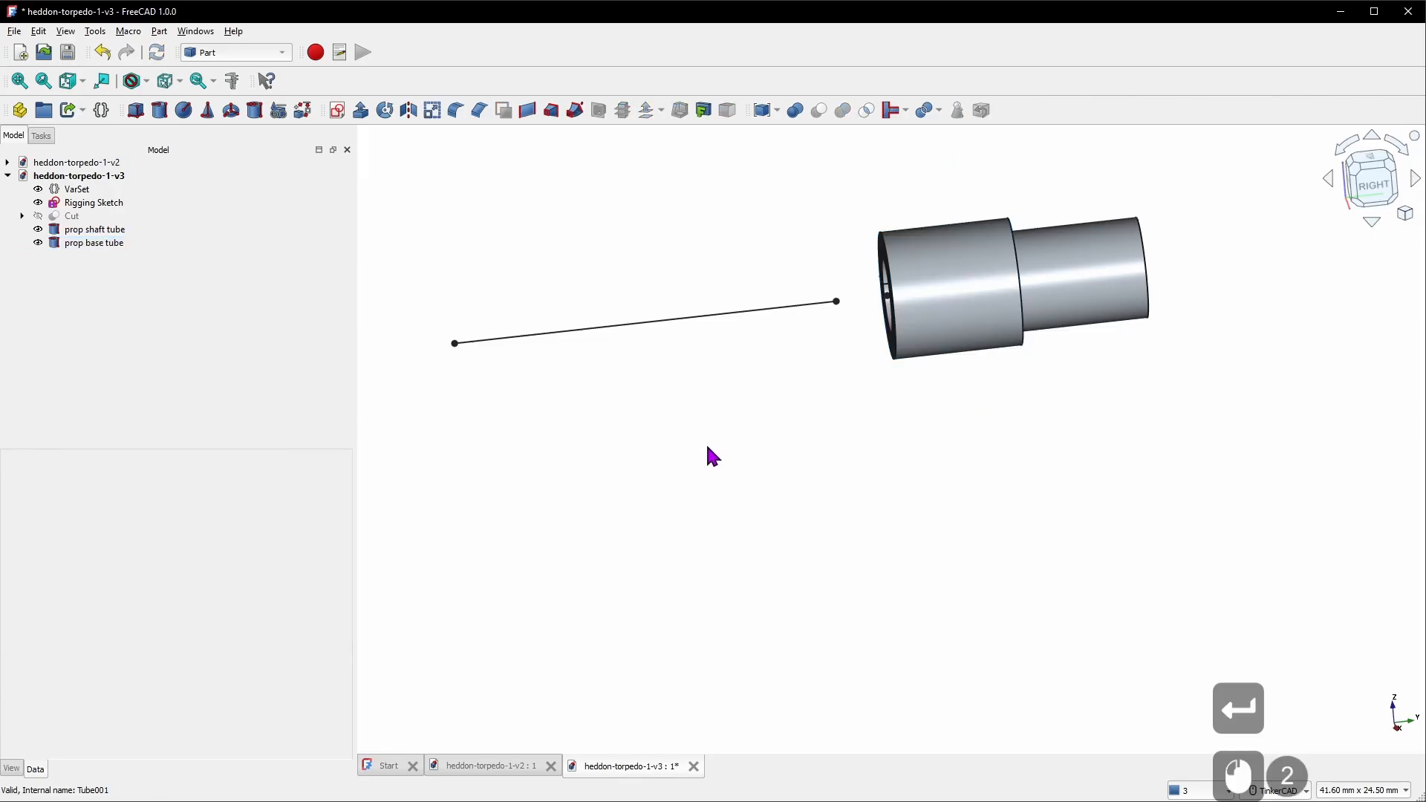
Show the Cut lure body again and compare the prop base tube's diameter with the body's tail end
{"action": "left_click", "coordinate": [89, 216]}
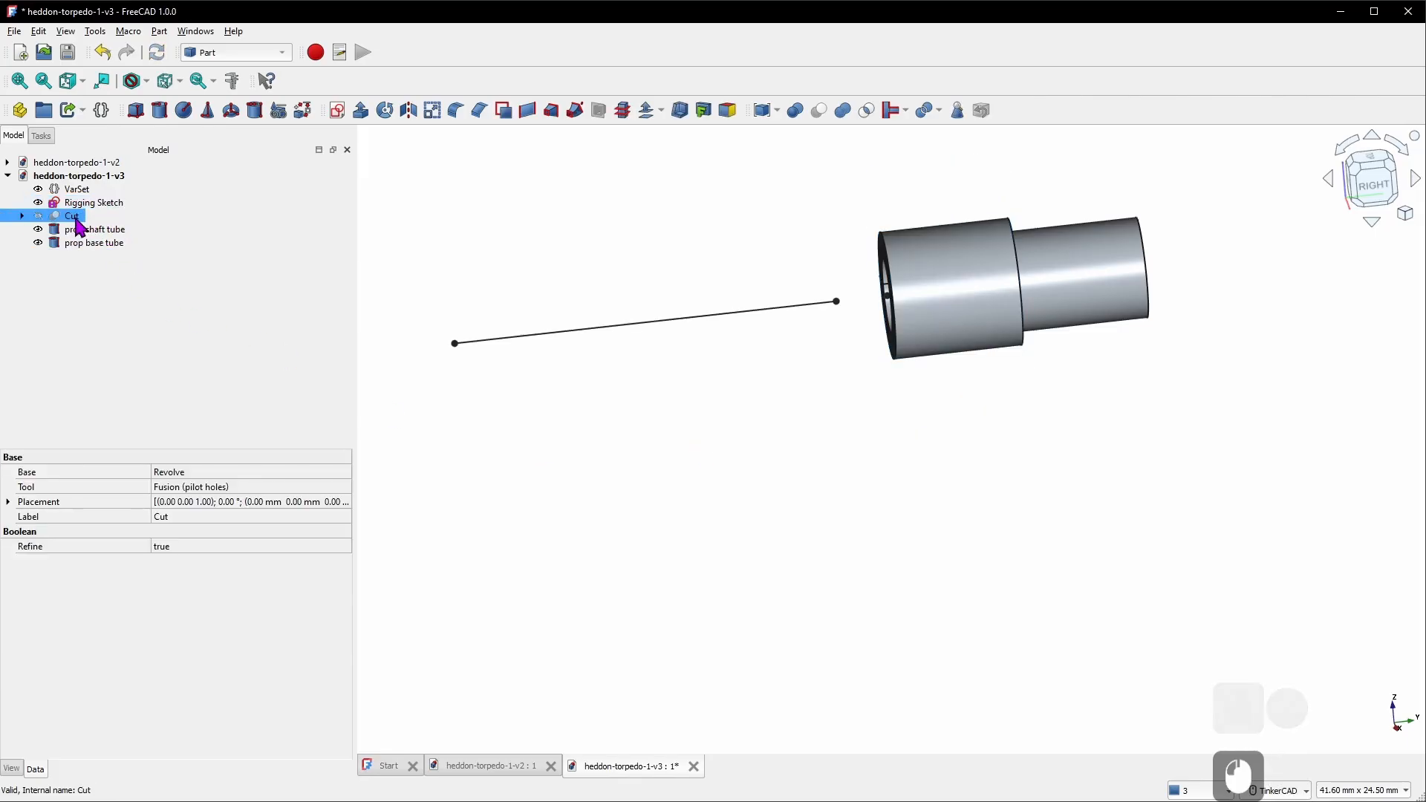
{"action": "key", "text": "space"}
{"action": "right_click_drag", "start_coordinate": [782, 360], "coordinate": [958, 462]}
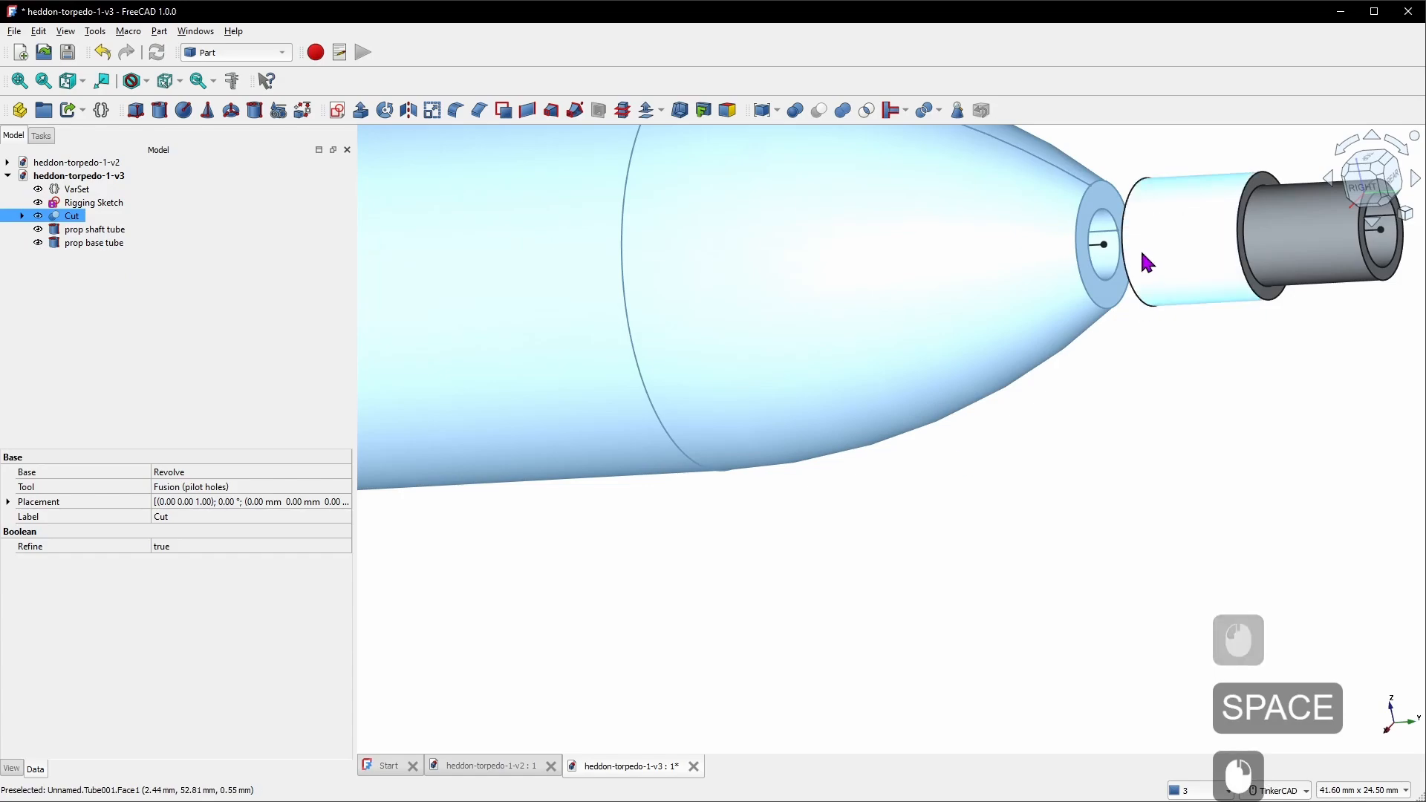
{"action": "scroll", "coordinate": [1138, 248], "scroll_direction": "up", "scroll_amount": 4}
{"action": "scroll", "coordinate": [1185, 254], "scroll_direction": "down", "scroll_amount": 8}
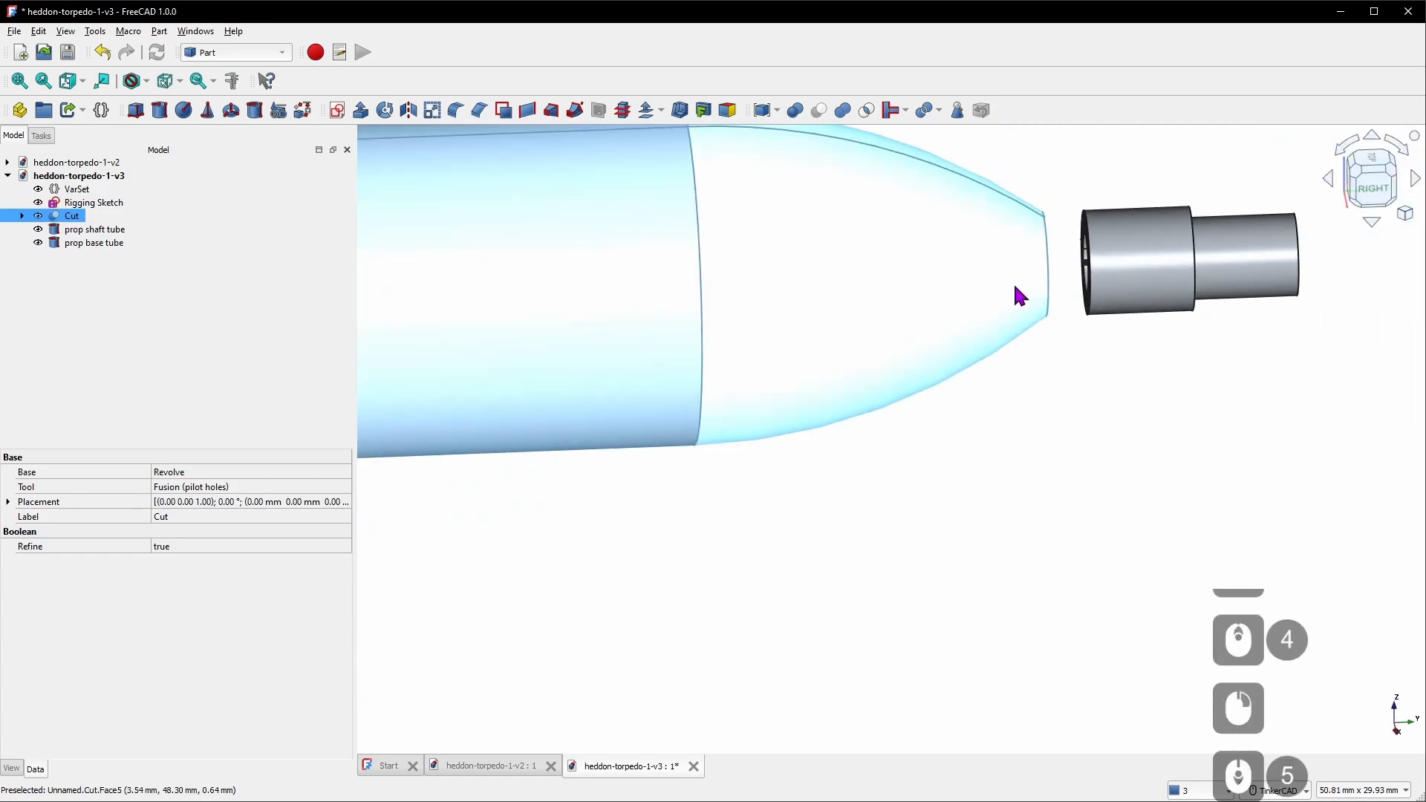
{"action": "scroll", "coordinate": [1206, 217], "scroll_direction": "up", "scroll_amount": 3}
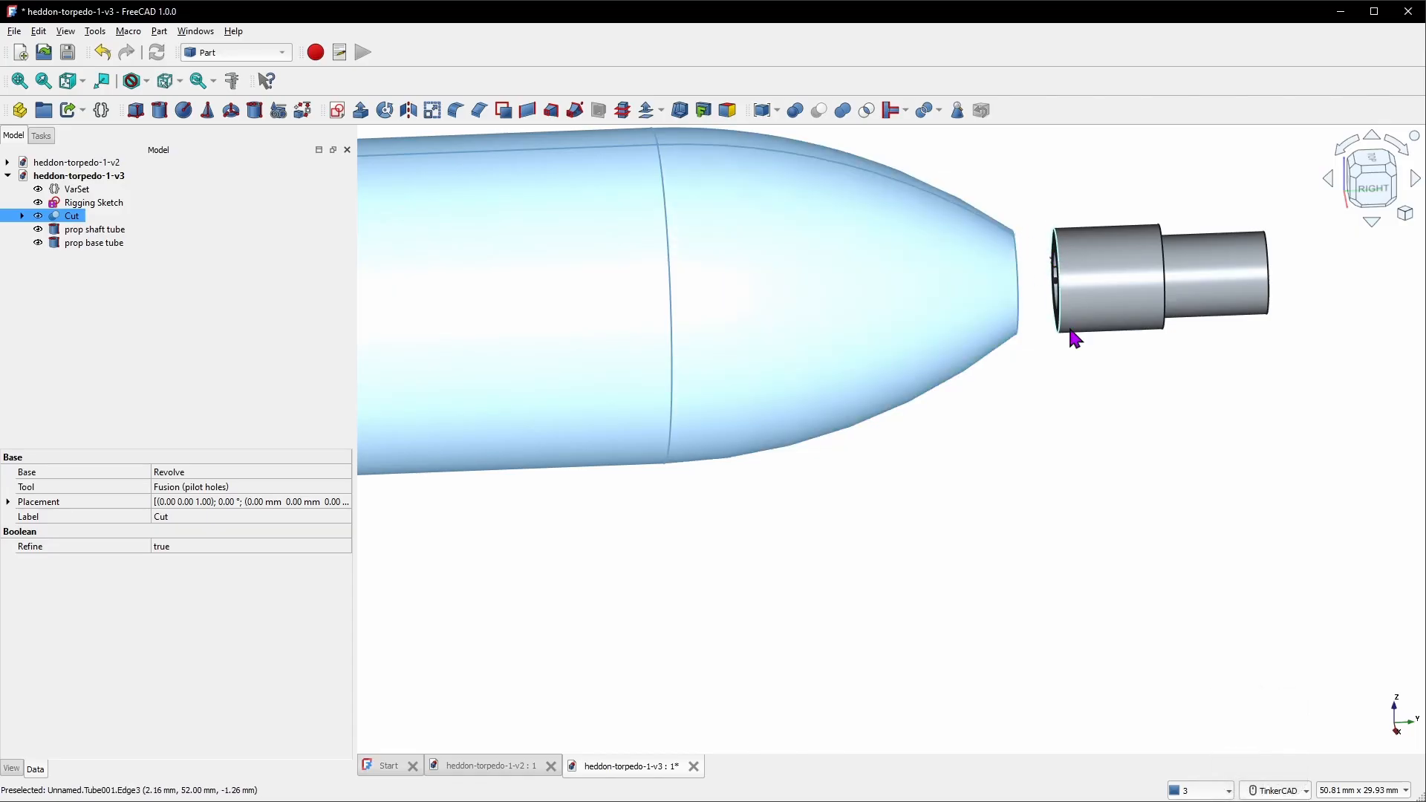
{"action": "left_click", "coordinate": [118, 243]}
{"action": "right_click_drag", "start_coordinate": [1151, 280], "coordinate": [1184, 280]}
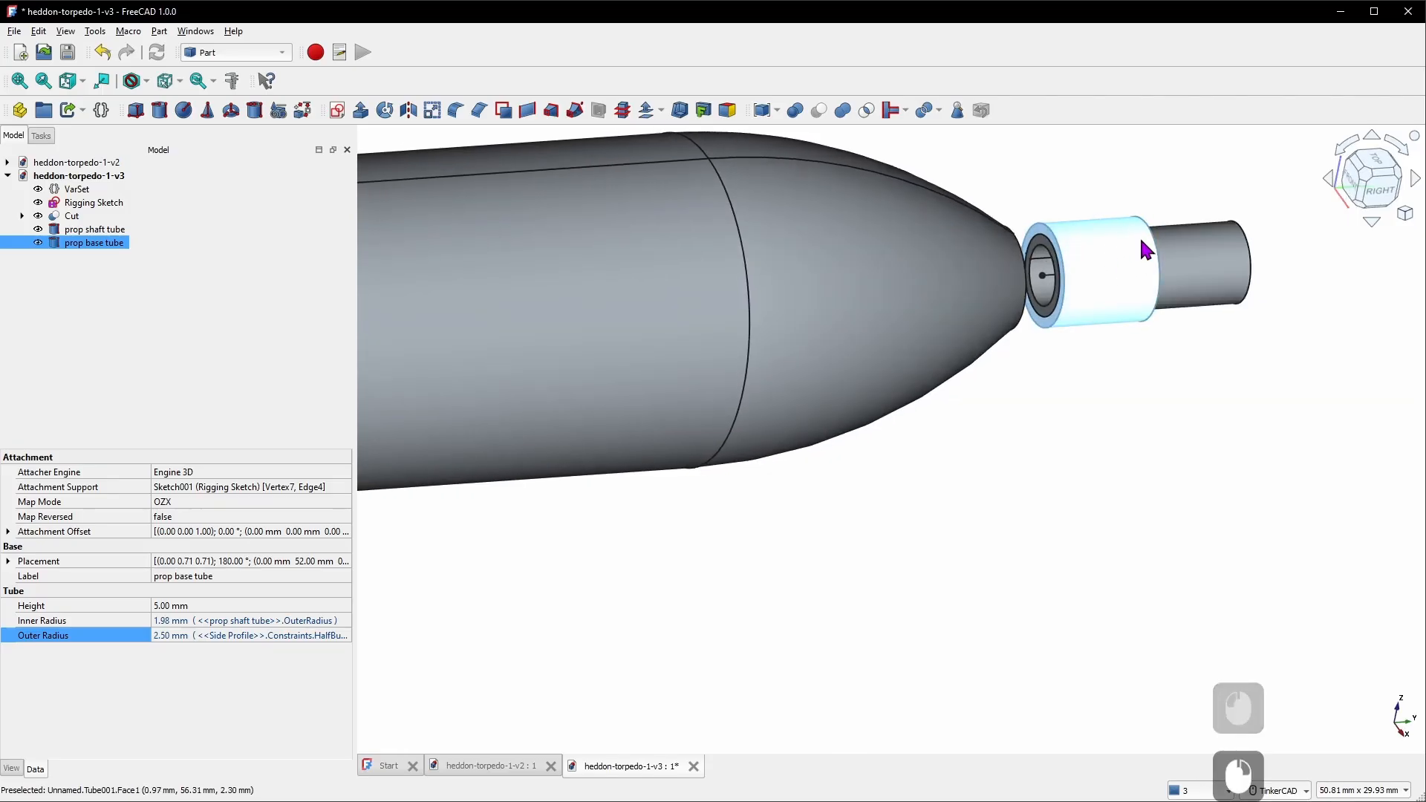
Examine the finished prop in the heddon-torpedo-1-v2 document, then return to the heddon-torpedo-1-v3 tubes
{"action": "left_click", "coordinate": [505, 772]}
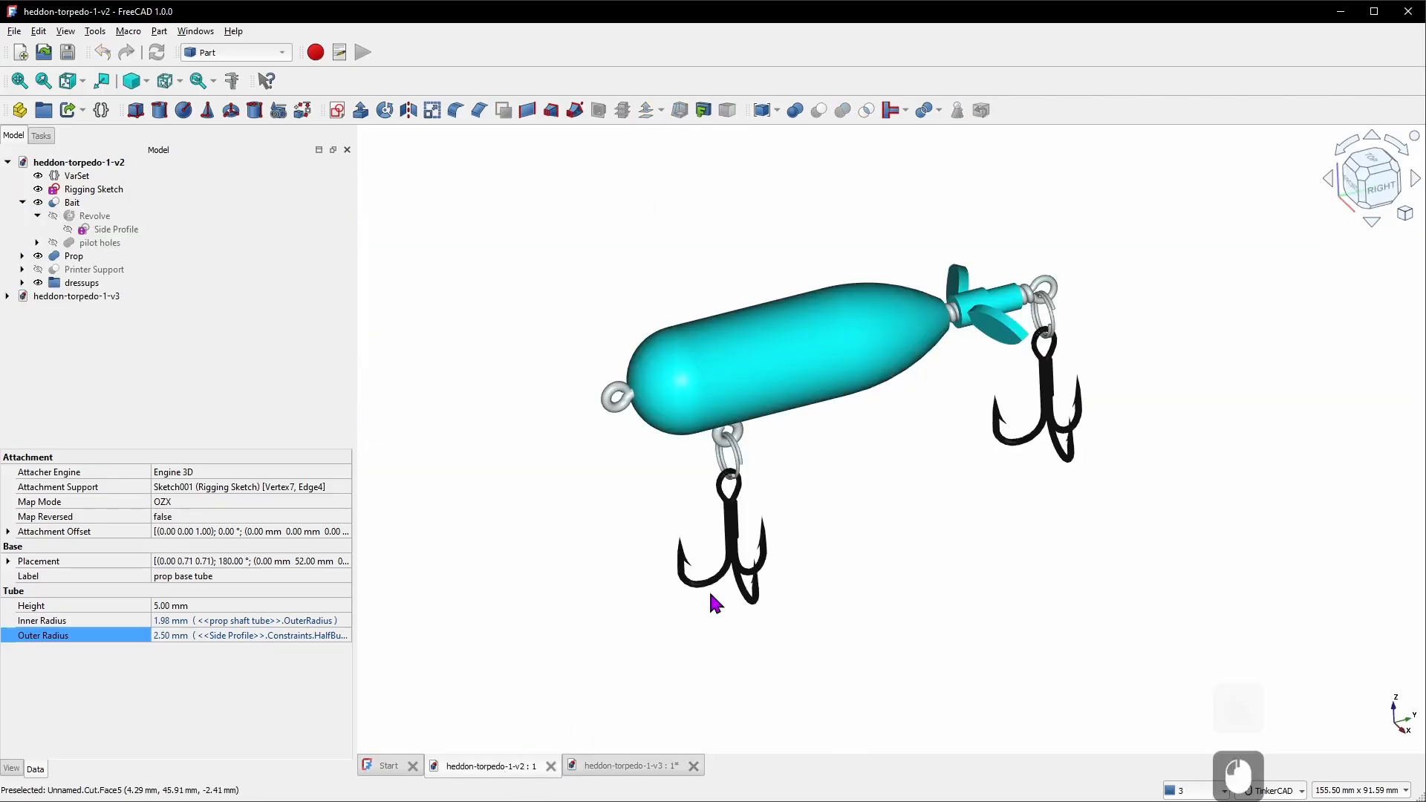
{"action": "scroll", "coordinate": [956, 332], "scroll_direction": "up", "scroll_amount": 9}
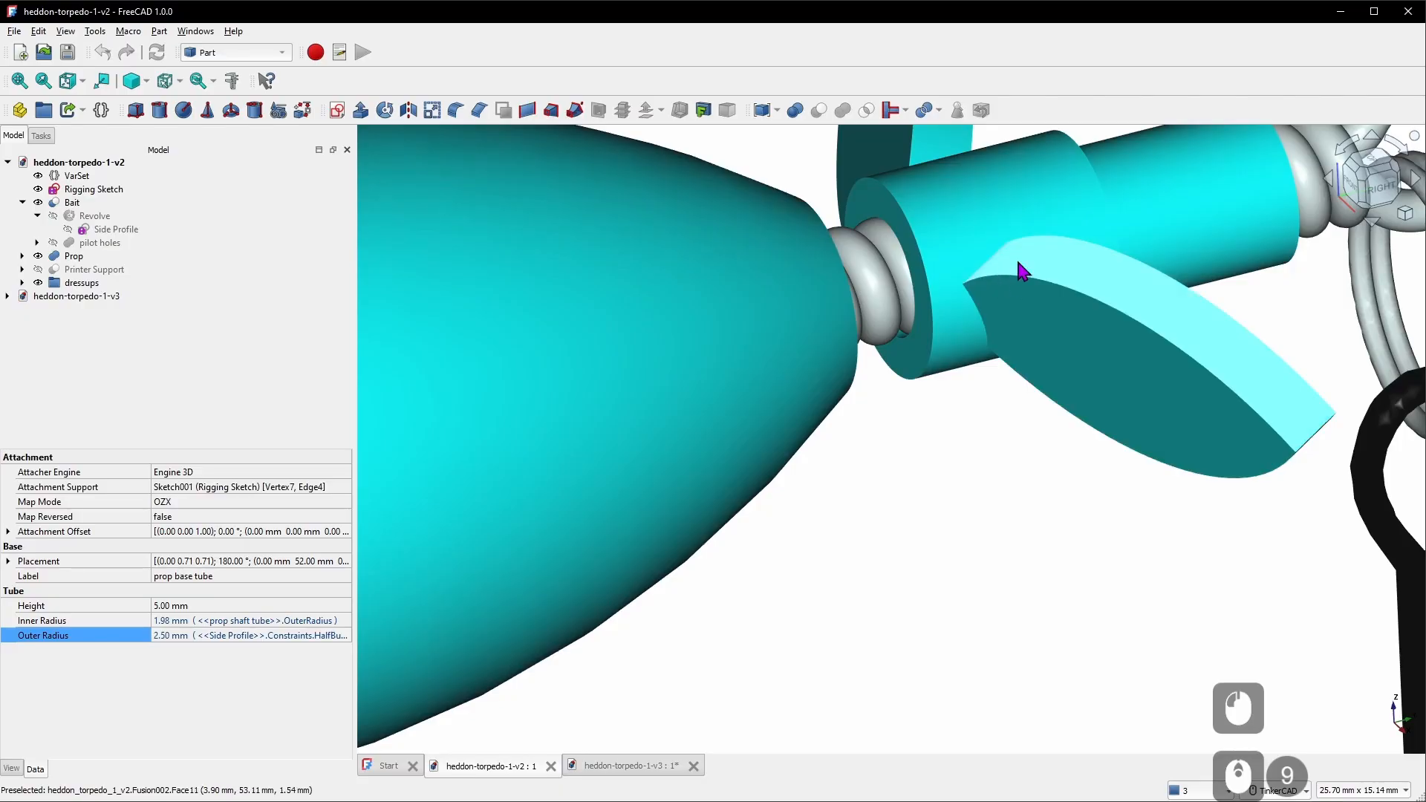
{"action": "left_click", "coordinate": [655, 765]}
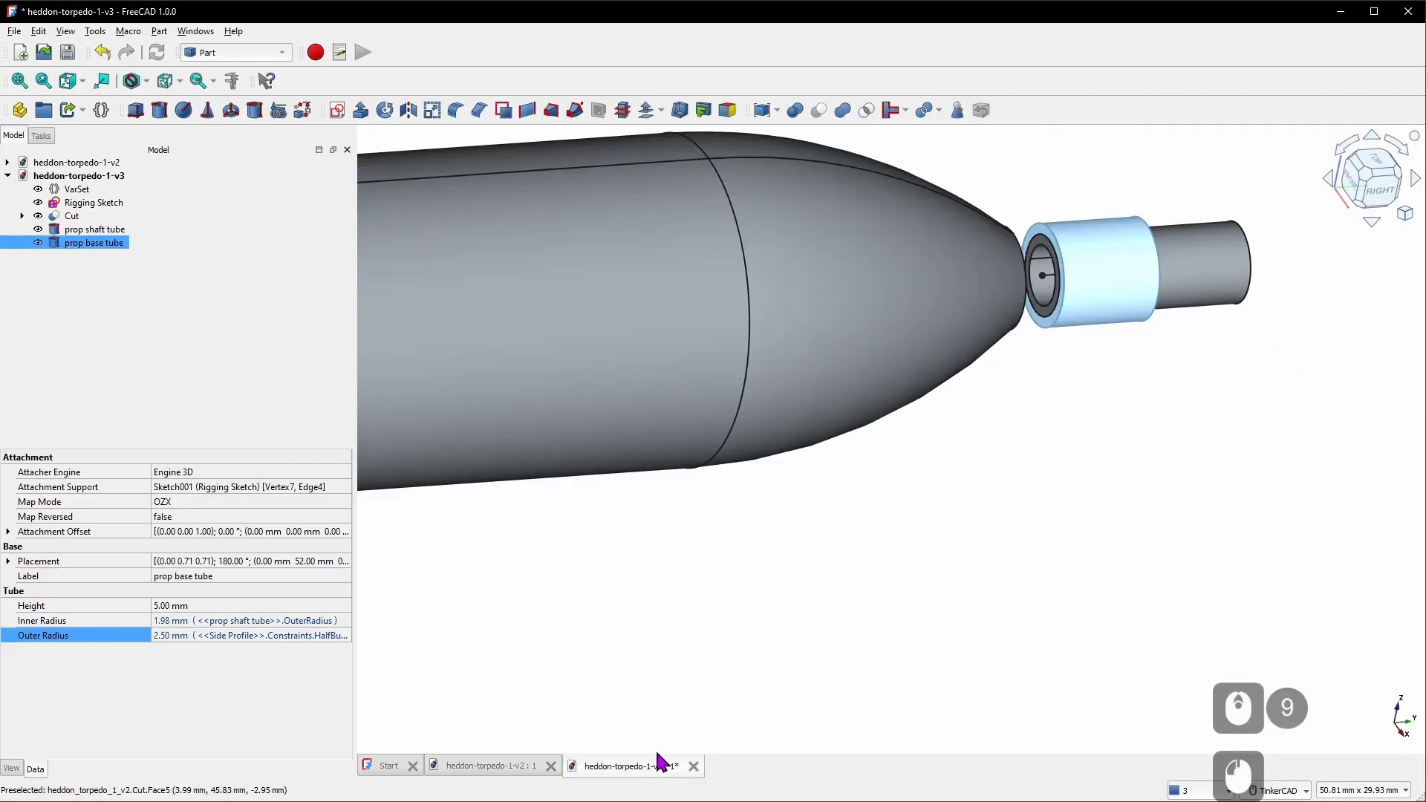
{"action": "mouse_move", "coordinate": [1096, 264]}
{"action": "right_mouse_down"}
{"action": "mouse_move", "coordinate": [1118, 259]}
{"action": "mouse_move", "coordinate": [1077, 267]}
{"action": "right_mouse_up"}
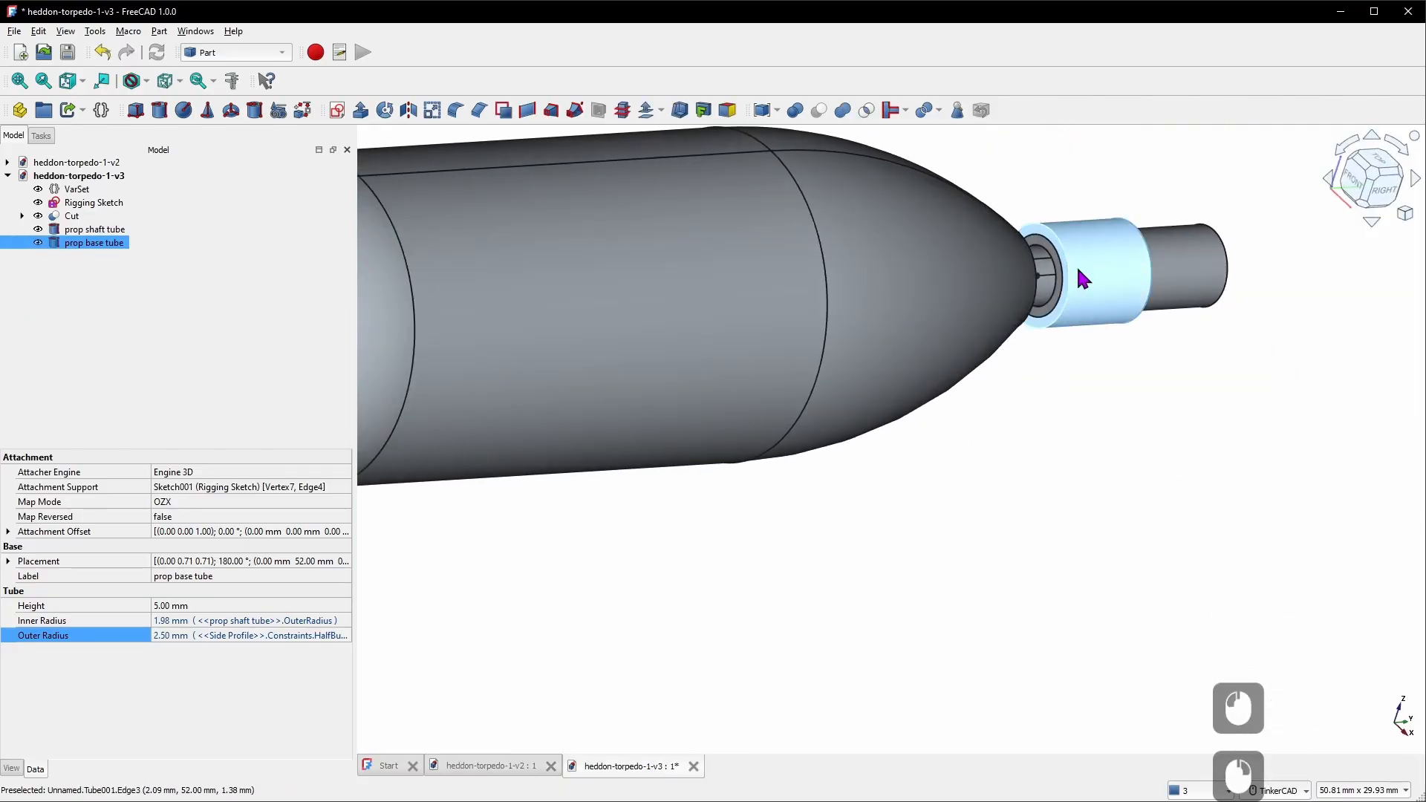
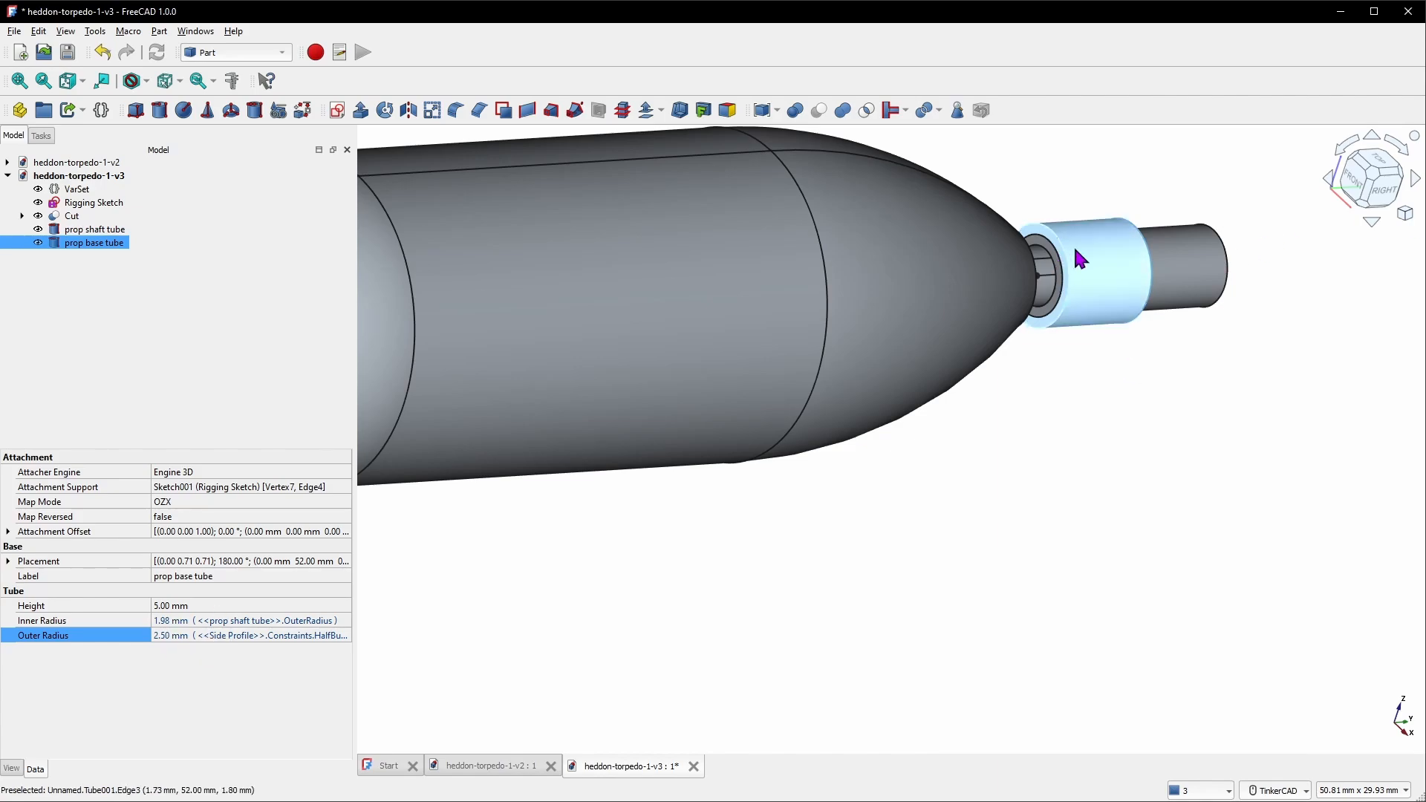
Hide the prop shaft tube, prop base tube and Cut body, leaving only the rigging sketch displayed
{"action": "left_click", "coordinate": [94, 229]}
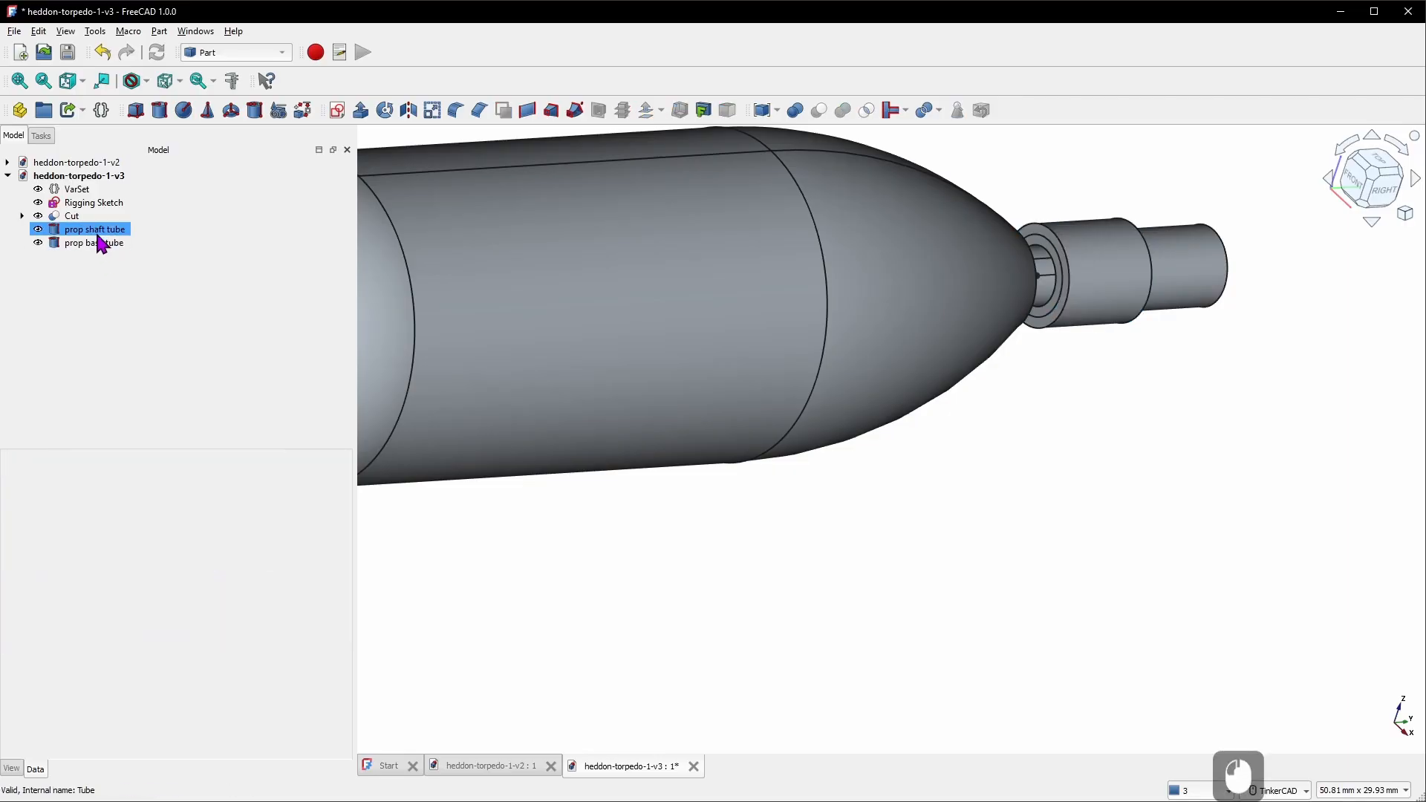
{"action": "key", "text": "space"}
{"action": "left_click", "coordinate": [94, 242]}
{"action": "key", "text": "space"}
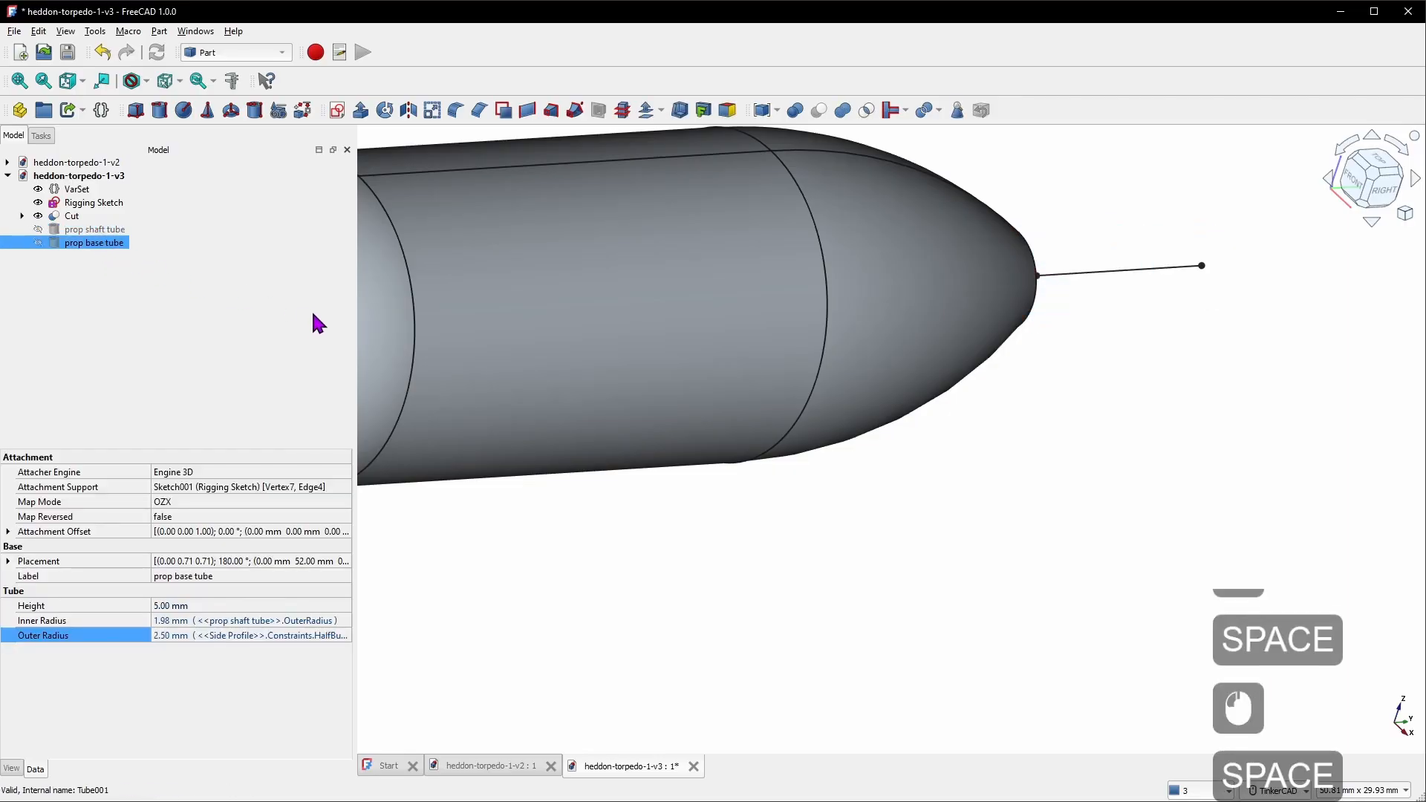
{"action": "left_click", "coordinate": [72, 215]}
{"action": "key", "text": "space"}
{"action": "scroll", "coordinate": [860, 409], "scroll_direction": "down", "scroll_amount": 5}
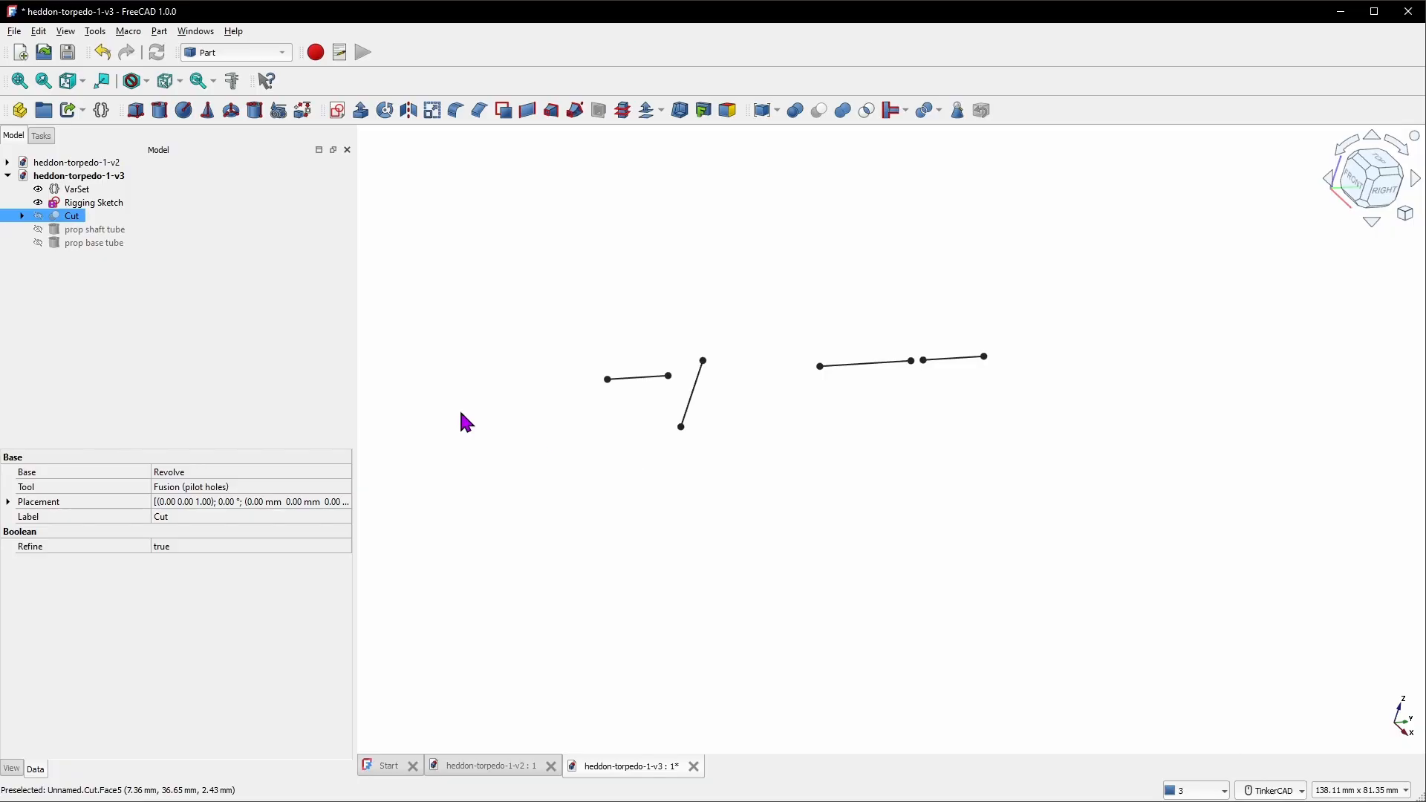
{"action": "left_click", "coordinate": [493, 248]}
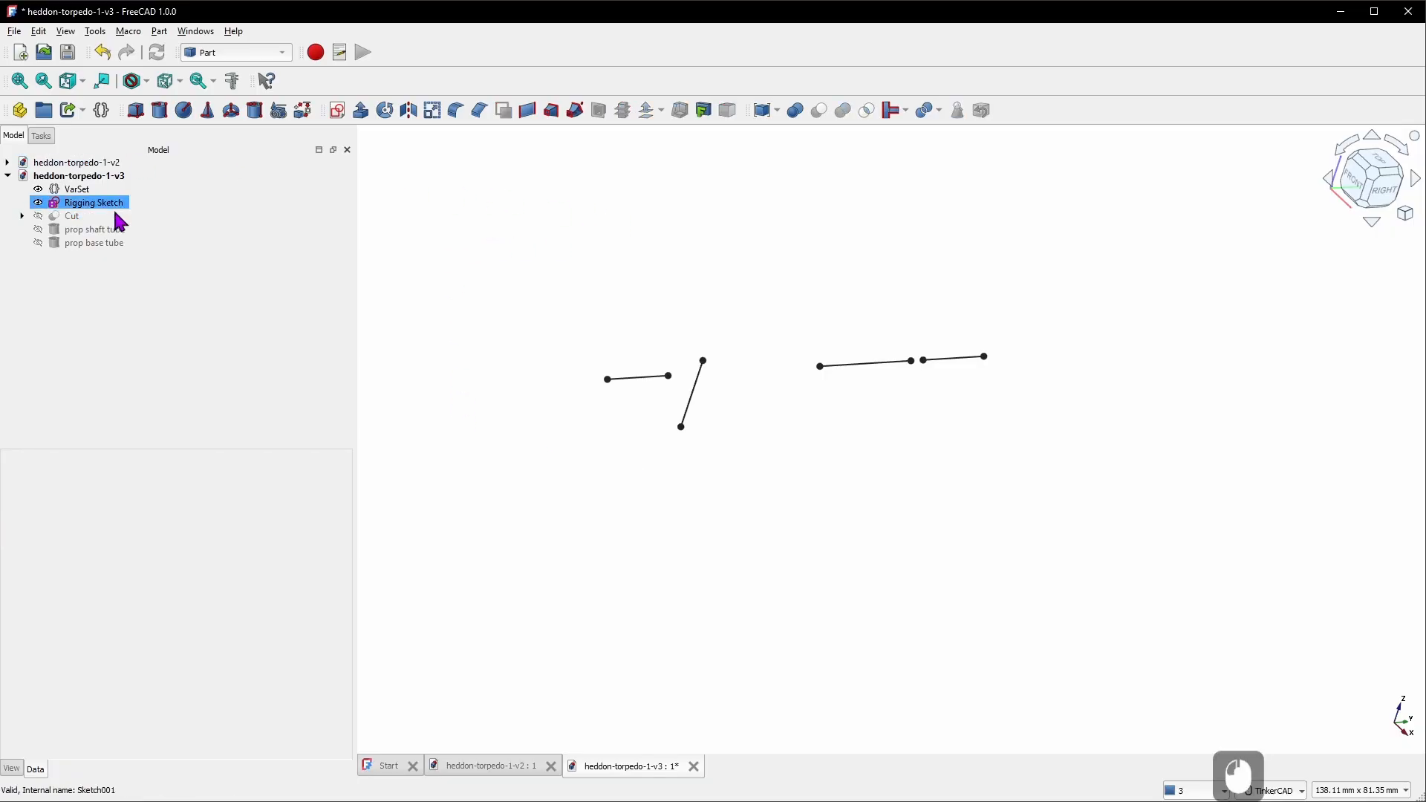
Create a new sketch on the XZ-Plane with zero offset for the propeller blade profile
{"action": "left_click", "coordinate": [338, 112]}
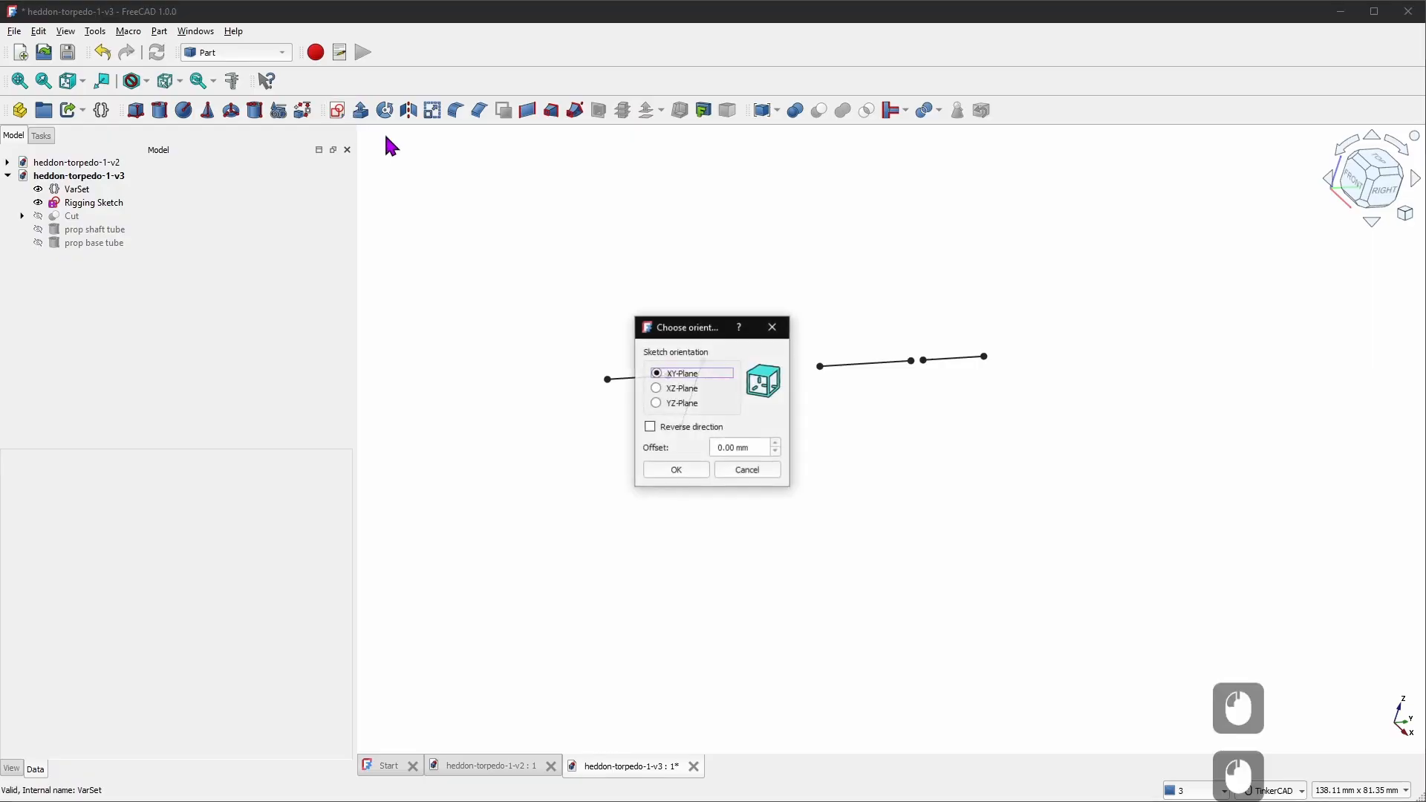
{"action": "left_click", "coordinate": [693, 391]}
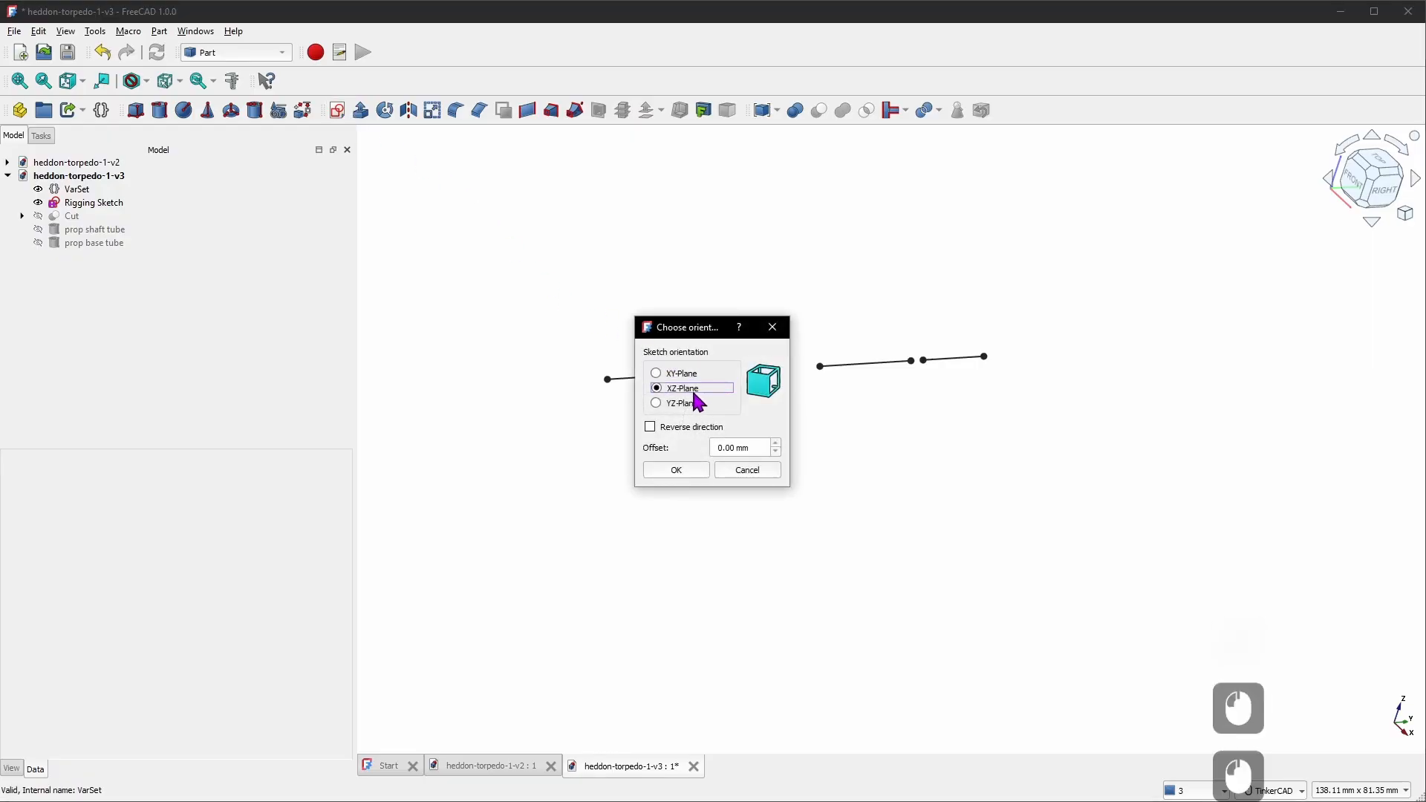
{"action": "left_click", "coordinate": [692, 468]}
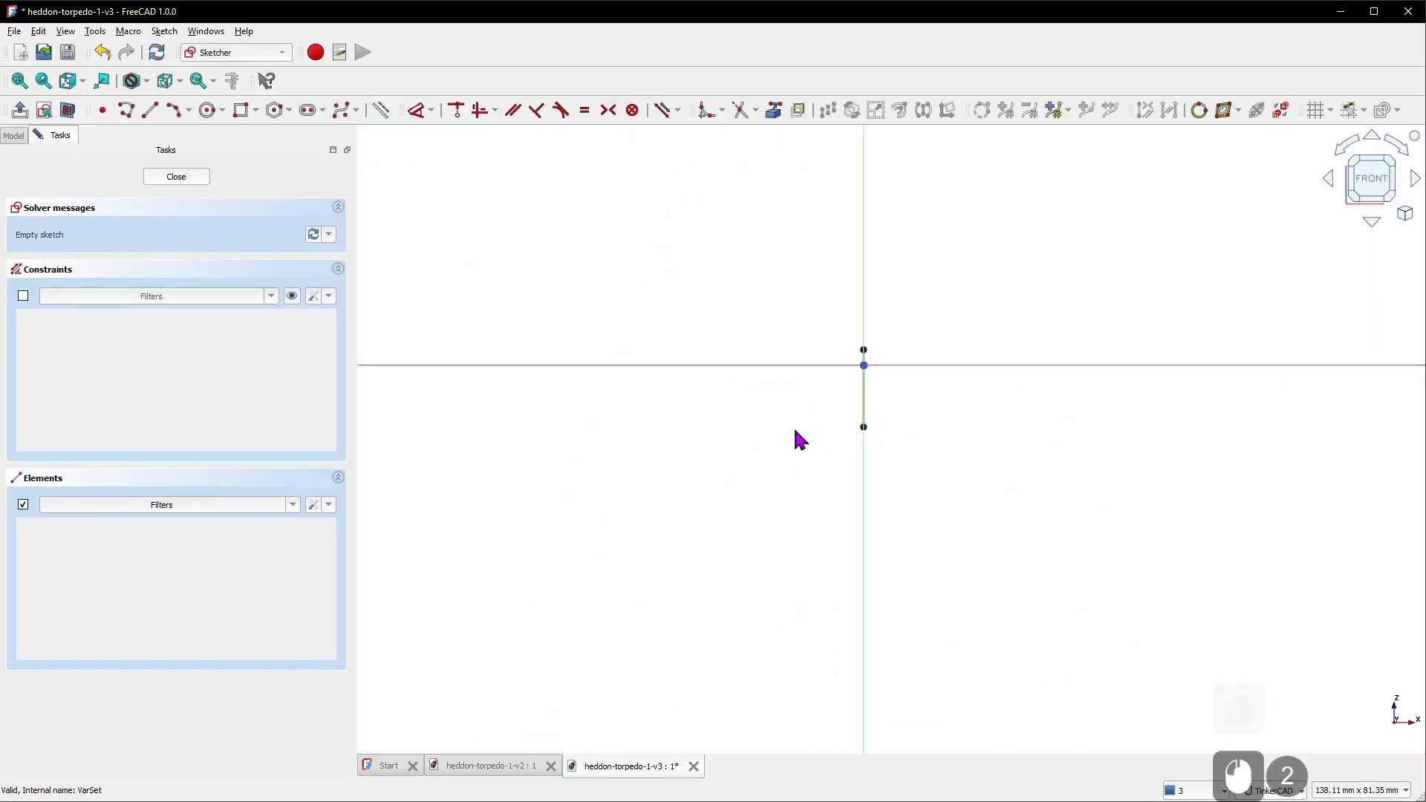
{"action": "left_click", "coordinate": [858, 358]}
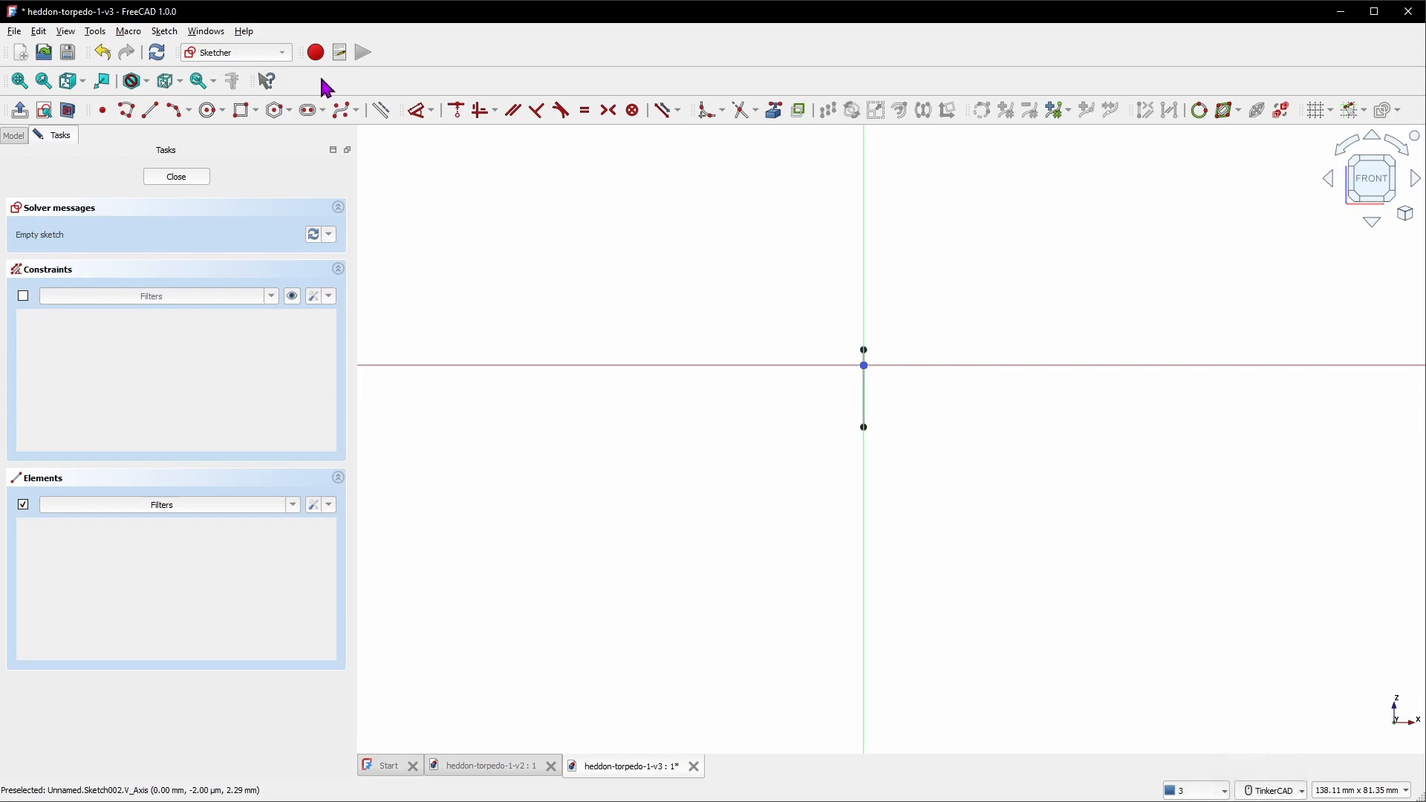
Draw a horizontal construction line about 48 mm long from the vertical axis and a vertical one about 15 mm long down from its end
{"action": "left_click", "coordinate": [383, 111]}
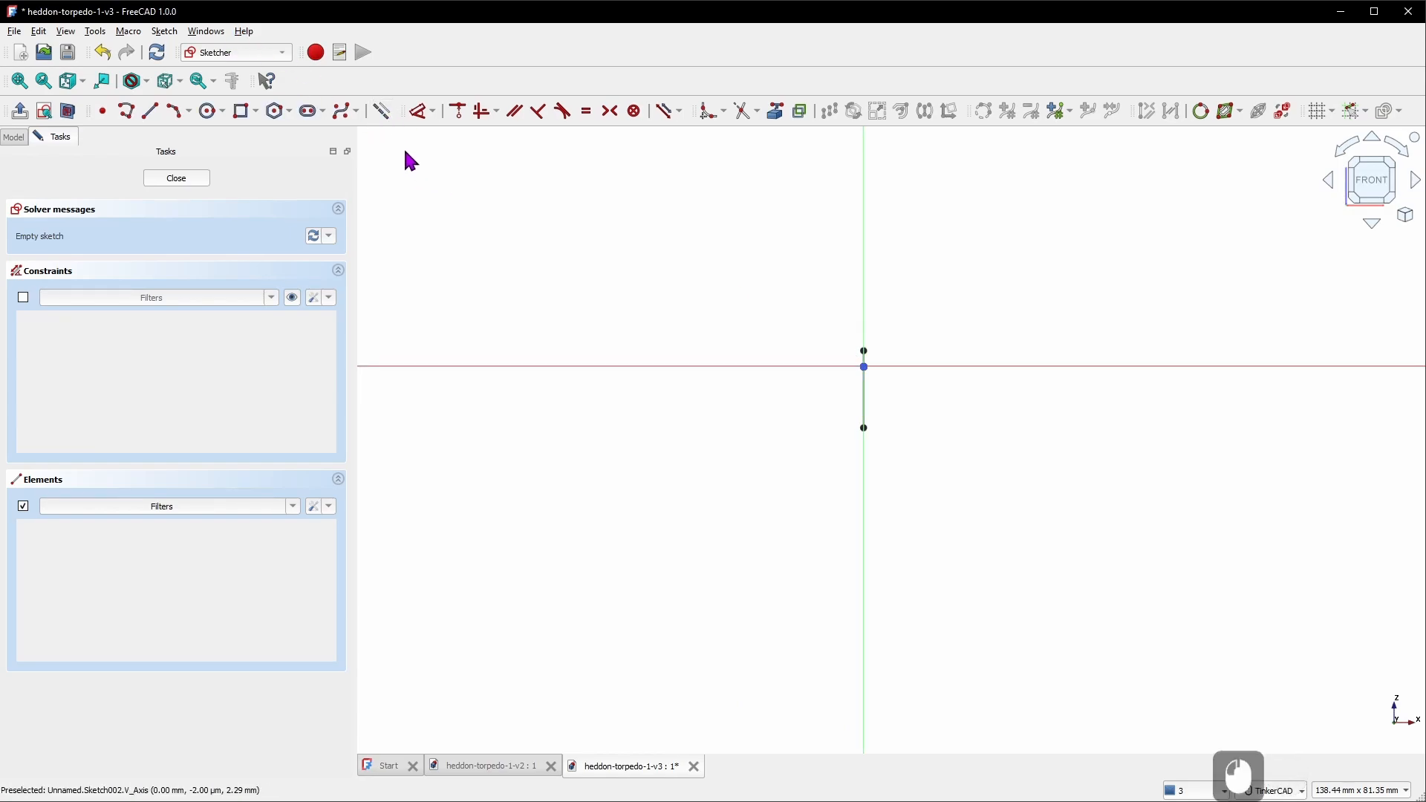
{"action": "left_click", "coordinate": [150, 112]}
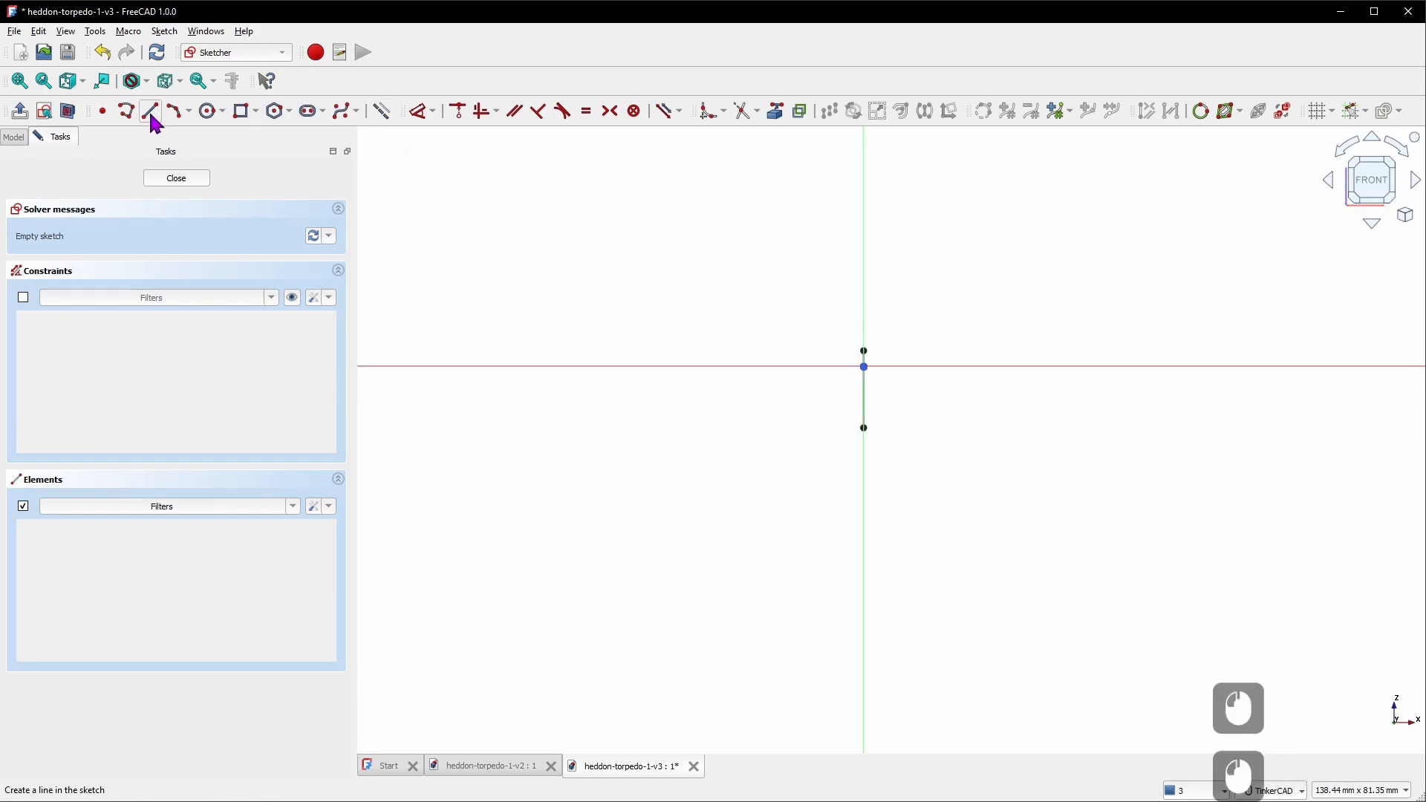
{"action": "left_click", "coordinate": [861, 253]}
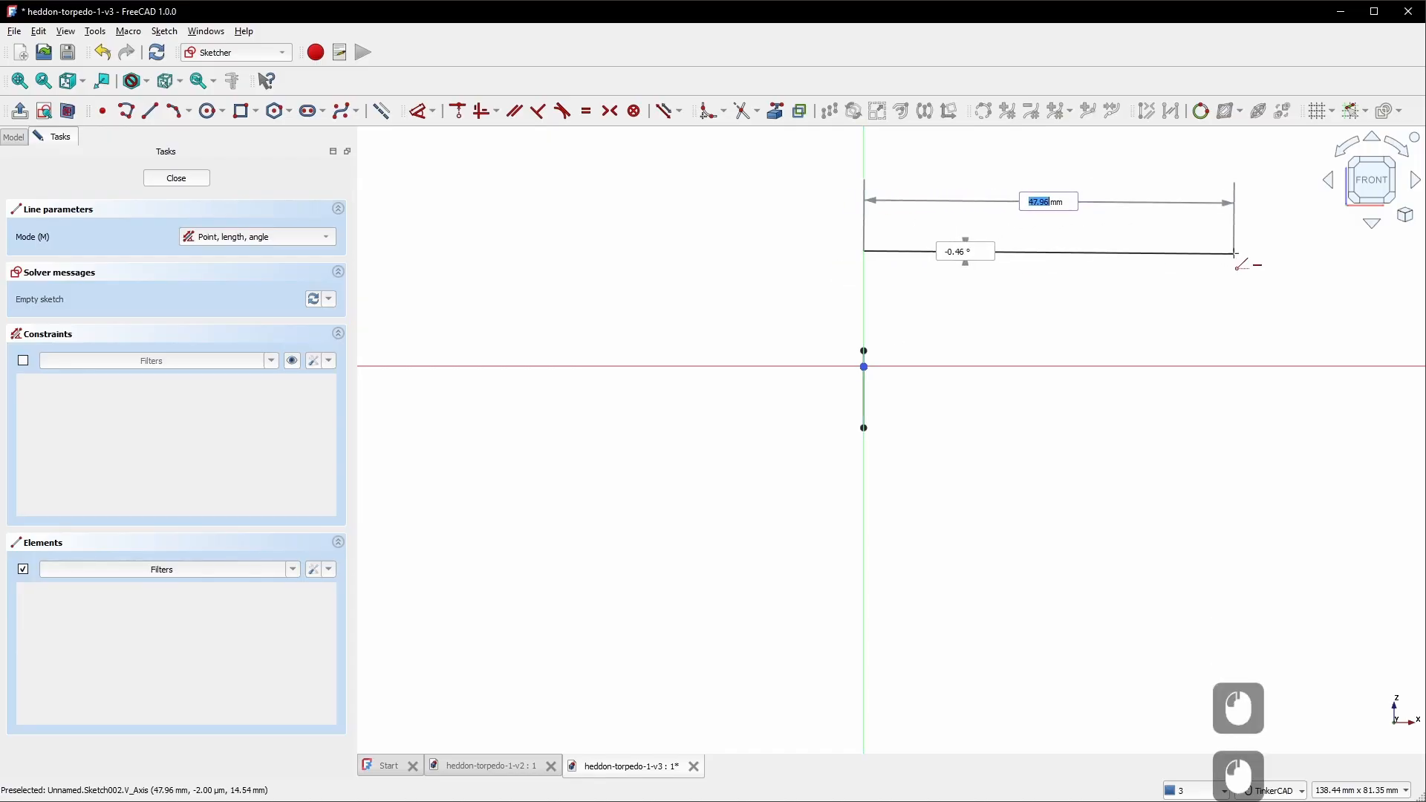
{"action": "left_click", "coordinate": [1234, 253]}
{"action": "left_click", "coordinate": [1234, 252]}
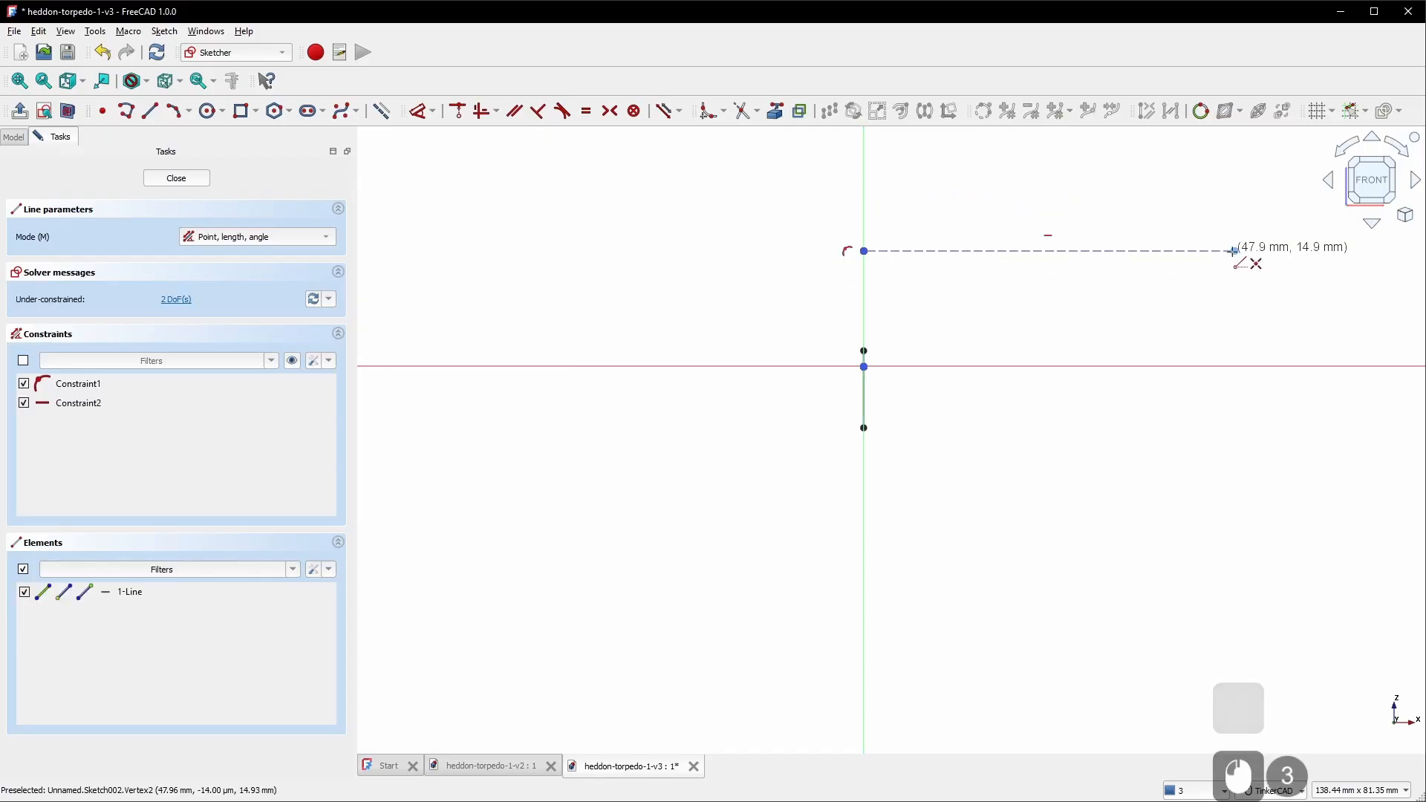
{"action": "left_click", "coordinate": [1232, 365]}
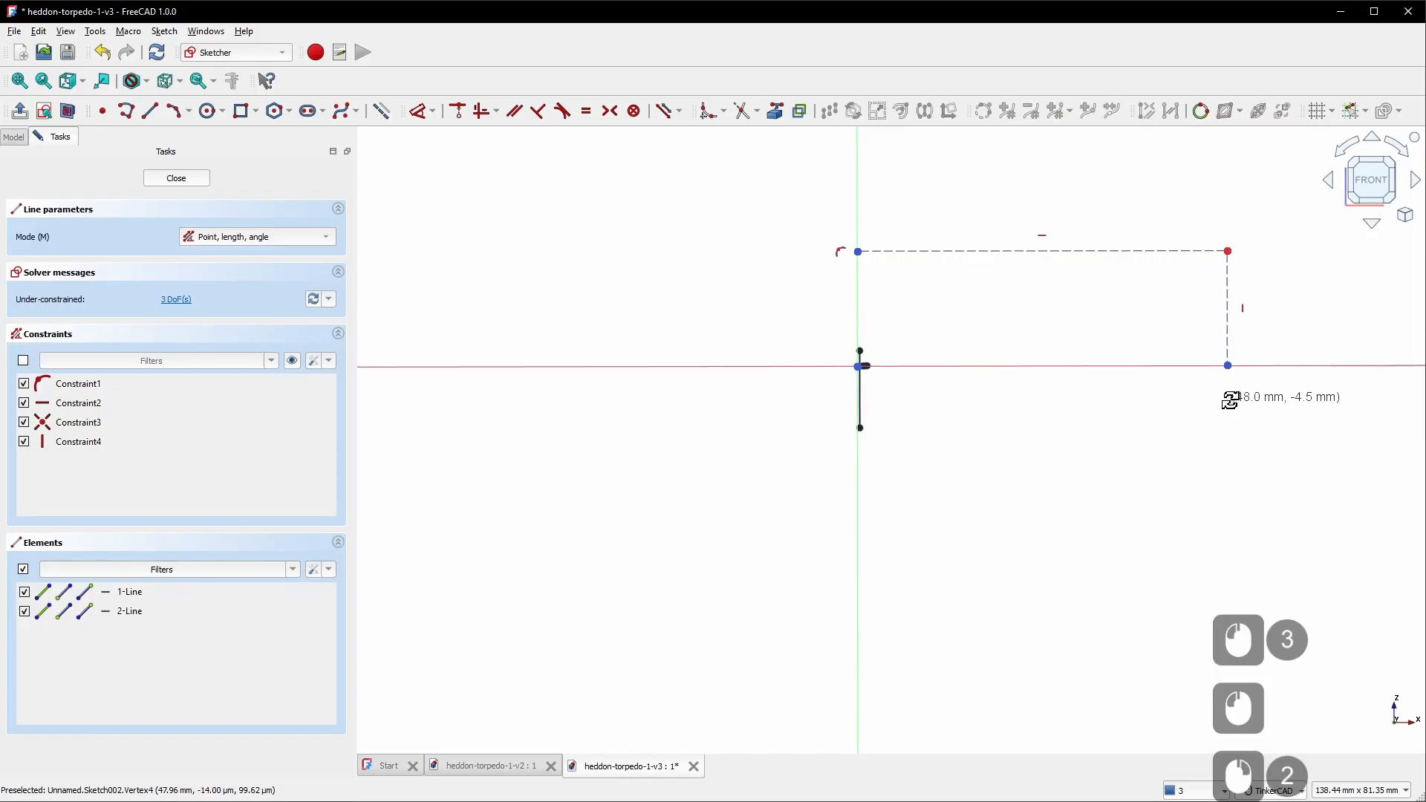
{"action": "right_click", "coordinate": [1252, 314]}
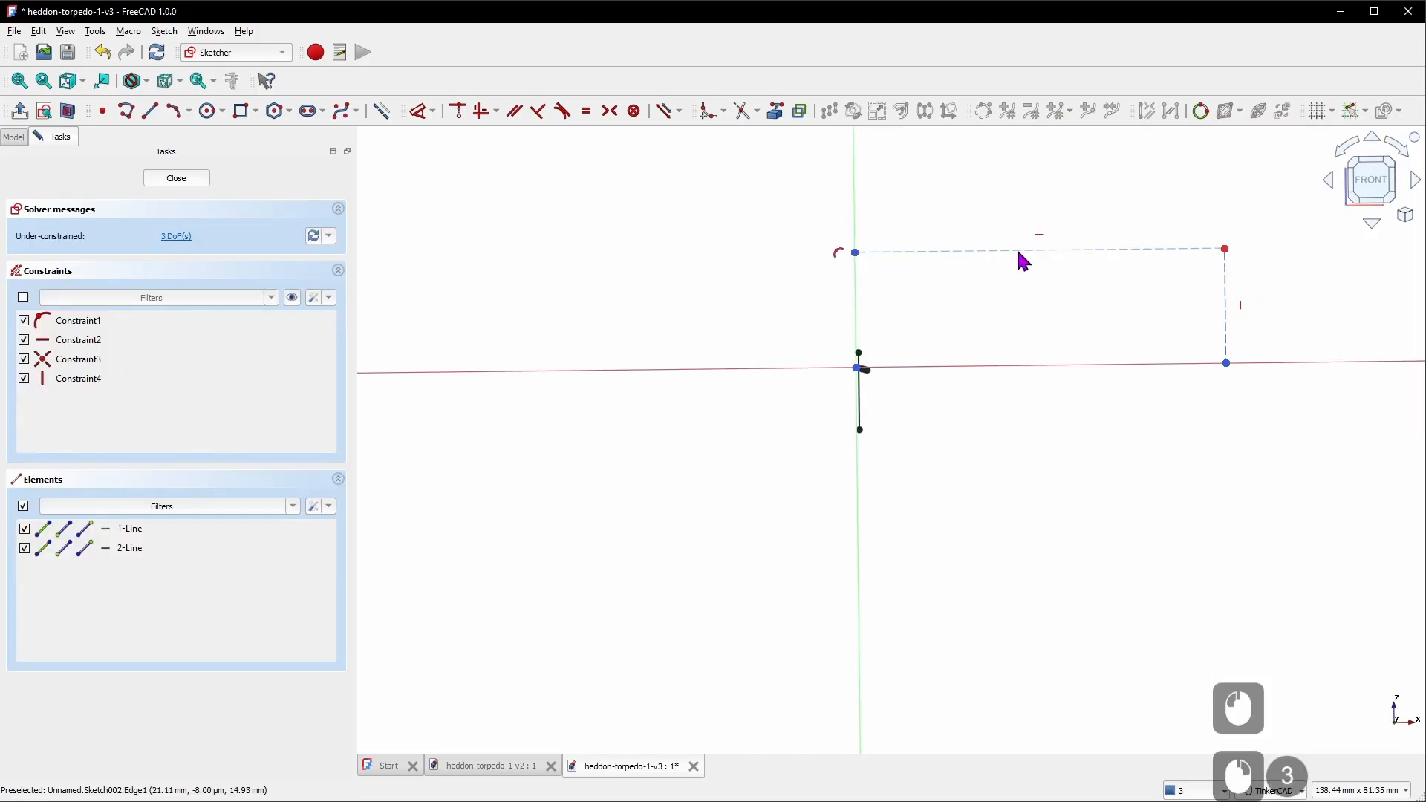
Dimension the horizontal construction line's length to 12 mm
{"action": "key", "text": "d"}
{"action": "left_click", "coordinate": [1098, 251]}
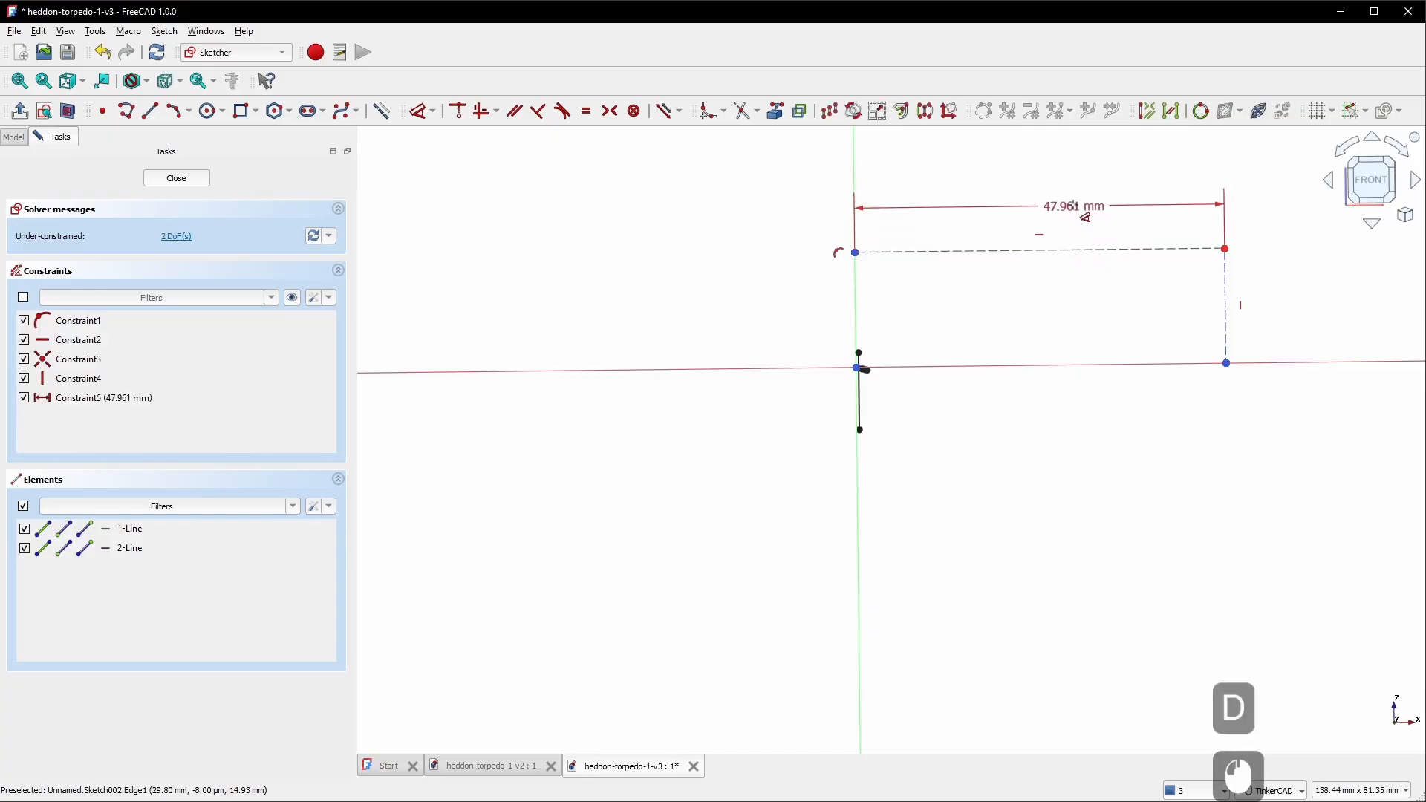
{"action": "left_click", "coordinate": [1070, 193]}
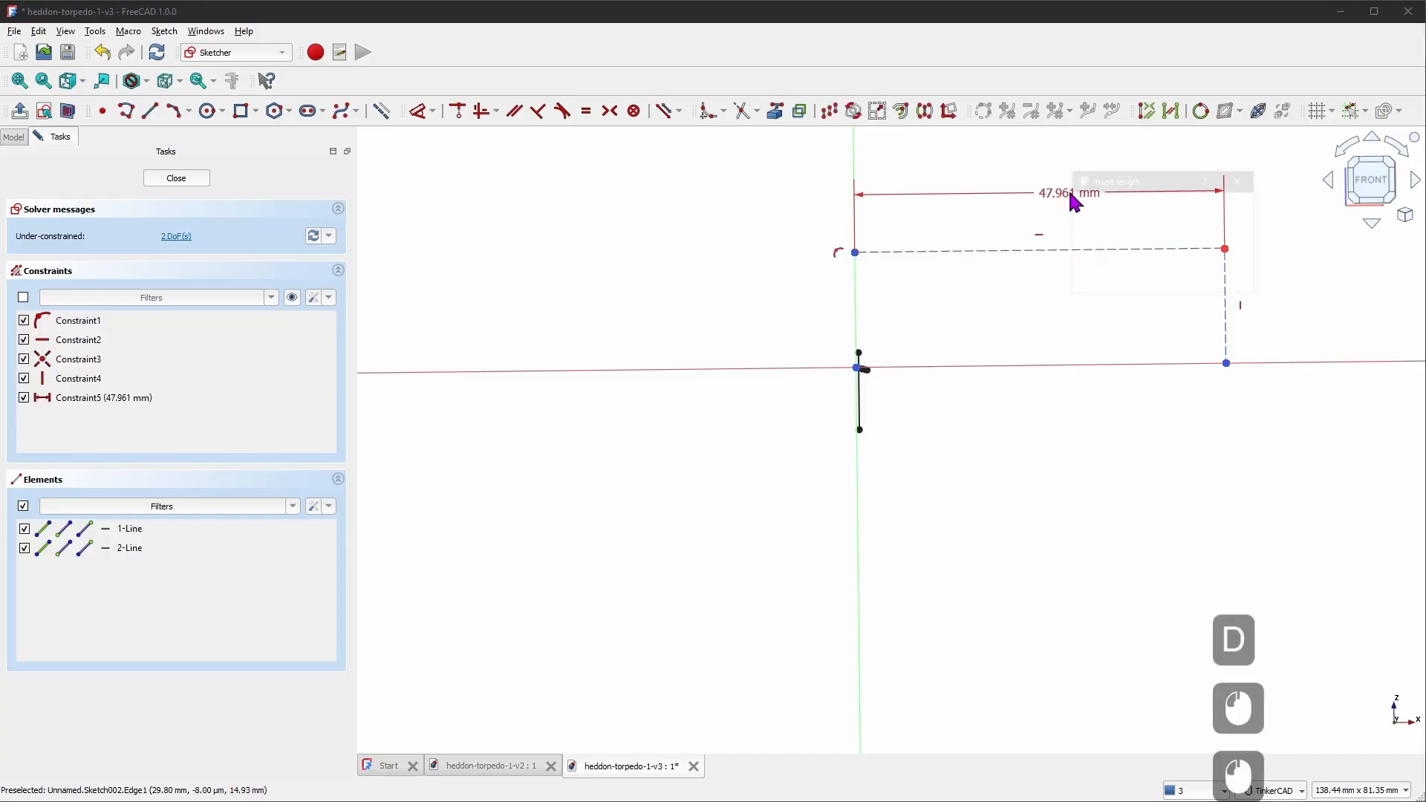
{"action": "type", "text": "12"}
{"action": "key", "text": "Return"}
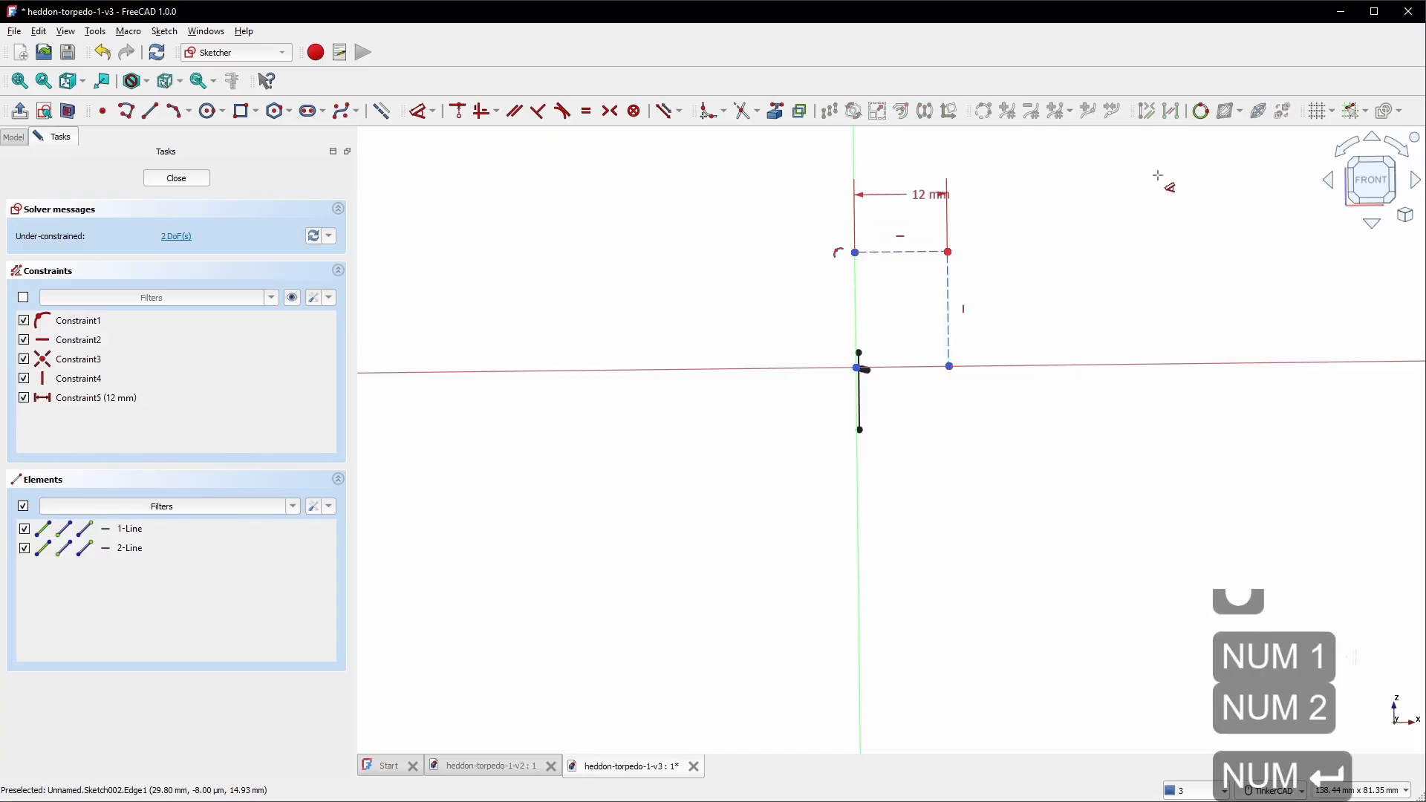
Dimension the vertical construction line's length to 2.75 mm
{"action": "left_click", "coordinate": [946, 289]}
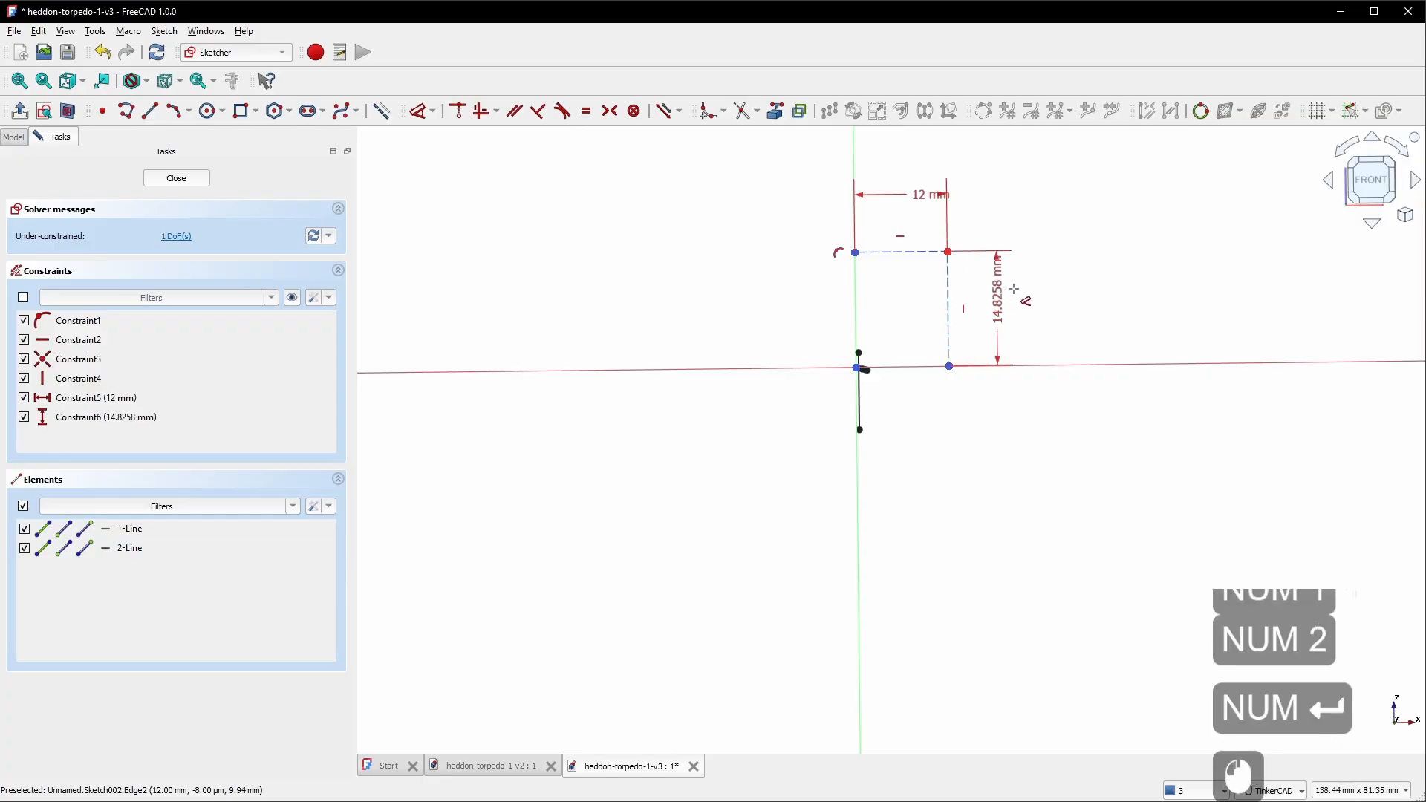
{"action": "left_click", "coordinate": [1076, 308]}
{"action": "type", "text": "2.7"}
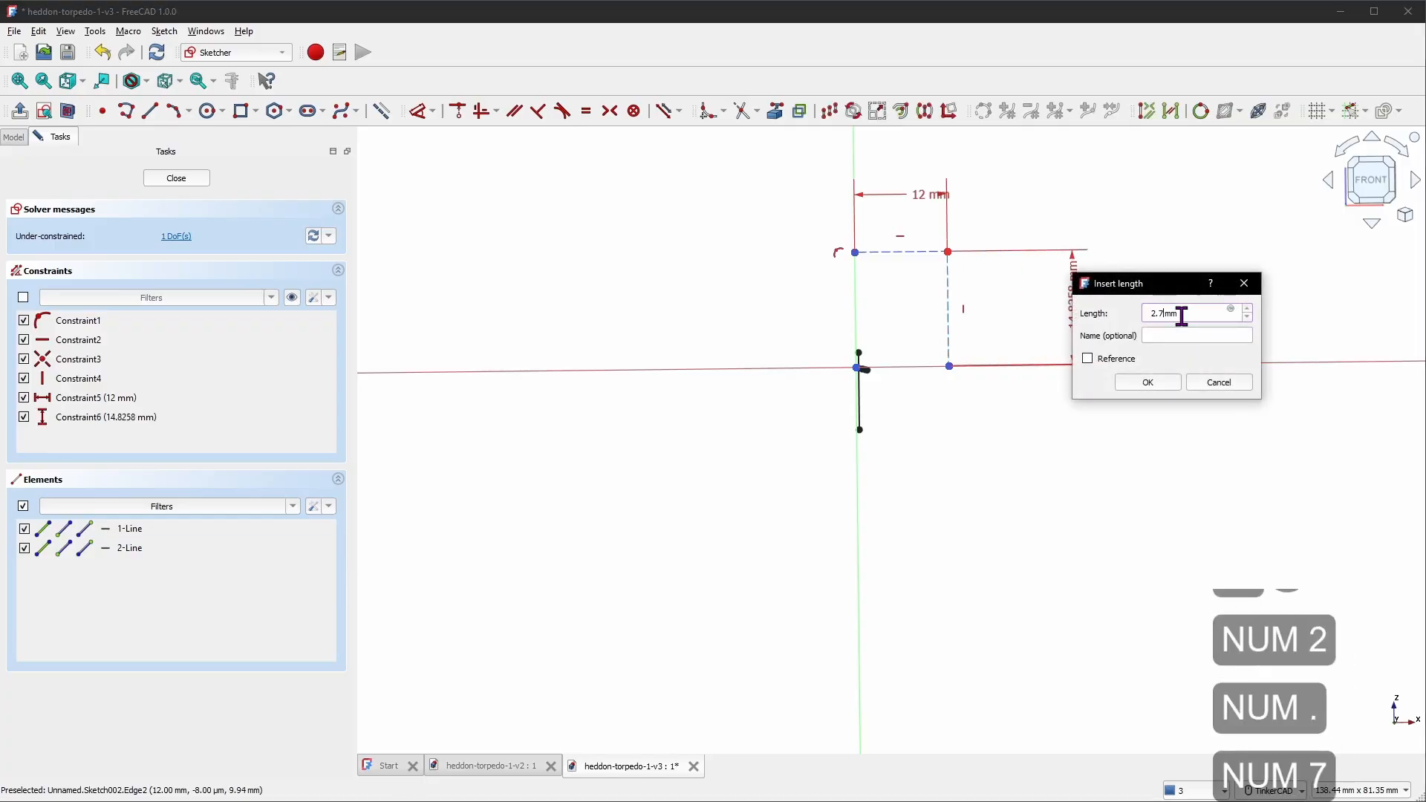
{"action": "type", "text": "5"}
{"action": "key", "text": "Return"}
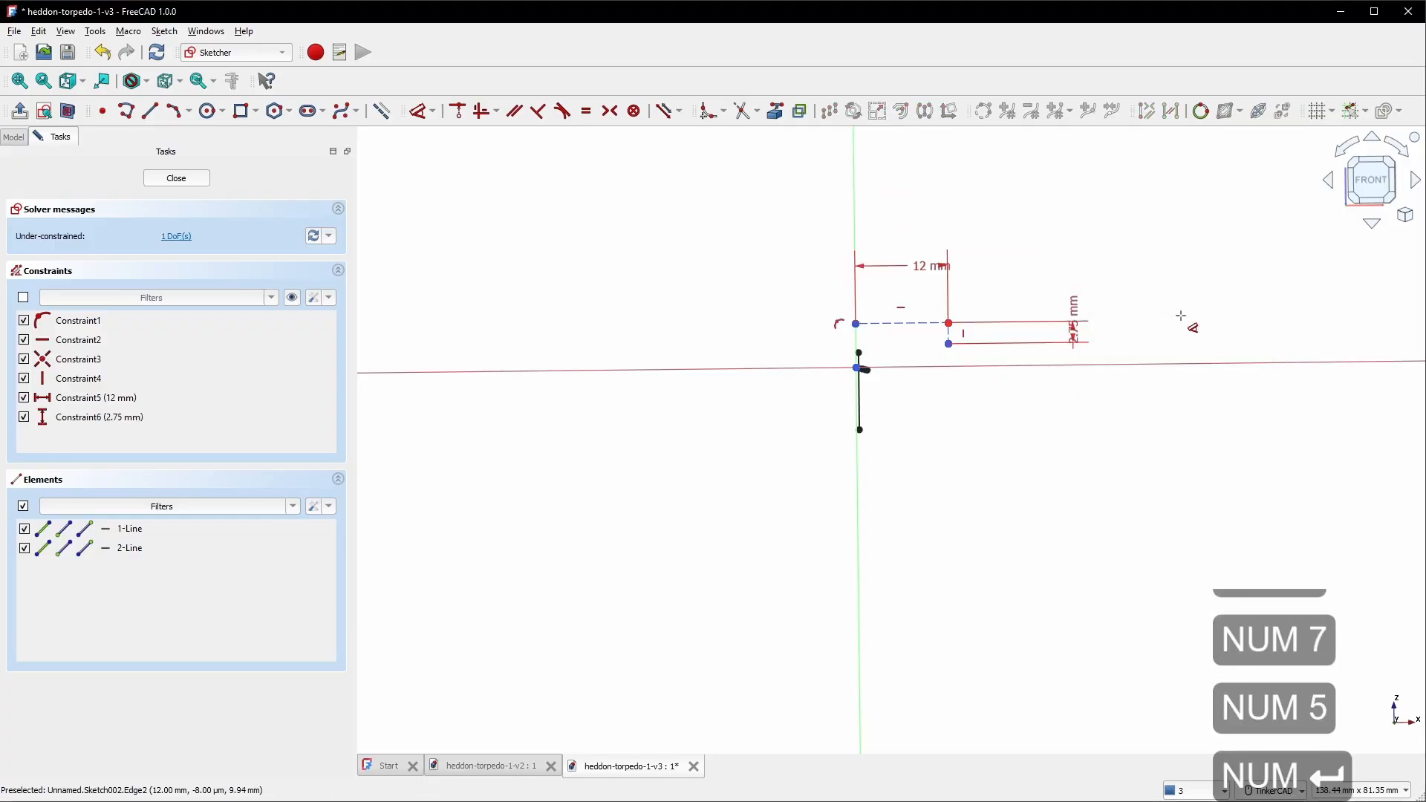
{"action": "scroll", "coordinate": [924, 407], "scroll_direction": "up", "scroll_amount": 2}
{"action": "right_click", "coordinate": [998, 280]}
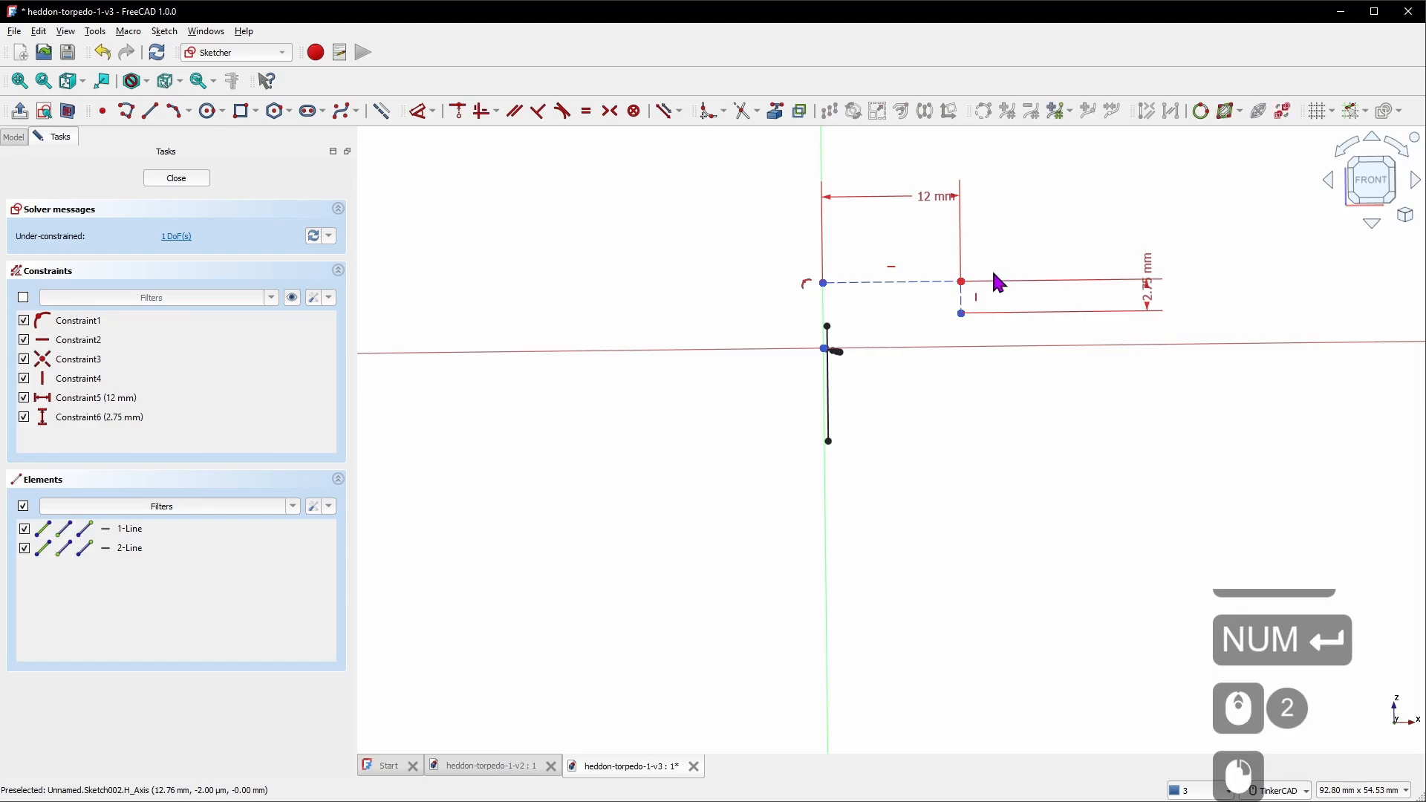
Constrain the lower endpoint of the vertical construction line onto the sketch's horizontal axis and return to the front view
{"action": "left_click", "coordinate": [959, 312]}
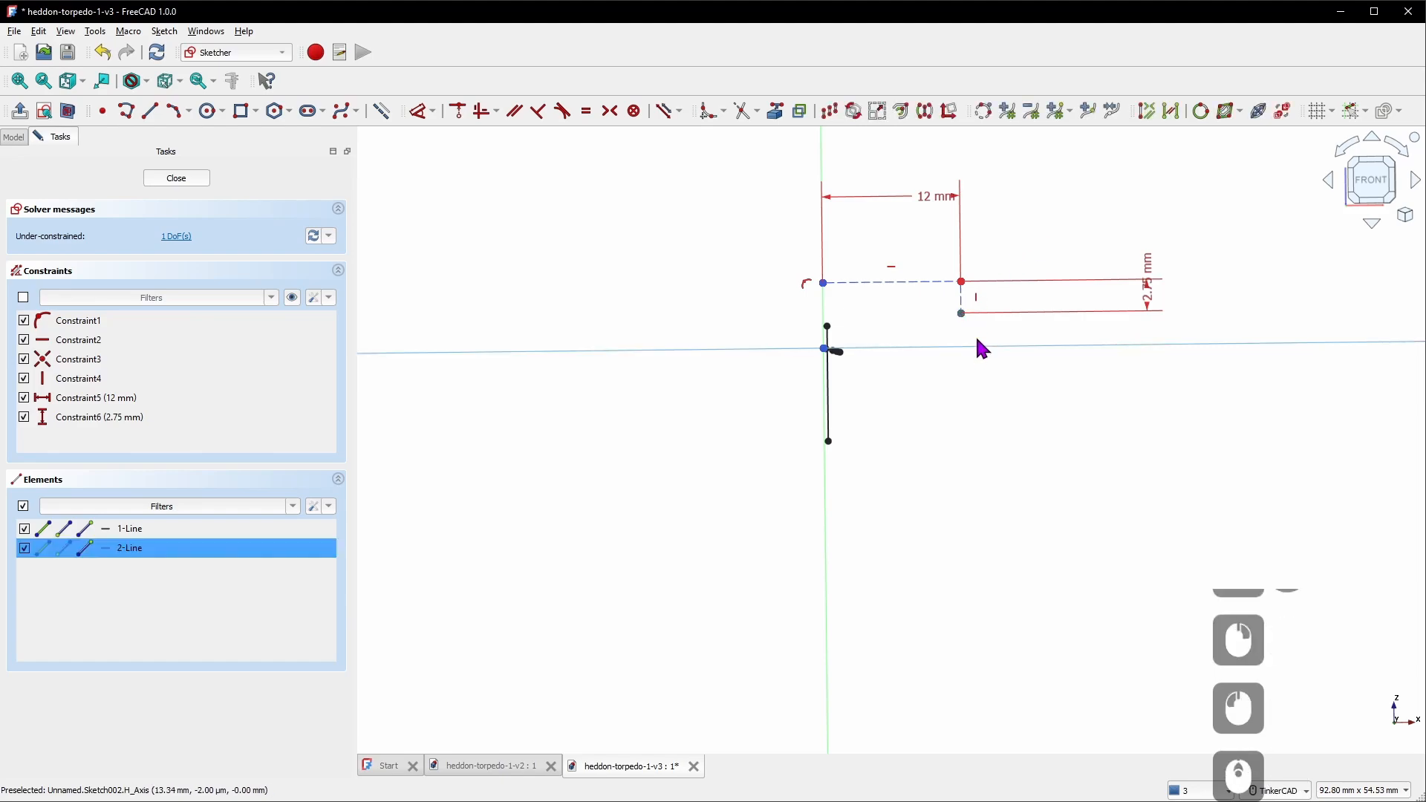
{"action": "scroll", "coordinate": [970, 355], "scroll_direction": "up", "scroll_amount": 3}
{"action": "left_click", "coordinate": [949, 391]}
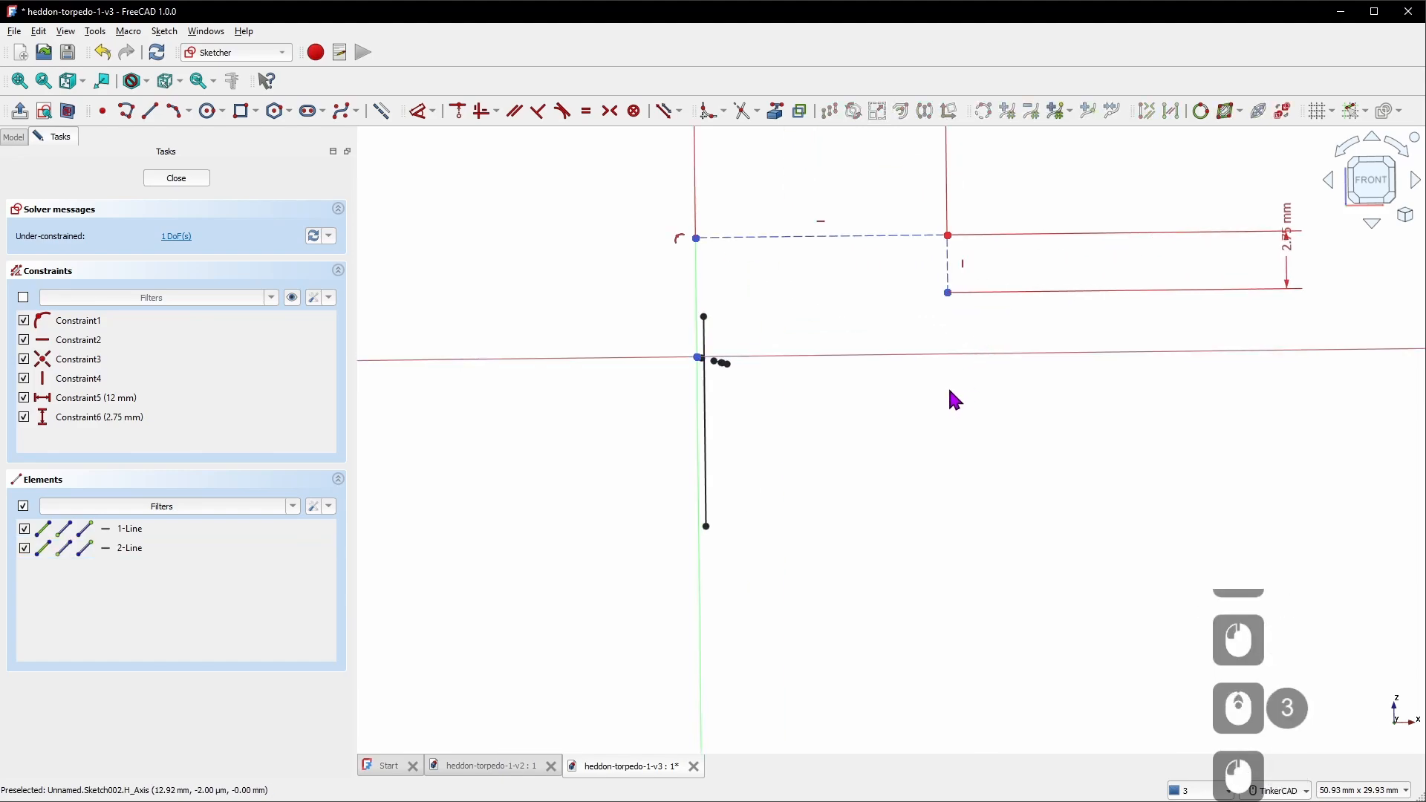
{"action": "left_click", "coordinate": [946, 295]}
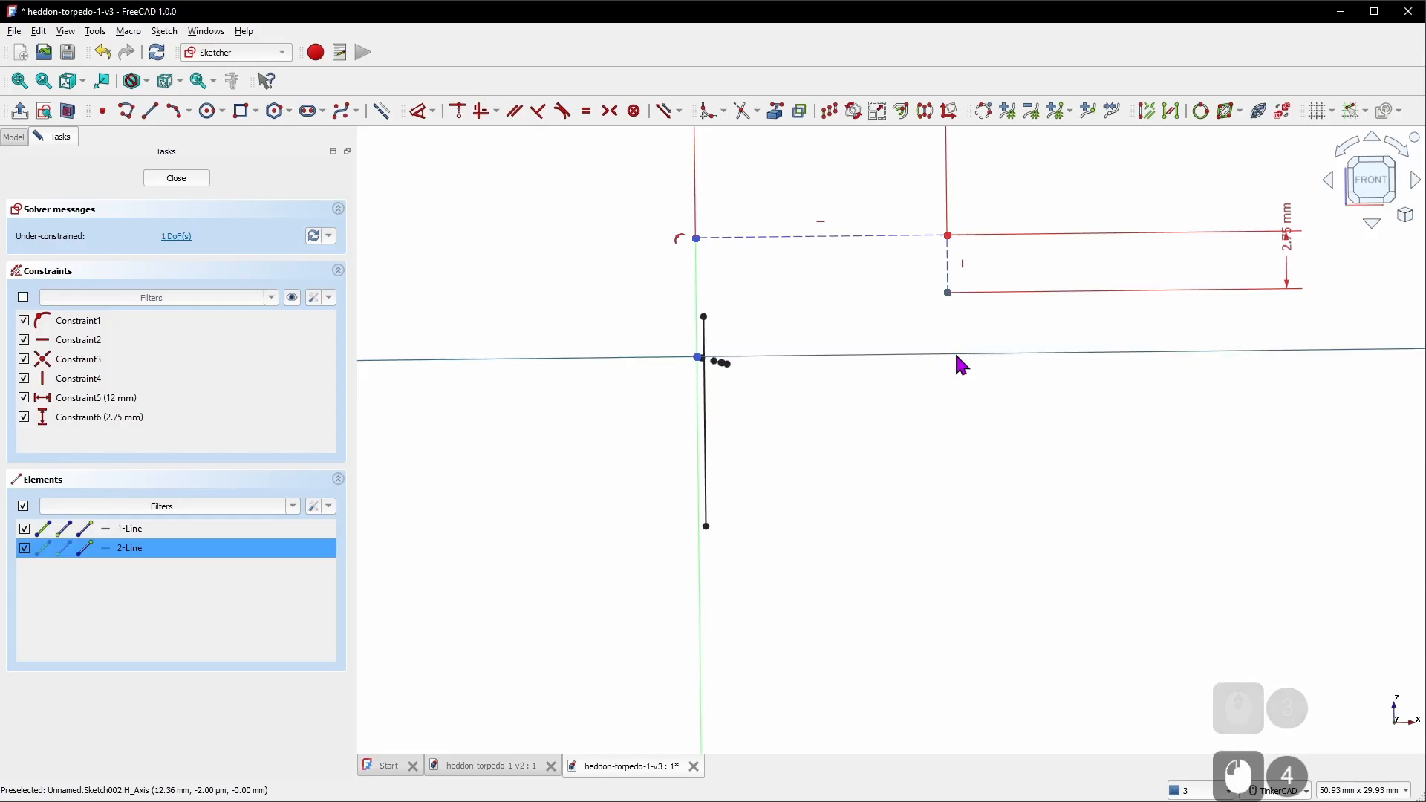
{"action": "key", "text": "c"}
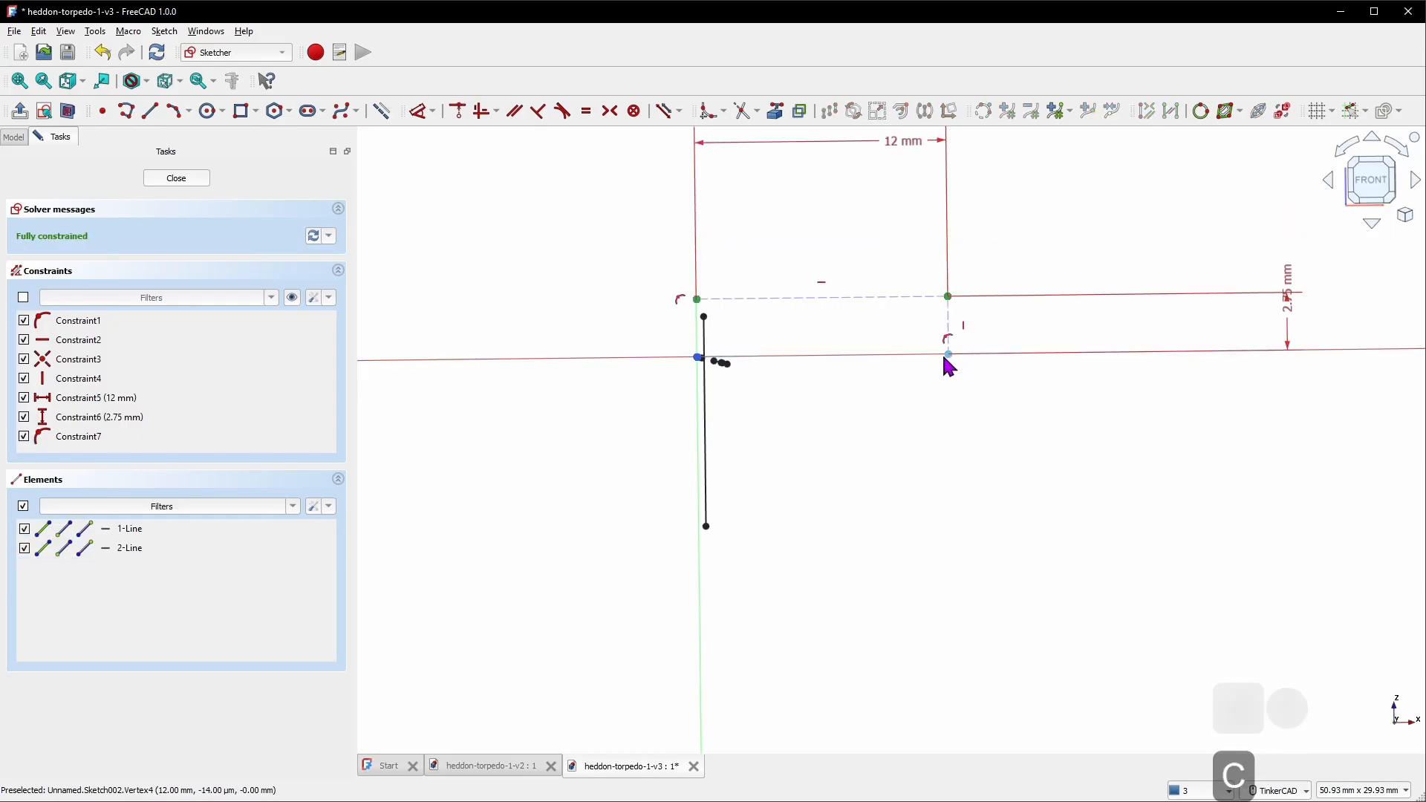
{"action": "left_click", "coordinate": [1370, 183]}
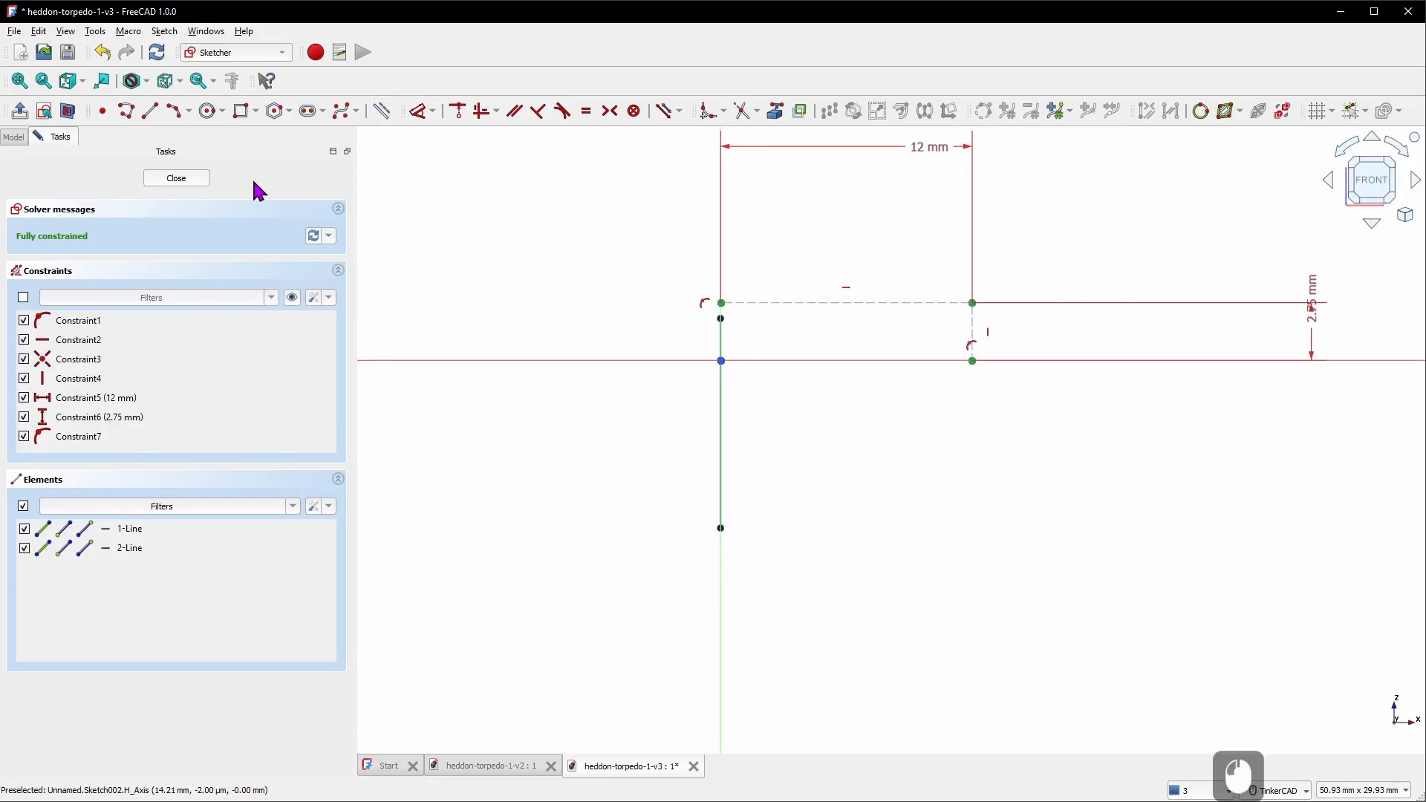
Draw two regular 3-rim-point arcs from the origin to the vertical line's lower endpoint, one bulging above the horizontal axis and one below
{"action": "left_click", "coordinate": [177, 115]}
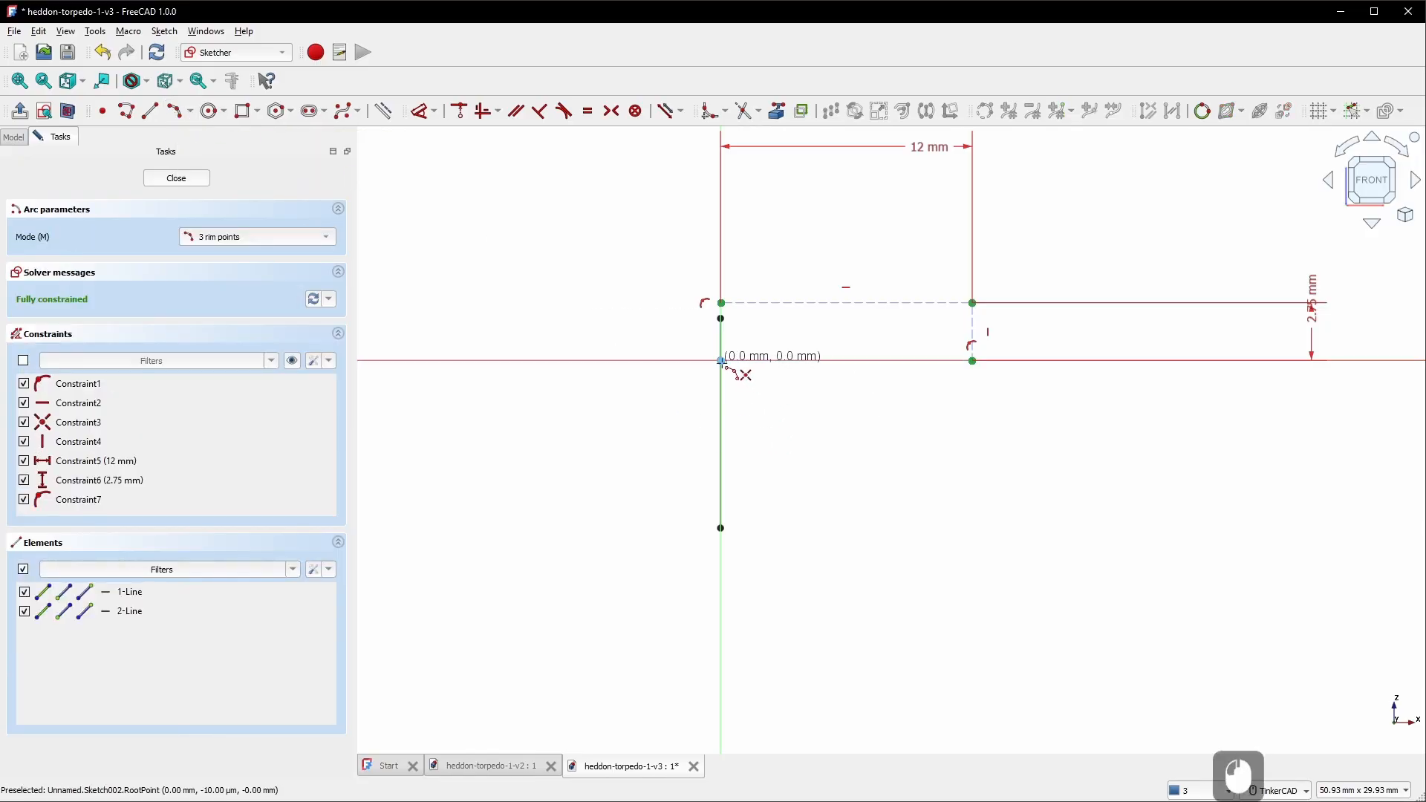
{"action": "left_click", "coordinate": [720, 361]}
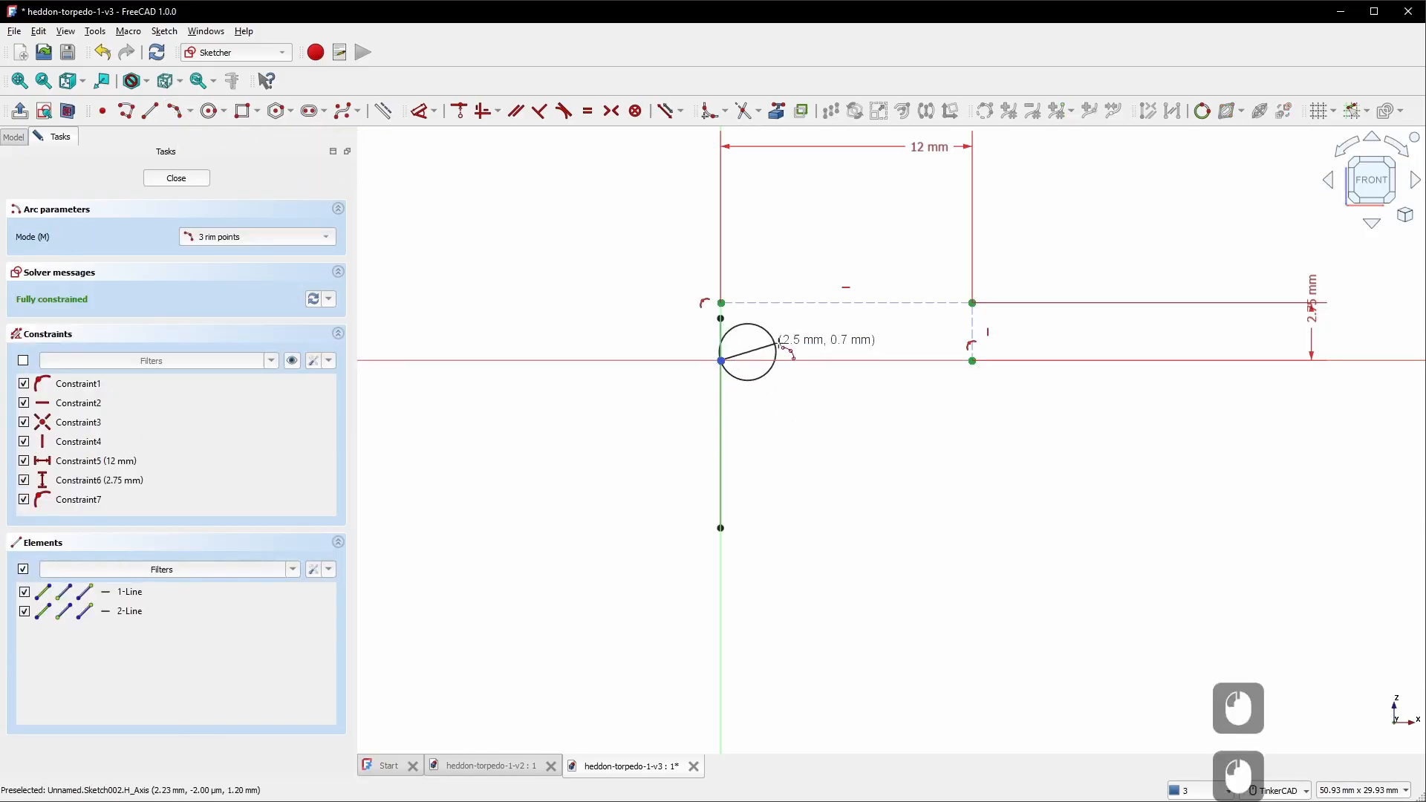
{"action": "left_click", "coordinate": [972, 361]}
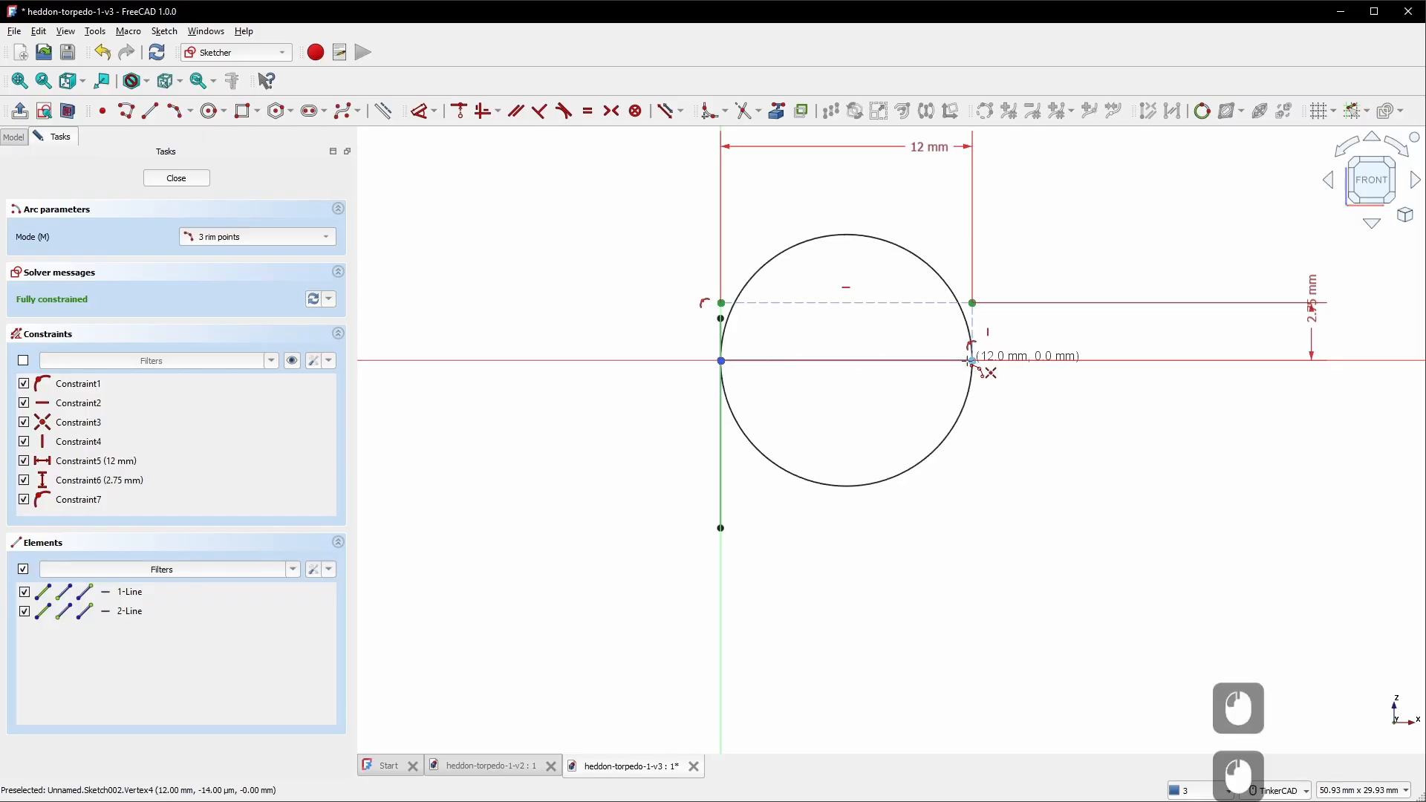
{"action": "left_click", "coordinate": [887, 325]}
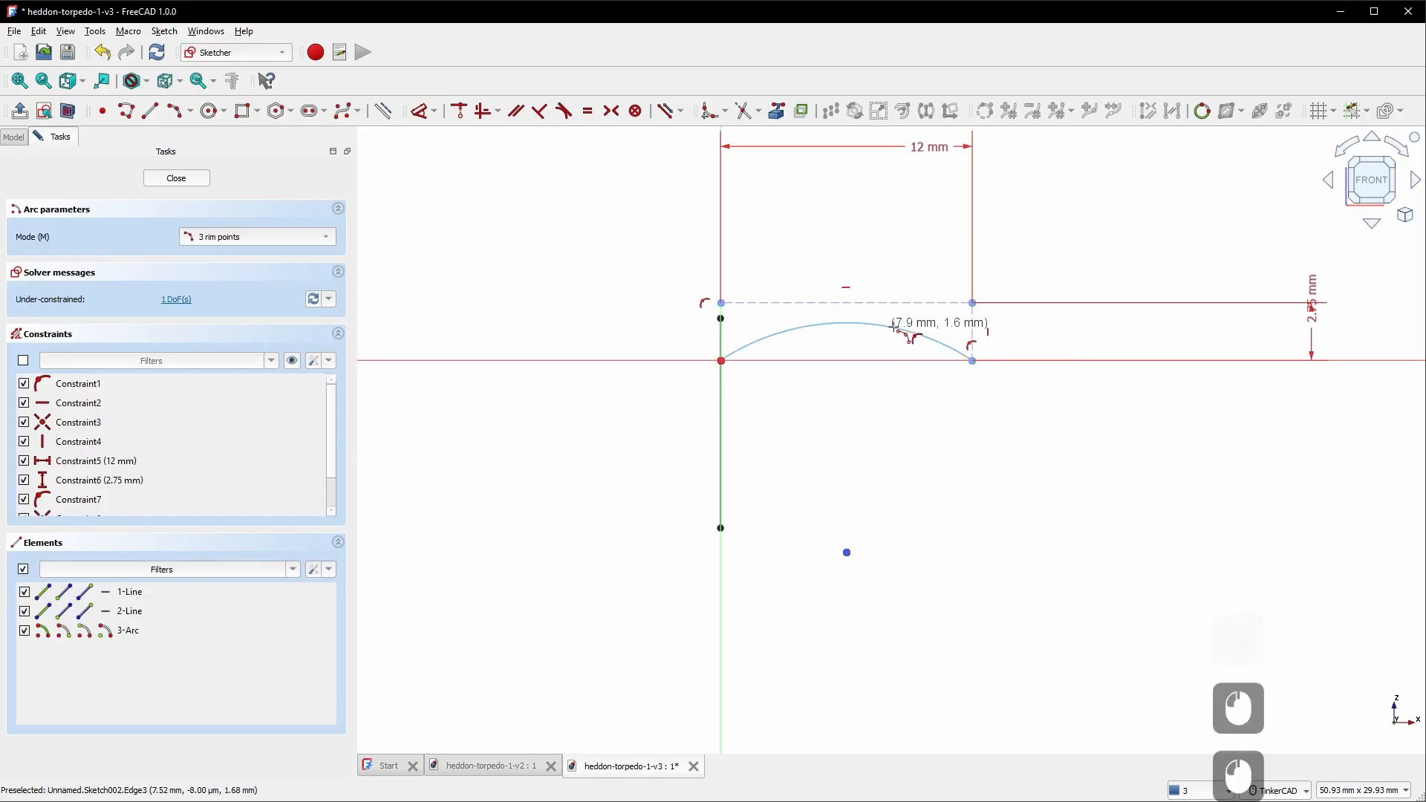
{"action": "left_click", "coordinate": [721, 362]}
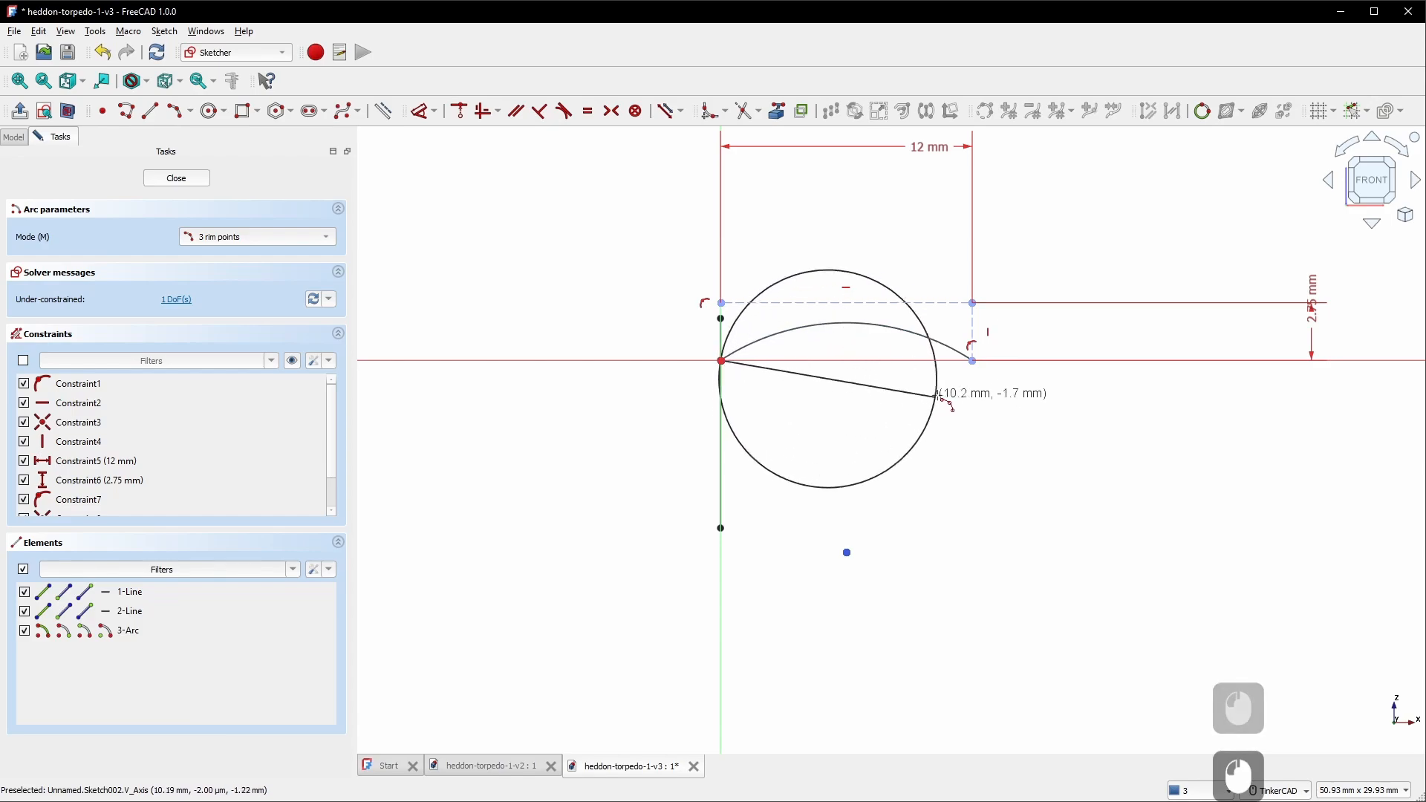
{"action": "left_click", "coordinate": [972, 360]}
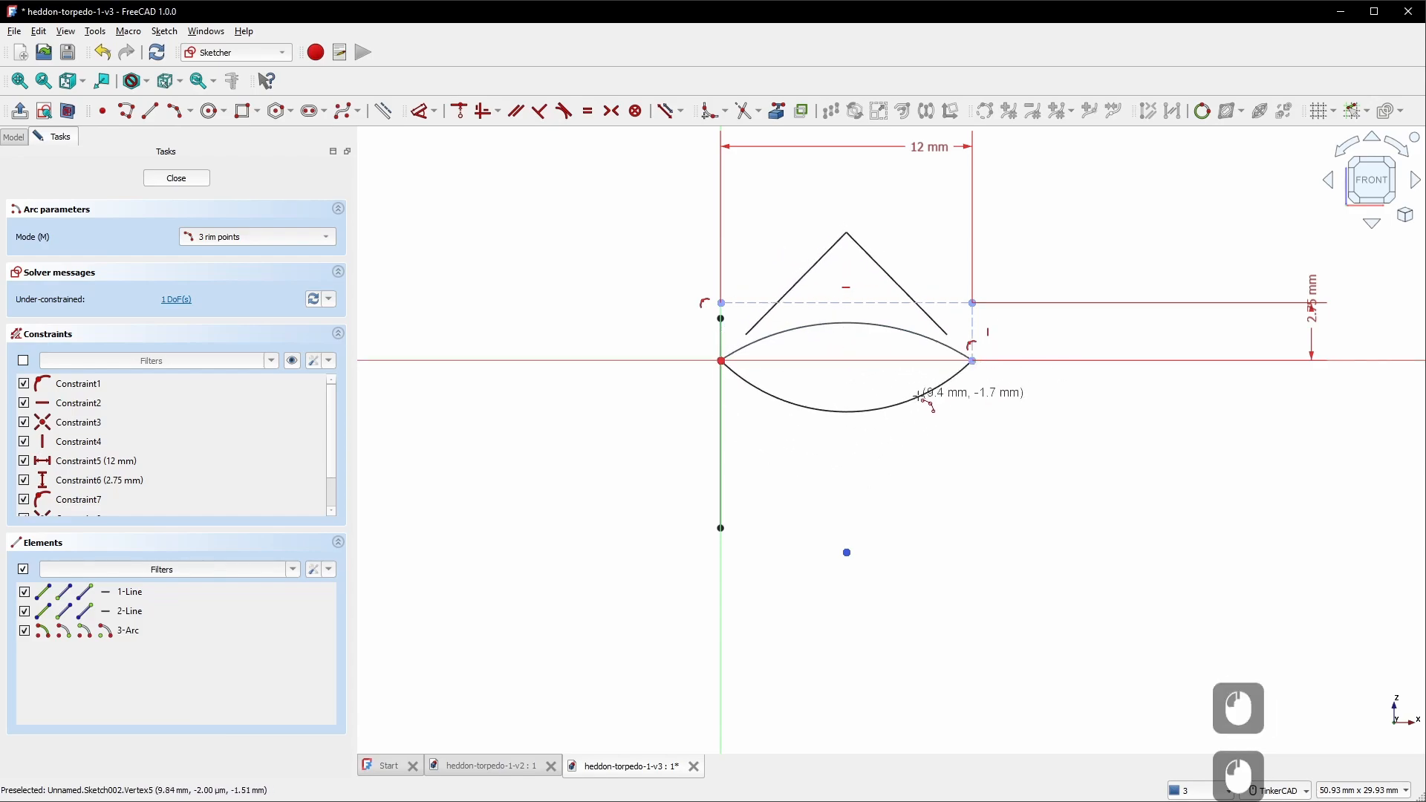
{"action": "left_click", "coordinate": [919, 397]}
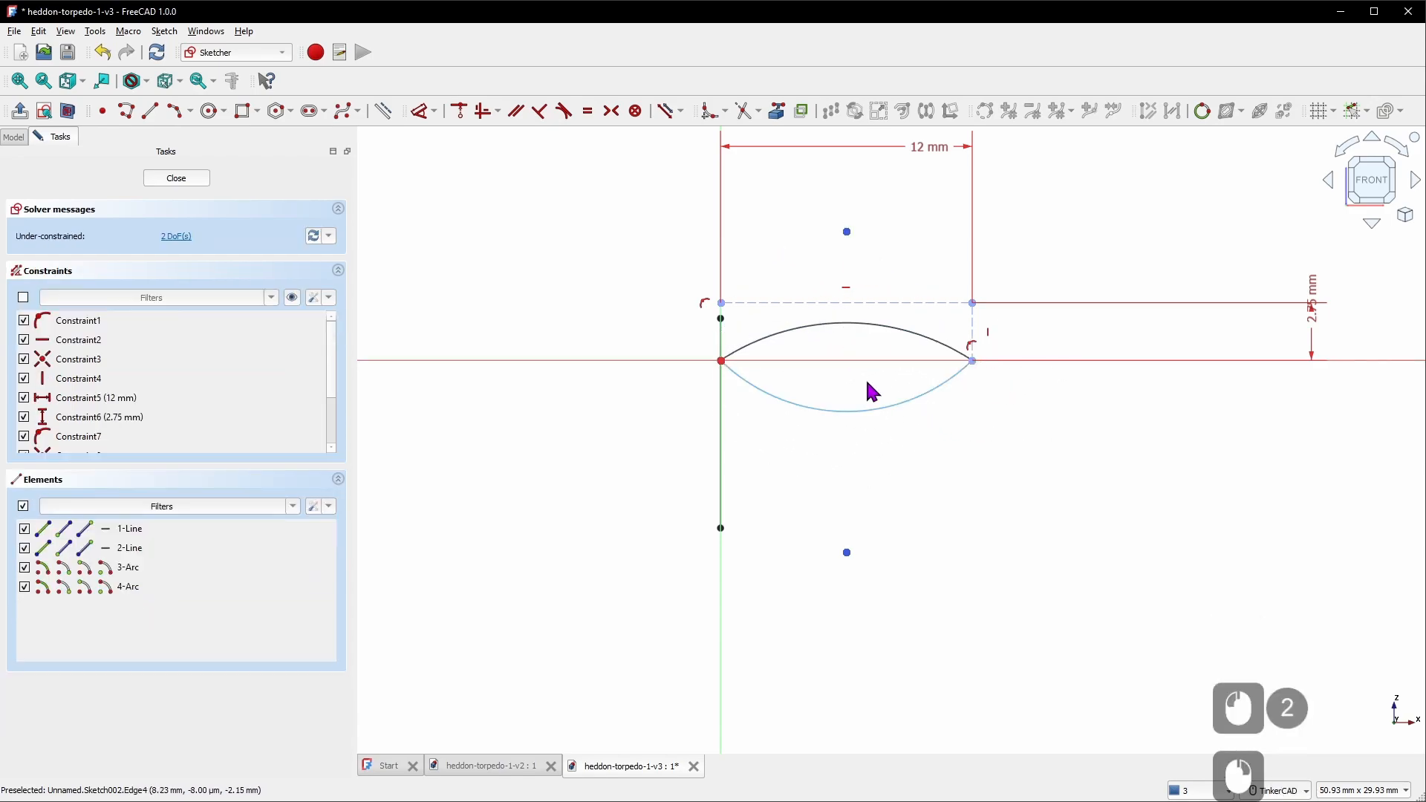
Make the upper arc tangent to the horizontal construction line and constrain the upper and lower arcs as equal
{"action": "left_click", "coordinate": [838, 320]}
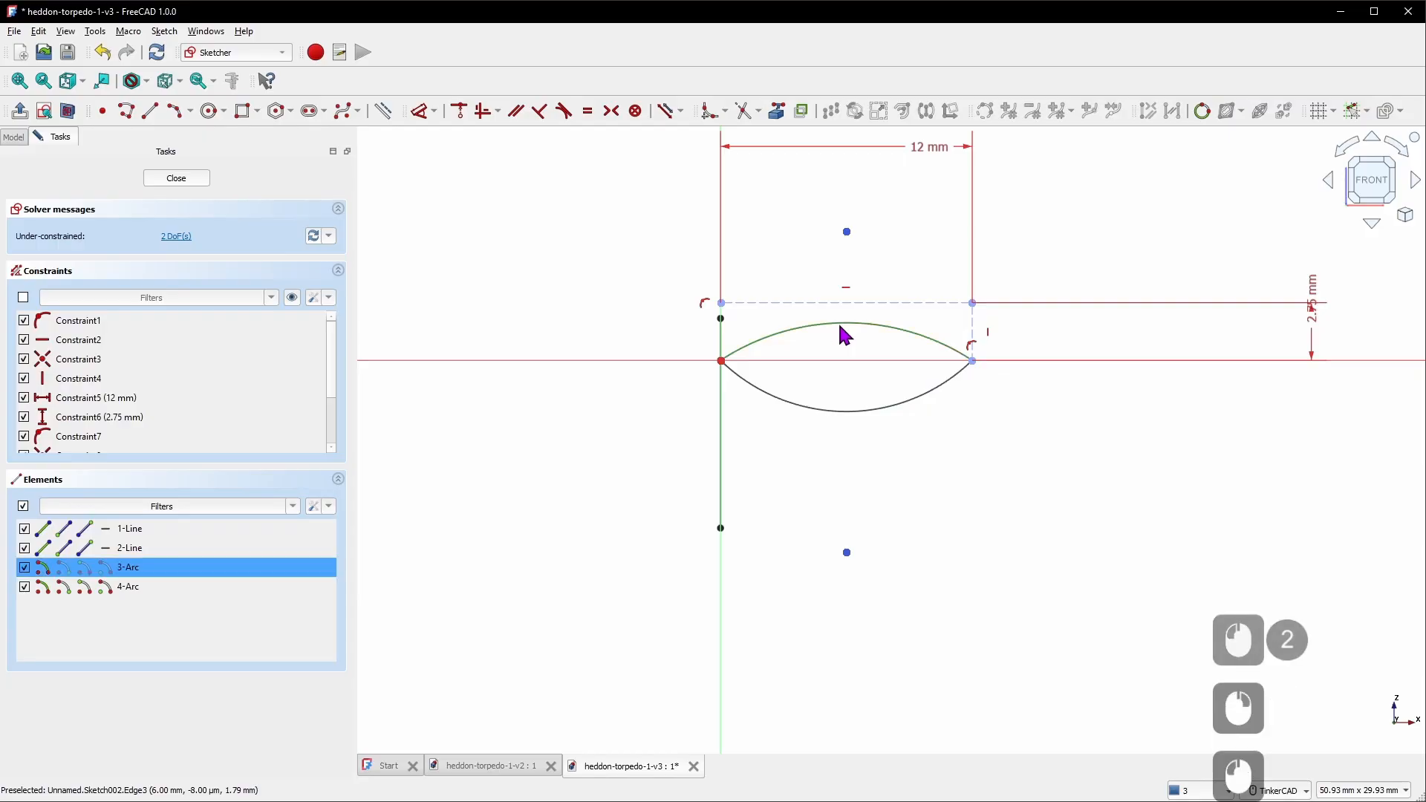
{"action": "left_click", "coordinate": [888, 304]}
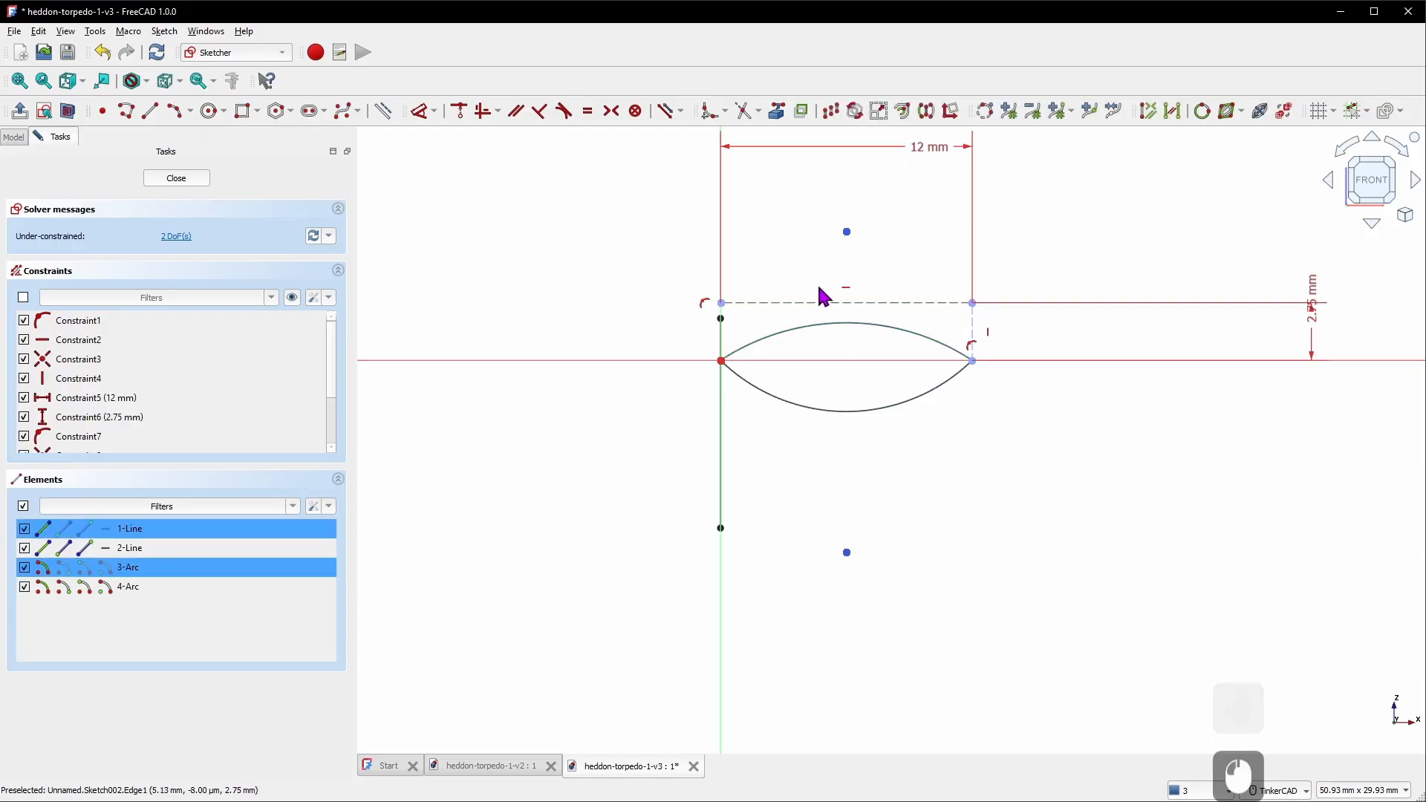
{"action": "left_click", "coordinate": [566, 115]}
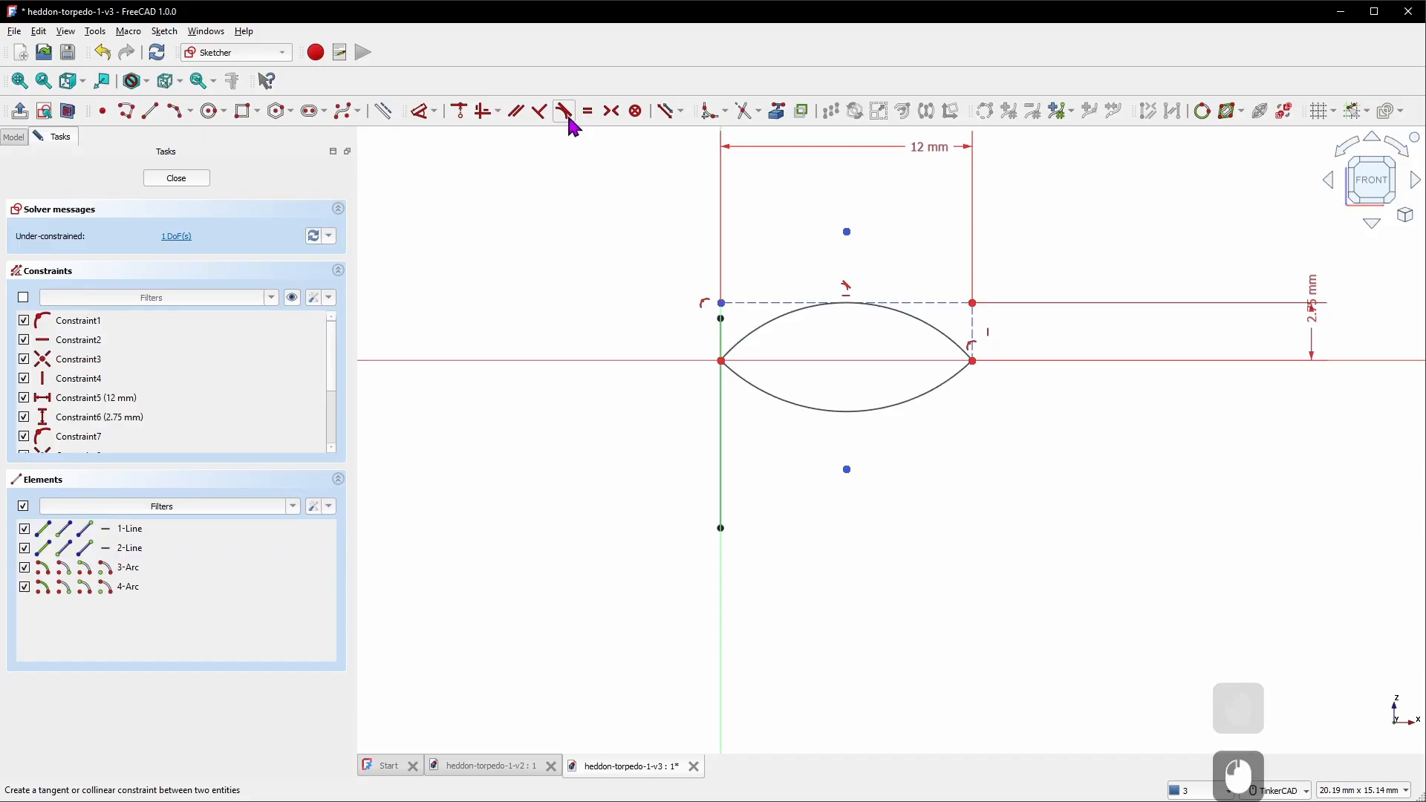
{"action": "left_click", "coordinate": [761, 331]}
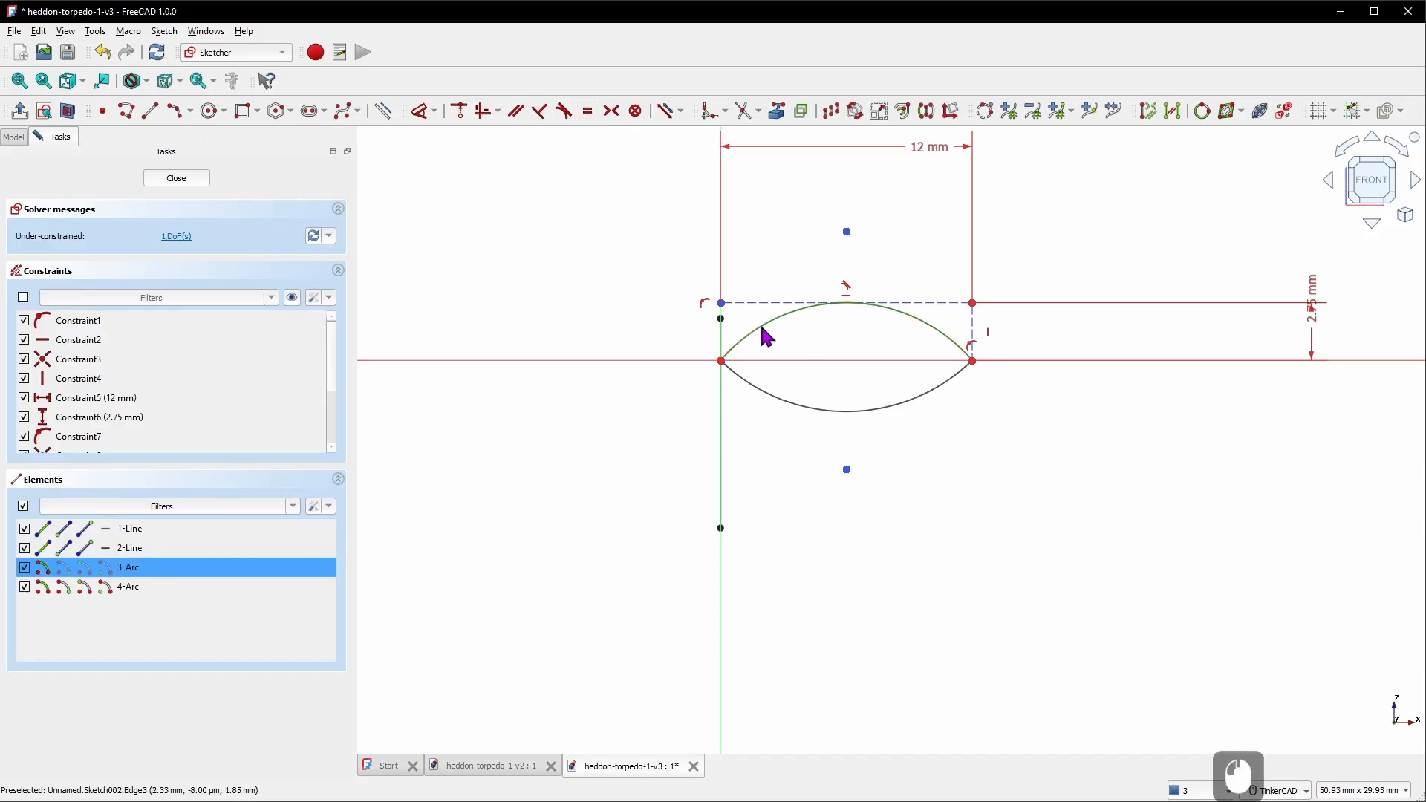
{"action": "left_click", "coordinate": [870, 424]}
{"action": "left_click", "coordinate": [588, 112]}
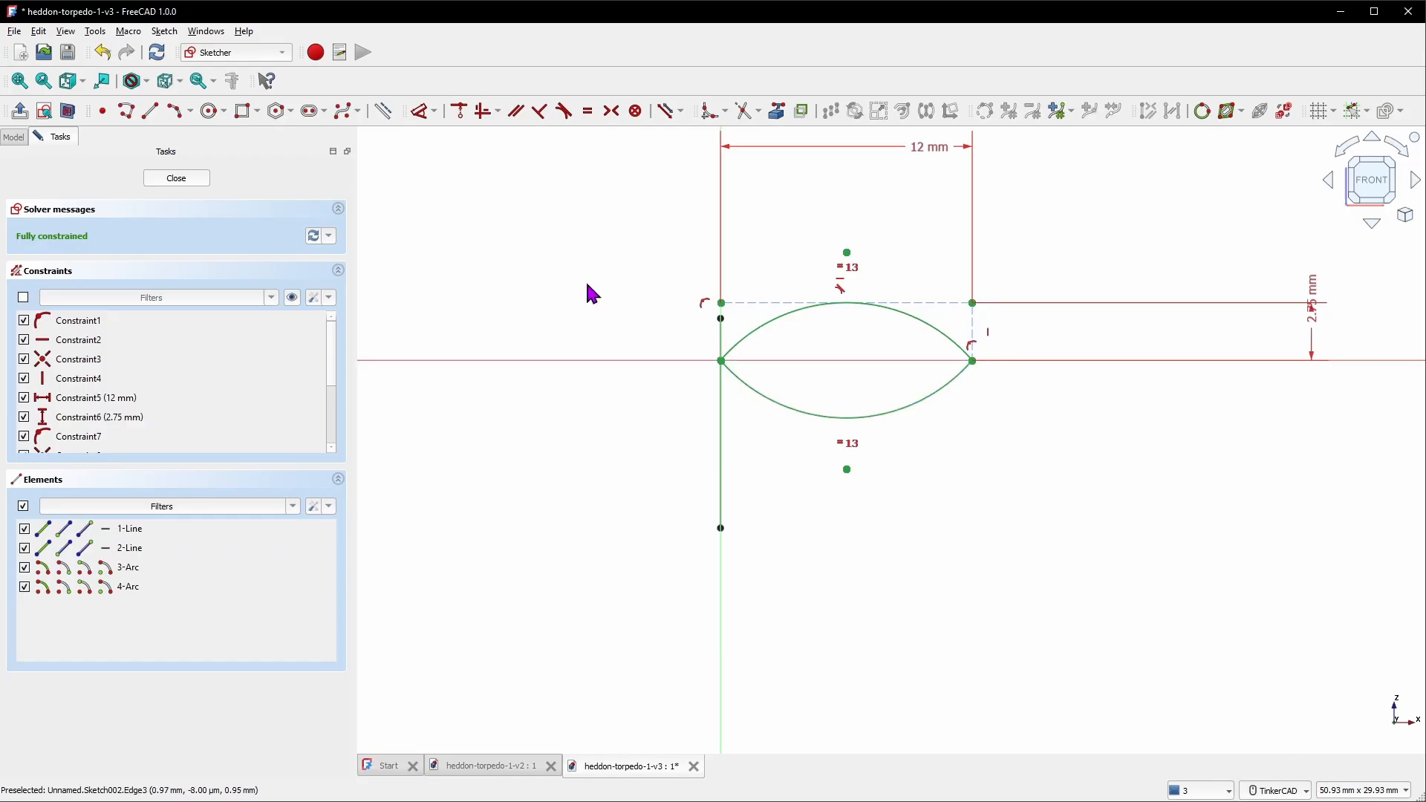
Close the blade sketch and show the Cut lure body again
{"action": "left_click", "coordinate": [196, 182]}
{"action": "left_click", "coordinate": [76, 216]}
{"action": "key", "text": "space"}
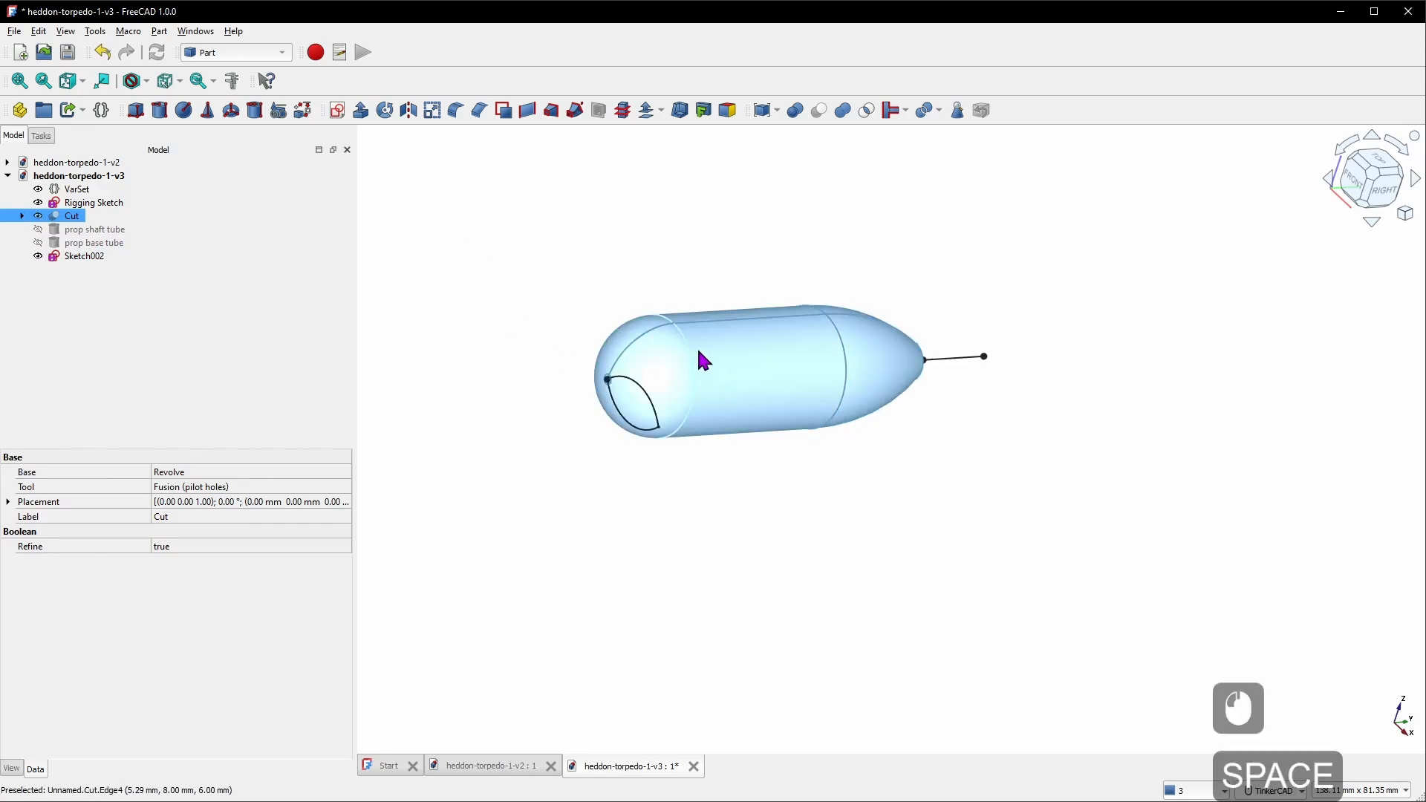
Rename the blade profile sketch to "prop blade"
{"action": "right_click_drag", "start_coordinate": [926, 315], "coordinate": [812, 323]}
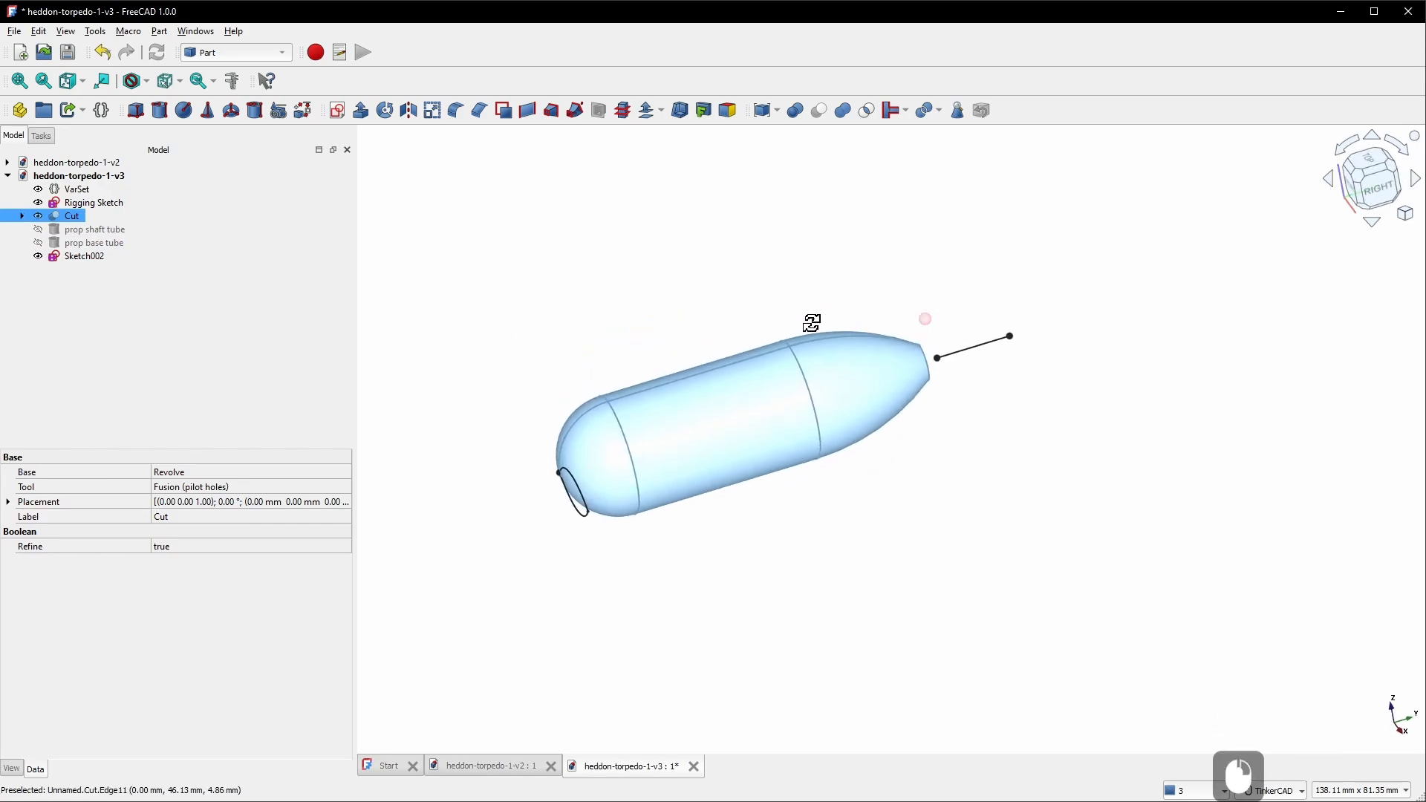
{"action": "left_click", "coordinate": [85, 257]}
{"action": "right_click", "coordinate": [89, 259]}
{"action": "left_click", "coordinate": [185, 719]}
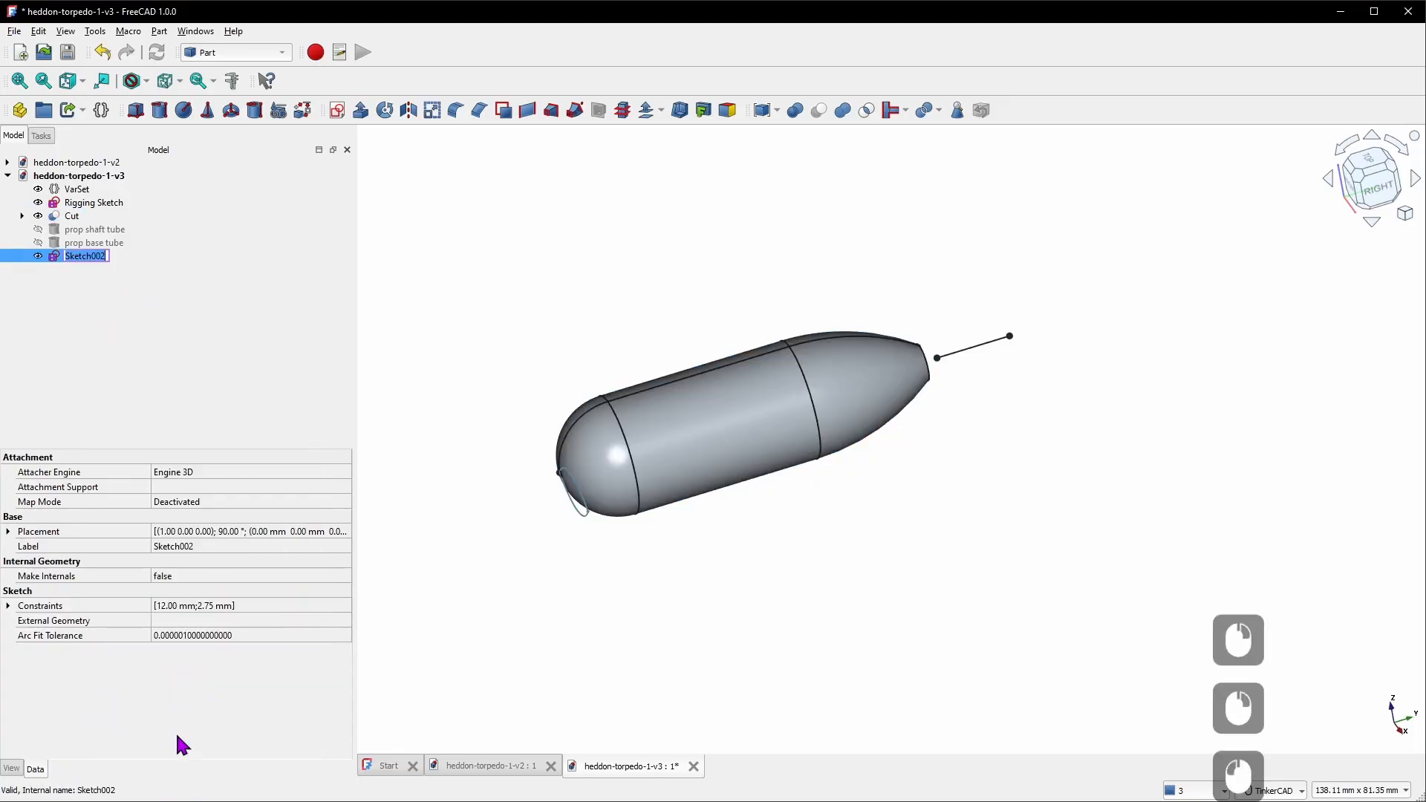
{"action": "type", "text": "prop blade"}
{"action": "key", "text": "Return"}
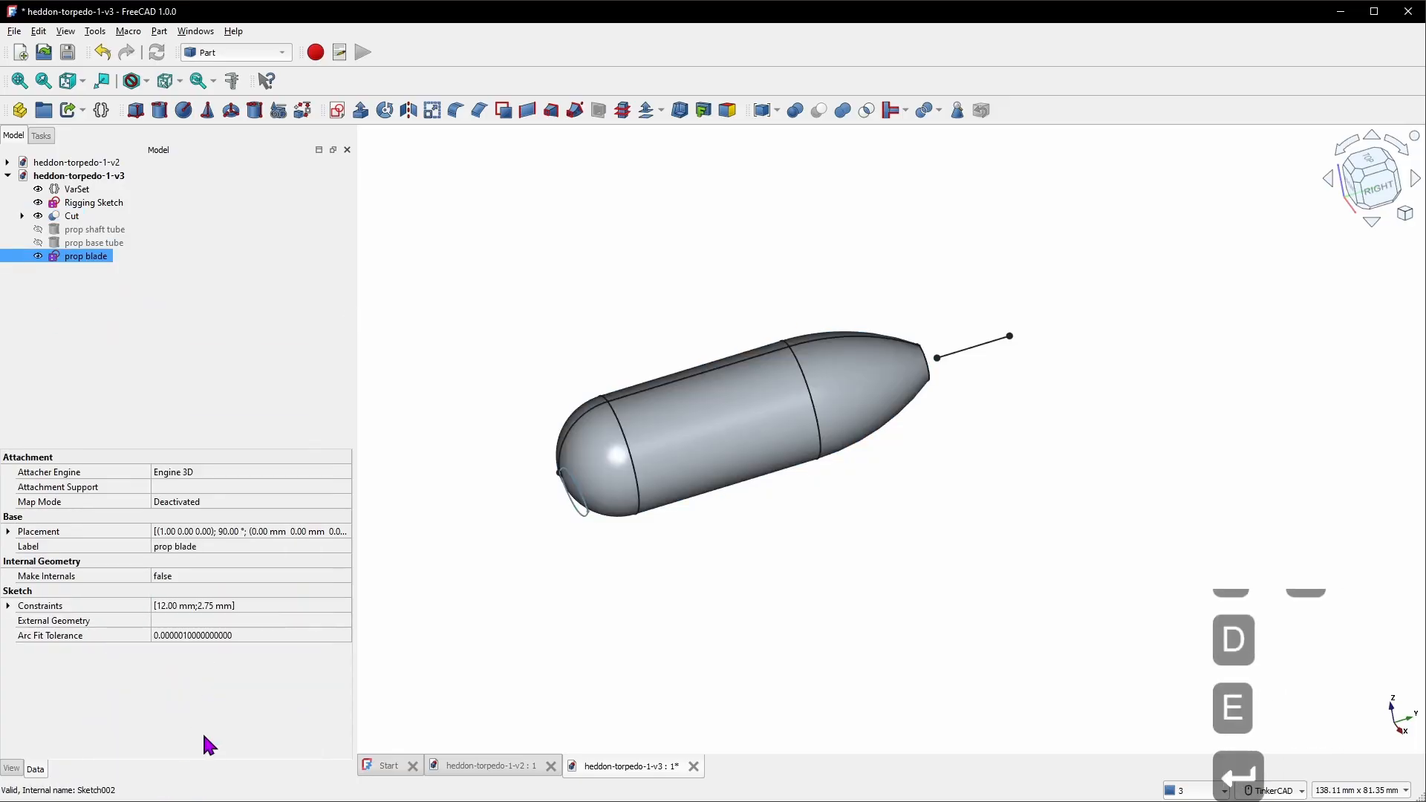
Attach the prop blade sketch to the near endpoint and line of the rigging line beyond the lure's tapered end, using mode Align O-N-X
{"action": "double_click", "coordinate": [335, 502]}
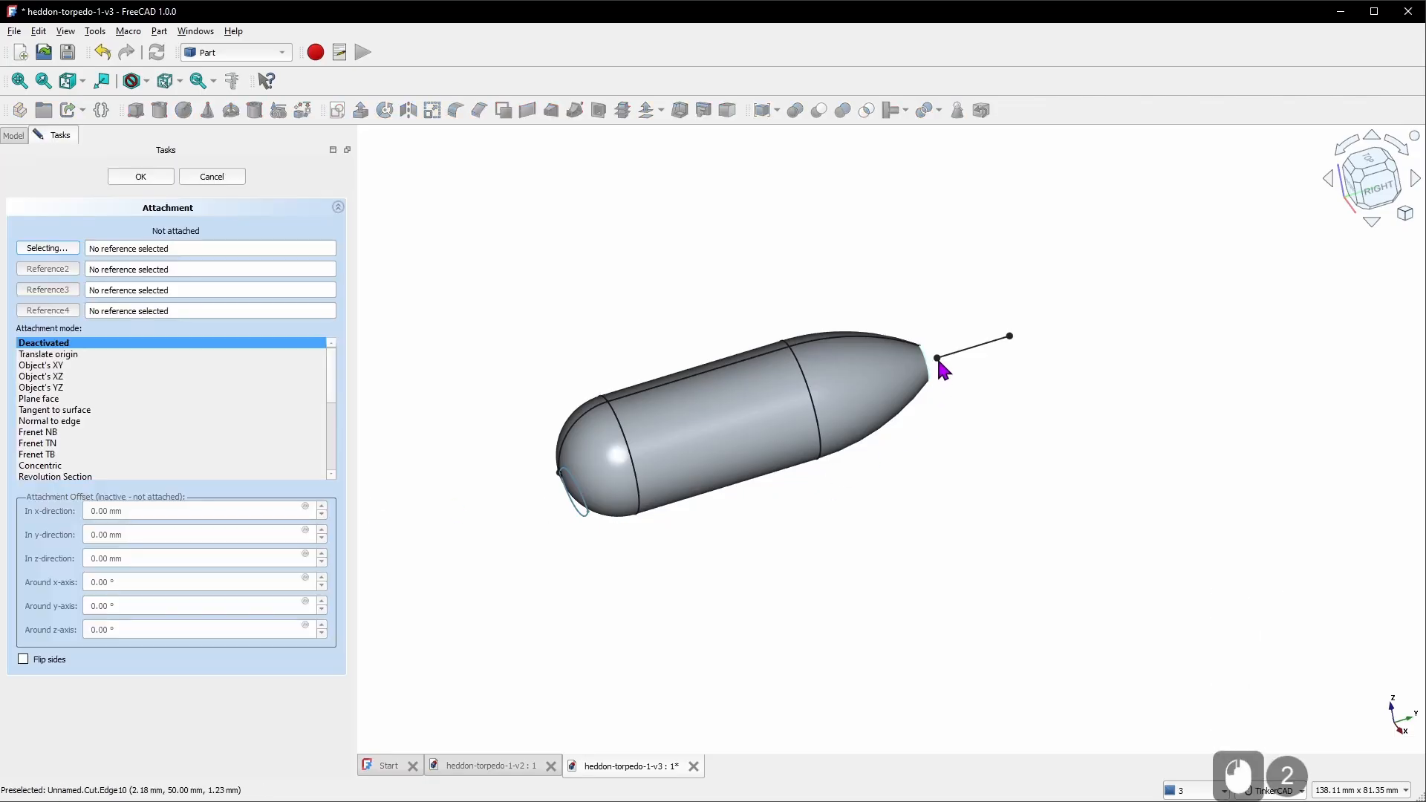
{"action": "left_click", "coordinate": [937, 357]}
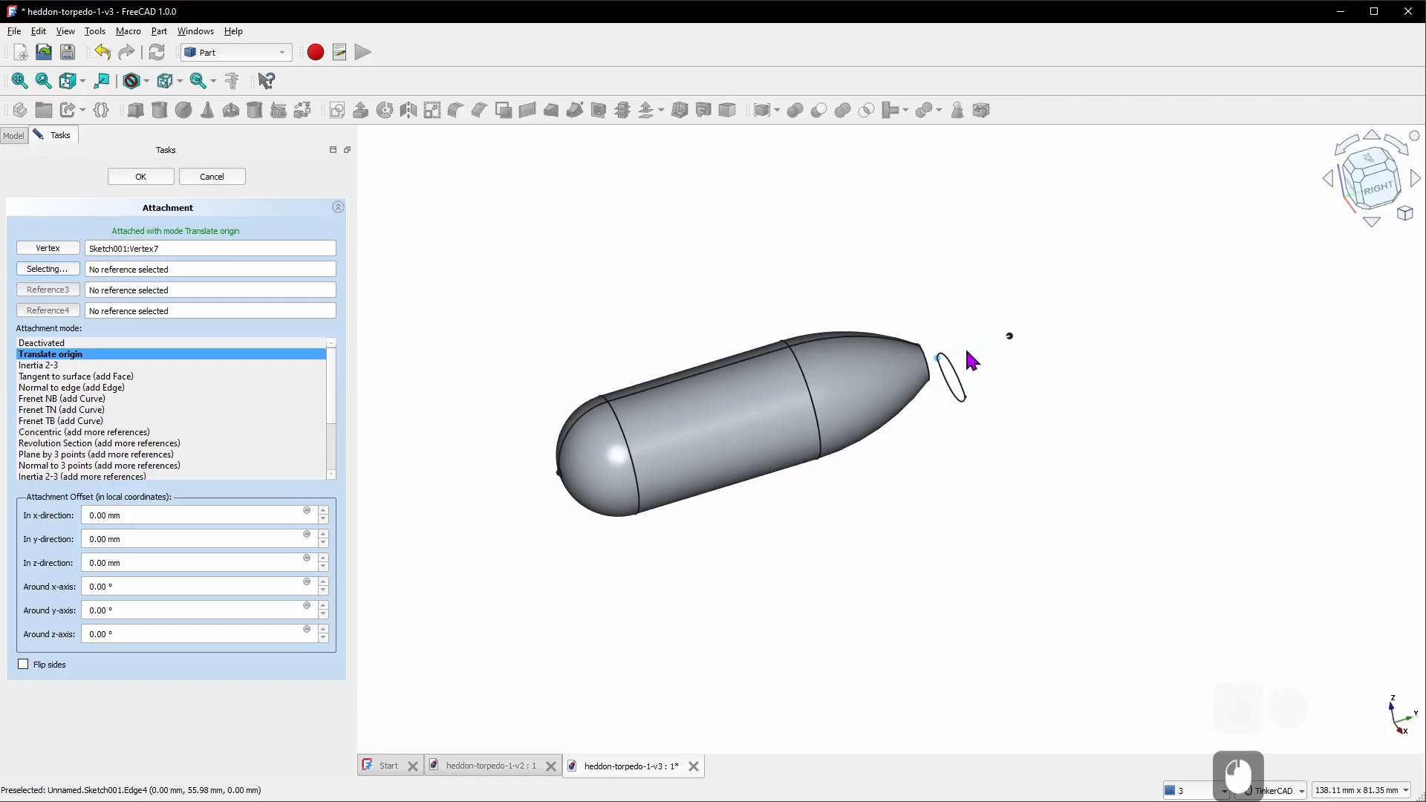
{"action": "left_click", "coordinate": [966, 352]}
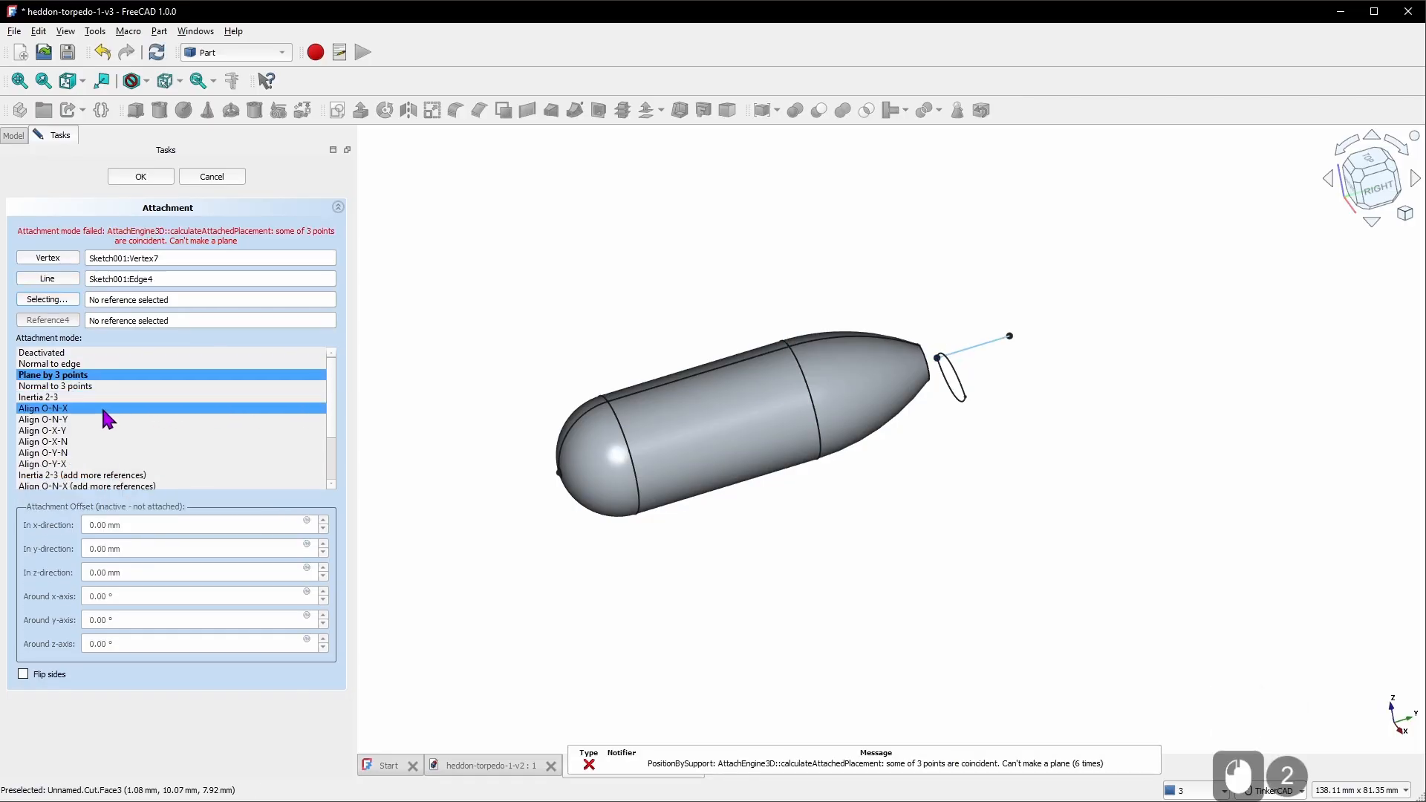
{"action": "mouse_move", "coordinate": [111, 419]}
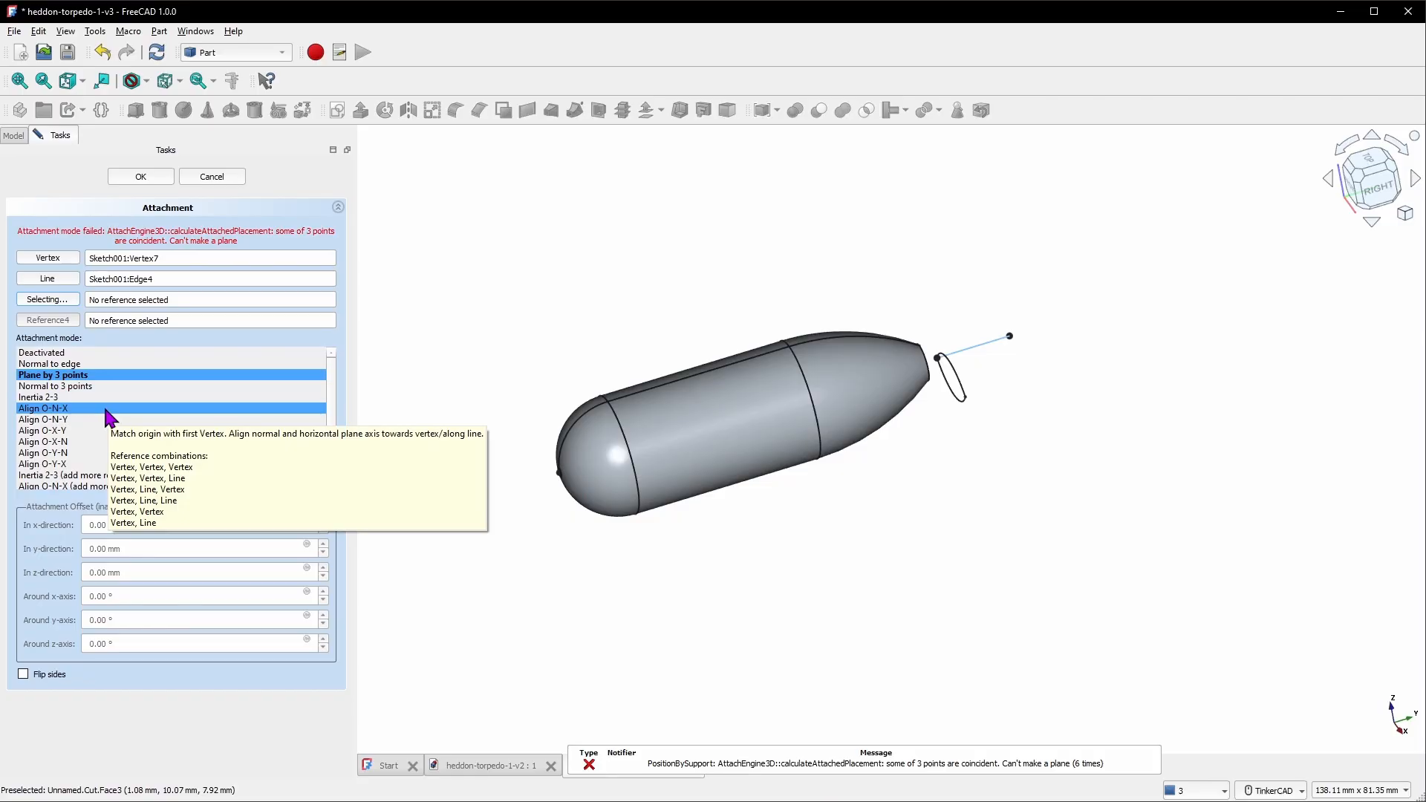
{"action": "left_click", "coordinate": [106, 408]}
{"action": "right_click_drag", "start_coordinate": [772, 445], "coordinate": [839, 484]}
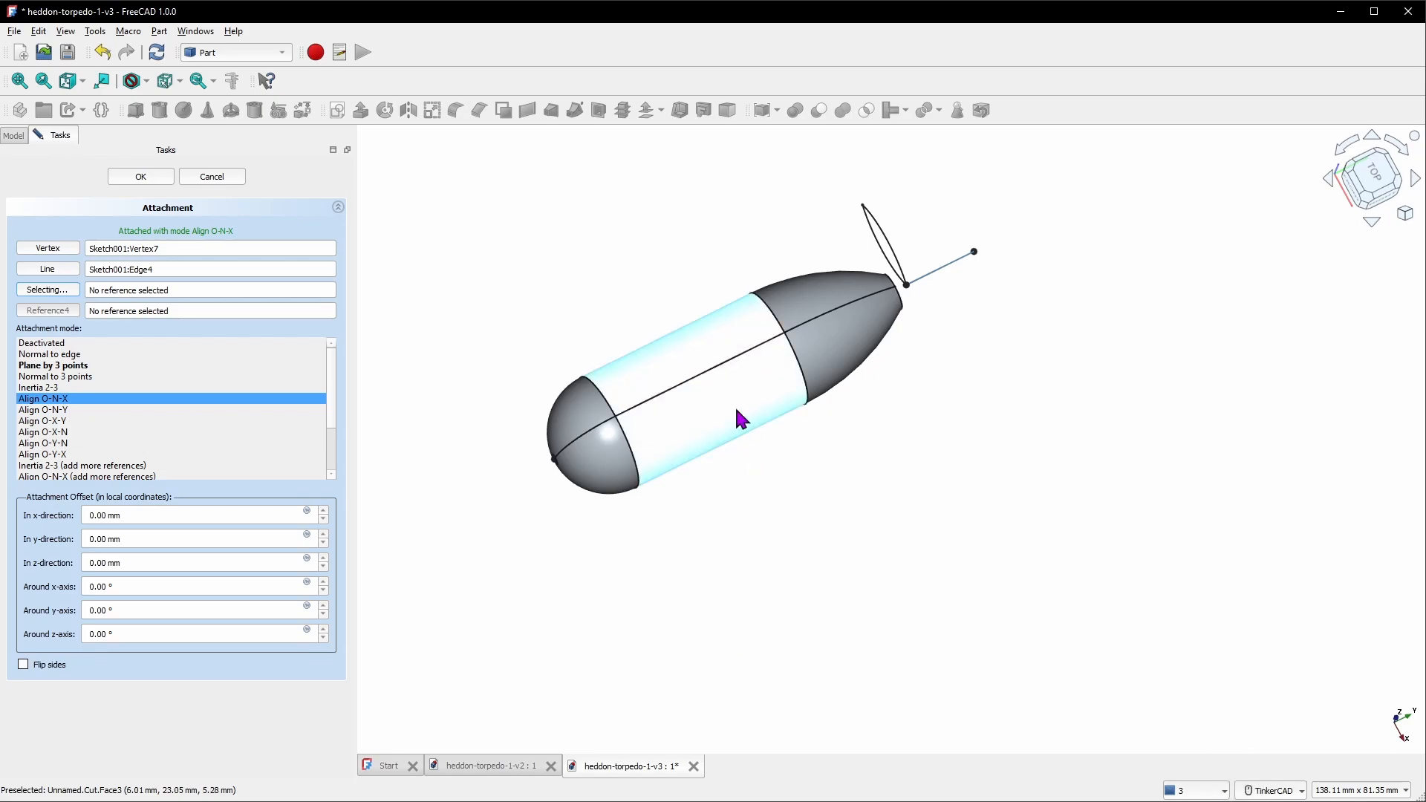
Try a 45° attachment rotation around the x-axis for the blade sketch and inspect its orientation
{"action": "left_click", "coordinate": [1380, 186]}
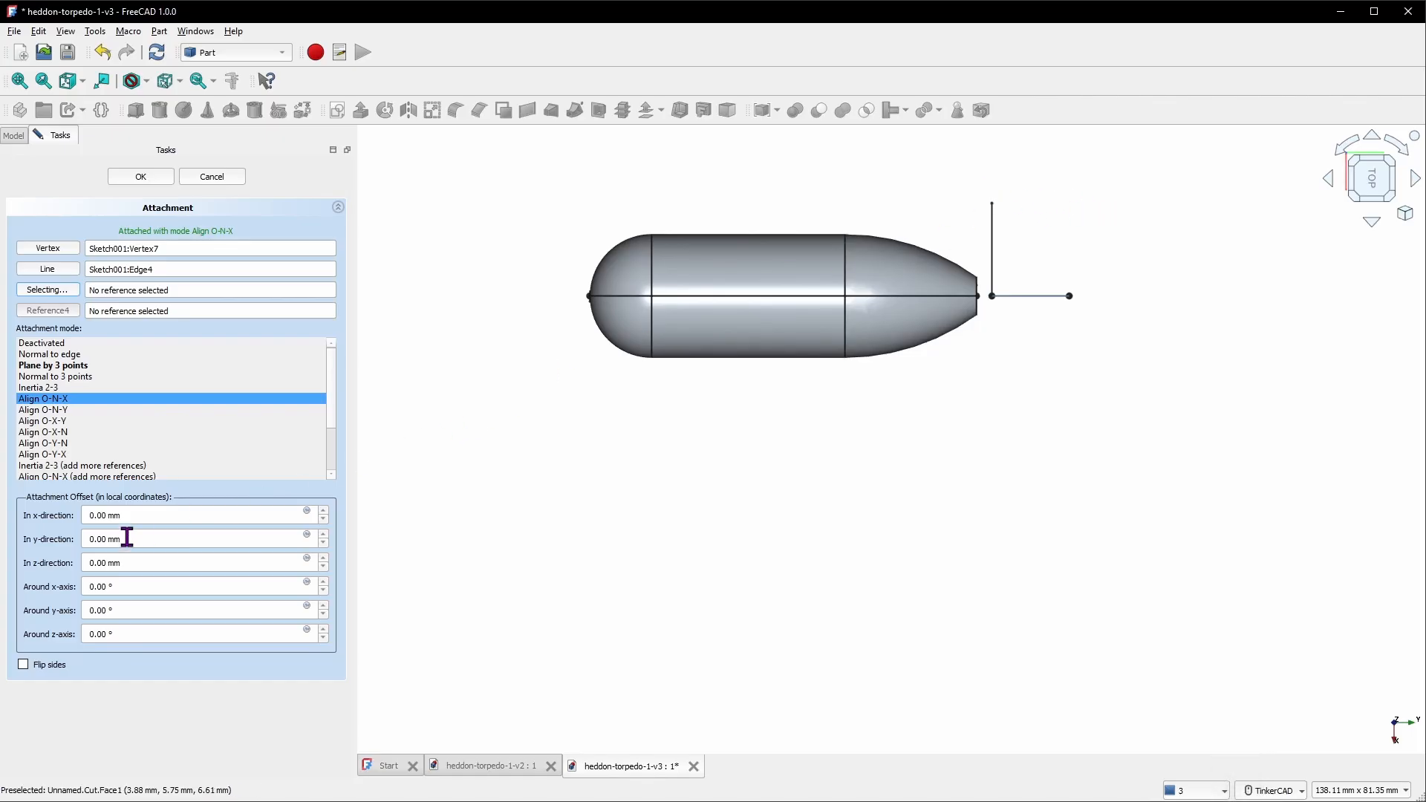
{"action": "left_click", "coordinate": [83, 586]}
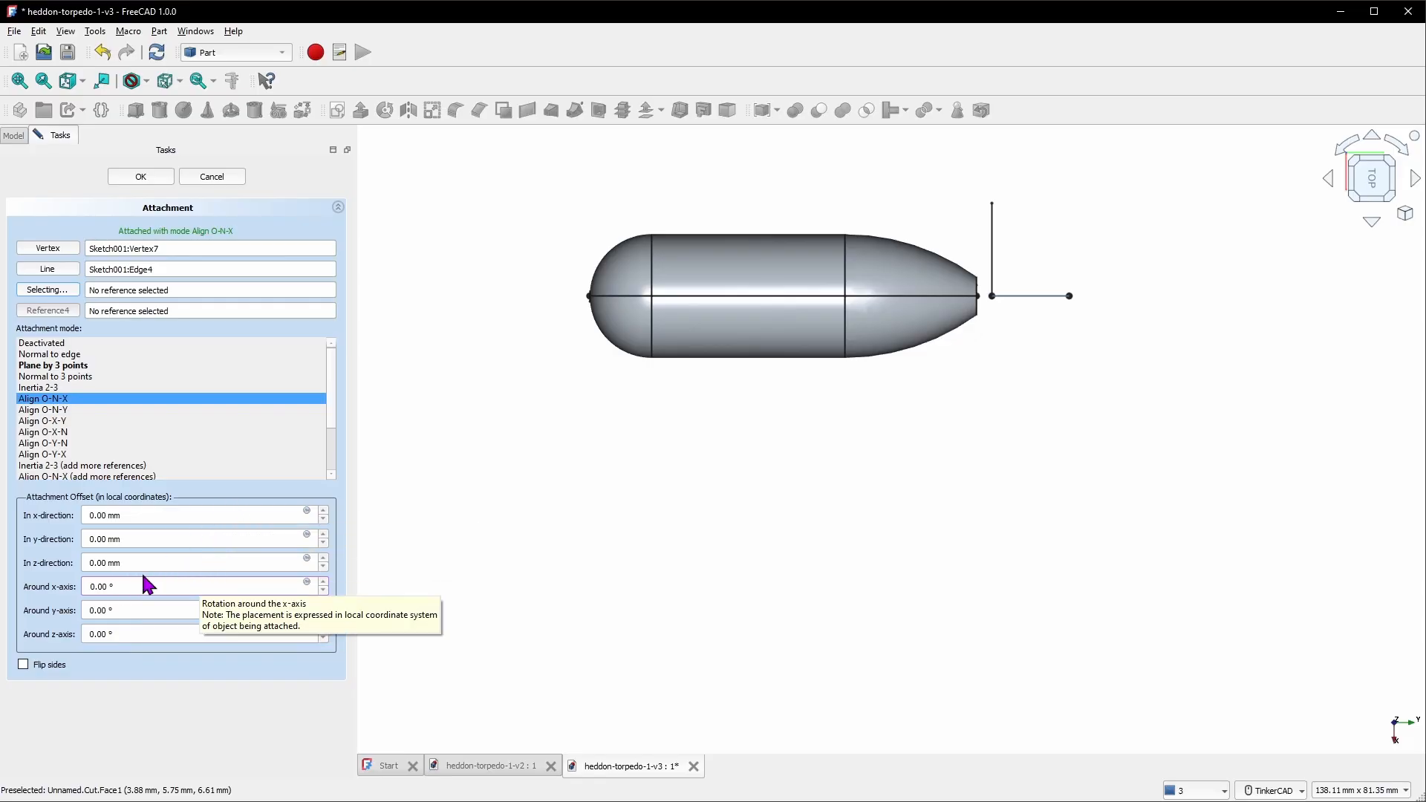
{"action": "left_click_drag", "start_coordinate": [133, 592], "coordinate": [66, 592]}
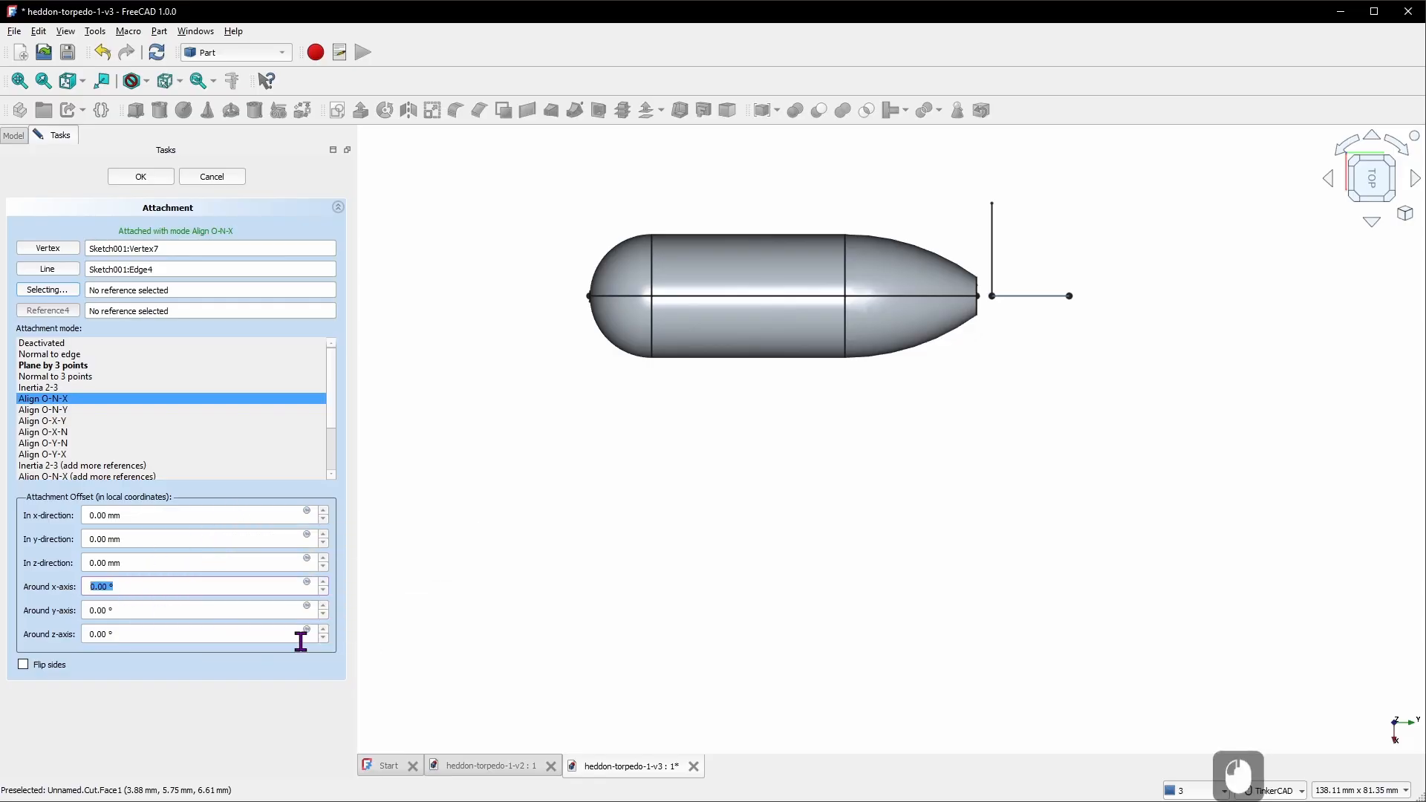
{"action": "type", "text": "45"}
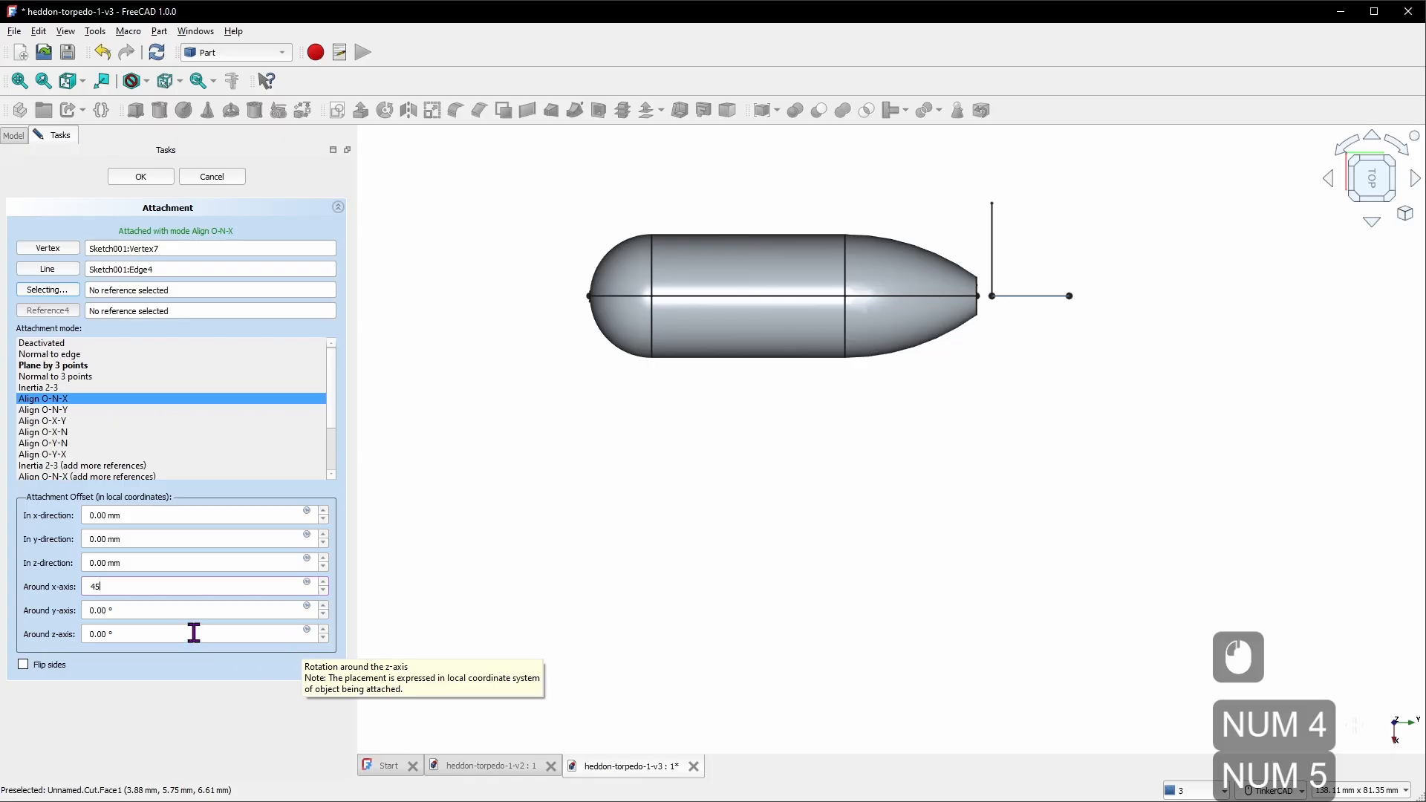
{"action": "left_click", "coordinate": [223, 611]}
{"action": "left_click", "coordinate": [946, 357]}
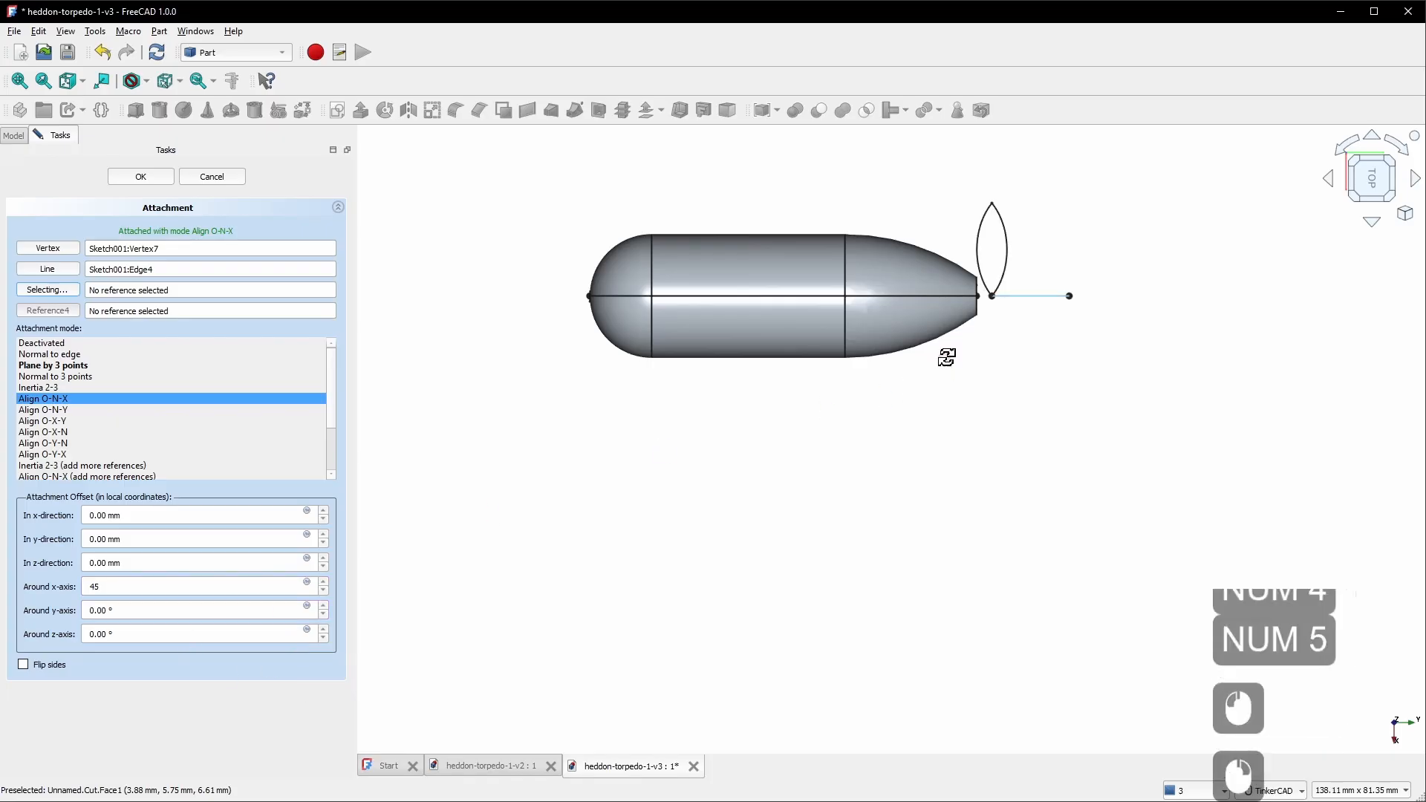
{"action": "right_click_drag", "start_coordinate": [946, 357], "coordinate": [986, 314]}
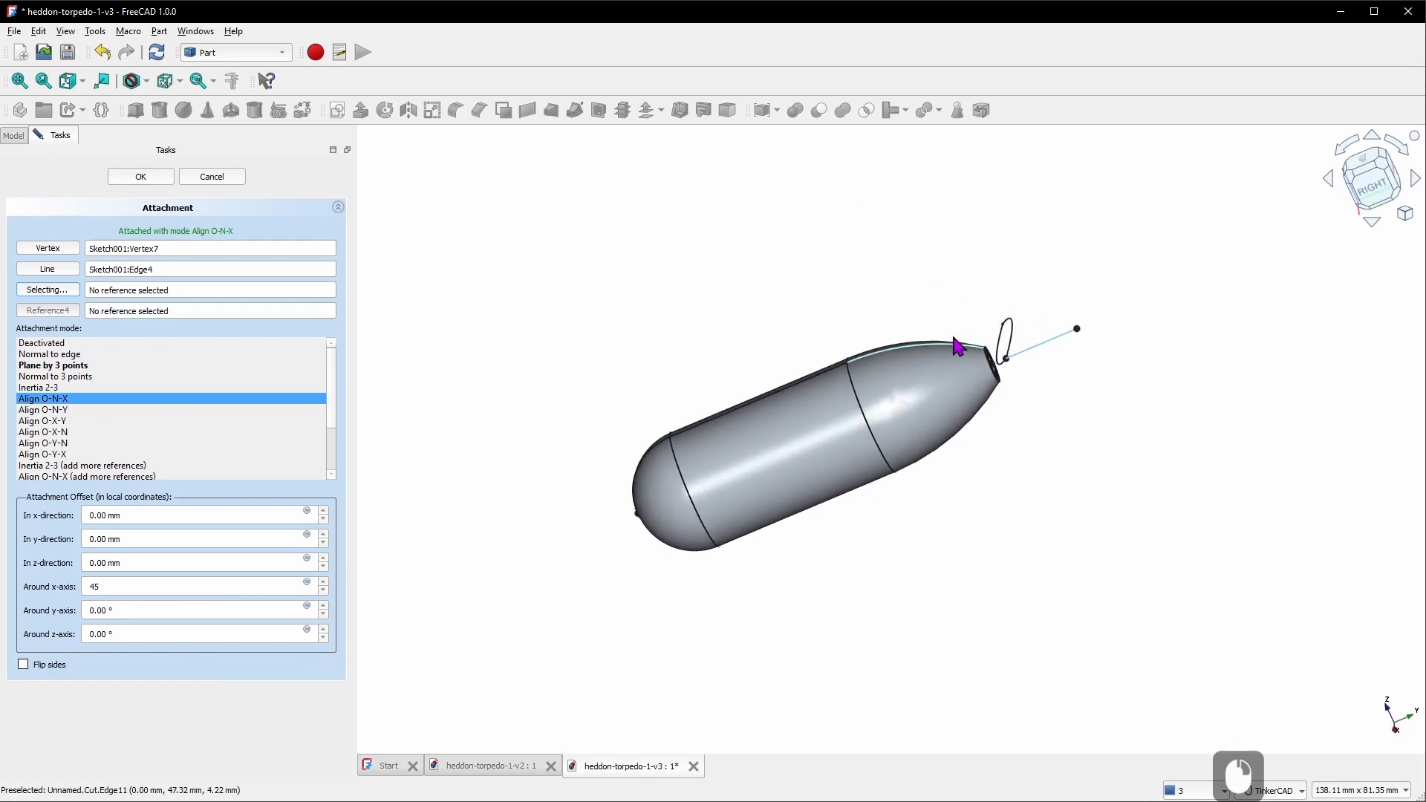
Set the blade sketch's attachment rotation around the x-axis to 20° and check it from the top view
{"action": "double_click", "coordinate": [117, 592]}
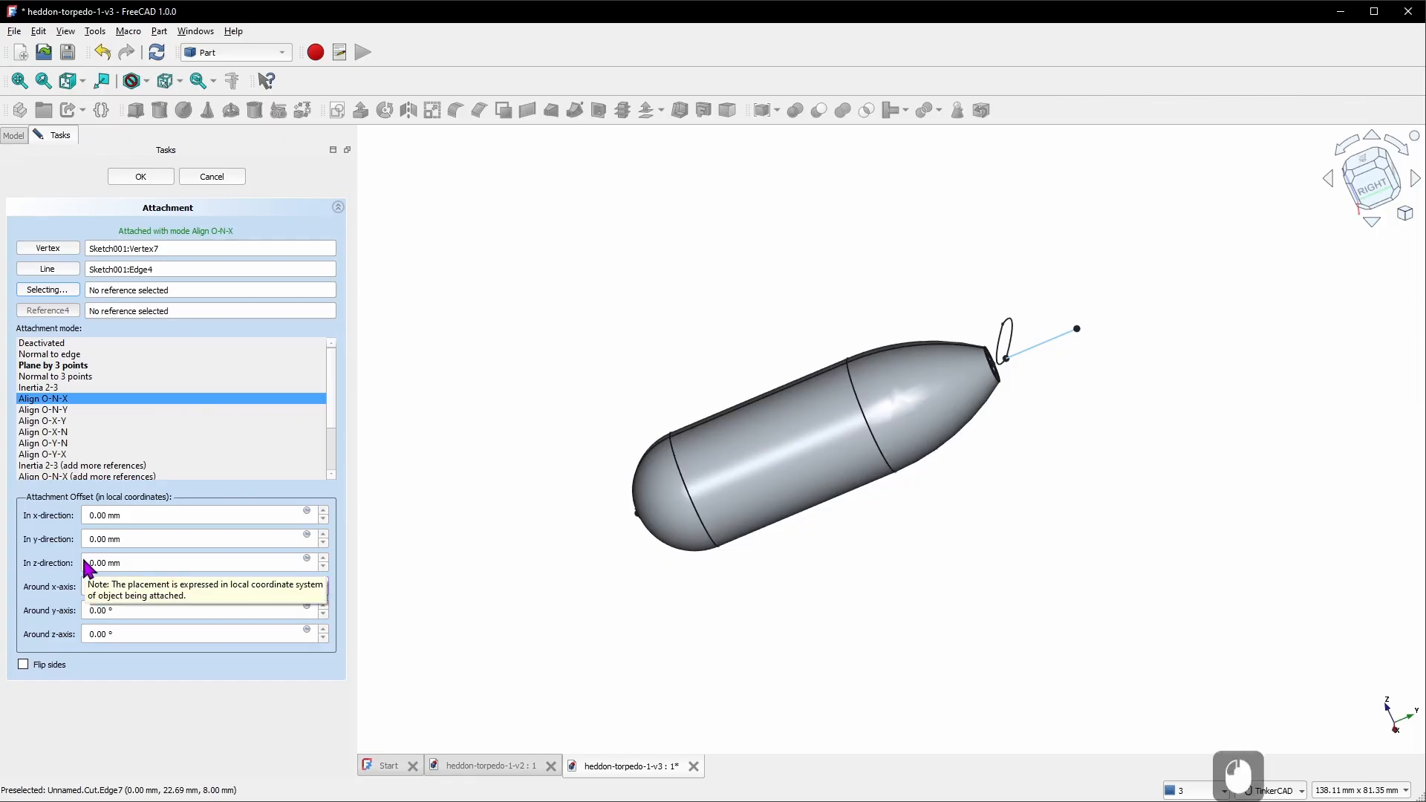
{"action": "type", "text": "20"}
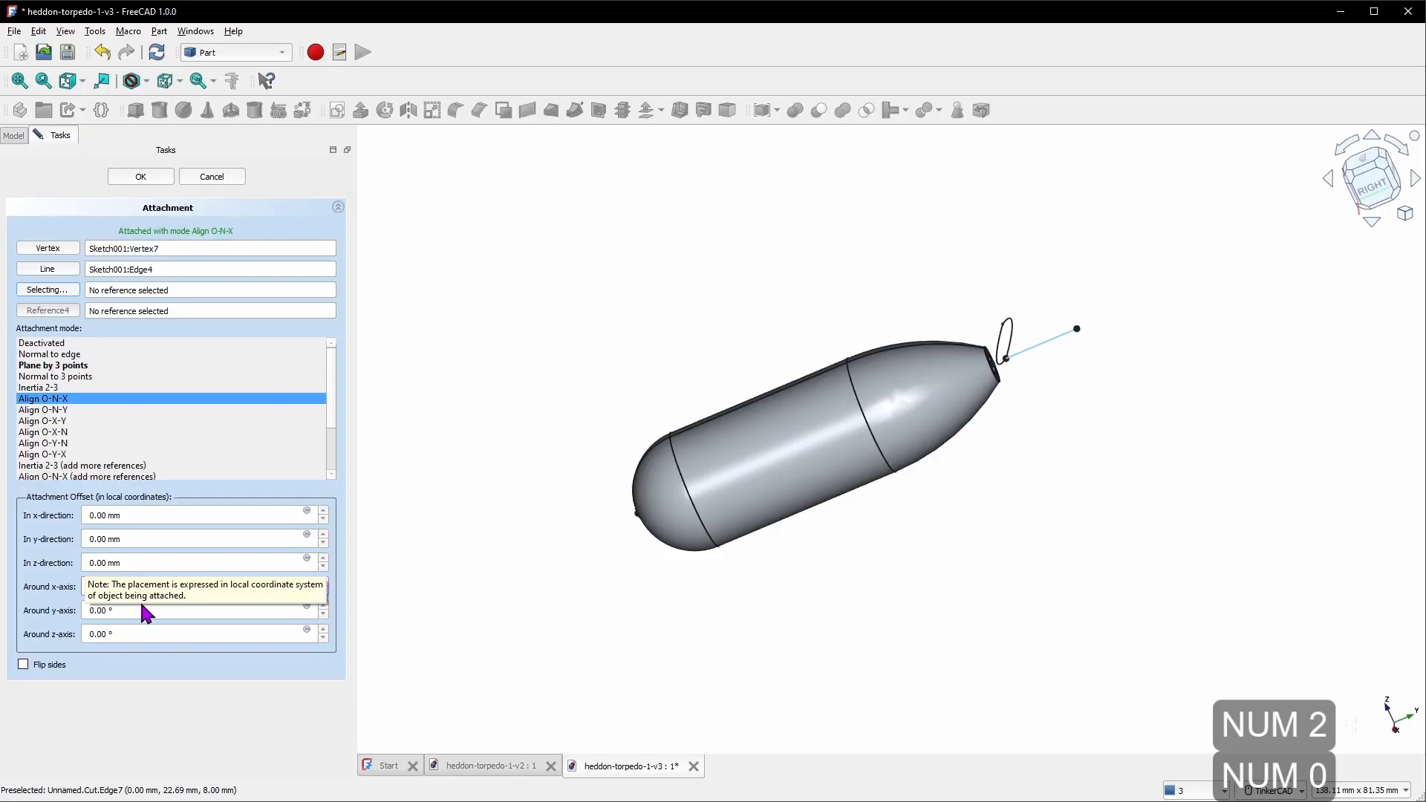
{"action": "left_click", "coordinate": [153, 612]}
{"action": "mouse_move", "coordinate": [1056, 388]}
{"action": "right_mouse_down"}
{"action": "mouse_move", "coordinate": [1046, 378]}
{"action": "mouse_move", "coordinate": [1103, 419]}
{"action": "right_mouse_up"}
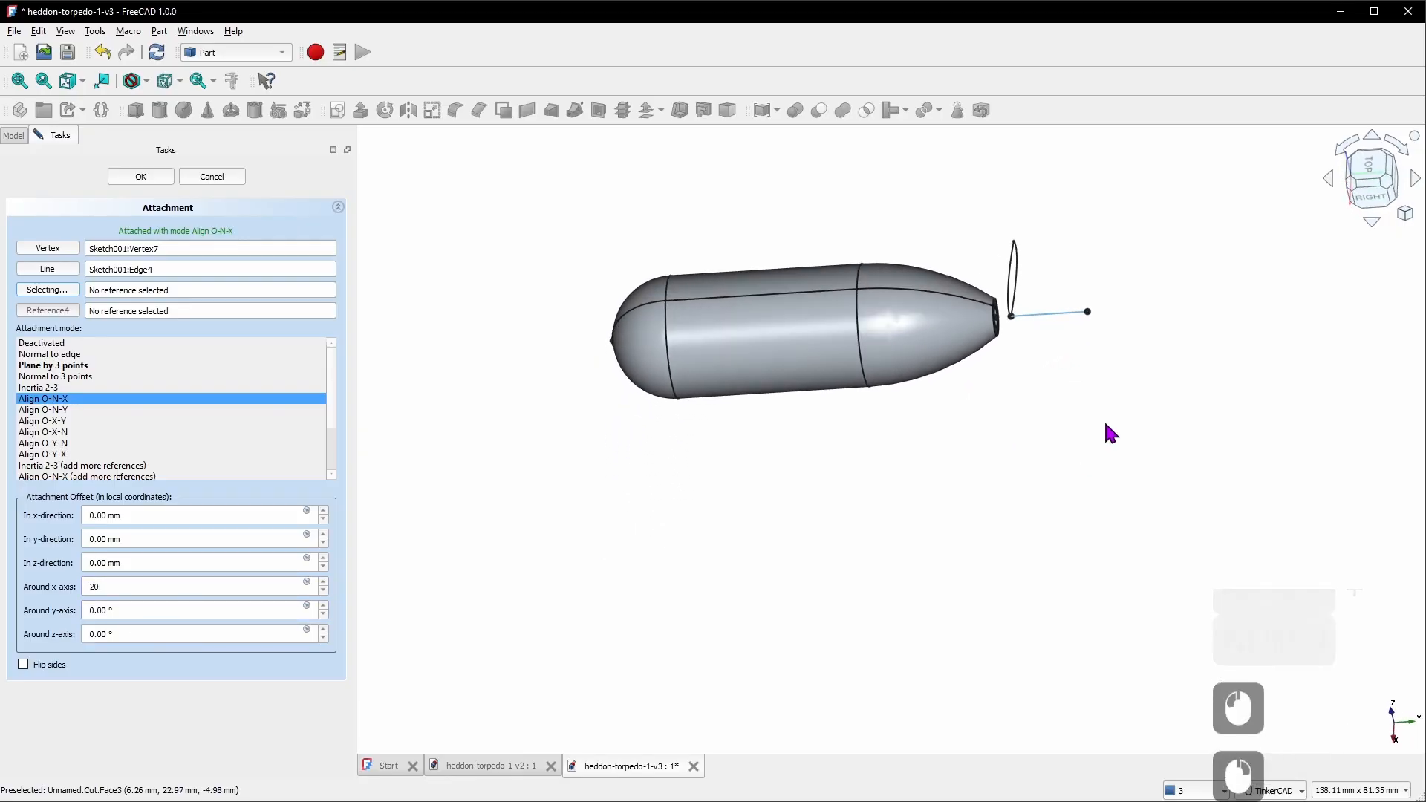
{"action": "left_click", "coordinate": [1377, 167]}
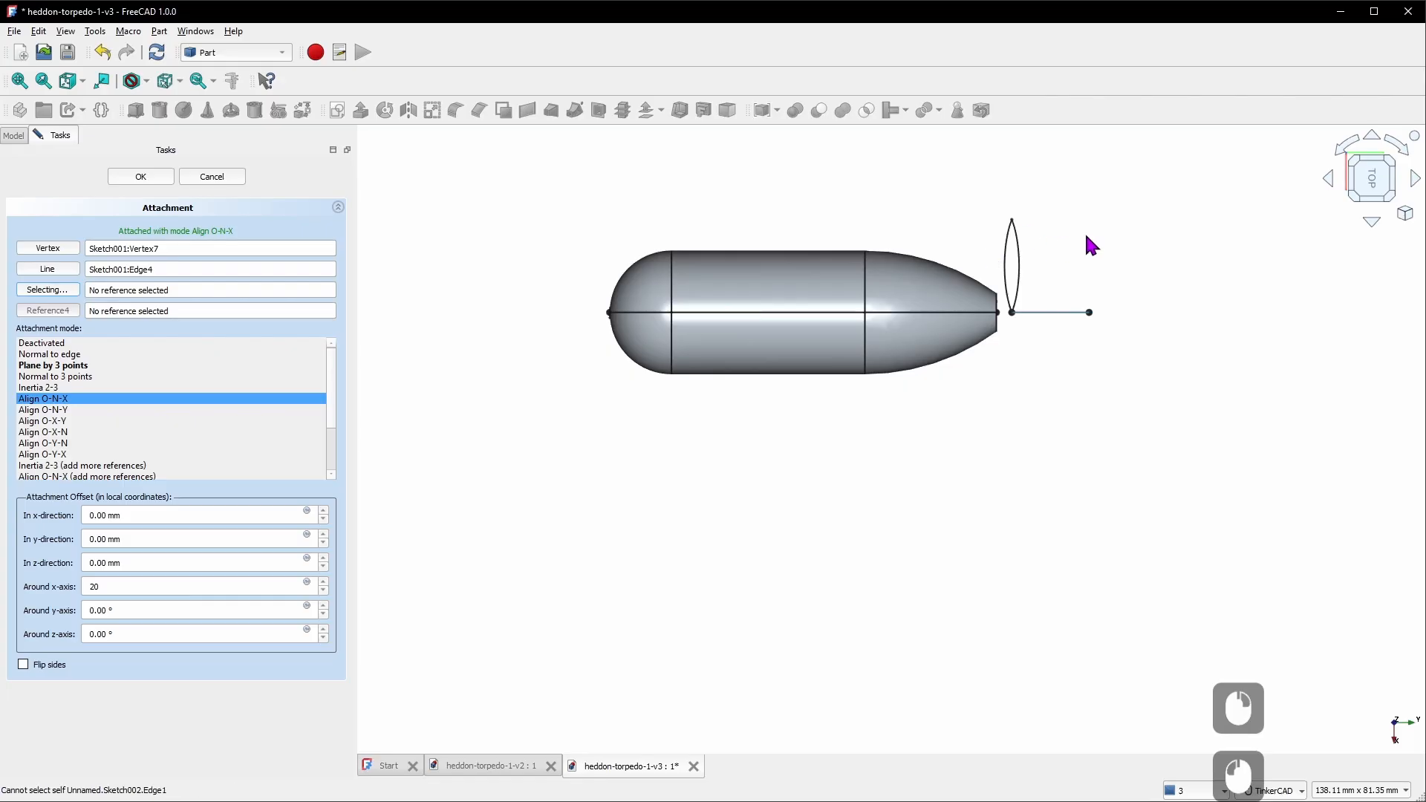
Tilt the blade away from the lure body by setting its attachment rotation around the y-axis to -20°
{"action": "double_click", "coordinate": [1336, 150]}
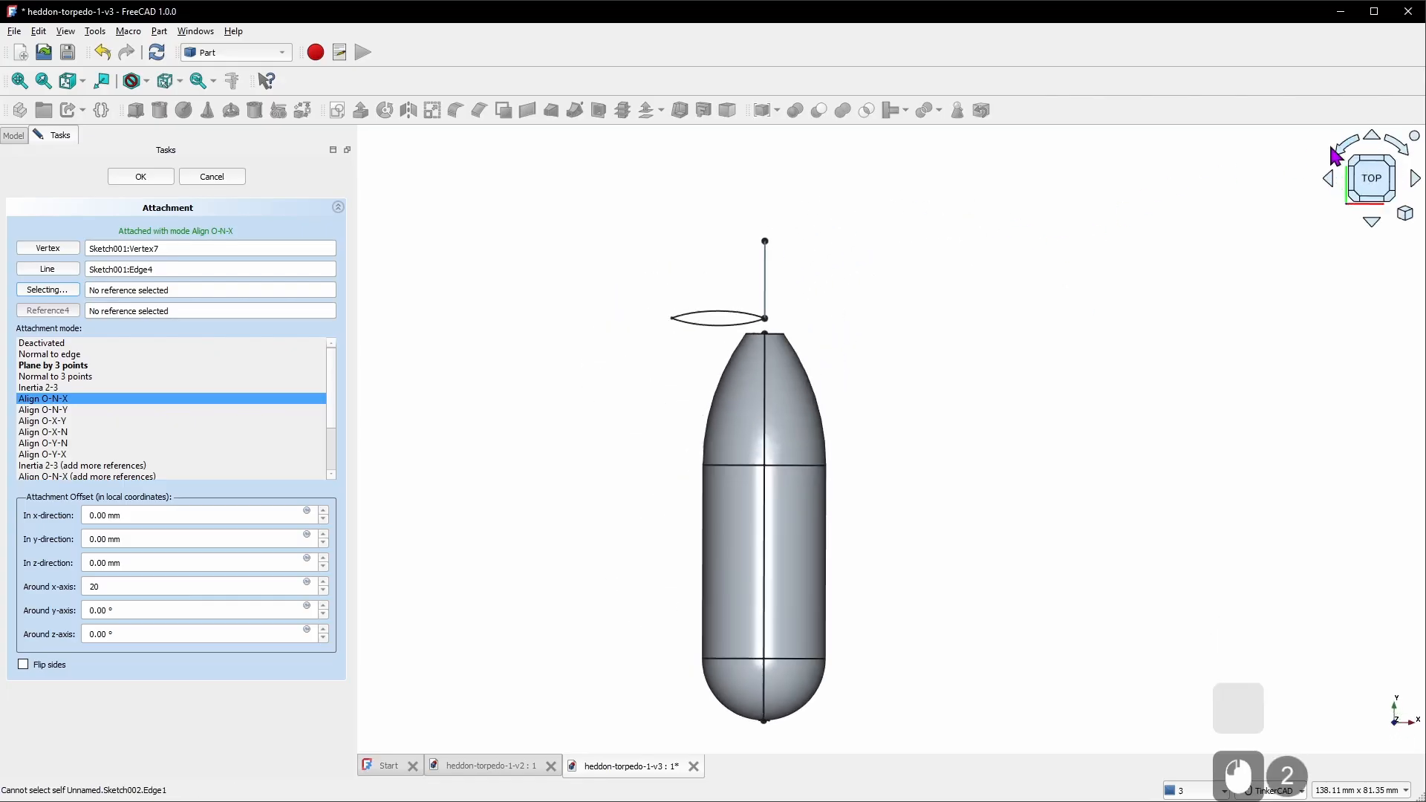
{"action": "mouse_move", "coordinate": [786, 506]}
{"action": "right_mouse_down"}
{"action": "mouse_move", "coordinate": [797, 457]}
{"action": "mouse_move", "coordinate": [787, 523]}
{"action": "right_mouse_up"}
{"action": "left_click", "coordinate": [1370, 193]}
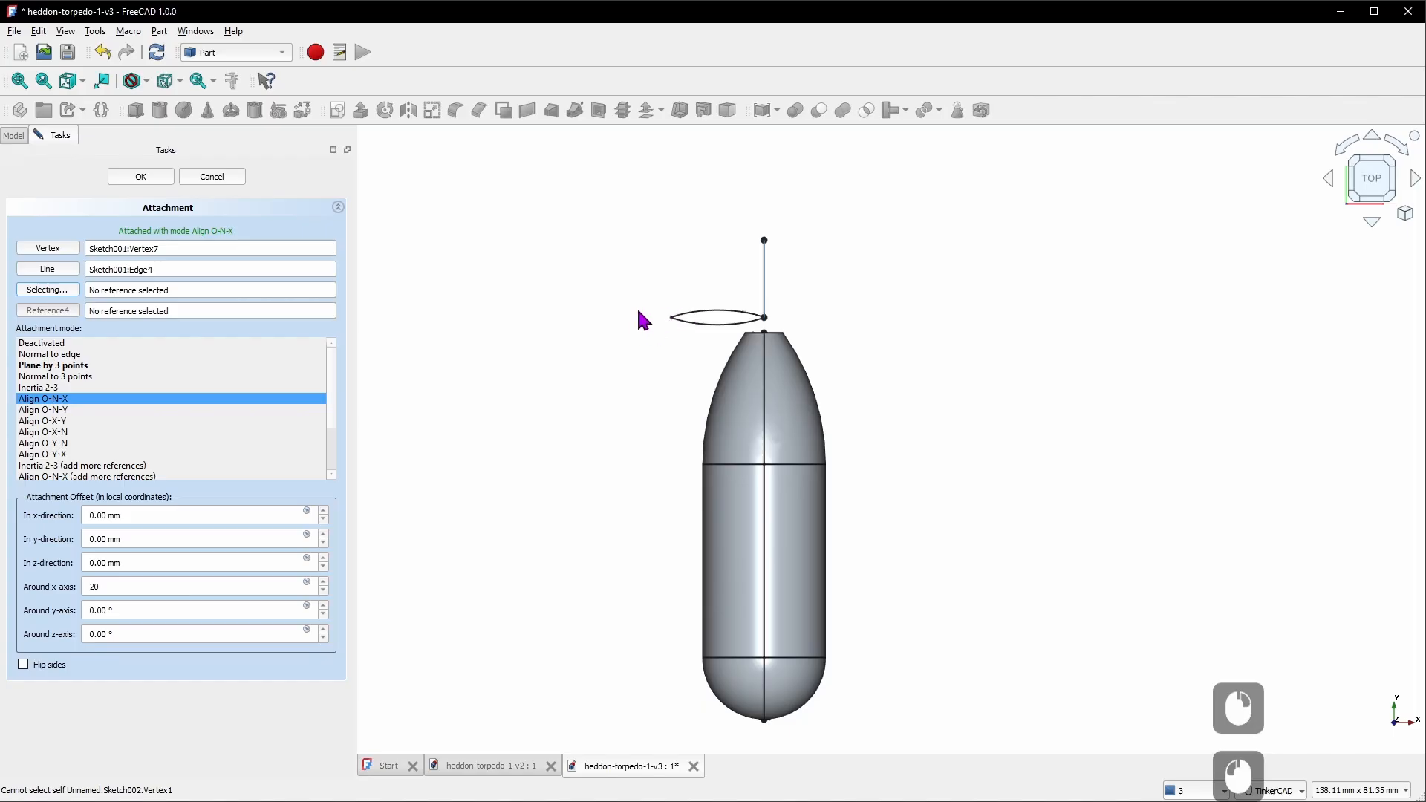
{"action": "double_click", "coordinate": [137, 608]}
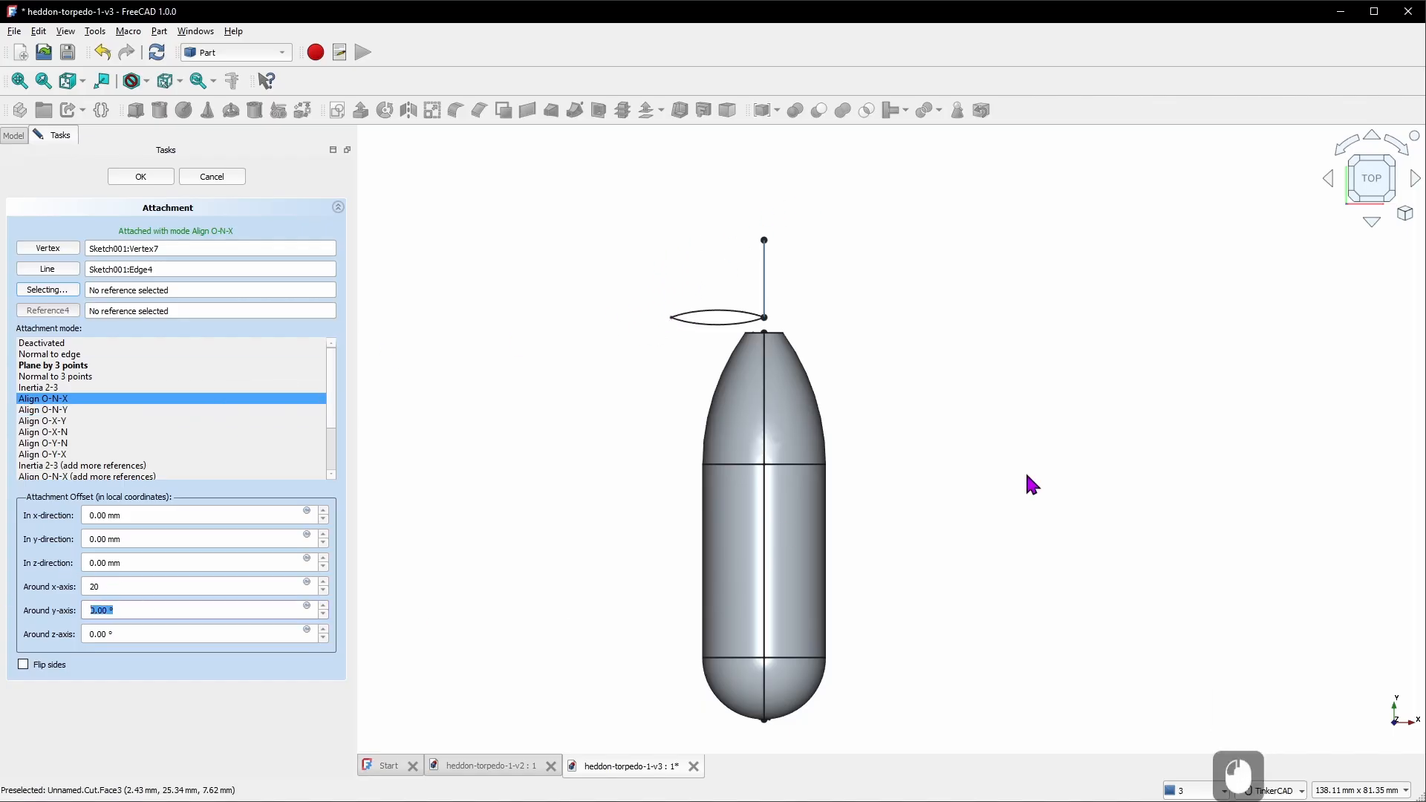
{"action": "type", "text": "20"}
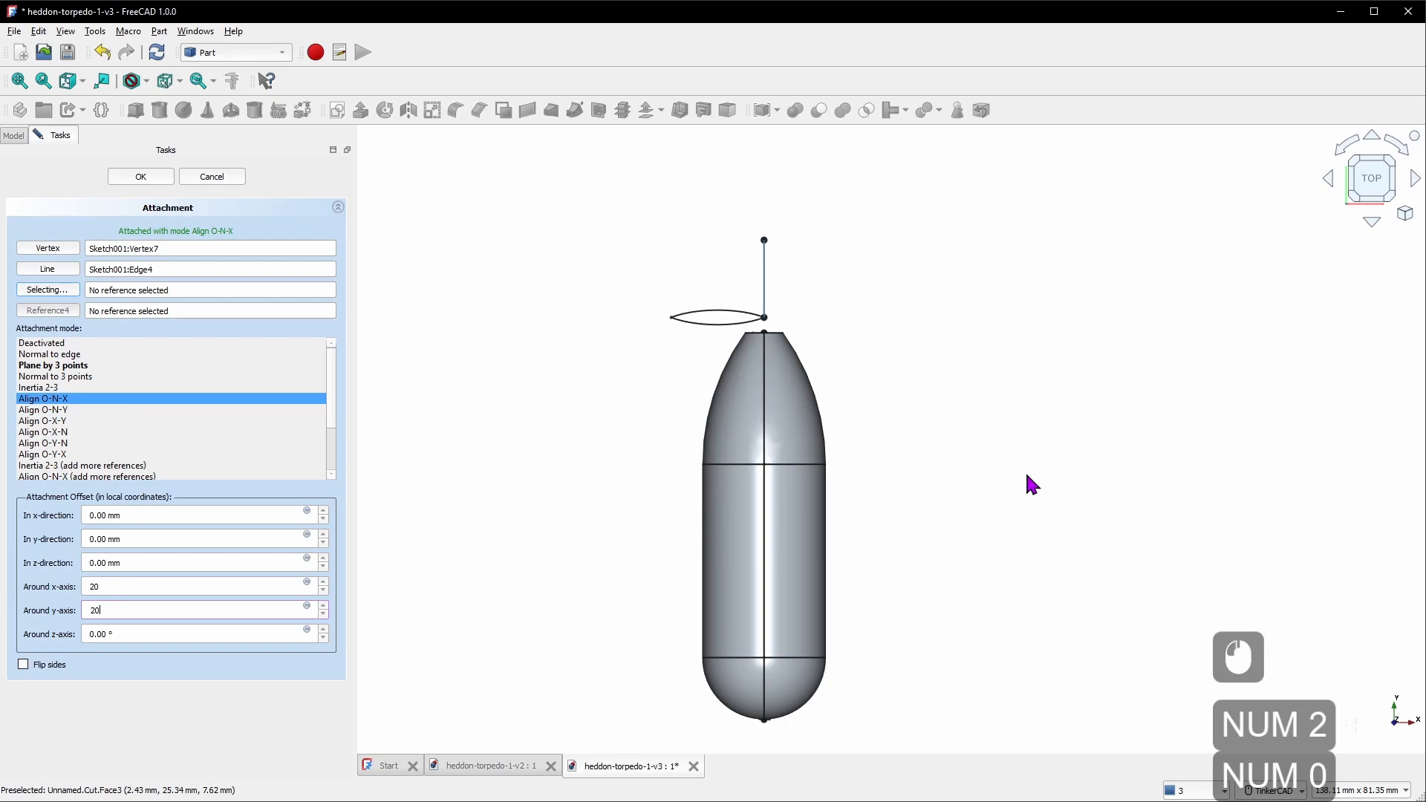
{"action": "left_click", "coordinate": [200, 591]}
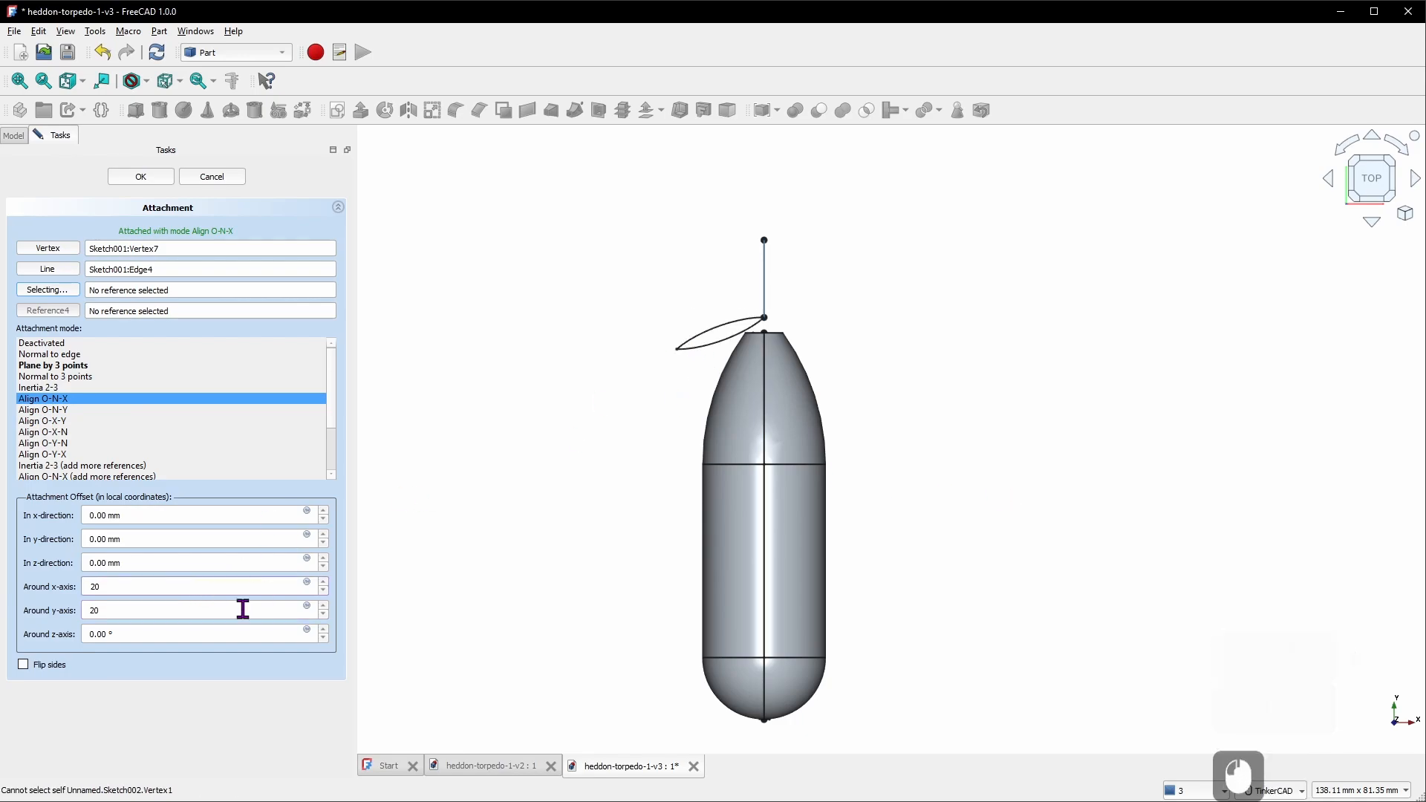
{"action": "left_click", "coordinate": [151, 611]}
{"action": "key", "text": "Home"}
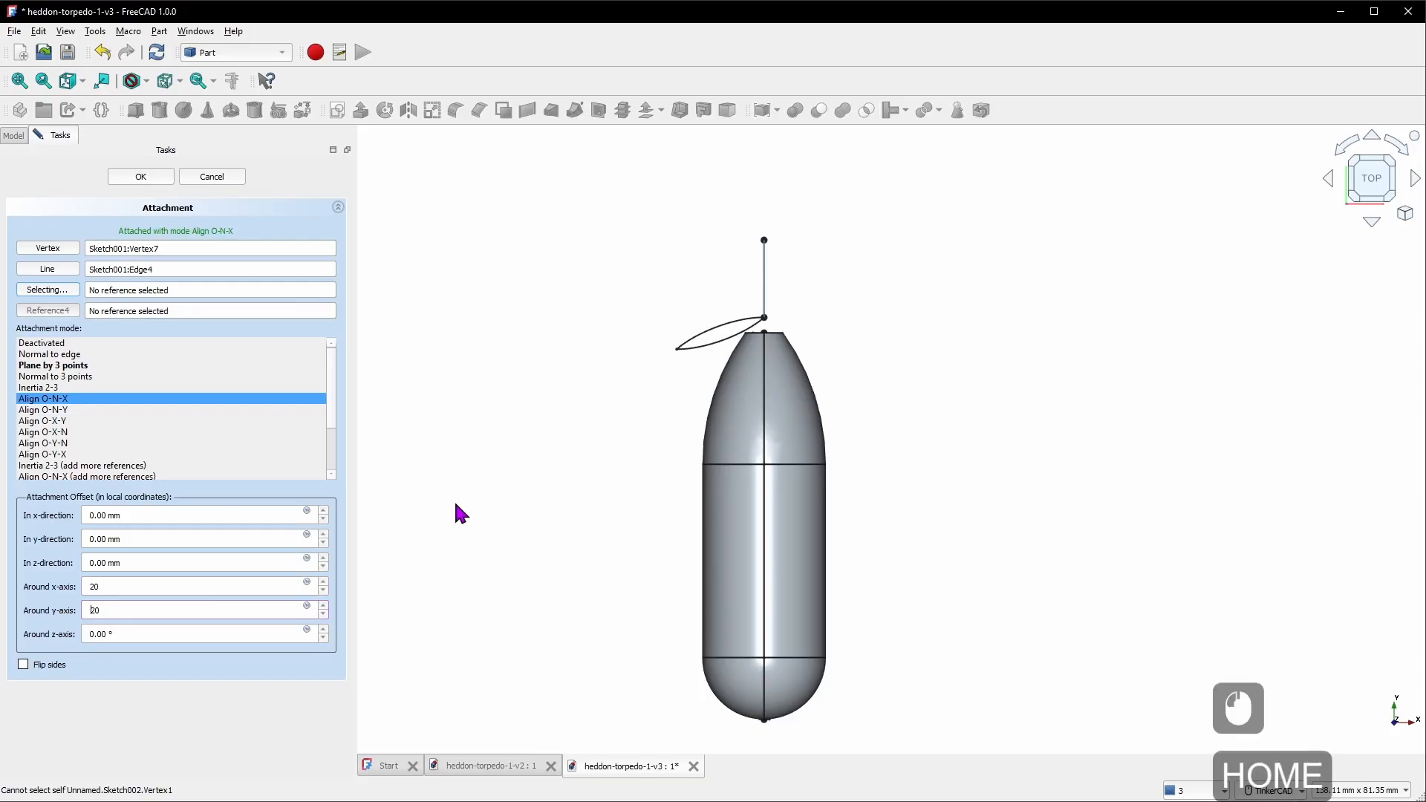
{"action": "type", "text": "-"}
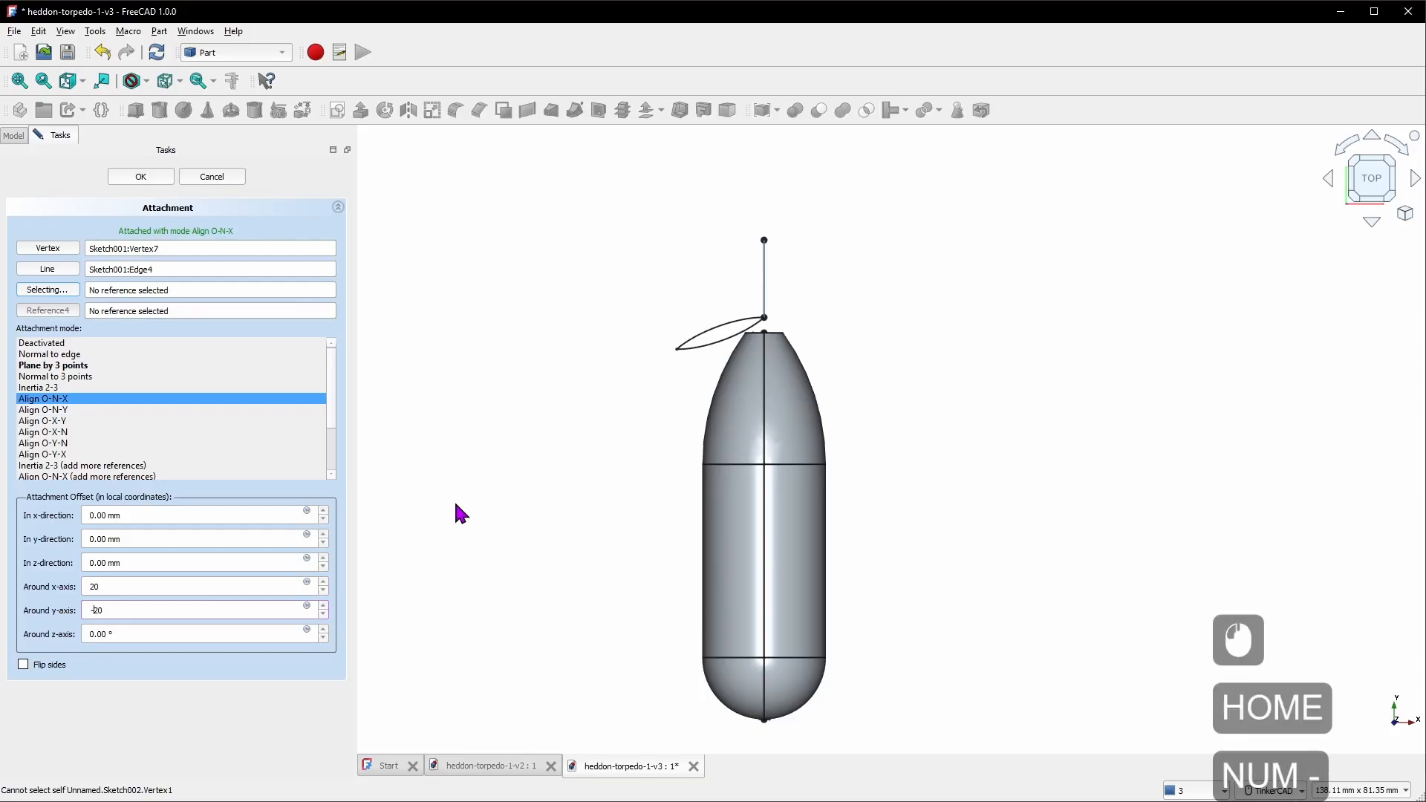
{"action": "left_click", "coordinate": [219, 589]}
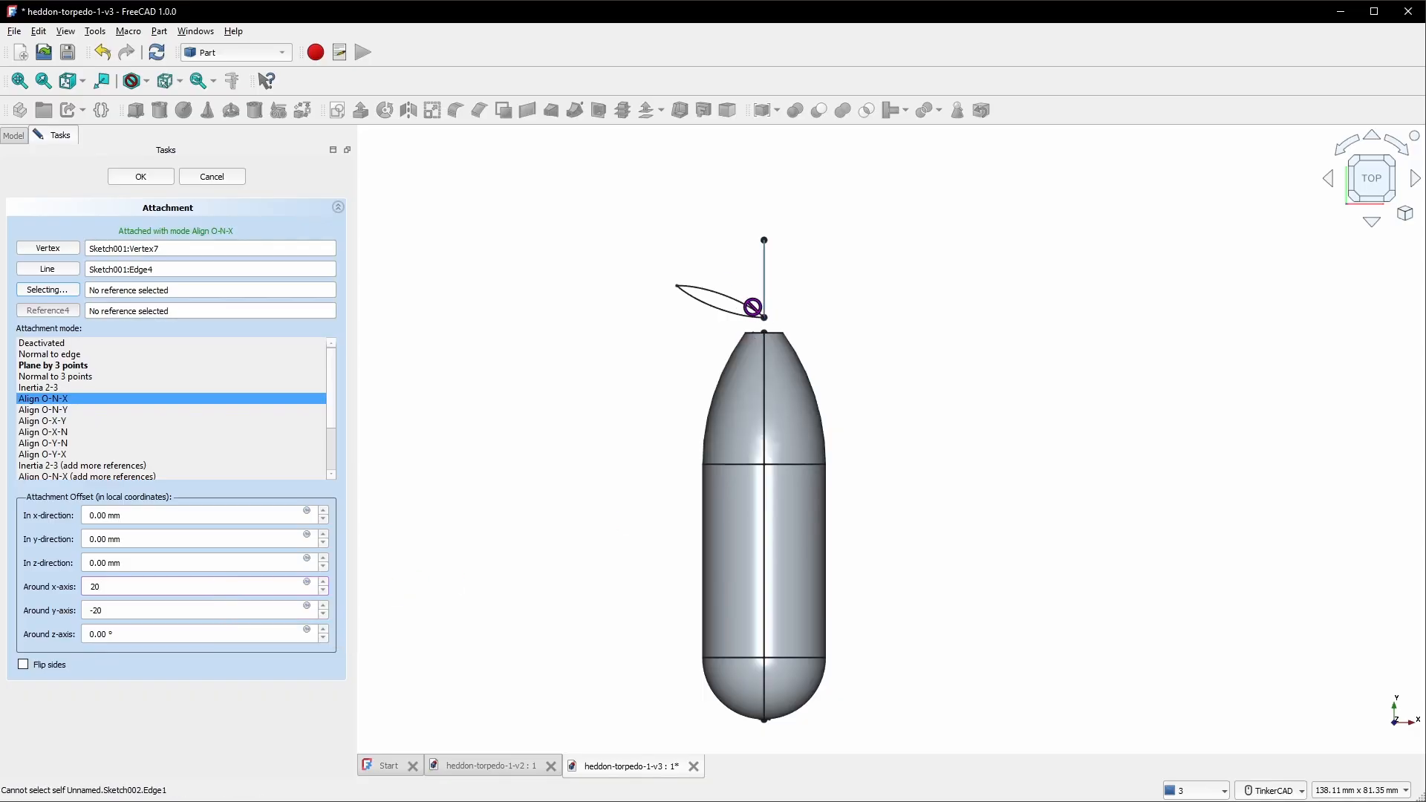
Offset the blade sketch 1 mm in the x-direction from its attachment point
{"action": "scroll", "coordinate": [752, 313], "scroll_direction": "up", "scroll_amount": 5}
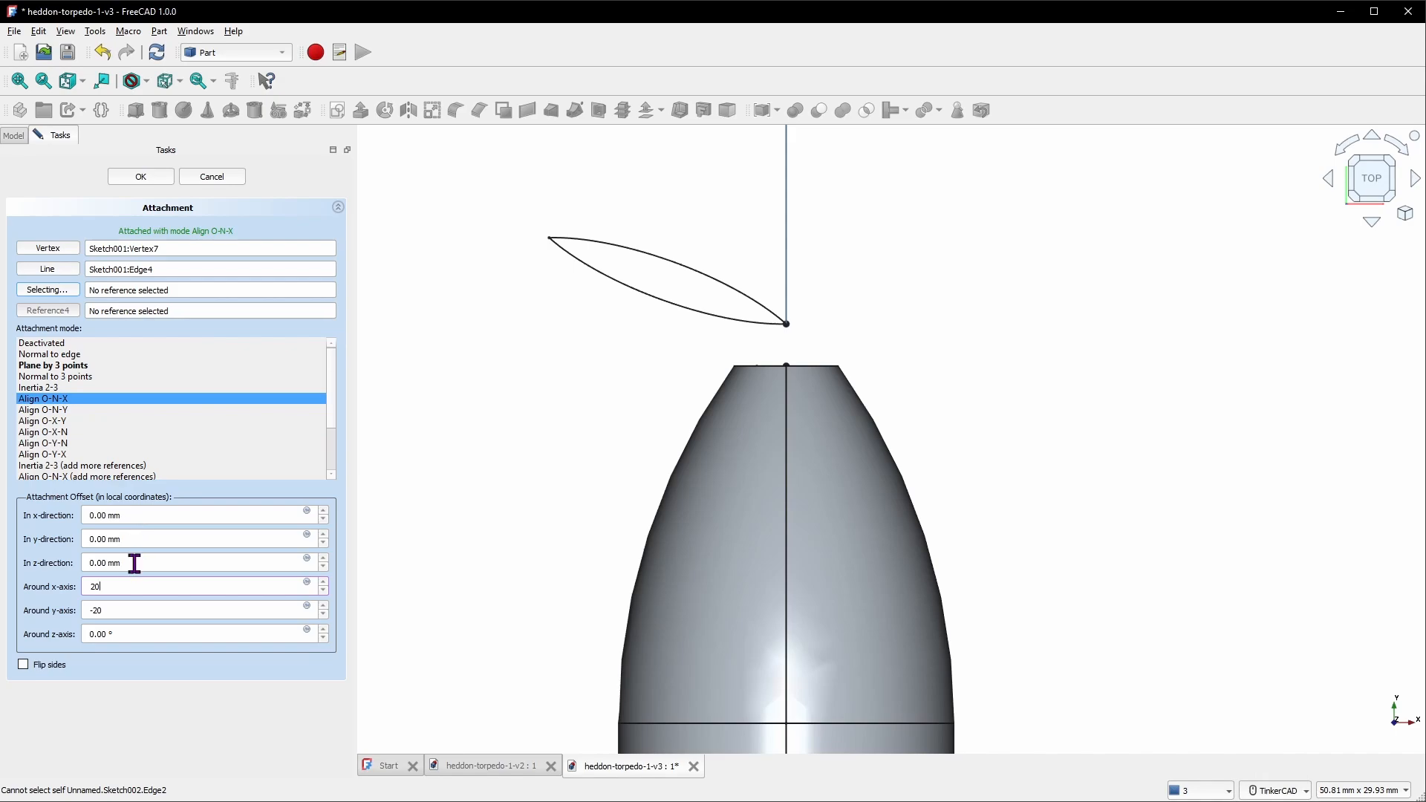
{"action": "left_click", "coordinate": [141, 516]}
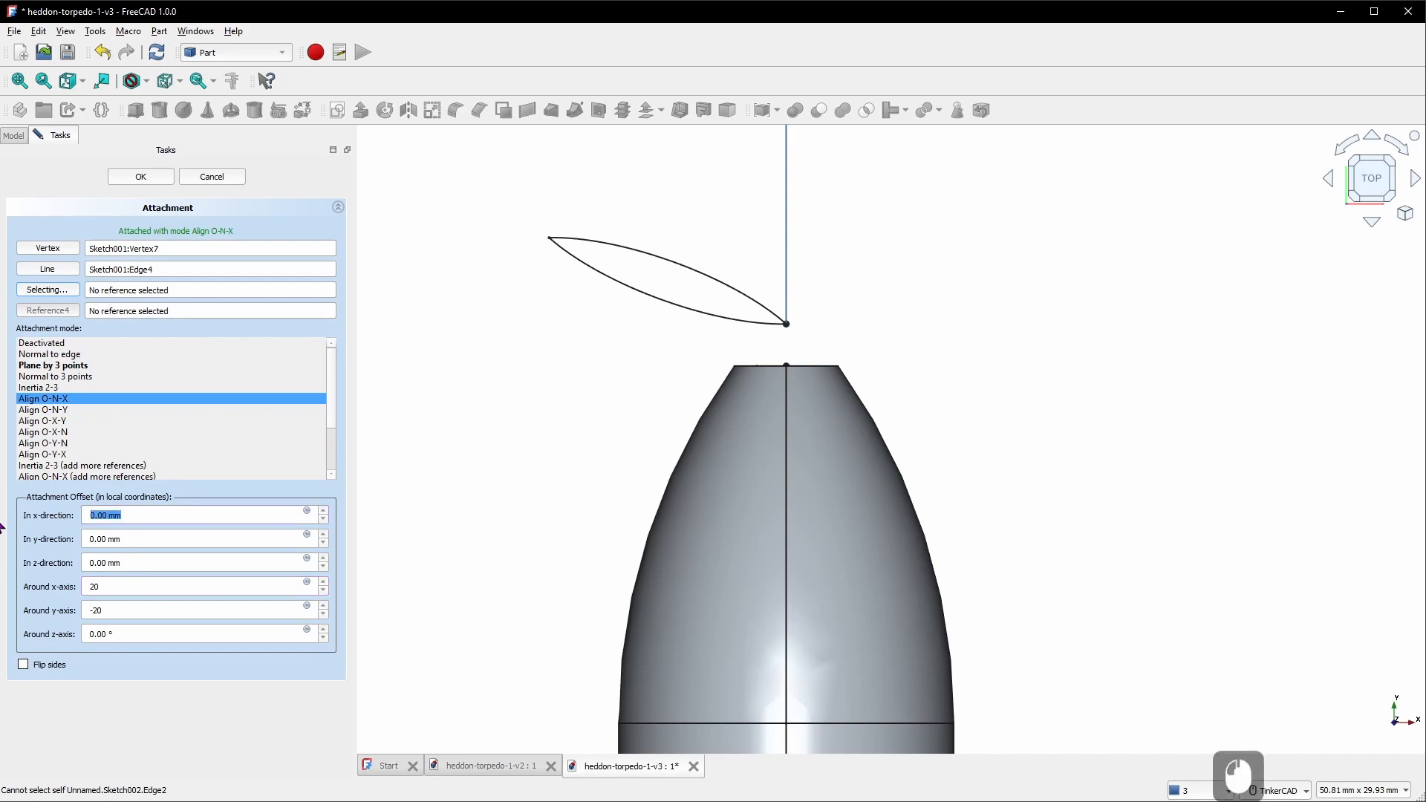
{"action": "type", "text": "1"}
{"action": "left_click", "coordinate": [173, 538]}
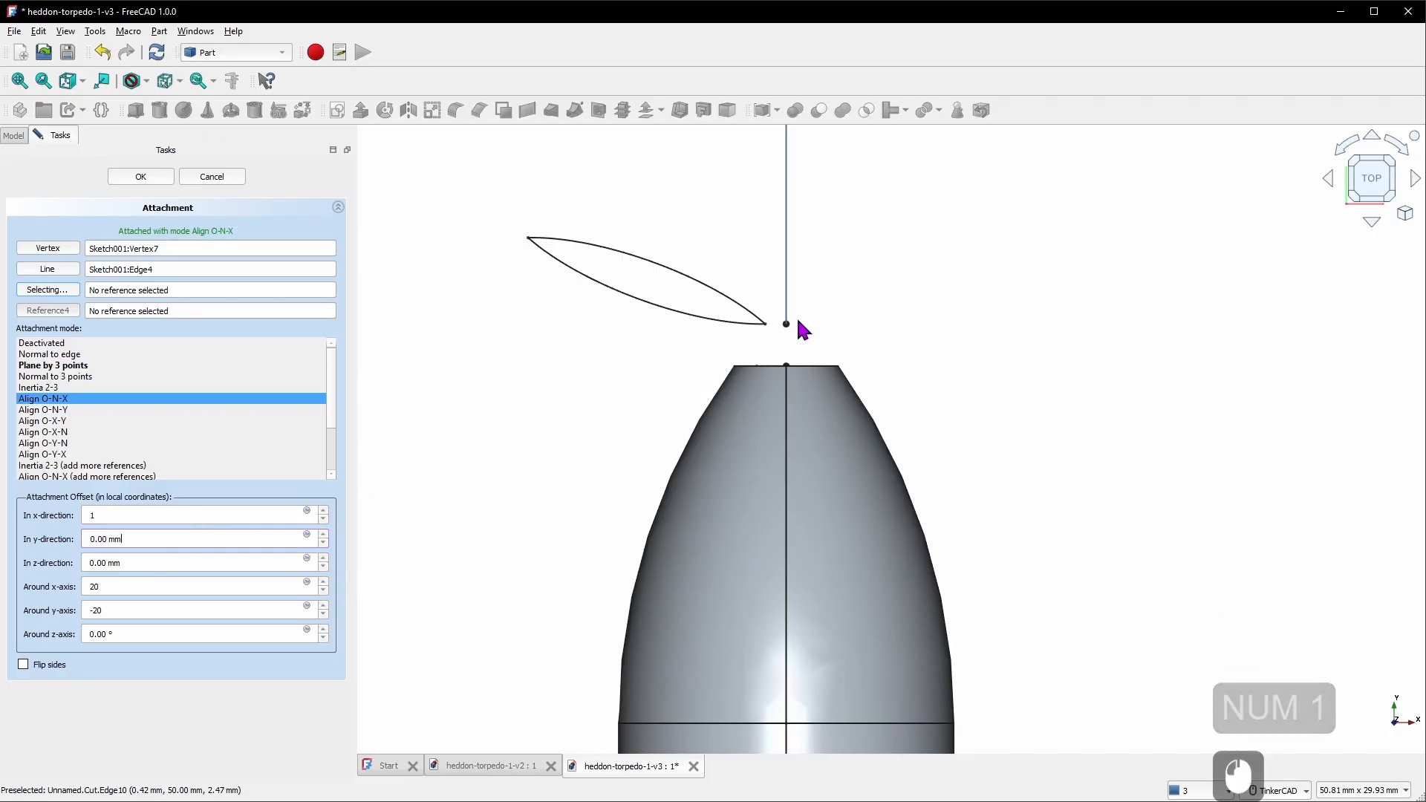
{"action": "left_click", "coordinate": [786, 247]}
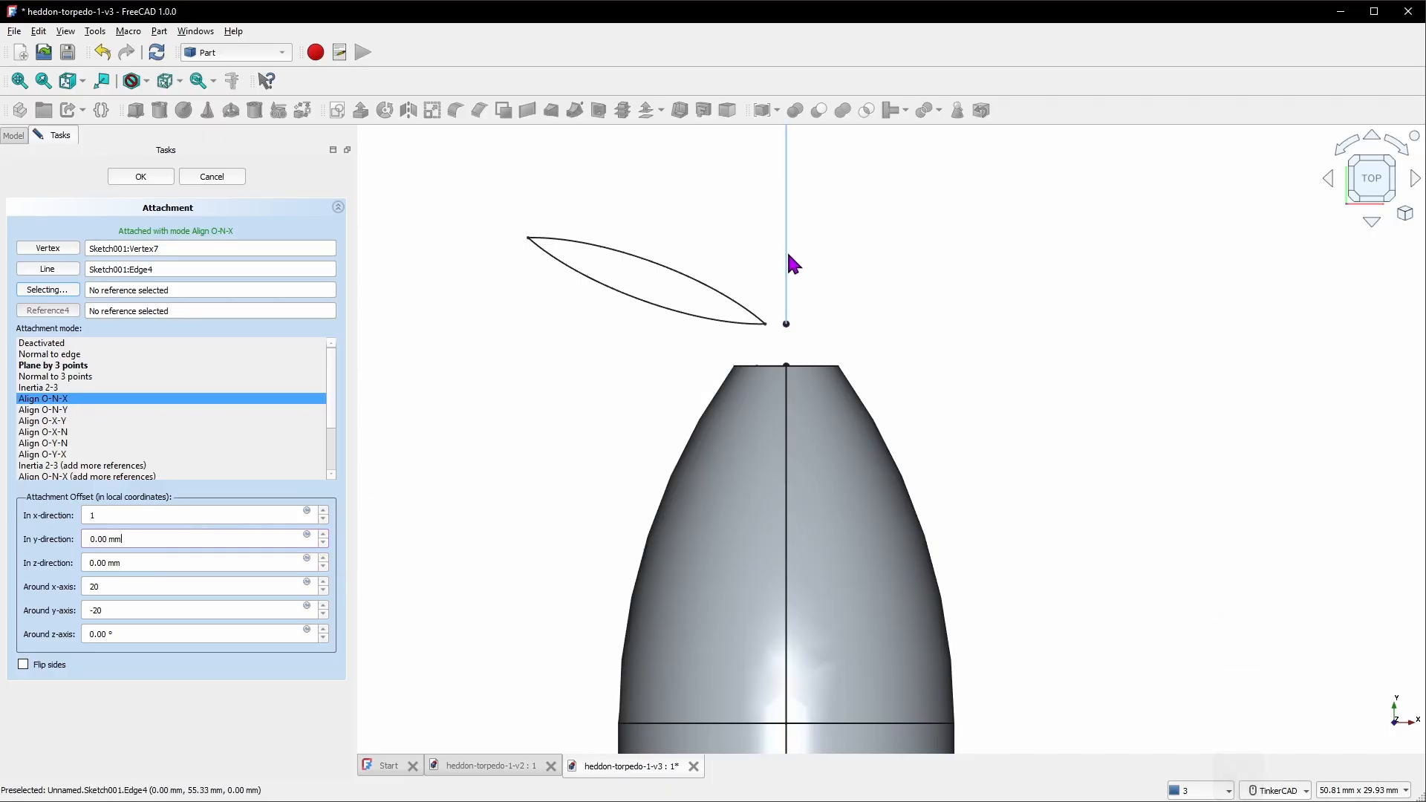
Set the blade sketch's z-direction attachment offset to 1.5 mm and inspect its placement from several angles
{"action": "left_click_drag", "start_coordinate": [152, 563], "coordinate": [61, 564]}
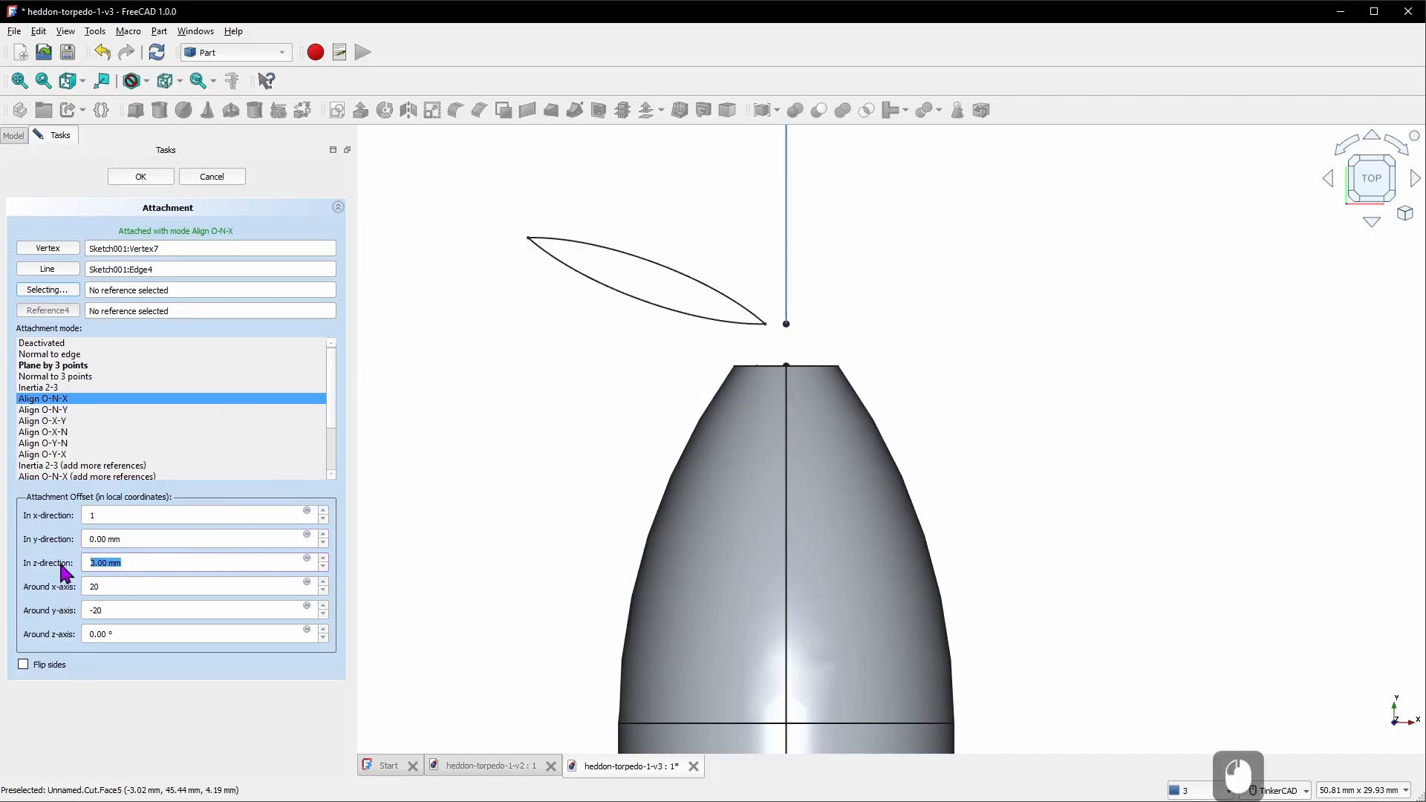
{"action": "type", "text": "1.5"}
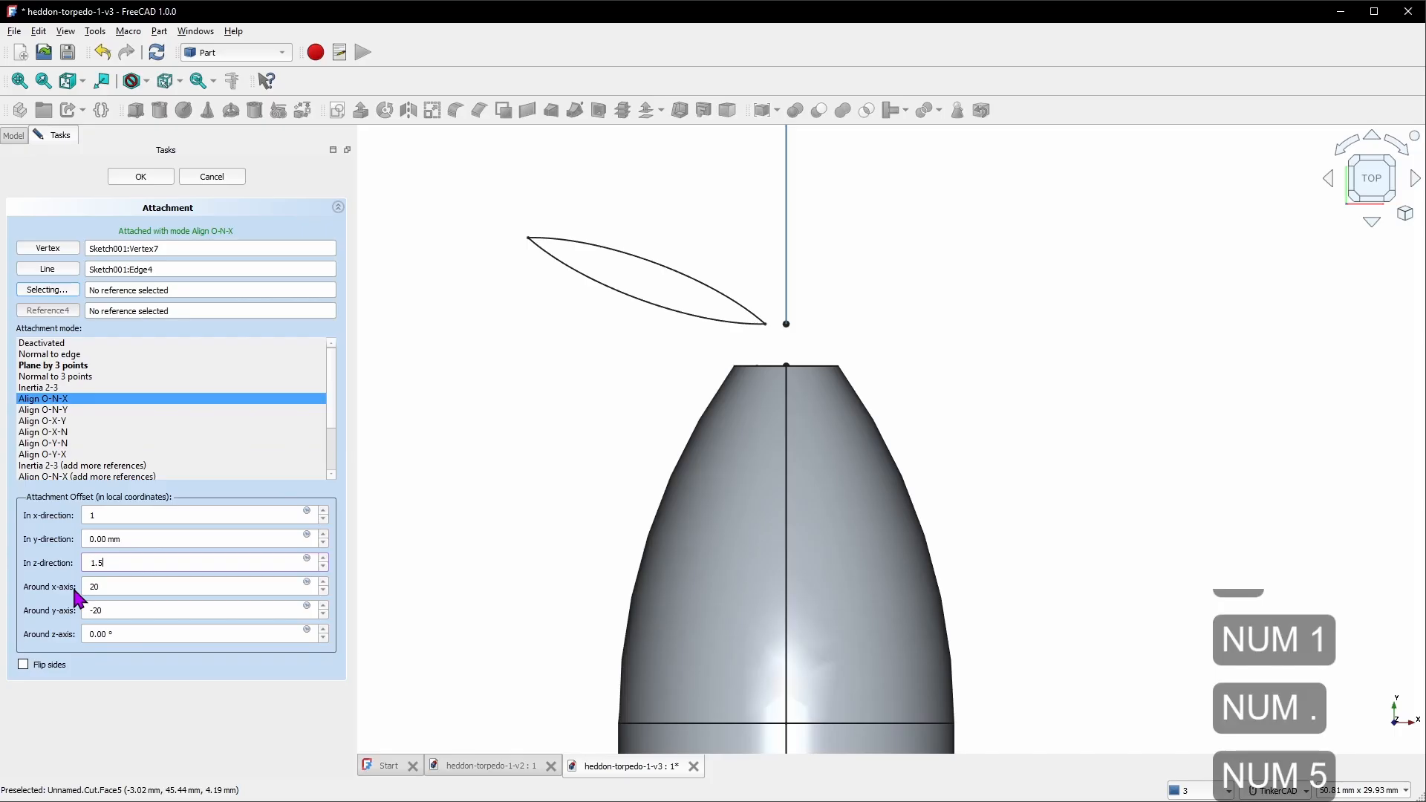
{"action": "left_click", "coordinate": [162, 544]}
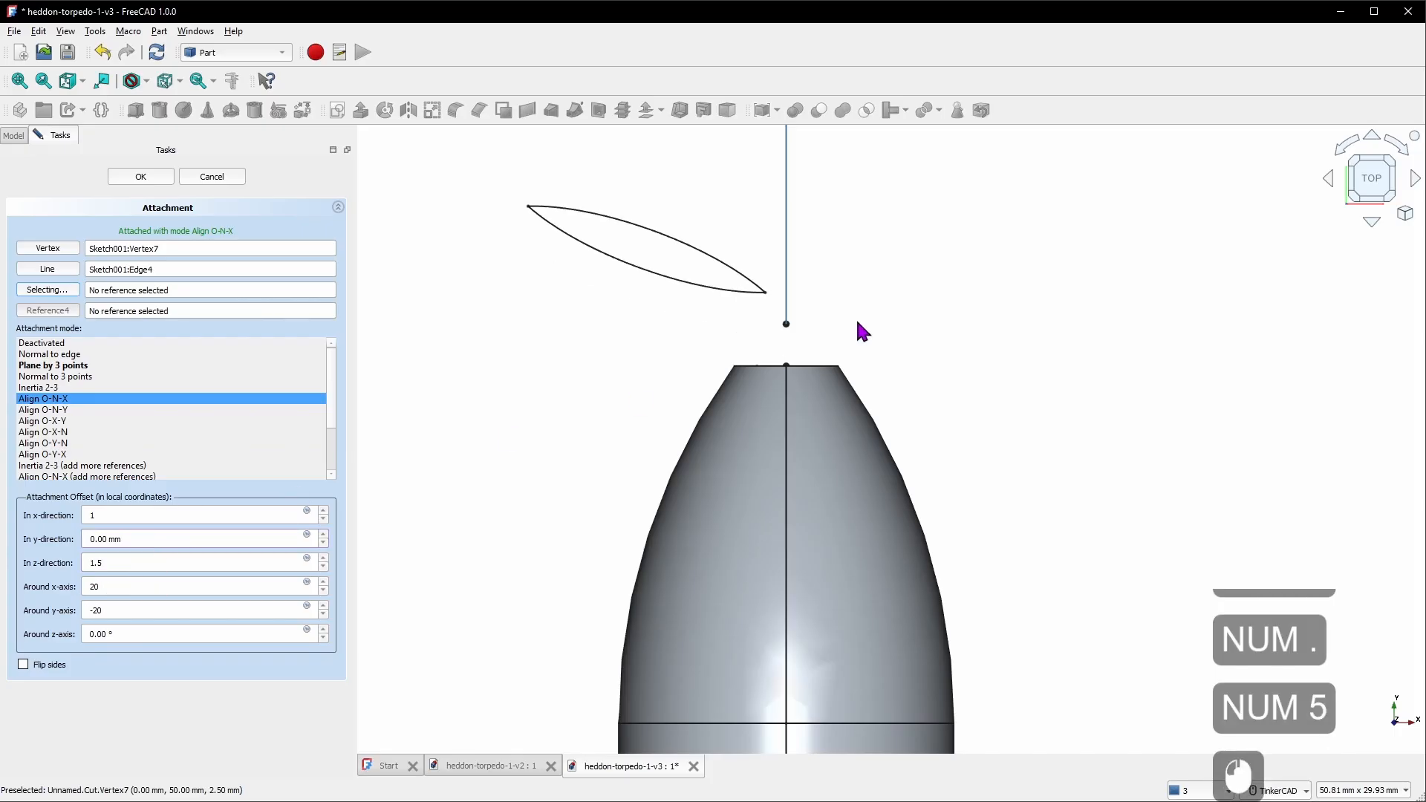
{"action": "mouse_move", "coordinate": [765, 493]}
{"action": "right_mouse_down"}
{"action": "mouse_move", "coordinate": [706, 461]}
{"action": "mouse_move", "coordinate": [694, 532]}
{"action": "mouse_move", "coordinate": [731, 605]}
{"action": "mouse_move", "coordinate": [726, 586]}
{"action": "right_mouse_up"}
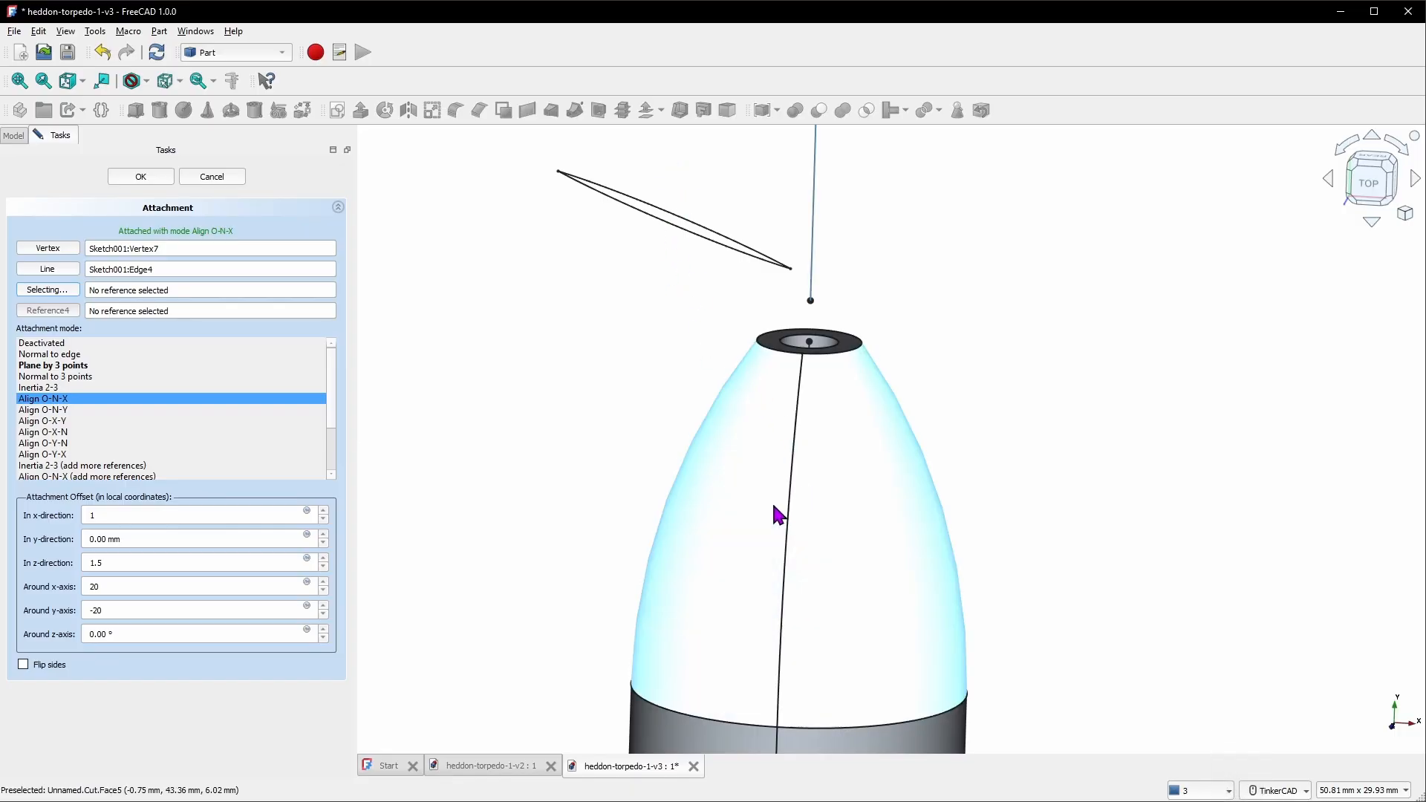
{"action": "right_click_drag", "start_coordinate": [719, 390], "coordinate": [655, 649]}
{"action": "scroll", "coordinate": [700, 544], "scroll_direction": "down", "scroll_amount": 4}
{"action": "left_click", "coordinate": [1375, 187]}
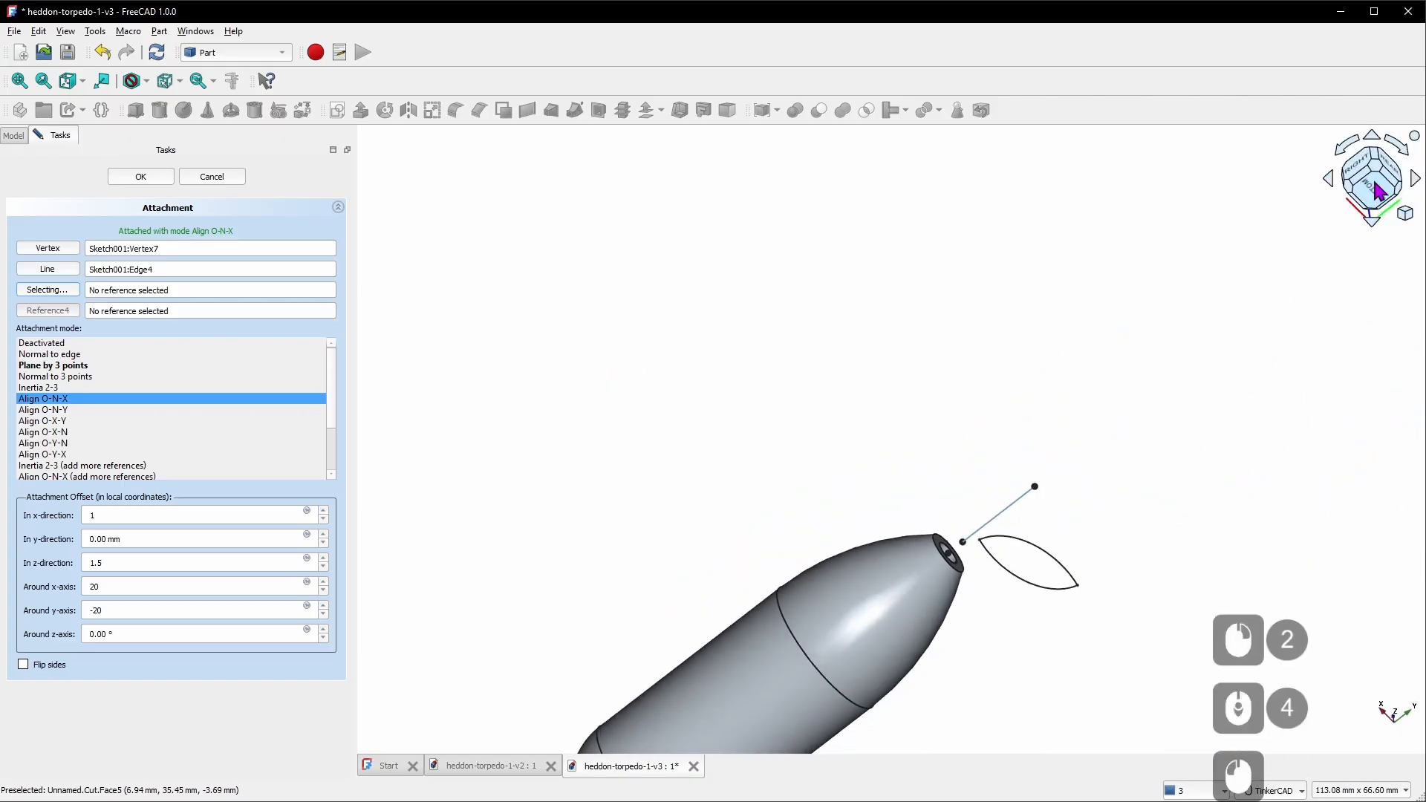
Accept the prop blade sketch's attachment settings after checking the blade angle from the side
{"action": "right_click_drag", "start_coordinate": [1019, 342], "coordinate": [908, 484]}
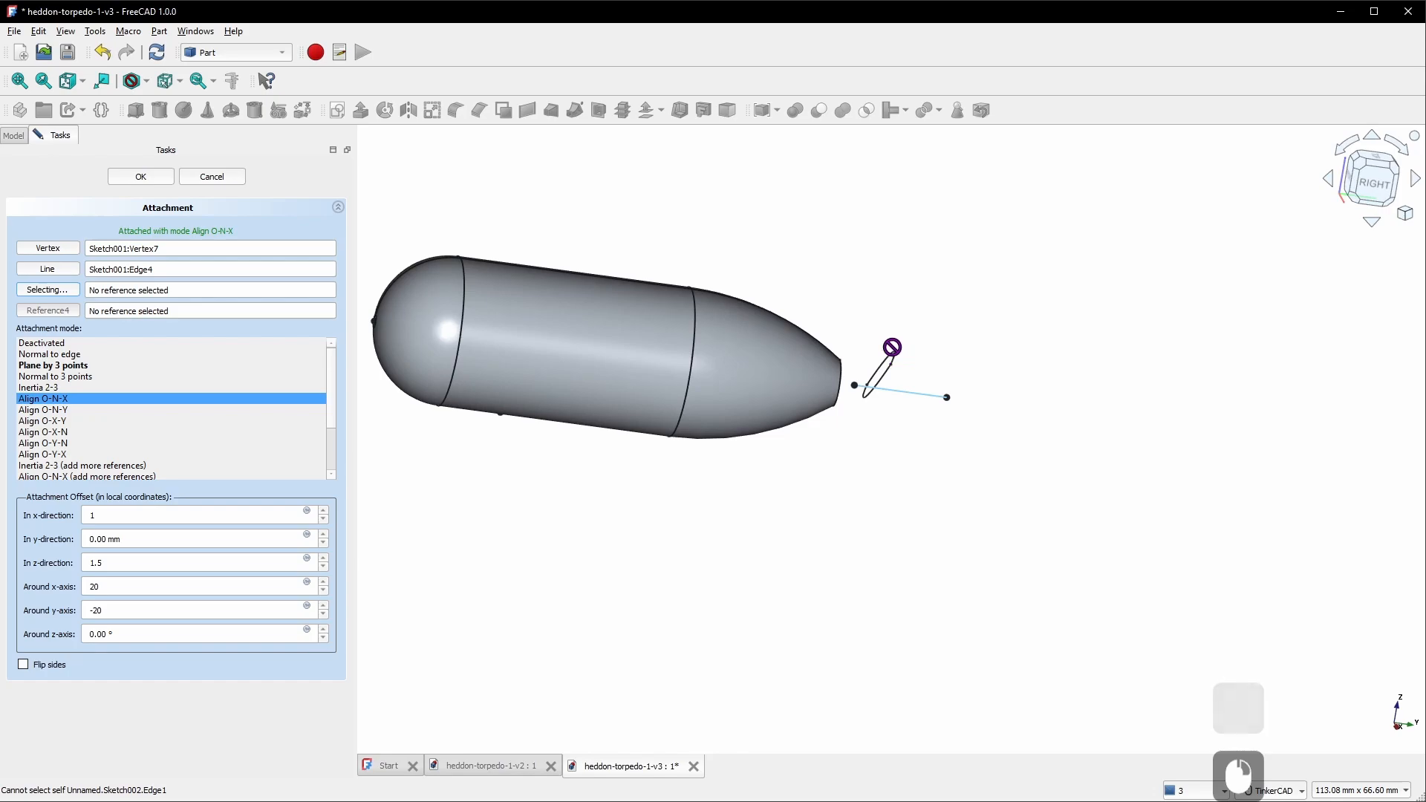
{"action": "left_click", "coordinate": [160, 178]}
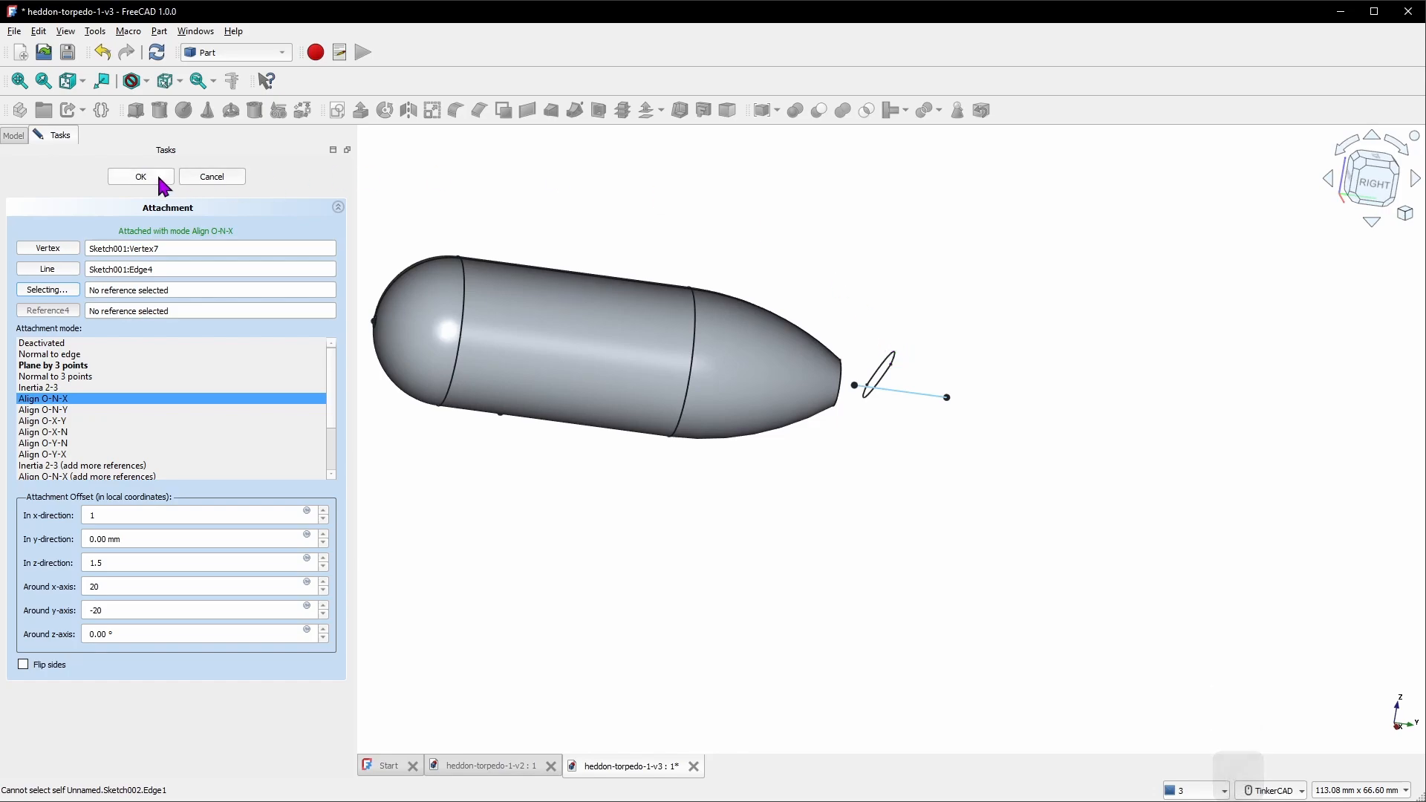
{"action": "left_click", "coordinate": [127, 367]}
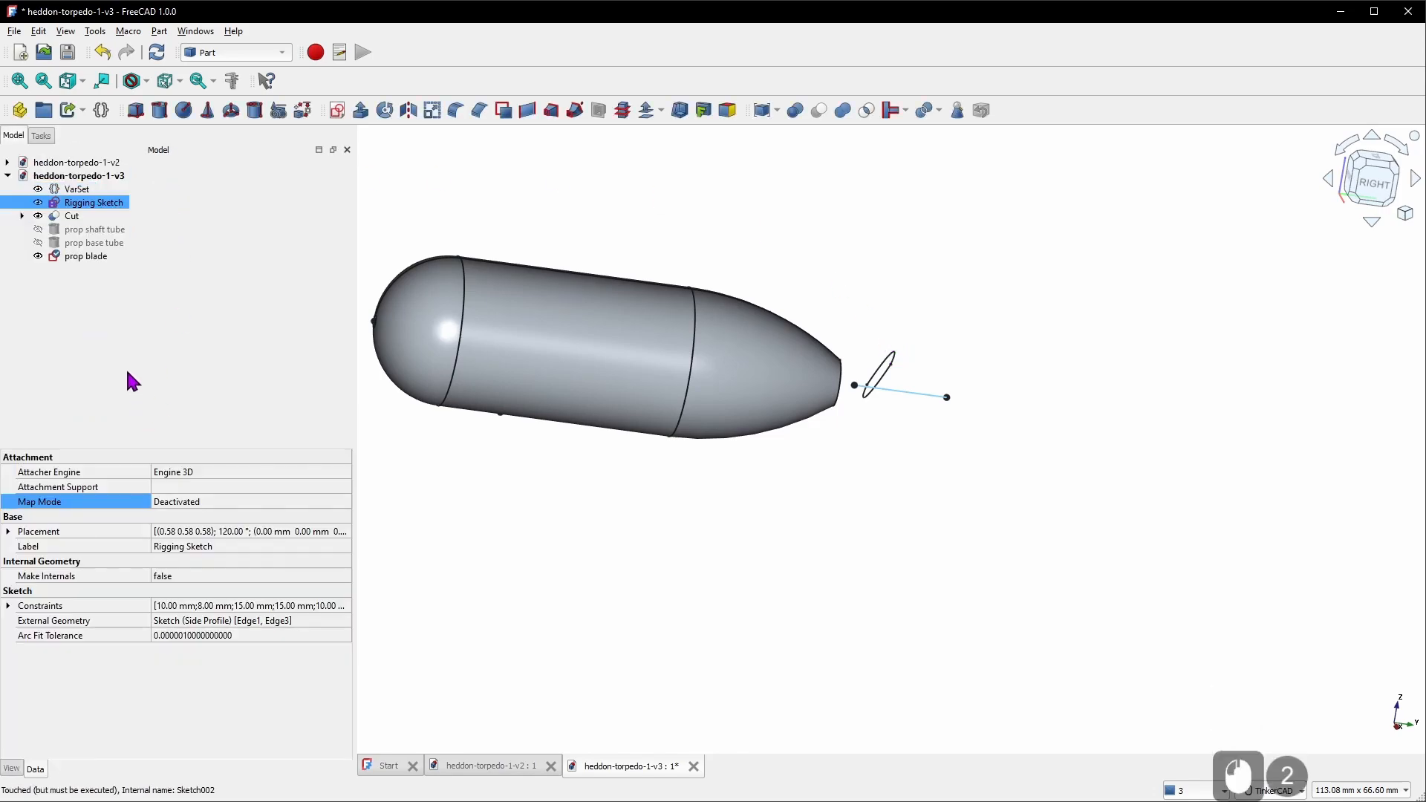
Duplicate the prop blade sketch on its own, excluding the Side Profile, VarSet and Rigging Sketch dependencies from the copy
{"action": "left_click", "coordinate": [97, 260]}
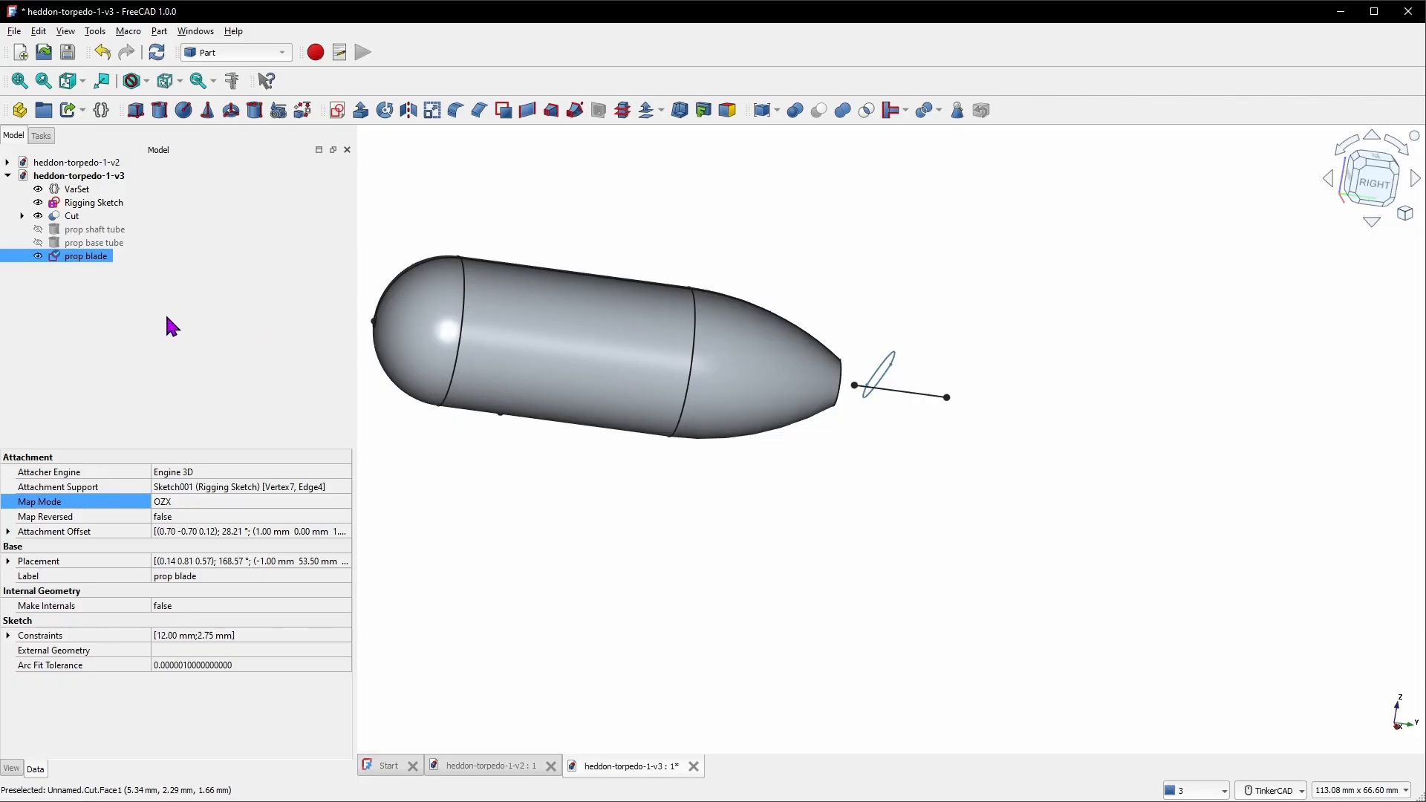
{"action": "key", "text": "ctrl+c"}
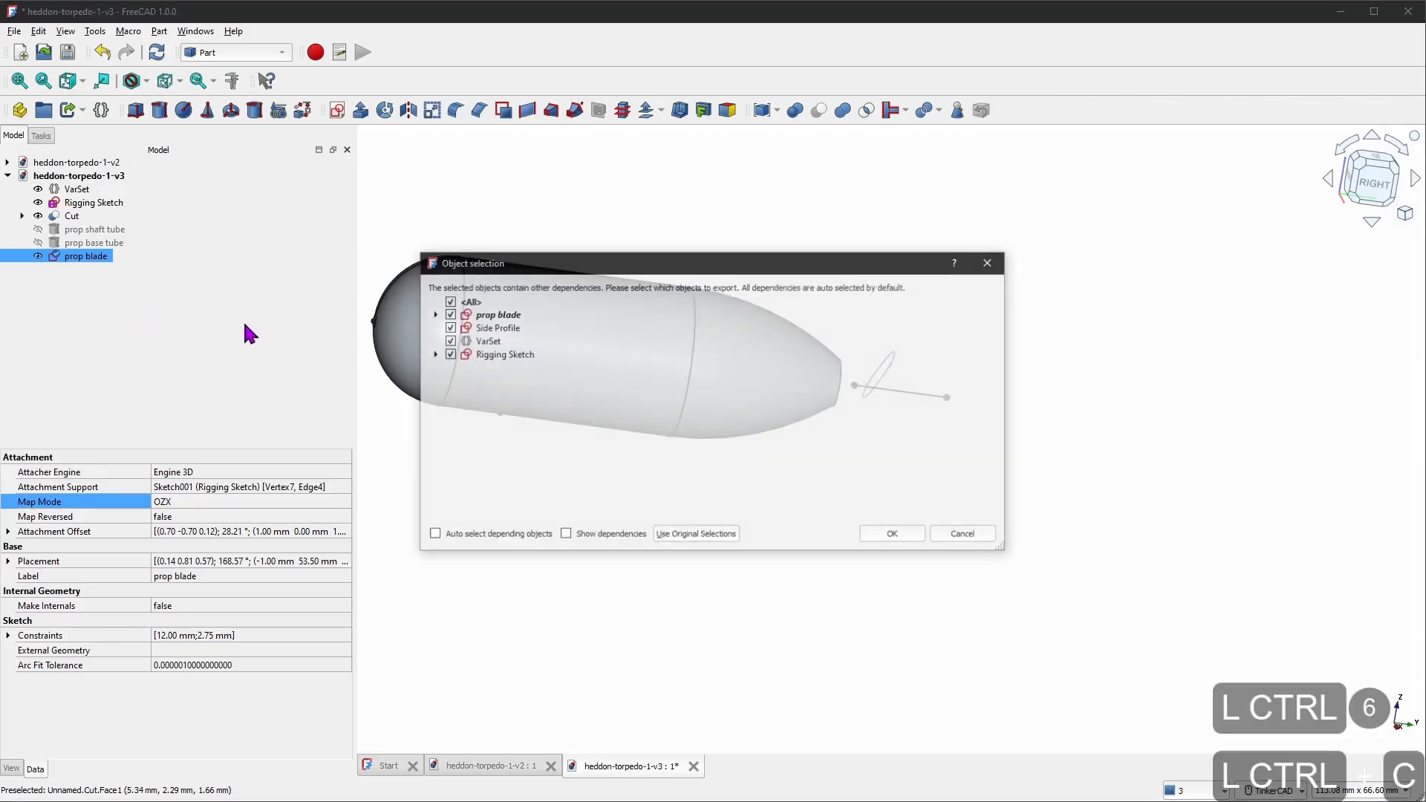
{"action": "left_click", "coordinate": [448, 301]}
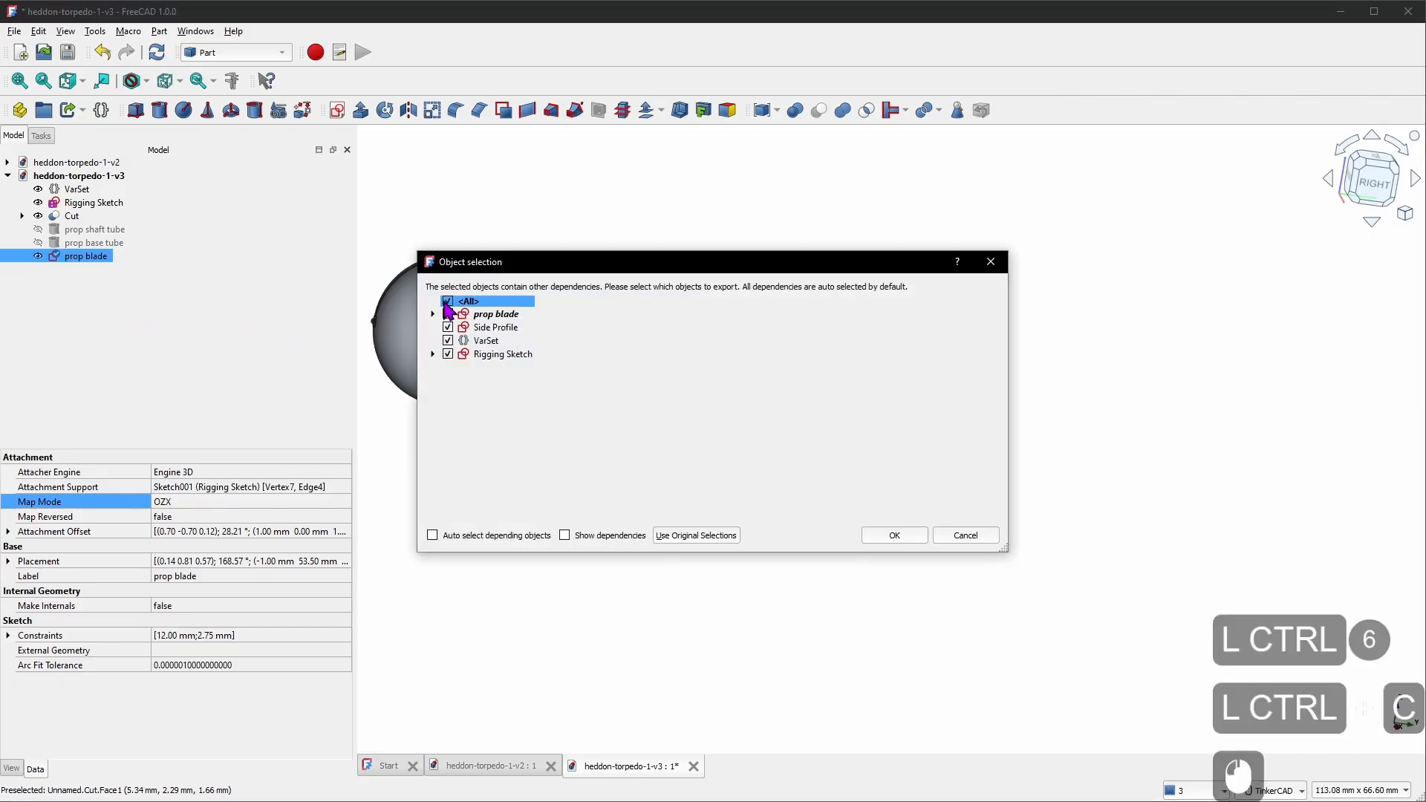
{"action": "left_click", "coordinate": [448, 314]}
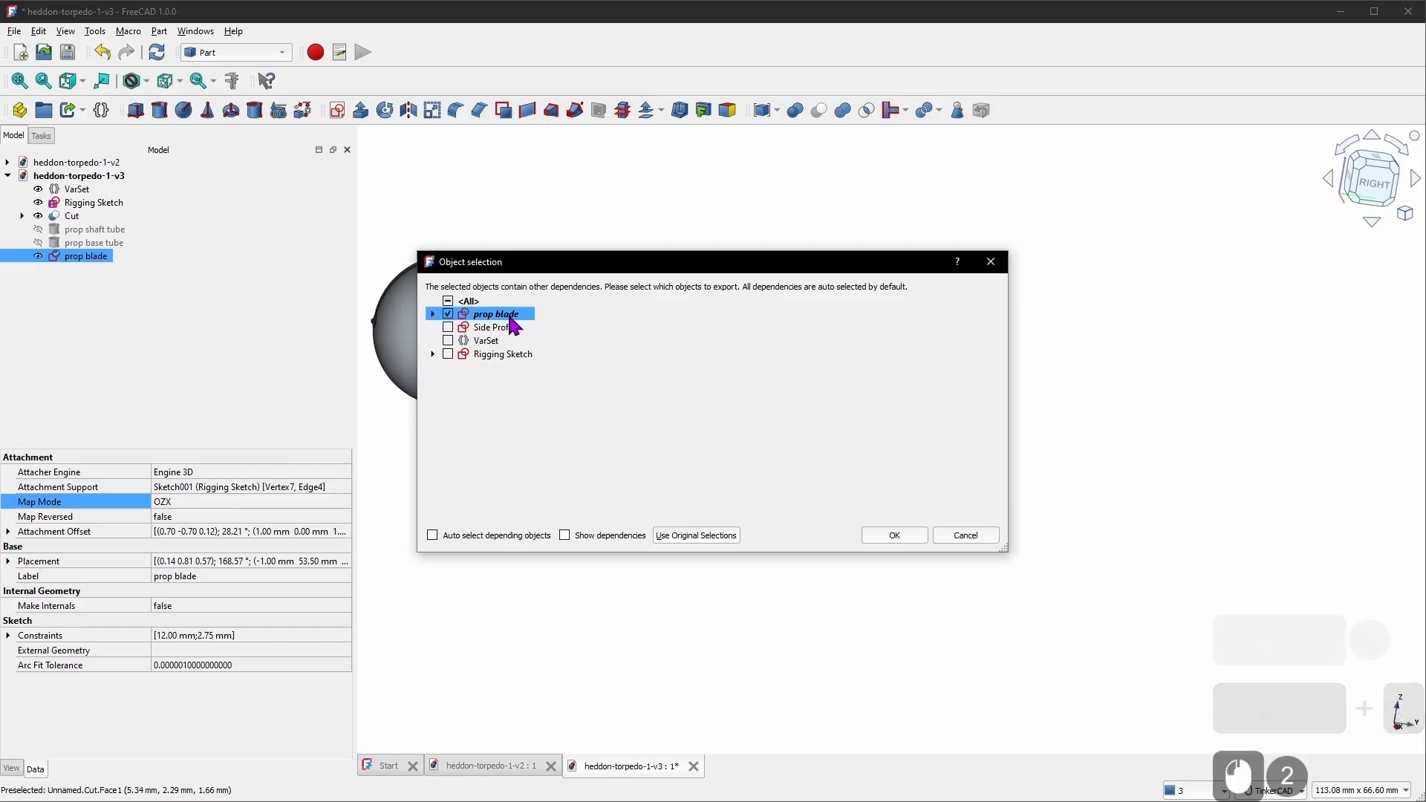
{"action": "left_click", "coordinate": [891, 534]}
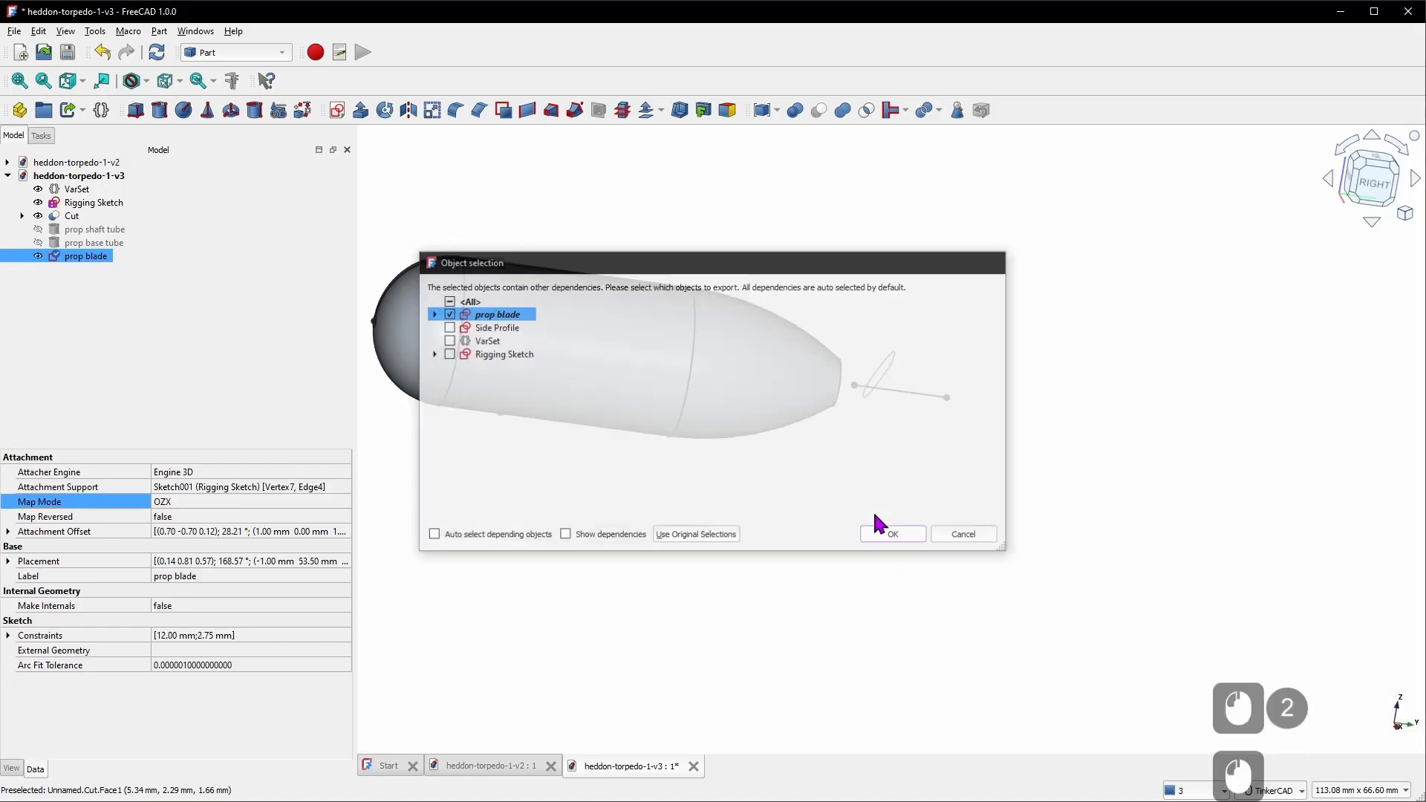
{"action": "key", "text": "ctrl+v"}
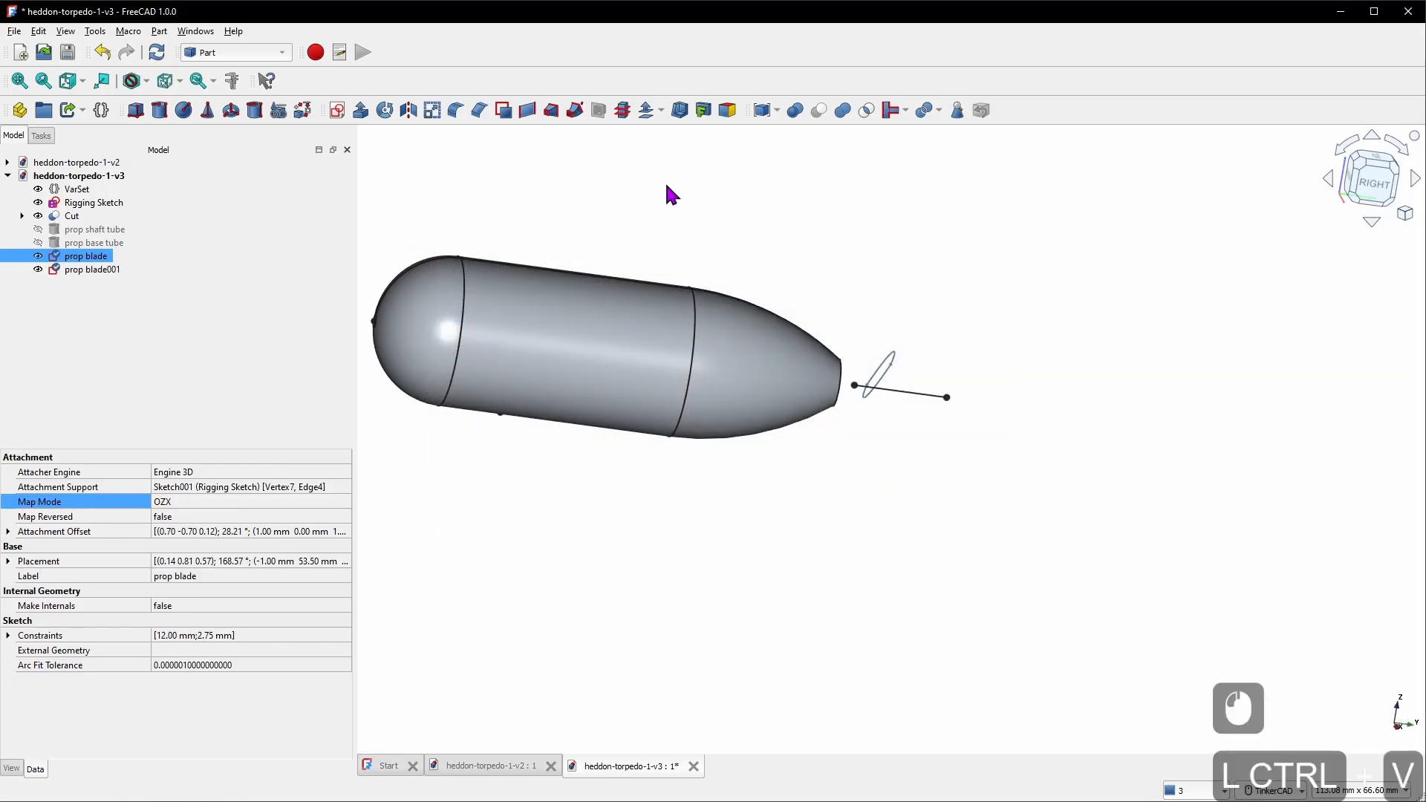
Set the duplicated blade sketch's attachment rotation around the z-axis to 180° and check the opposing blades from the top
{"action": "left_click", "coordinate": [110, 269]}
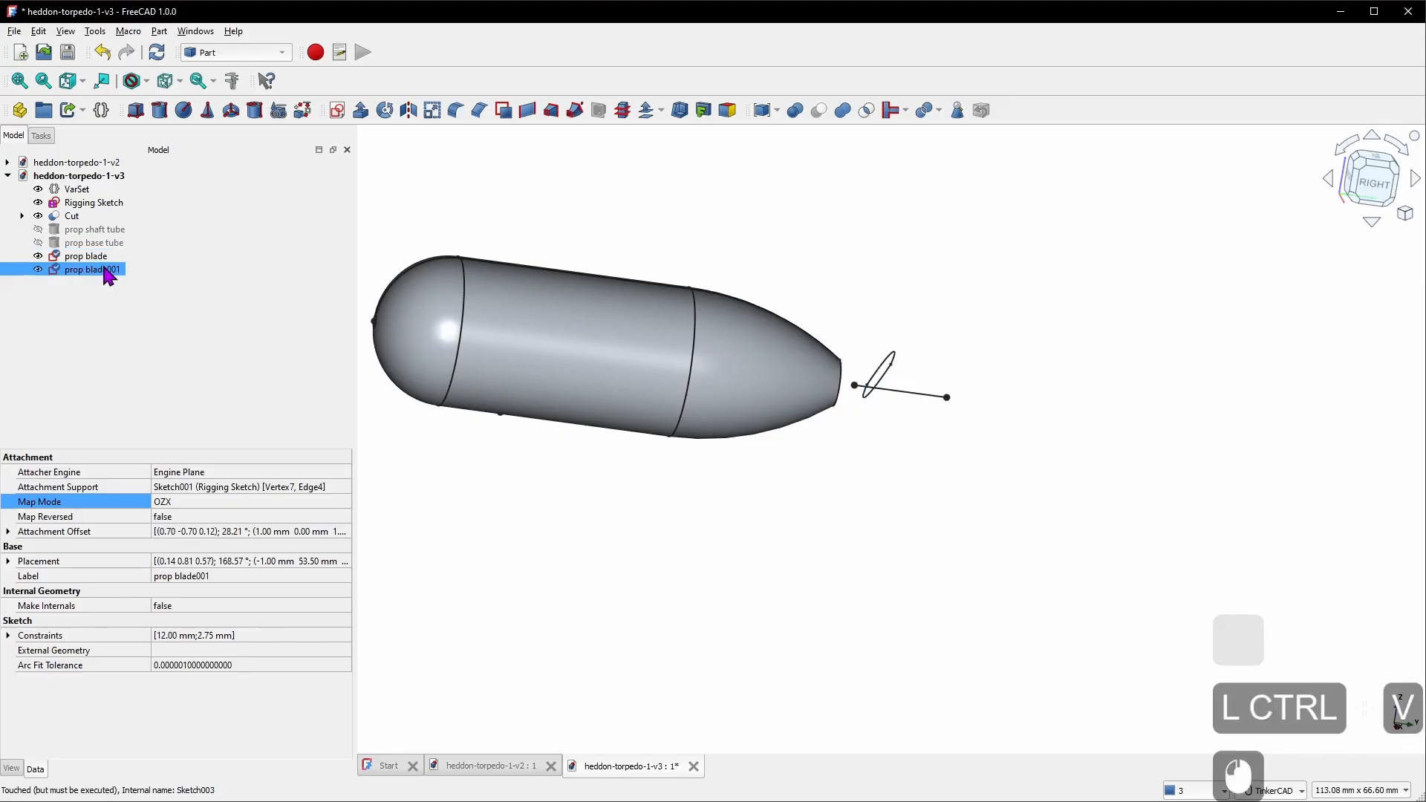
{"action": "right_click_drag", "start_coordinate": [822, 313], "coordinate": [869, 367]}
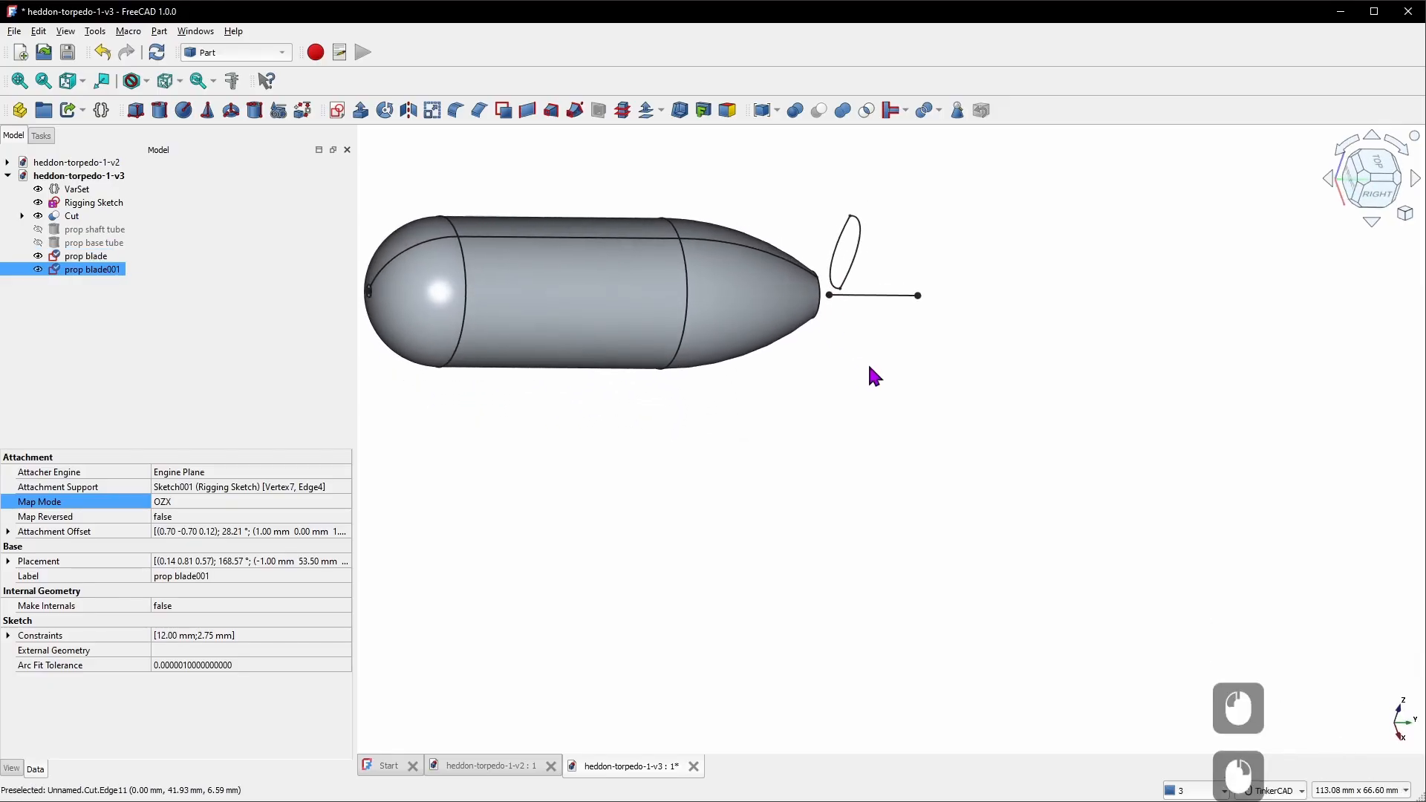
{"action": "mouse_move", "coordinate": [859, 265]}
{"action": "right_mouse_down"}
{"action": "mouse_move", "coordinate": [822, 242]}
{"action": "mouse_move", "coordinate": [847, 229]}
{"action": "mouse_move", "coordinate": [867, 262]}
{"action": "right_mouse_up"}
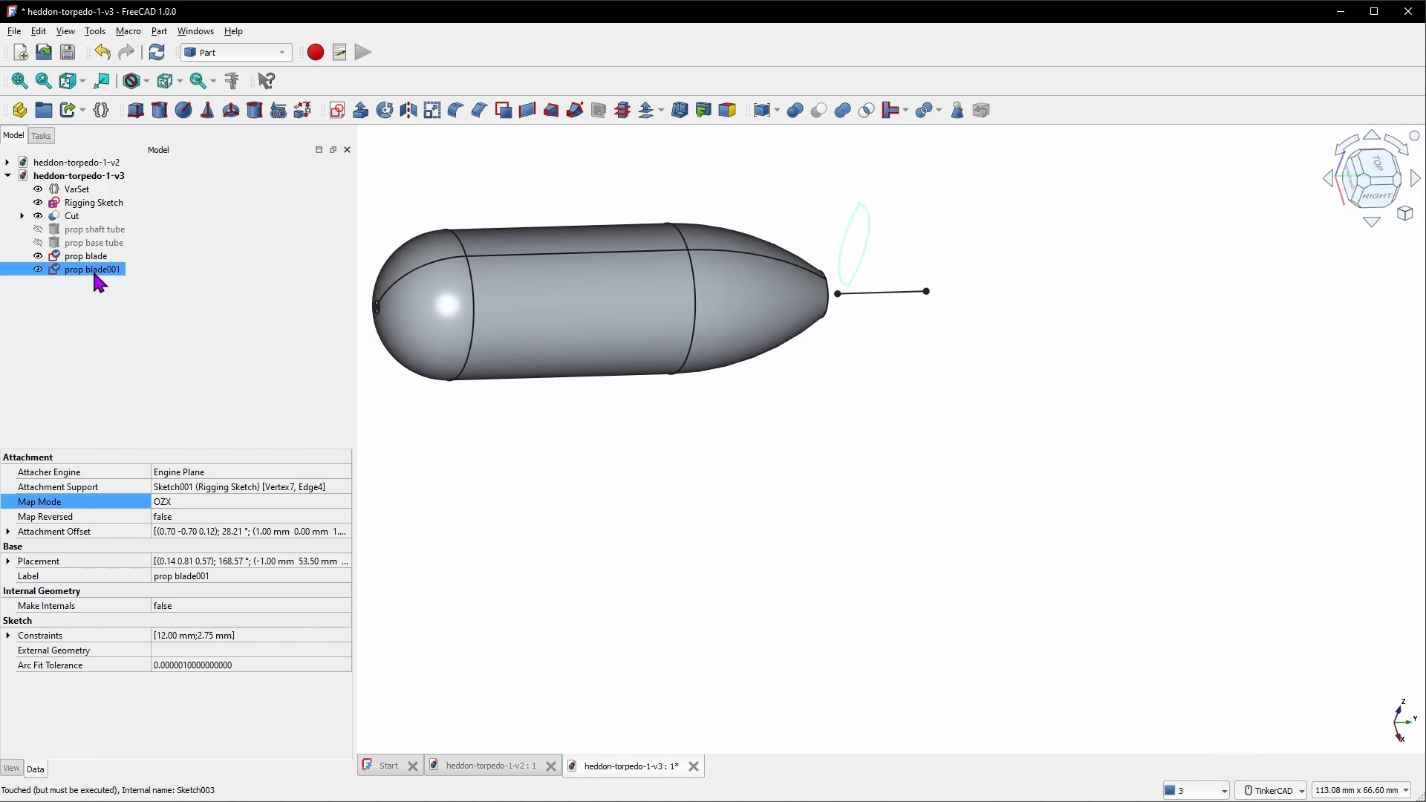
{"action": "left_click", "coordinate": [225, 503]}
{"action": "left_click", "coordinate": [344, 508]}
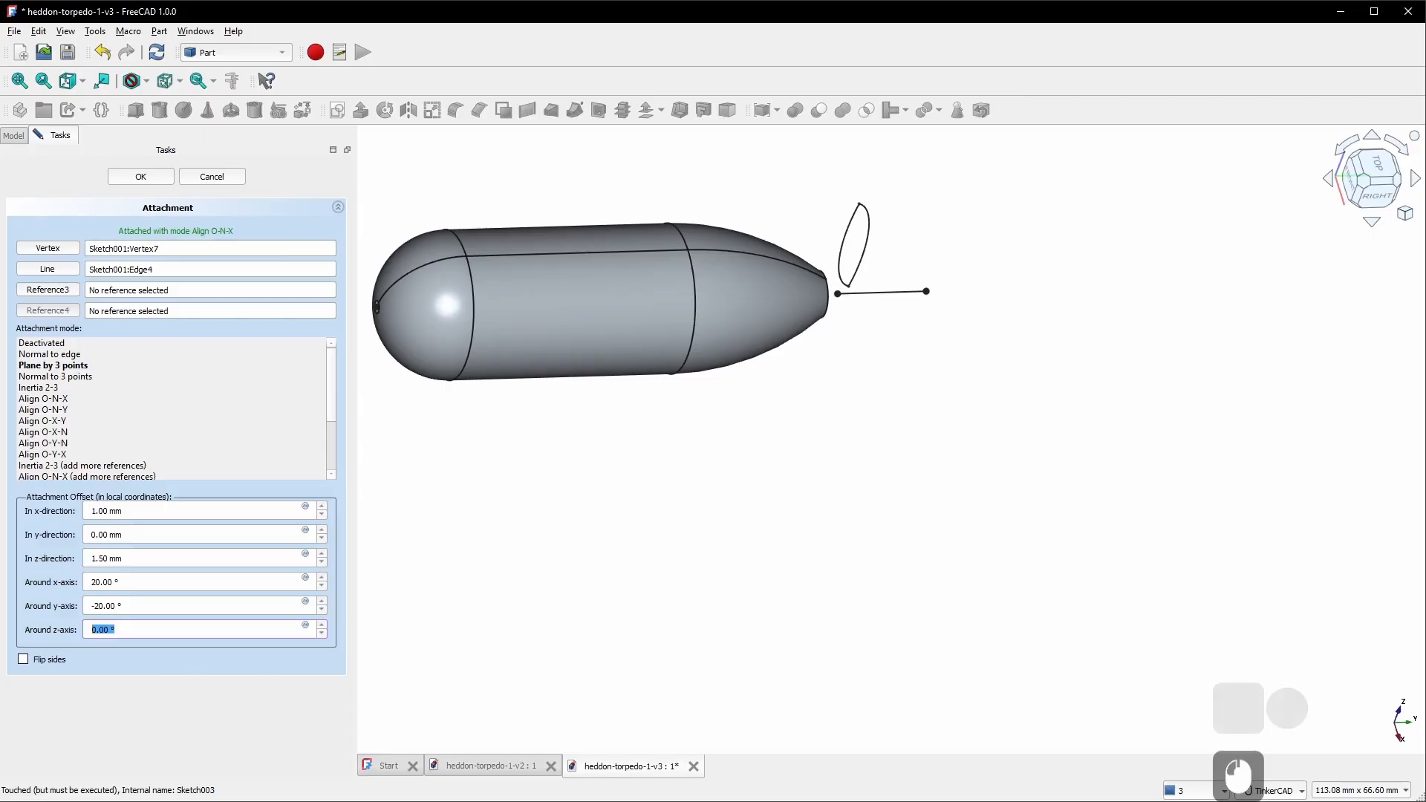
{"action": "type", "text": "180"}
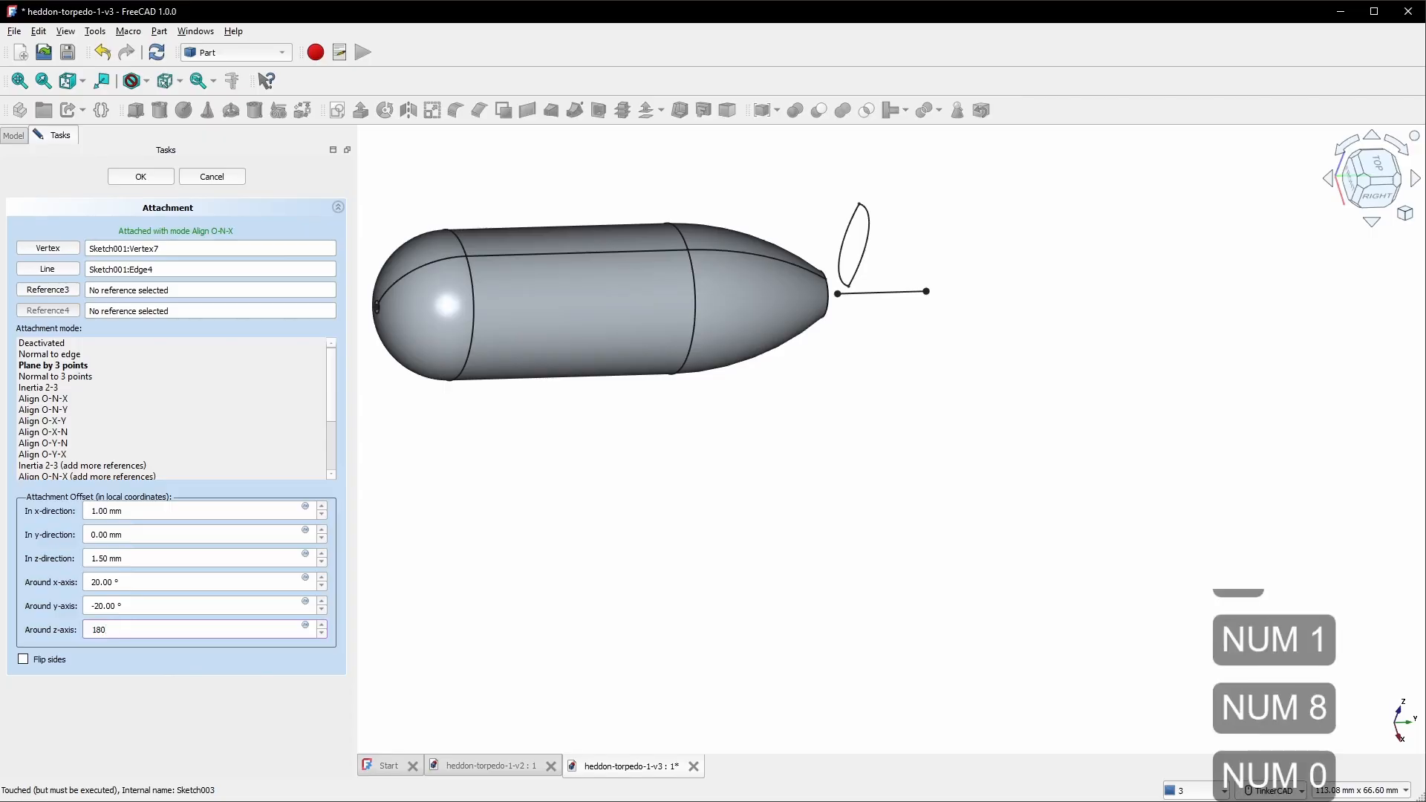
{"action": "left_click", "coordinate": [192, 608]}
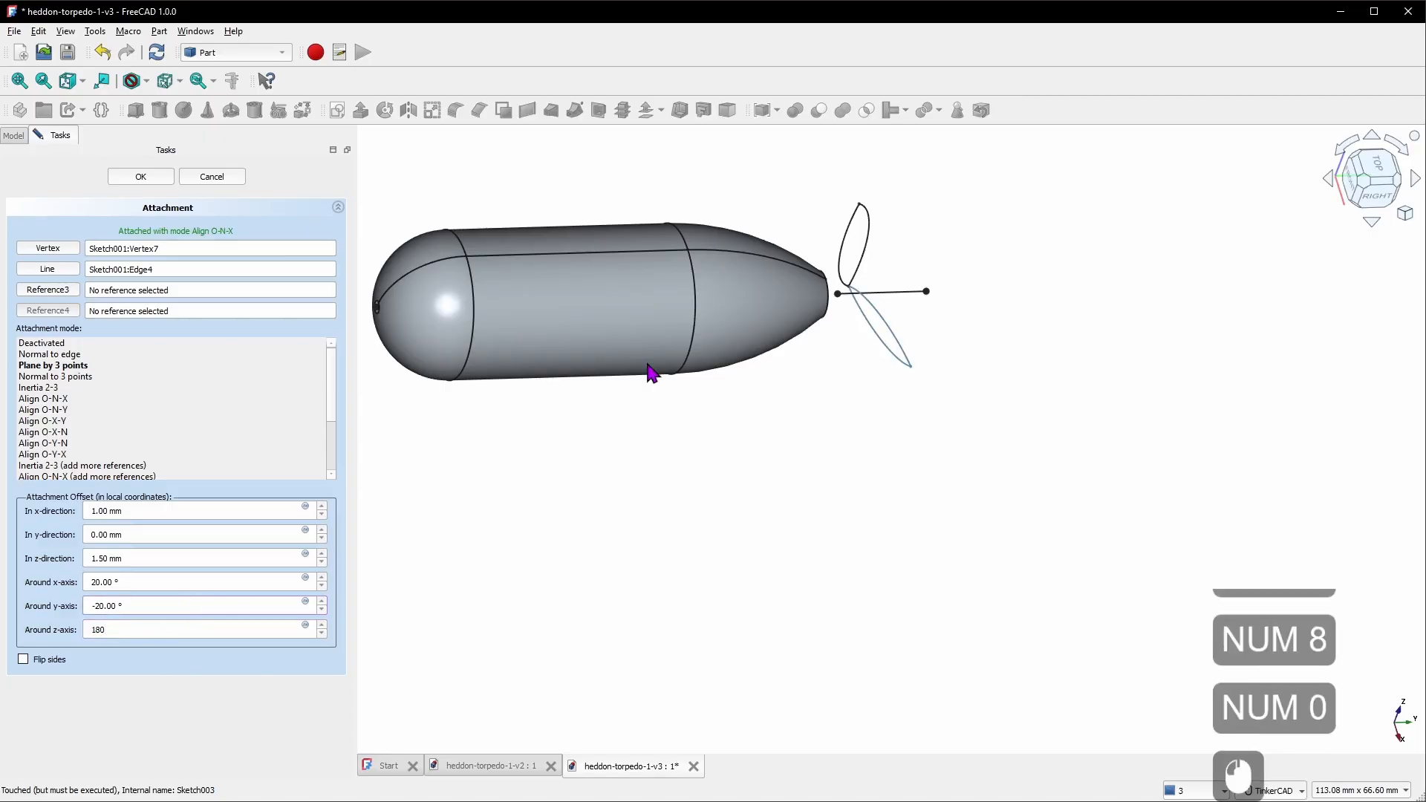
{"action": "mouse_move", "coordinate": [910, 216]}
{"action": "right_mouse_down"}
{"action": "mouse_move", "coordinate": [824, 197]}
{"action": "mouse_move", "coordinate": [741, 282]}
{"action": "right_mouse_up"}
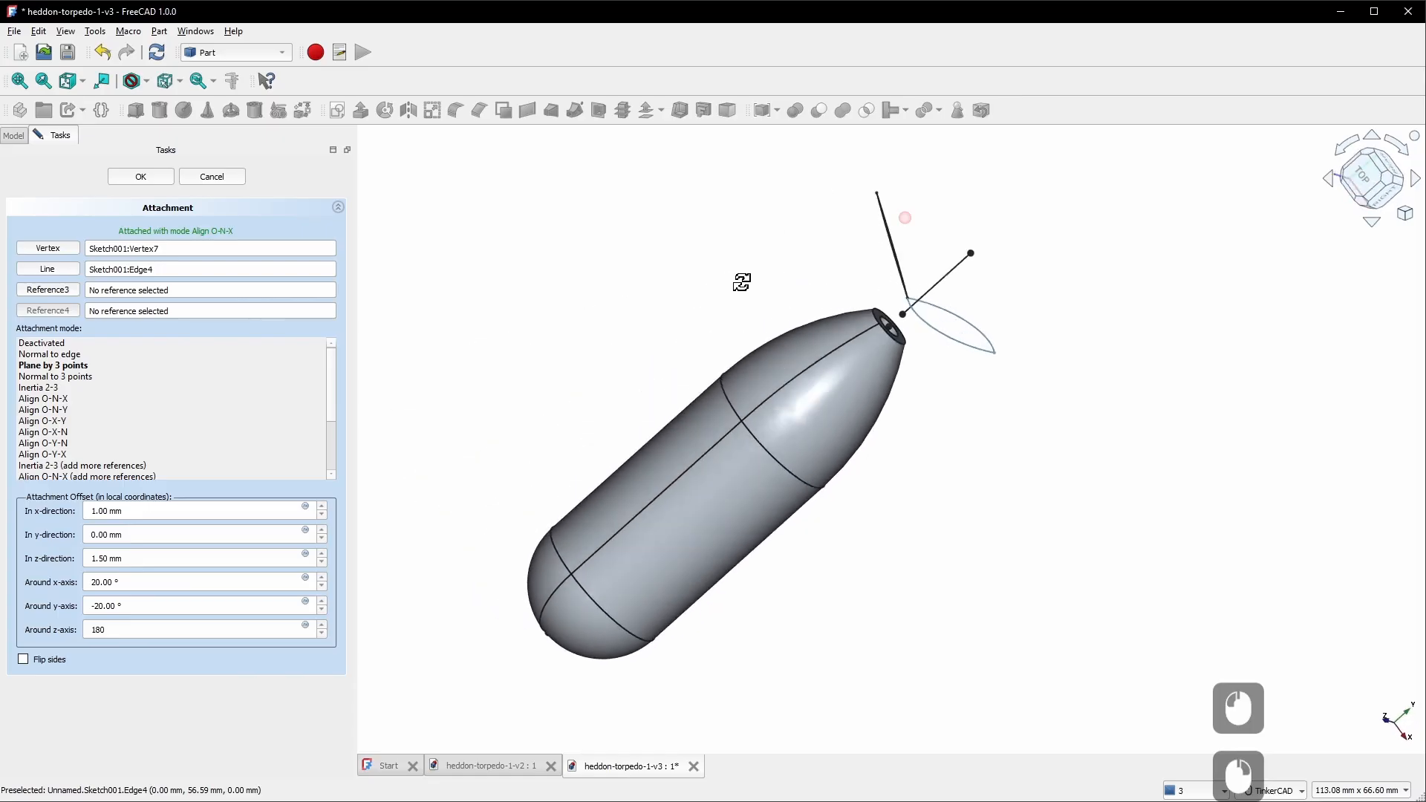
{"action": "left_click", "coordinate": [1362, 183]}
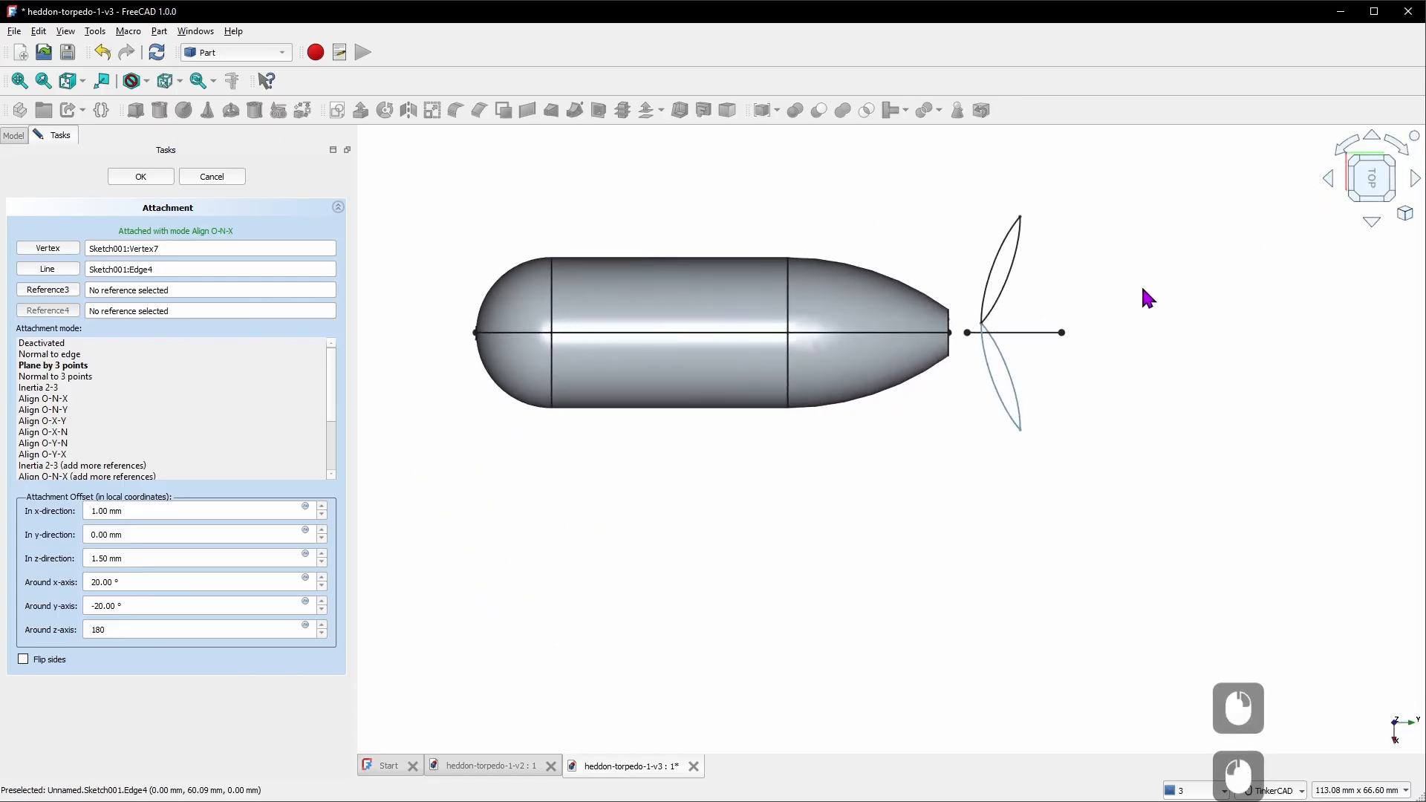
{"action": "scroll", "coordinate": [1040, 333], "scroll_direction": "up", "scroll_amount": 3}
{"action": "right_click_drag", "start_coordinate": [1029, 385], "coordinate": [1030, 348]}
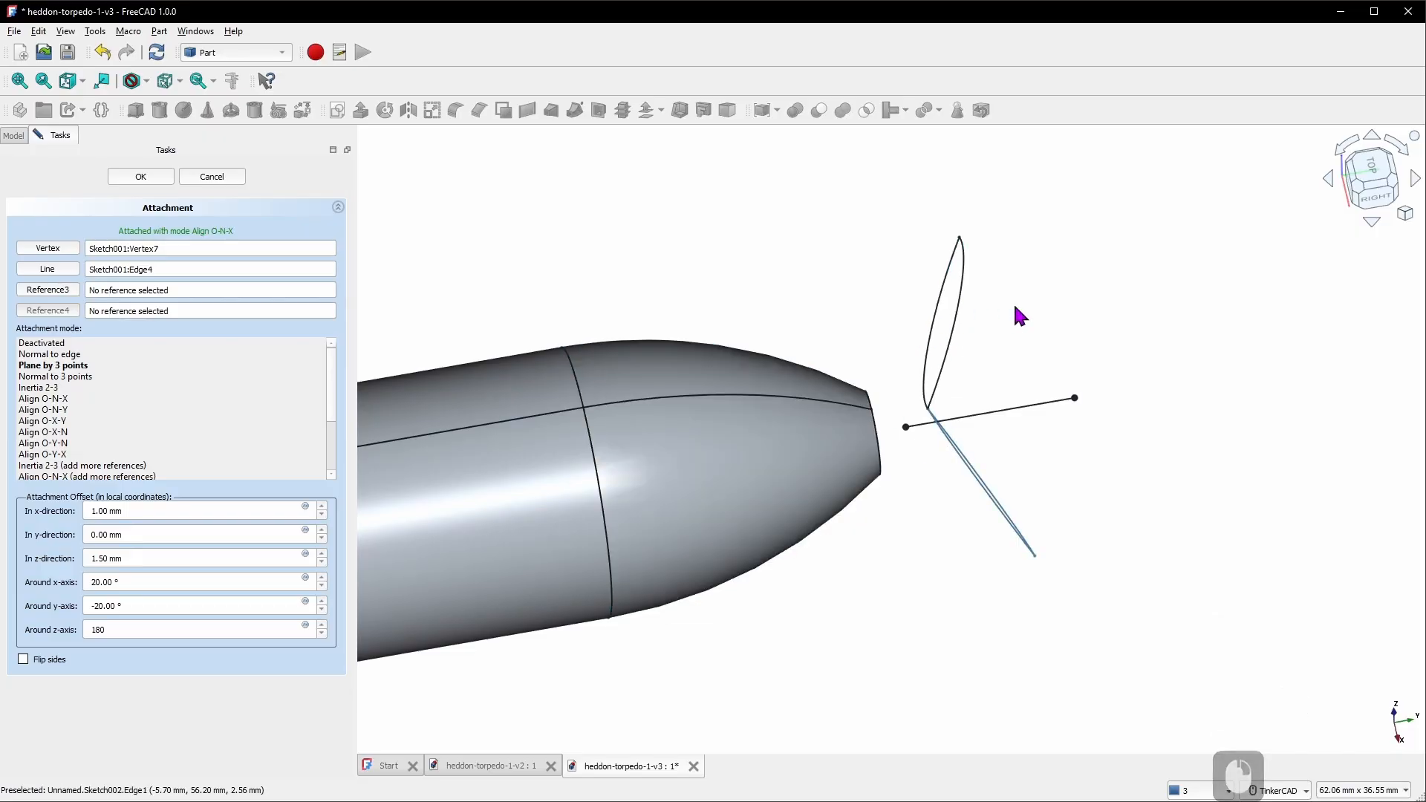
{"action": "left_click", "coordinate": [140, 177]}
Extrude the original prop blade sketch symmetrically along its normal by 1.5 mm as a solid
{"action": "left_click", "coordinate": [74, 256]}
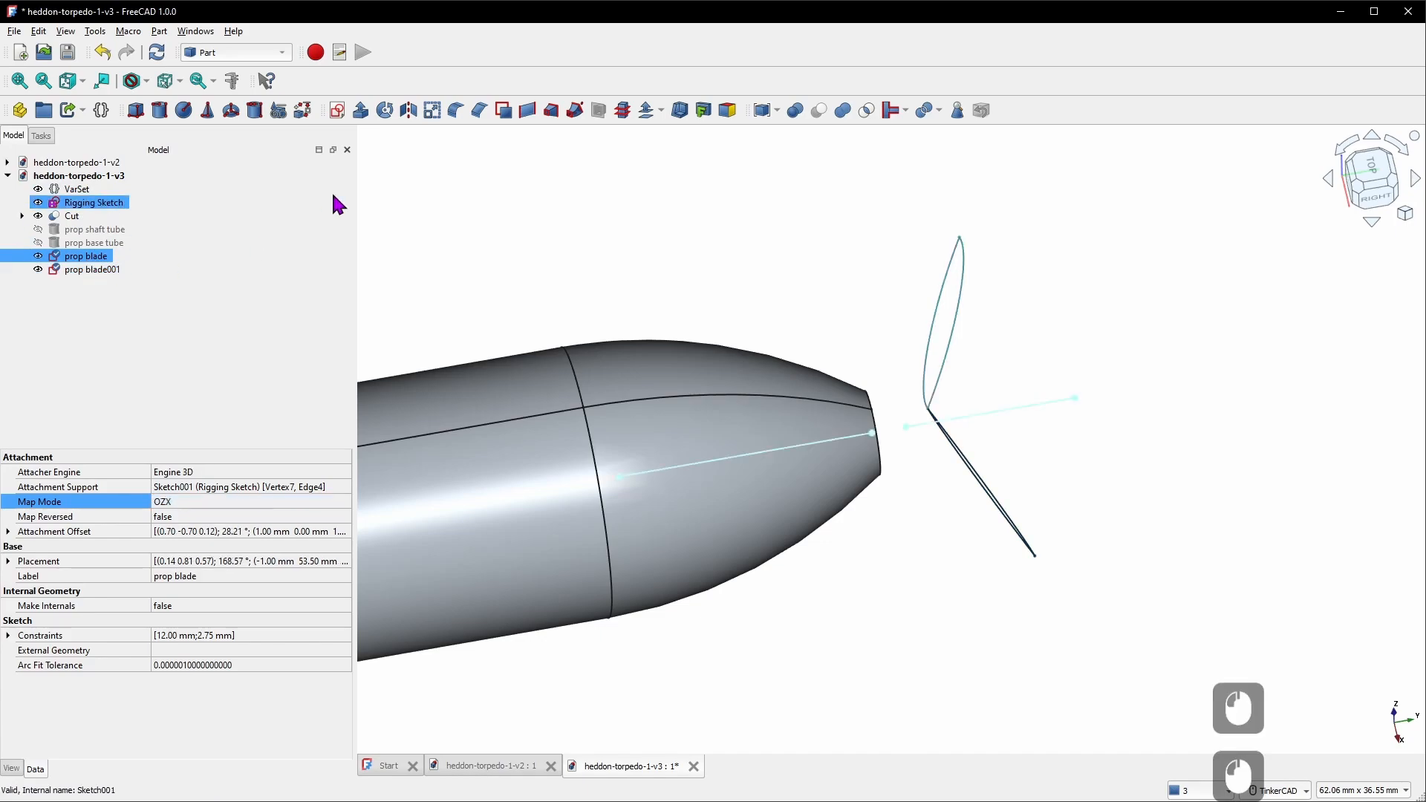
{"action": "left_click", "coordinate": [360, 112]}
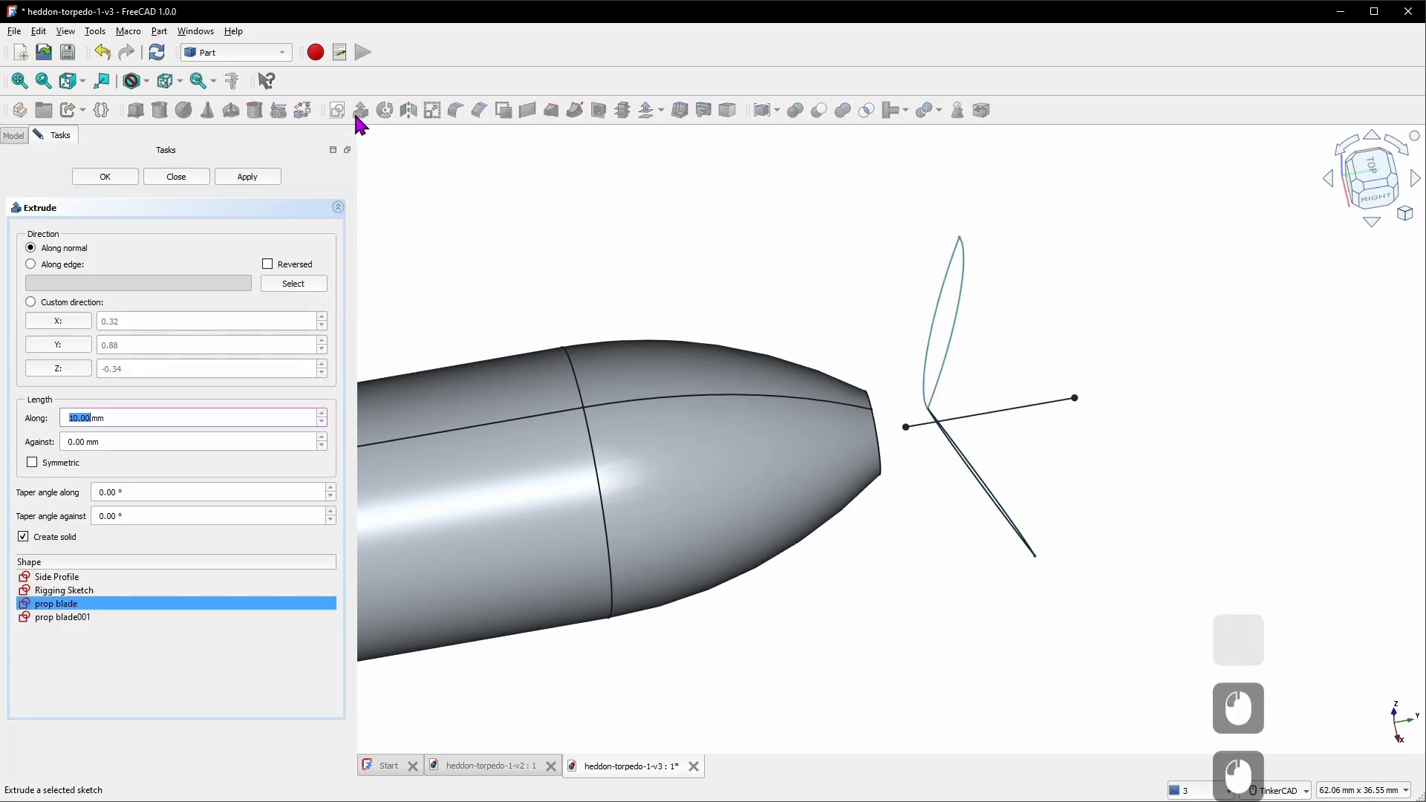
{"action": "left_click", "coordinate": [32, 463]}
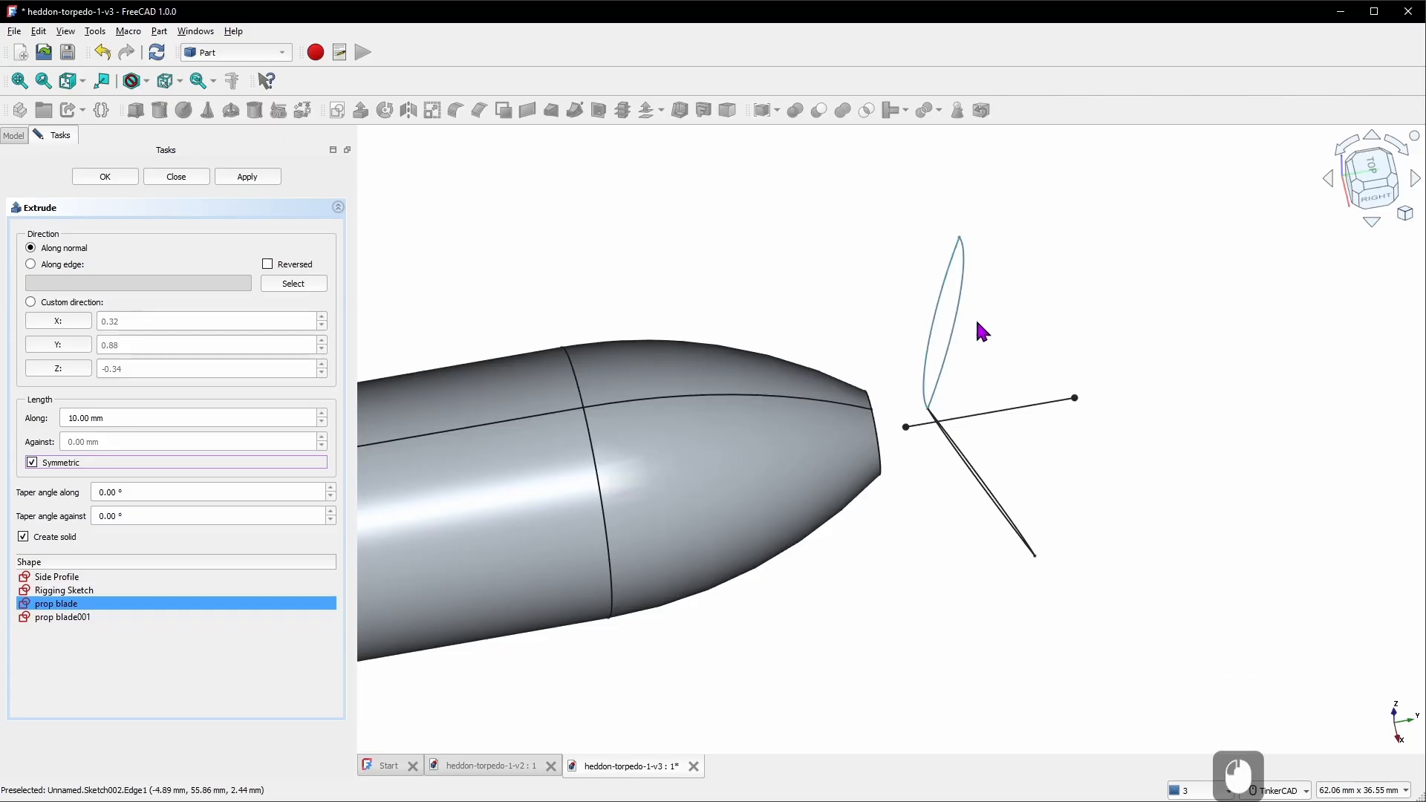
{"action": "double_click", "coordinate": [92, 418]}
{"action": "type", "text": "1.5"}
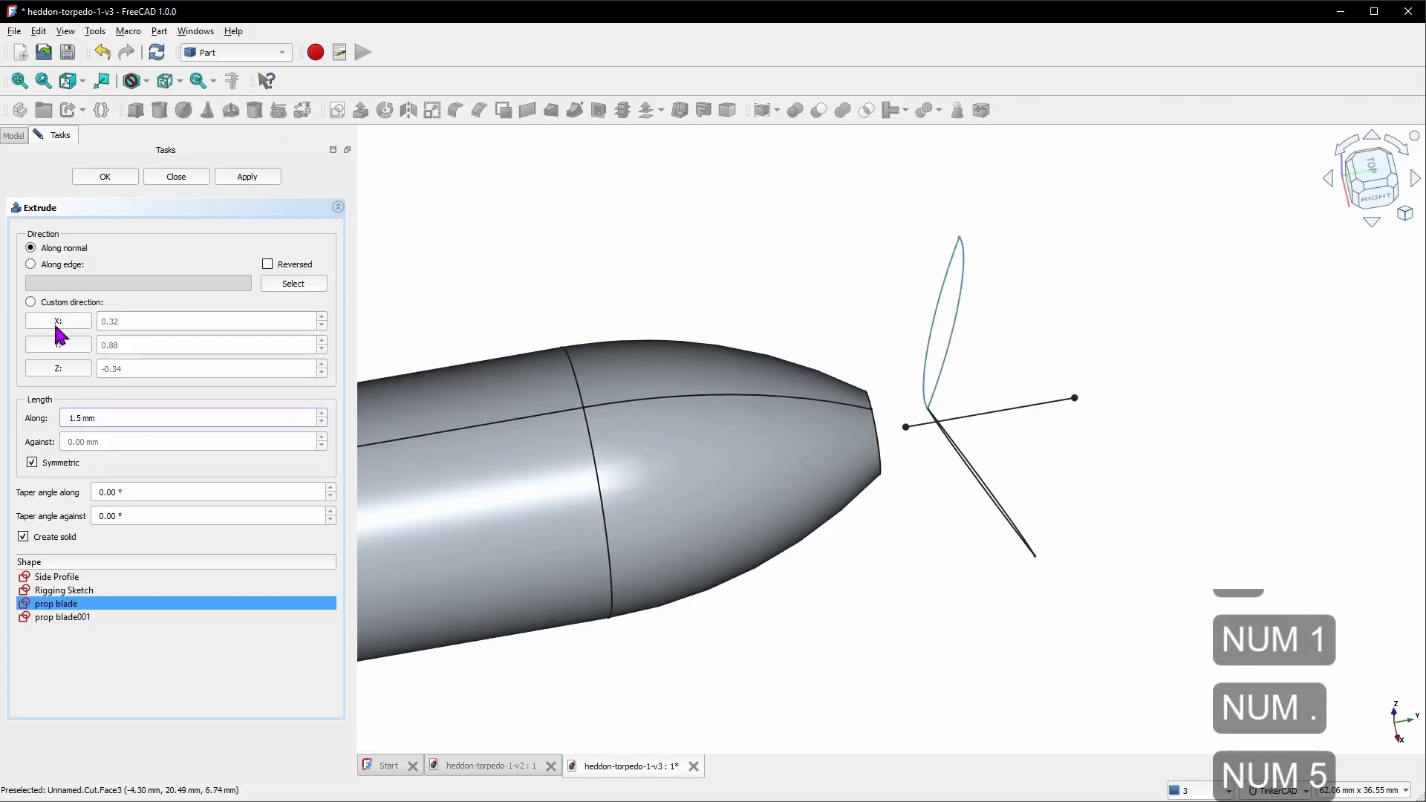
{"action": "left_click", "coordinate": [105, 179]}
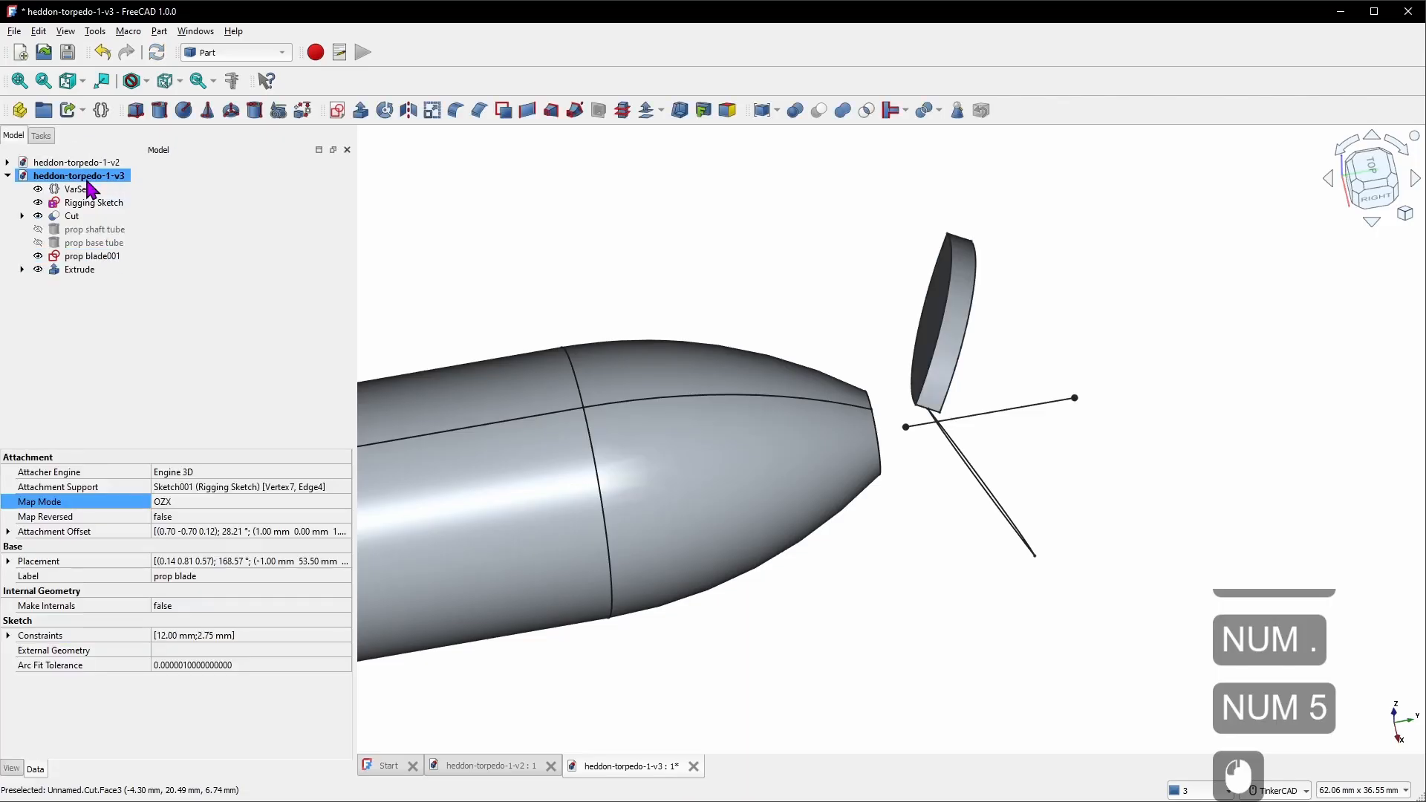
Extrude the duplicated sketch, prop blade001, symmetrically by 1.5 mm as a solid
{"action": "left_click", "coordinate": [119, 256]}
{"action": "left_click", "coordinate": [362, 110]}
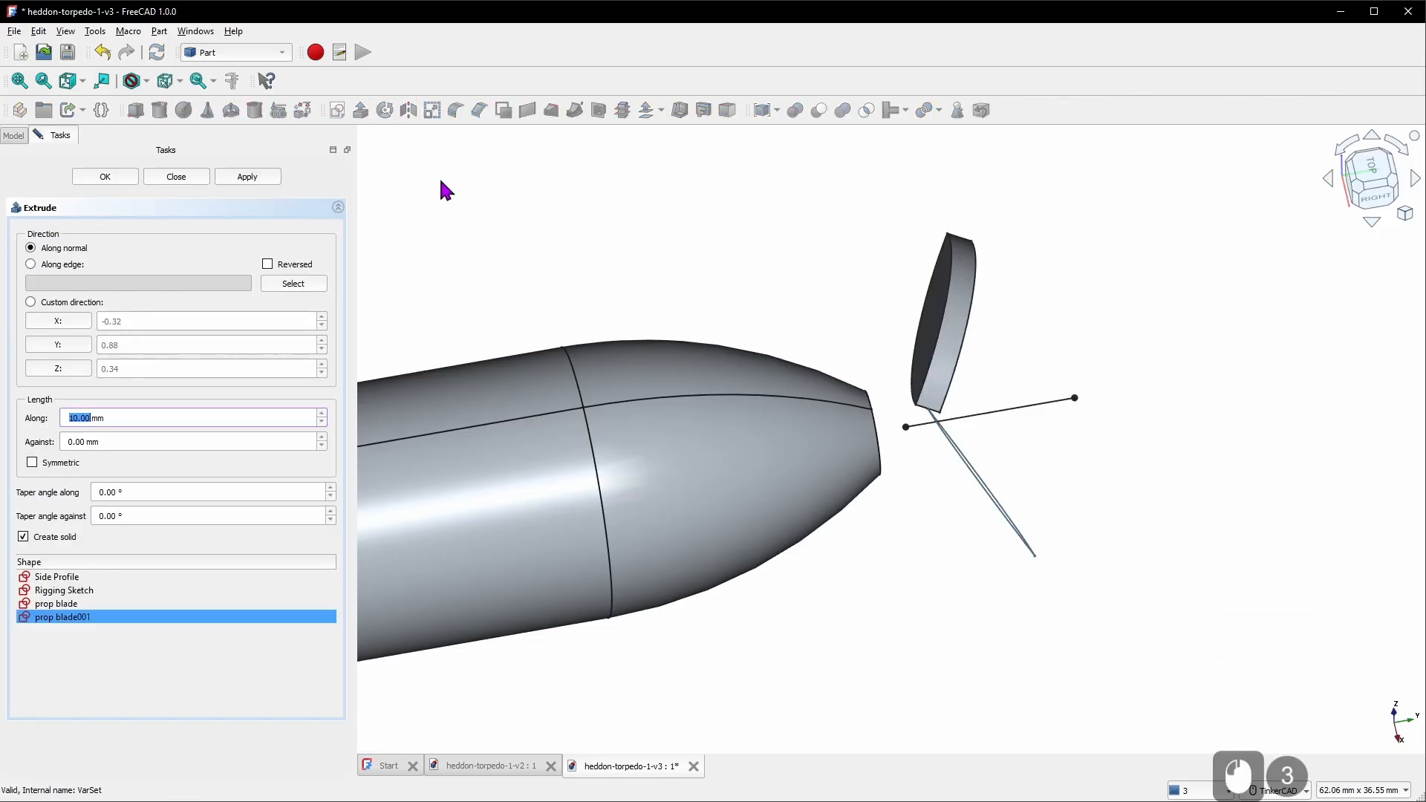
{"action": "type", "text": "1.5"}
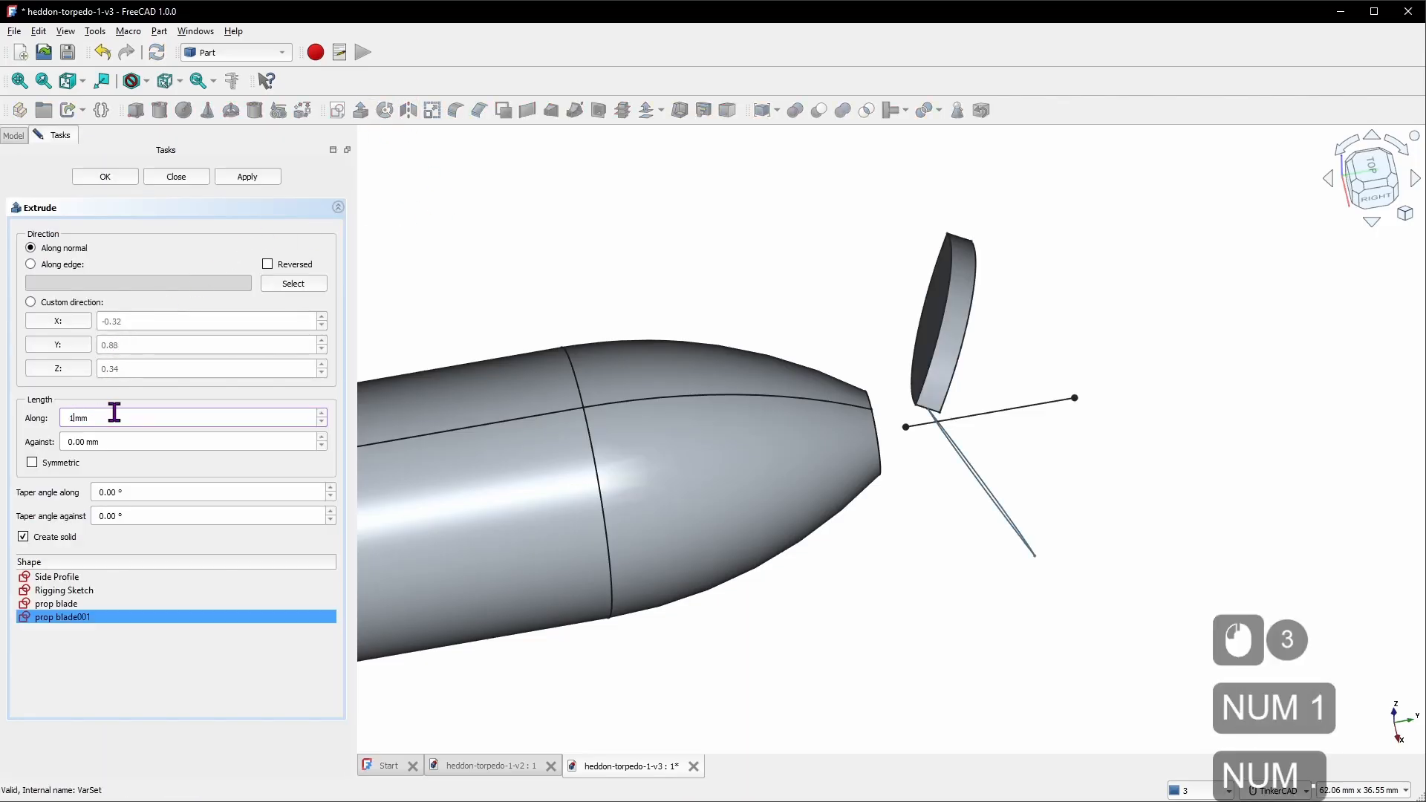
{"action": "left_click", "coordinate": [41, 471]}
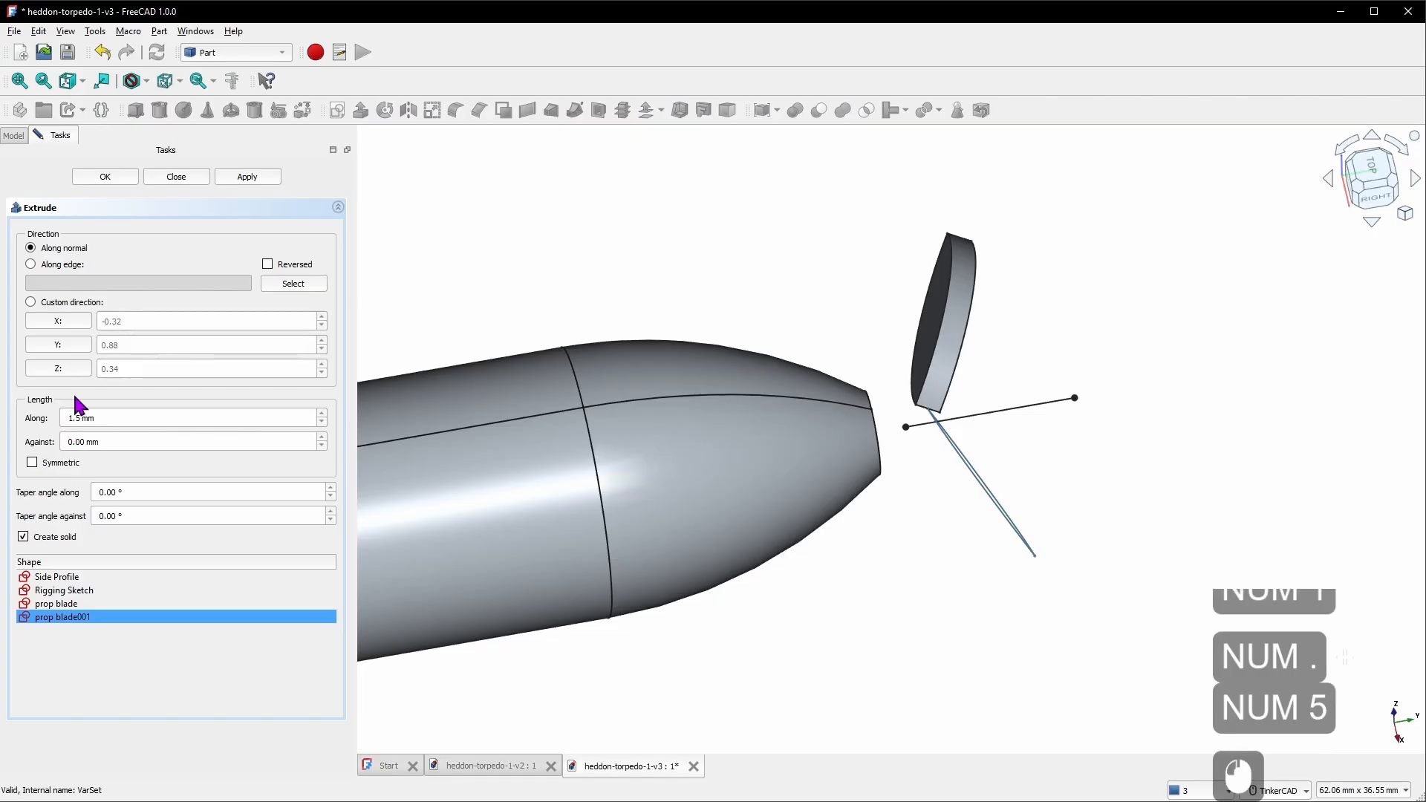
{"action": "left_click", "coordinate": [105, 176]}
{"action": "right_click_drag", "start_coordinate": [946, 538], "coordinate": [1025, 445]}
{"action": "left_click", "coordinate": [134, 176]}
Show the prop shaft tube and prop base tube, and hide the lure body's Cut object
{"action": "left_click", "coordinate": [95, 230]}
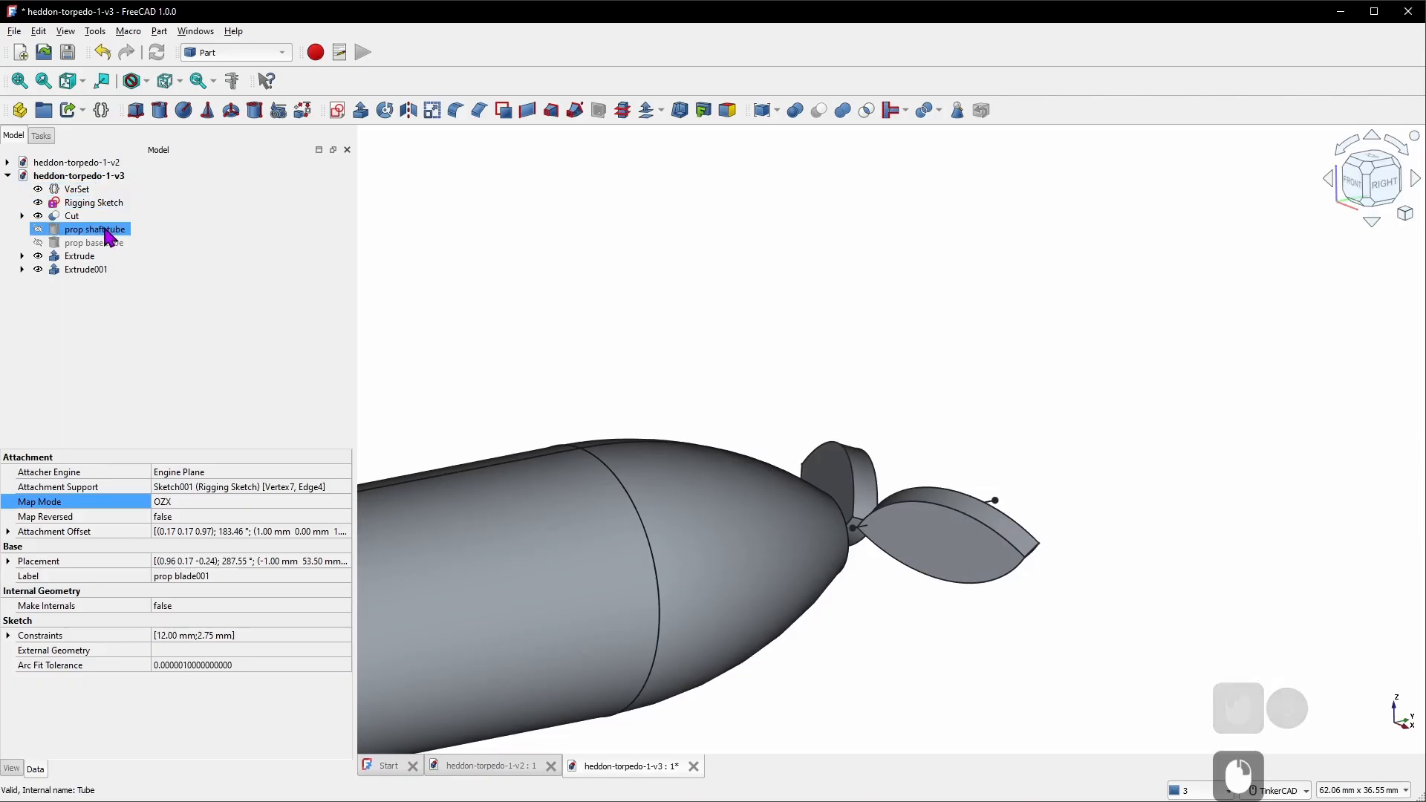
{"action": "left_click", "coordinate": [94, 243], "text": "shift"}
{"action": "key", "text": "space"}
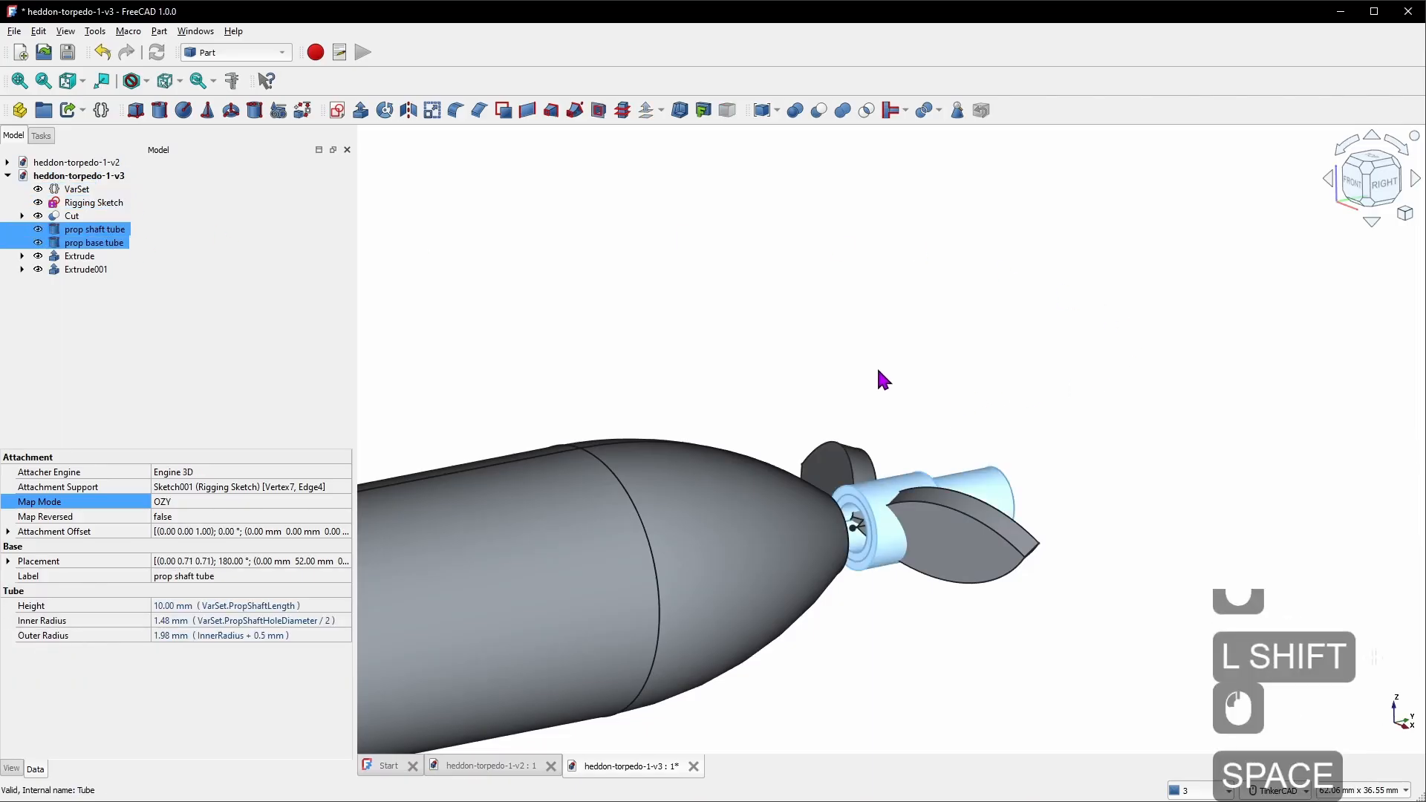
{"action": "left_click", "coordinate": [93, 215]}
{"action": "key", "text": "space"}
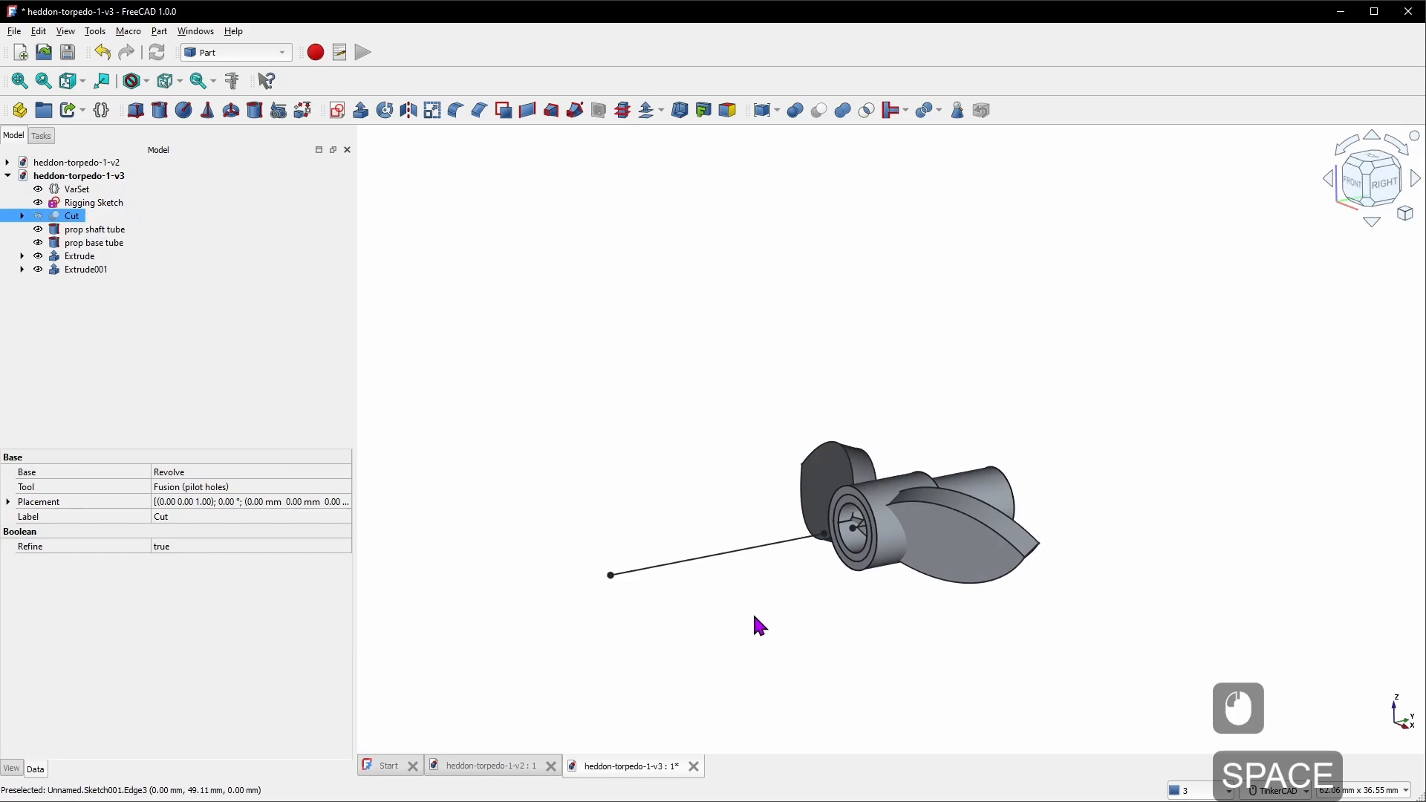
Examine where the two blades meet the prop tubes and their bore, toggling the second blade's visibility off and on
{"action": "scroll", "coordinate": [763, 600], "scroll_direction": "down", "scroll_amount": 3}
{"action": "scroll", "coordinate": [783, 598], "scroll_direction": "up", "scroll_amount": 6}
{"action": "right_click_drag", "start_coordinate": [921, 509], "coordinate": [1037, 577]}
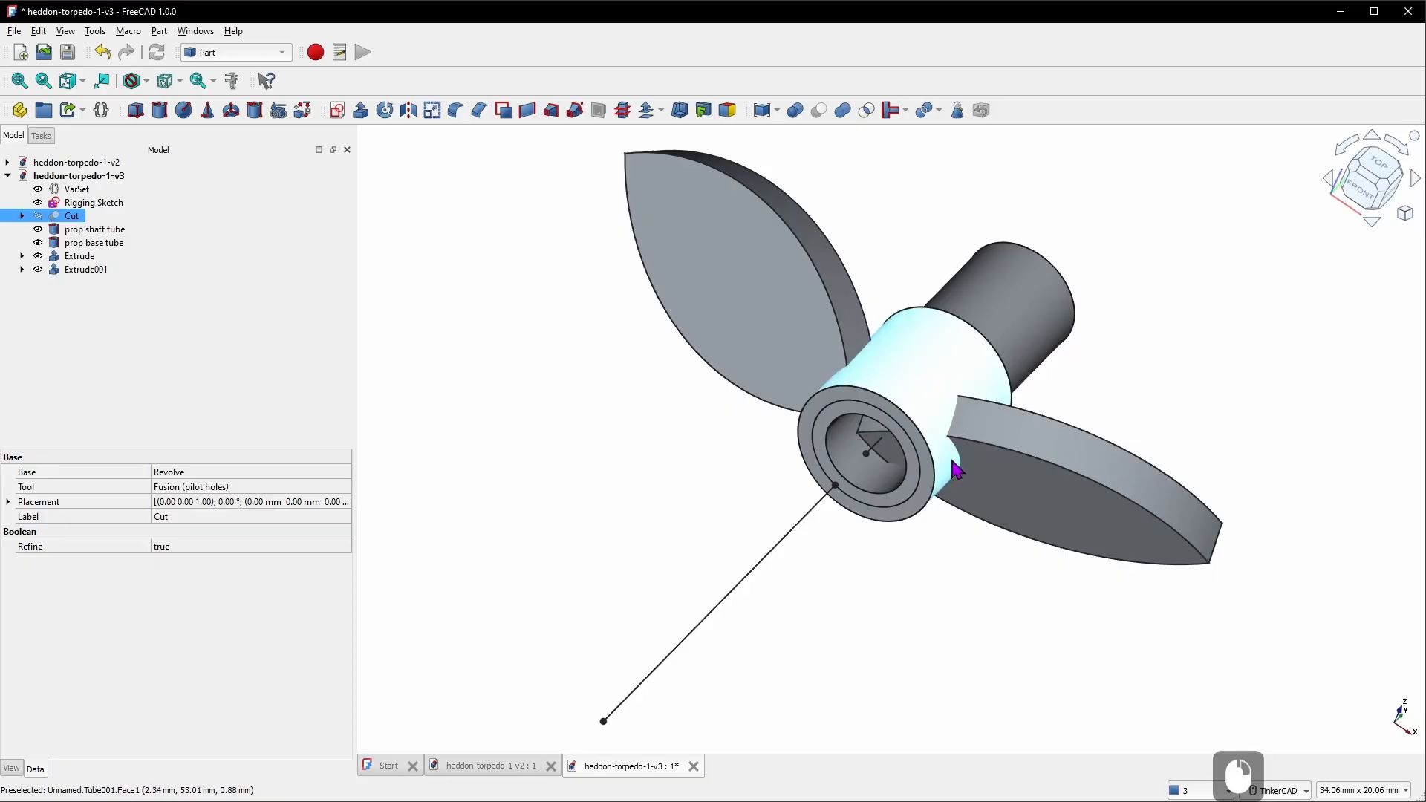
{"action": "right_click_drag", "start_coordinate": [957, 469], "coordinate": [837, 478]}
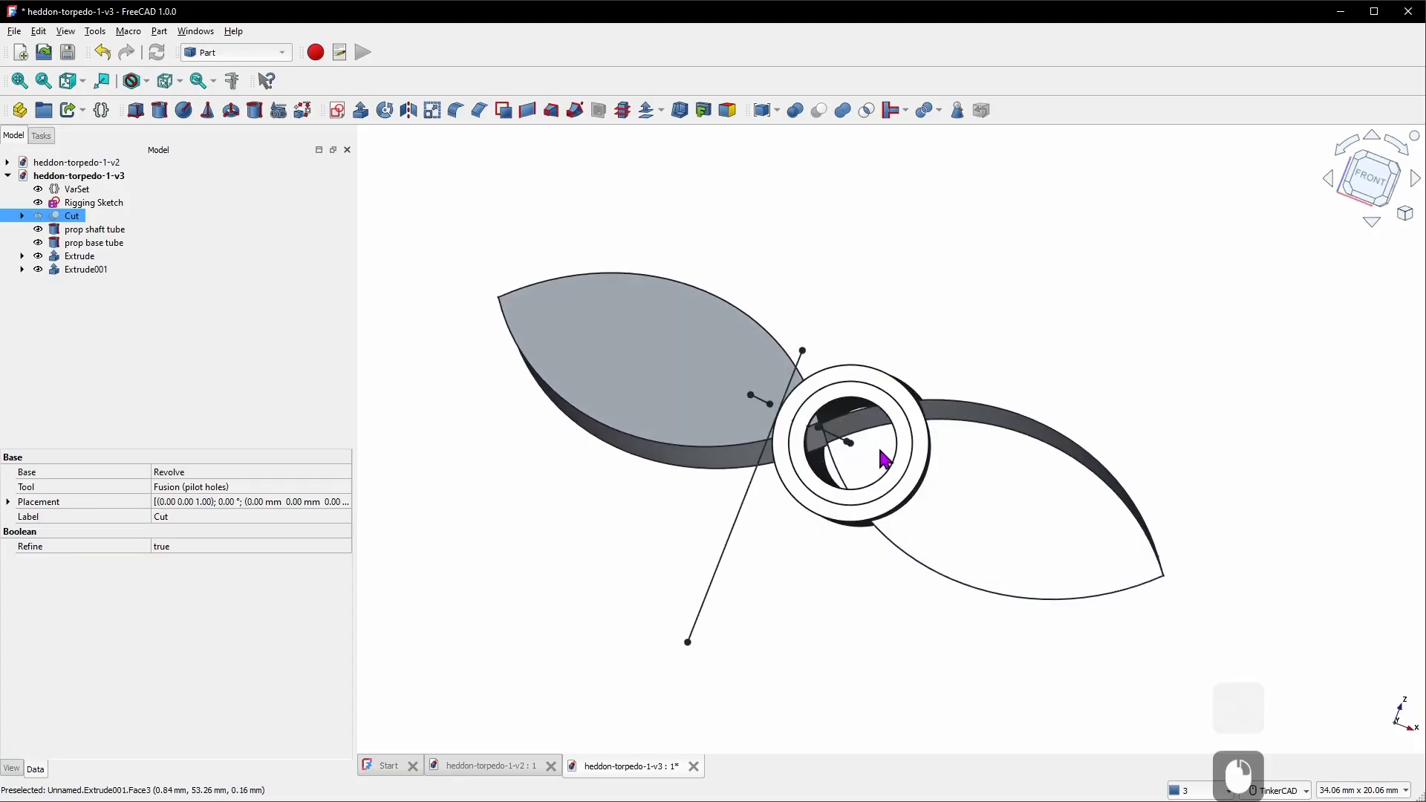
{"action": "scroll", "coordinate": [817, 427], "scroll_direction": "up", "scroll_amount": 4}
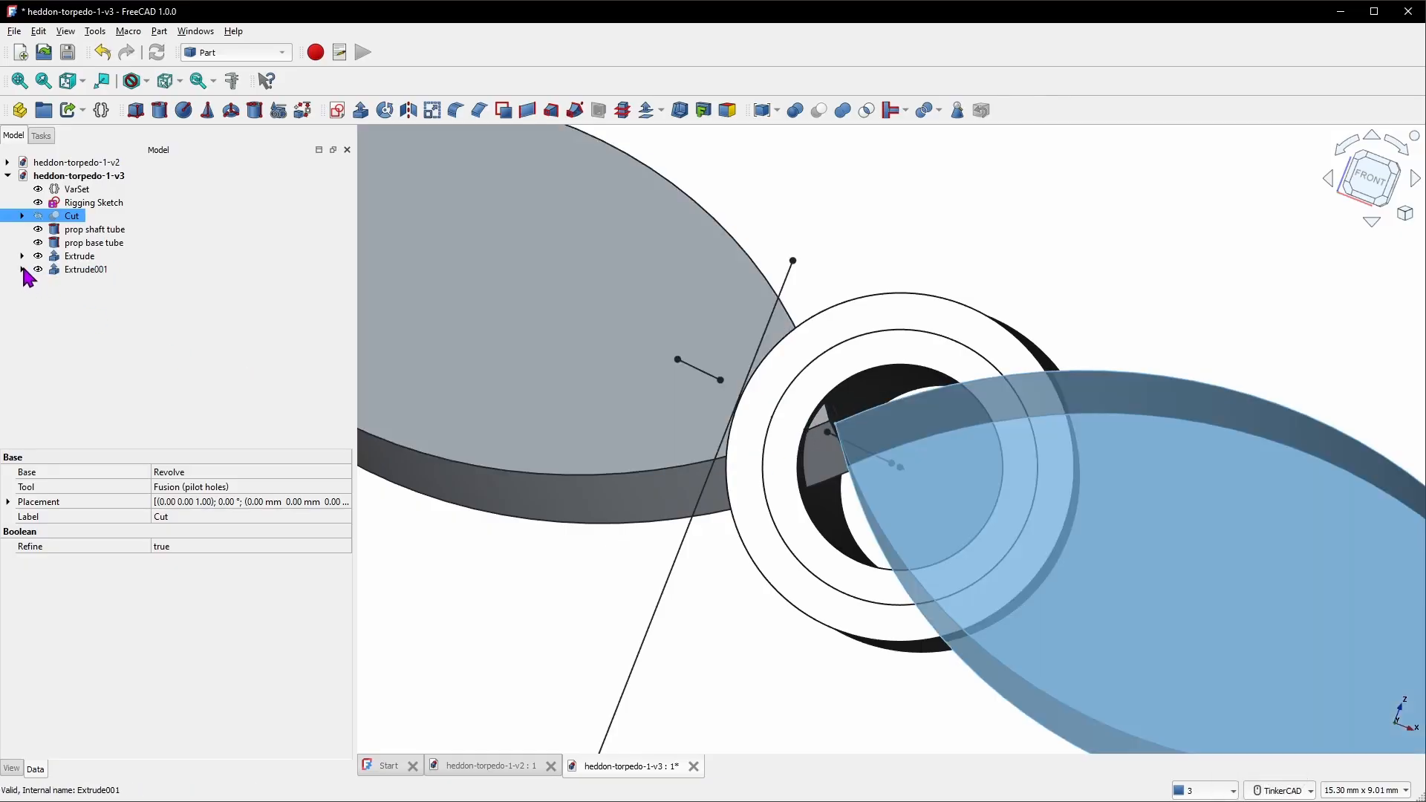
{"action": "left_click", "coordinate": [86, 272]}
{"action": "key", "text": "space"}
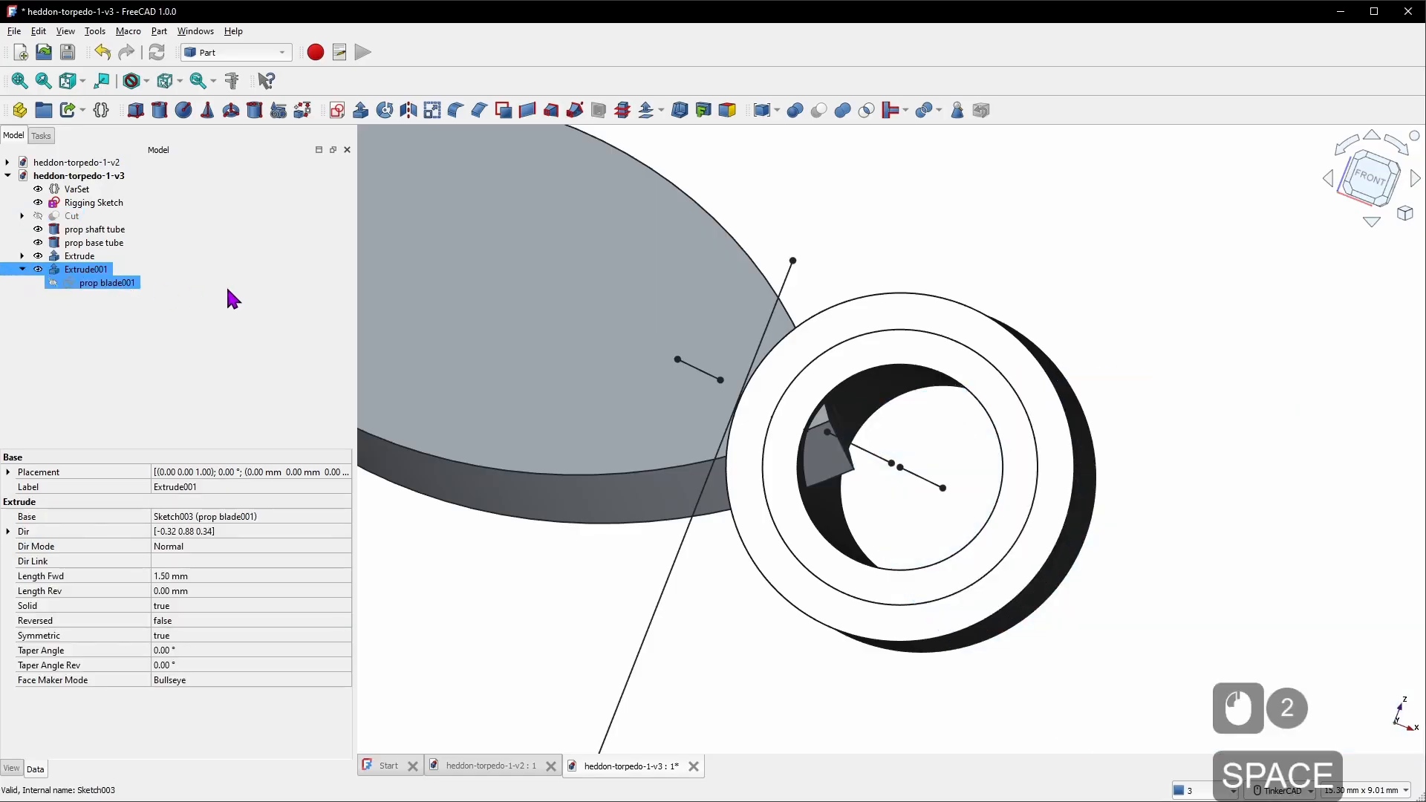
{"action": "key", "text": "space"}
Set the attachment offset in the x-direction of the prop blade001 sketch to -1 mm
{"action": "left_click", "coordinate": [123, 289]}
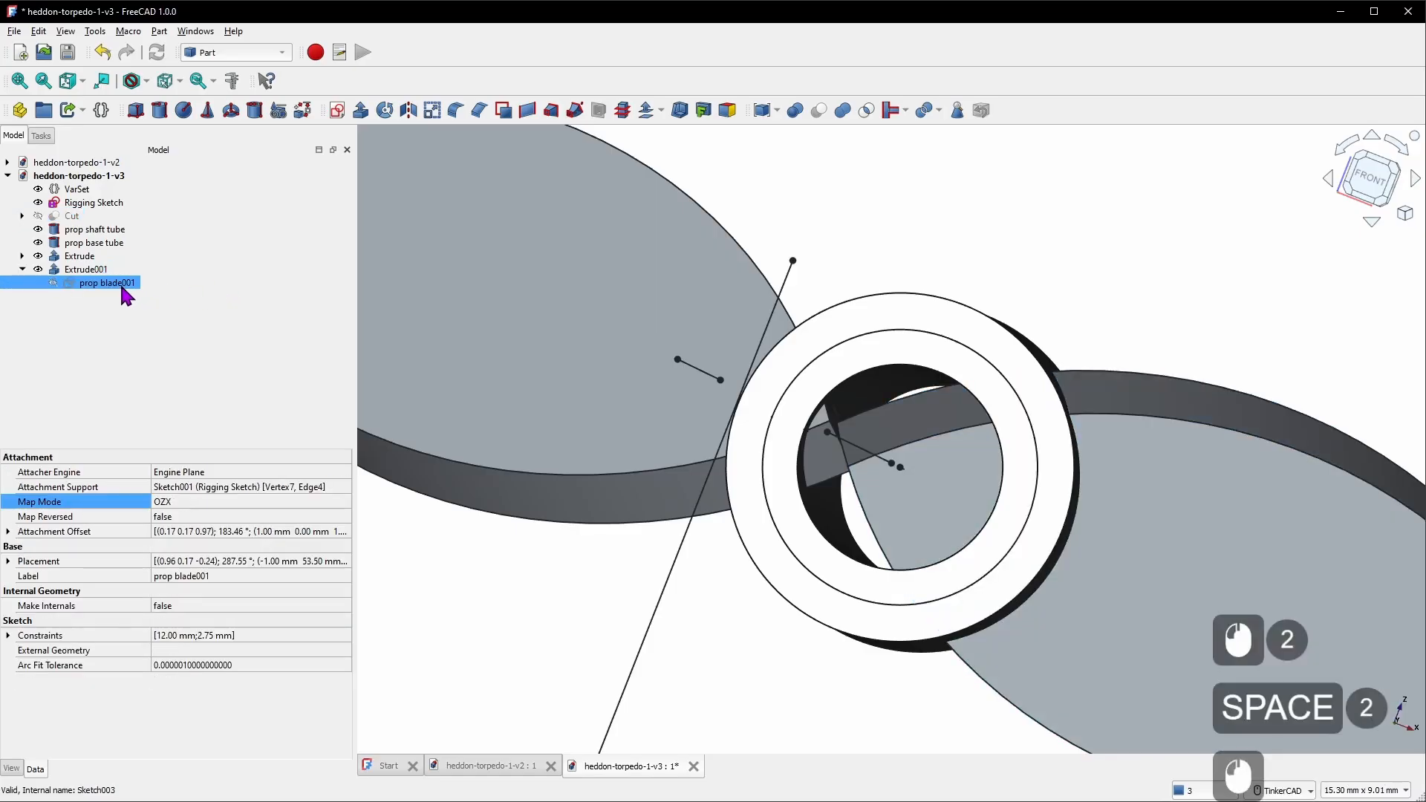
{"action": "left_click", "coordinate": [283, 501]}
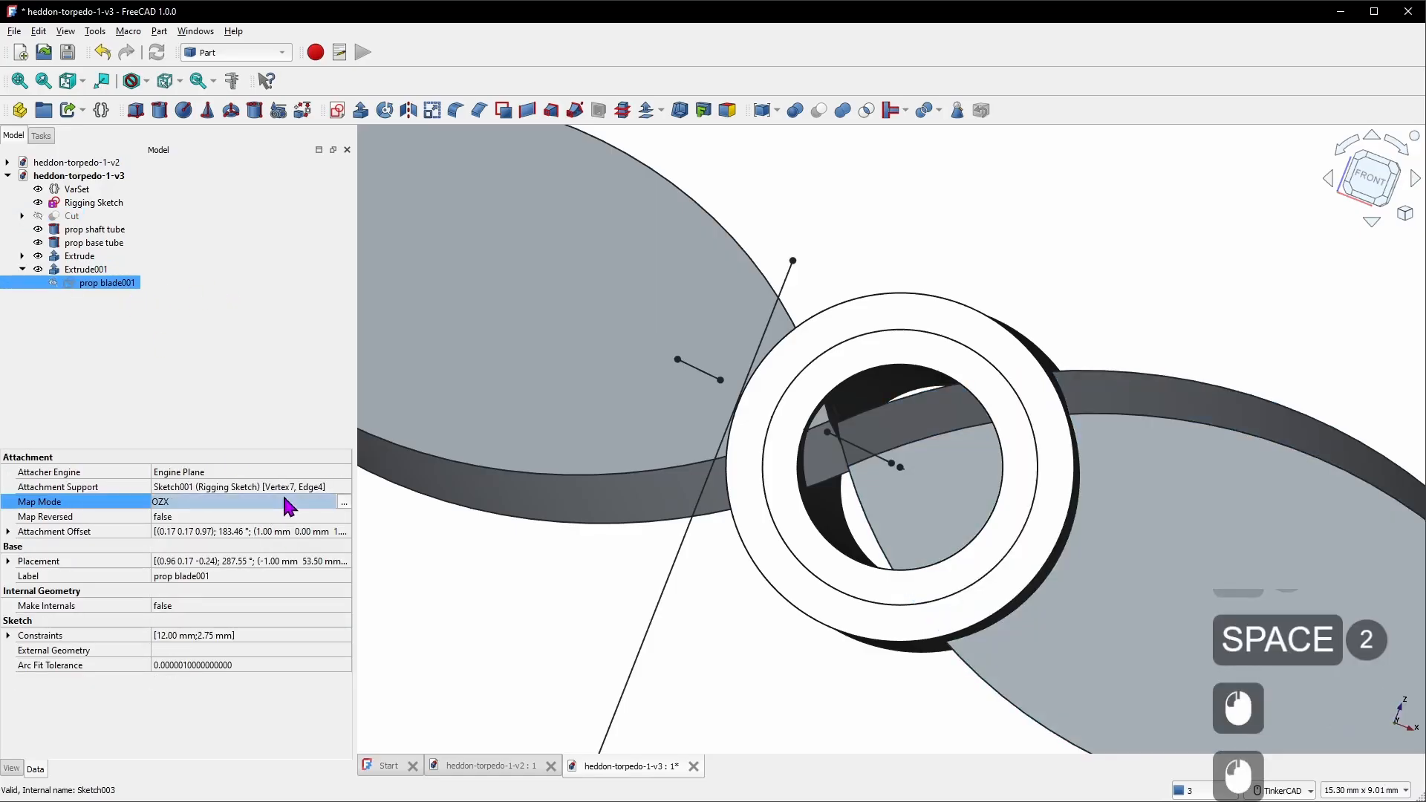
{"action": "left_click", "coordinate": [344, 503]}
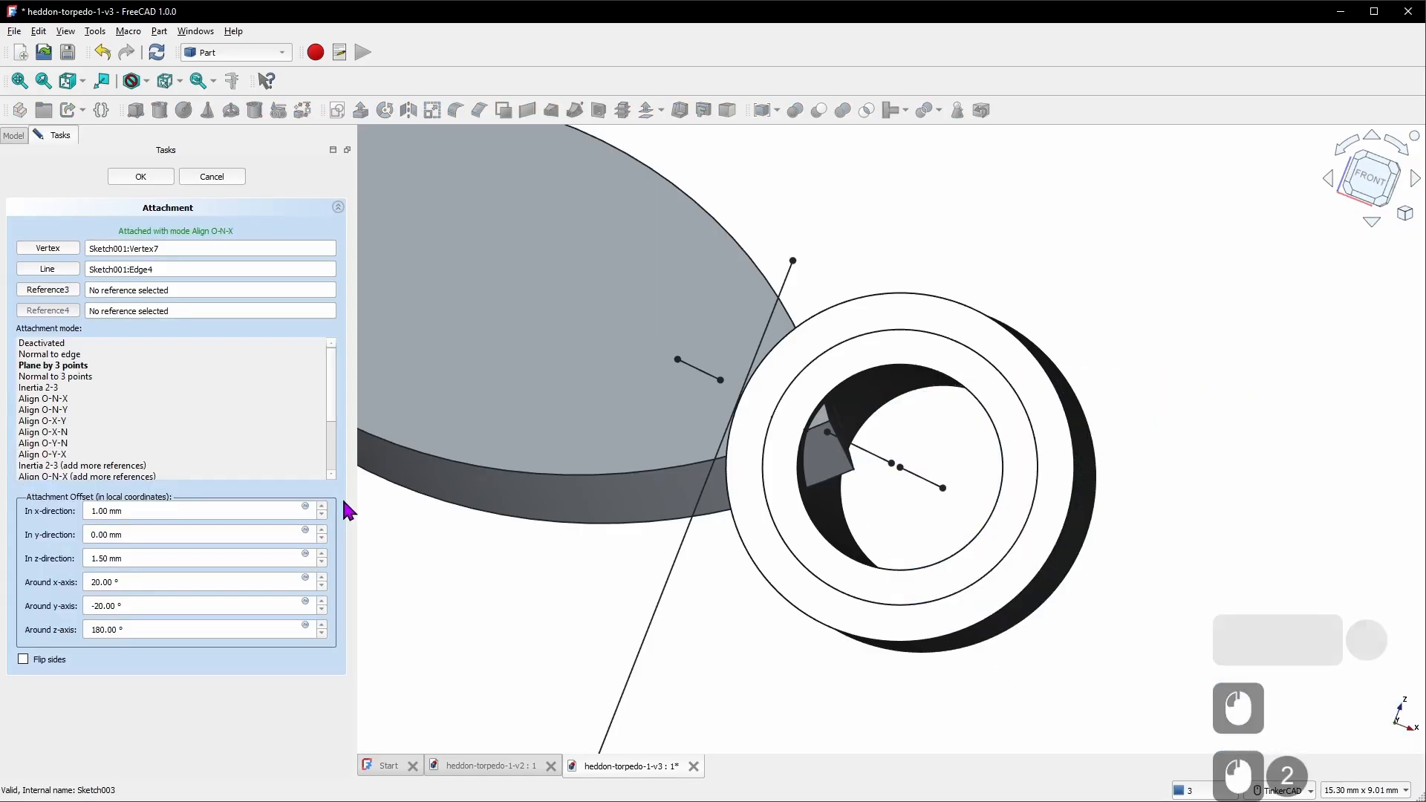
{"action": "double_click", "coordinate": [141, 511]}
{"action": "key", "text": "Home"}
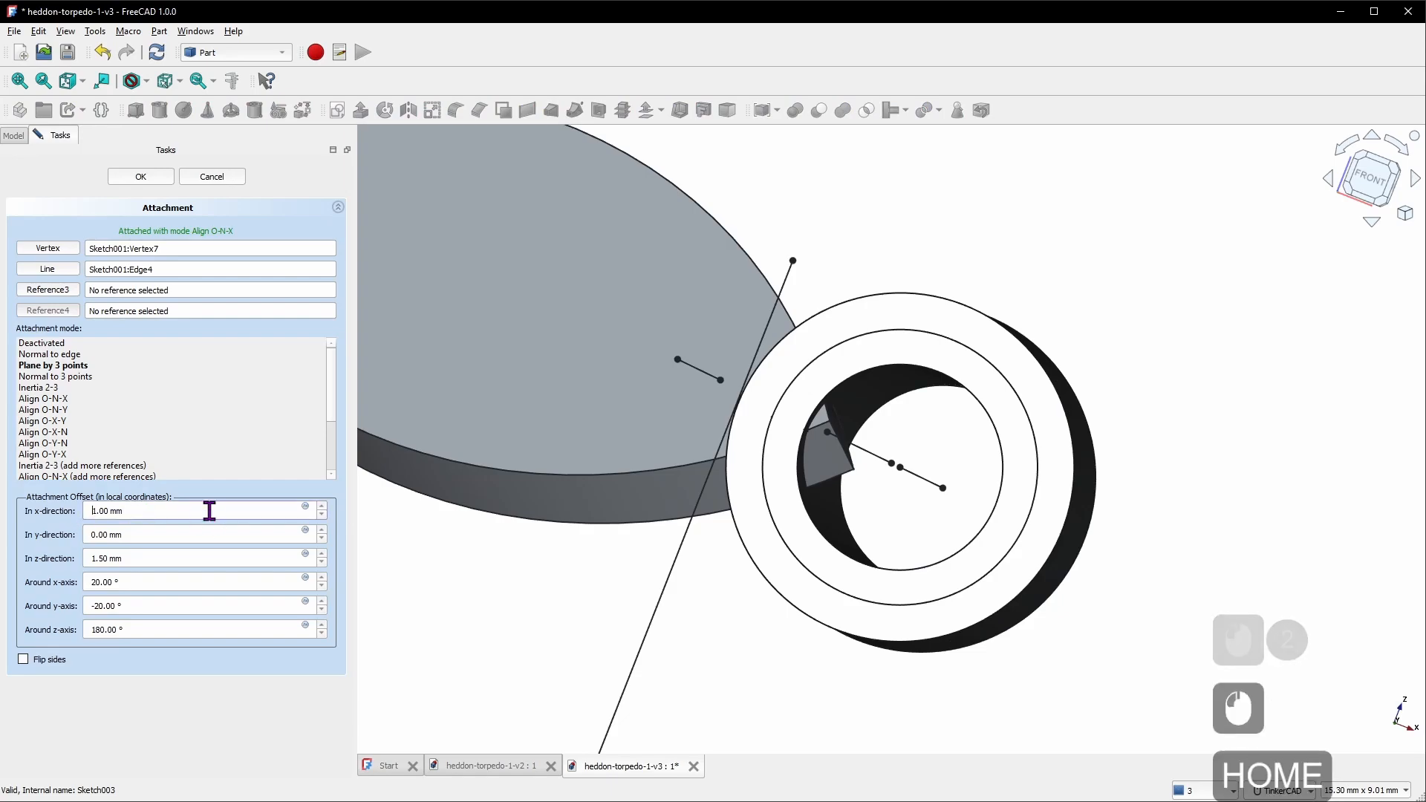
{"action": "type", "text": "-"}
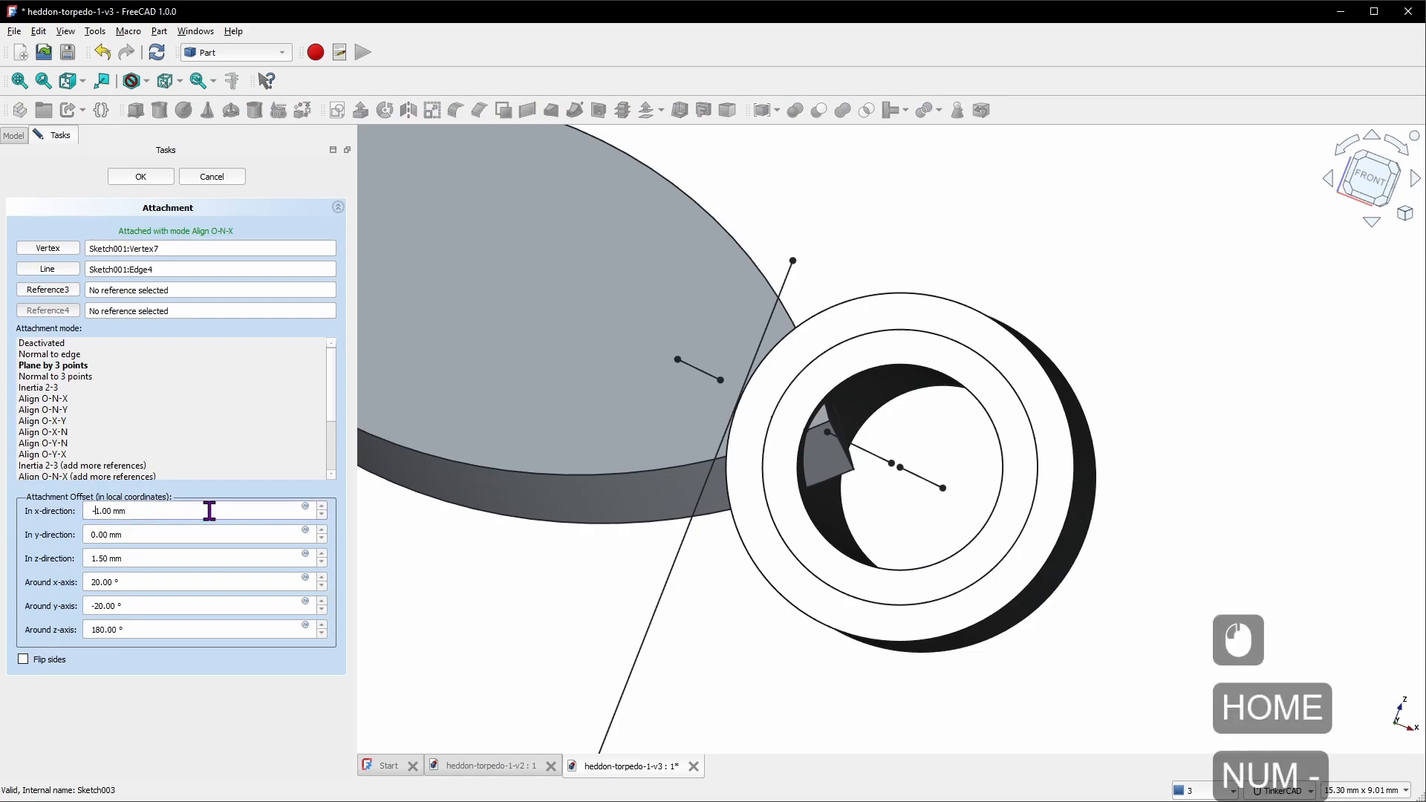
{"action": "left_click", "coordinate": [161, 171]}
{"action": "left_click", "coordinate": [861, 242]}
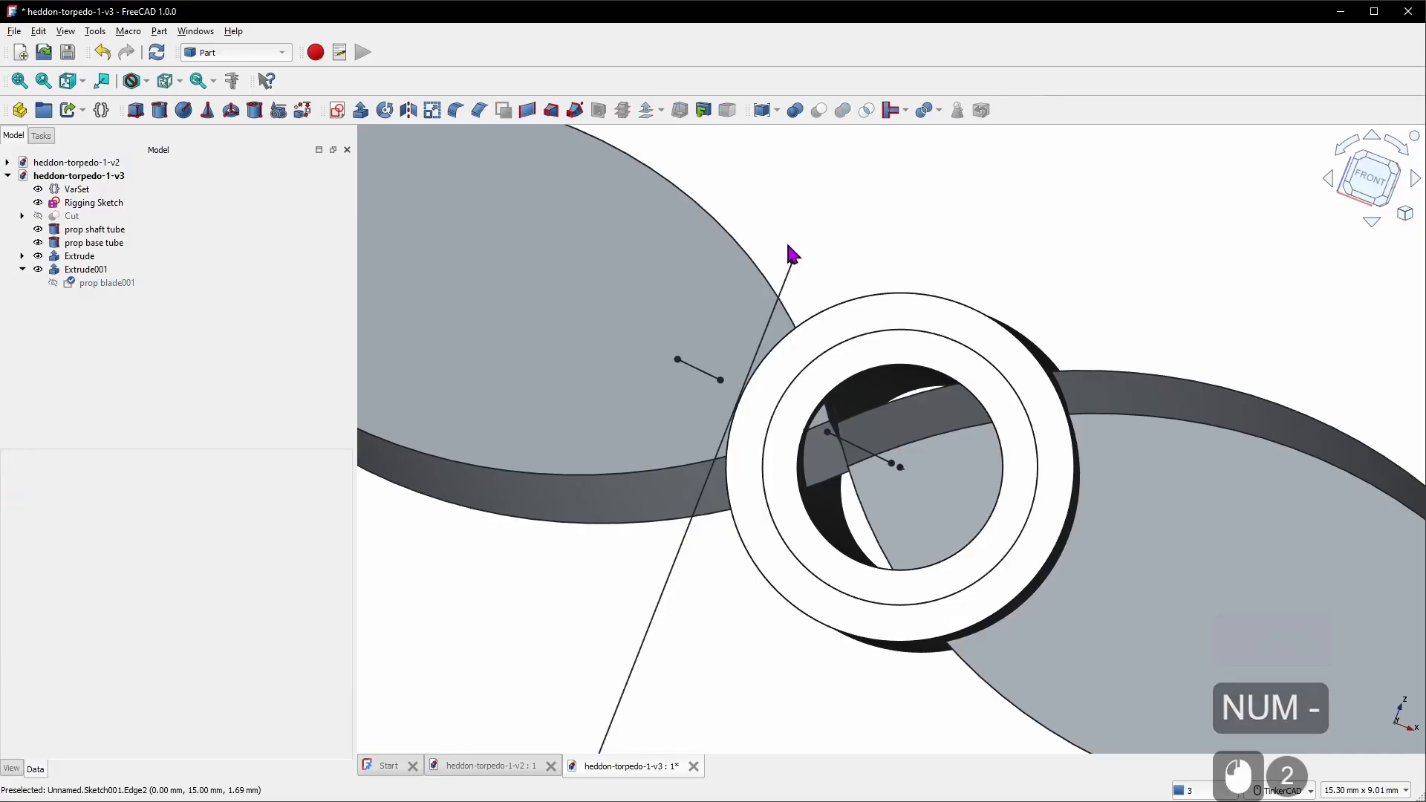
Recompute the second blade's extrusion, Extrude001, to apply the sketch's new offset
{"action": "left_click", "coordinate": [78, 269]}
{"action": "right_click", "coordinate": [80, 268]}
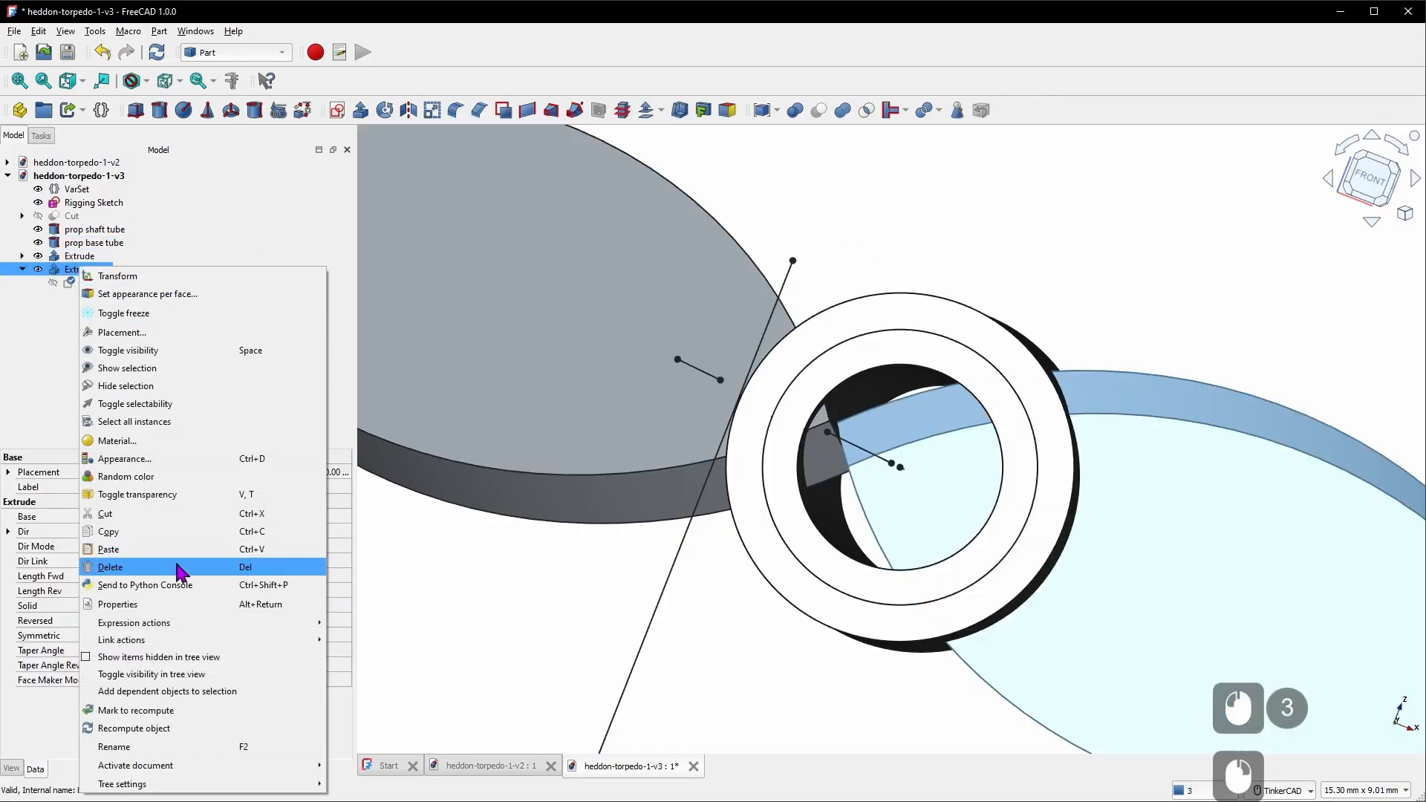
{"action": "left_click", "coordinate": [166, 728]}
{"action": "left_click", "coordinate": [1054, 227]}
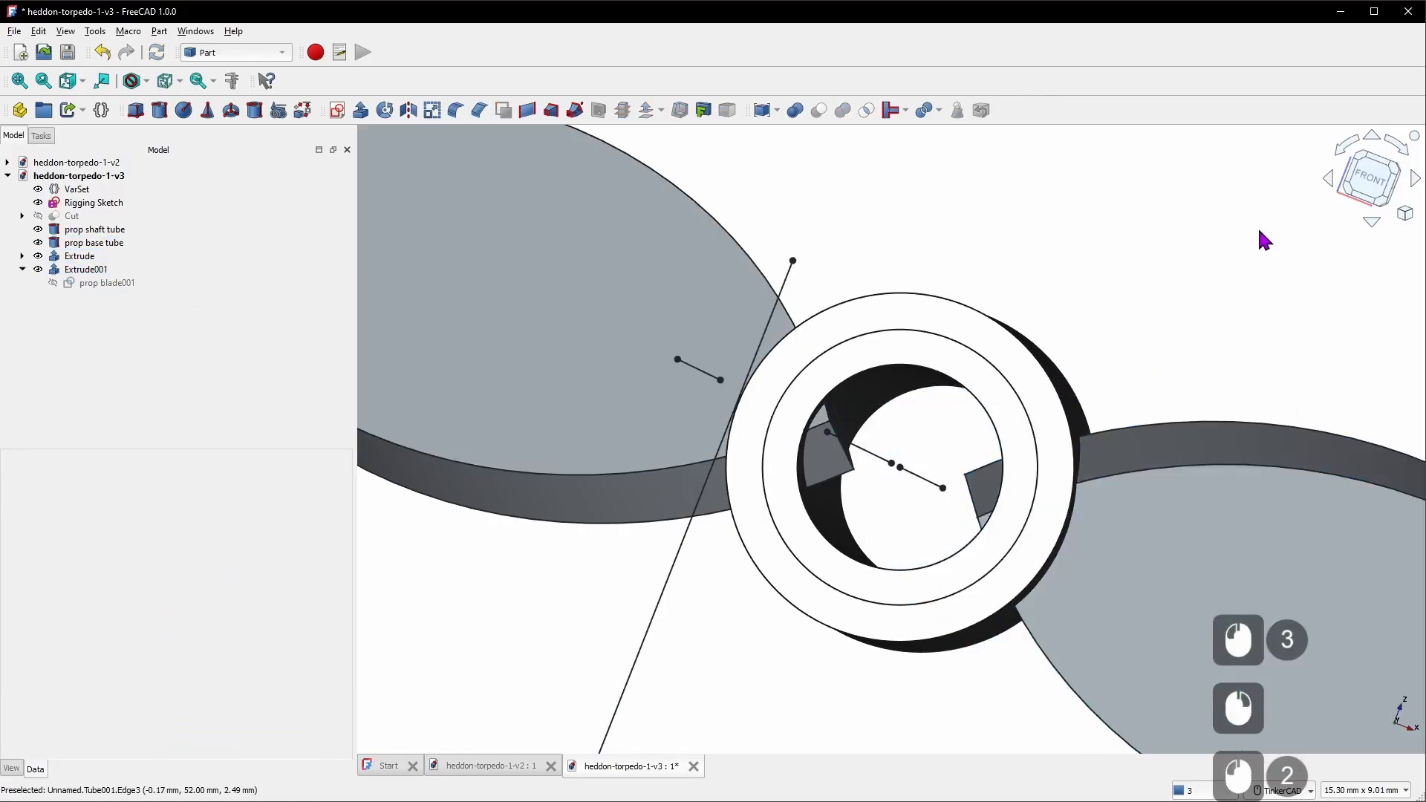
Examine from the front and at oblique angles how both blades intersect the prop tubes and protrude into the bore
{"action": "left_click", "coordinate": [1370, 178]}
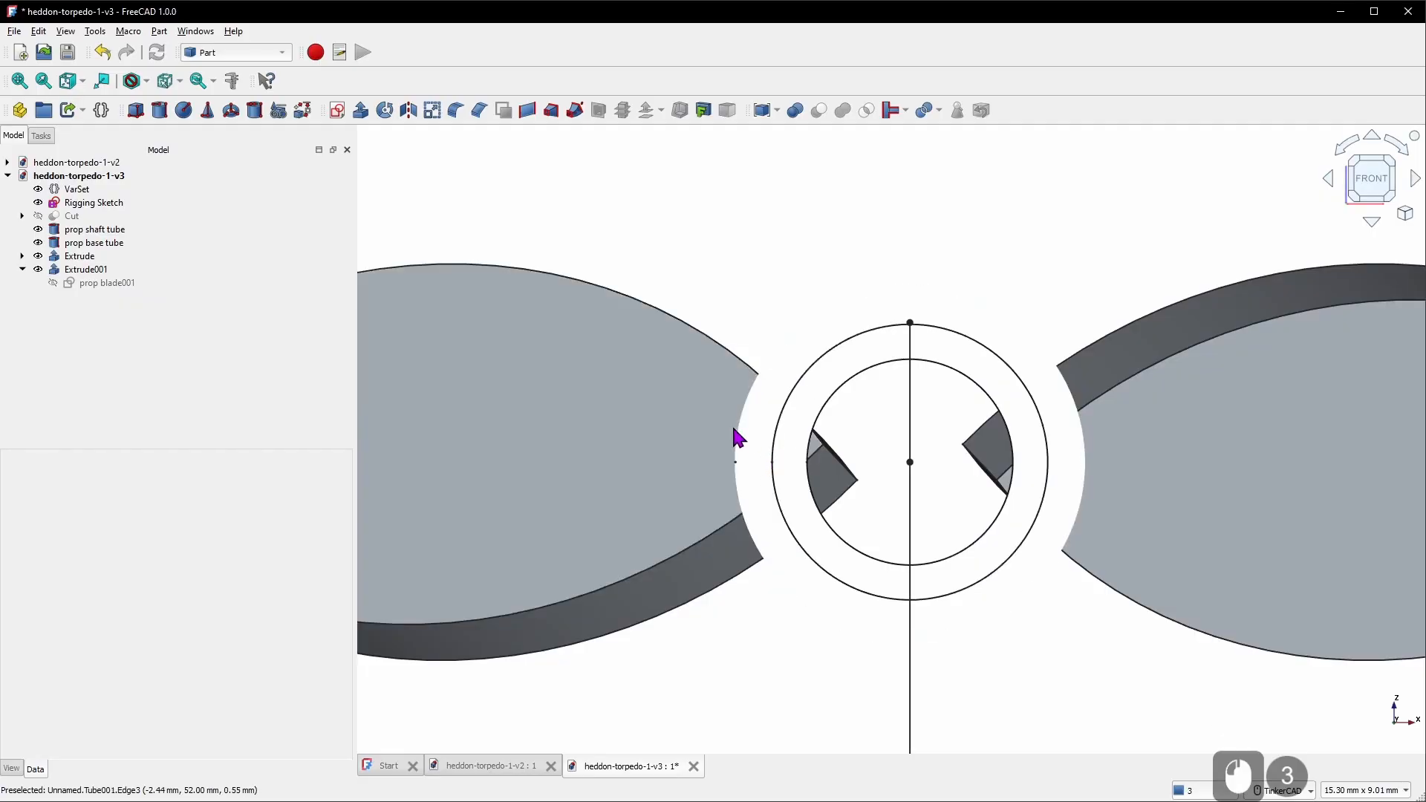
{"action": "scroll", "coordinate": [853, 409], "scroll_direction": "down", "scroll_amount": 2}
{"action": "right_click_drag", "start_coordinate": [953, 438], "coordinate": [923, 470]}
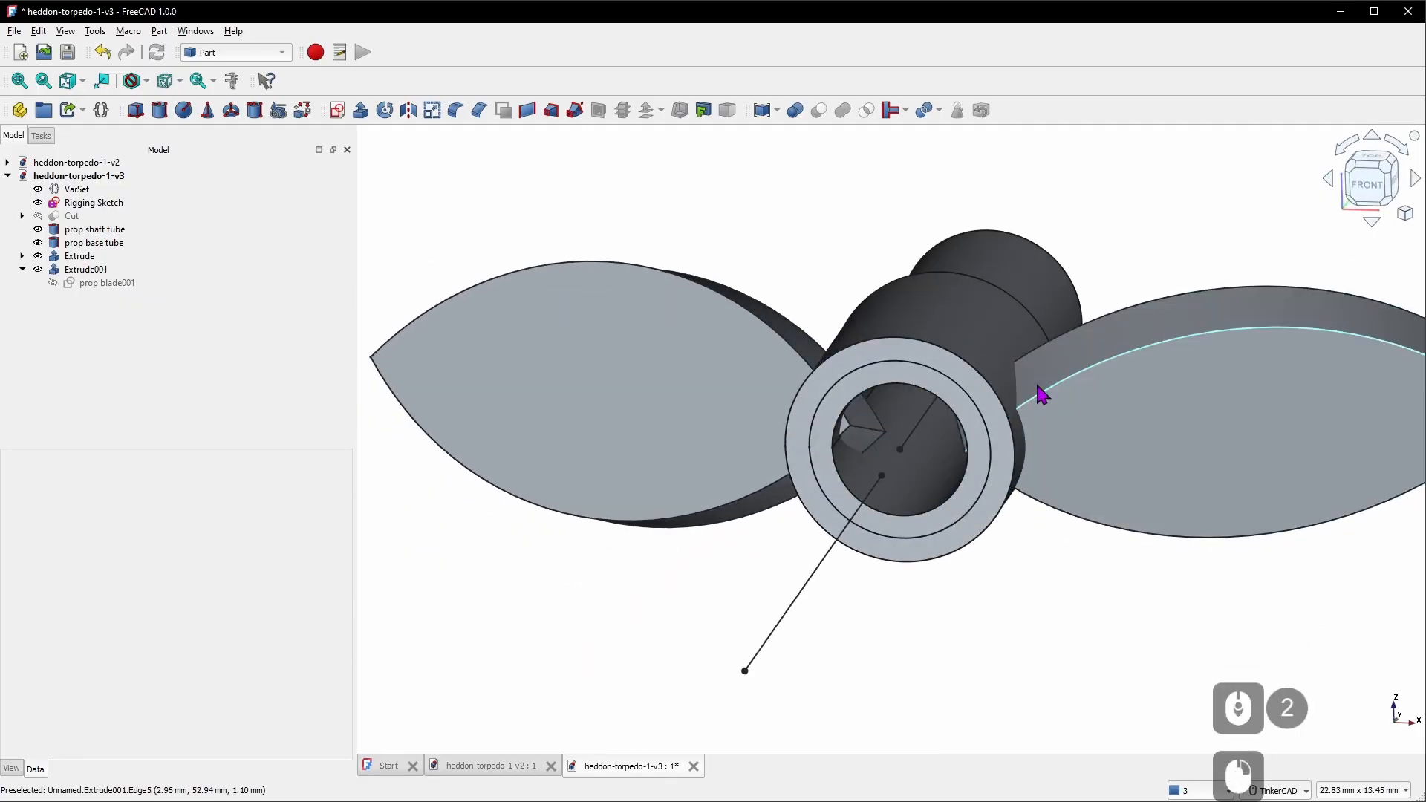
{"action": "mouse_move", "coordinate": [1038, 401]}
{"action": "right_mouse_down"}
{"action": "mouse_move", "coordinate": [1050, 437]}
{"action": "mouse_move", "coordinate": [1029, 408]}
{"action": "right_mouse_up"}
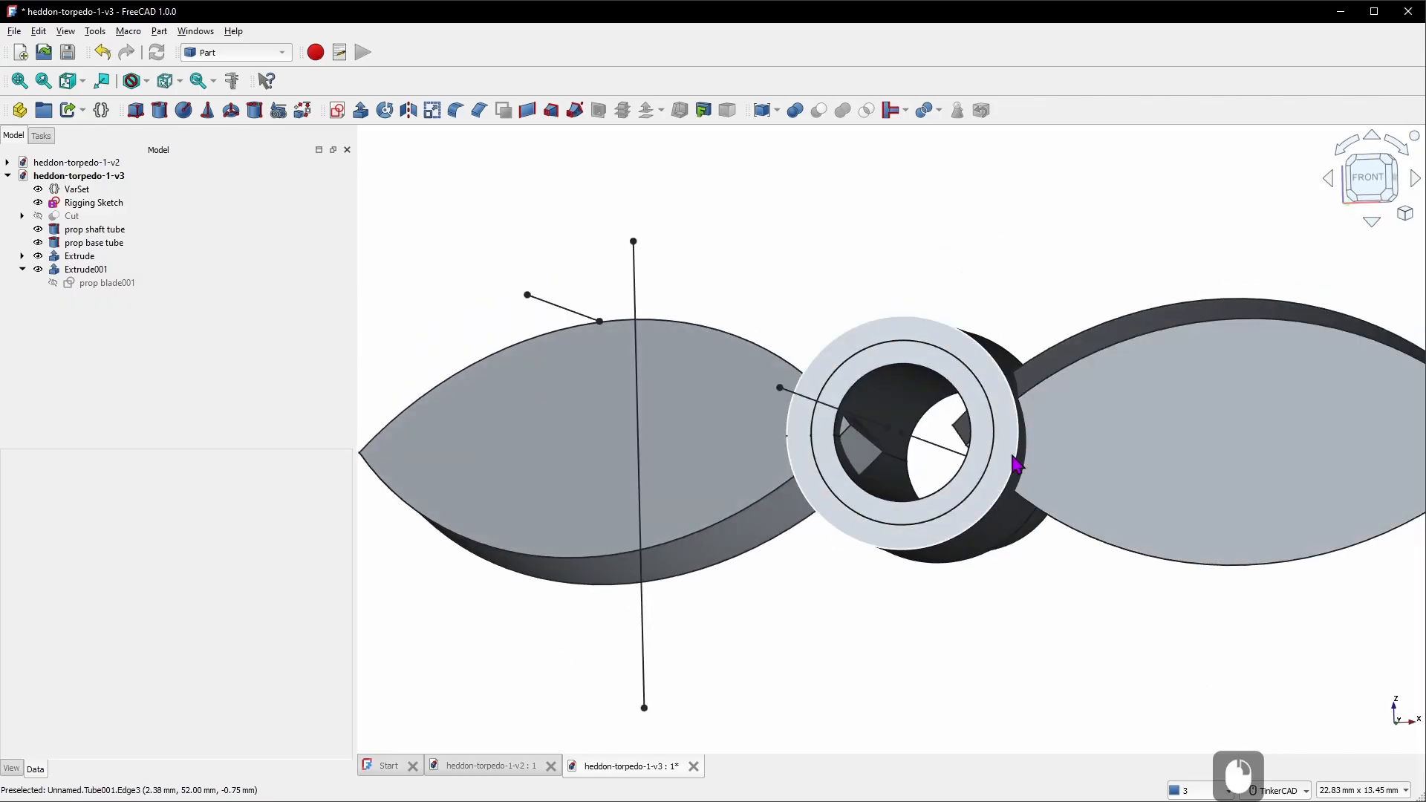
{"action": "right_click_drag", "start_coordinate": [976, 493], "coordinate": [855, 448]}
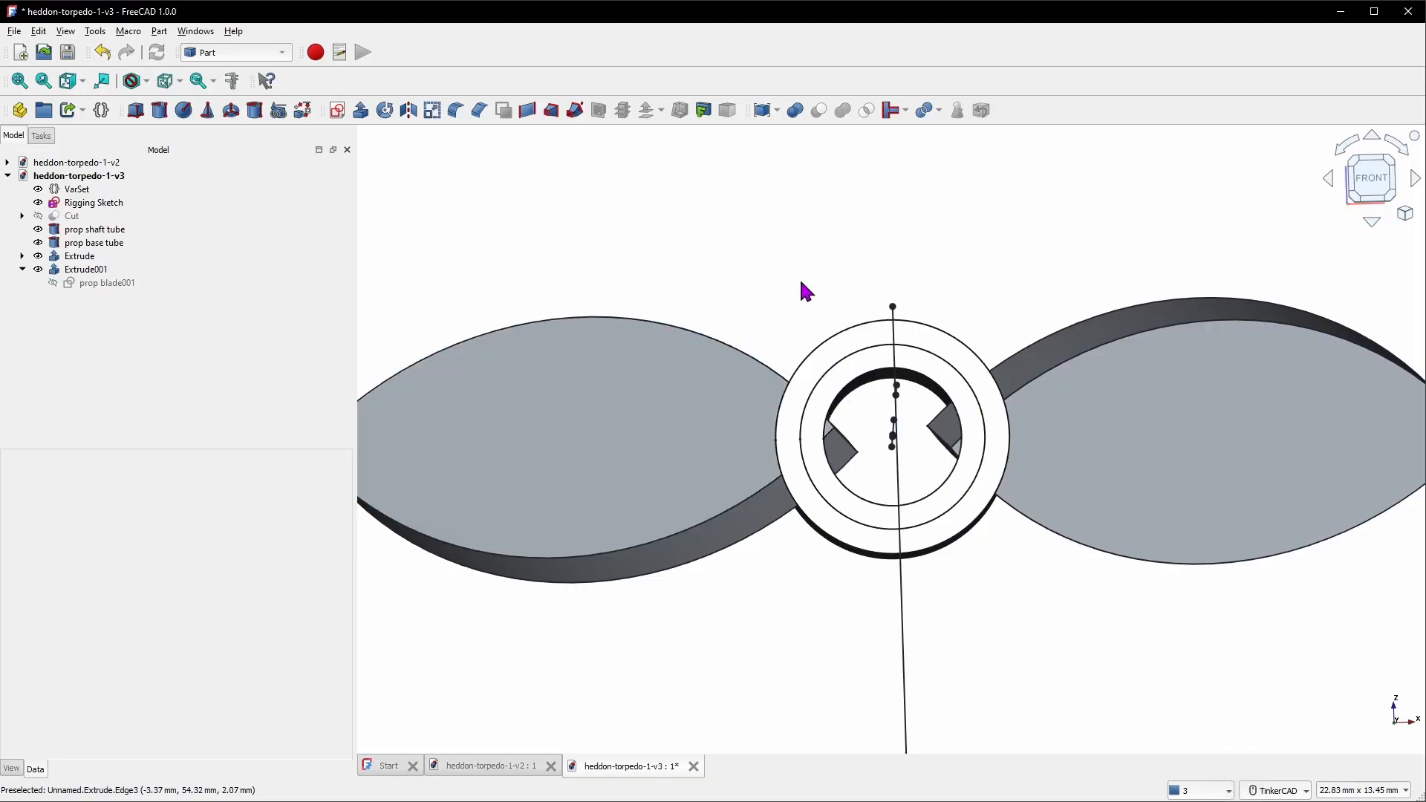
{"action": "right_click_drag", "start_coordinate": [872, 449], "coordinate": [850, 477]}
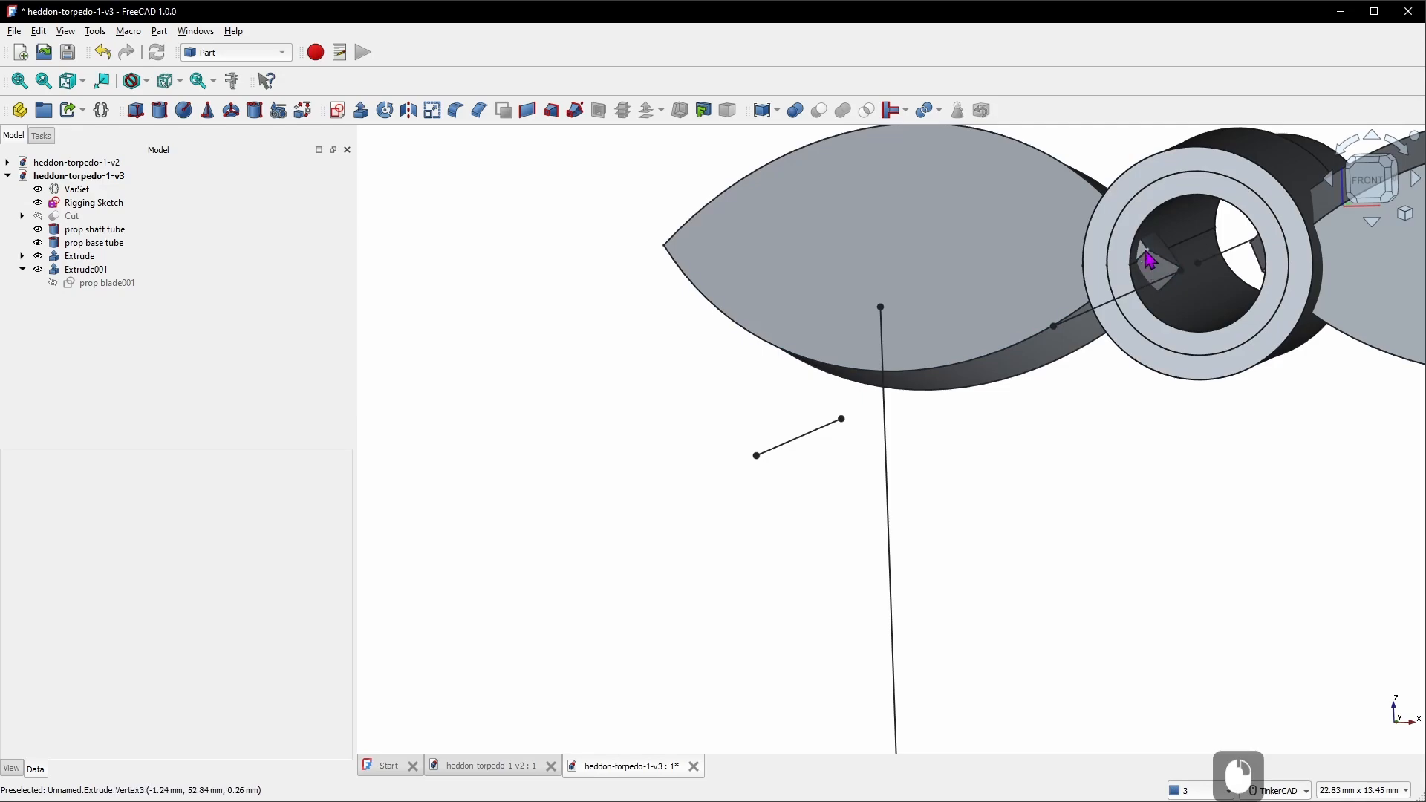
Fuse the two blade extrusions, Extrude and Extrude001, and rename the resulting union Prop Blades
{"action": "left_click", "coordinate": [82, 269], "text": "shift"}
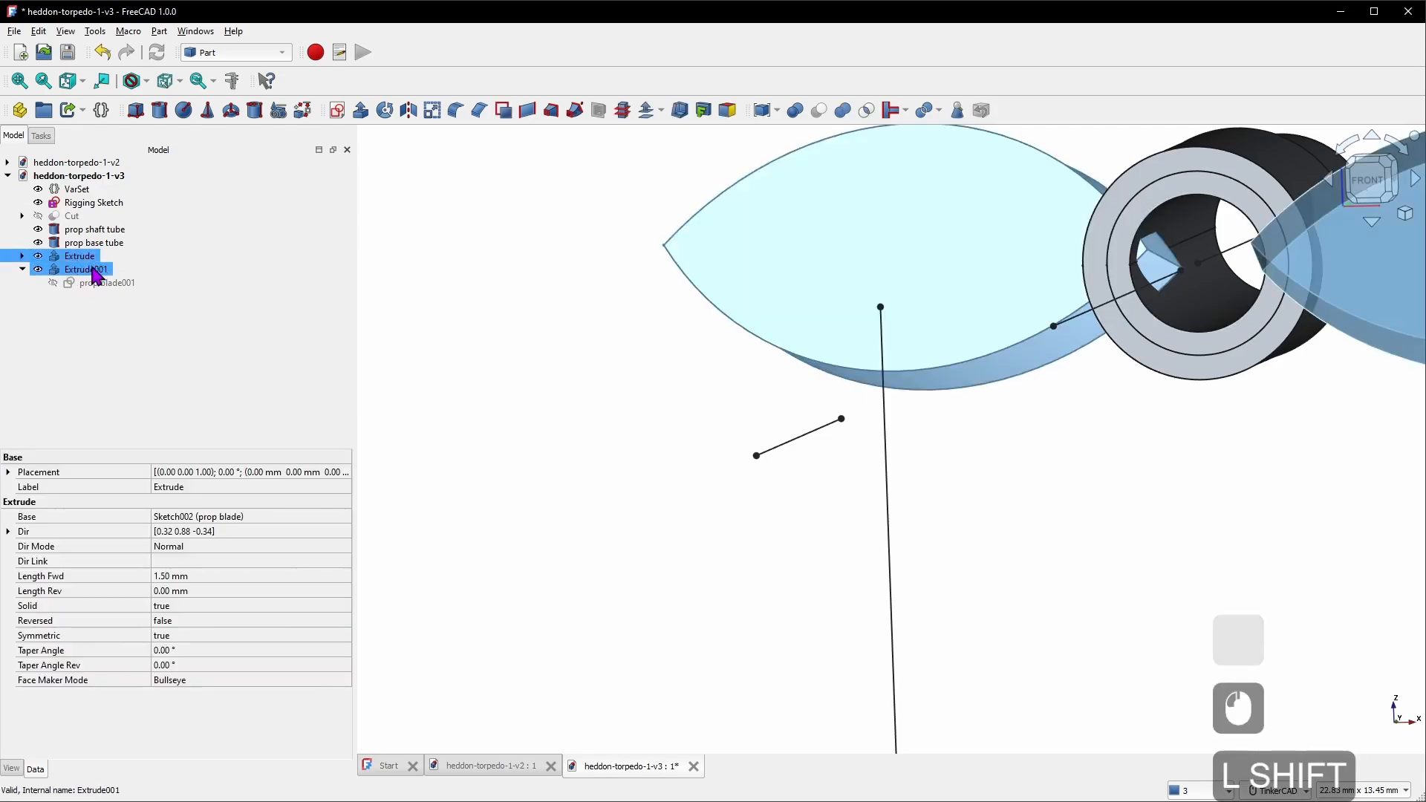
{"action": "left_click", "coordinate": [844, 111]}
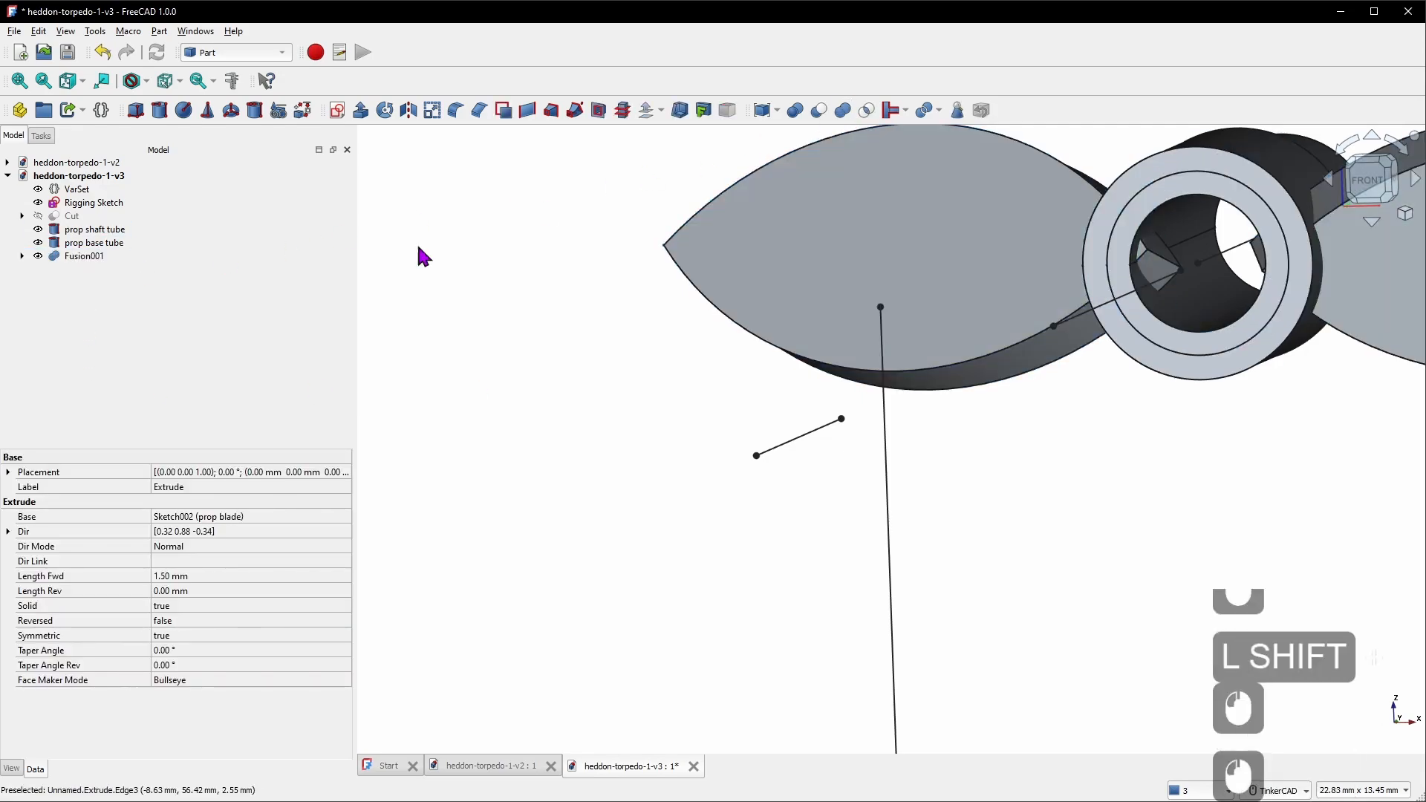
{"action": "left_click", "coordinate": [87, 256]}
{"action": "right_click", "coordinate": [90, 260]}
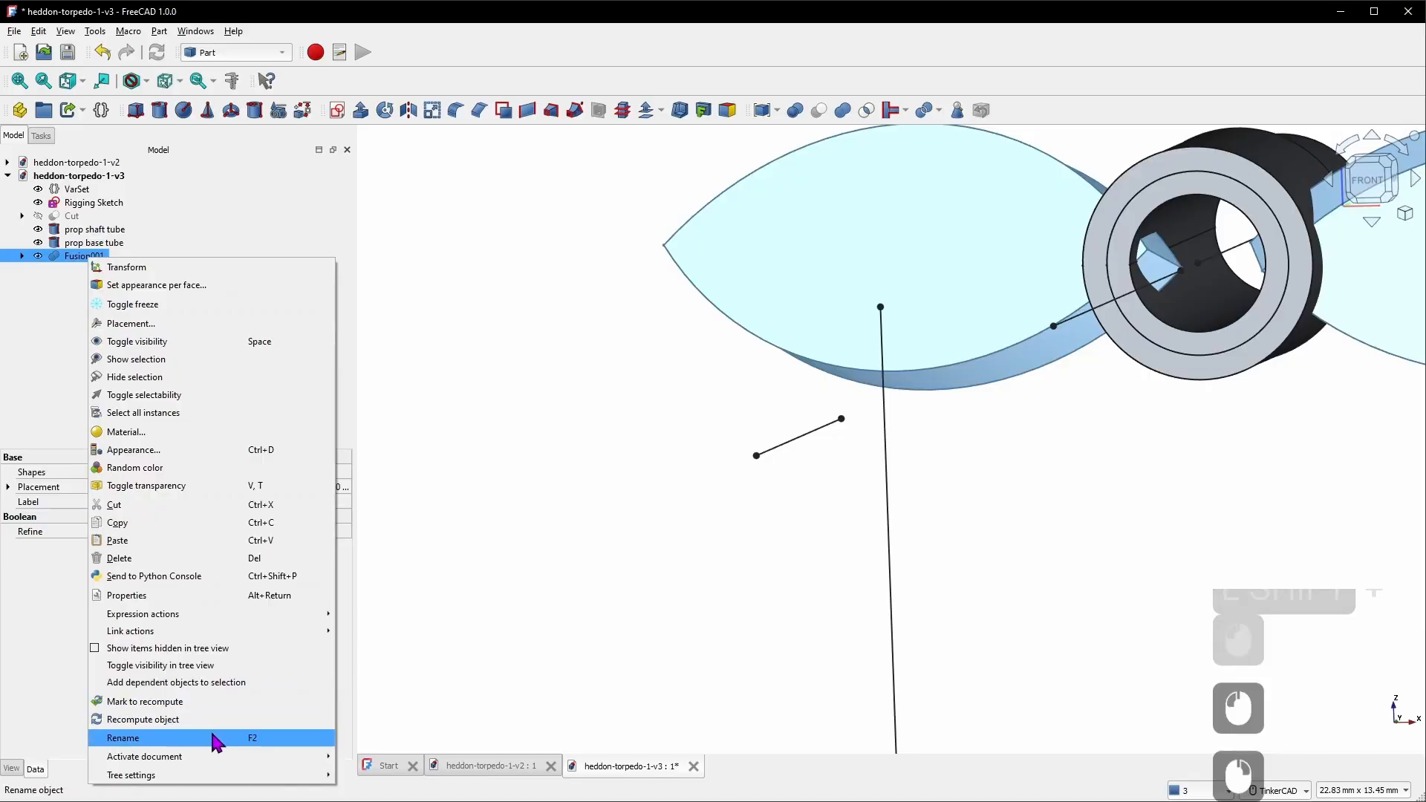
{"action": "left_click", "coordinate": [222, 739]}
{"action": "type", "text": "Prop Blades"}
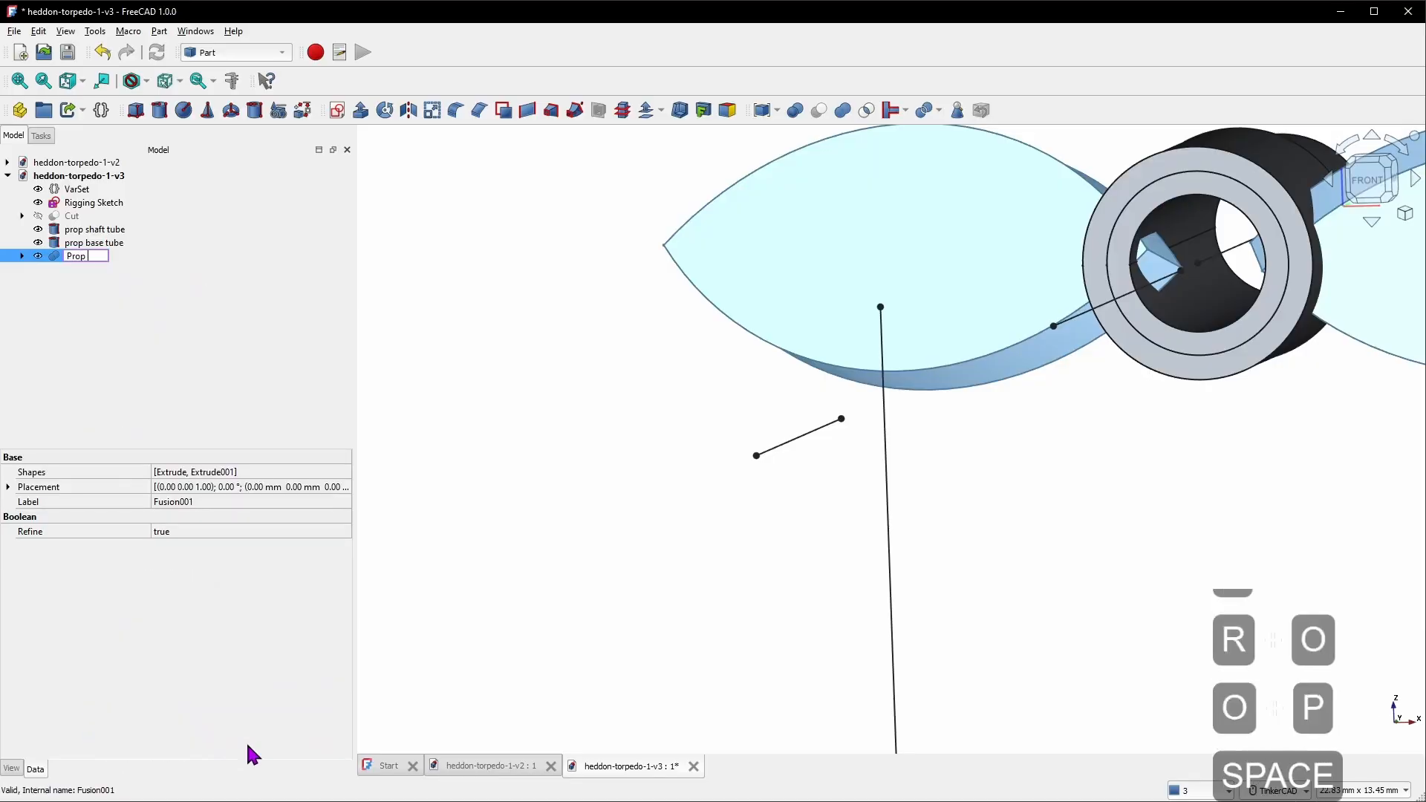
{"action": "key", "text": "Return"}
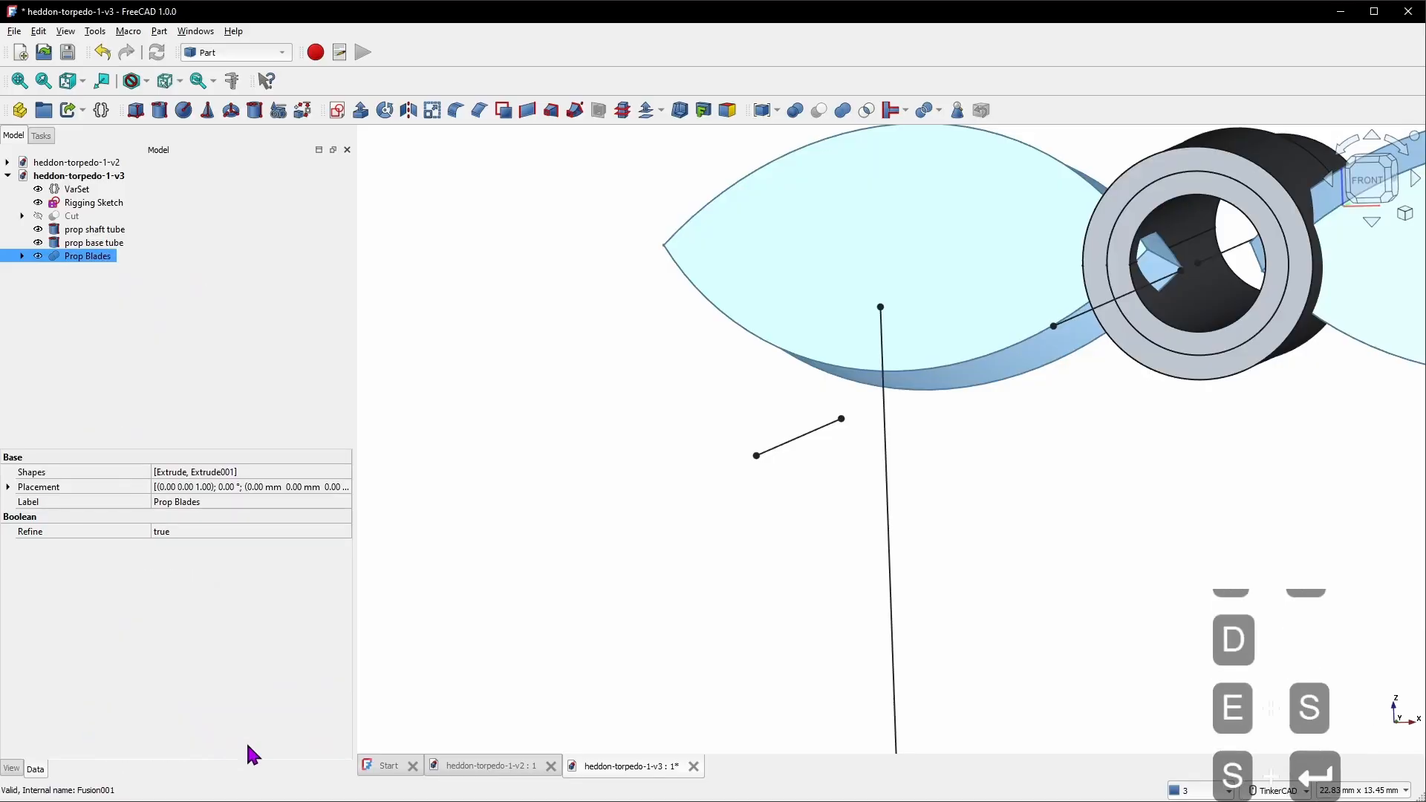
{"action": "left_click", "coordinate": [730, 566]}
Add a Part cylinder, and hide Prop Blades, the prop shaft tube and the prop base tube
{"action": "left_click", "coordinate": [160, 110]}
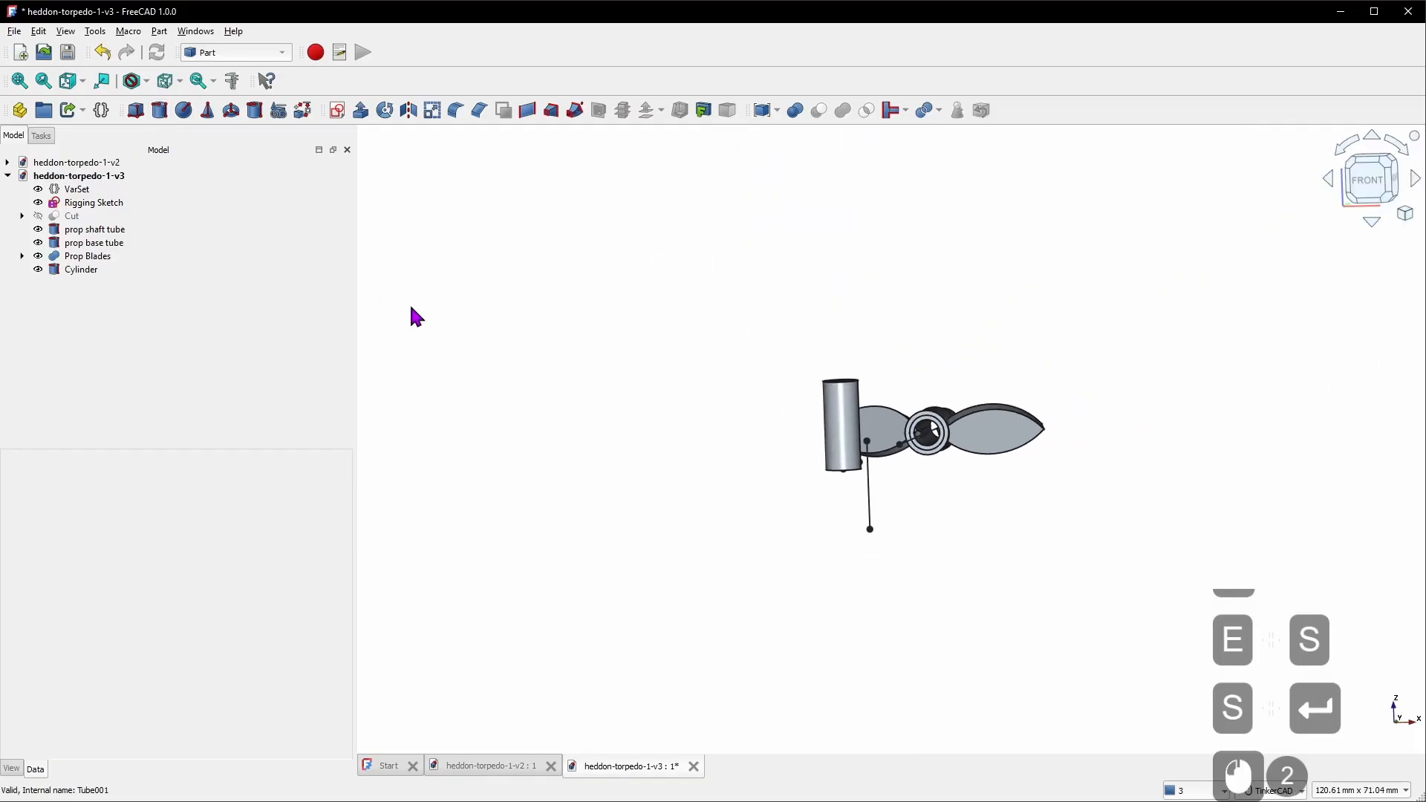
{"action": "scroll", "coordinate": [957, 429], "scroll_direction": "up", "scroll_amount": 4}
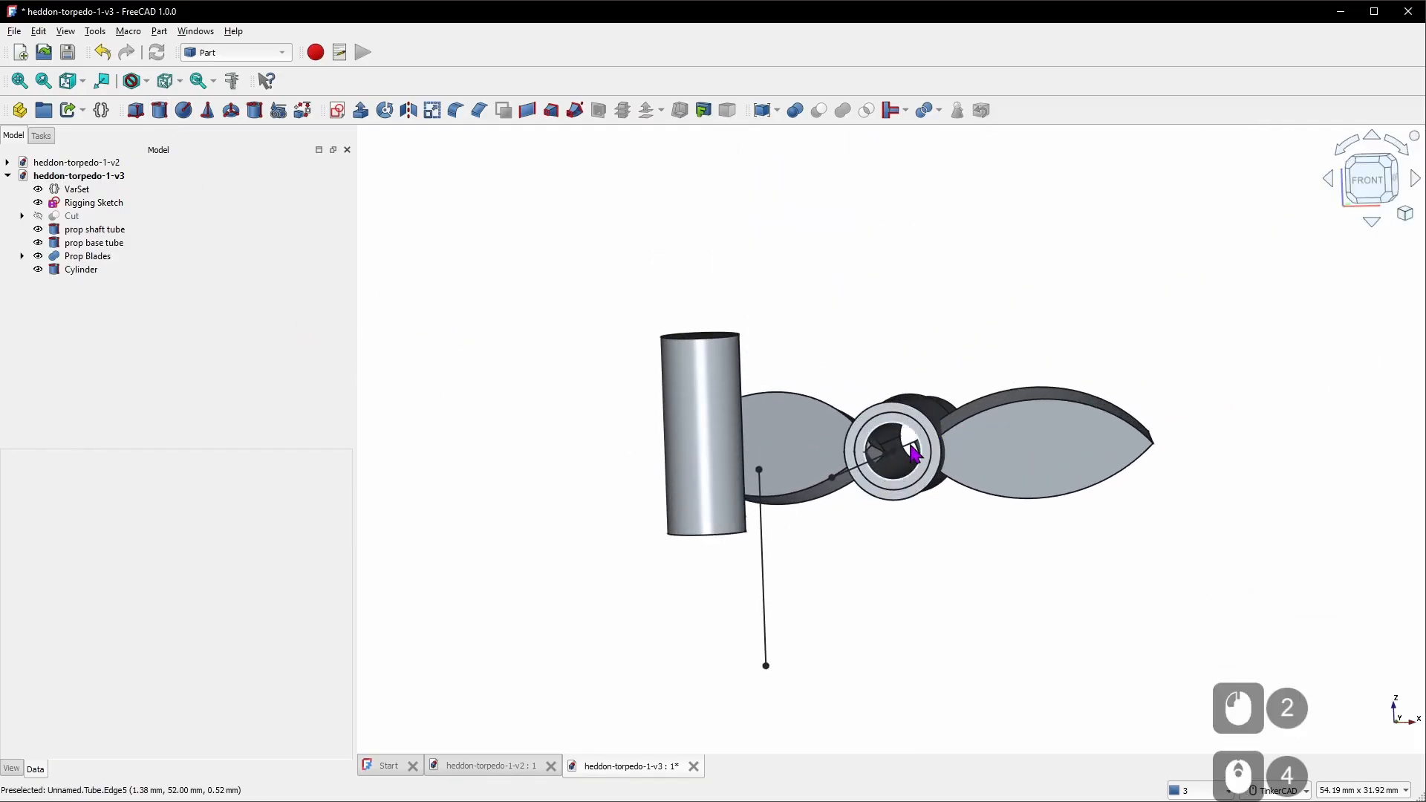
{"action": "right_click_drag", "start_coordinate": [914, 453], "coordinate": [854, 482]}
{"action": "left_click", "coordinate": [112, 256]}
{"action": "key", "text": "space"}
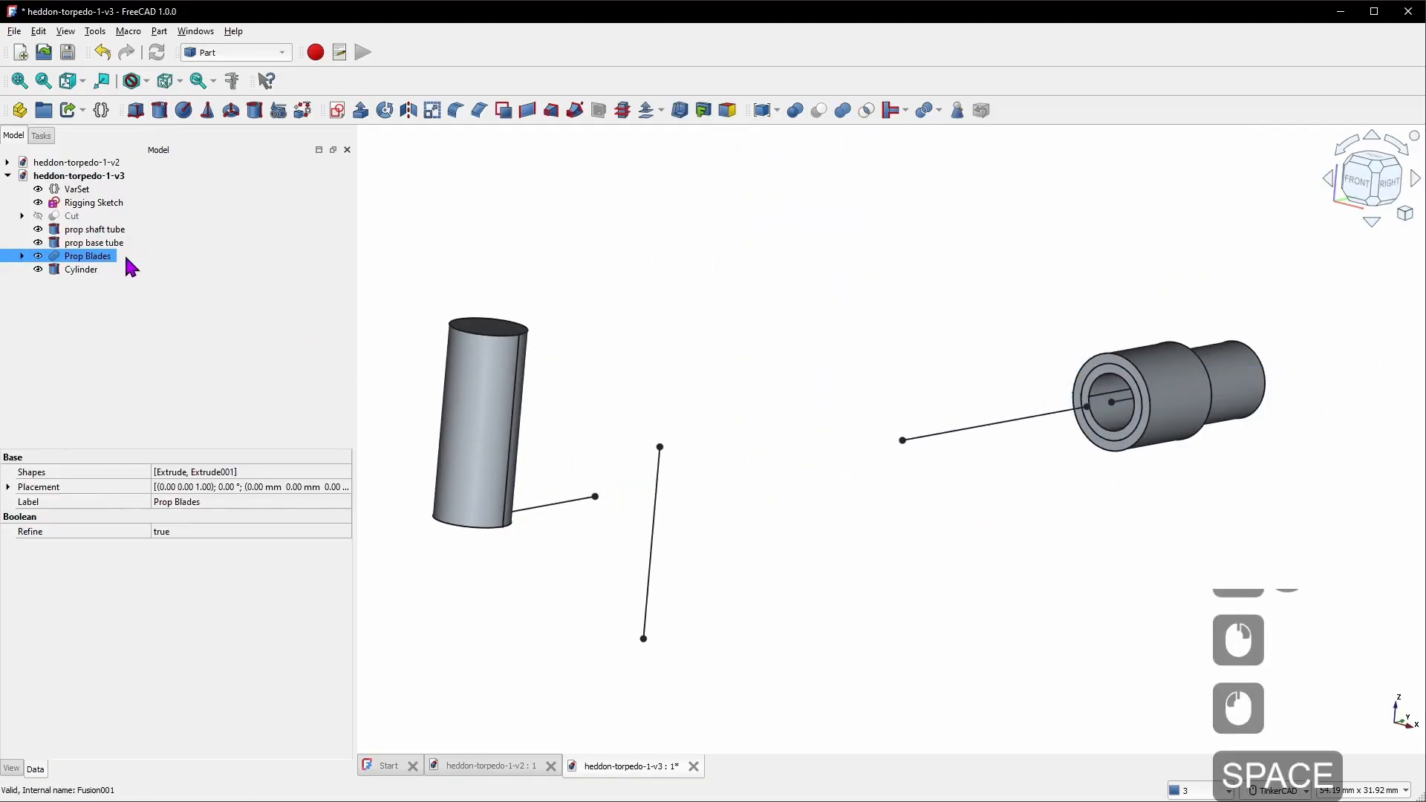
{"action": "left_click", "coordinate": [89, 230]}
{"action": "key", "text": "space"}
{"action": "left_click", "coordinate": [109, 242]}
{"action": "key", "text": "space"}
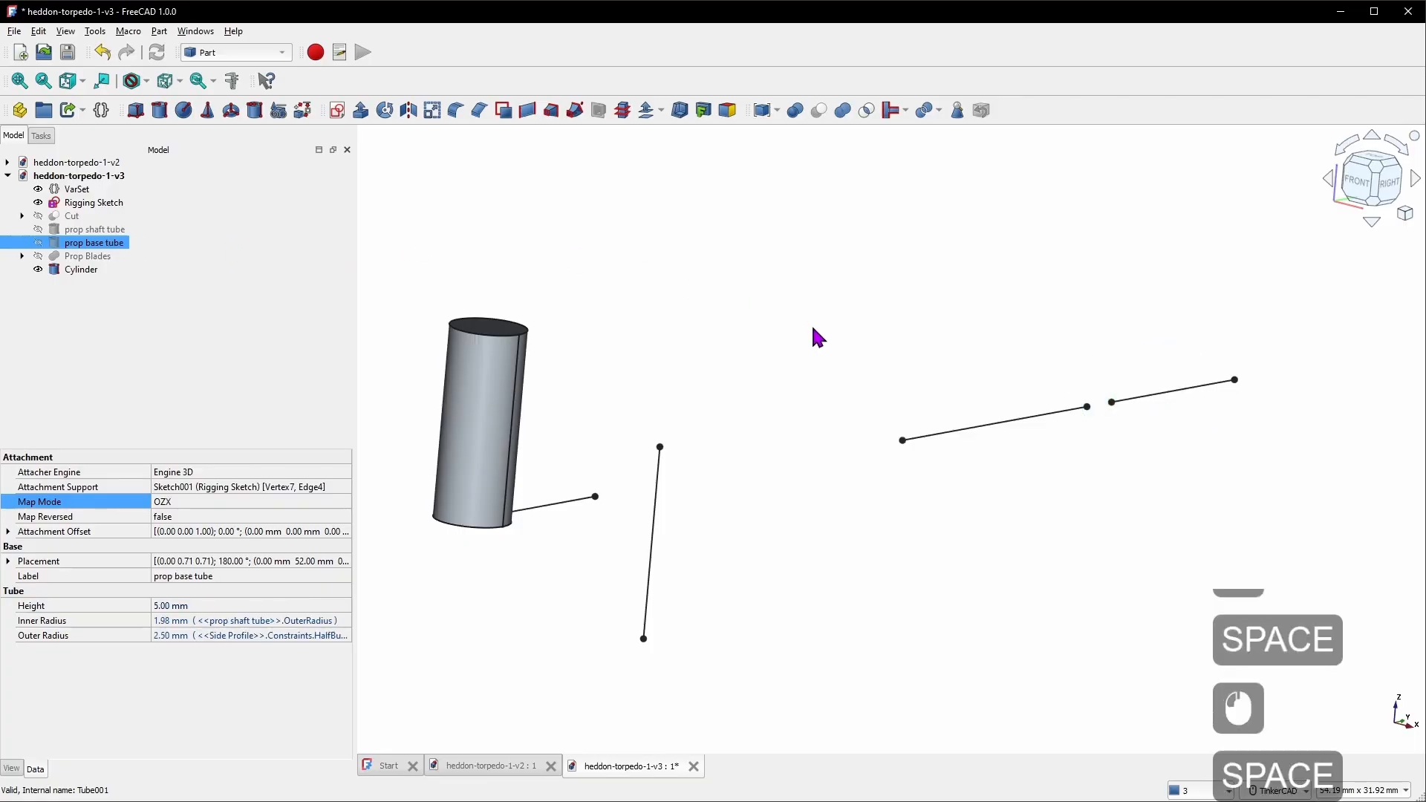
Attach the cylinder to Vertex7 and Edge4 of the Rigging Sketch using the Align O-Z-X mode
{"action": "left_click", "coordinate": [81, 271]}
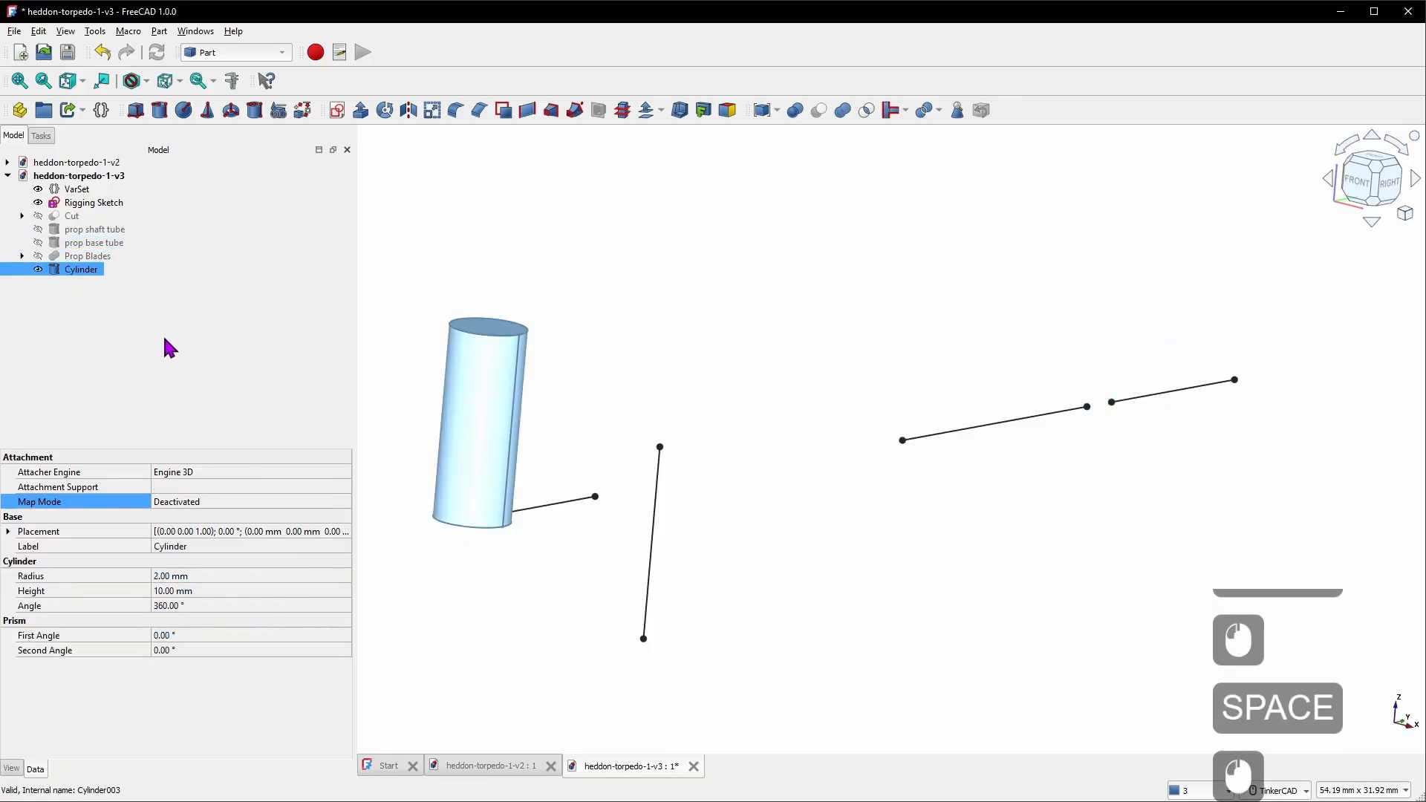
{"action": "double_click", "coordinate": [286, 502]}
{"action": "left_click", "coordinate": [344, 502]}
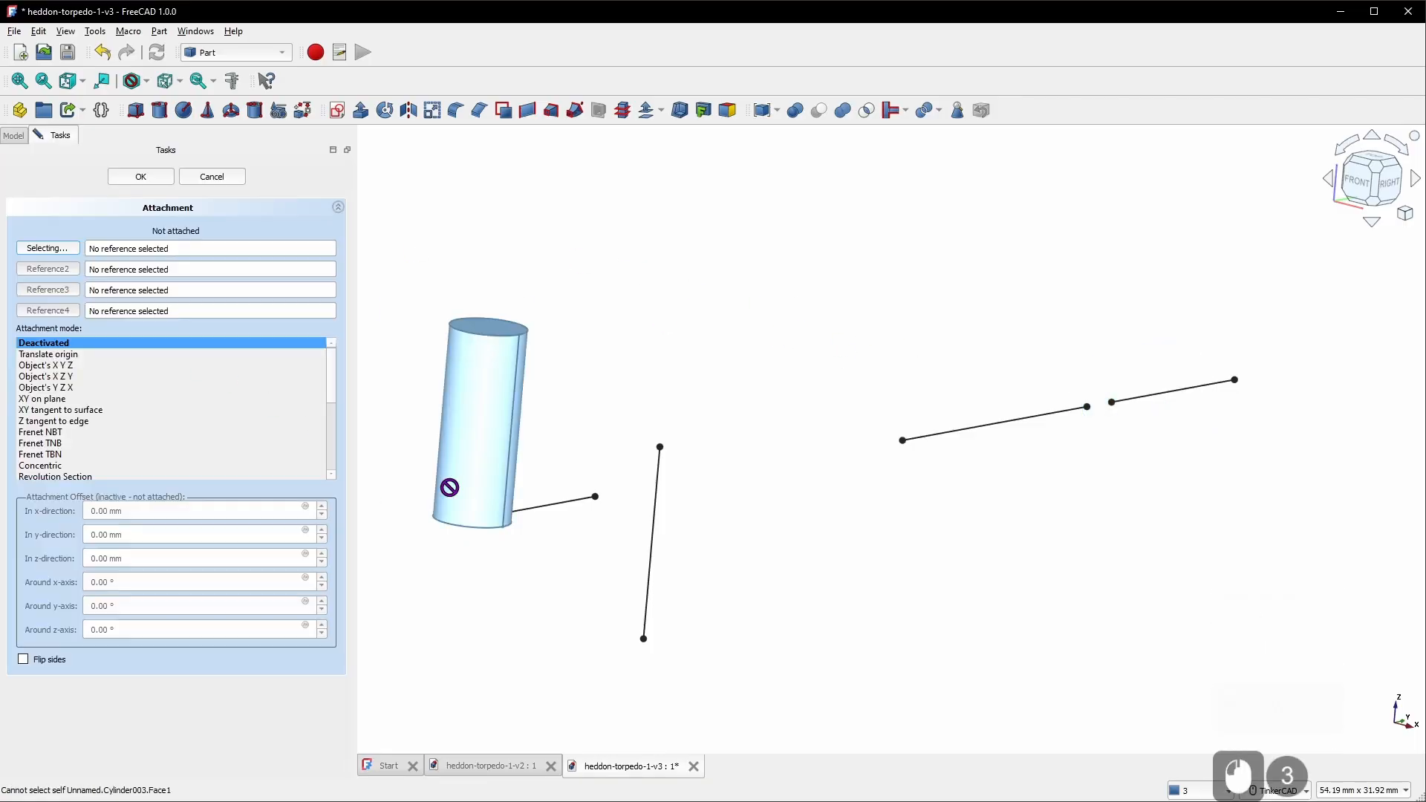
{"action": "left_click", "coordinate": [1113, 413]}
{"action": "left_click", "coordinate": [1188, 397]}
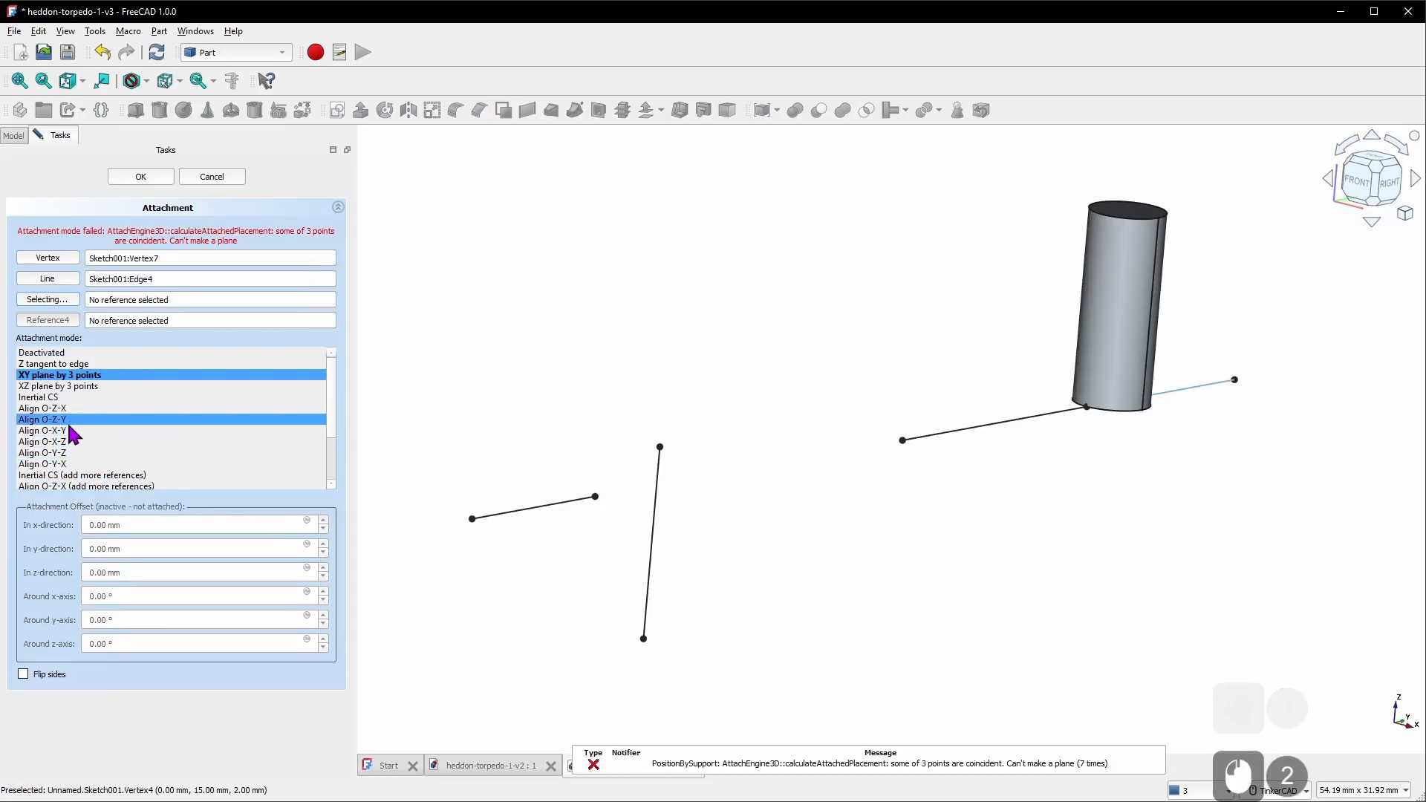
{"action": "left_click", "coordinate": [44, 398]}
{"action": "left_click", "coordinate": [140, 177]}
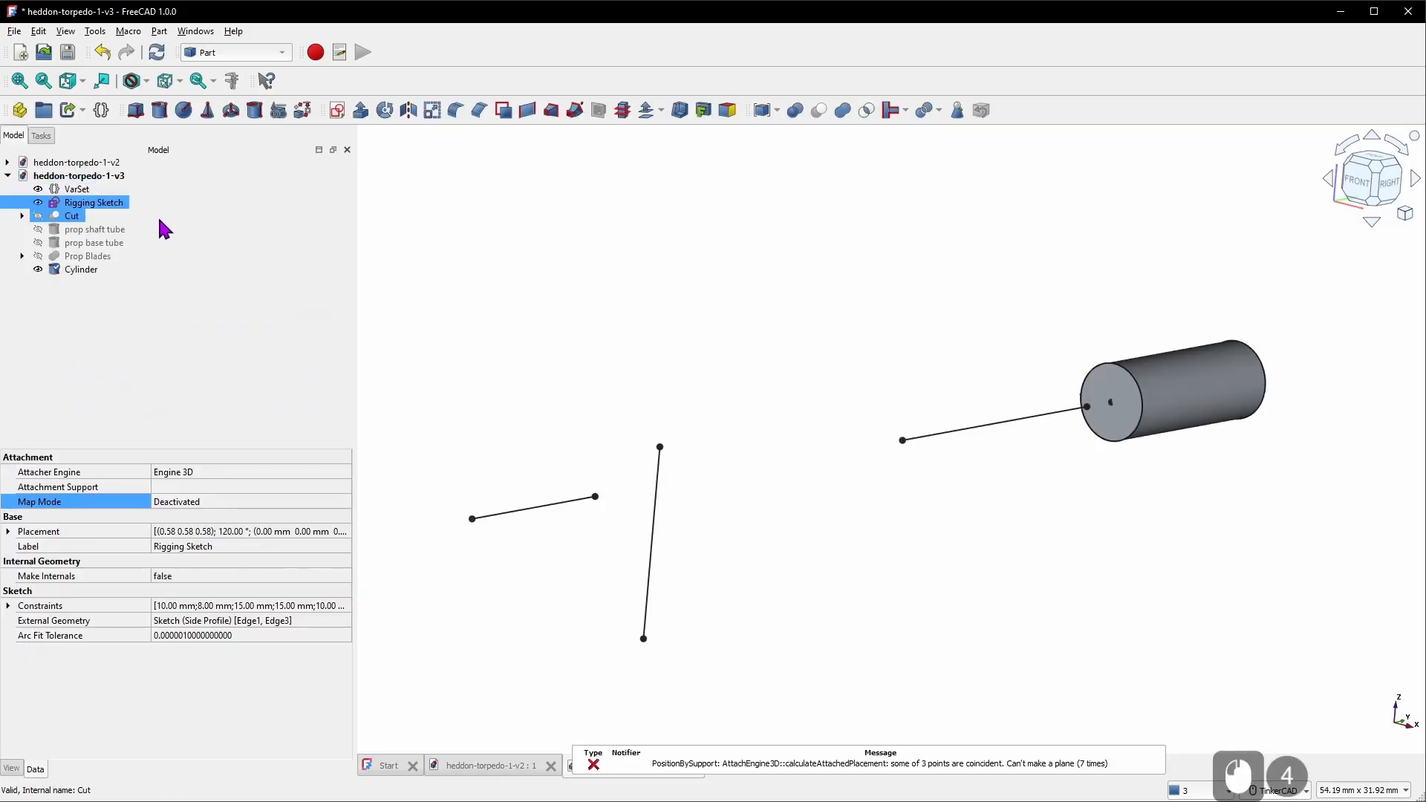
Set the cylinder's radius with the expression VarSet.PropShaftHoleDiameter/2
{"action": "left_click", "coordinate": [100, 271]}
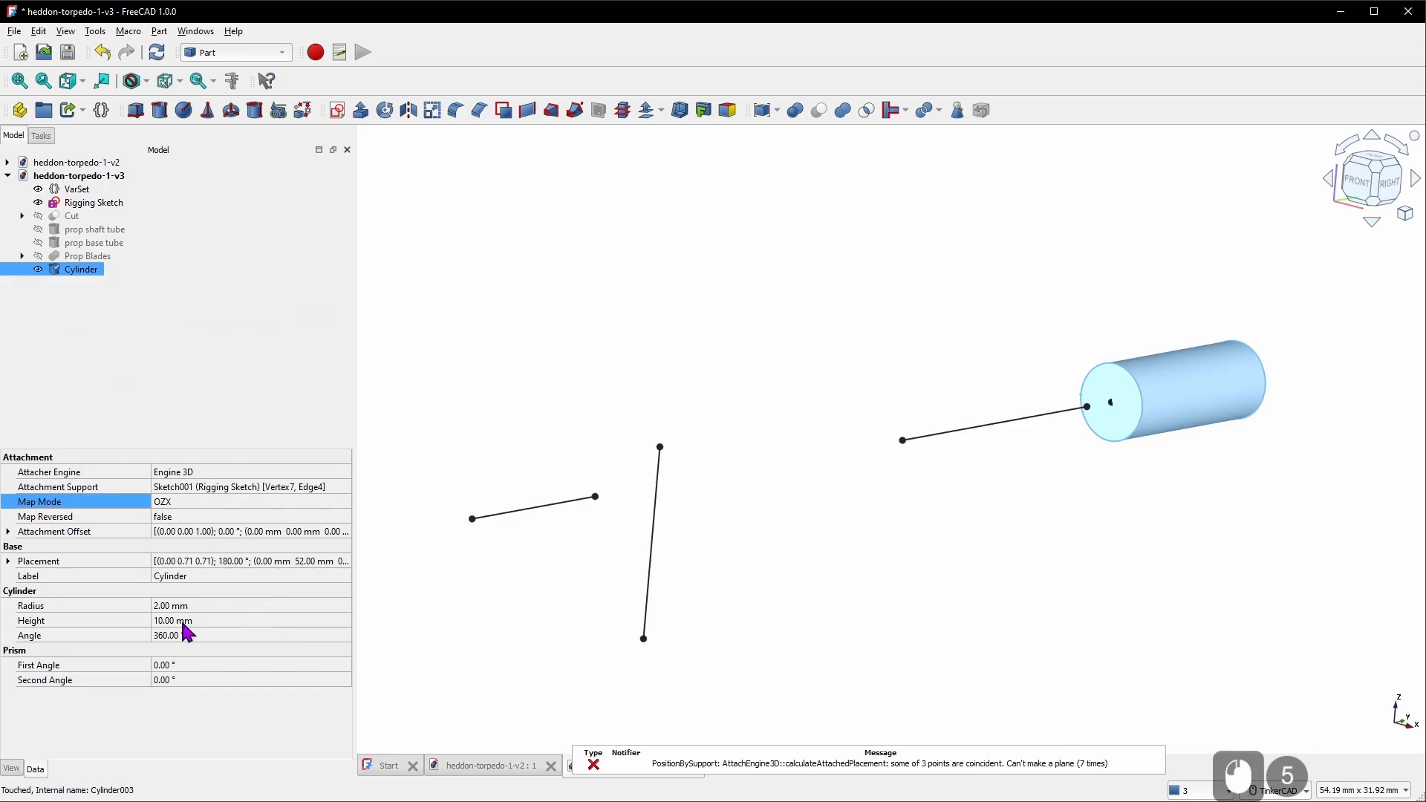
{"action": "left_click", "coordinate": [214, 603]}
{"action": "left_click", "coordinate": [331, 605]}
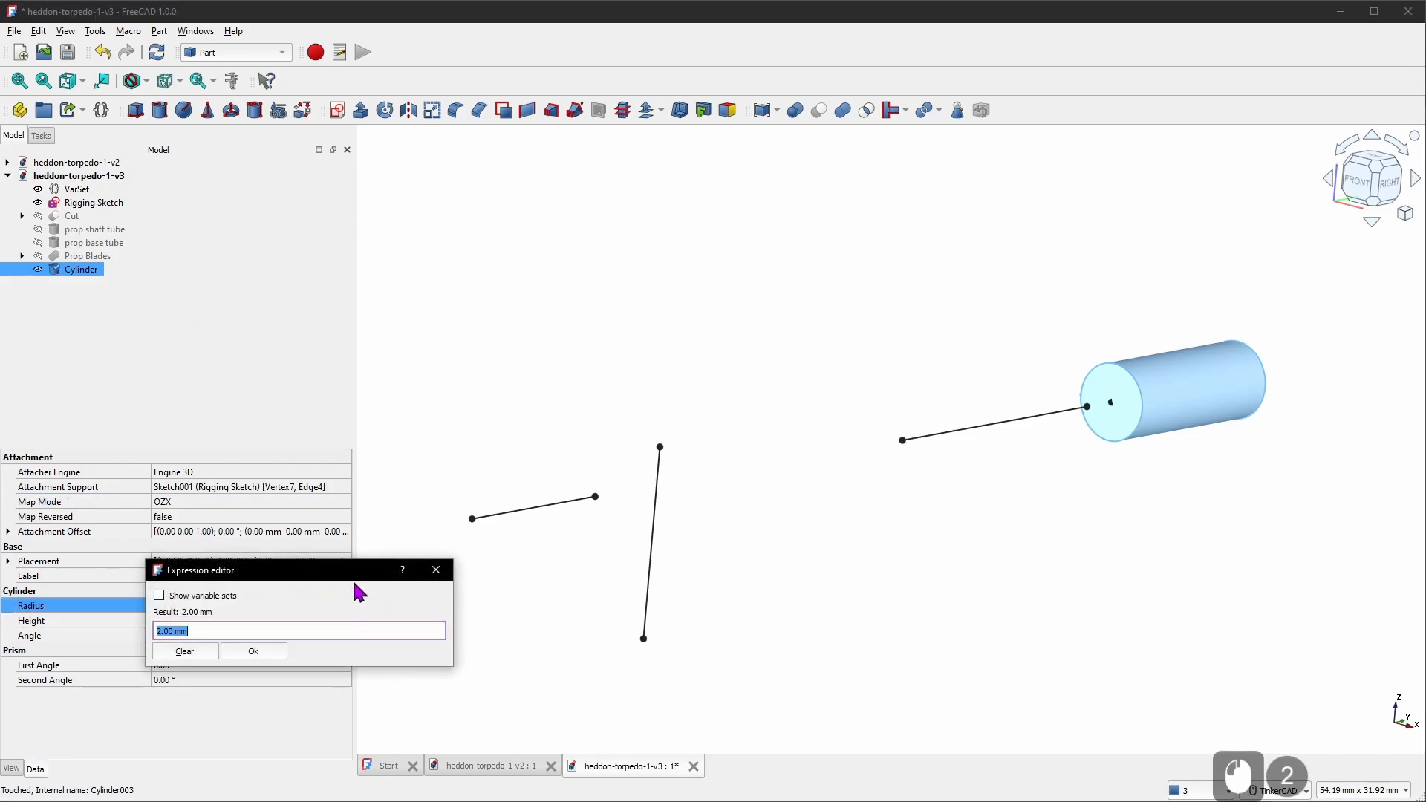
{"action": "left_click_drag", "start_coordinate": [356, 572], "coordinate": [762, 345]}
{"action": "type", "text": "Varset.prop"}
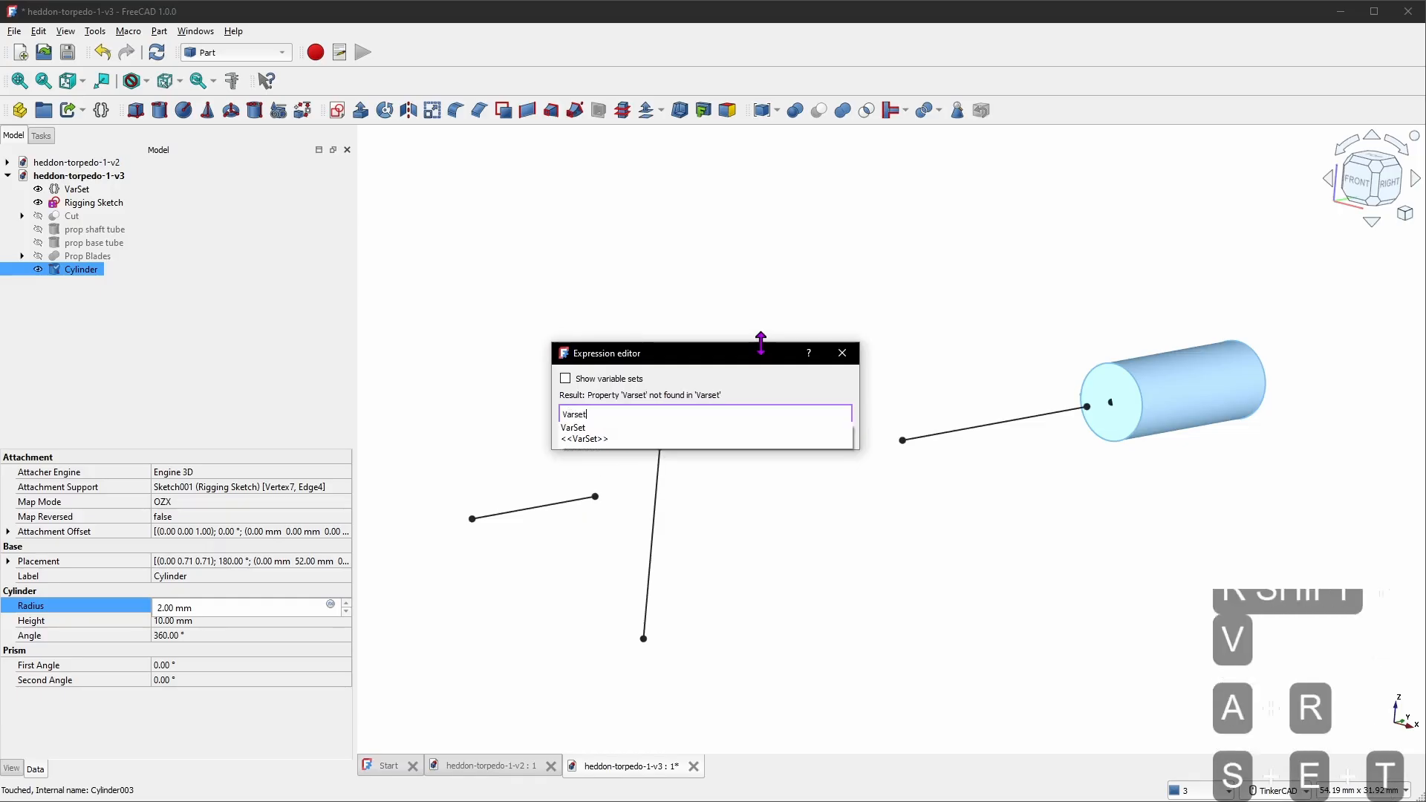
{"action": "key", "text": "Down"}
{"action": "key", "text": "Down"}
{"action": "key", "text": "Down"}
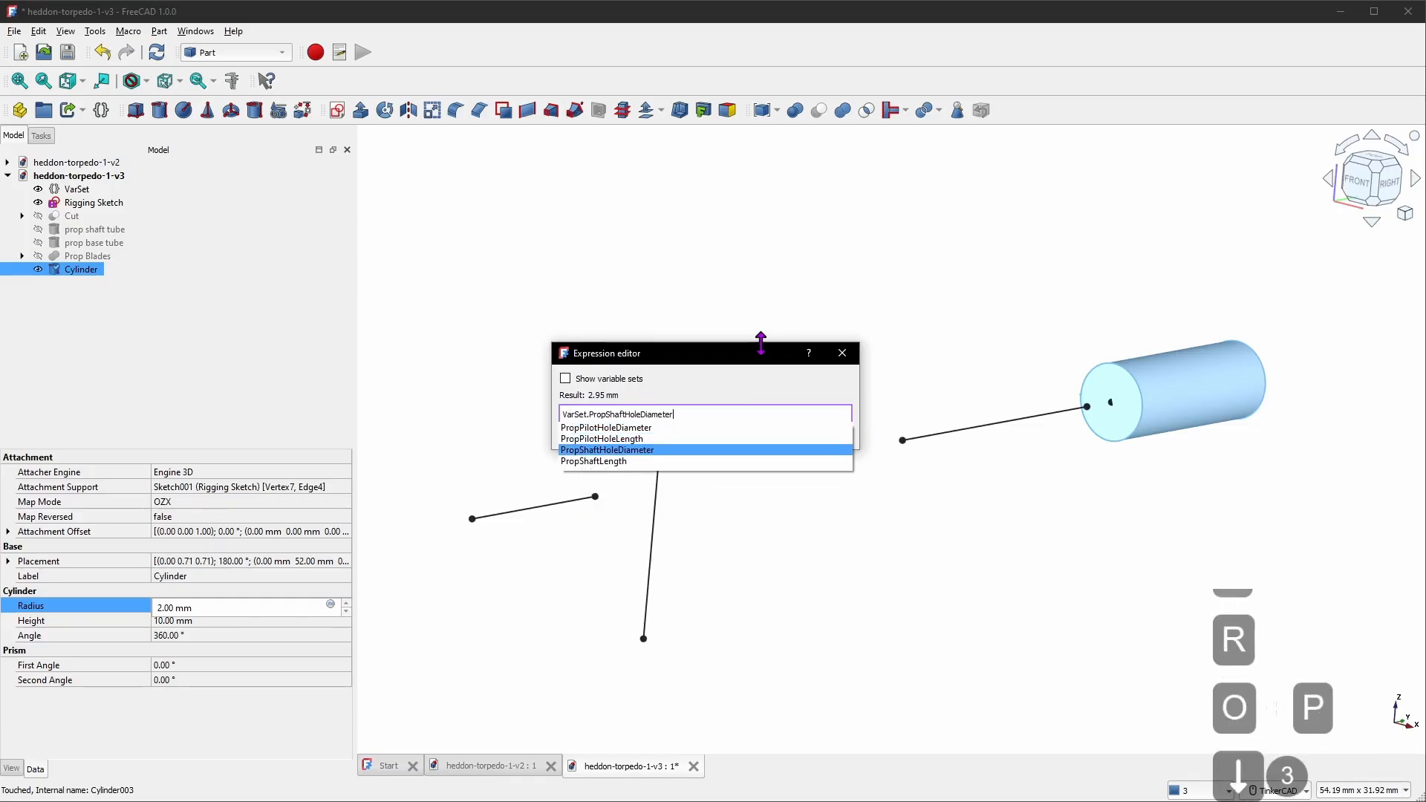
{"action": "type", "text": "/2"}
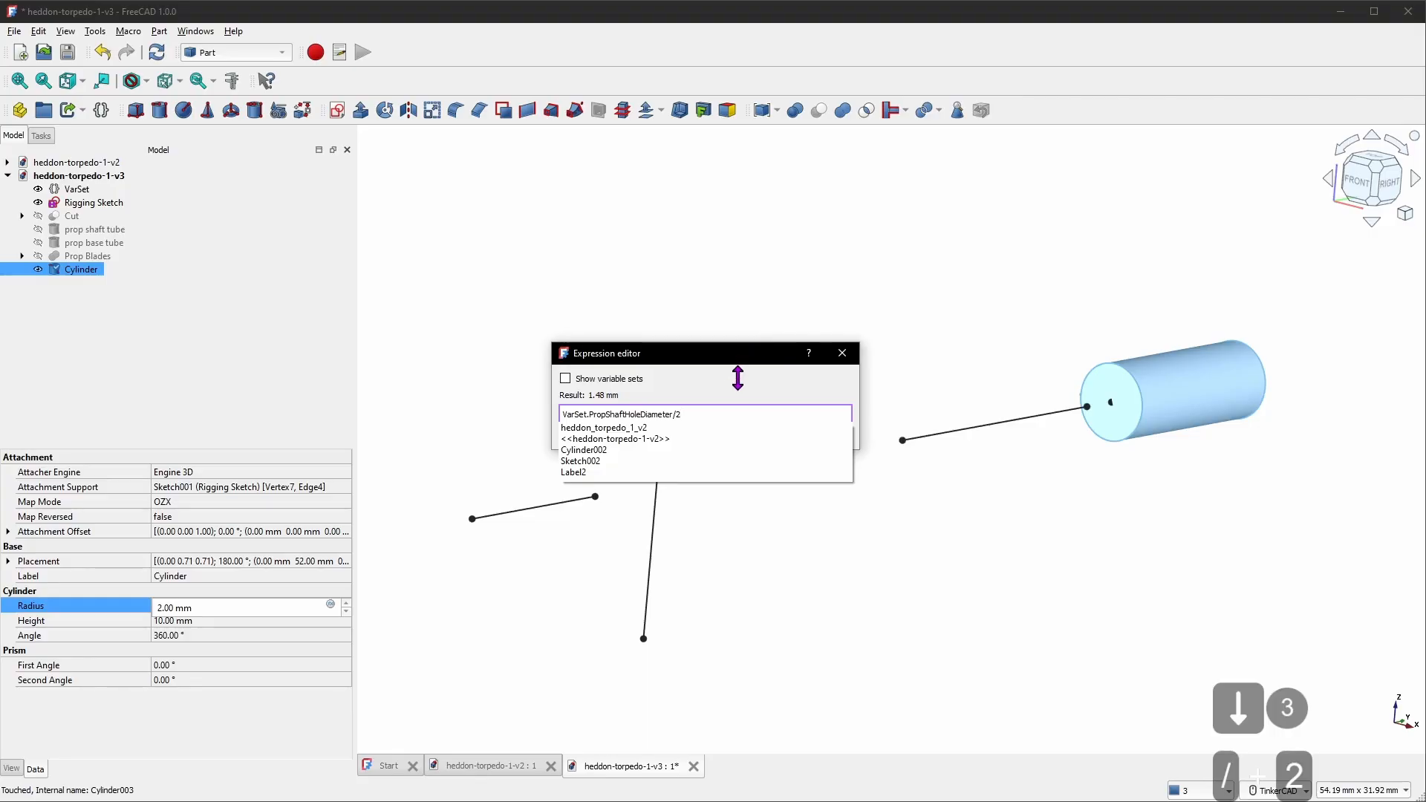
{"action": "left_click", "coordinate": [727, 398]}
{"action": "left_click", "coordinate": [688, 438]}
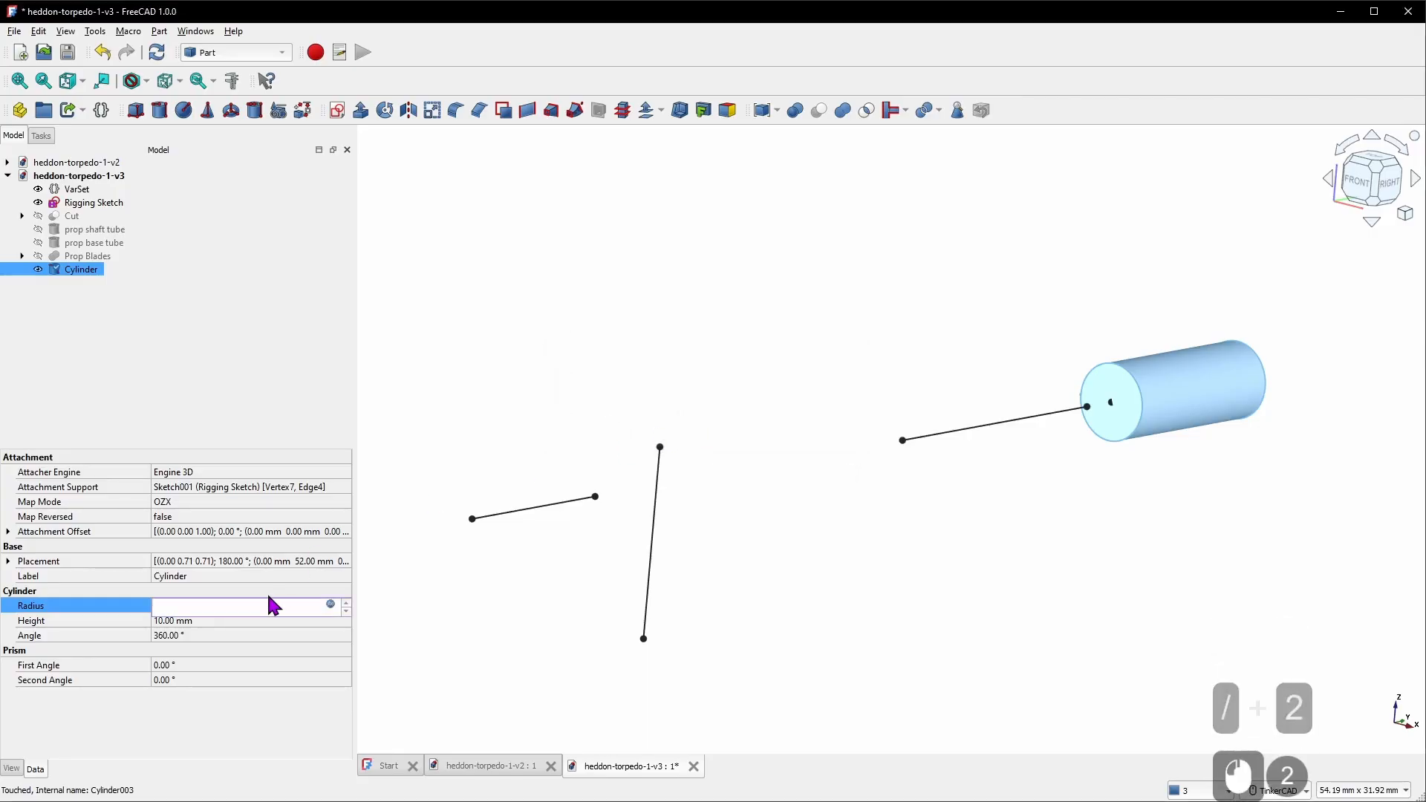
Set the cylinder's height with the expression VarSet.PropShaftLength
{"action": "left_click", "coordinate": [297, 620]}
{"action": "left_click", "coordinate": [330, 620]}
{"action": "left_click_drag", "start_coordinate": [375, 591], "coordinate": [764, 306]}
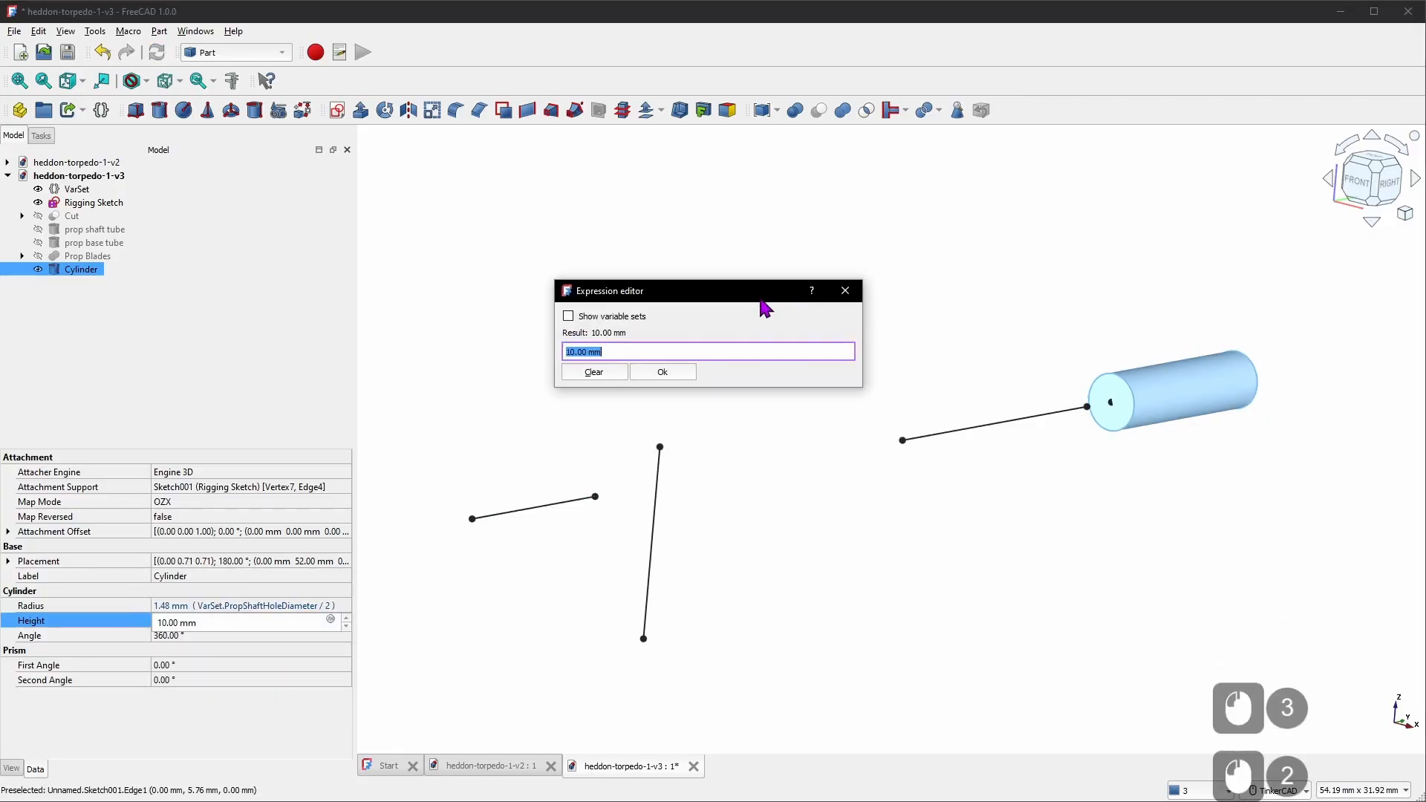
{"action": "type", "text": "Varset.pro"}
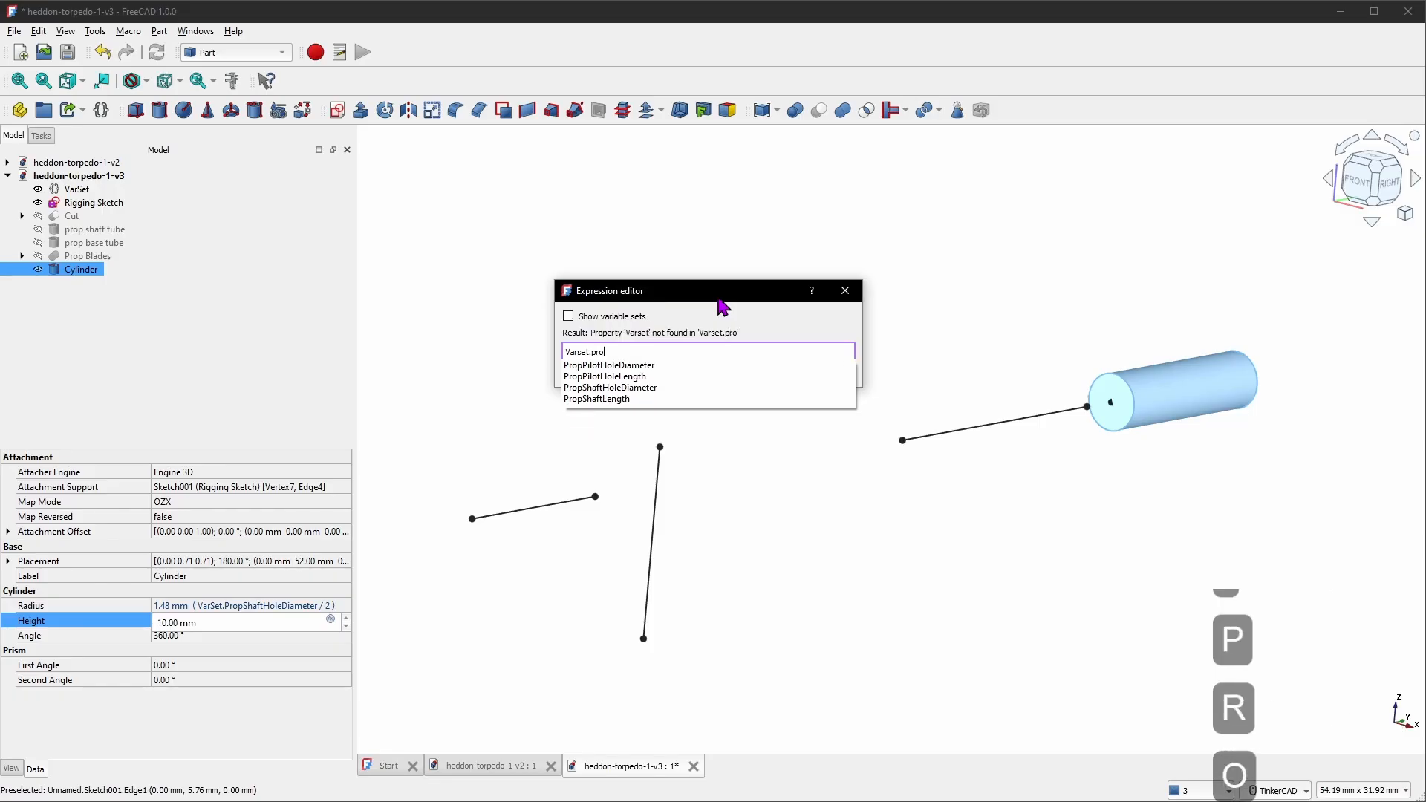
{"action": "type", "text": "p"}
{"action": "key", "text": "Down"}
{"action": "key", "text": "Down"}
{"action": "key", "text": "Down"}
{"action": "key", "text": "Down"}
{"action": "key", "text": "Return"}
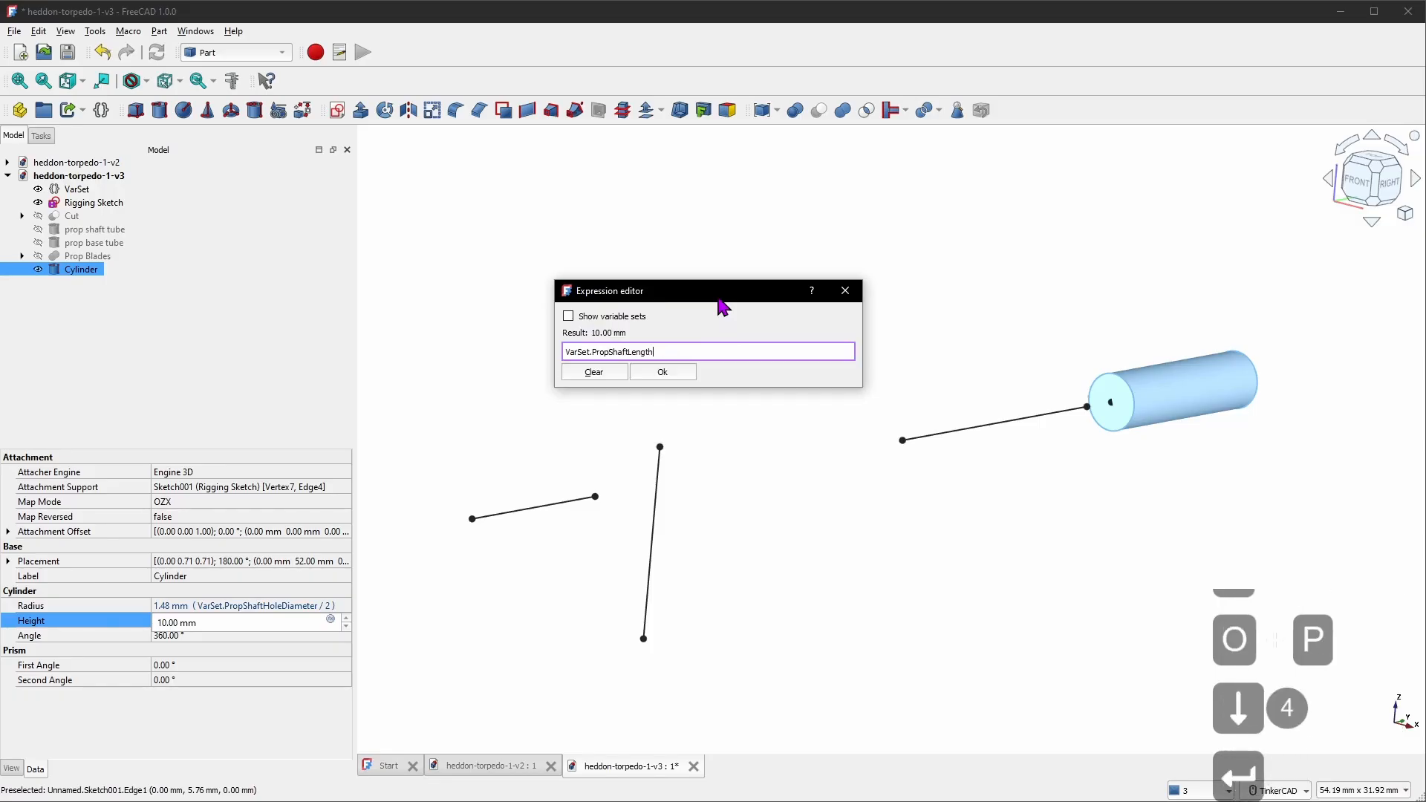
{"action": "left_click", "coordinate": [675, 378]}
Show Prop Blades and cut the shaft-hole cylinder out of them
{"action": "left_click", "coordinate": [87, 255]}
{"action": "key", "text": "space"}
{"action": "left_click", "coordinate": [121, 279]}
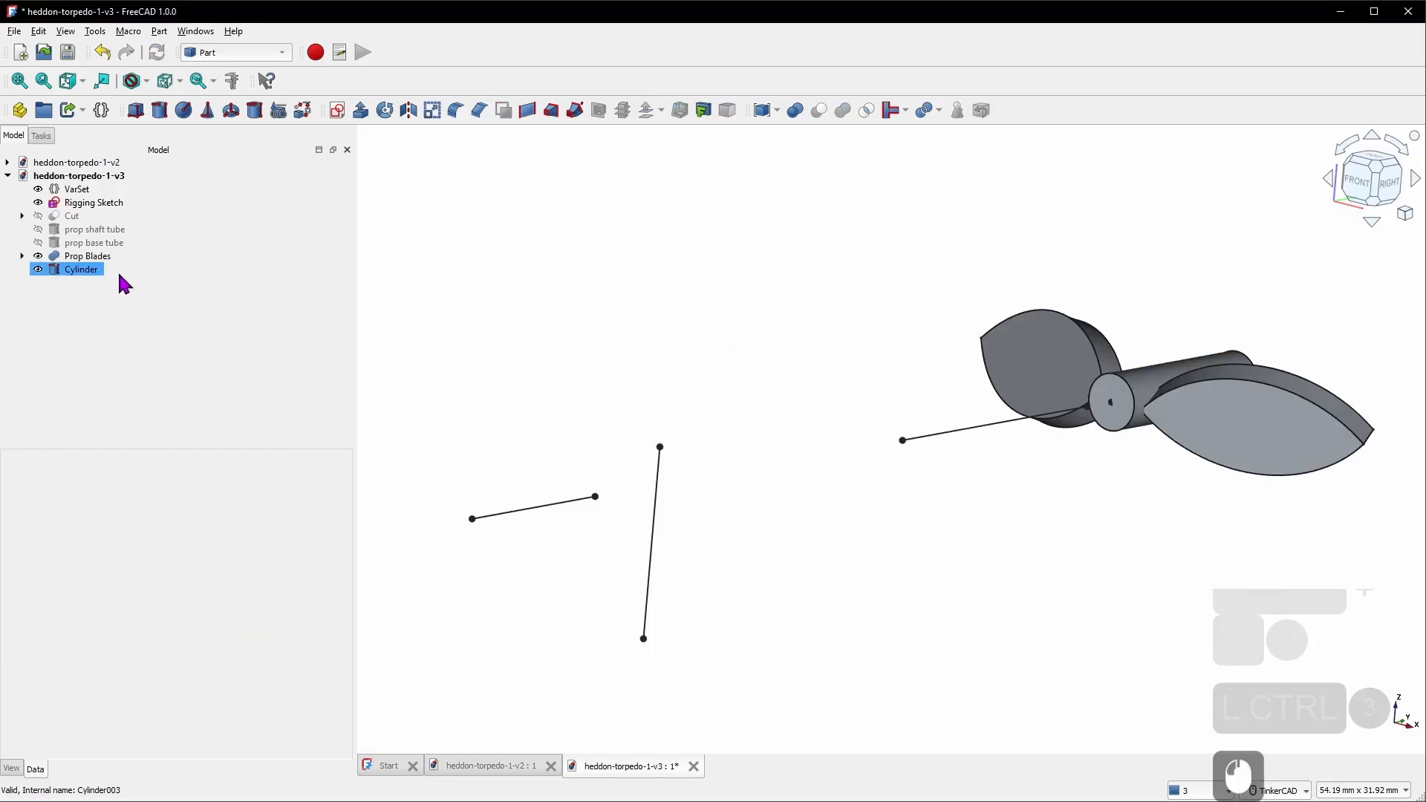
{"action": "left_click", "coordinate": [100, 256]}
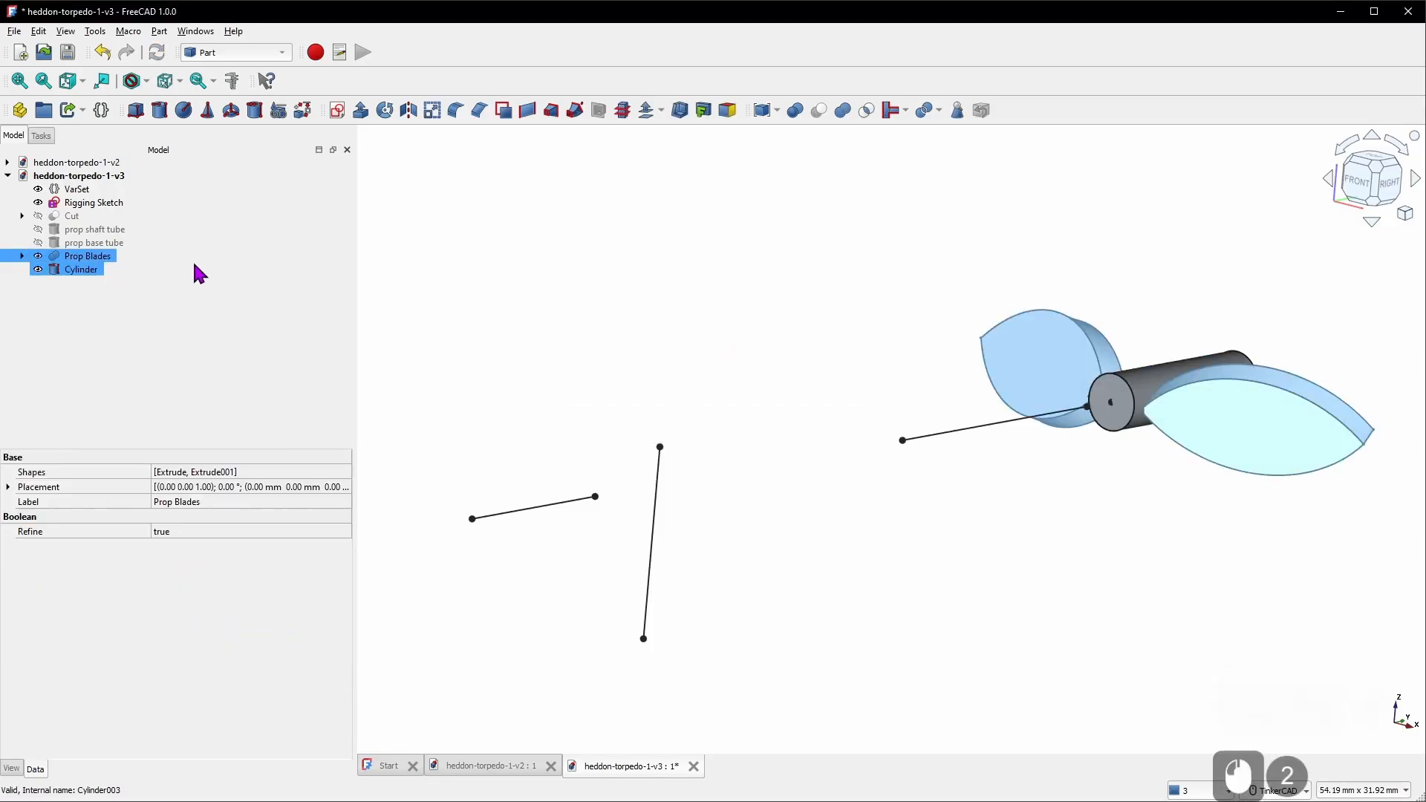
{"action": "left_click", "coordinate": [96, 271], "text": "ctrl"}
{"action": "left_click", "coordinate": [819, 111]}
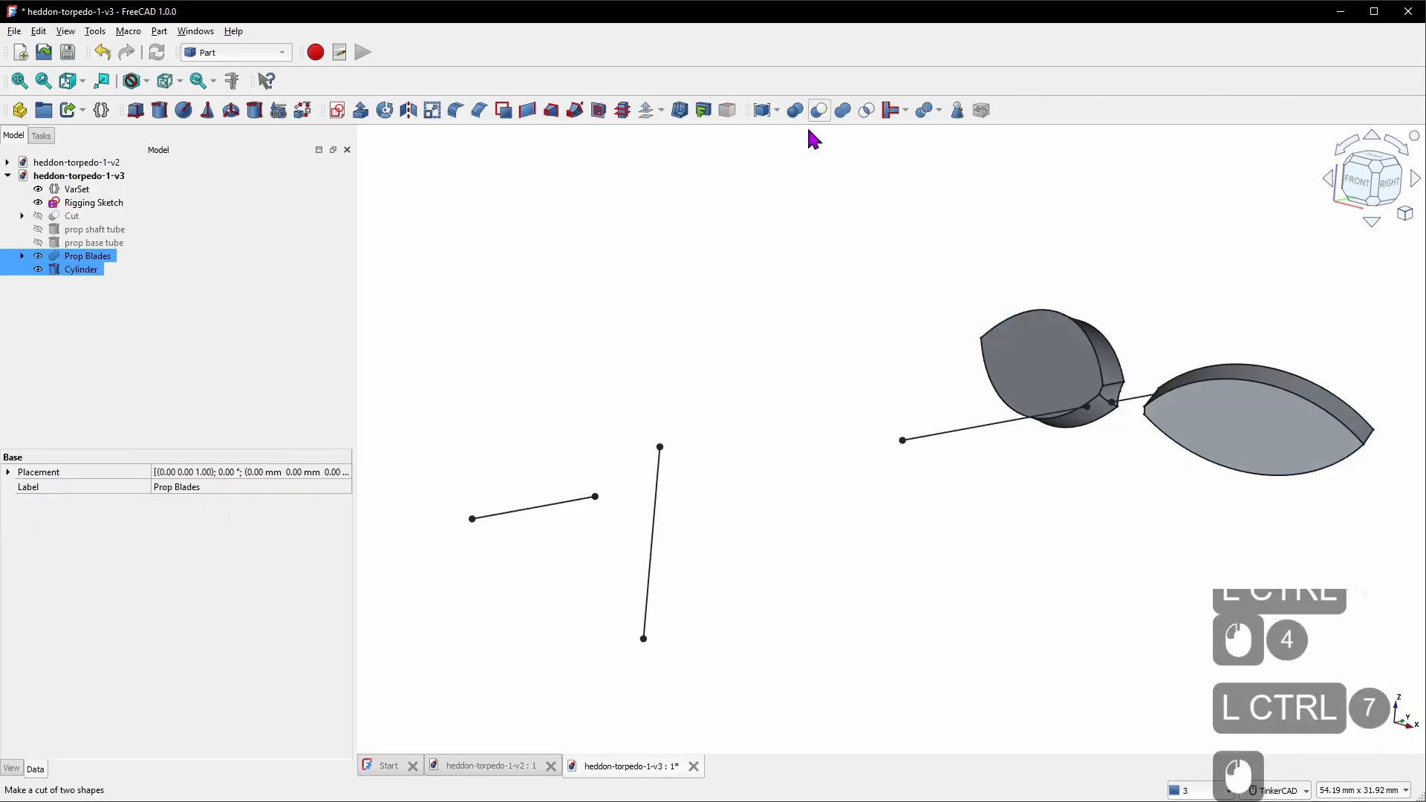
Show the prop shaft tube and prop base tube, and fuse both with the cut blades into one solid
{"action": "key", "text": "space"}
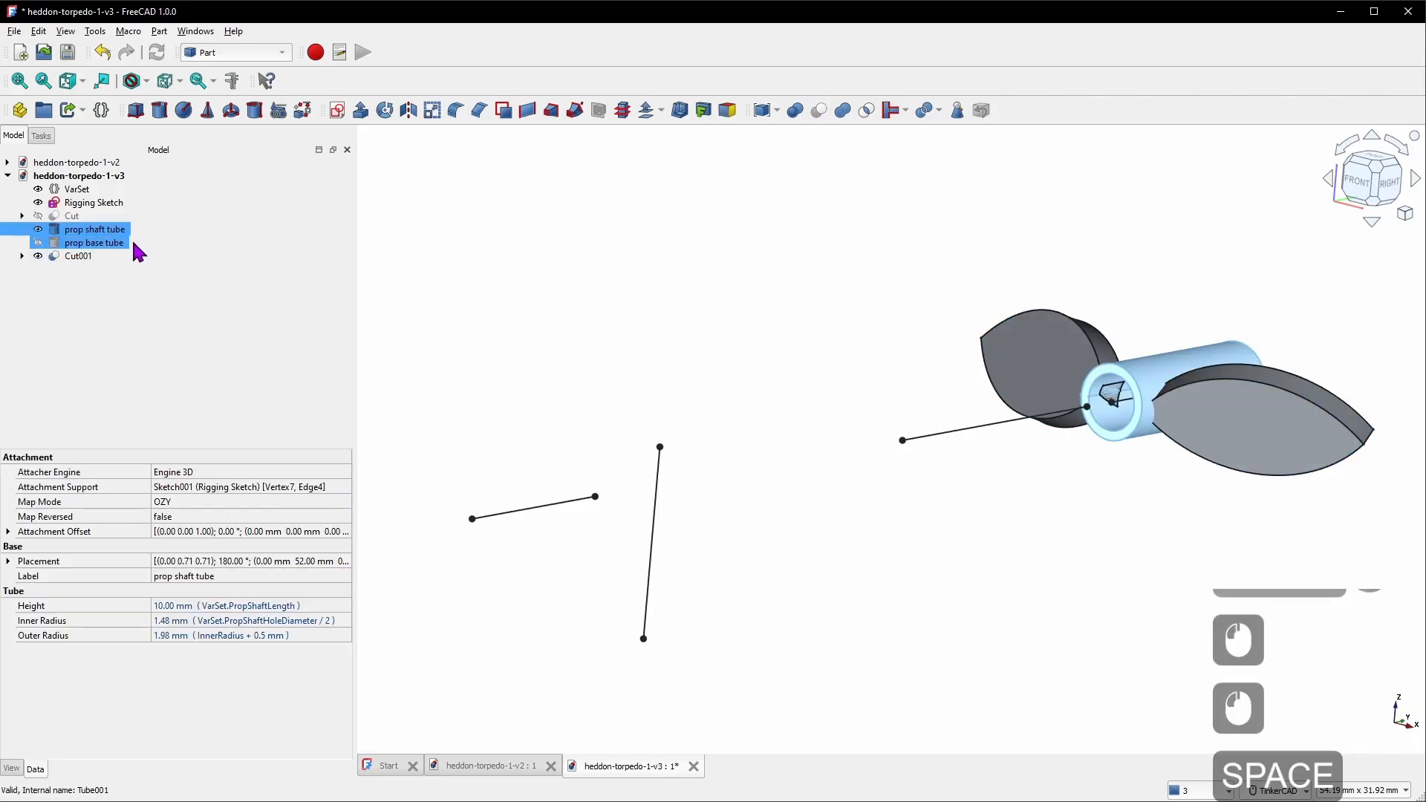
{"action": "left_click", "coordinate": [112, 243]}
{"action": "key", "text": "space"}
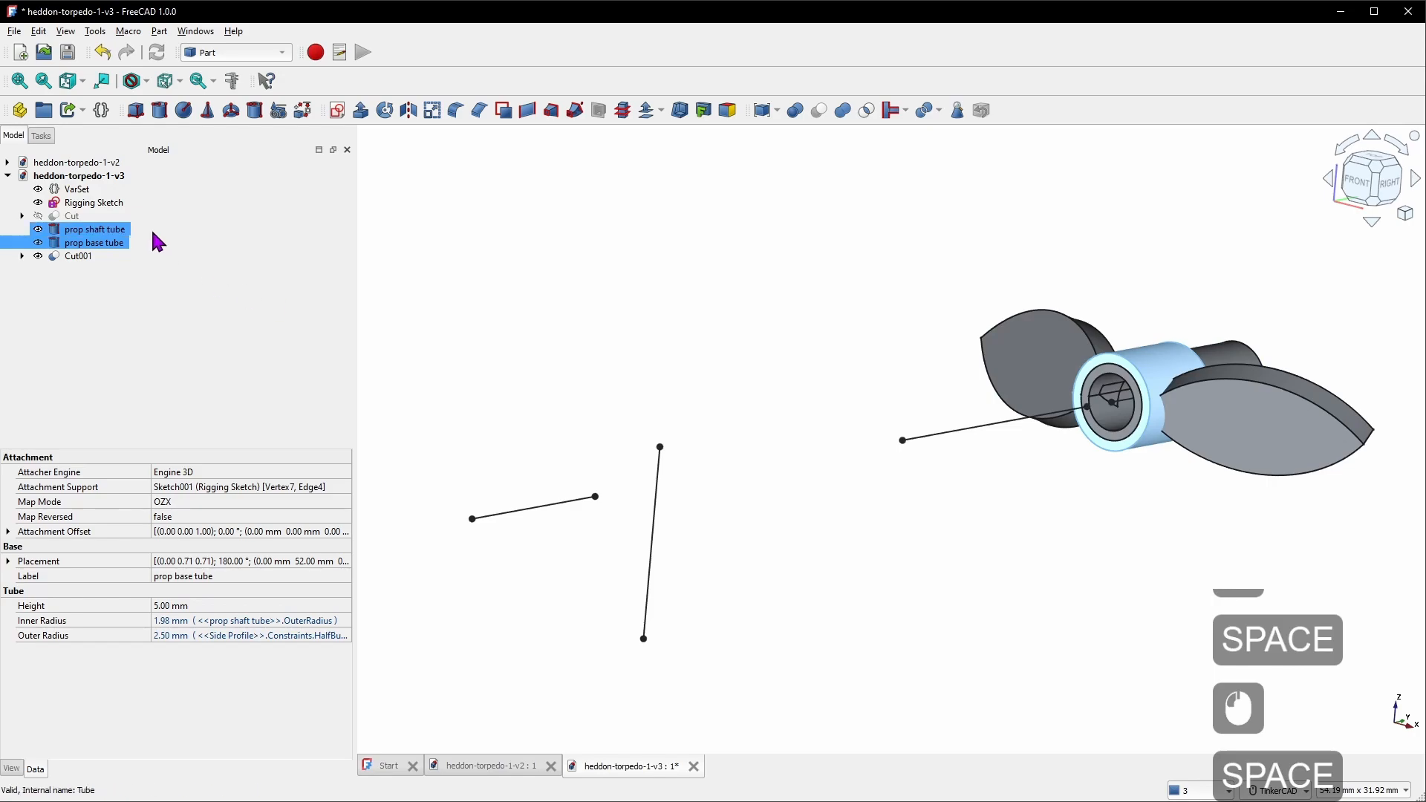
{"action": "left_click", "coordinate": [106, 235]}
{"action": "left_click", "coordinate": [80, 256], "text": "shift"}
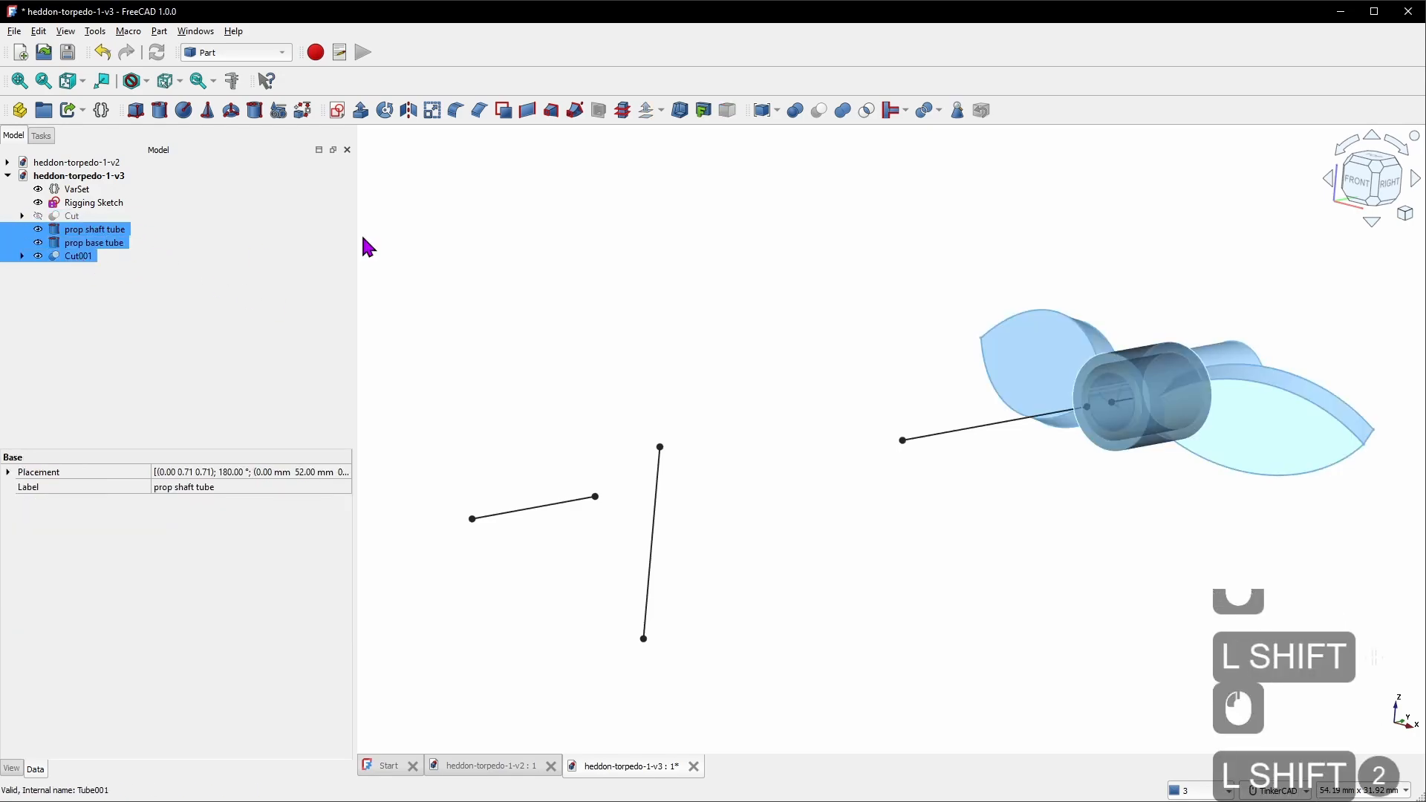
{"action": "left_click", "coordinate": [843, 111]}
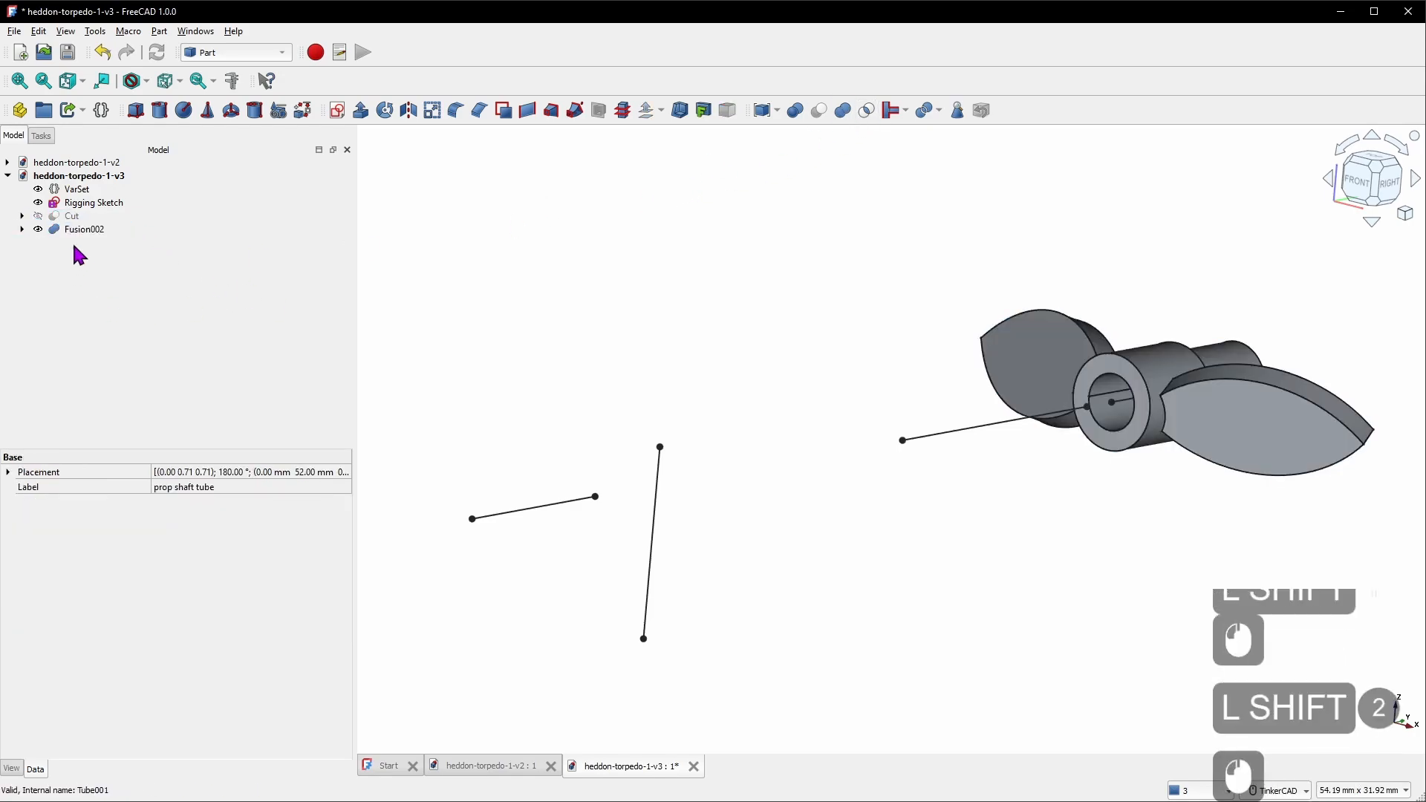
Rename the union of the tubes and blades as Prop
{"action": "right_click", "coordinate": [88, 229]}
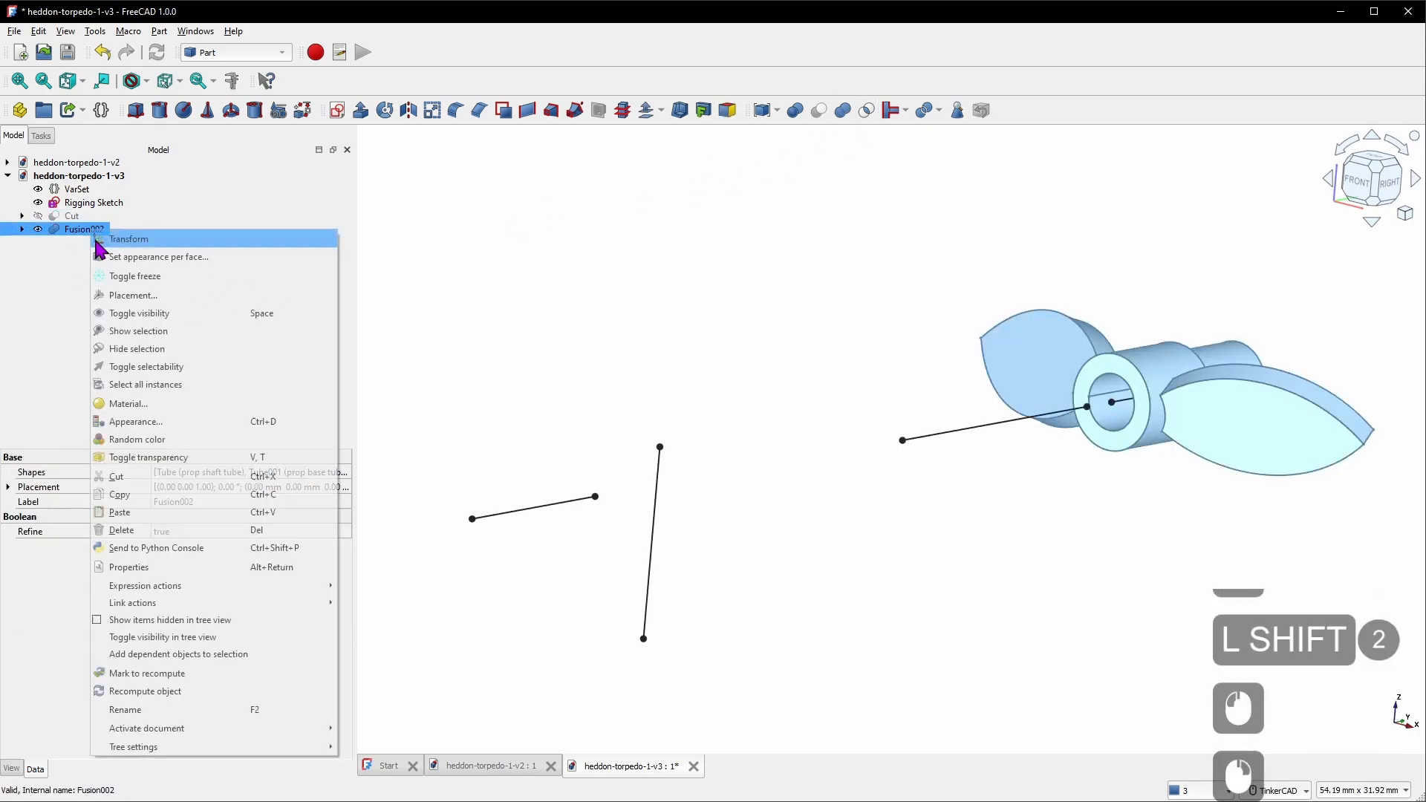
{"action": "left_click", "coordinate": [158, 716]}
{"action": "type", "text": "Prop"}
{"action": "key", "text": "Return"}
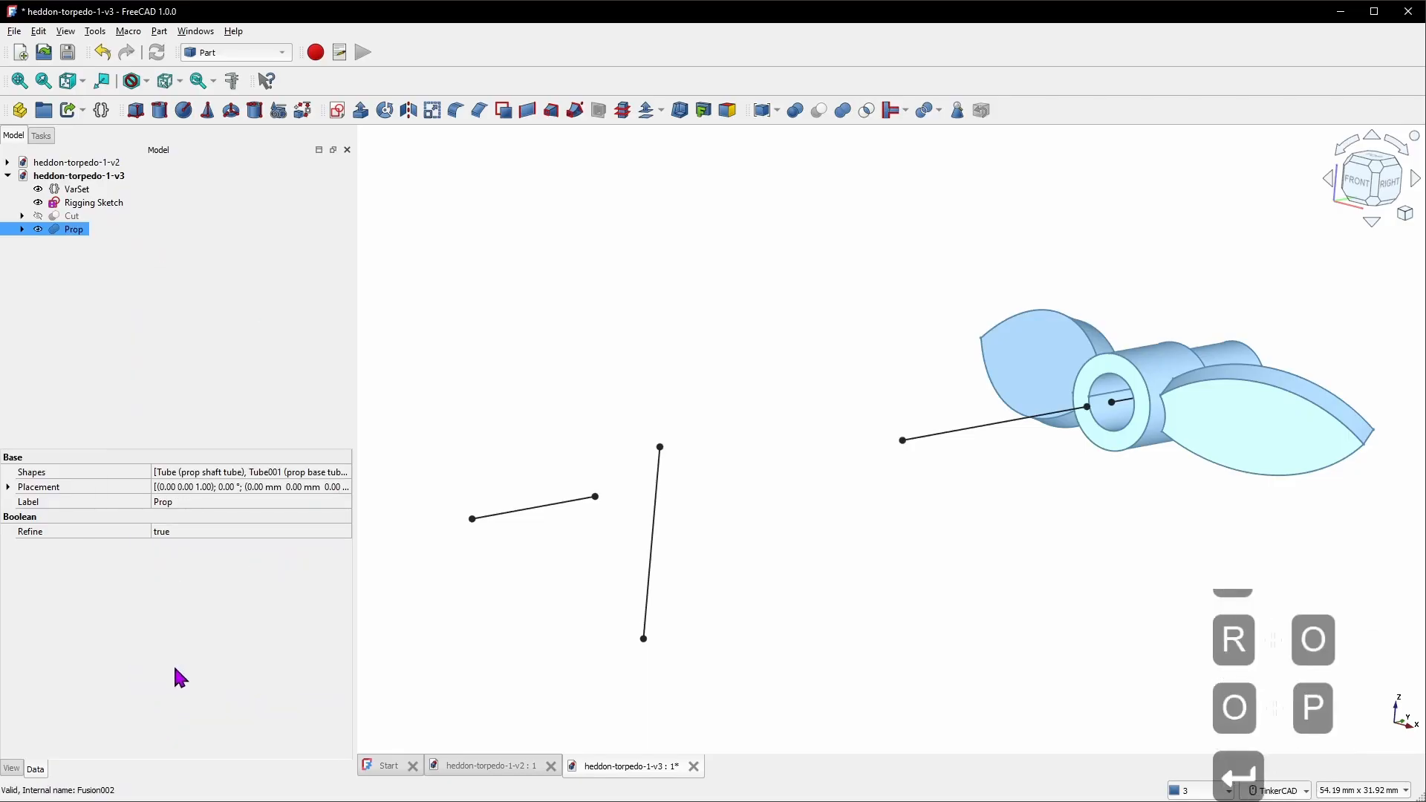
Hide the Rigging Sketch and show the lure body Cut alongside the Prop
{"action": "left_click", "coordinate": [71, 216], "text": "ctrl"}
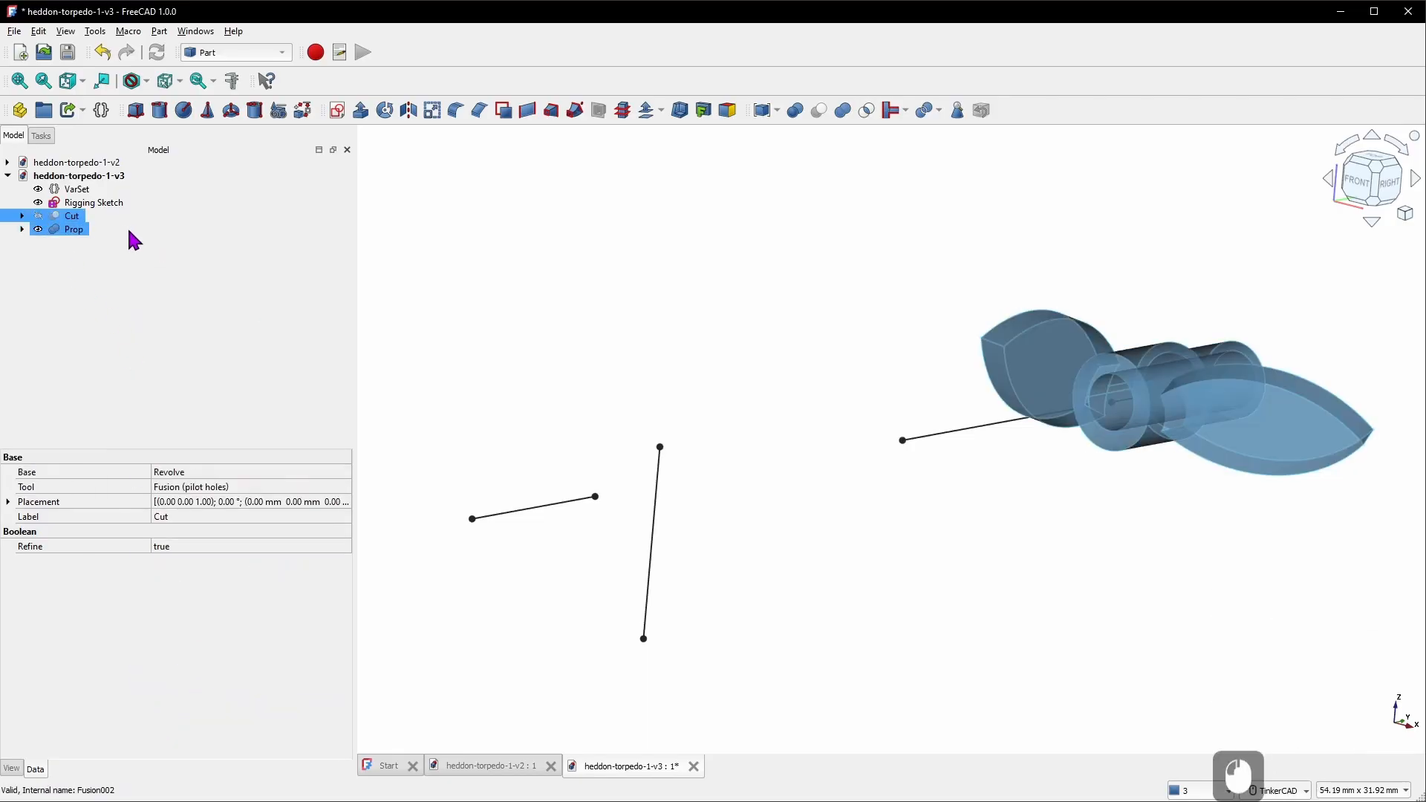
{"action": "left_click", "coordinate": [121, 202]}
{"action": "key", "text": "space"}
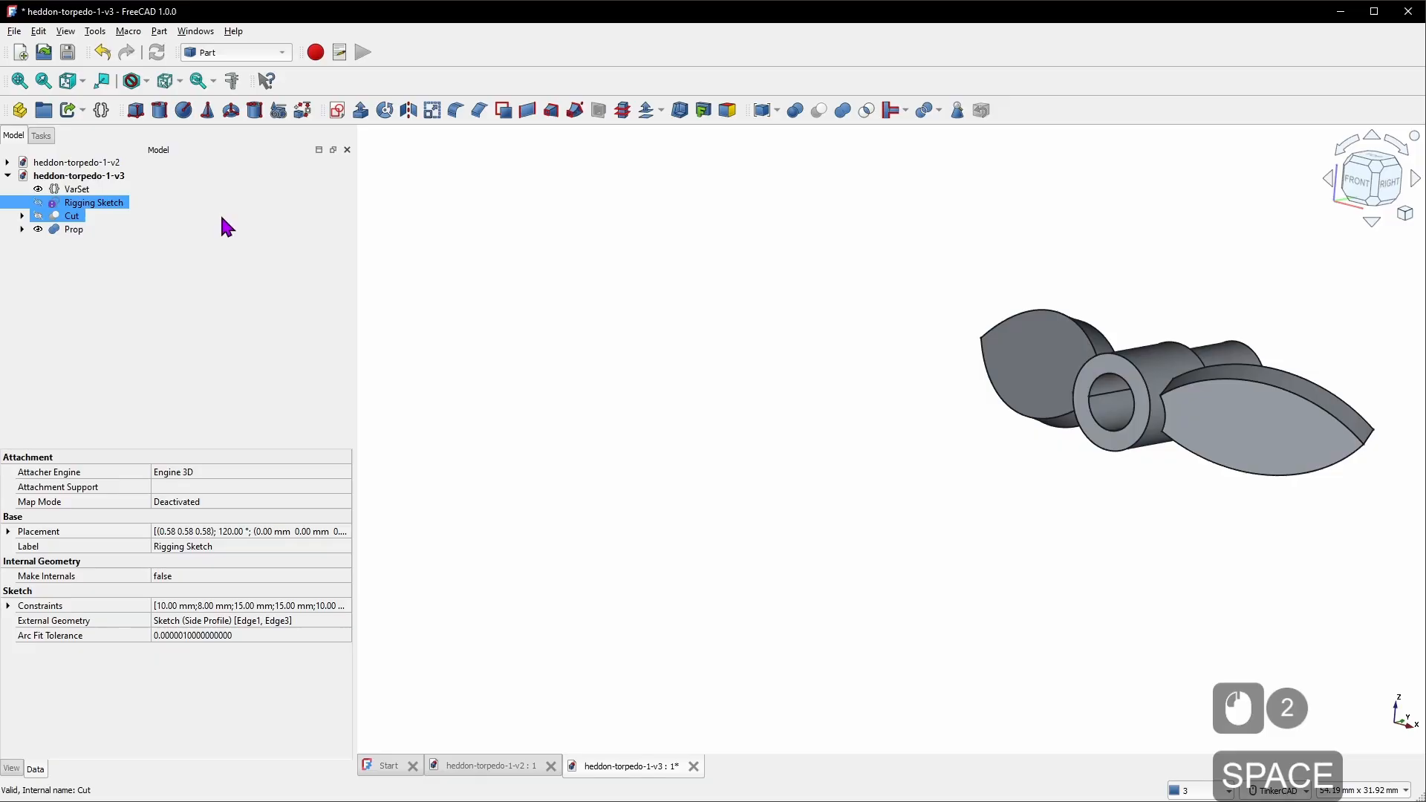
{"action": "left_click", "coordinate": [74, 216]}
{"action": "key", "text": "space"}
Examine the lure body and propeller together from the side and several angles
{"action": "right_click_drag", "start_coordinate": [1058, 380], "coordinate": [940, 431]}
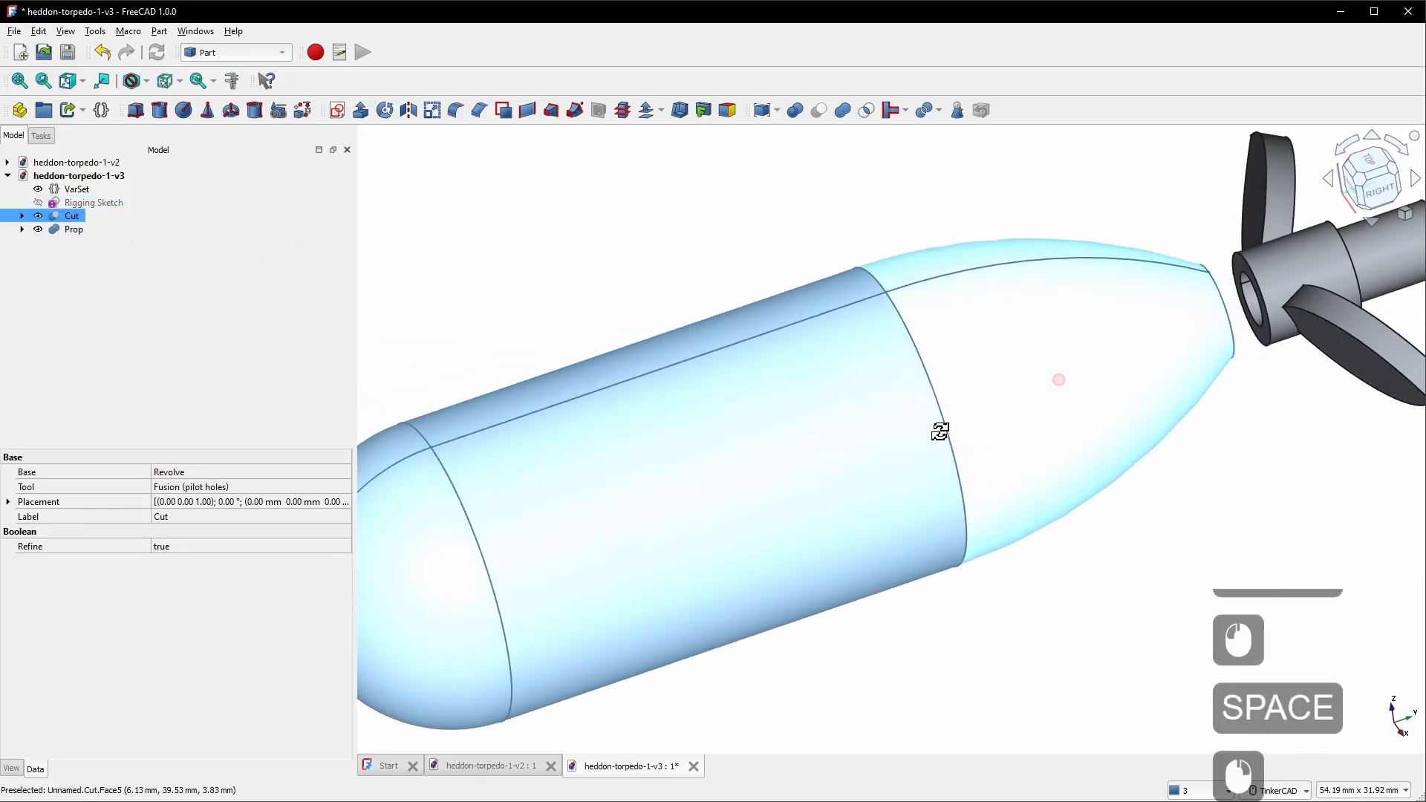
{"action": "scroll", "coordinate": [940, 431], "scroll_direction": "down", "scroll_amount": 4}
{"action": "right_click_drag", "start_coordinate": [1310, 656], "coordinate": [1077, 635]}
{"action": "left_click", "coordinate": [1027, 571]}
{"action": "mouse_move", "coordinate": [1026, 570]}
{"action": "right_mouse_down"}
{"action": "mouse_move", "coordinate": [1018, 518]}
{"action": "mouse_move", "coordinate": [995, 586]}
{"action": "right_mouse_up"}
{"action": "mouse_move", "coordinate": [842, 575]}
{"action": "right_mouse_down"}
{"action": "mouse_move", "coordinate": [839, 547]}
{"action": "mouse_move", "coordinate": [767, 483]}
{"action": "mouse_move", "coordinate": [733, 539]}
{"action": "right_mouse_up"}
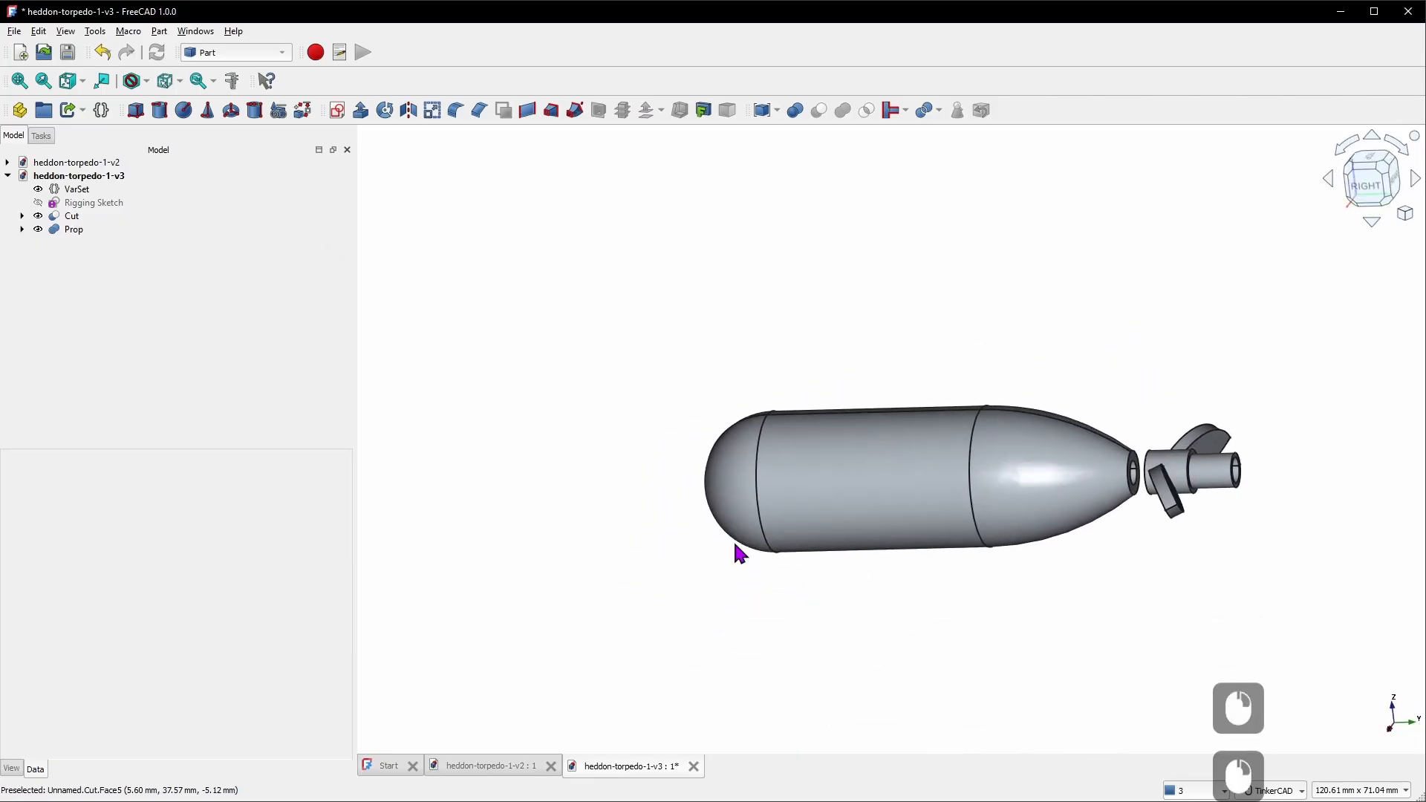
{"action": "scroll", "coordinate": [735, 539], "scroll_direction": "down", "scroll_amount": 4}
{"action": "scroll", "coordinate": [995, 532], "scroll_direction": "up", "scroll_amount": 4}
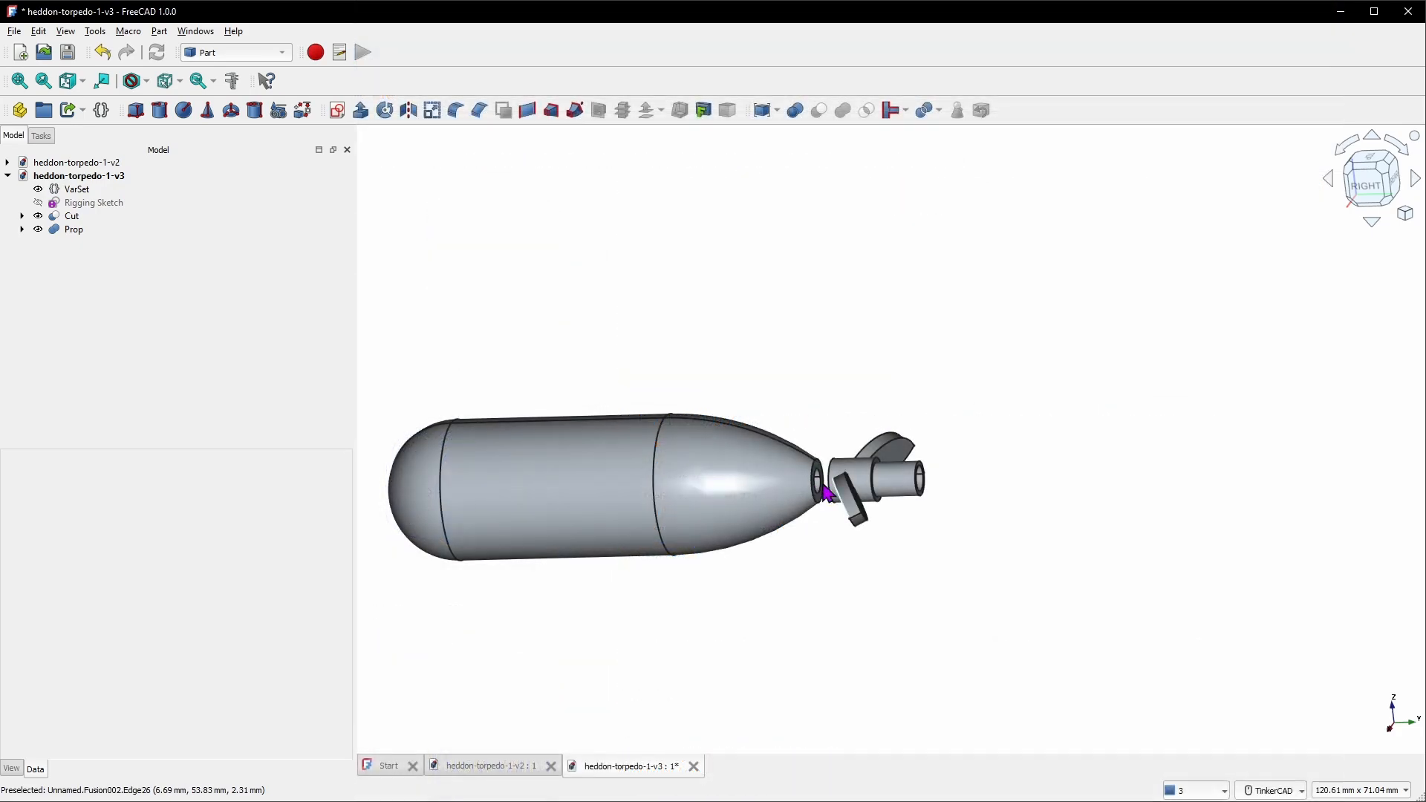
Review the VarSet's Prop Pilot Hole Diameter and Prop Shaft Hole Diameter against the propeller's bore
{"action": "left_click", "coordinate": [78, 189]}
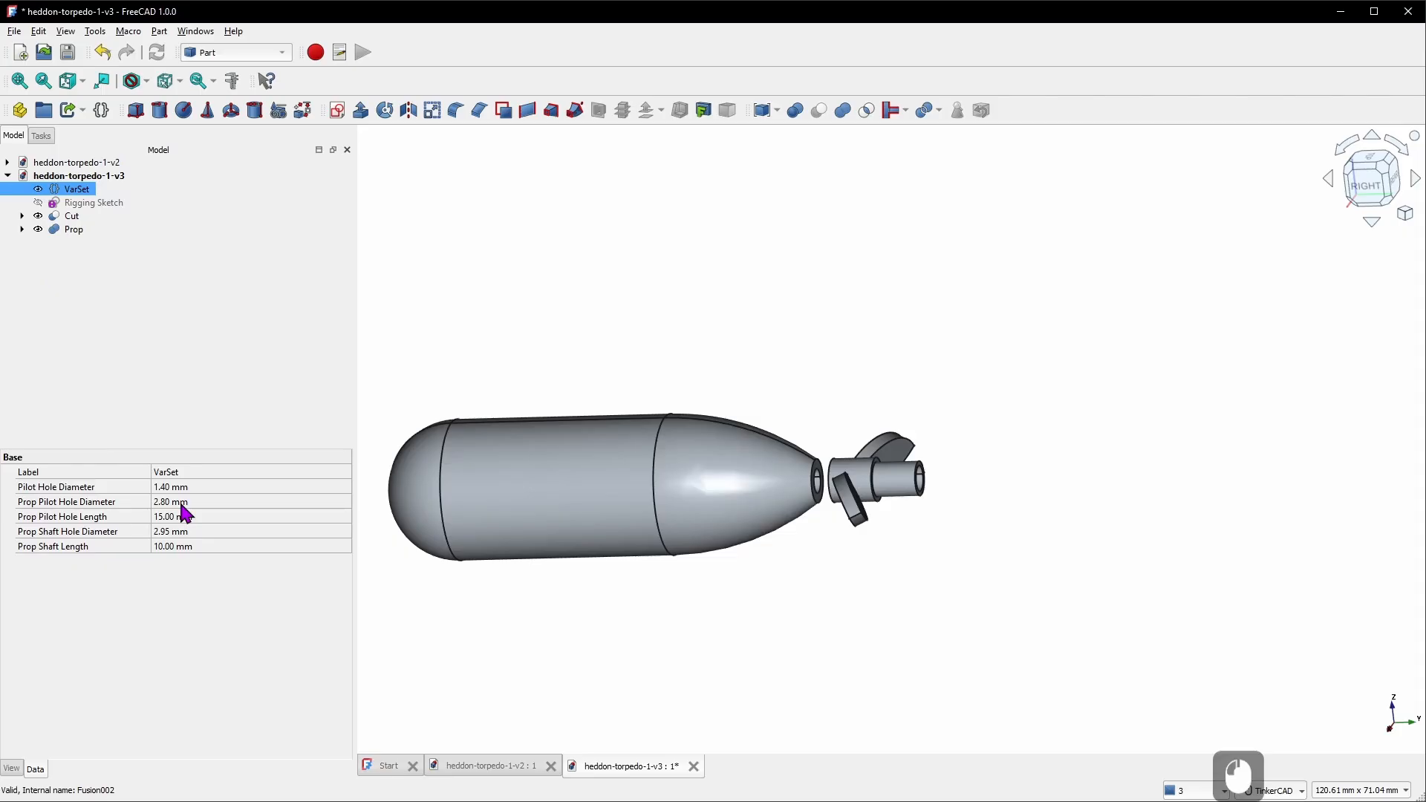
{"action": "left_click", "coordinate": [92, 534]}
{"action": "scroll", "coordinate": [942, 502], "scroll_direction": "up", "scroll_amount": 5}
{"action": "right_click_drag", "start_coordinate": [918, 457], "coordinate": [823, 453]}
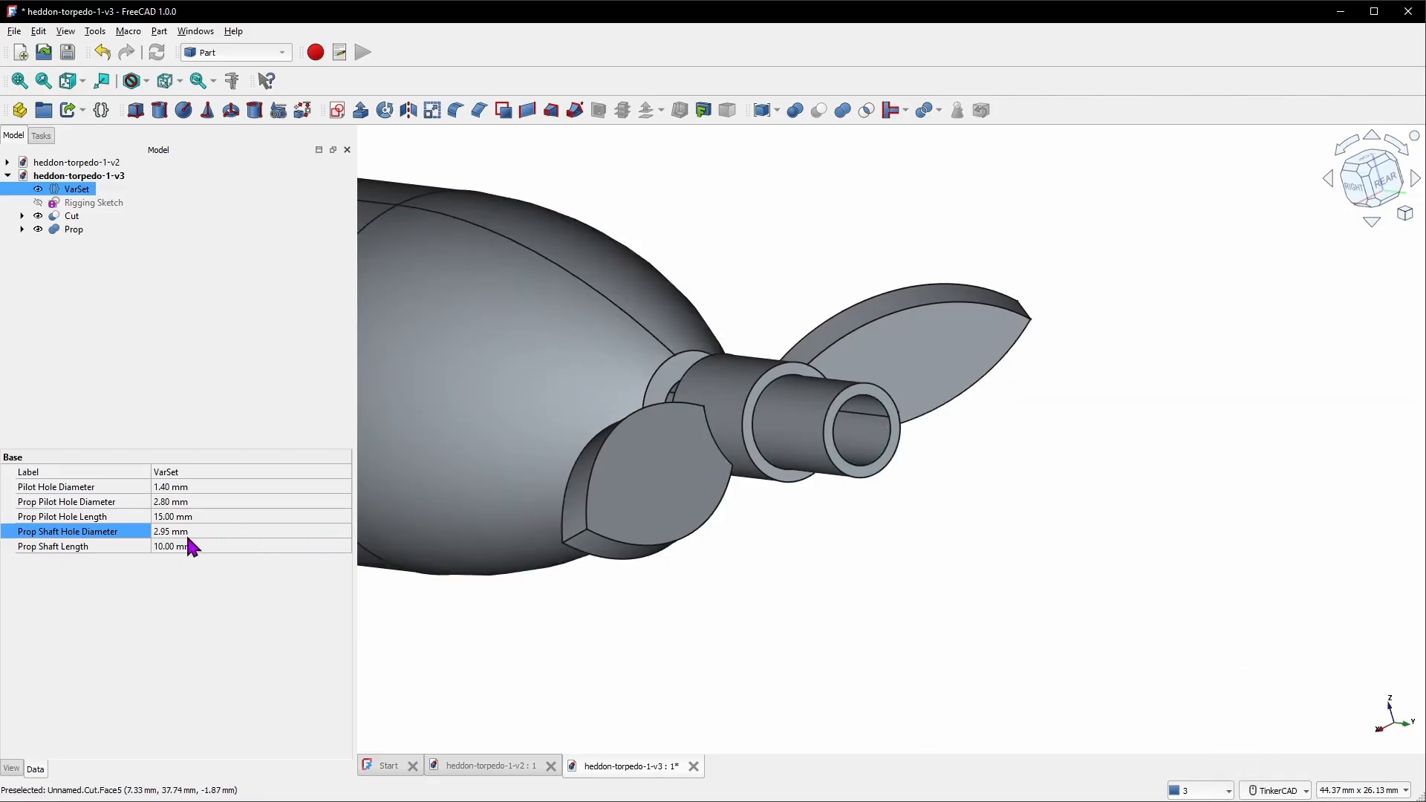
Hide the Prop and check the radius of the pilot hole edge in the lure body's tail end
{"action": "left_click", "coordinate": [81, 230]}
{"action": "key", "text": "space"}
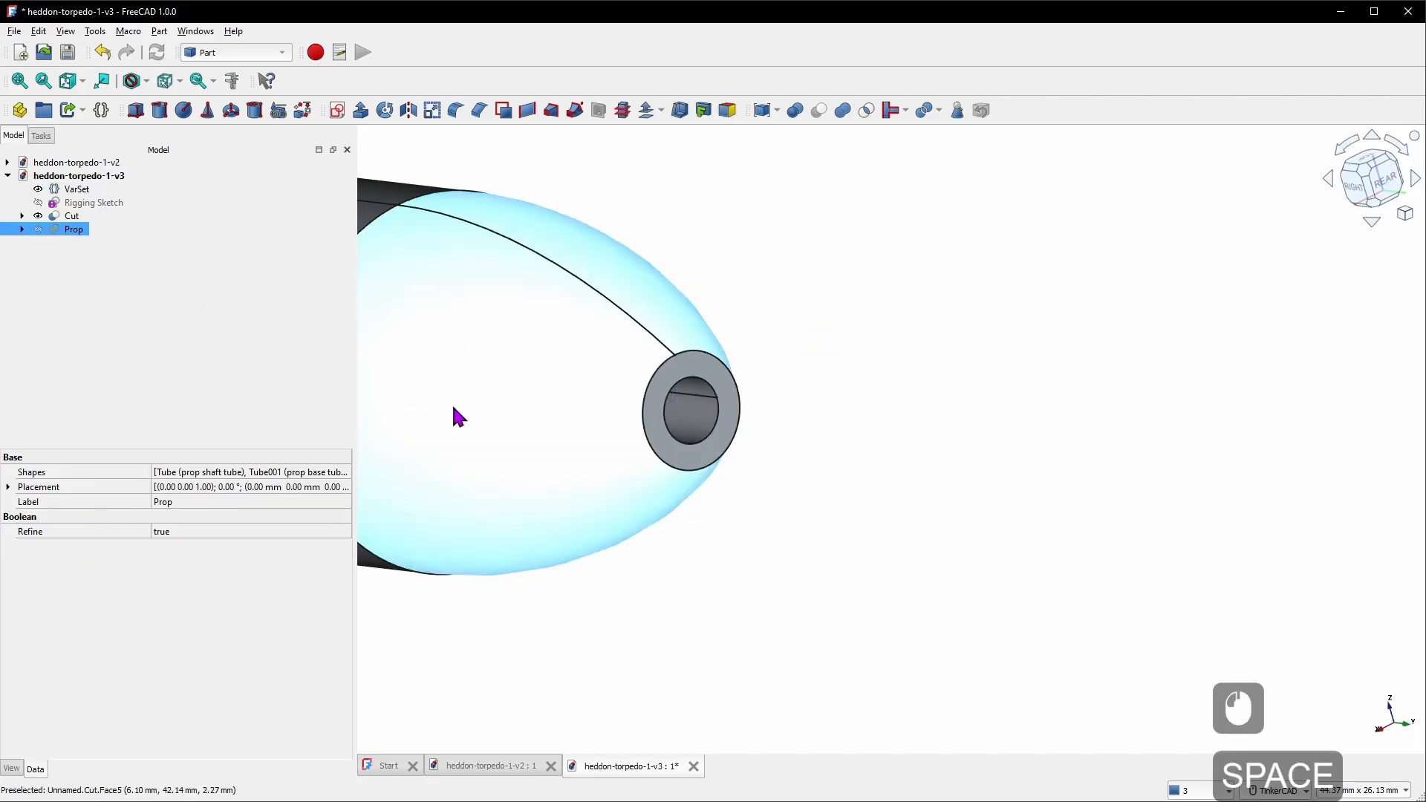
{"action": "left_click", "coordinate": [684, 392]}
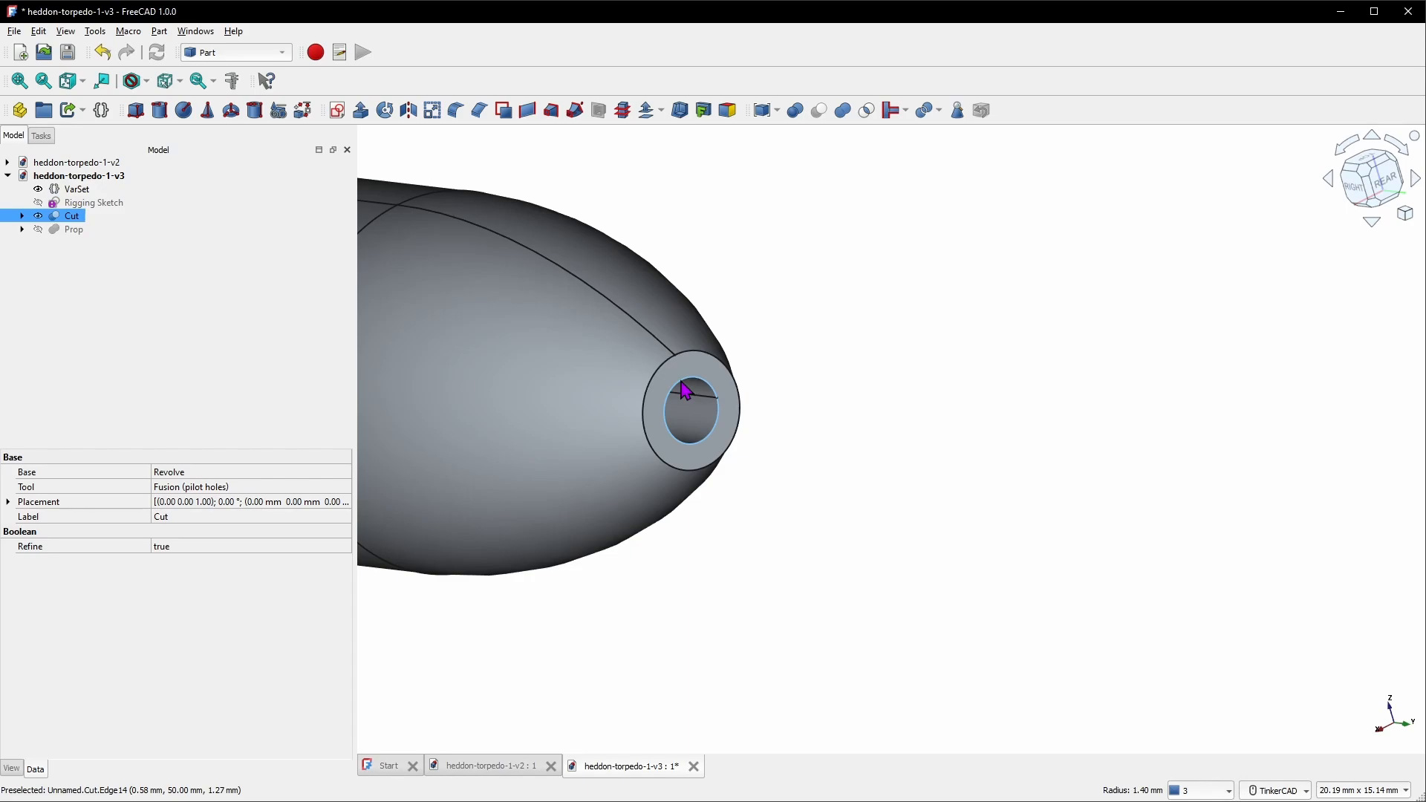
{"action": "scroll", "coordinate": [685, 391], "scroll_direction": "down", "scroll_amount": 6}
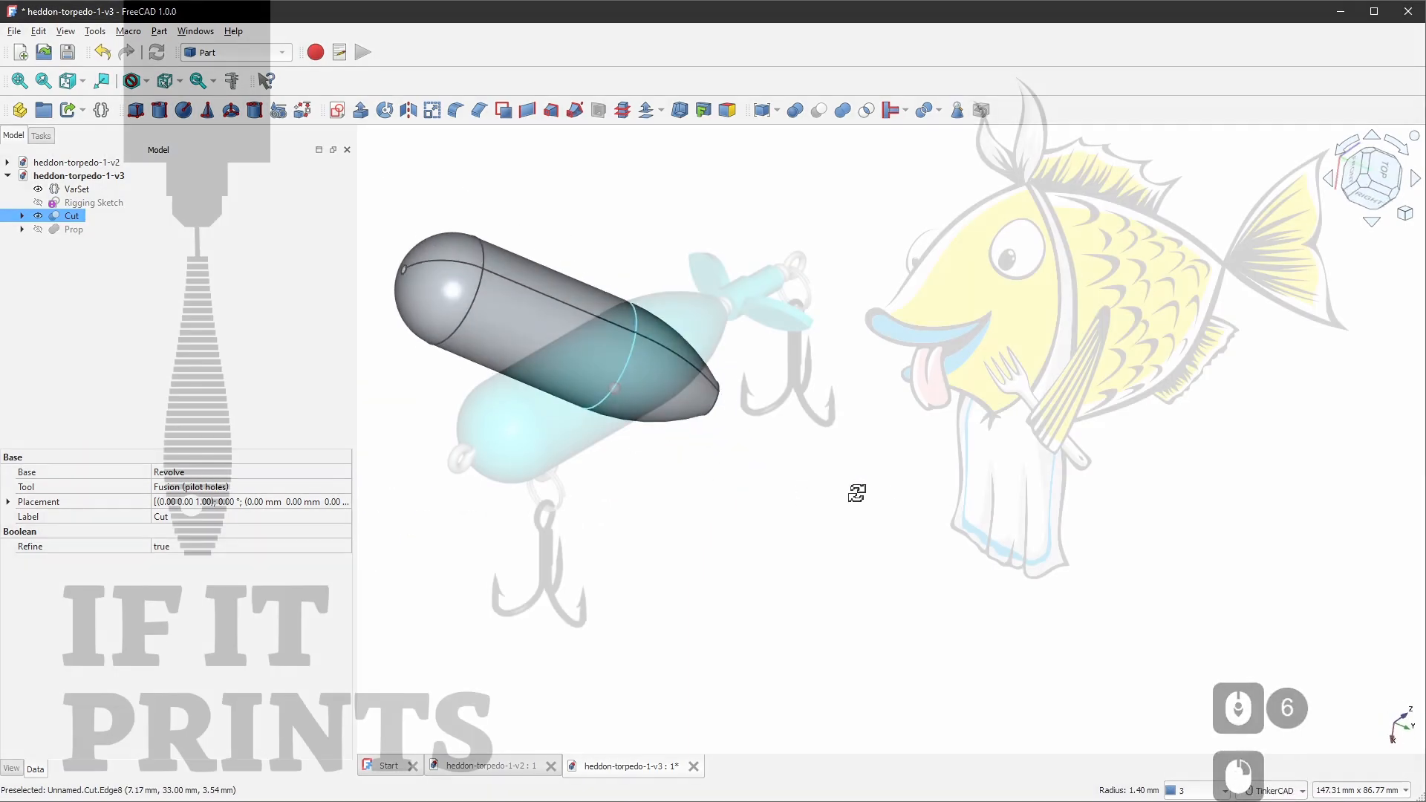